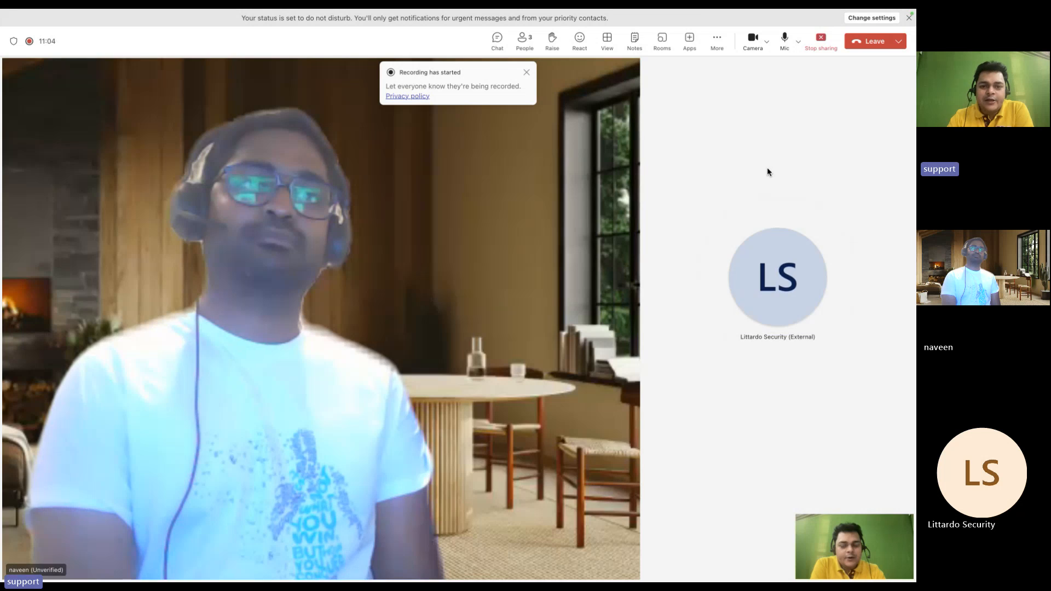
Switch from the Teams meeting to the OneNote About-AVD network diagram page
{"action": "key", "text": "ctrl+Right"}
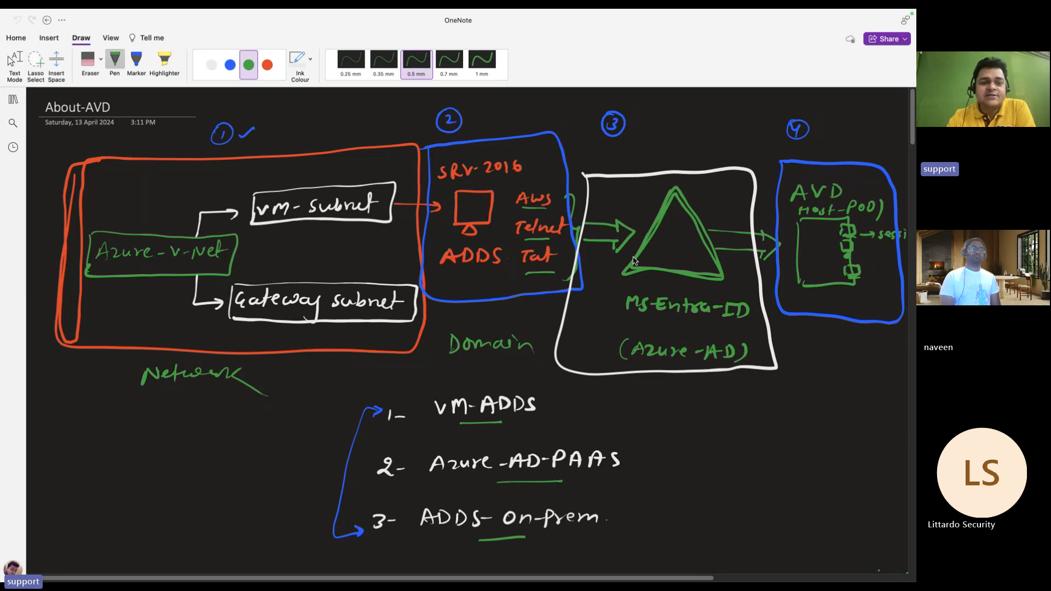
Scroll down and back up through the About-AVD diagram, then return to the Teams meeting
{"action": "scroll", "coordinate": [444, 328], "scroll_direction": "down", "scroll_amount": 3}
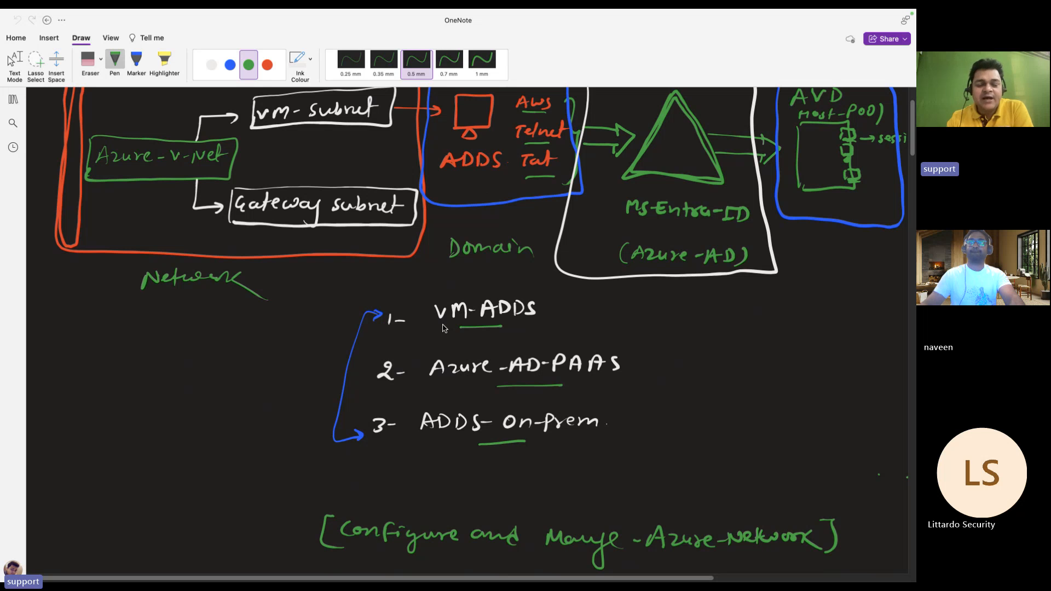
{"action": "scroll", "coordinate": [444, 328], "scroll_direction": "up", "scroll_amount": 3}
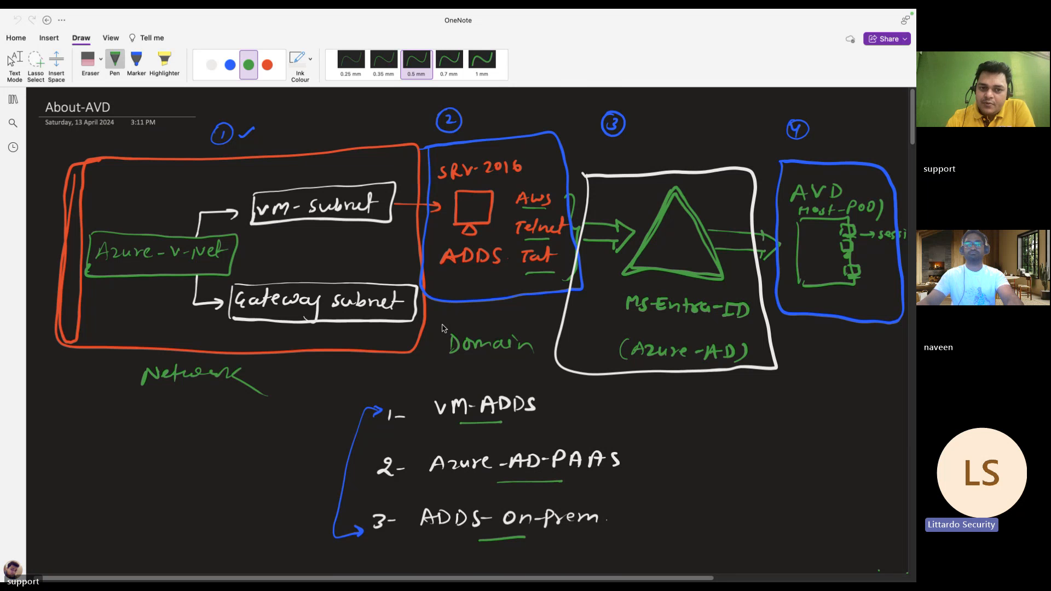
{"action": "key", "text": "ctrl+Left"}
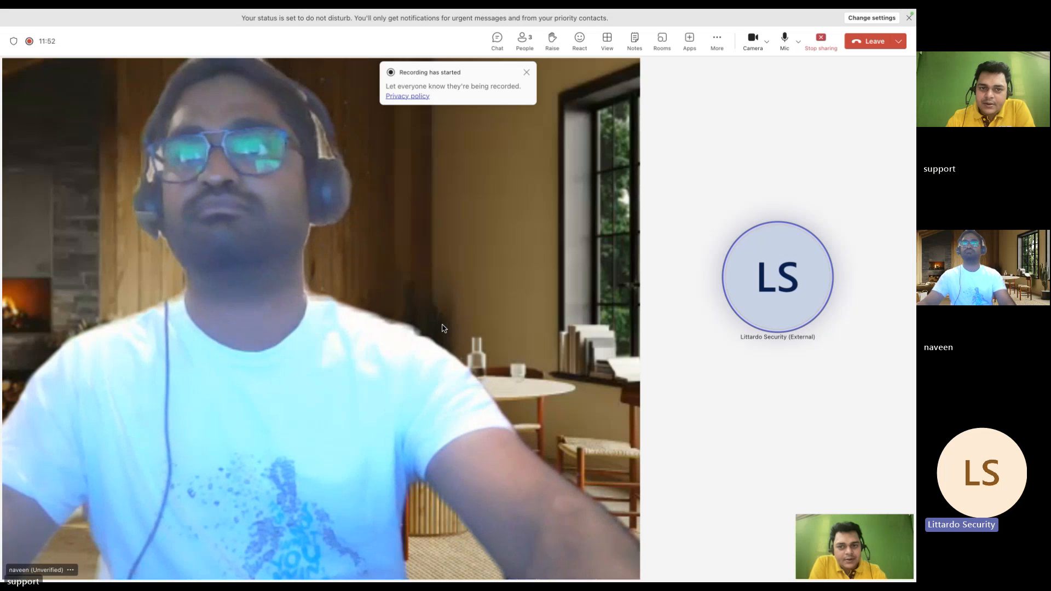
Dismiss the 'Recording has started' notice and return to the OneNote About-AVD page
{"action": "left_click", "coordinate": [526, 71]}
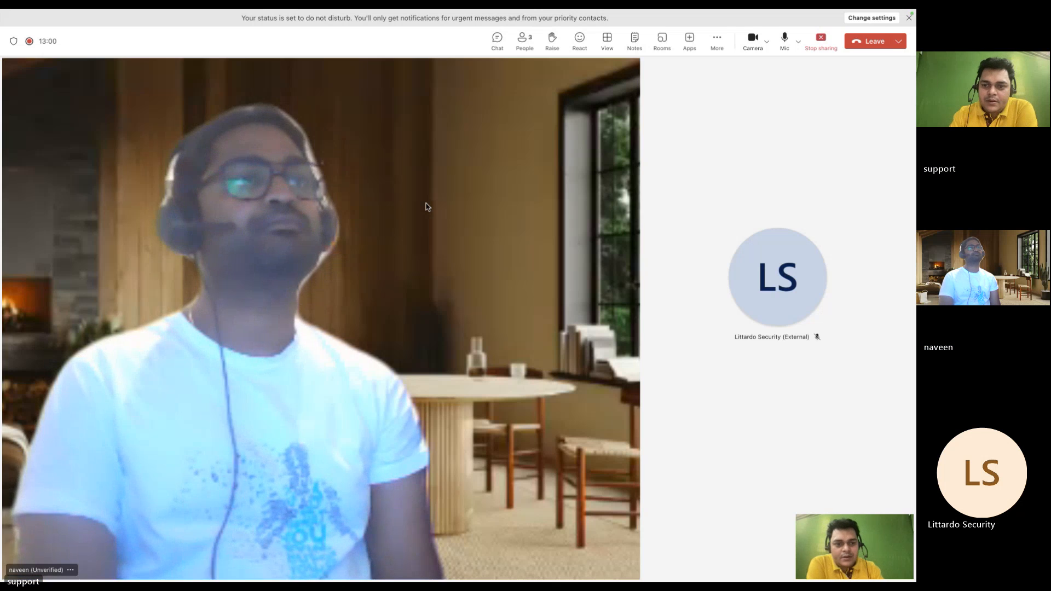
{"action": "key", "text": "ctrl+Right"}
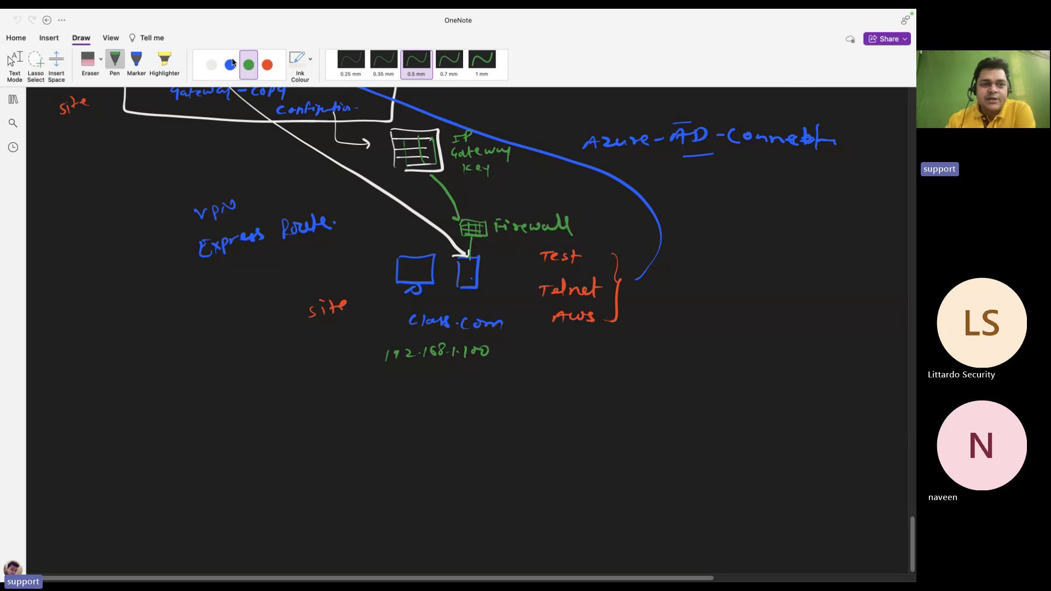
On blank canvas, write v-Net in green with an arrow to a boxed VM-Subnet
{"action": "left_click", "coordinate": [211, 64]}
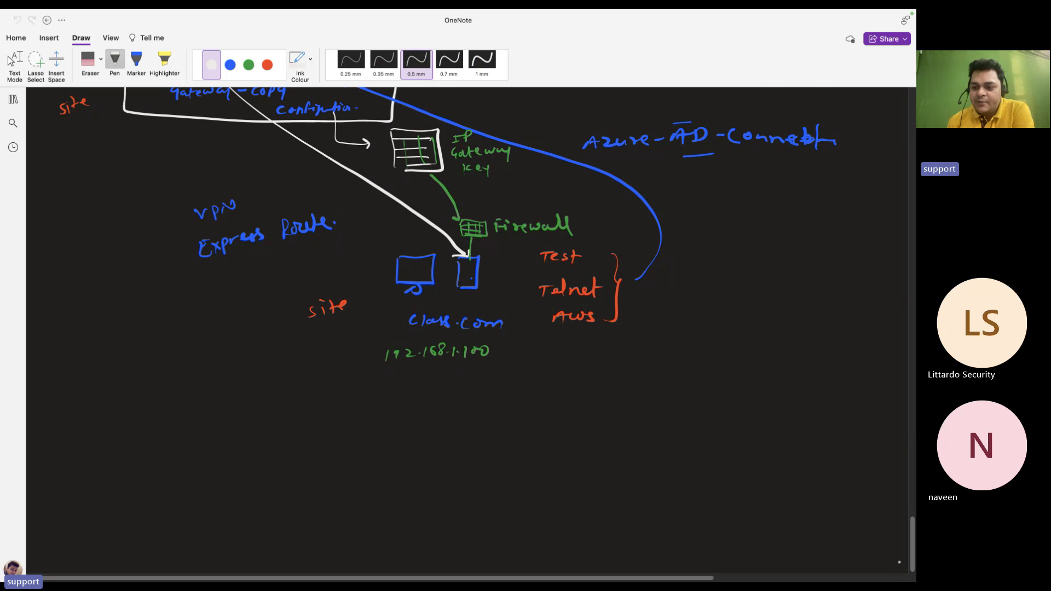
{"action": "scroll", "coordinate": [913, 554], "scroll_direction": "down", "scroll_amount": 5}
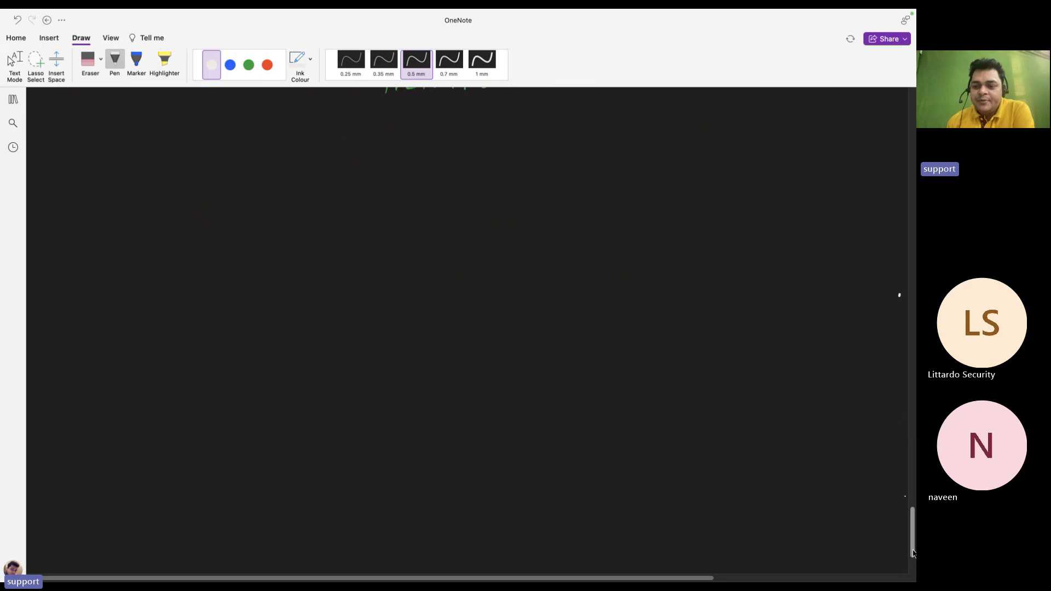
{"action": "scroll", "coordinate": [913, 554], "scroll_direction": "down", "scroll_amount": 2}
{"action": "left_click", "coordinate": [248, 64]}
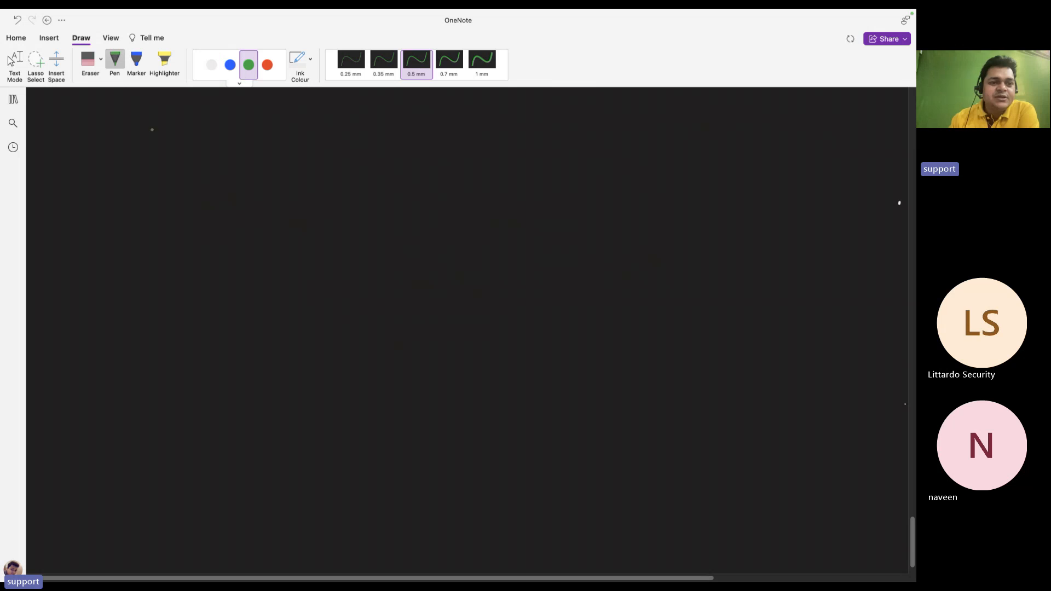
{"action": "mouse_move", "coordinate": [67, 135]}
{"action": "left_mouse_down"}
{"action": "mouse_move", "coordinate": [75, 145]}
{"action": "mouse_move", "coordinate": [107, 138]}
{"action": "left_mouse_up"}
{"action": "mouse_move", "coordinate": [112, 143]}
{"action": "left_mouse_down"}
{"action": "mouse_move", "coordinate": [116, 132]}
{"action": "mouse_move", "coordinate": [149, 134]}
{"action": "left_mouse_up"}
{"action": "left_click_drag", "start_coordinate": [145, 131], "coordinate": [143, 144]}
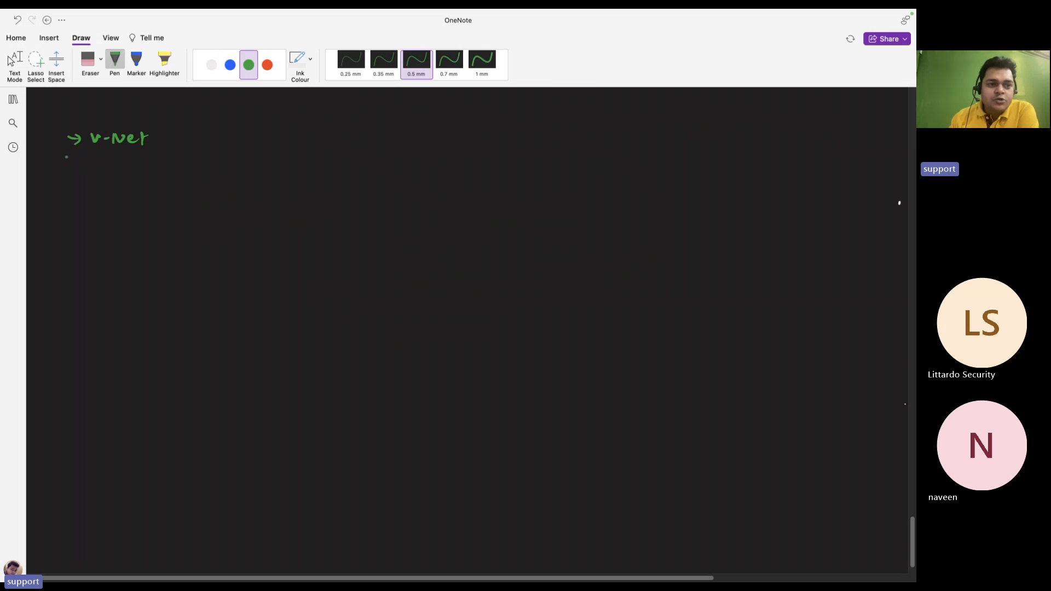
{"action": "mouse_move", "coordinate": [105, 151]}
{"action": "left_mouse_down"}
{"action": "mouse_move", "coordinate": [124, 185]}
{"action": "mouse_move", "coordinate": [154, 174]}
{"action": "mouse_move", "coordinate": [210, 189]}
{"action": "mouse_move", "coordinate": [226, 180]}
{"action": "mouse_move", "coordinate": [238, 193]}
{"action": "mouse_move", "coordinate": [272, 184]}
{"action": "left_mouse_up"}
{"action": "left_click_drag", "start_coordinate": [141, 166], "coordinate": [141, 193]}
{"action": "mouse_move", "coordinate": [144, 170]}
{"action": "left_mouse_down"}
{"action": "mouse_move", "coordinate": [265, 168]}
{"action": "mouse_move", "coordinate": [279, 200]}
{"action": "mouse_move", "coordinate": [160, 202]}
{"action": "mouse_move", "coordinate": [146, 189]}
{"action": "left_mouse_up"}
Close the VM-Subnet box and write the address range 192.168.1.0/25 in blue
{"action": "left_click", "coordinate": [230, 65]}
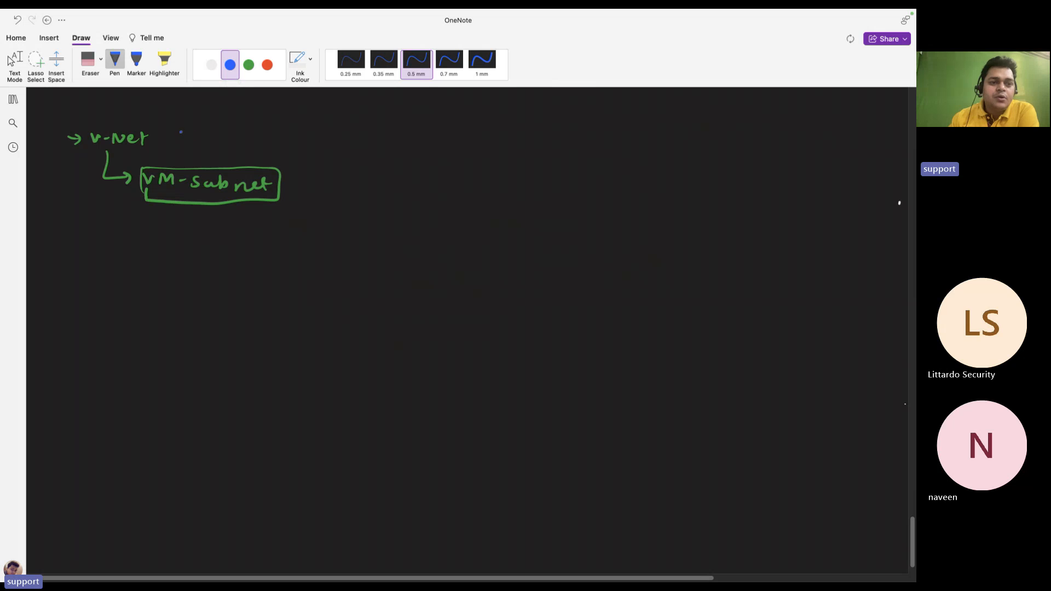
{"action": "left_click_drag", "start_coordinate": [181, 133], "coordinate": [181, 143]}
{"action": "left_click_drag", "start_coordinate": [192, 133], "coordinate": [191, 143]}
{"action": "mouse_move", "coordinate": [201, 134]}
{"action": "left_mouse_down"}
{"action": "mouse_move", "coordinate": [235, 143]}
{"action": "mouse_move", "coordinate": [248, 132]}
{"action": "mouse_move", "coordinate": [265, 145]}
{"action": "mouse_move", "coordinate": [284, 137]}
{"action": "left_mouse_up"}
{"action": "left_click", "coordinate": [217, 139]}
{"action": "left_click", "coordinate": [262, 138]}
{"action": "left_click", "coordinate": [270, 139]}
{"action": "mouse_move", "coordinate": [296, 133]}
{"action": "left_mouse_down"}
{"action": "mouse_move", "coordinate": [299, 149]}
{"action": "mouse_move", "coordinate": [335, 131]}
{"action": "left_mouse_up"}
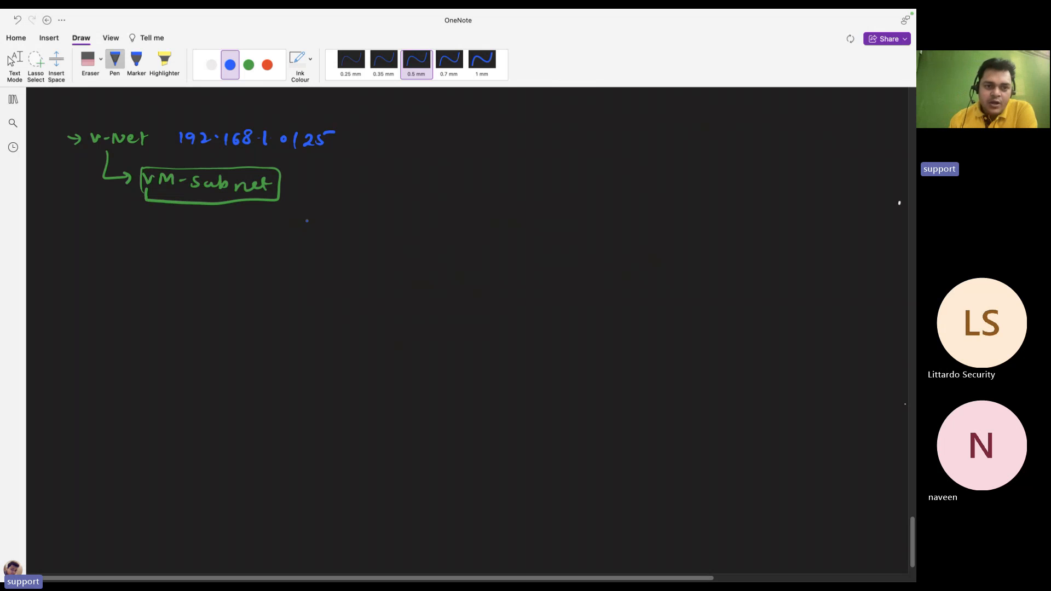
{"action": "left_click", "coordinate": [212, 66]}
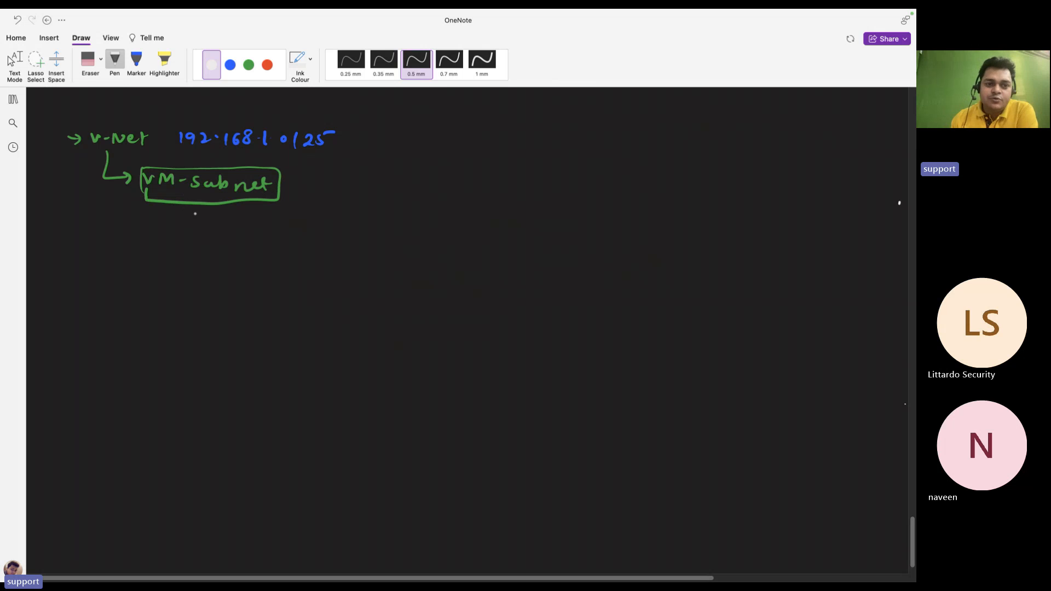
Draw a white arrow from VM-Subnet to a monitor labelled server2016
{"action": "left_click_drag", "start_coordinate": [193, 208], "coordinate": [192, 233]}
{"action": "mouse_move", "coordinate": [187, 224]}
{"action": "left_mouse_down"}
{"action": "mouse_move", "coordinate": [203, 220]}
{"action": "mouse_move", "coordinate": [172, 273]}
{"action": "mouse_move", "coordinate": [207, 272]}
{"action": "mouse_move", "coordinate": [174, 274]}
{"action": "mouse_move", "coordinate": [197, 283]}
{"action": "left_mouse_up"}
{"action": "mouse_move", "coordinate": [229, 251]}
{"action": "left_mouse_down"}
{"action": "mouse_move", "coordinate": [223, 261]}
{"action": "mouse_move", "coordinate": [302, 252]}
{"action": "mouse_move", "coordinate": [313, 261]}
{"action": "left_mouse_up"}
{"action": "left_click_drag", "start_coordinate": [321, 253], "coordinate": [339, 257]}
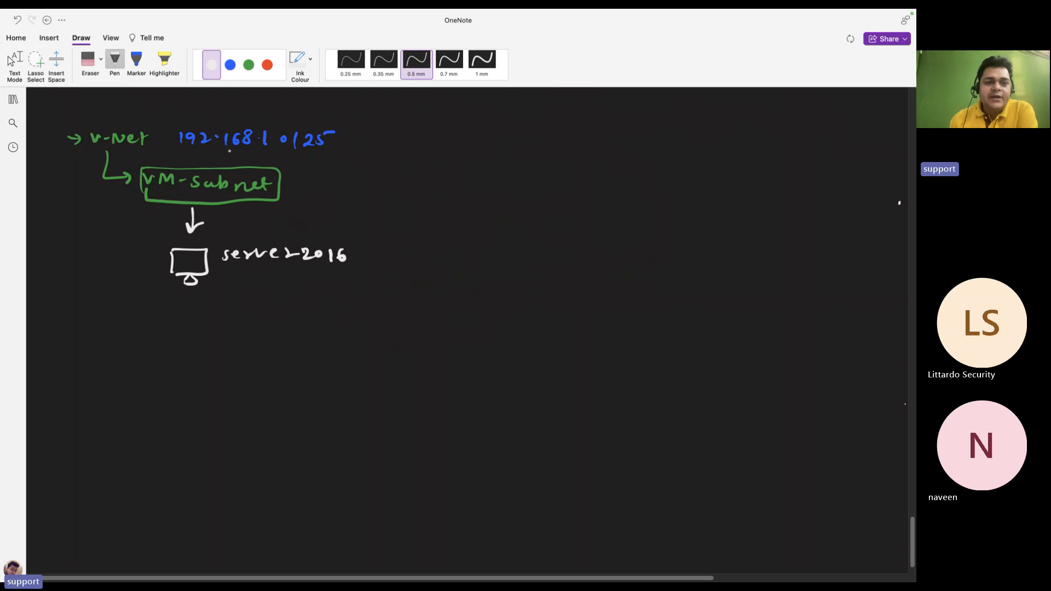
Write Teachmecloud.net in green under server2016 and add a blue three-way bracket
{"action": "left_click", "coordinate": [249, 65]}
{"action": "mouse_move", "coordinate": [228, 279]}
{"action": "left_mouse_down"}
{"action": "mouse_move", "coordinate": [232, 290]}
{"action": "mouse_move", "coordinate": [372, 292]}
{"action": "left_mouse_up"}
{"action": "mouse_move", "coordinate": [383, 280]}
{"action": "left_mouse_down"}
{"action": "mouse_move", "coordinate": [384, 293]}
{"action": "mouse_move", "coordinate": [375, 290]}
{"action": "mouse_move", "coordinate": [410, 298]}
{"action": "left_mouse_up"}
{"action": "left_click", "coordinate": [389, 290]}
{"action": "left_click_drag", "start_coordinate": [412, 293], "coordinate": [428, 298]}
{"action": "left_click_drag", "start_coordinate": [421, 288], "coordinate": [435, 285]}
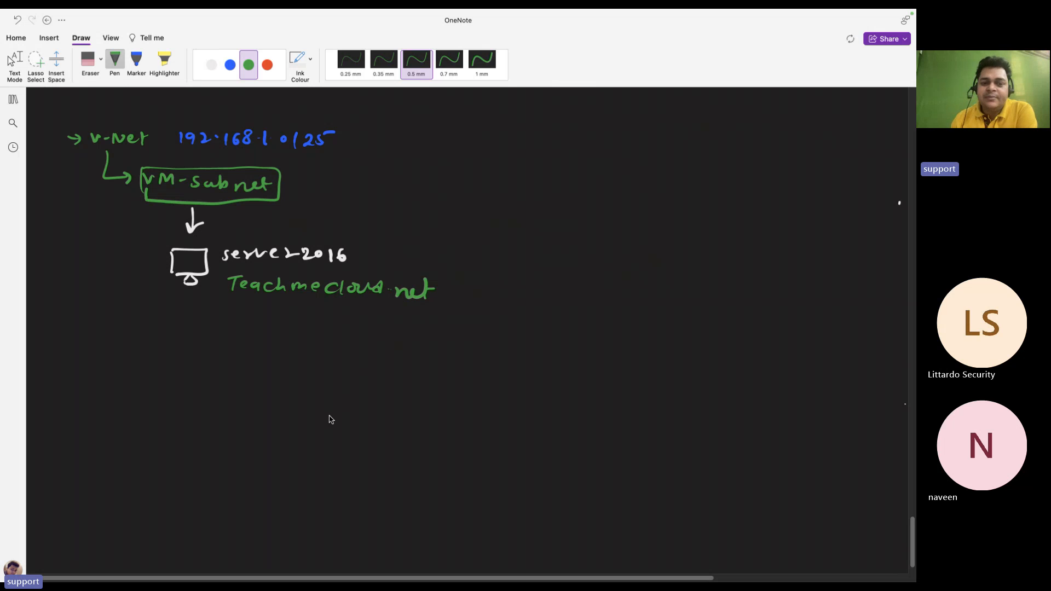
{"action": "left_click", "coordinate": [230, 65]}
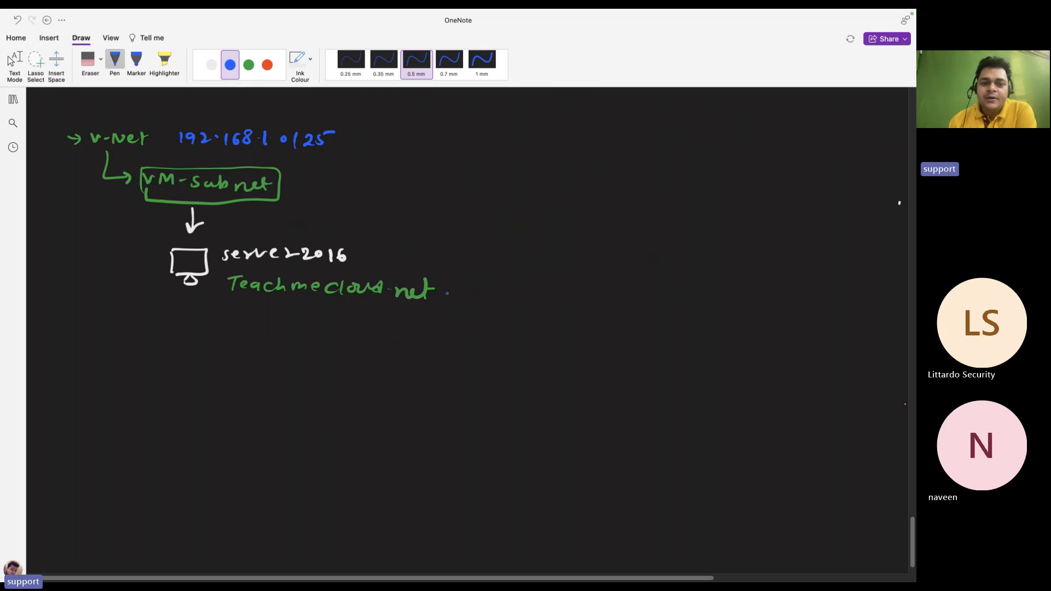
{"action": "mouse_move", "coordinate": [447, 294]}
{"action": "left_mouse_down"}
{"action": "mouse_move", "coordinate": [476, 241]}
{"action": "mouse_move", "coordinate": [499, 253]}
{"action": "mouse_move", "coordinate": [491, 346]}
{"action": "left_mouse_up"}
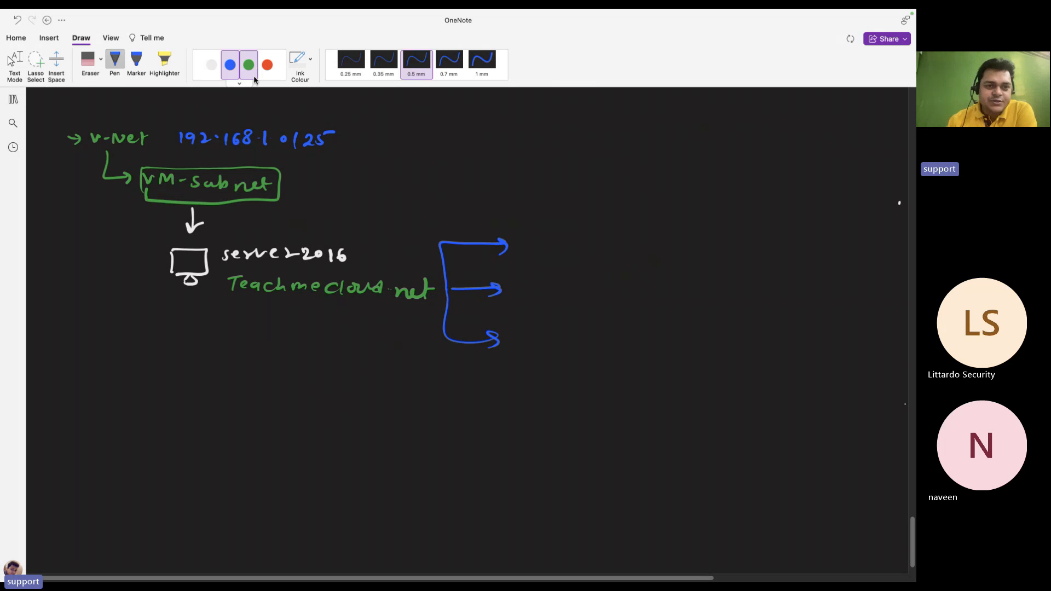
Label the three bracket branches Telnet, Tata and GCP in red
{"action": "left_click", "coordinate": [267, 65]}
{"action": "left_click_drag", "start_coordinate": [529, 236], "coordinate": [550, 235]}
{"action": "mouse_move", "coordinate": [539, 236]}
{"action": "left_mouse_down"}
{"action": "mouse_move", "coordinate": [538, 252]}
{"action": "mouse_move", "coordinate": [589, 247]}
{"action": "left_mouse_up"}
{"action": "left_click_drag", "start_coordinate": [591, 238], "coordinate": [595, 251]}
{"action": "left_click_drag", "start_coordinate": [589, 241], "coordinate": [602, 237]}
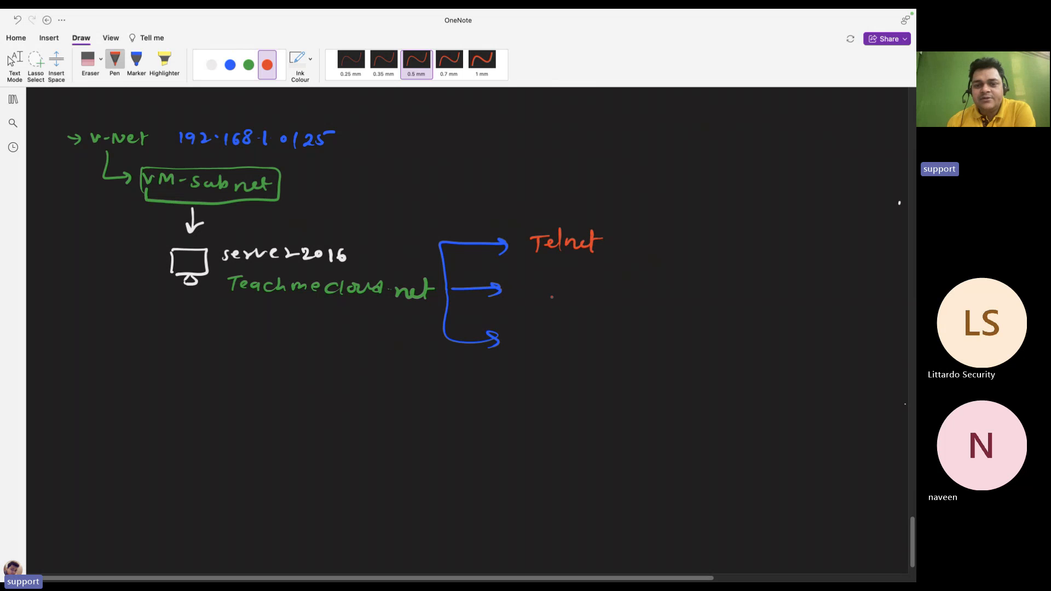
{"action": "left_click_drag", "start_coordinate": [533, 283], "coordinate": [533, 297]}
{"action": "mouse_move", "coordinate": [526, 285]}
{"action": "left_mouse_down"}
{"action": "mouse_move", "coordinate": [548, 282]}
{"action": "mouse_move", "coordinate": [556, 296]}
{"action": "left_mouse_up"}
{"action": "mouse_move", "coordinate": [557, 287]}
{"action": "left_mouse_down"}
{"action": "mouse_move", "coordinate": [571, 282]}
{"action": "mouse_move", "coordinate": [575, 295]}
{"action": "left_mouse_up"}
{"action": "mouse_move", "coordinate": [529, 338]}
{"action": "left_mouse_down"}
{"action": "mouse_move", "coordinate": [529, 354]}
{"action": "mouse_move", "coordinate": [559, 345]}
{"action": "left_mouse_up"}
{"action": "left_click_drag", "start_coordinate": [558, 331], "coordinate": [569, 336]}
{"action": "left_click", "coordinate": [576, 332]}
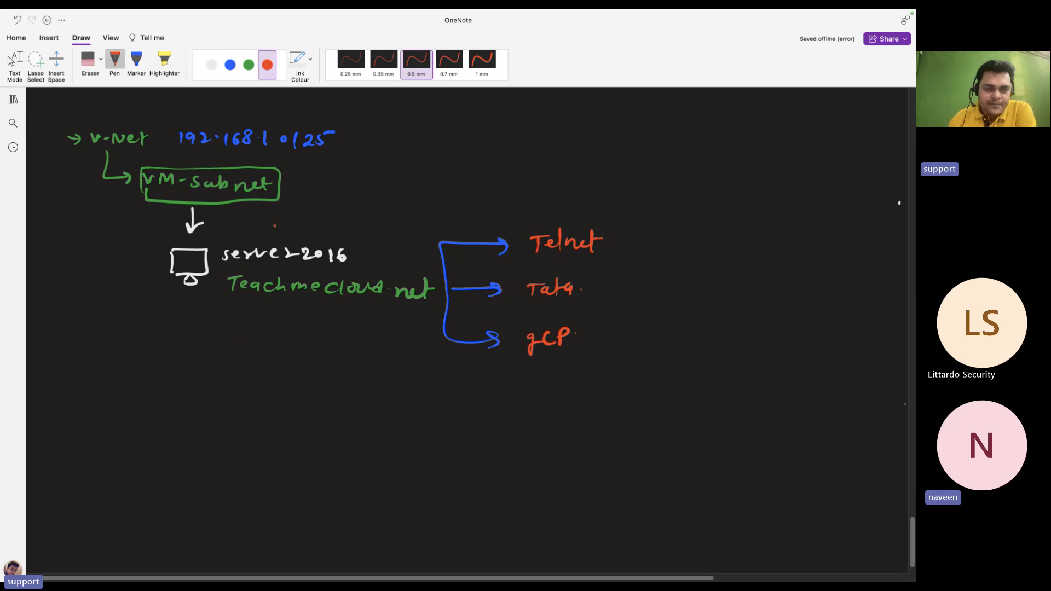
Box Telnet in green and draw four arrows branching from it
{"action": "left_click", "coordinate": [248, 64]}
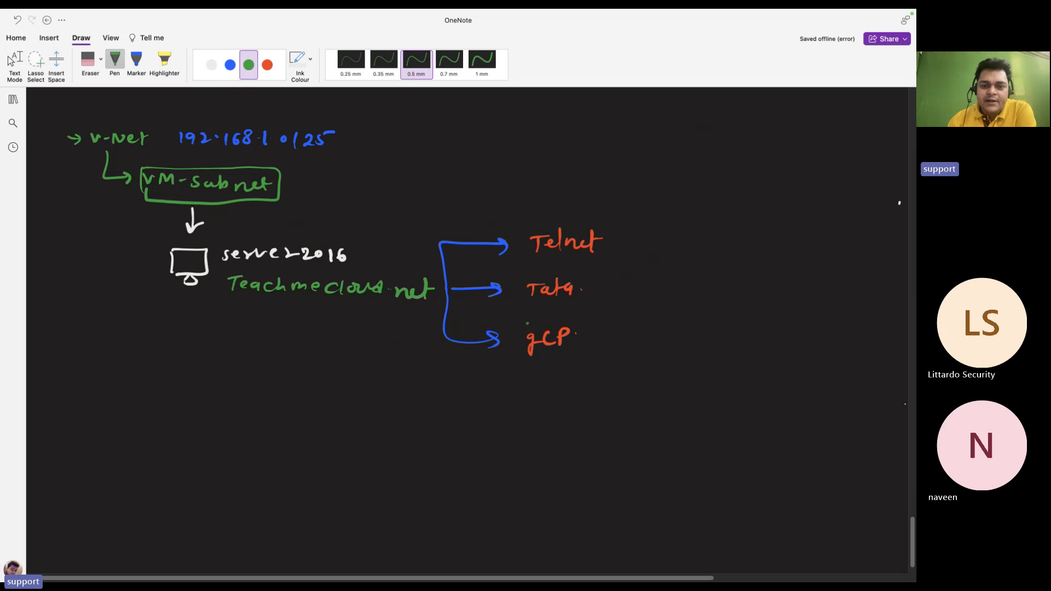
{"action": "mouse_move", "coordinate": [528, 226]}
{"action": "left_mouse_down"}
{"action": "mouse_move", "coordinate": [529, 259]}
{"action": "mouse_move", "coordinate": [616, 227]}
{"action": "mouse_move", "coordinate": [555, 260]}
{"action": "mouse_move", "coordinate": [528, 257]}
{"action": "left_mouse_up"}
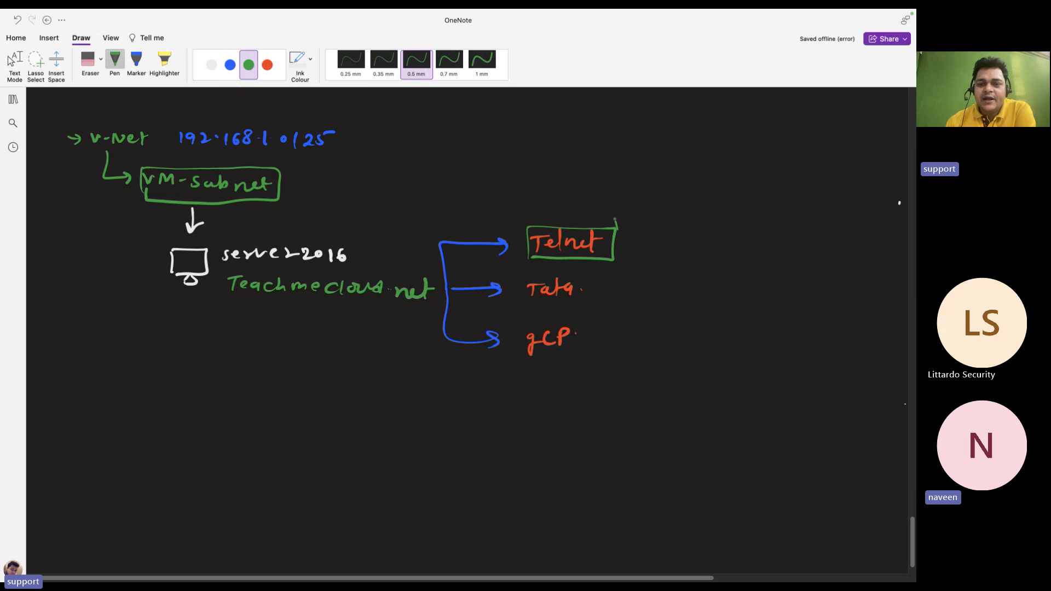
{"action": "mouse_move", "coordinate": [615, 220]}
{"action": "left_mouse_down"}
{"action": "mouse_move", "coordinate": [650, 225]}
{"action": "mouse_move", "coordinate": [647, 244]}
{"action": "mouse_move", "coordinate": [614, 271]}
{"action": "mouse_move", "coordinate": [649, 276]}
{"action": "mouse_move", "coordinate": [649, 297]}
{"action": "left_mouse_up"}
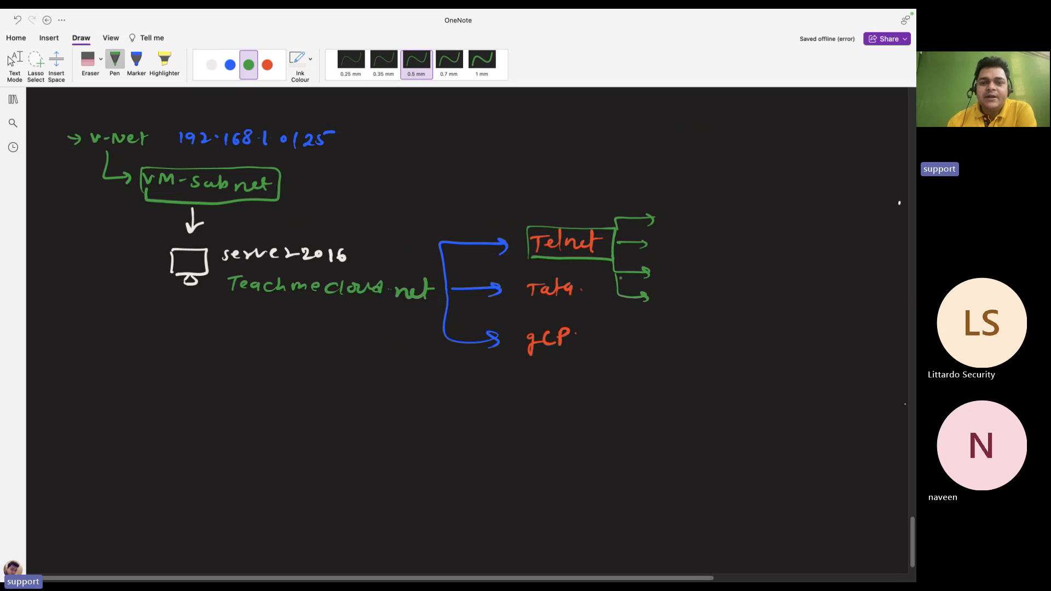
{"action": "left_click", "coordinate": [211, 64]}
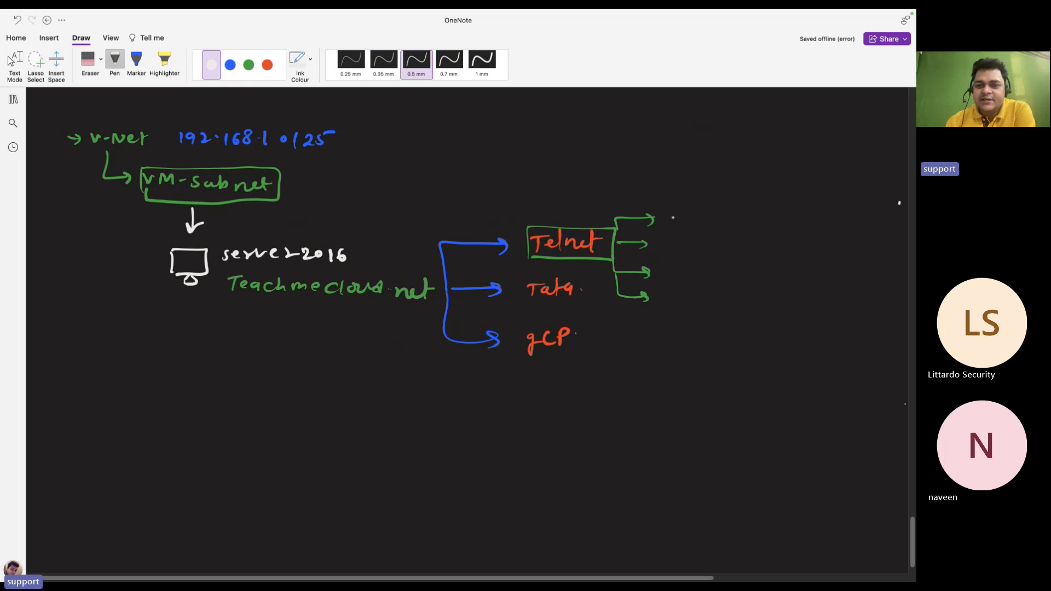
Label the top two Telnet arrows Enterprise and Schema Admin in white
{"action": "left_click_drag", "start_coordinate": [673, 217], "coordinate": [714, 218]}
{"action": "left_click_drag", "start_coordinate": [713, 222], "coordinate": [764, 226]}
{"action": "left_click", "coordinate": [742, 220]}
{"action": "left_click_drag", "start_coordinate": [770, 219], "coordinate": [783, 217]}
{"action": "left_click", "coordinate": [791, 221]}
{"action": "mouse_move", "coordinate": [667, 238]}
{"action": "left_mouse_down"}
{"action": "mouse_move", "coordinate": [659, 248]}
{"action": "mouse_move", "coordinate": [710, 250]}
{"action": "left_mouse_up"}
{"action": "left_click", "coordinate": [702, 248]}
{"action": "left_click_drag", "start_coordinate": [713, 250], "coordinate": [737, 249]}
{"action": "mouse_move", "coordinate": [744, 244]}
{"action": "left_mouse_down"}
{"action": "mouse_move", "coordinate": [766, 236]}
{"action": "mouse_move", "coordinate": [776, 249]}
{"action": "left_mouse_up"}
{"action": "left_click", "coordinate": [782, 238]}
{"action": "left_click_drag", "start_coordinate": [761, 245], "coordinate": [835, 249]}
{"action": "left_click", "coordinate": [809, 247]}
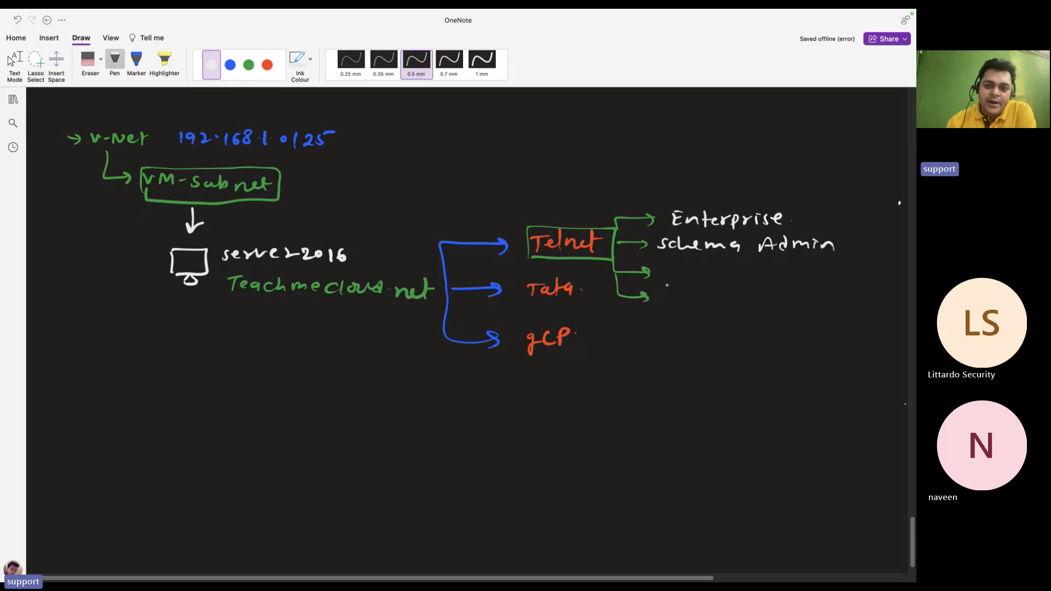
Label the remaining two arrows Group Policy and Domain Admin
{"action": "mouse_move", "coordinate": [677, 268]}
{"action": "left_mouse_down"}
{"action": "mouse_move", "coordinate": [668, 281]}
{"action": "mouse_move", "coordinate": [687, 273]}
{"action": "left_mouse_up"}
{"action": "left_click_drag", "start_coordinate": [688, 273], "coordinate": [709, 278]}
{"action": "mouse_move", "coordinate": [707, 266]}
{"action": "left_mouse_down"}
{"action": "mouse_move", "coordinate": [710, 283]}
{"action": "mouse_move", "coordinate": [725, 277]}
{"action": "left_mouse_up"}
{"action": "left_click_drag", "start_coordinate": [733, 272], "coordinate": [792, 285]}
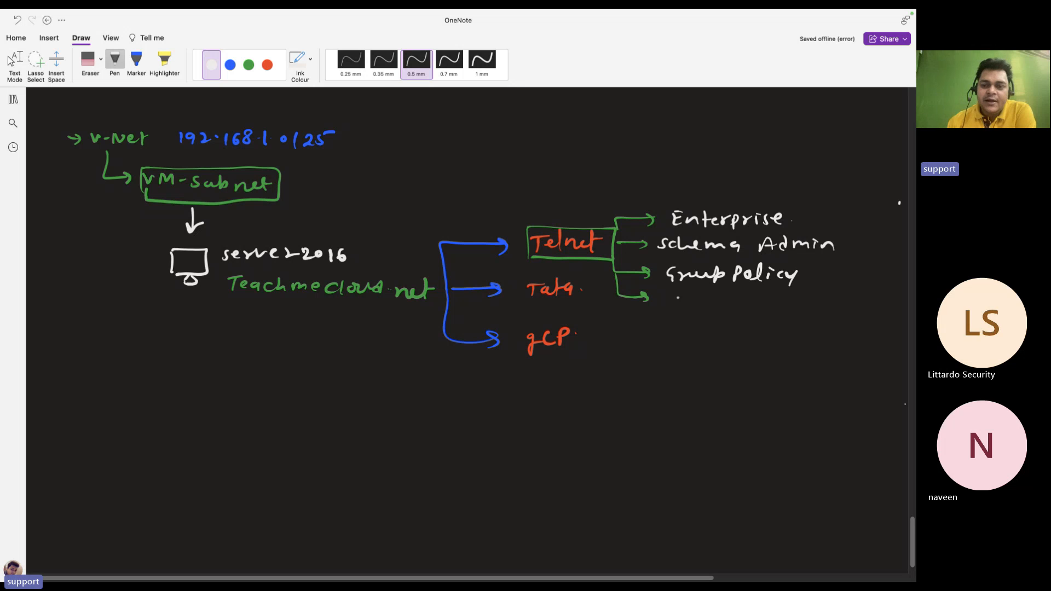
{"action": "mouse_move", "coordinate": [677, 292]}
{"action": "left_mouse_down"}
{"action": "mouse_move", "coordinate": [768, 310]}
{"action": "mouse_move", "coordinate": [815, 291]}
{"action": "mouse_move", "coordinate": [864, 308]}
{"action": "left_mouse_up"}
{"action": "left_click", "coordinate": [788, 318]}
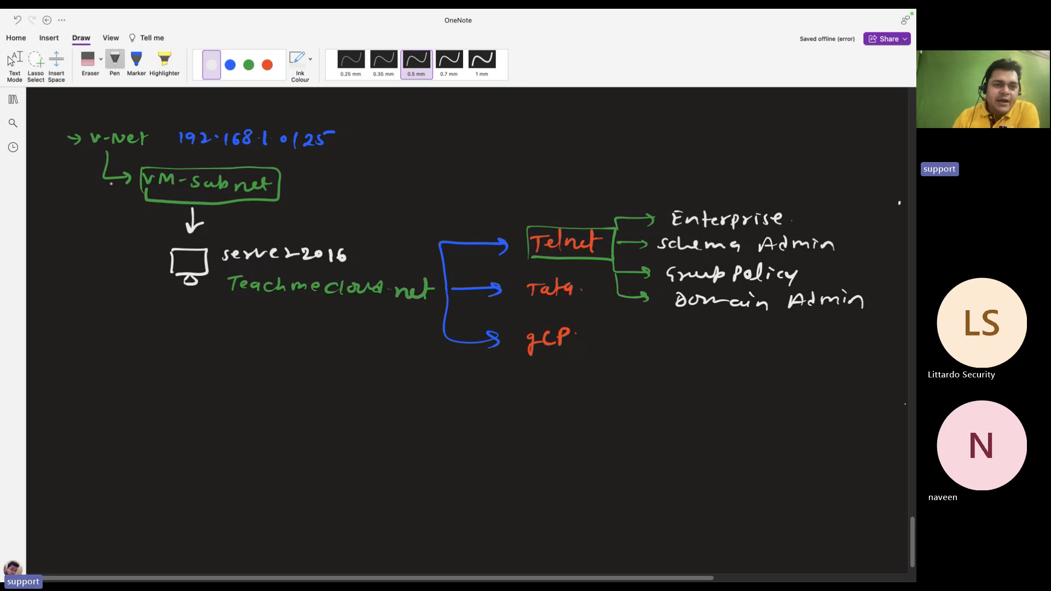
Draw a blue arrow below the diagram to start a new Configure note
{"action": "left_click", "coordinate": [229, 64]}
{"action": "mouse_move", "coordinate": [61, 361]}
{"action": "left_mouse_down"}
{"action": "mouse_move", "coordinate": [141, 367]}
{"action": "mouse_move", "coordinate": [163, 381]}
{"action": "left_mouse_up"}
{"action": "left_click", "coordinate": [145, 364]}
Finish the blue note 'Configure DNS in VM Network and V-Net DNS.'
{"action": "left_click", "coordinate": [177, 369]}
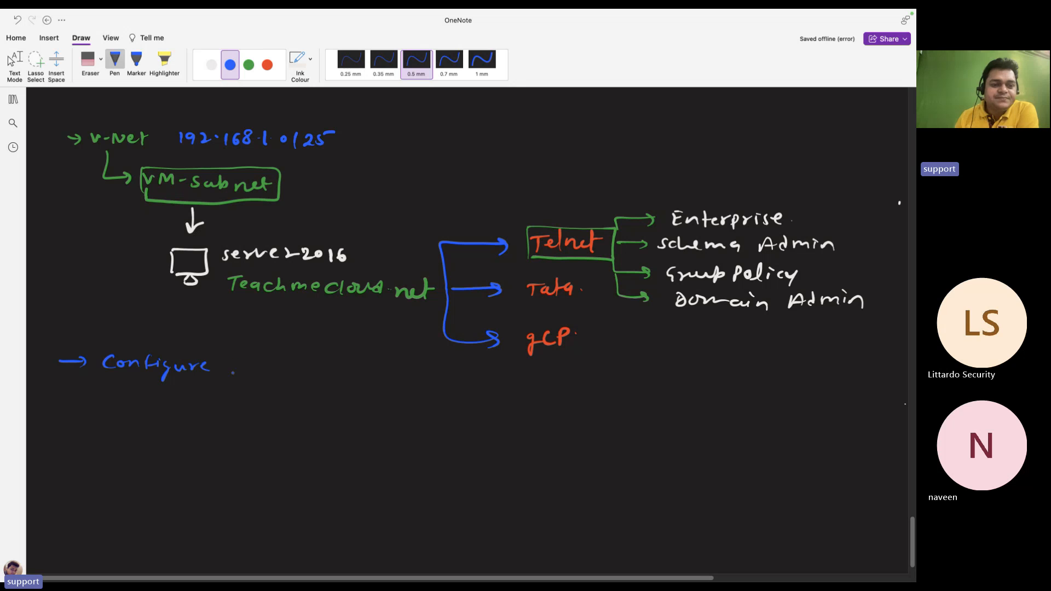
{"action": "mouse_move", "coordinate": [225, 359]}
{"action": "left_mouse_down"}
{"action": "mouse_move", "coordinate": [236, 366]}
{"action": "mouse_move", "coordinate": [225, 375]}
{"action": "left_mouse_up"}
{"action": "mouse_move", "coordinate": [241, 375]}
{"action": "left_mouse_down"}
{"action": "mouse_move", "coordinate": [255, 363]}
{"action": "mouse_move", "coordinate": [256, 377]}
{"action": "left_mouse_up"}
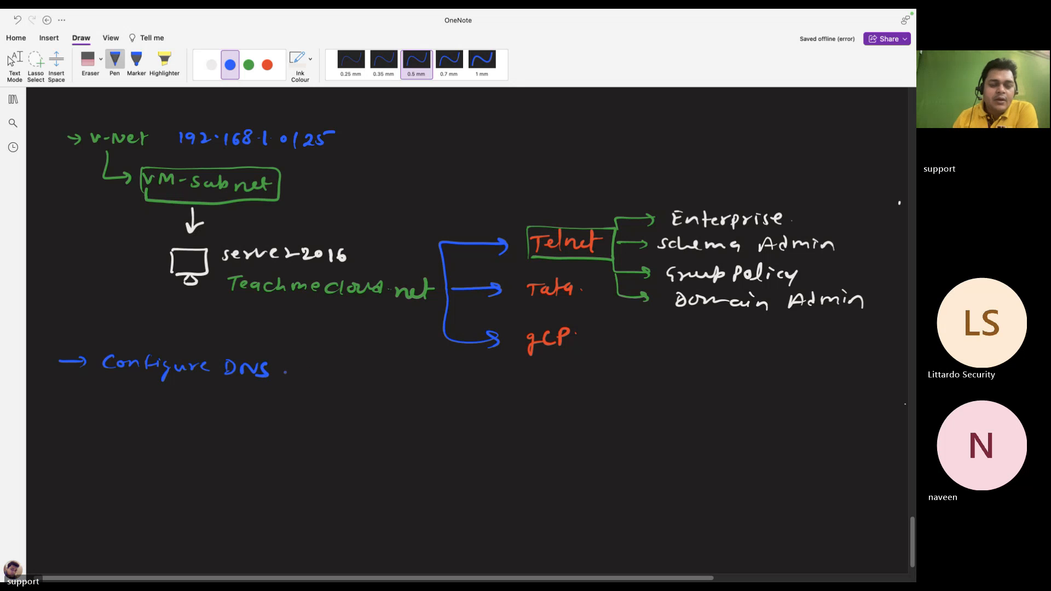
{"action": "left_click_drag", "start_coordinate": [336, 371], "coordinate": [349, 370]}
{"action": "mouse_move", "coordinate": [358, 374]}
{"action": "left_mouse_down"}
{"action": "mouse_move", "coordinate": [380, 385]}
{"action": "mouse_move", "coordinate": [443, 378]}
{"action": "mouse_move", "coordinate": [506, 401]}
{"action": "mouse_move", "coordinate": [594, 401]}
{"action": "mouse_move", "coordinate": [608, 386]}
{"action": "mouse_move", "coordinate": [664, 406]}
{"action": "left_mouse_up"}
{"action": "mouse_move", "coordinate": [650, 390]}
{"action": "left_mouse_down"}
{"action": "mouse_move", "coordinate": [674, 387]}
{"action": "mouse_move", "coordinate": [696, 405]}
{"action": "left_mouse_up"}
{"action": "mouse_move", "coordinate": [697, 392]}
{"action": "left_mouse_down"}
{"action": "mouse_move", "coordinate": [710, 402]}
{"action": "mouse_move", "coordinate": [730, 393]}
{"action": "mouse_move", "coordinate": [730, 404]}
{"action": "left_mouse_up"}
{"action": "left_click", "coordinate": [748, 400]}
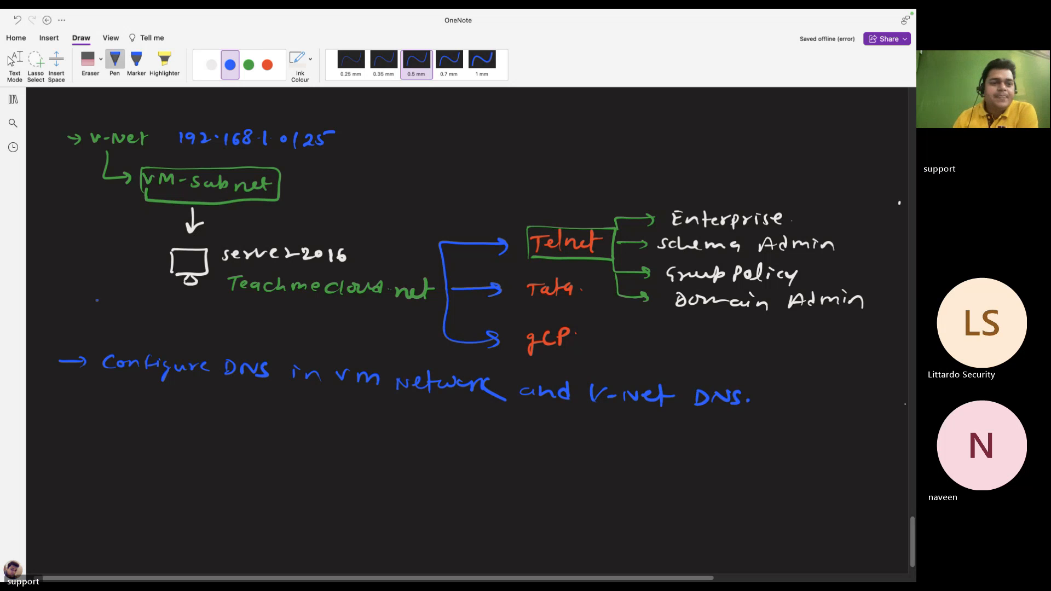
{"action": "left_click", "coordinate": [267, 65]}
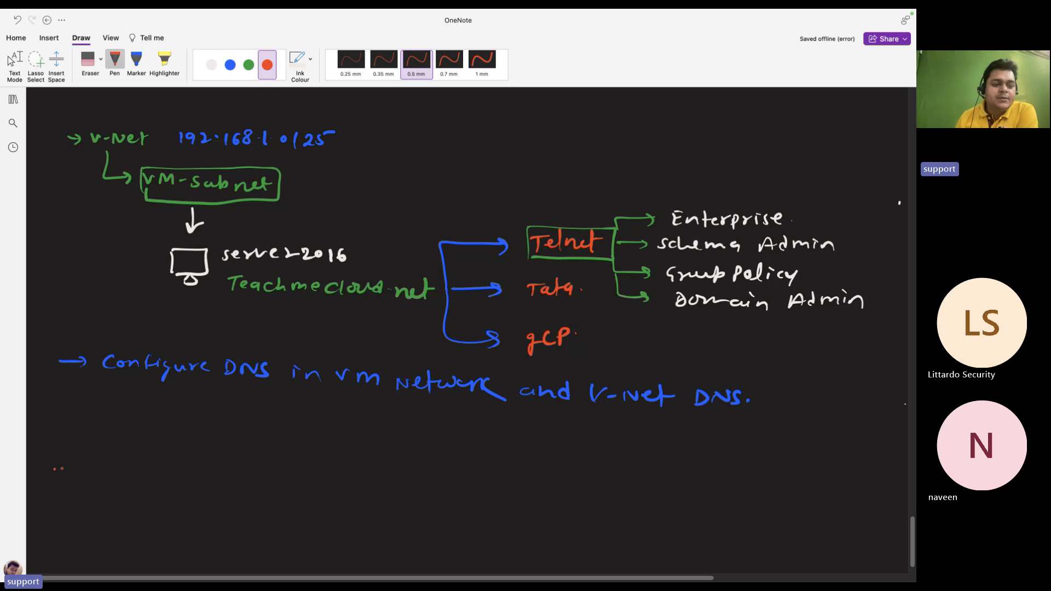
Draw a red arrow and write 'create win-10 multisession vm' under the DNS note
{"action": "left_click_drag", "start_coordinate": [55, 469], "coordinate": [77, 467]}
{"action": "left_click_drag", "start_coordinate": [69, 462], "coordinate": [302, 475]}
{"action": "left_click", "coordinate": [219, 475]}
{"action": "mouse_move", "coordinate": [307, 470]}
{"action": "left_mouse_down"}
{"action": "mouse_move", "coordinate": [309, 484]}
{"action": "mouse_move", "coordinate": [318, 473]}
{"action": "mouse_move", "coordinate": [386, 483]}
{"action": "left_mouse_up"}
{"action": "left_click", "coordinate": [371, 481]}
{"action": "mouse_move", "coordinate": [394, 463]}
{"action": "left_mouse_down"}
{"action": "mouse_move", "coordinate": [393, 483]}
{"action": "mouse_move", "coordinate": [425, 483]}
{"action": "left_mouse_up"}
{"action": "left_click_drag", "start_coordinate": [429, 479], "coordinate": [454, 486]}
{"action": "mouse_move", "coordinate": [466, 478]}
{"action": "left_mouse_down"}
{"action": "mouse_move", "coordinate": [537, 489]}
{"action": "mouse_move", "coordinate": [547, 475]}
{"action": "left_mouse_up"}
{"action": "left_click", "coordinate": [469, 472]}
{"action": "left_click_drag", "start_coordinate": [553, 487], "coordinate": [579, 488]}
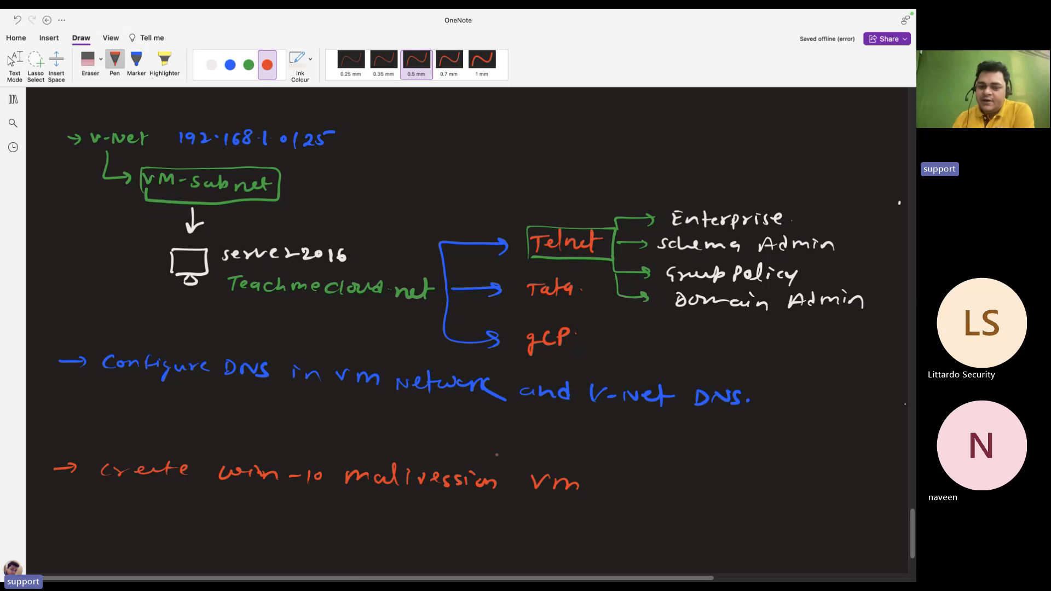
Add an arrow leading to 'Gold image.' to finish the red line
{"action": "left_click_drag", "start_coordinate": [609, 488], "coordinate": [644, 488]}
{"action": "mouse_move", "coordinate": [633, 483]}
{"action": "left_mouse_down"}
{"action": "mouse_move", "coordinate": [635, 495]}
{"action": "mouse_move", "coordinate": [677, 486]}
{"action": "mouse_move", "coordinate": [684, 495]}
{"action": "left_mouse_up"}
{"action": "mouse_move", "coordinate": [694, 483]}
{"action": "left_mouse_down"}
{"action": "mouse_move", "coordinate": [698, 493]}
{"action": "mouse_move", "coordinate": [781, 495]}
{"action": "mouse_move", "coordinate": [792, 518]}
{"action": "mouse_move", "coordinate": [825, 499]}
{"action": "left_mouse_up"}
{"action": "left_click", "coordinate": [741, 481]}
{"action": "left_click", "coordinate": [740, 490]}
{"action": "left_click", "coordinate": [834, 494]}
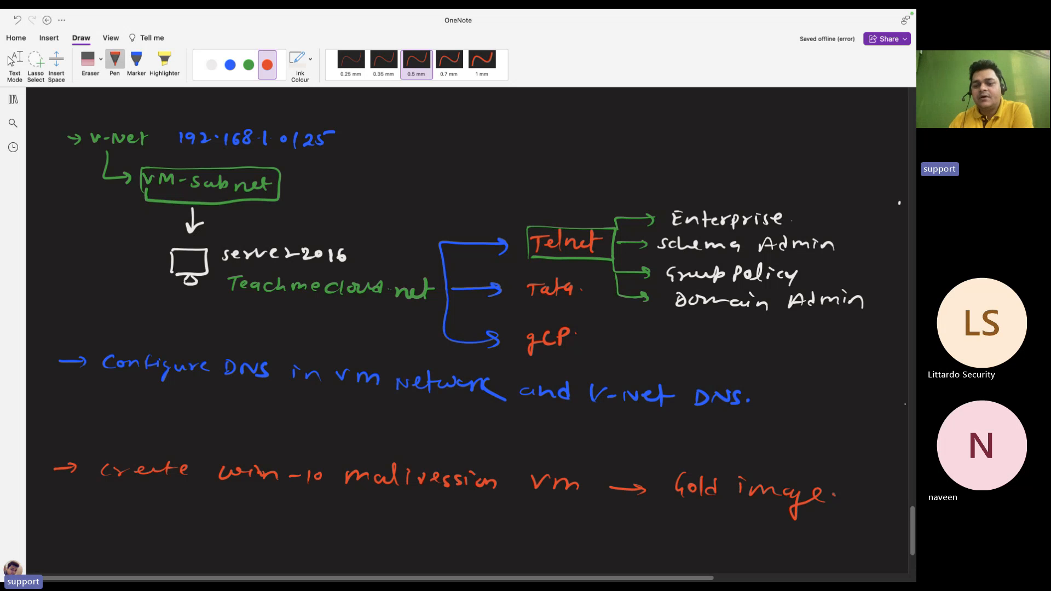
{"action": "scroll", "coordinate": [458, 304], "scroll_direction": "down", "scroll_amount": 2}
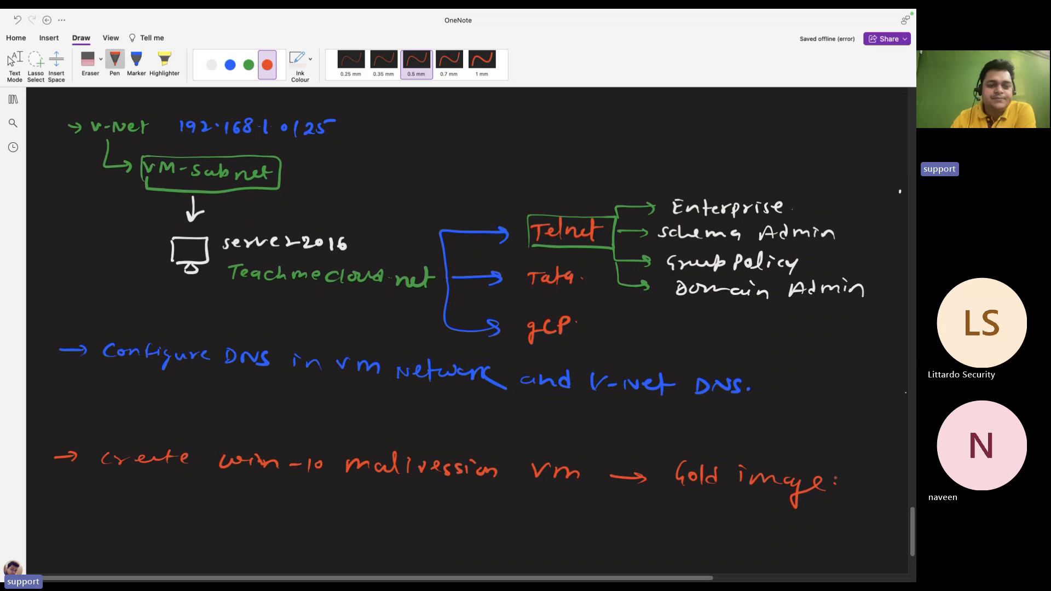
Handwrite '→ Sync All users to EntraID.' in blue below the Gold image line
{"action": "left_click", "coordinate": [230, 64]}
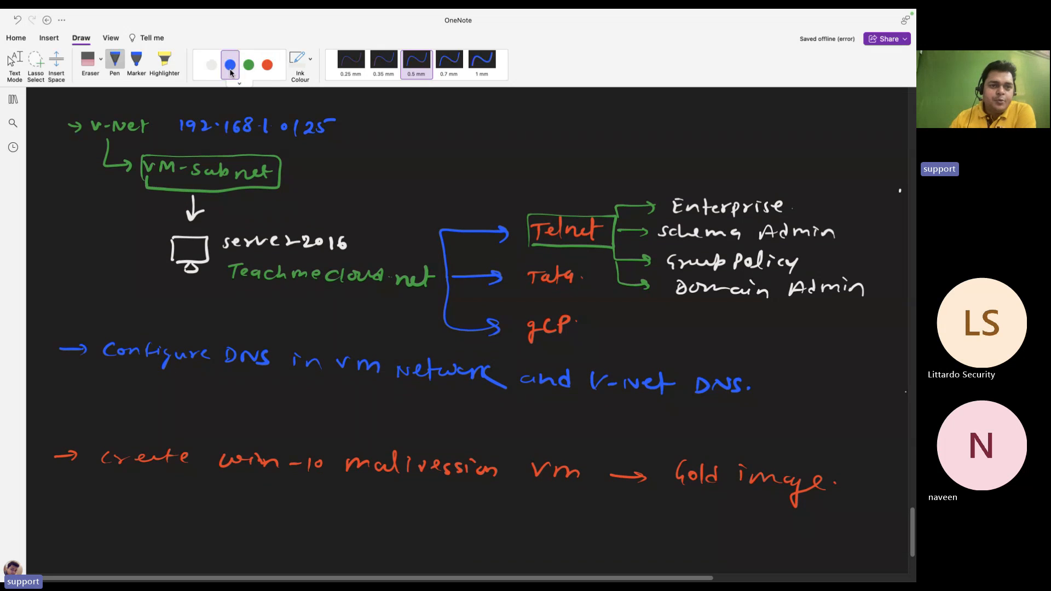
{"action": "mouse_move", "coordinate": [50, 525]}
{"action": "left_mouse_down"}
{"action": "mouse_move", "coordinate": [243, 517]}
{"action": "mouse_move", "coordinate": [485, 536]}
{"action": "left_mouse_up"}
{"action": "mouse_move", "coordinate": [496, 519]}
{"action": "left_mouse_down"}
{"action": "mouse_move", "coordinate": [499, 535]}
{"action": "mouse_move", "coordinate": [511, 527]}
{"action": "mouse_move", "coordinate": [572, 541]}
{"action": "left_mouse_up"}
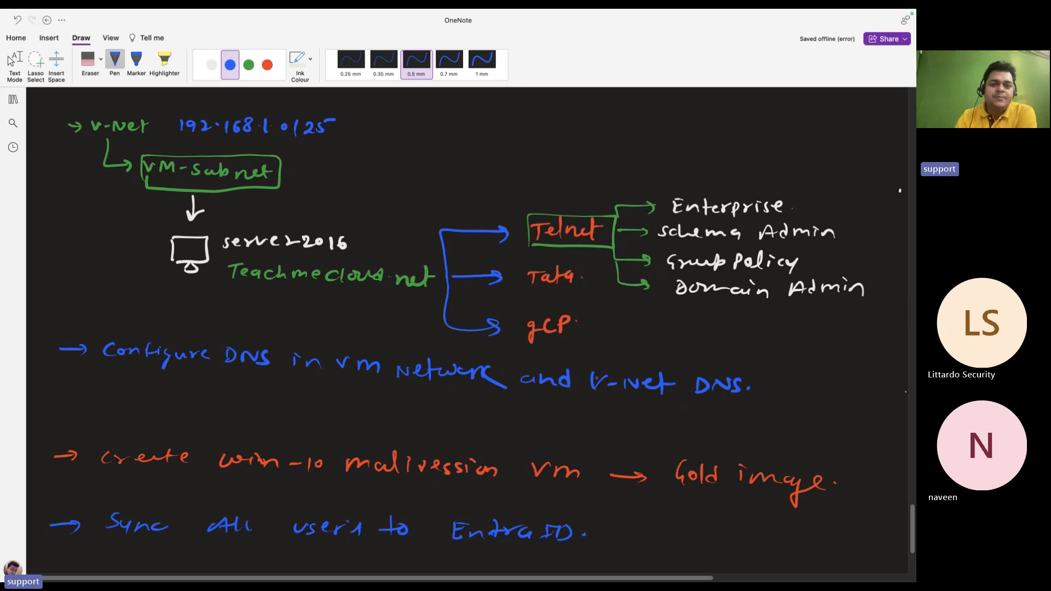
{"action": "scroll", "coordinate": [70, 341], "scroll_direction": "down", "scroll_amount": 3, "text": "ctrl"}
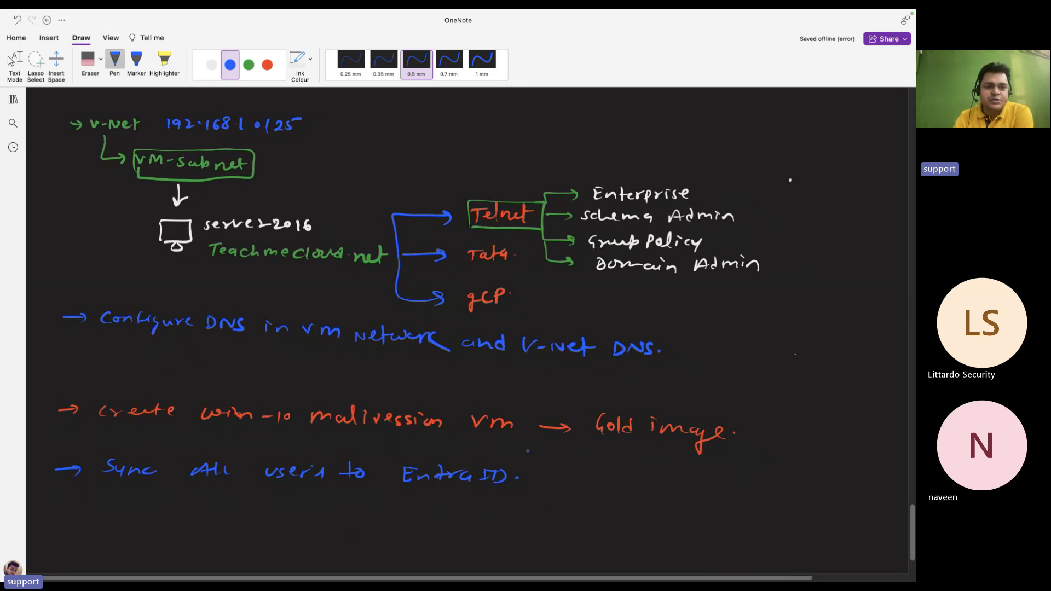
{"action": "scroll", "coordinate": [528, 451], "scroll_direction": "down", "scroll_amount": 1}
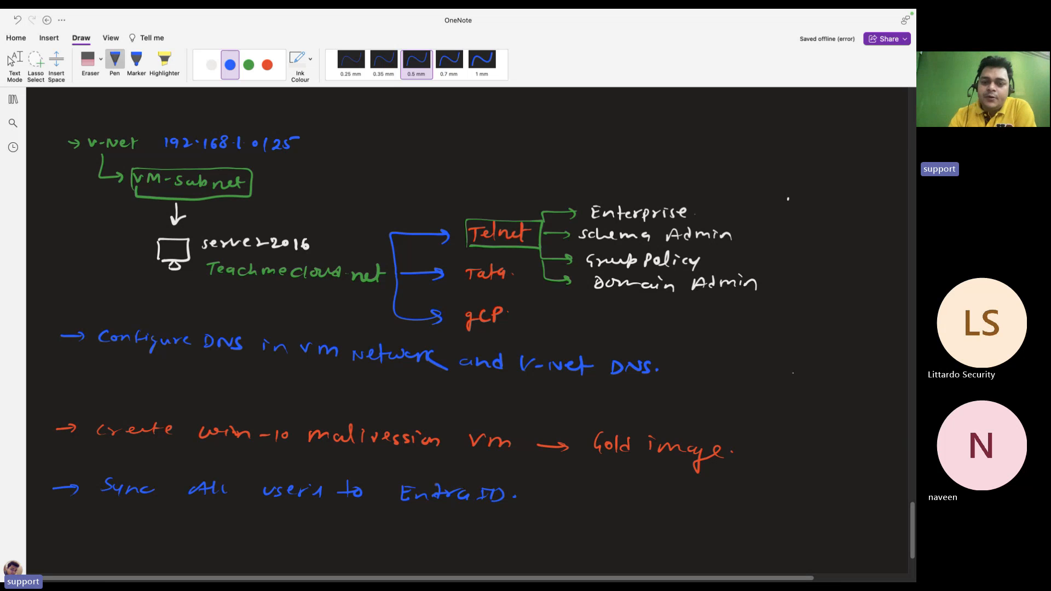
{"action": "scroll", "coordinate": [430, 487], "scroll_direction": "down", "scroll_amount": 3}
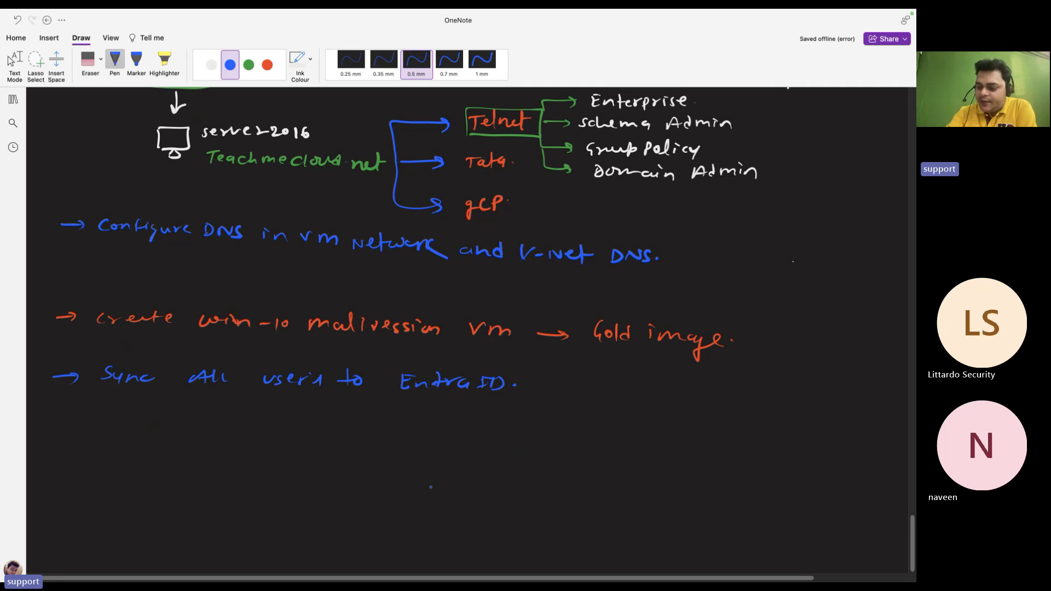
Draw a green rectangle labelled AVD-Host
{"action": "left_click", "coordinate": [249, 65]}
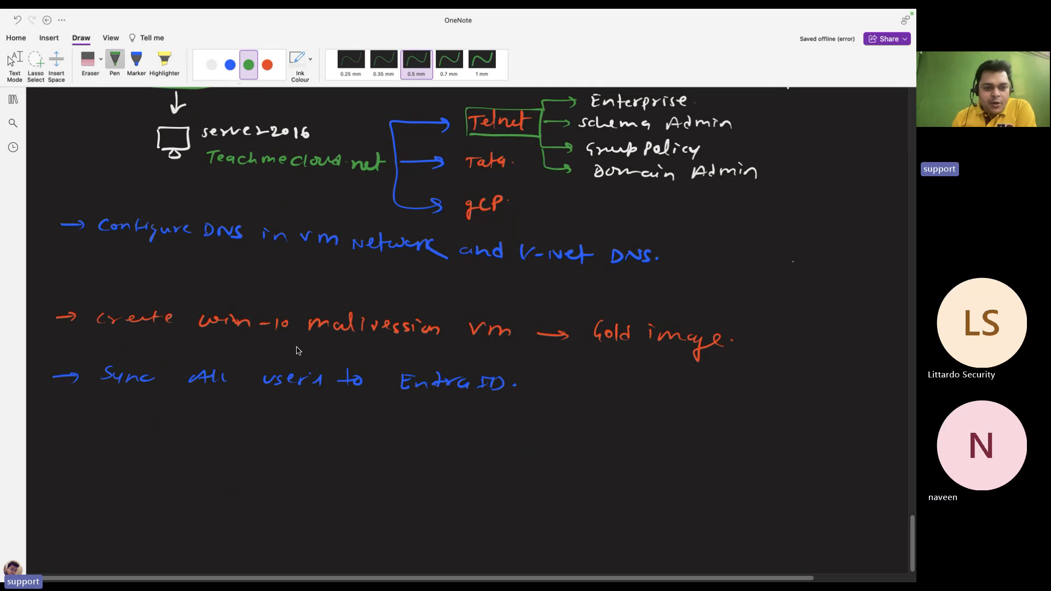
{"action": "mouse_move", "coordinate": [365, 468]}
{"action": "left_mouse_down"}
{"action": "mouse_move", "coordinate": [361, 526]}
{"action": "mouse_move", "coordinate": [403, 467]}
{"action": "mouse_move", "coordinate": [396, 525]}
{"action": "mouse_move", "coordinate": [358, 527]}
{"action": "left_mouse_up"}
{"action": "mouse_move", "coordinate": [354, 448]}
{"action": "left_mouse_down"}
{"action": "mouse_move", "coordinate": [372, 460]}
{"action": "mouse_move", "coordinate": [342, 446]}
{"action": "mouse_move", "coordinate": [350, 461]}
{"action": "mouse_move", "coordinate": [372, 460]}
{"action": "left_mouse_up"}
{"action": "left_click_drag", "start_coordinate": [385, 452], "coordinate": [405, 448]}
{"action": "mouse_move", "coordinate": [418, 448]}
{"action": "left_mouse_down"}
{"action": "mouse_move", "coordinate": [412, 455]}
{"action": "mouse_move", "coordinate": [427, 459]}
{"action": "left_mouse_up"}
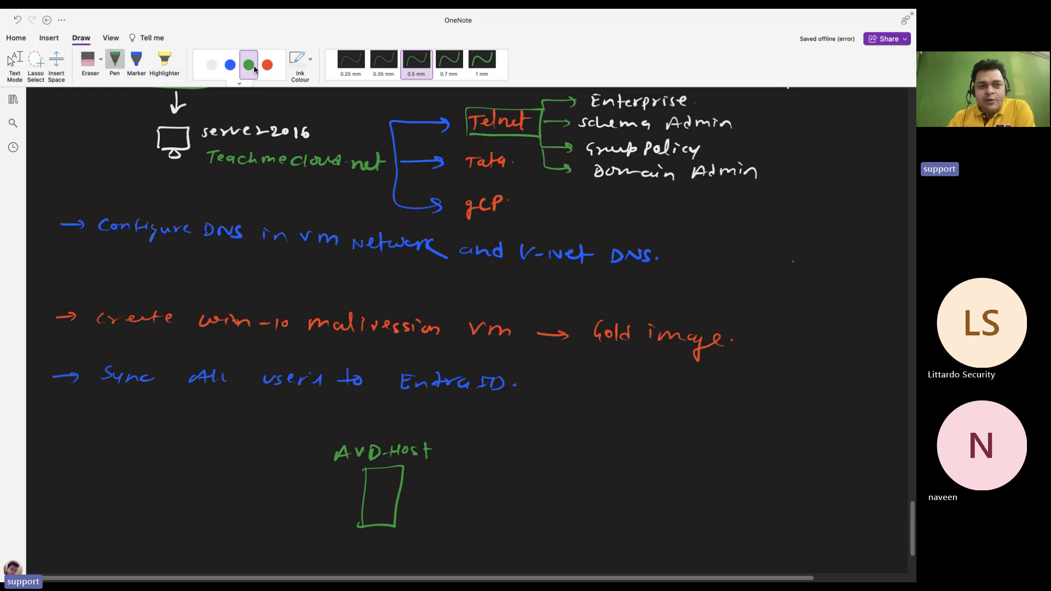
Draw a blue line from the AVD-Host box to a small monitor
{"action": "left_click", "coordinate": [230, 65]}
{"action": "left_click_drag", "start_coordinate": [403, 496], "coordinate": [432, 494]}
{"action": "left_click_drag", "start_coordinate": [438, 486], "coordinate": [438, 501]}
{"action": "mouse_move", "coordinate": [438, 485]}
{"action": "left_mouse_down"}
{"action": "mouse_move", "coordinate": [459, 498]}
{"action": "mouse_move", "coordinate": [437, 500]}
{"action": "mouse_move", "coordinate": [442, 508]}
{"action": "left_mouse_up"}
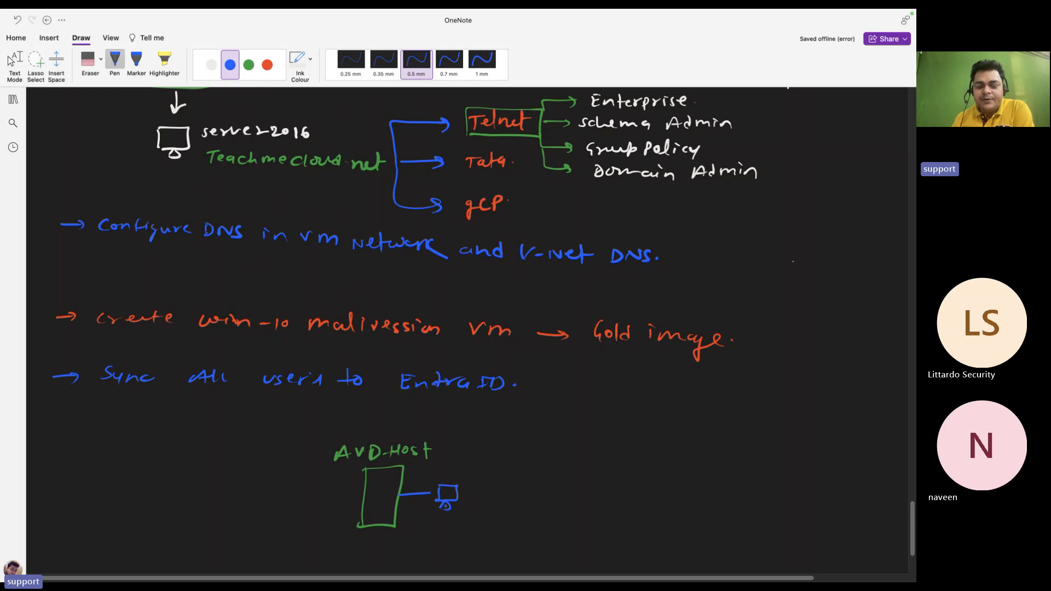
Draw white arrows fanning out from the monitor
{"action": "left_click", "coordinate": [212, 65]}
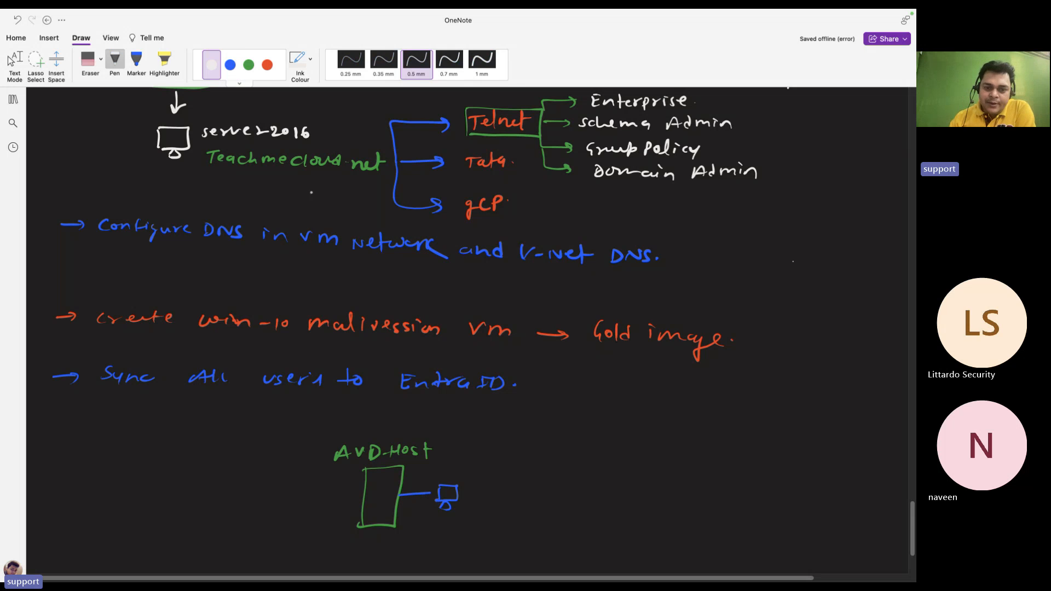
{"action": "left_click_drag", "start_coordinate": [471, 476], "coordinate": [537, 453]}
{"action": "left_click_drag", "start_coordinate": [524, 451], "coordinate": [529, 463]}
{"action": "mouse_move", "coordinate": [467, 494]}
{"action": "left_mouse_down"}
{"action": "mouse_move", "coordinate": [535, 496]}
{"action": "mouse_move", "coordinate": [530, 533]}
{"action": "left_mouse_up"}
{"action": "left_click_drag", "start_coordinate": [526, 527], "coordinate": [523, 537]}
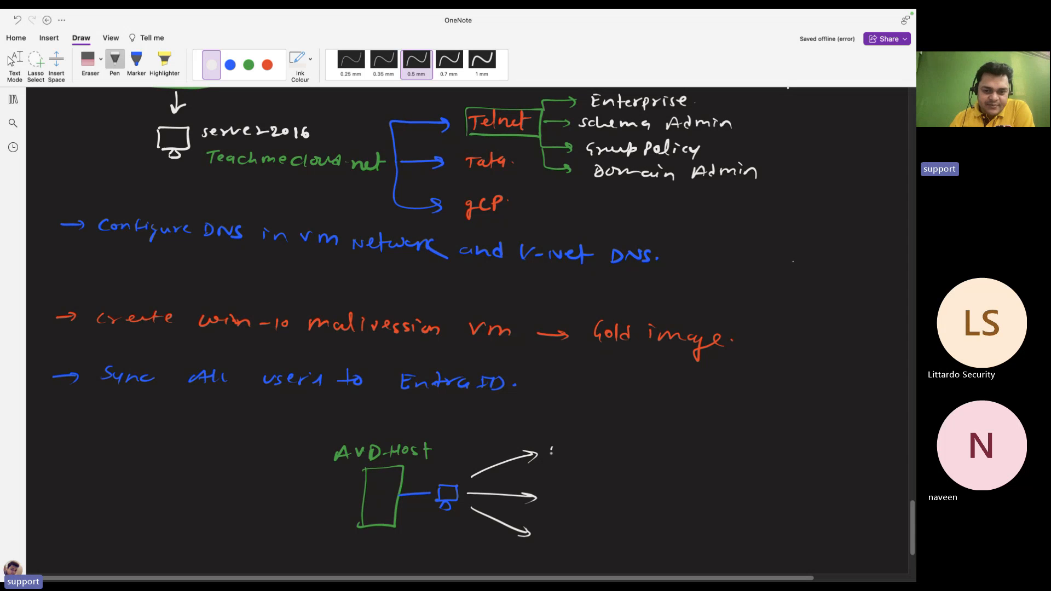
Label the arrows user-1, User 2 and user-3, with dashes after the labels
{"action": "left_click_drag", "start_coordinate": [551, 447], "coordinate": [560, 455]}
{"action": "mouse_move", "coordinate": [570, 448]}
{"action": "left_mouse_down"}
{"action": "mouse_move", "coordinate": [563, 455]}
{"action": "mouse_move", "coordinate": [581, 454]}
{"action": "left_mouse_up"}
{"action": "left_click_drag", "start_coordinate": [584, 448], "coordinate": [599, 452]}
{"action": "left_click_drag", "start_coordinate": [604, 447], "coordinate": [603, 458]}
{"action": "left_click_drag", "start_coordinate": [562, 485], "coordinate": [587, 496]}
{"action": "left_click_drag", "start_coordinate": [600, 487], "coordinate": [631, 498]}
{"action": "left_click_drag", "start_coordinate": [561, 526], "coordinate": [600, 530]}
{"action": "left_click_drag", "start_coordinate": [605, 523], "coordinate": [631, 529]}
{"action": "left_click_drag", "start_coordinate": [634, 524], "coordinate": [638, 538]}
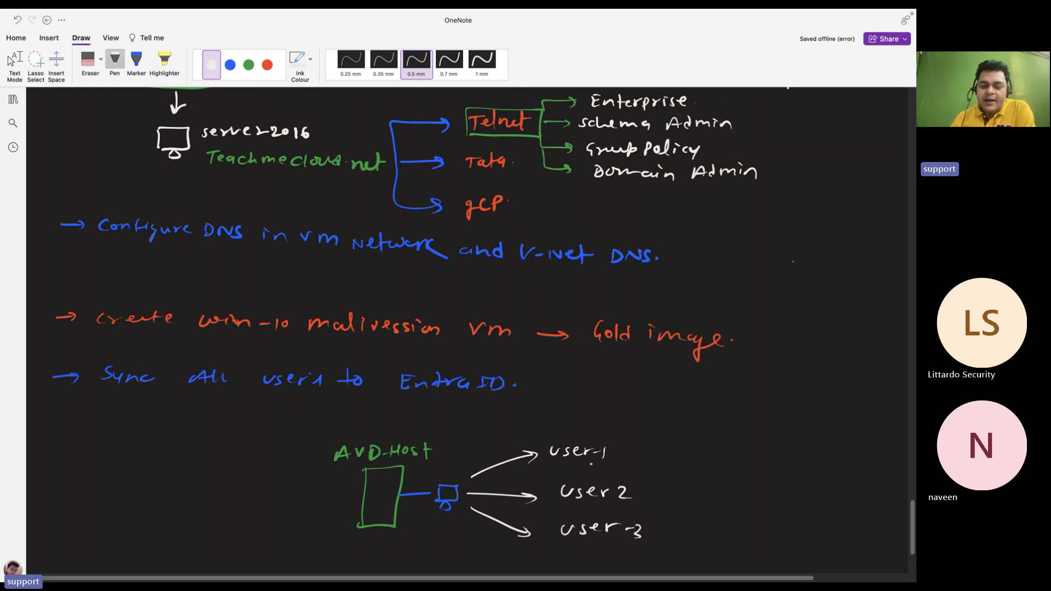
{"action": "mouse_move", "coordinate": [635, 454]}
{"action": "left_mouse_down"}
{"action": "mouse_move", "coordinate": [658, 453]}
{"action": "mouse_move", "coordinate": [660, 484]}
{"action": "left_mouse_up"}
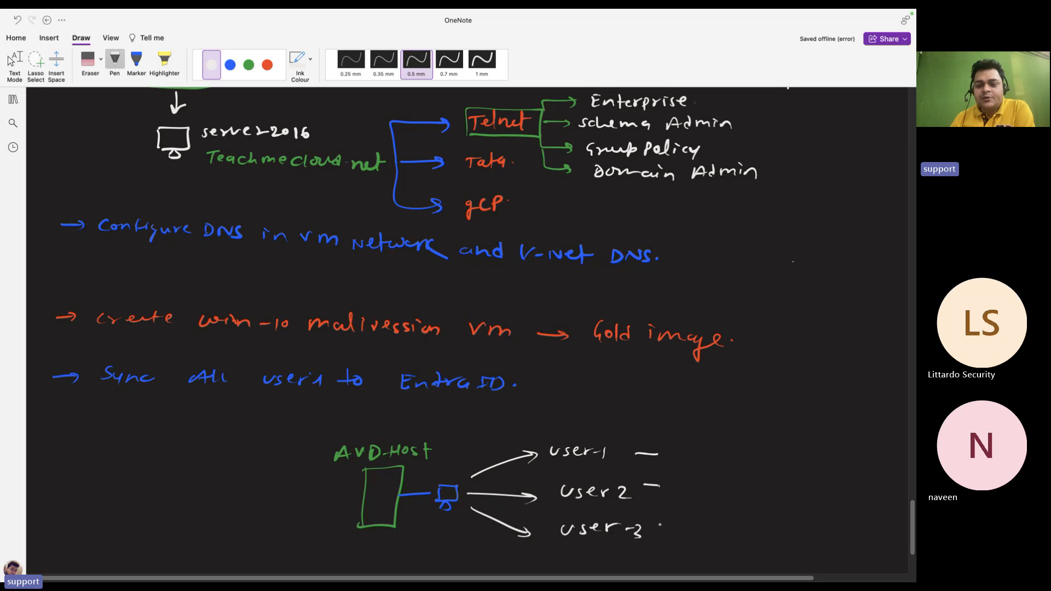
{"action": "left_click_drag", "start_coordinate": [661, 524], "coordinate": [675, 523]}
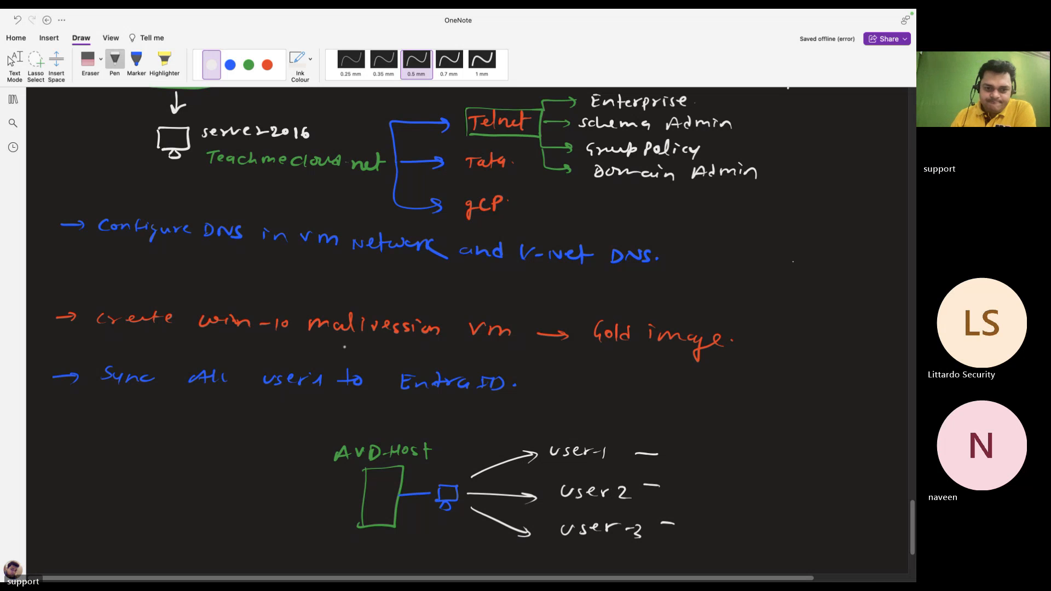
Draw a white monitor labelled 'Gold image' with an arrow into the AVD-Host box
{"action": "scroll", "coordinate": [344, 347], "scroll_direction": "down", "scroll_amount": 3}
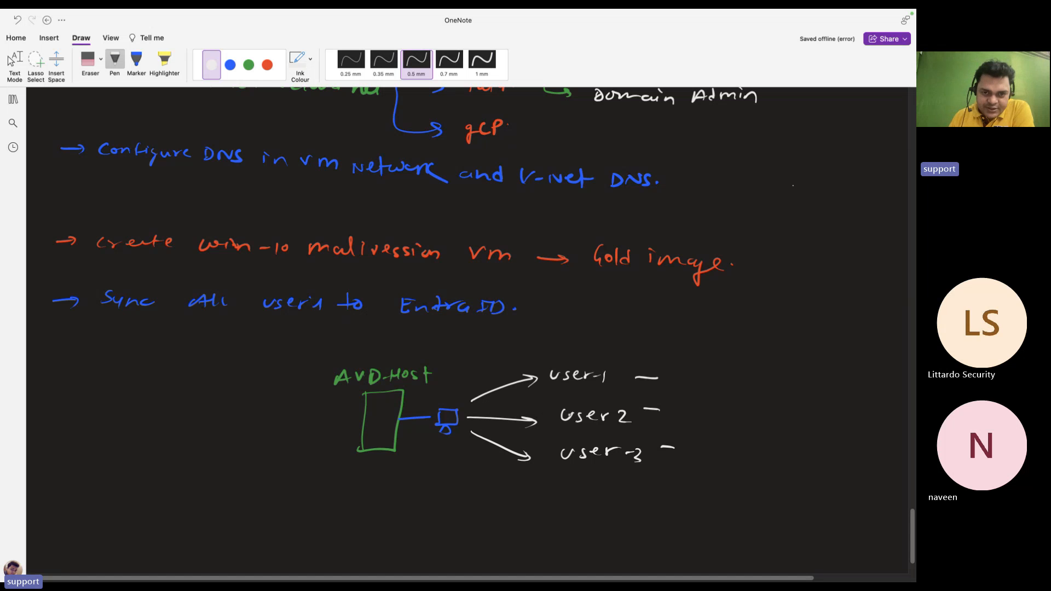
{"action": "mouse_move", "coordinate": [186, 436]}
{"action": "left_mouse_down"}
{"action": "mouse_move", "coordinate": [214, 417]}
{"action": "mouse_move", "coordinate": [186, 436]}
{"action": "mouse_move", "coordinate": [198, 442]}
{"action": "left_mouse_up"}
{"action": "mouse_move", "coordinate": [193, 394]}
{"action": "left_mouse_down"}
{"action": "mouse_move", "coordinate": [188, 408]}
{"action": "mouse_move", "coordinate": [283, 401]}
{"action": "left_mouse_up"}
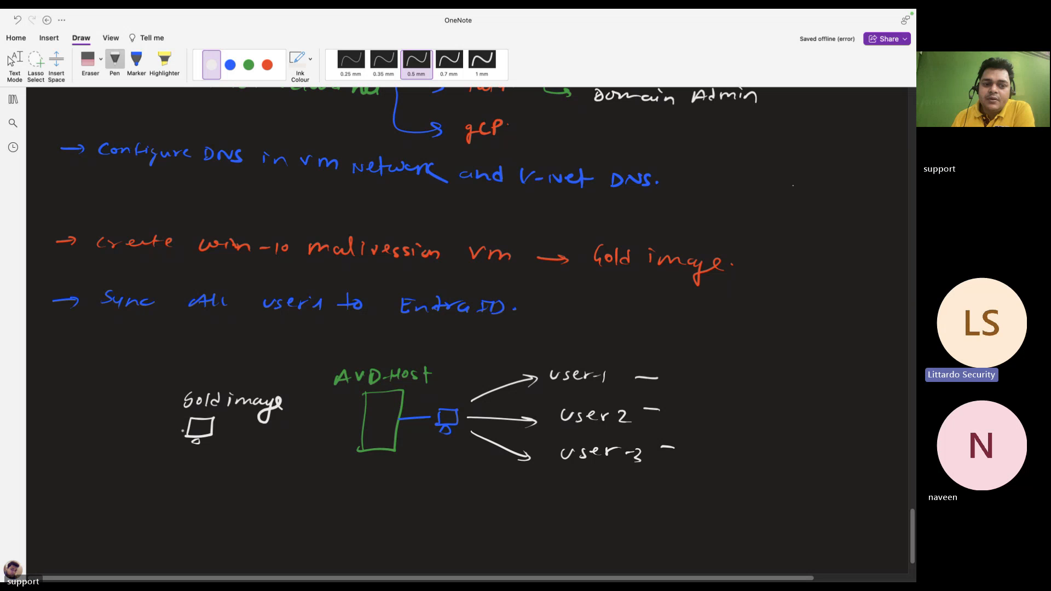
{"action": "left_click_drag", "start_coordinate": [241, 431], "coordinate": [323, 436]}
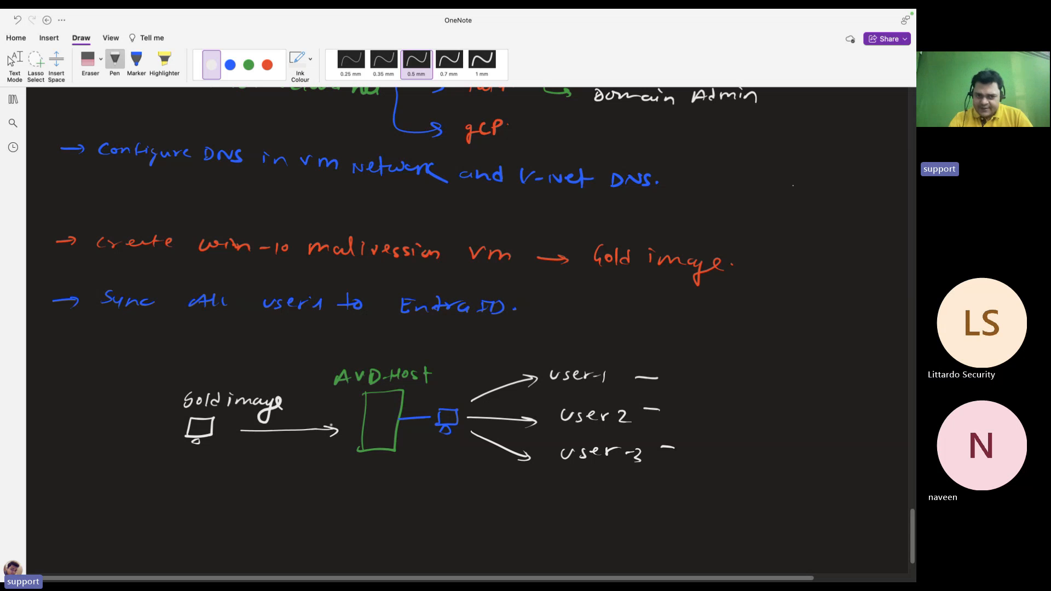
{"action": "scroll", "coordinate": [358, 462], "scroll_direction": "up", "scroll_amount": 5}
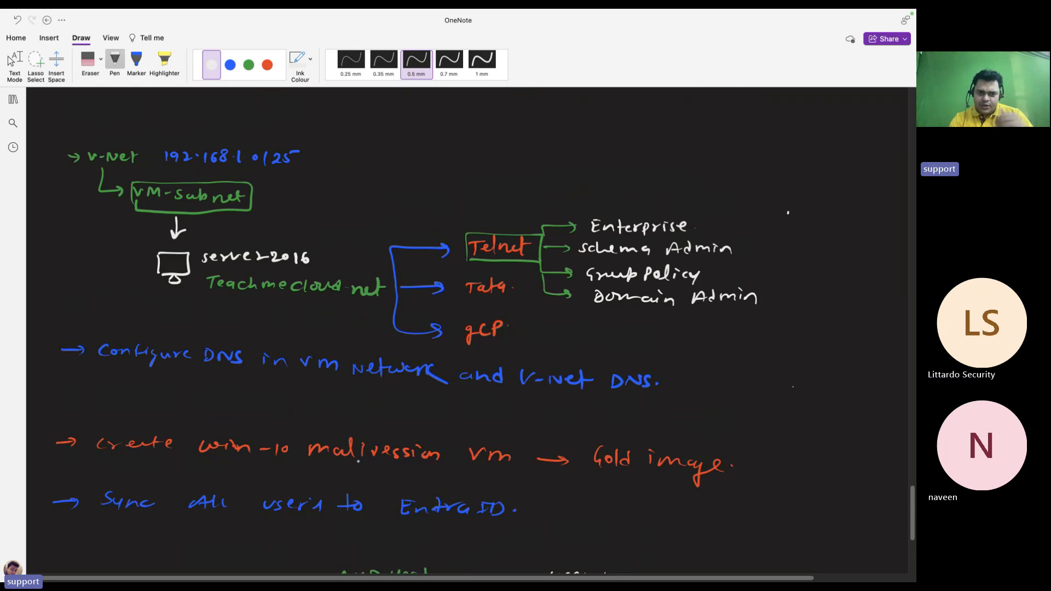
{"action": "scroll", "coordinate": [358, 461], "scroll_direction": "up", "scroll_amount": 8}
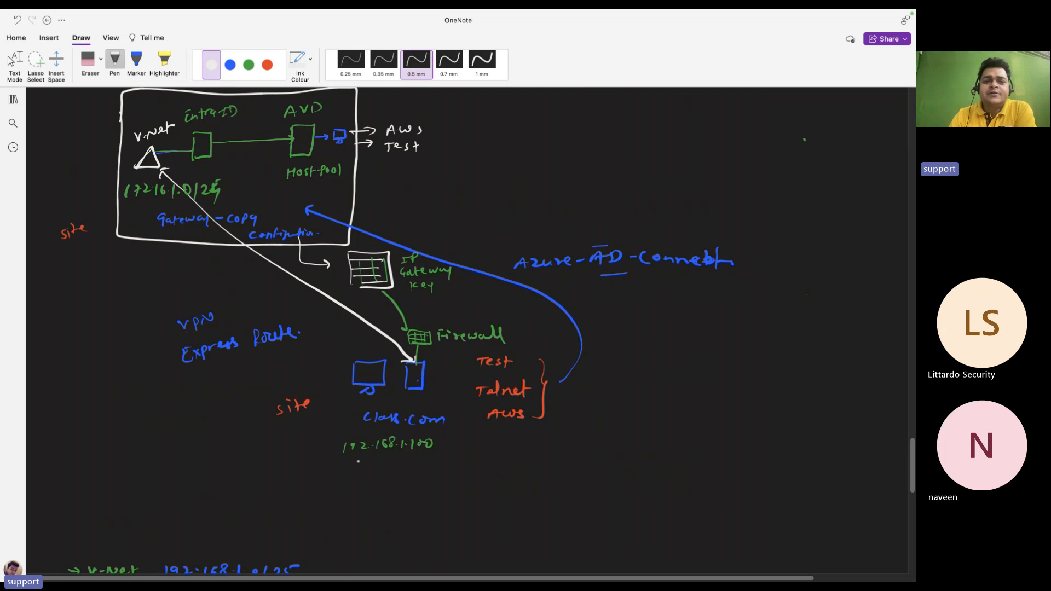
{"action": "scroll", "coordinate": [358, 462], "scroll_direction": "down", "scroll_amount": 14}
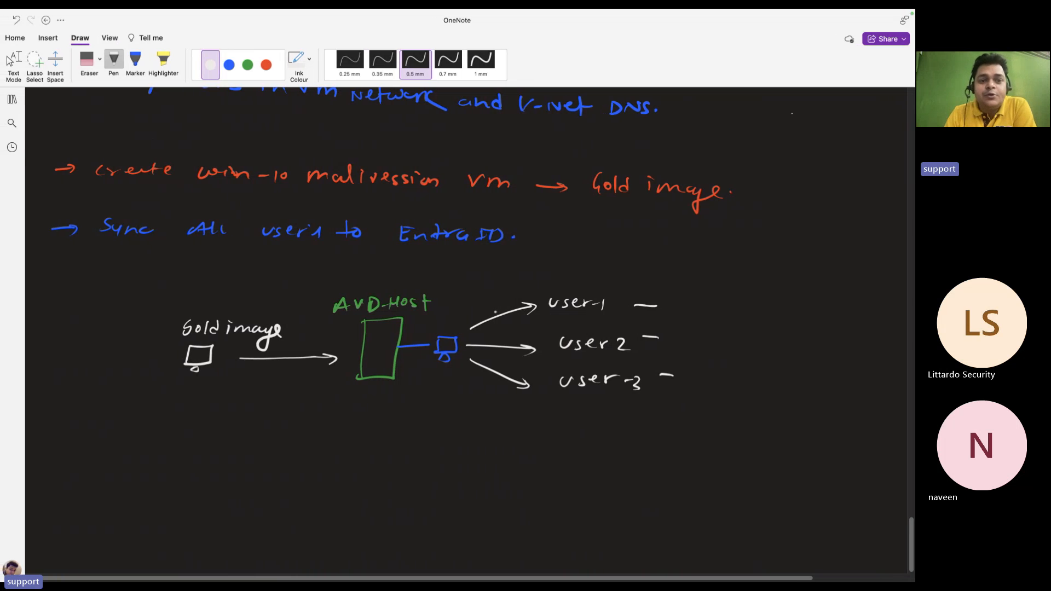
Switch from OneNote to the meeting space and turn off the camera
{"action": "key", "text": "super+Tab"}
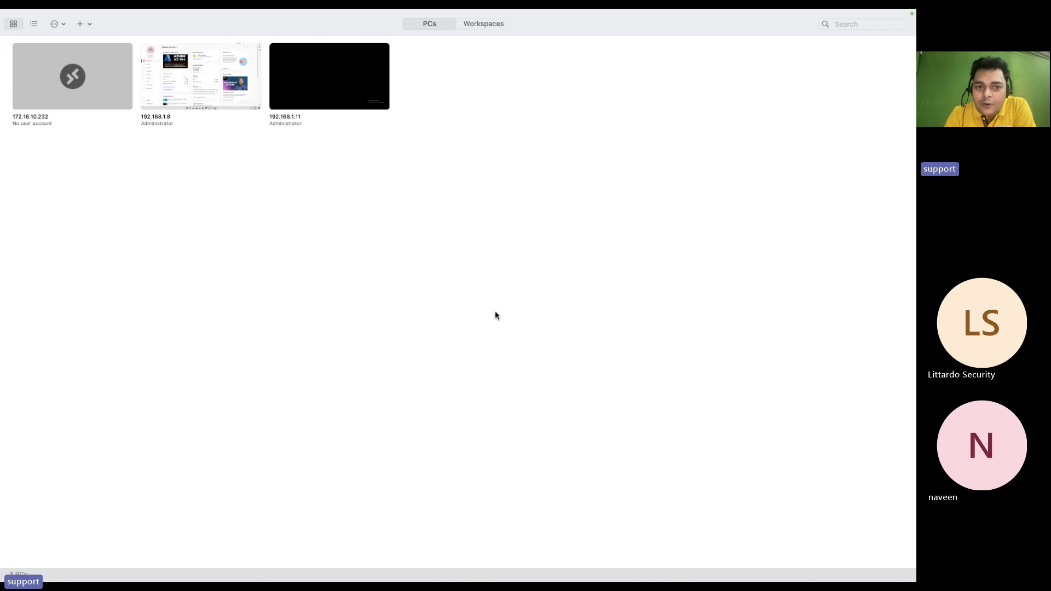
{"action": "key", "text": "ctrl+Left"}
{"action": "key", "text": "ctrl+Right"}
{"action": "key", "text": "ctrl+Right"}
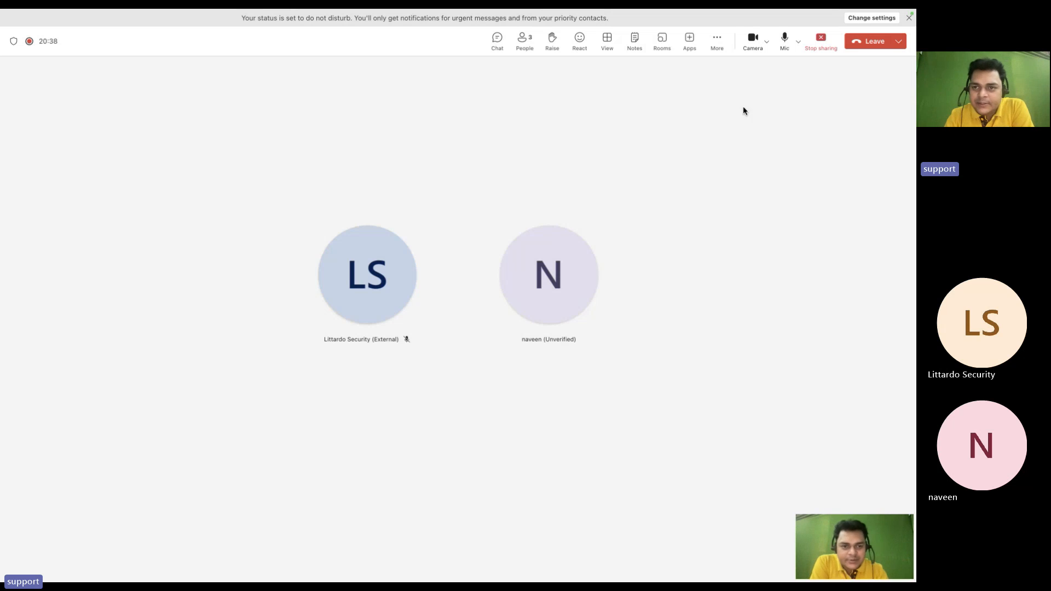
{"action": "left_click", "coordinate": [752, 37]}
Move across the full-screen spaces until the OneNote network diagram page is showing
{"action": "key", "text": "ctrl+Right"}
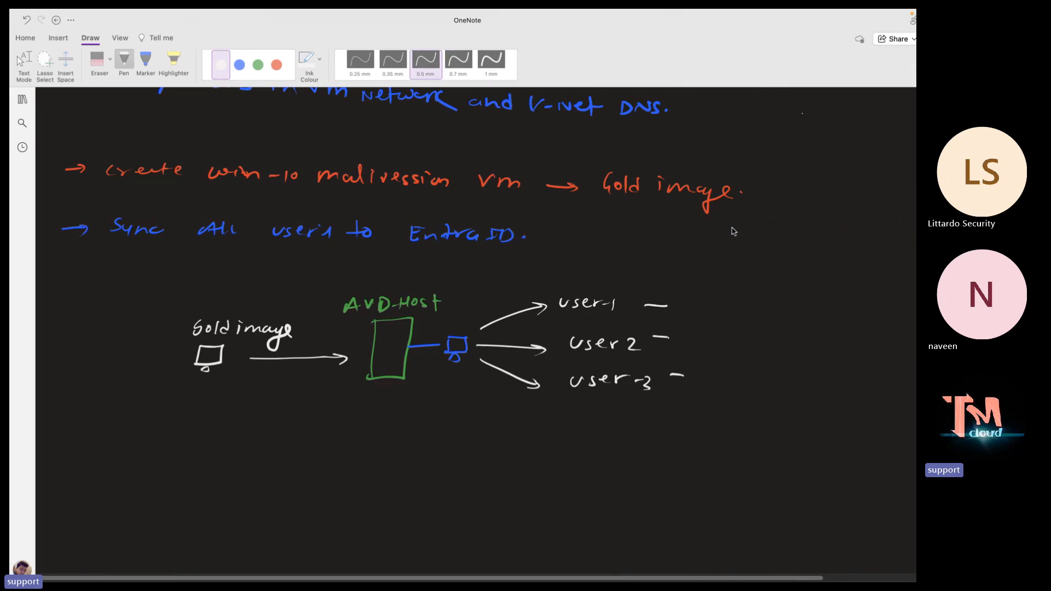
{"action": "scroll", "coordinate": [502, 327], "scroll_direction": "up", "scroll_amount": 6}
{"action": "key", "text": "ctrl+Left"}
{"action": "key", "text": "ctrl+Left"}
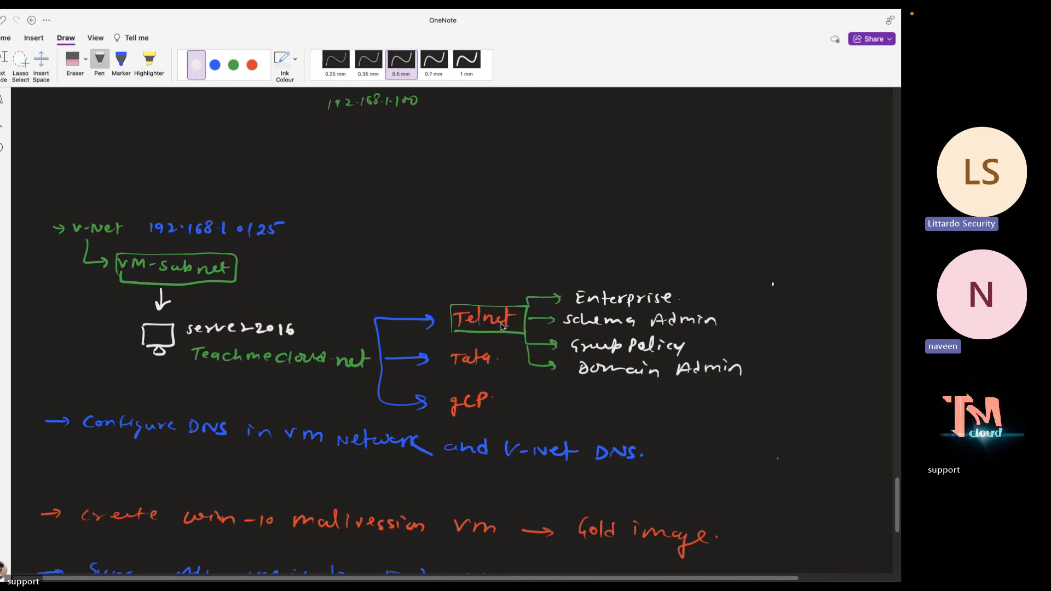
{"action": "key", "text": "ctrl+Left"}
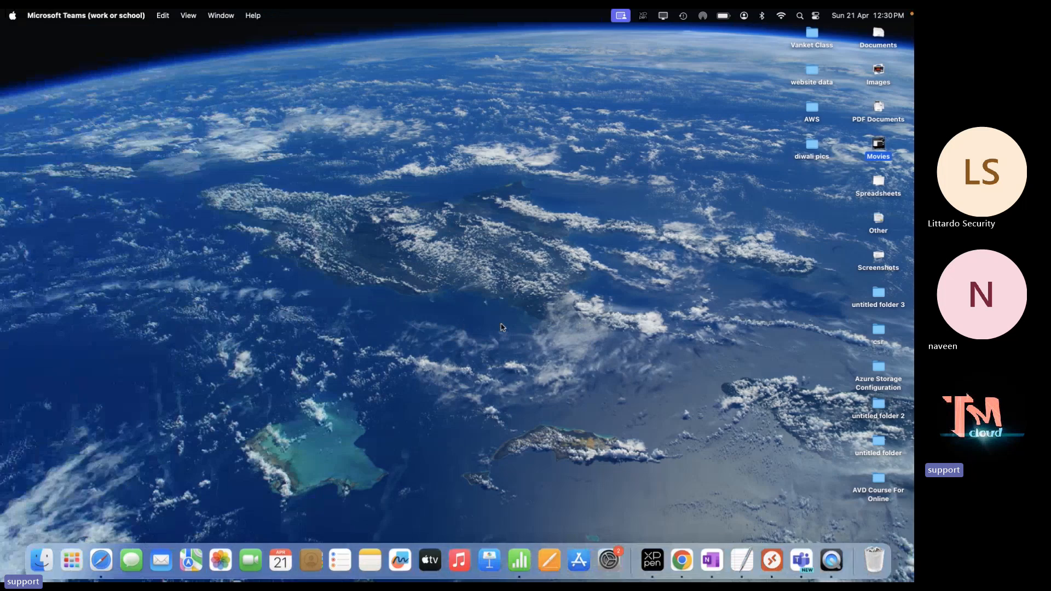
{"action": "key", "text": "ctrl+Right"}
{"action": "key", "text": "ctrl+Left"}
{"action": "key", "text": "ctrl+Right"}
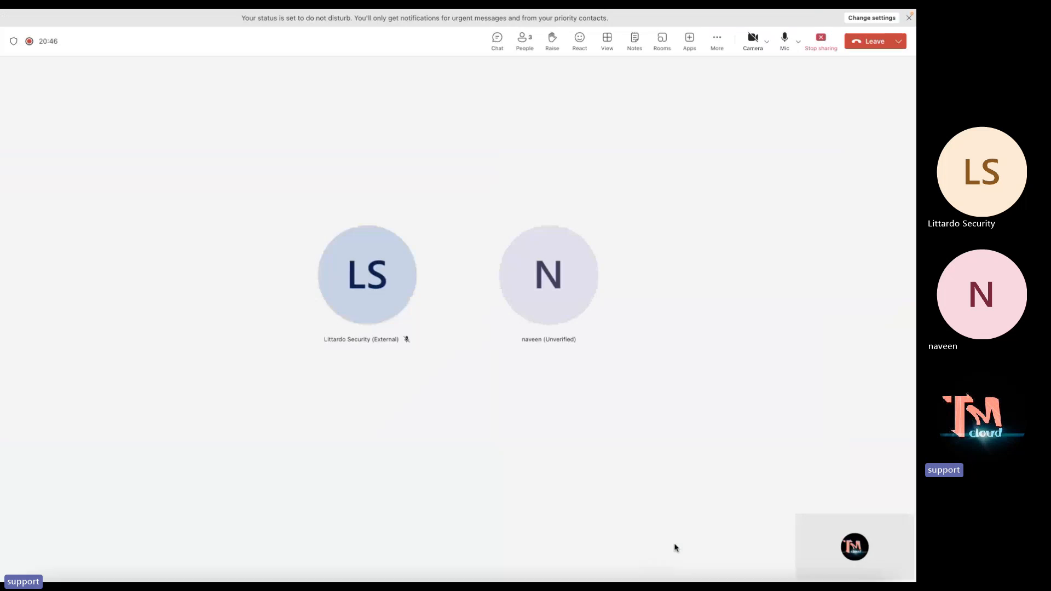
{"action": "key", "text": "ctrl+Right"}
{"action": "key", "text": "ctrl+Left"}
{"action": "key", "text": "ctrl+Right"}
{"action": "key", "text": "ctrl+Left"}
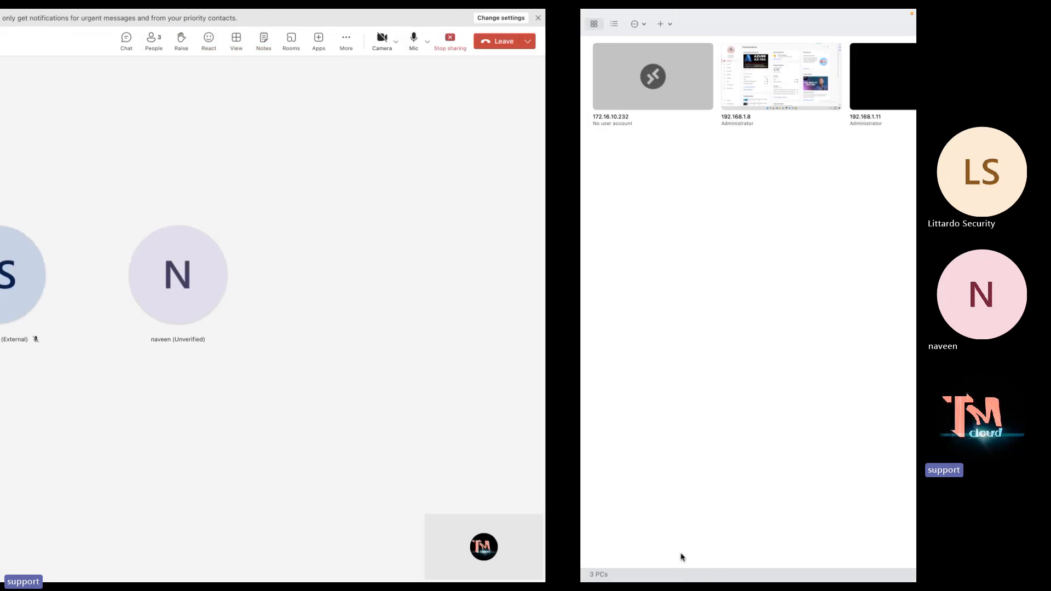
{"action": "key", "text": "ctrl+Right"}
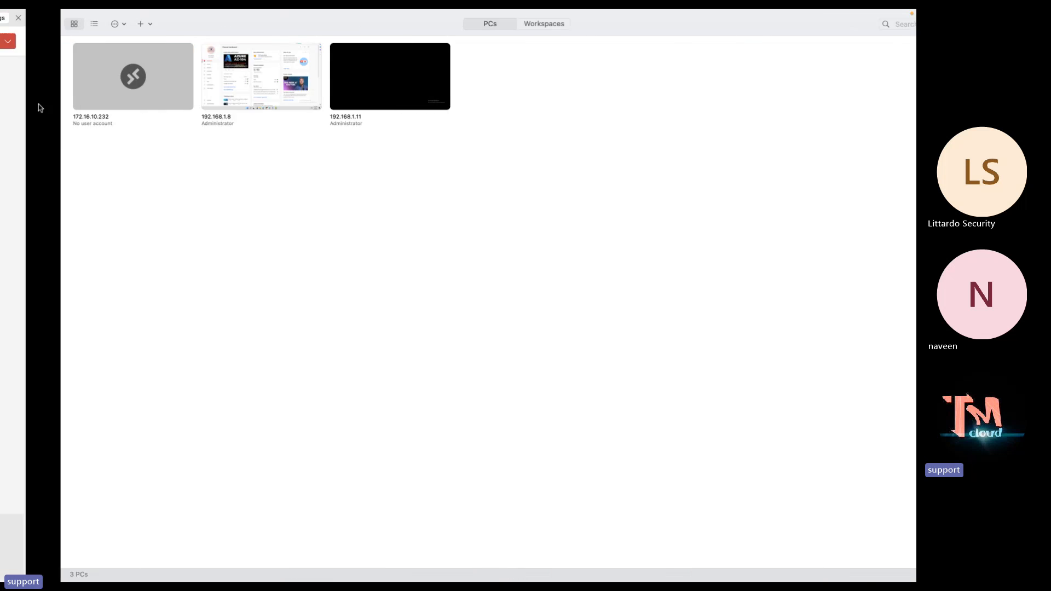
{"action": "key", "text": "ctrl+Right"}
Scroll the OneNote page to the Gold image to AVD-Host diagram with three users
{"action": "scroll", "coordinate": [316, 361], "scroll_direction": "up", "scroll_amount": 6}
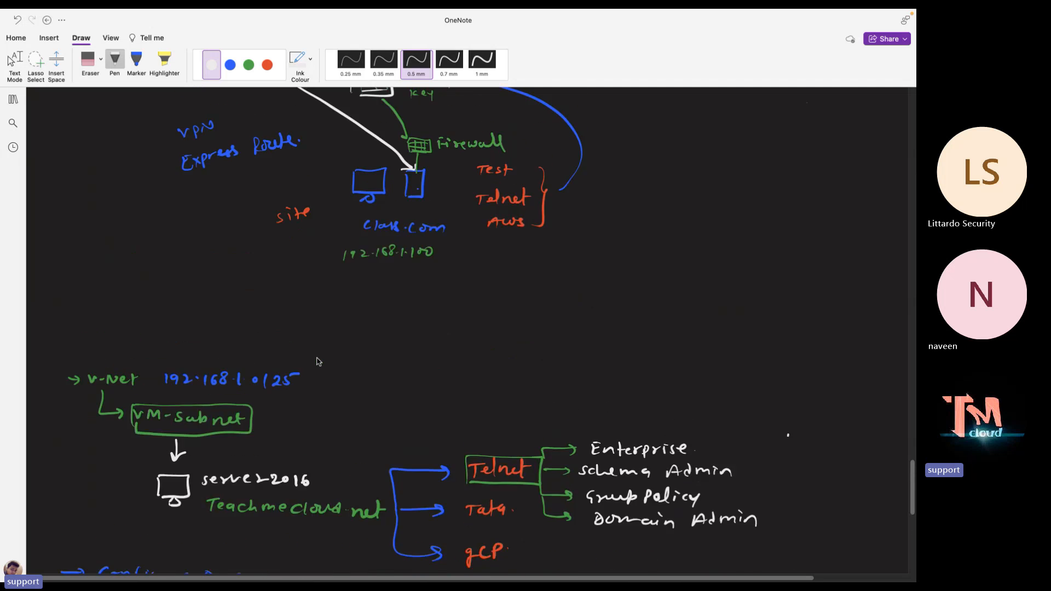
{"action": "scroll", "coordinate": [317, 360], "scroll_direction": "down", "scroll_amount": 12}
{"action": "scroll", "coordinate": [316, 361], "scroll_direction": "up", "scroll_amount": 2}
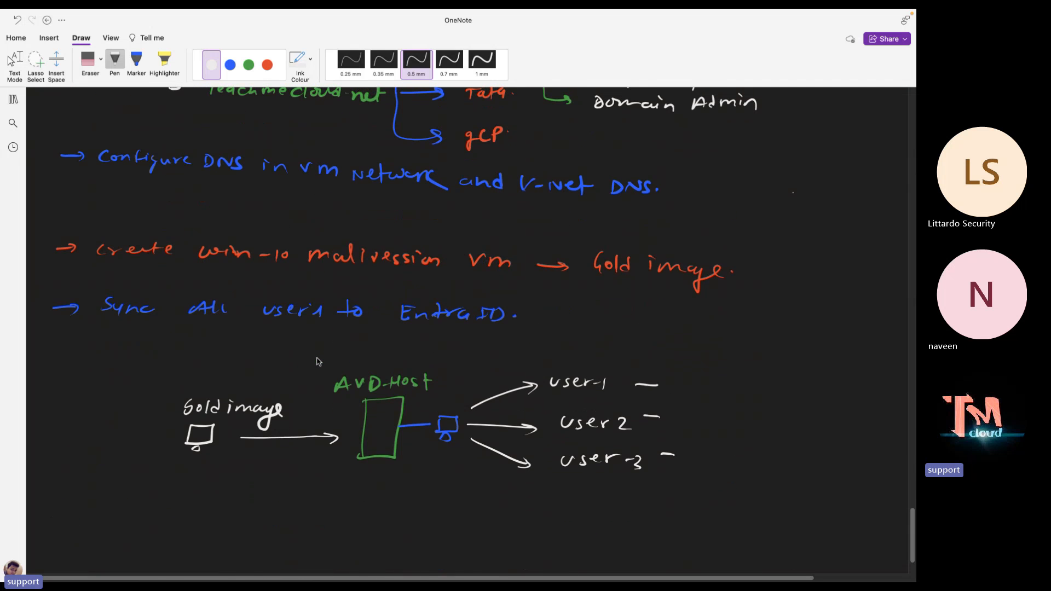
{"action": "scroll", "coordinate": [316, 362], "scroll_direction": "down", "scroll_amount": 1}
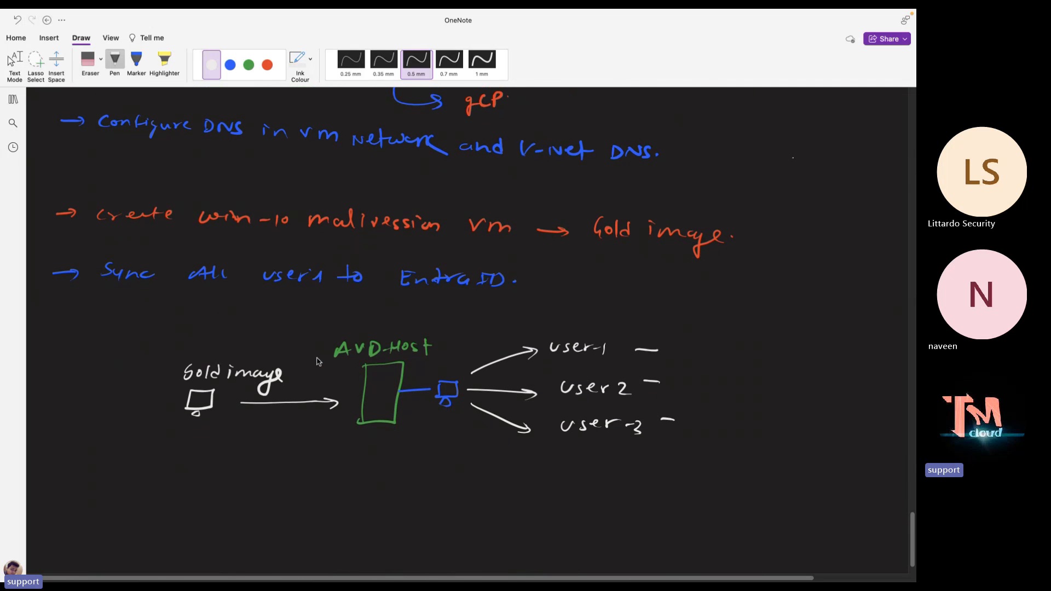
{"action": "scroll", "coordinate": [317, 361], "scroll_direction": "up", "scroll_amount": 1}
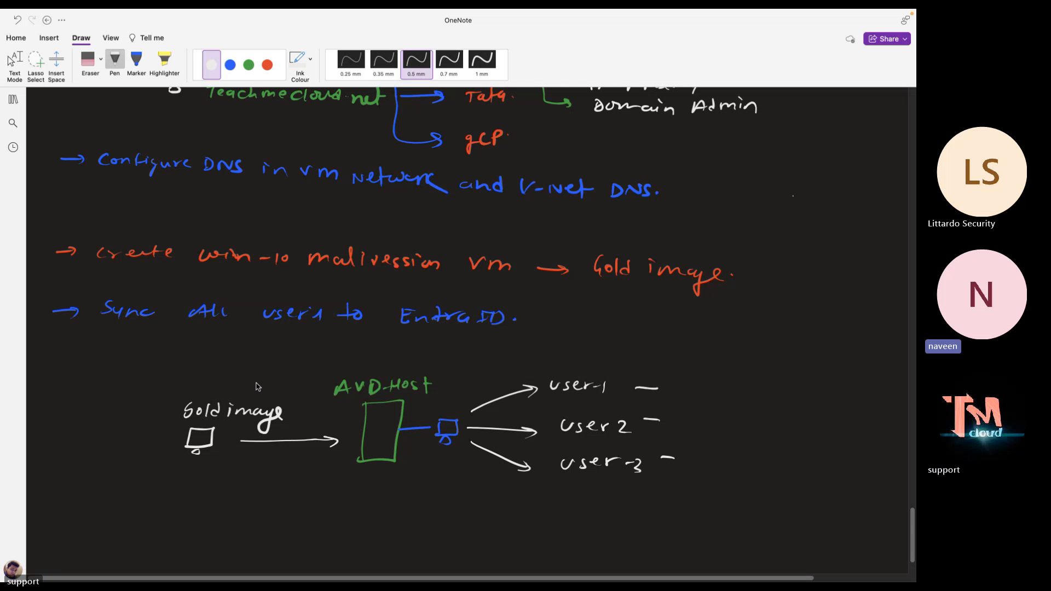
Scroll through the OneNote notes, then switch spaces to the plain macOS desktop
{"action": "scroll", "coordinate": [274, 383], "scroll_direction": "up", "scroll_amount": 15}
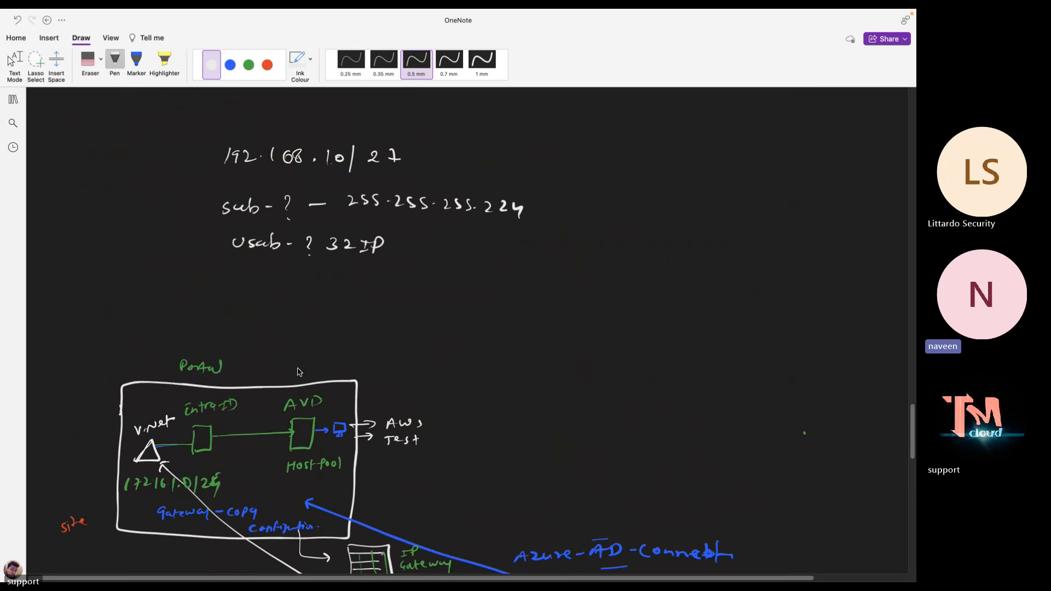
{"action": "scroll", "coordinate": [298, 372], "scroll_direction": "down", "scroll_amount": 8}
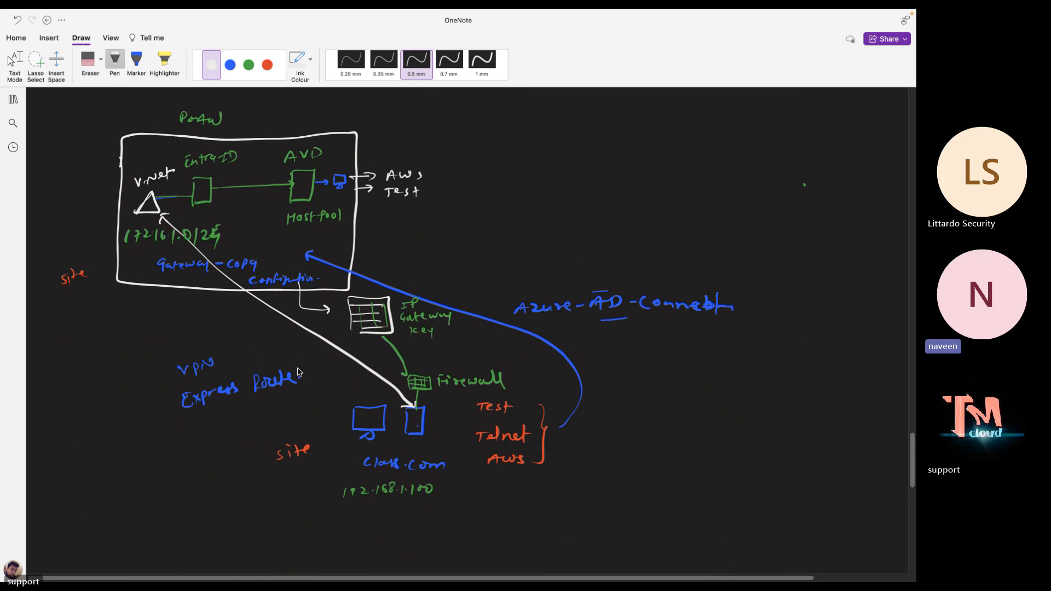
{"action": "scroll", "coordinate": [298, 372], "scroll_direction": "down", "scroll_amount": 1}
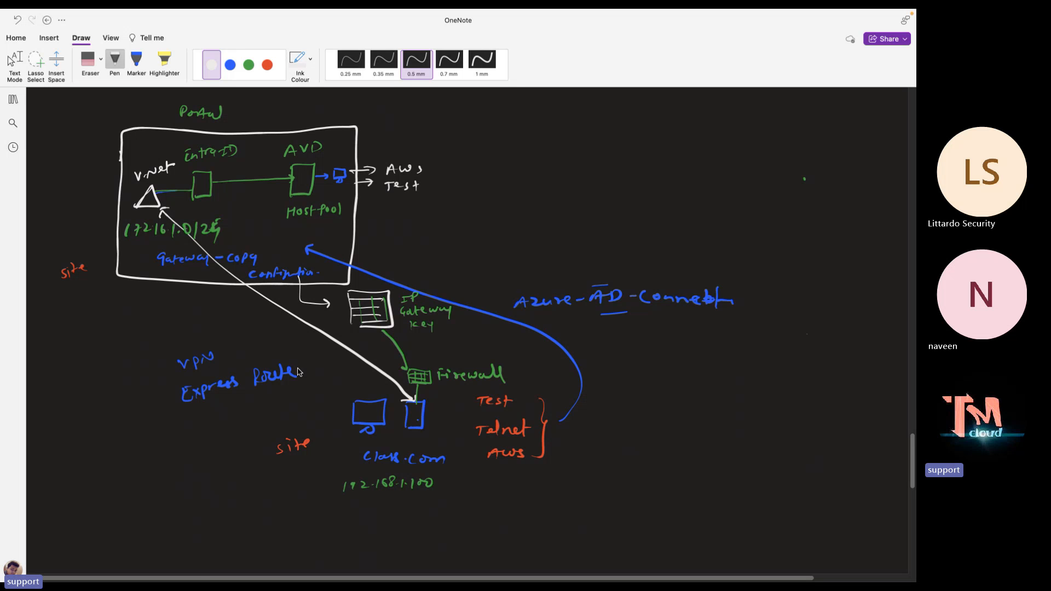
{"action": "key", "text": "ctrl+Left"}
{"action": "key", "text": "ctrl+Right"}
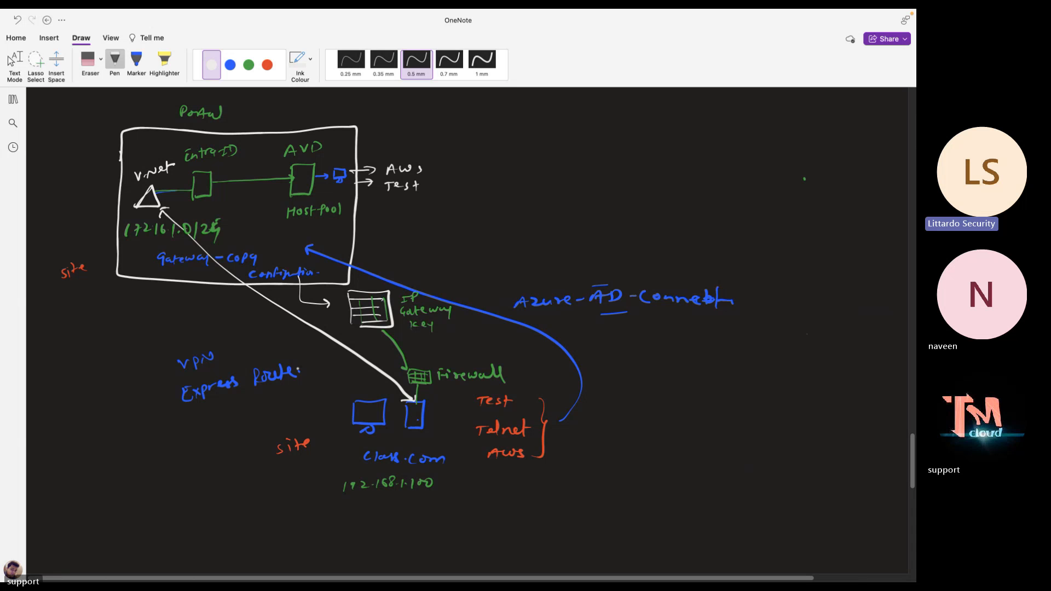
{"action": "key", "text": "ctrl+Left"}
{"action": "key", "text": "ctrl+Left"}
{"action": "key", "text": "ctrl+Left"}
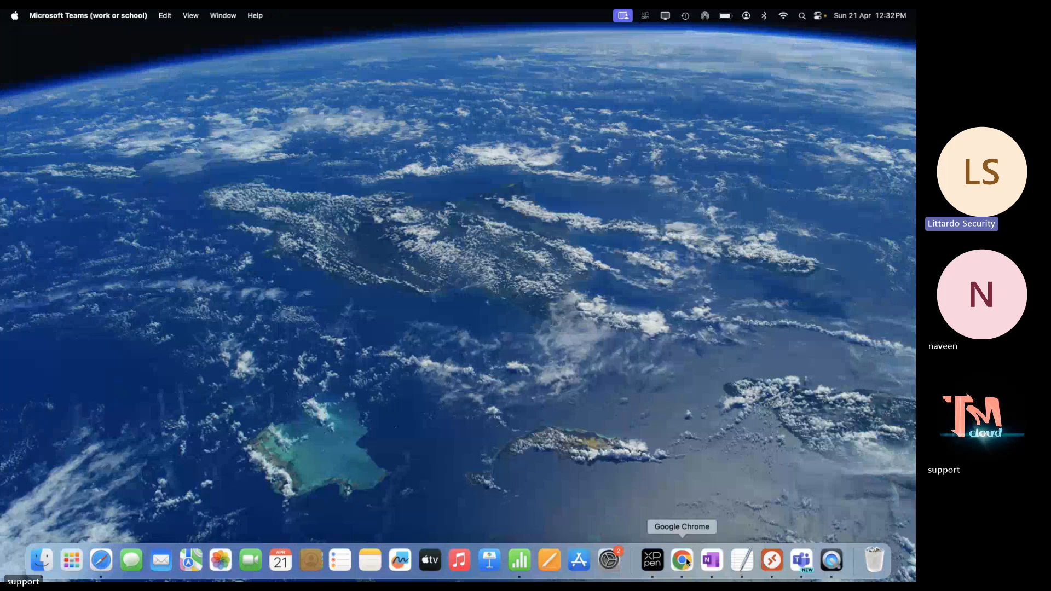
Launch Chrome full screen with the chosen profile and load portal.azure
{"action": "left_click", "coordinate": [682, 559]}
{"action": "left_click", "coordinate": [456, 300]}
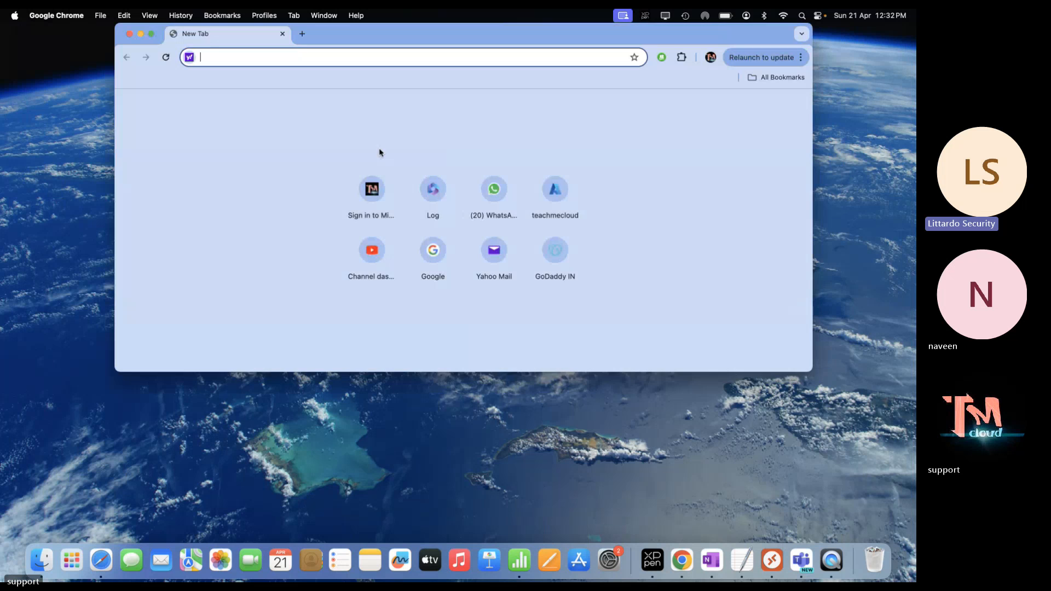
{"action": "left_click", "coordinate": [151, 33]}
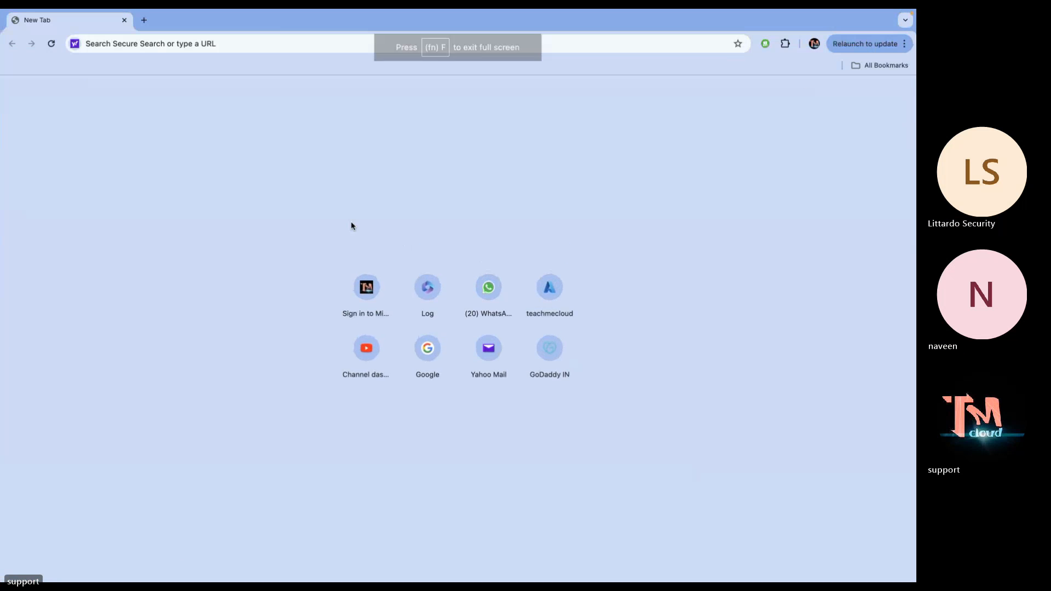
{"action": "left_click", "coordinate": [279, 37]}
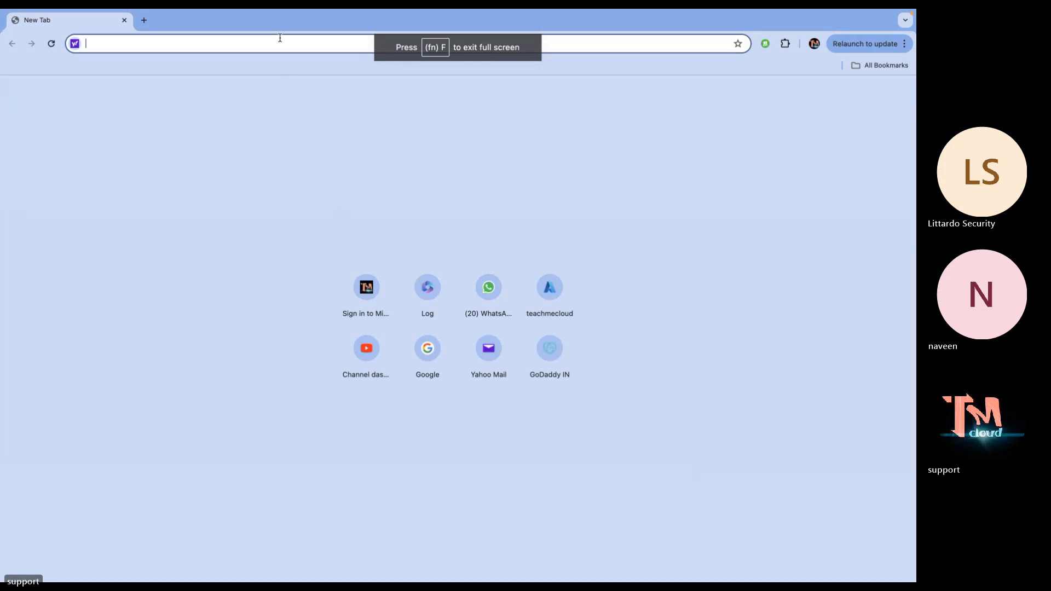
{"action": "type", "text": "portal.azure"}
{"action": "key", "text": "Return"}
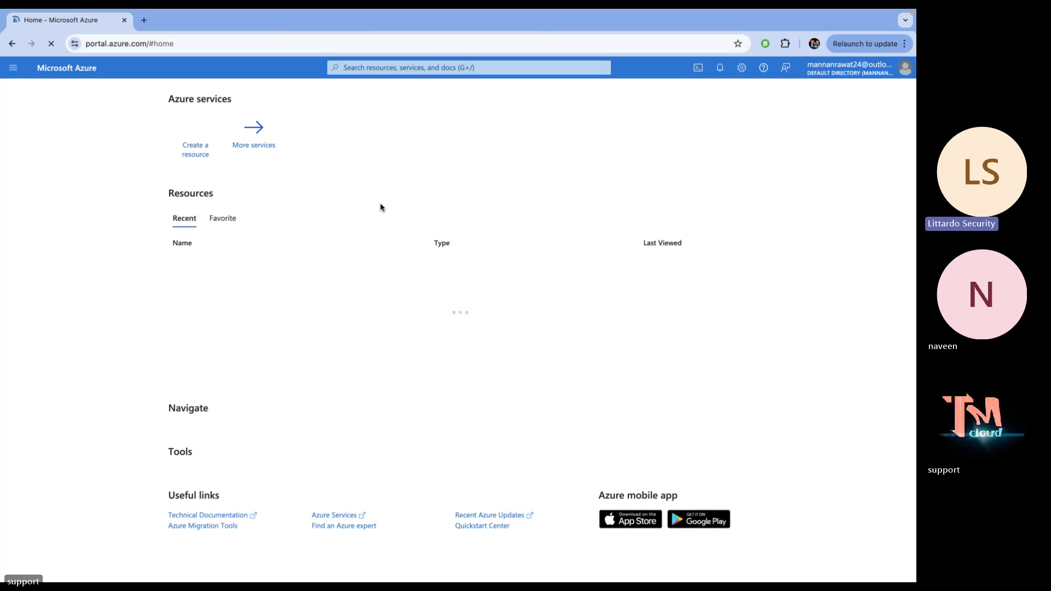
Open the Virtual machines list from More services, showing the Domain and gold VMs
{"action": "left_click", "coordinate": [713, 140]}
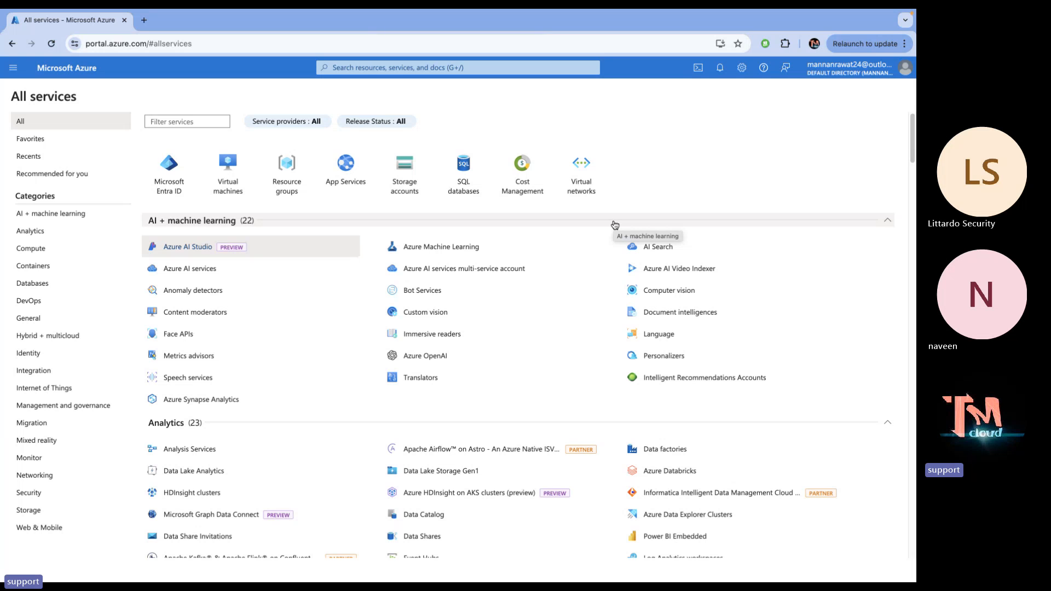
{"action": "left_click", "coordinate": [247, 191]}
{"action": "left_click", "coordinate": [71, 164]}
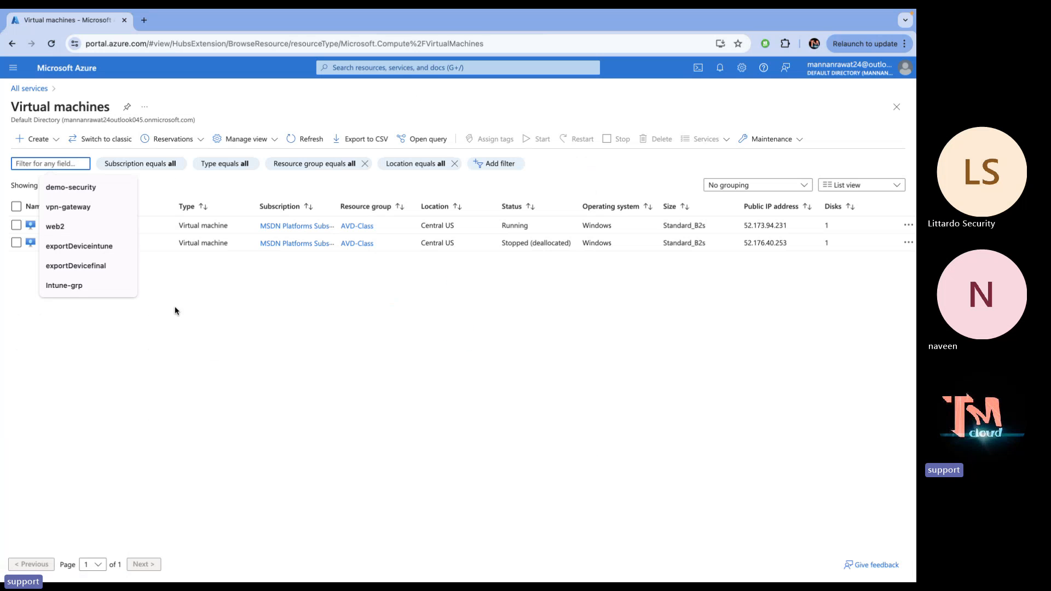
{"action": "left_click", "coordinate": [305, 353]}
Download the Domain VM's RDP file and open it in Remote Desktop
{"action": "left_click", "coordinate": [51, 225]}
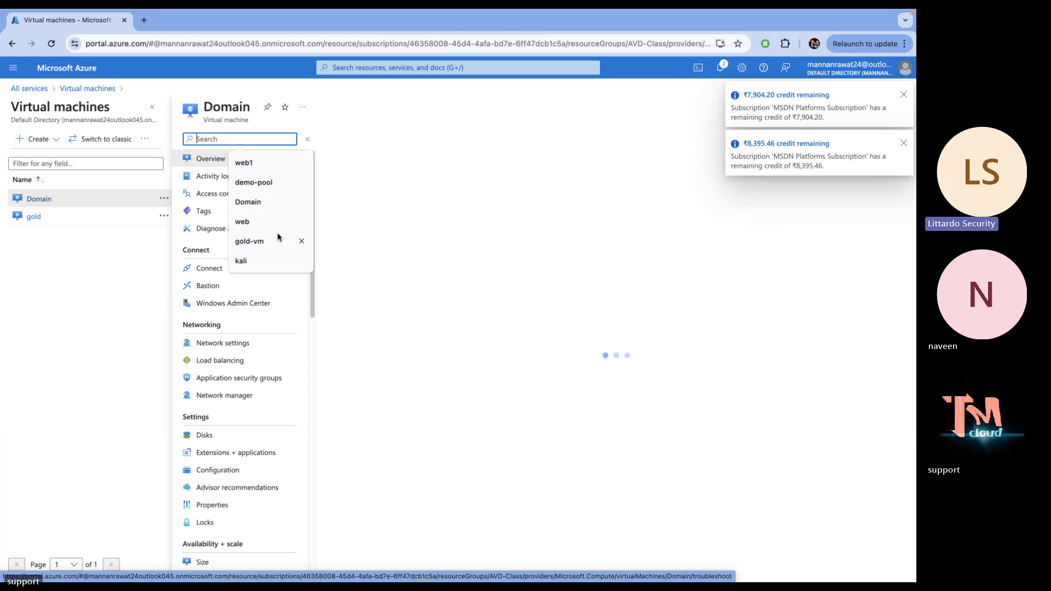
{"action": "left_click", "coordinate": [359, 139]}
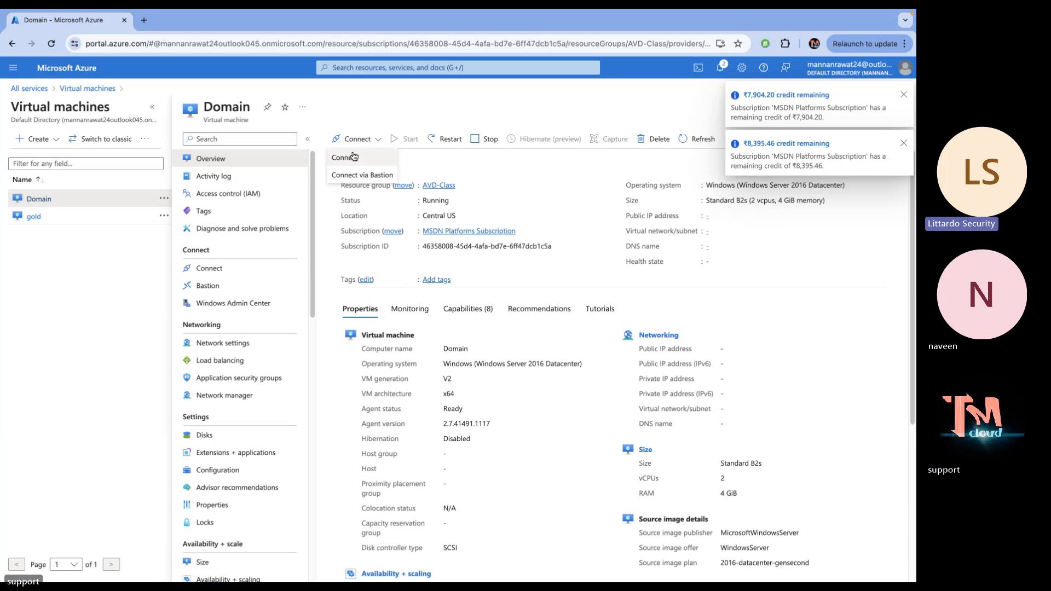
{"action": "left_click", "coordinate": [351, 159]}
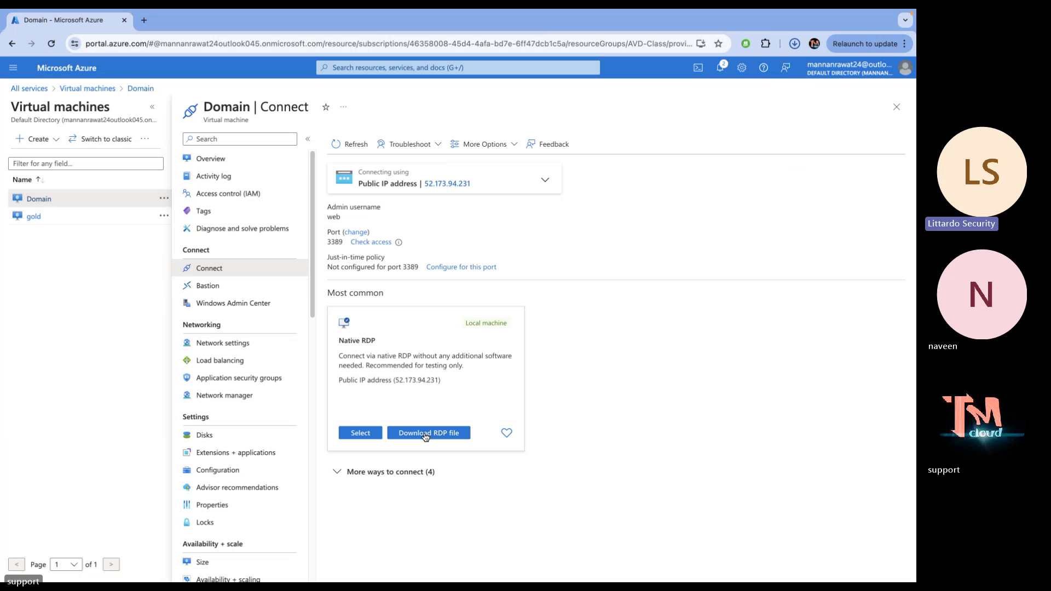
{"action": "left_click", "coordinate": [429, 432]}
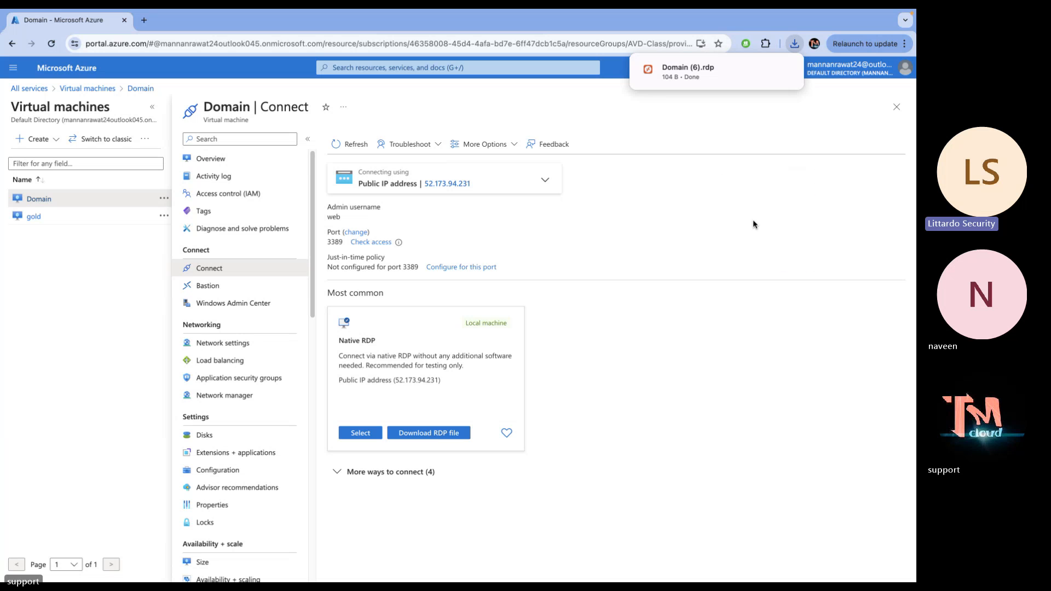
{"action": "left_click", "coordinate": [709, 68]}
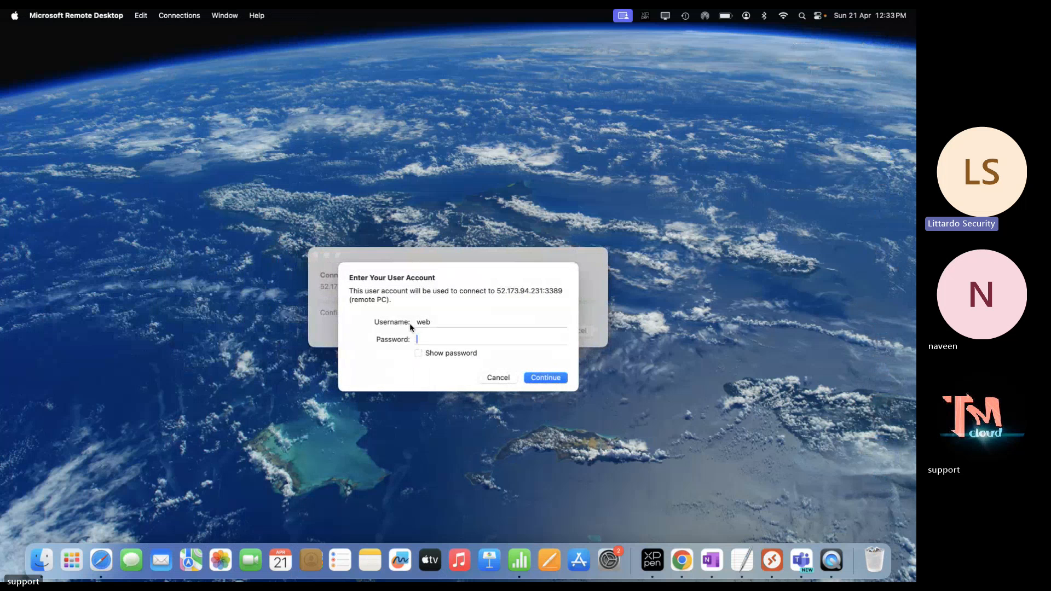
Sign in to 52.173.94.231 with the account password, accept the certificate, and return to OneNote
{"action": "type", "text": "••••••••••••"}
{"action": "key", "text": "Return"}
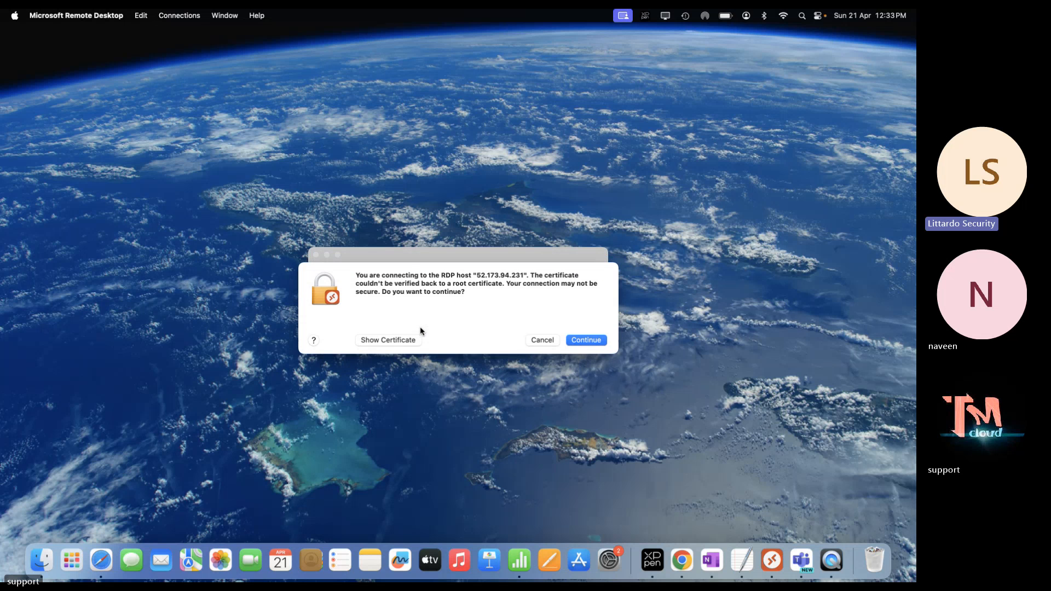
{"action": "left_click", "coordinate": [599, 343]}
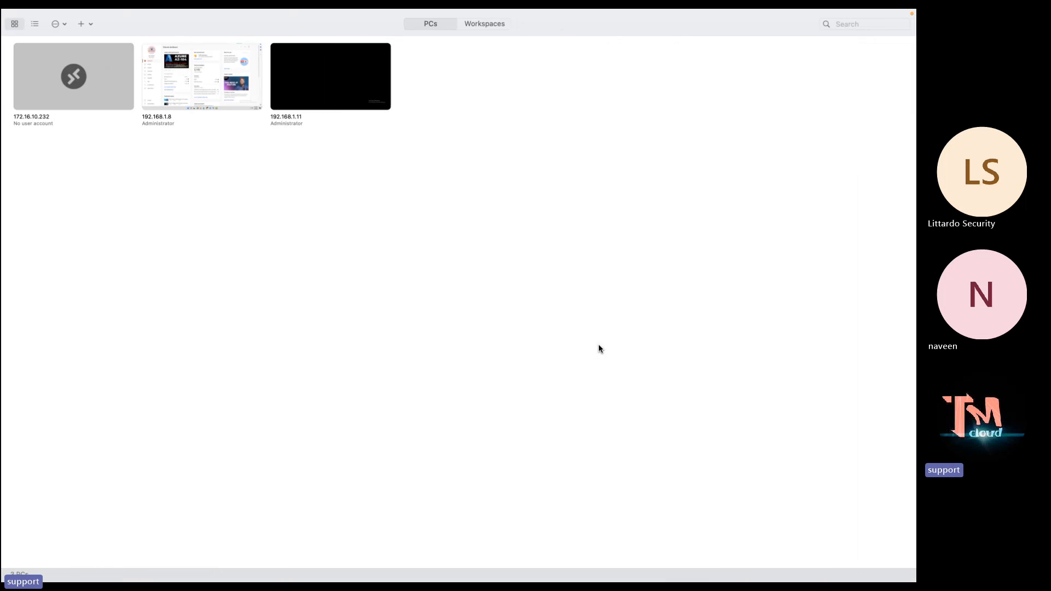
{"action": "key", "text": "ctrl+Right"}
{"action": "scroll", "coordinate": [566, 401], "scroll_direction": "down", "scroll_amount": 13}
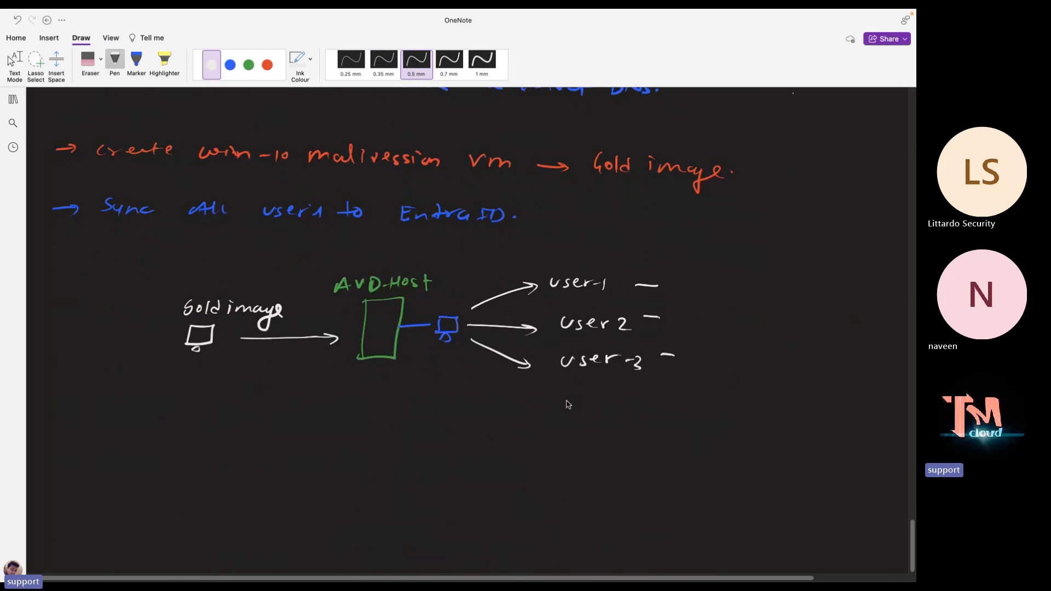
Sketch a green monitor and tall box labelled Server 2016 at the lower left
{"action": "scroll", "coordinate": [567, 404], "scroll_direction": "up", "scroll_amount": 2}
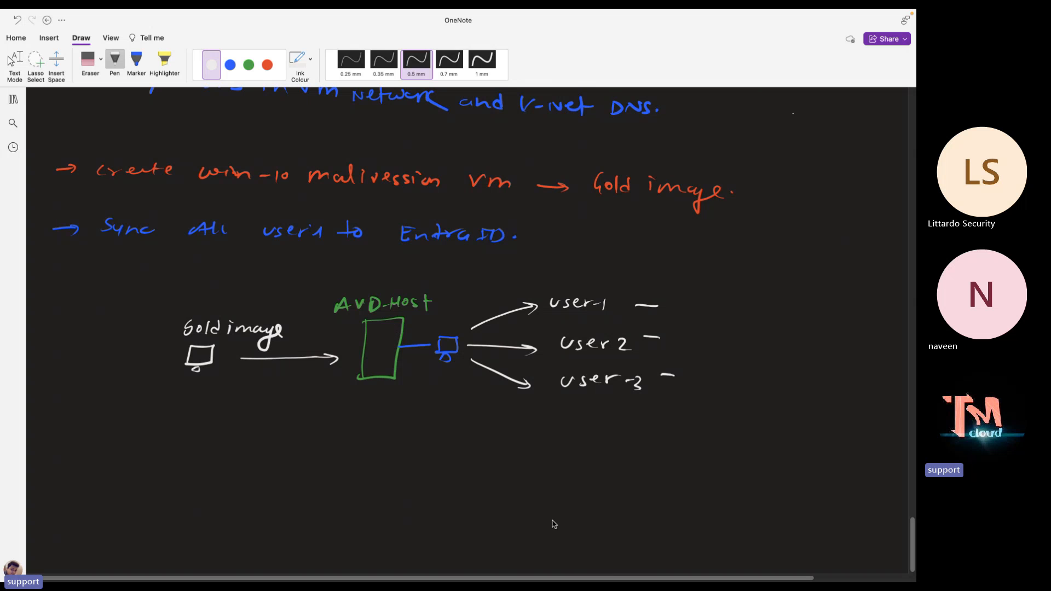
{"action": "left_click_drag", "start_coordinate": [869, 562], "coordinate": [870, 567]}
{"action": "left_click", "coordinate": [892, 569]}
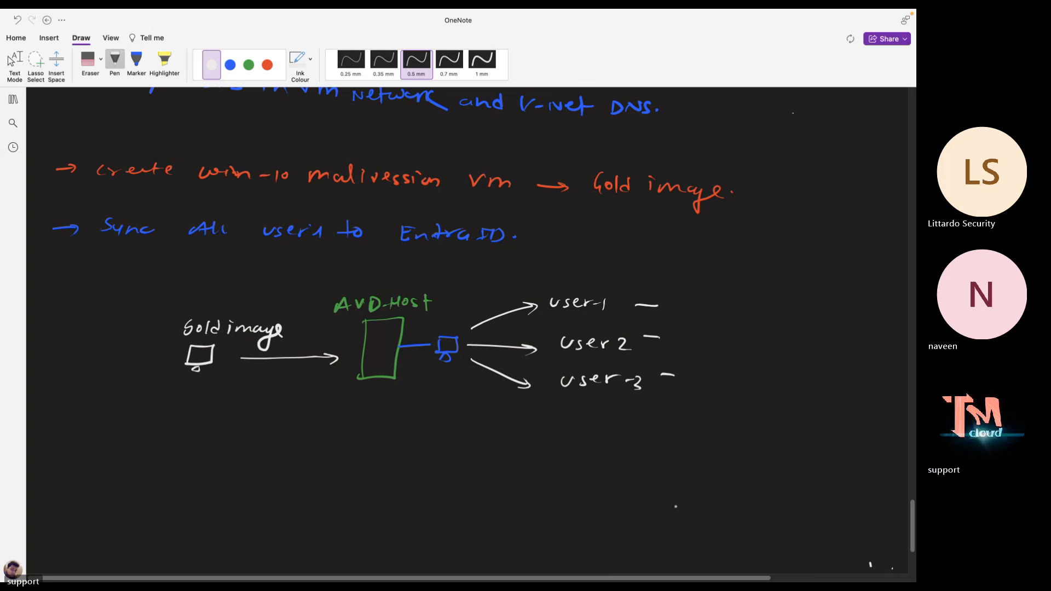
{"action": "scroll", "coordinate": [184, 336], "scroll_direction": "down", "scroll_amount": 5}
{"action": "key", "text": "ctrl+Left"}
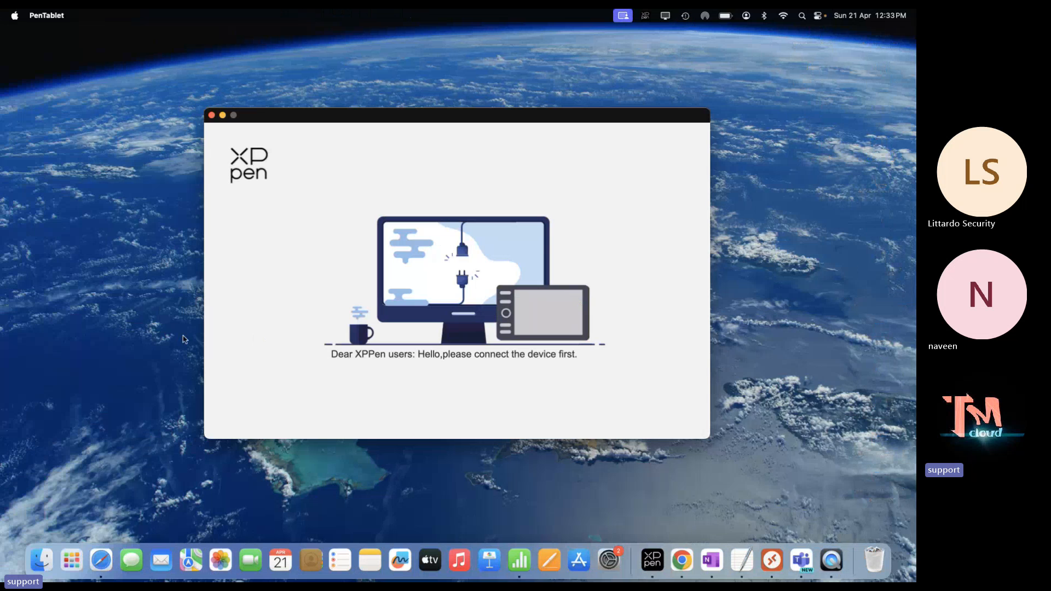
{"action": "key", "text": "ctrl+Right"}
{"action": "left_click", "coordinate": [248, 66]}
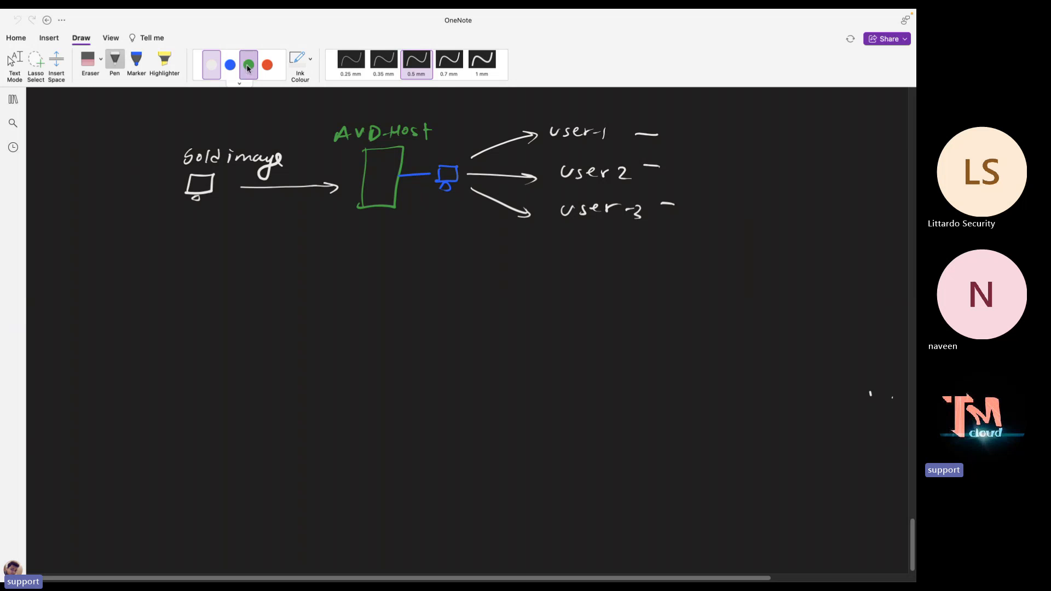
{"action": "mouse_move", "coordinate": [80, 479]}
{"action": "left_mouse_down"}
{"action": "mouse_move", "coordinate": [83, 442]}
{"action": "mouse_move", "coordinate": [128, 473]}
{"action": "mouse_move", "coordinate": [80, 480]}
{"action": "mouse_move", "coordinate": [95, 487]}
{"action": "mouse_move", "coordinate": [168, 443]}
{"action": "mouse_move", "coordinate": [148, 478]}
{"action": "left_mouse_up"}
{"action": "mouse_move", "coordinate": [93, 415]}
{"action": "left_mouse_down"}
{"action": "mouse_move", "coordinate": [86, 425]}
{"action": "mouse_move", "coordinate": [185, 429]}
{"action": "left_mouse_up"}
{"action": "left_click_drag", "start_coordinate": [199, 417], "coordinate": [197, 427]}
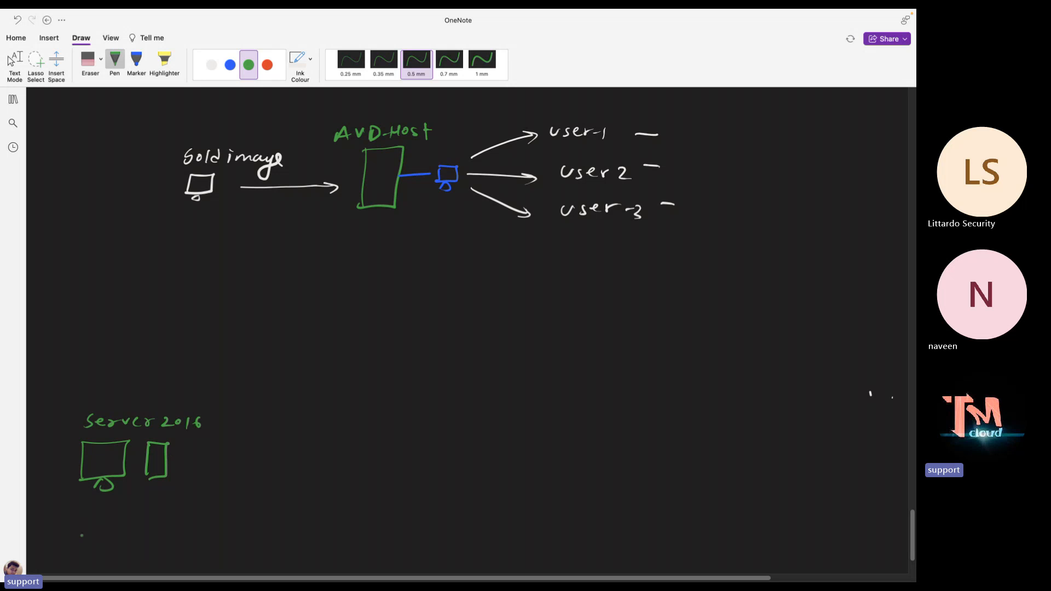
Write Teachmecloud.net in green beneath the Server 2016 sketch
{"action": "mouse_move", "coordinate": [66, 525]}
{"action": "left_mouse_down"}
{"action": "mouse_move", "coordinate": [72, 537]}
{"action": "mouse_move", "coordinate": [112, 521]}
{"action": "mouse_move", "coordinate": [123, 538]}
{"action": "mouse_move", "coordinate": [224, 536]}
{"action": "left_mouse_up"}
{"action": "left_click", "coordinate": [114, 532]}
{"action": "left_click", "coordinate": [196, 533]}
{"action": "left_click_drag", "start_coordinate": [227, 520], "coordinate": [228, 539]}
{"action": "left_click_drag", "start_coordinate": [222, 528], "coordinate": [233, 526]}
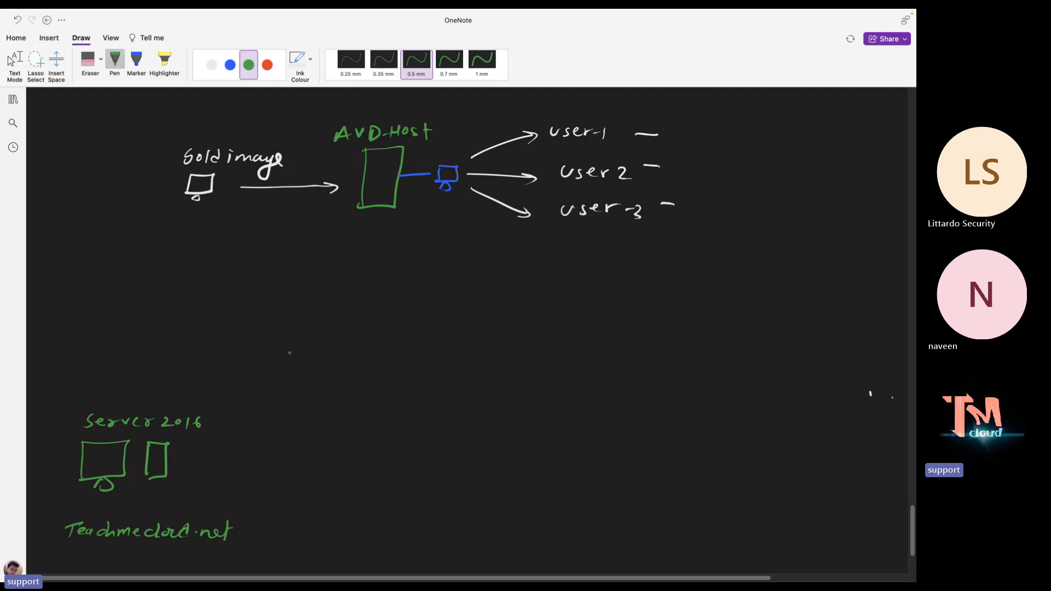
In white ink, write the Telnet, GCP, Tata and AWS list and bracket it with a curly brace
{"action": "left_click", "coordinate": [211, 65]}
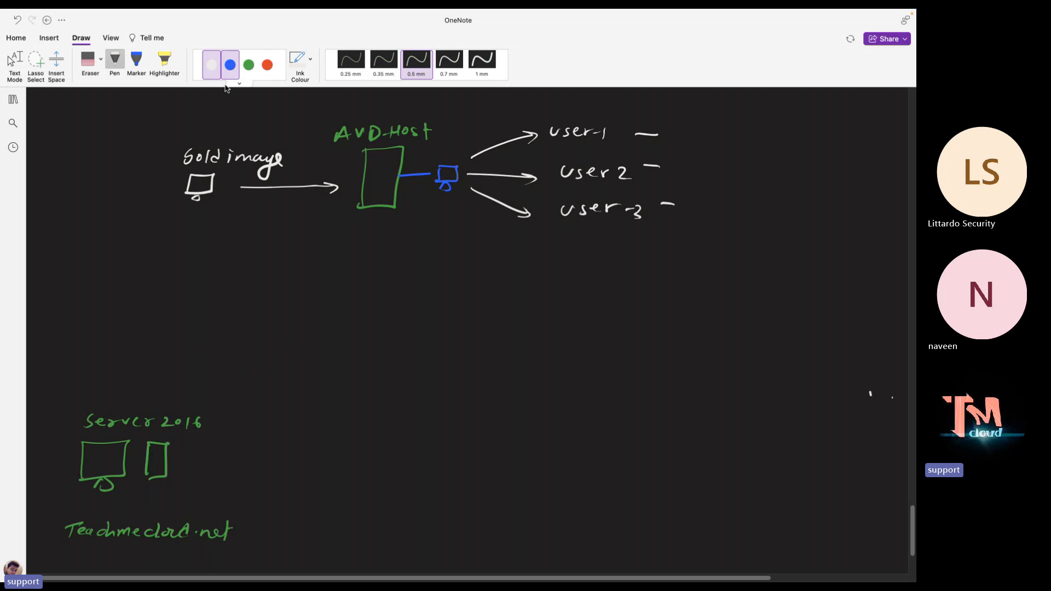
{"action": "left_click_drag", "start_coordinate": [251, 439], "coordinate": [302, 435]}
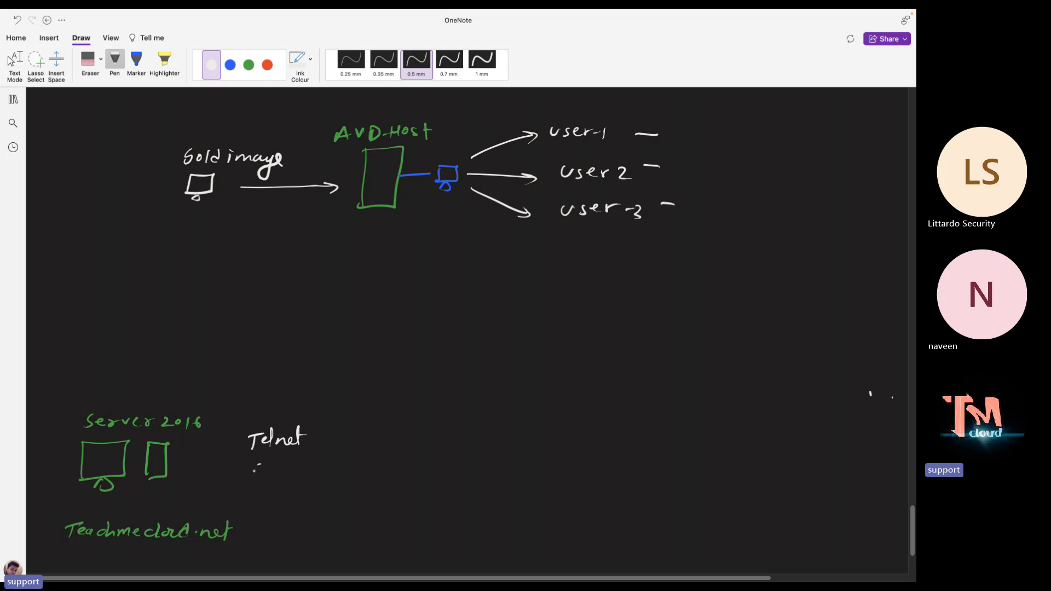
{"action": "left_click_drag", "start_coordinate": [260, 464], "coordinate": [288, 466]}
{"action": "mouse_move", "coordinate": [252, 501]}
{"action": "left_mouse_down"}
{"action": "mouse_move", "coordinate": [296, 503]}
{"action": "mouse_move", "coordinate": [299, 515]}
{"action": "left_mouse_up"}
{"action": "mouse_move", "coordinate": [258, 539]}
{"action": "left_mouse_down"}
{"action": "mouse_move", "coordinate": [261, 527]}
{"action": "mouse_move", "coordinate": [297, 521]}
{"action": "mouse_move", "coordinate": [307, 536]}
{"action": "left_mouse_up"}
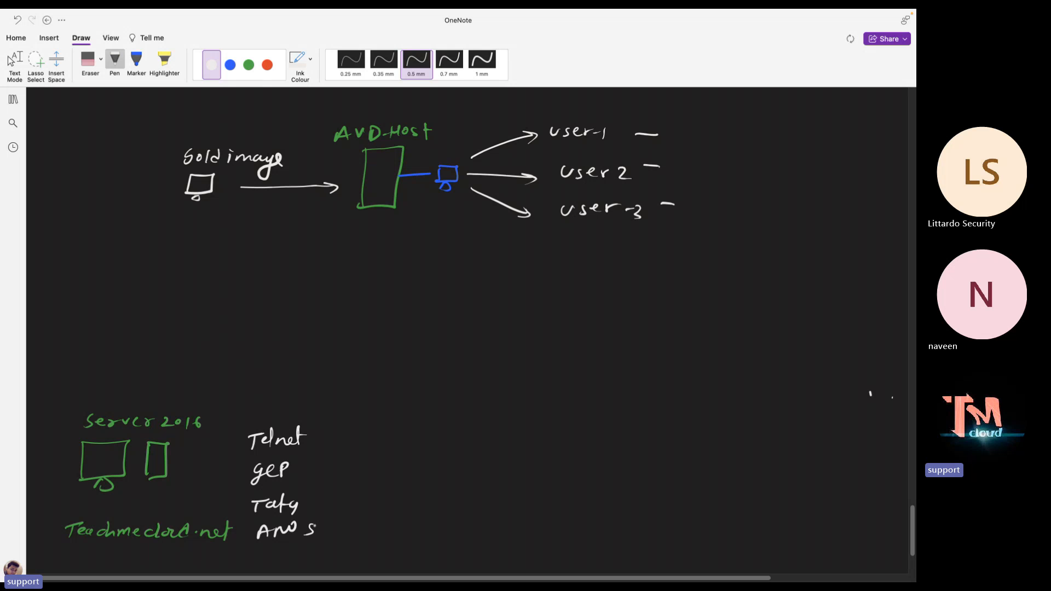
{"action": "mouse_move", "coordinate": [334, 434]}
{"action": "left_mouse_down"}
{"action": "mouse_move", "coordinate": [346, 470]}
{"action": "mouse_move", "coordinate": [324, 528]}
{"action": "left_mouse_up"}
Draw a red box on the right and label it MS-Entra ID in green
{"action": "left_click", "coordinate": [267, 64]}
{"action": "left_click_drag", "start_coordinate": [573, 330], "coordinate": [568, 435]}
{"action": "mouse_move", "coordinate": [571, 331]}
{"action": "left_mouse_down"}
{"action": "mouse_move", "coordinate": [613, 323]}
{"action": "mouse_move", "coordinate": [762, 342]}
{"action": "mouse_move", "coordinate": [692, 438]}
{"action": "mouse_move", "coordinate": [567, 448]}
{"action": "mouse_move", "coordinate": [568, 408]}
{"action": "left_mouse_up"}
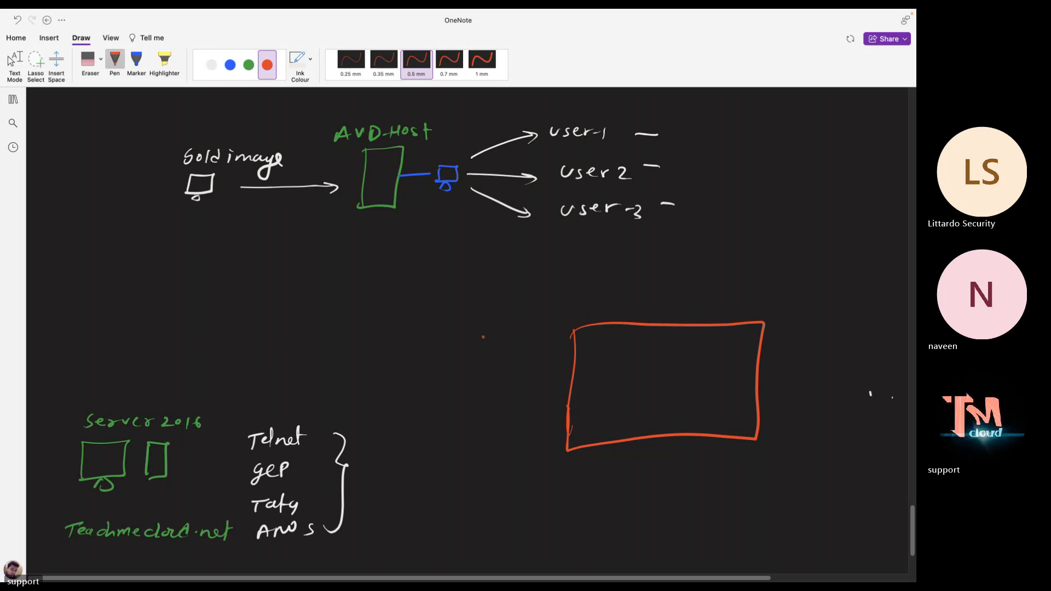
{"action": "left_click", "coordinate": [248, 64]}
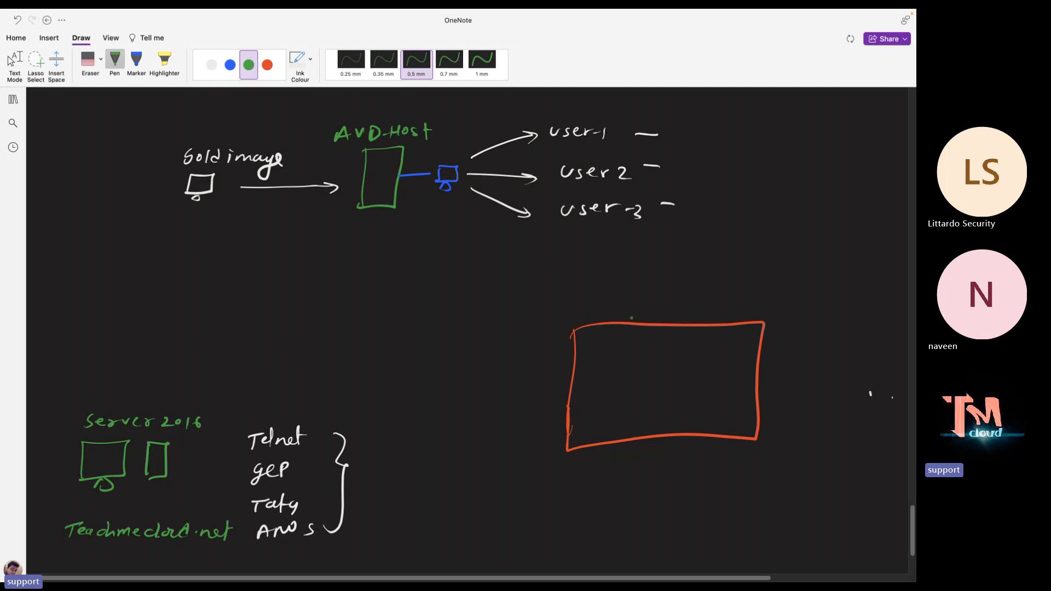
{"action": "mouse_move", "coordinate": [625, 313]}
{"action": "left_mouse_down"}
{"action": "mouse_move", "coordinate": [630, 301]}
{"action": "mouse_move", "coordinate": [640, 312]}
{"action": "mouse_move", "coordinate": [733, 311]}
{"action": "left_mouse_up"}
{"action": "left_click_drag", "start_coordinate": [734, 297], "coordinate": [735, 310]}
Draw a white arrow from the brace into the box and write (Azure-AD) above the label
{"action": "left_click", "coordinate": [211, 64]}
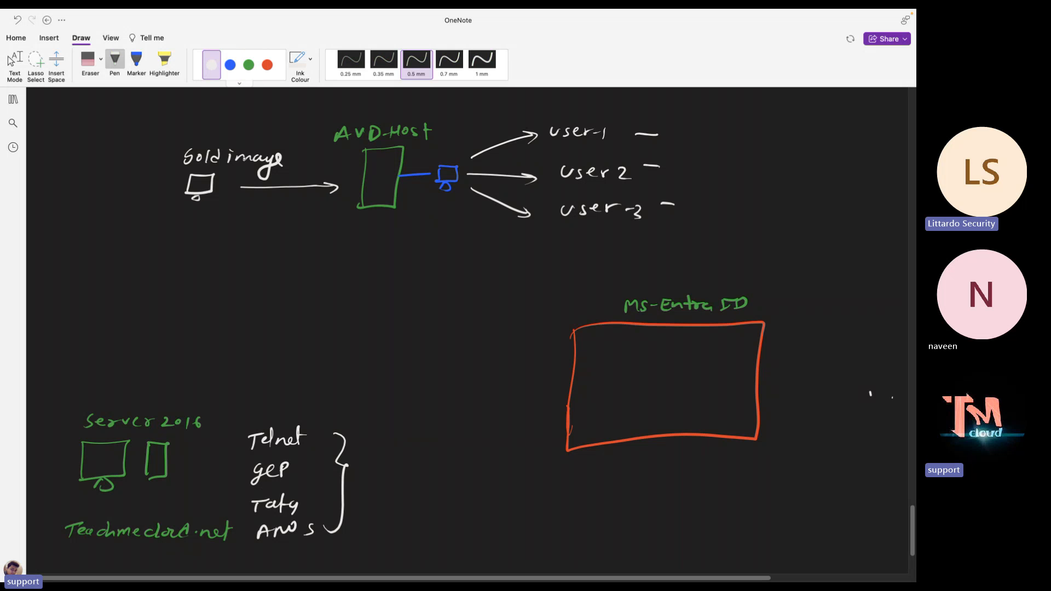
{"action": "mouse_move", "coordinate": [352, 460]}
{"action": "left_mouse_down"}
{"action": "mouse_move", "coordinate": [410, 410]}
{"action": "mouse_move", "coordinate": [543, 387]}
{"action": "mouse_move", "coordinate": [610, 388]}
{"action": "left_mouse_up"}
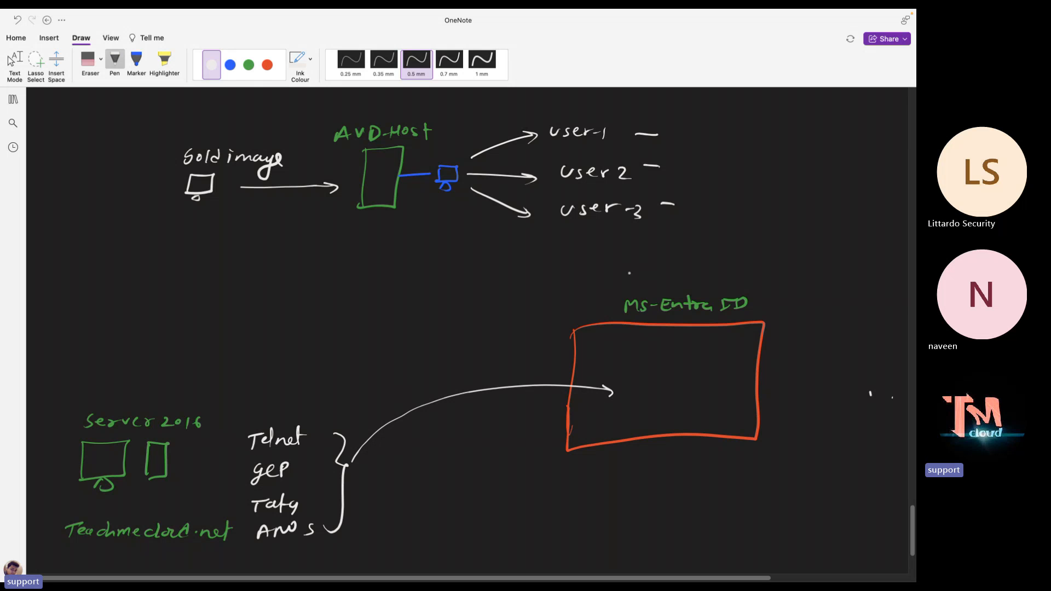
{"action": "mouse_move", "coordinate": [625, 272]}
{"action": "left_mouse_down"}
{"action": "mouse_move", "coordinate": [662, 282]}
{"action": "mouse_move", "coordinate": [764, 269]}
{"action": "mouse_move", "coordinate": [766, 280]}
{"action": "left_mouse_up"}
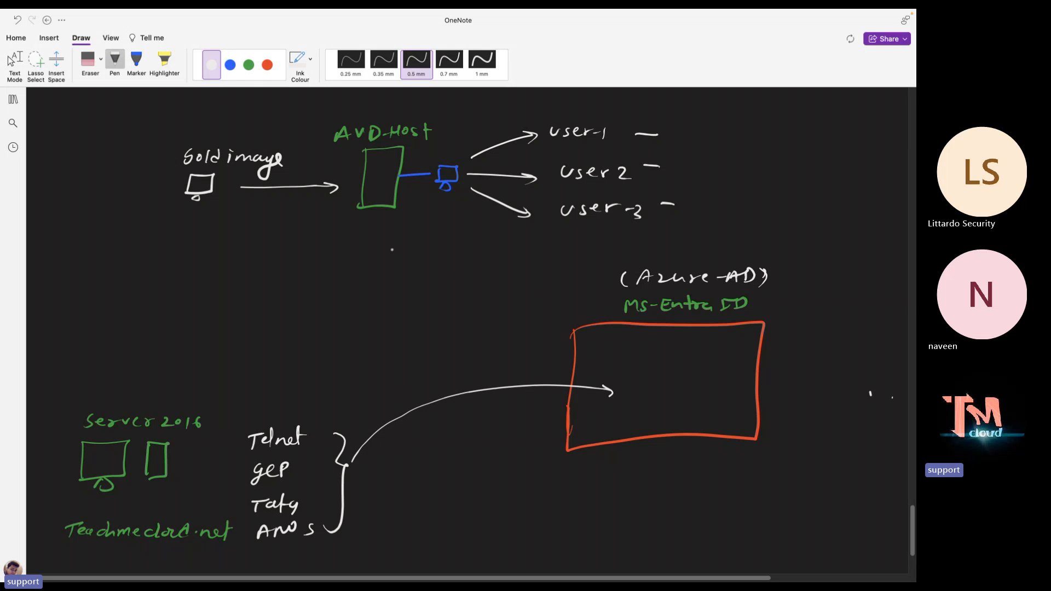
{"action": "left_click", "coordinate": [249, 65]}
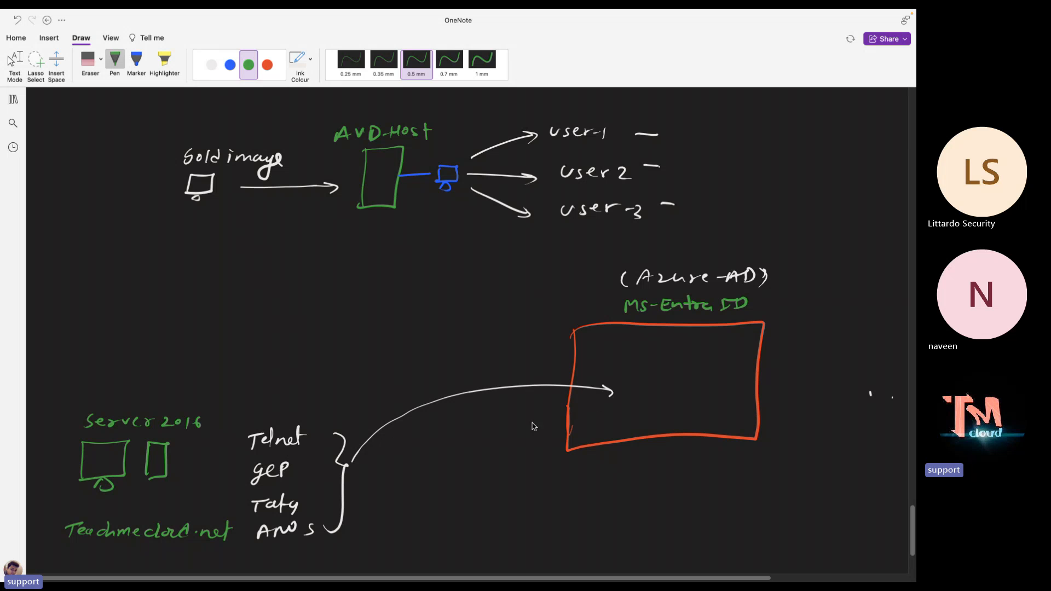
Write Telnet, gcp and Taty in green inside the red box
{"action": "mouse_move", "coordinate": [633, 355]}
{"action": "left_mouse_down"}
{"action": "mouse_move", "coordinate": [649, 364]}
{"action": "mouse_move", "coordinate": [661, 348]}
{"action": "mouse_move", "coordinate": [685, 365]}
{"action": "left_mouse_up"}
{"action": "left_click_drag", "start_coordinate": [678, 357], "coordinate": [691, 356]}
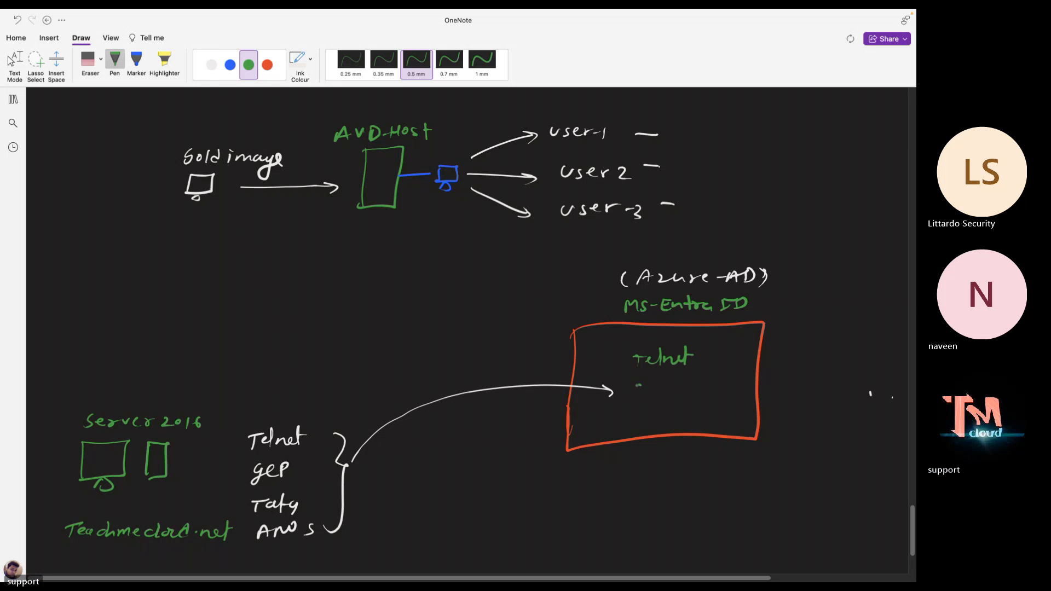
{"action": "left_click_drag", "start_coordinate": [641, 383], "coordinate": [634, 400]}
{"action": "mouse_move", "coordinate": [651, 384]}
{"action": "left_mouse_down"}
{"action": "mouse_move", "coordinate": [647, 394]}
{"action": "mouse_move", "coordinate": [670, 386]}
{"action": "mouse_move", "coordinate": [639, 421]}
{"action": "left_mouse_up"}
{"action": "left_click_drag", "start_coordinate": [635, 412], "coordinate": [660, 415]}
{"action": "mouse_move", "coordinate": [662, 402]}
{"action": "left_mouse_down"}
{"action": "mouse_move", "coordinate": [663, 418]}
{"action": "mouse_move", "coordinate": [672, 409]}
{"action": "left_mouse_up"}
{"action": "left_click_drag", "start_coordinate": [666, 410], "coordinate": [673, 423]}
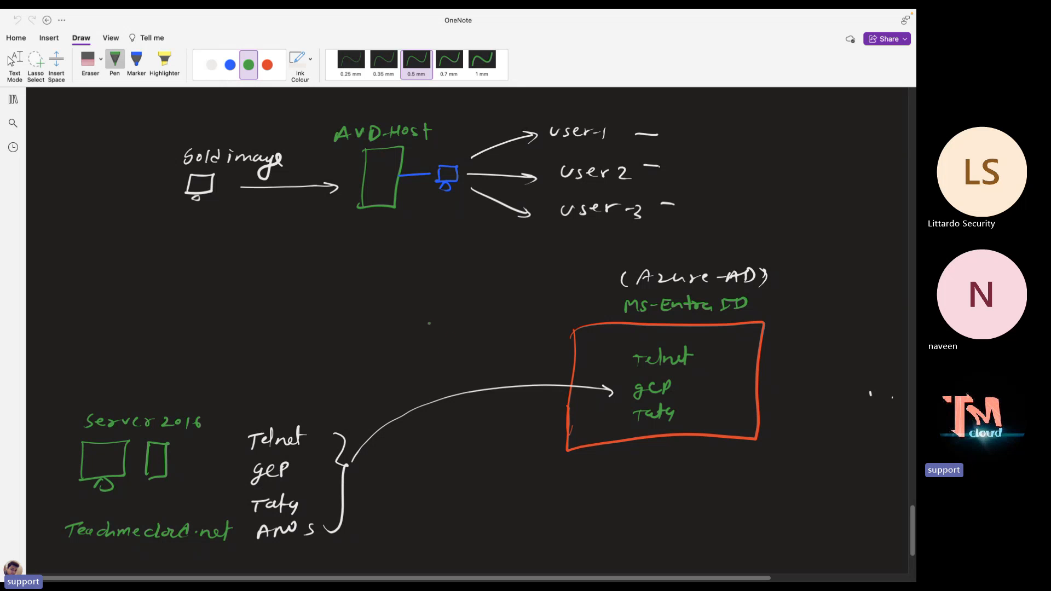
Beside the box, add the note 'create users and Make member of Global Admin'
{"action": "left_click_drag", "start_coordinate": [430, 315], "coordinate": [569, 311]}
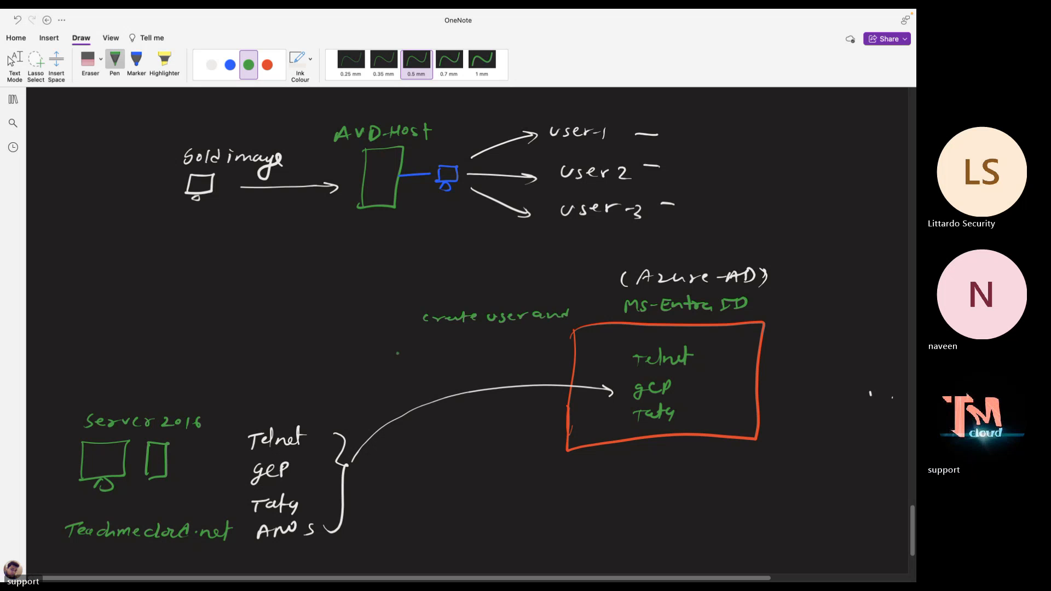
{"action": "left_click_drag", "start_coordinate": [385, 348], "coordinate": [467, 342]}
{"action": "mouse_move", "coordinate": [469, 335]}
{"action": "left_mouse_down"}
{"action": "mouse_move", "coordinate": [489, 347]}
{"action": "mouse_move", "coordinate": [523, 340]}
{"action": "left_mouse_up"}
{"action": "left_click", "coordinate": [481, 347]}
{"action": "left_click_drag", "start_coordinate": [531, 339], "coordinate": [540, 348]}
{"action": "left_click_drag", "start_coordinate": [536, 340], "coordinate": [549, 340]}
{"action": "left_click_drag", "start_coordinate": [422, 360], "coordinate": [430, 372]}
{"action": "left_click_drag", "start_coordinate": [433, 363], "coordinate": [440, 365]}
{"action": "mouse_move", "coordinate": [448, 358]}
{"action": "left_mouse_down"}
{"action": "mouse_move", "coordinate": [453, 371]}
{"action": "mouse_move", "coordinate": [494, 372]}
{"action": "left_mouse_up"}
{"action": "left_click", "coordinate": [481, 368]}
{"action": "left_click_drag", "start_coordinate": [483, 366], "coordinate": [501, 370]}
{"action": "mouse_move", "coordinate": [509, 356]}
{"action": "left_mouse_down"}
{"action": "mouse_move", "coordinate": [510, 371]}
{"action": "mouse_move", "coordinate": [554, 365]}
{"action": "left_mouse_up"}
{"action": "left_click", "coordinate": [212, 65]}
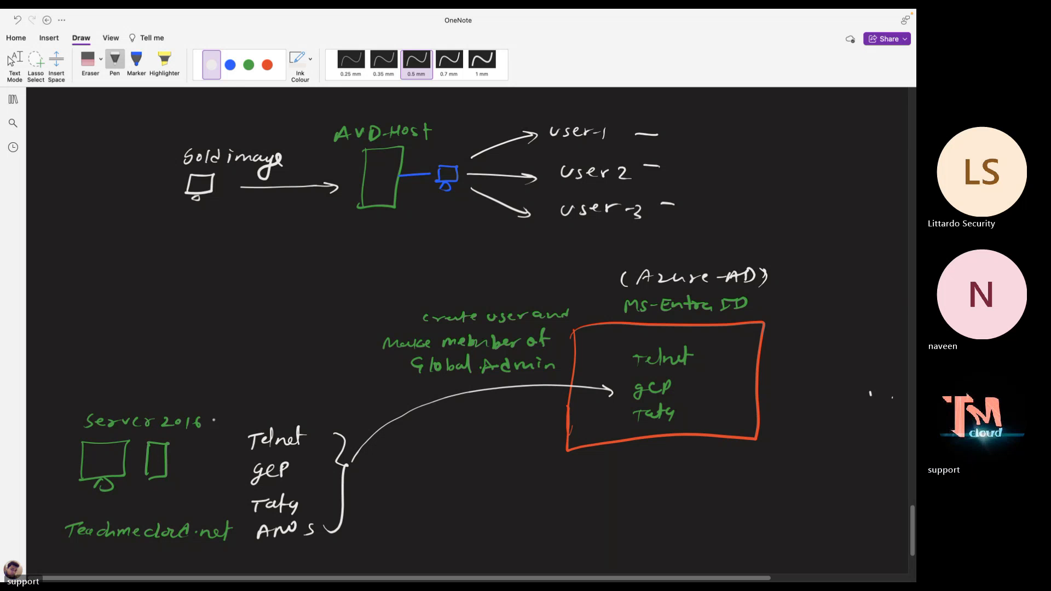
In white, write 25mbps-Internet above the server sketch and underline it
{"action": "left_click_drag", "start_coordinate": [81, 380], "coordinate": [201, 380]}
{"action": "mouse_move", "coordinate": [89, 353]}
{"action": "left_mouse_down"}
{"action": "mouse_move", "coordinate": [157, 365]}
{"action": "mouse_move", "coordinate": [201, 353]}
{"action": "mouse_move", "coordinate": [217, 364]}
{"action": "mouse_move", "coordinate": [230, 353]}
{"action": "mouse_move", "coordinate": [270, 355]}
{"action": "left_mouse_up"}
{"action": "mouse_move", "coordinate": [273, 341]}
{"action": "left_mouse_down"}
{"action": "mouse_move", "coordinate": [272, 368]}
{"action": "mouse_move", "coordinate": [284, 354]}
{"action": "left_mouse_up"}
{"action": "left_click", "coordinate": [288, 349]}
{"action": "left_click", "coordinate": [289, 357]}
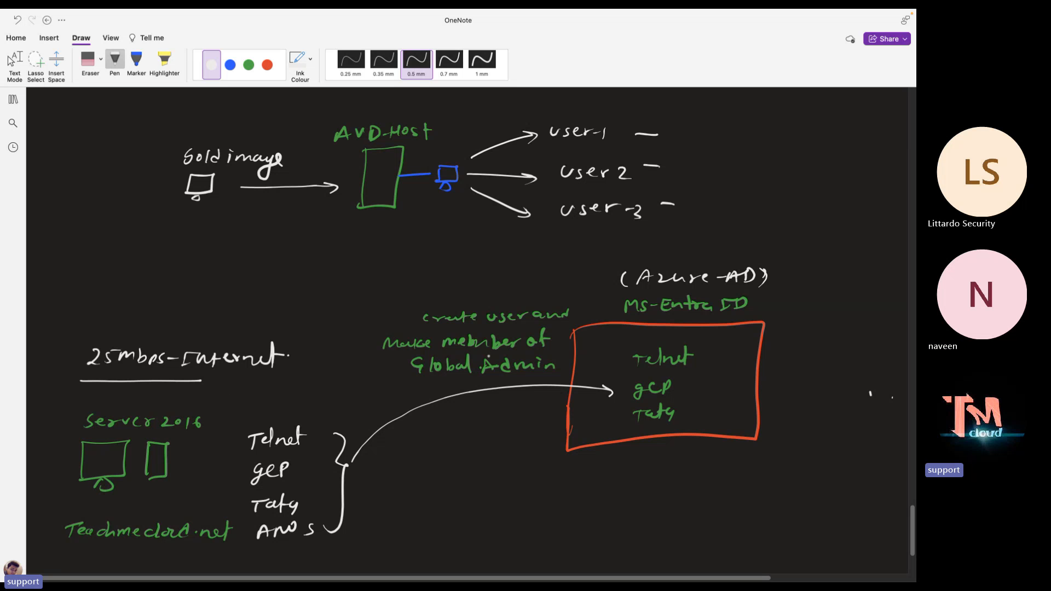
Close Server Manager on the remote server, then return to the Azure portal
{"action": "scroll", "coordinate": [488, 357], "scroll_direction": "up", "scroll_amount": 4}
{"action": "key", "text": "ctrl+Right"}
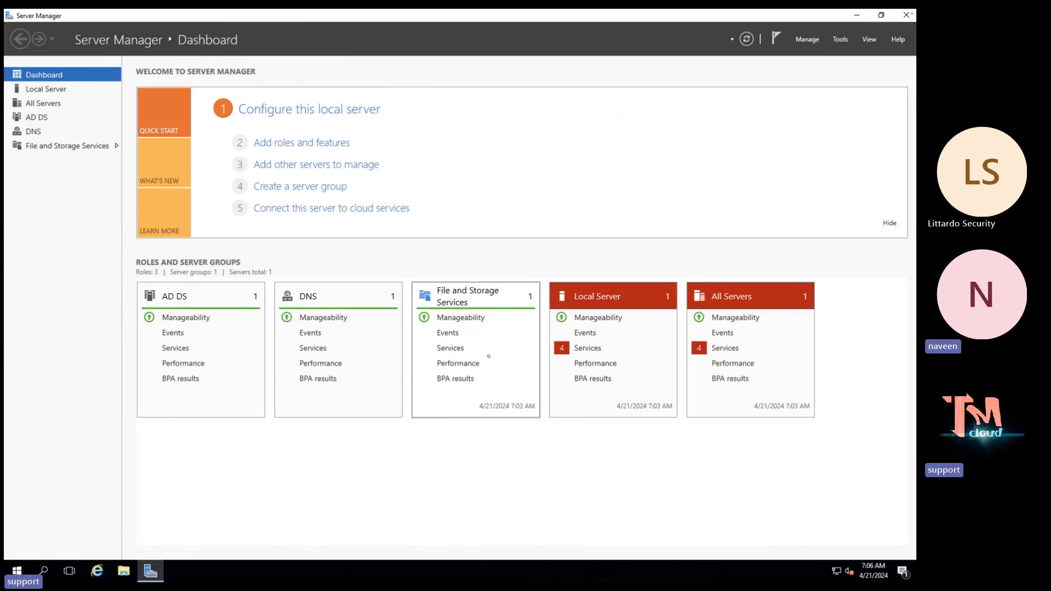
{"action": "left_click", "coordinate": [901, 17]}
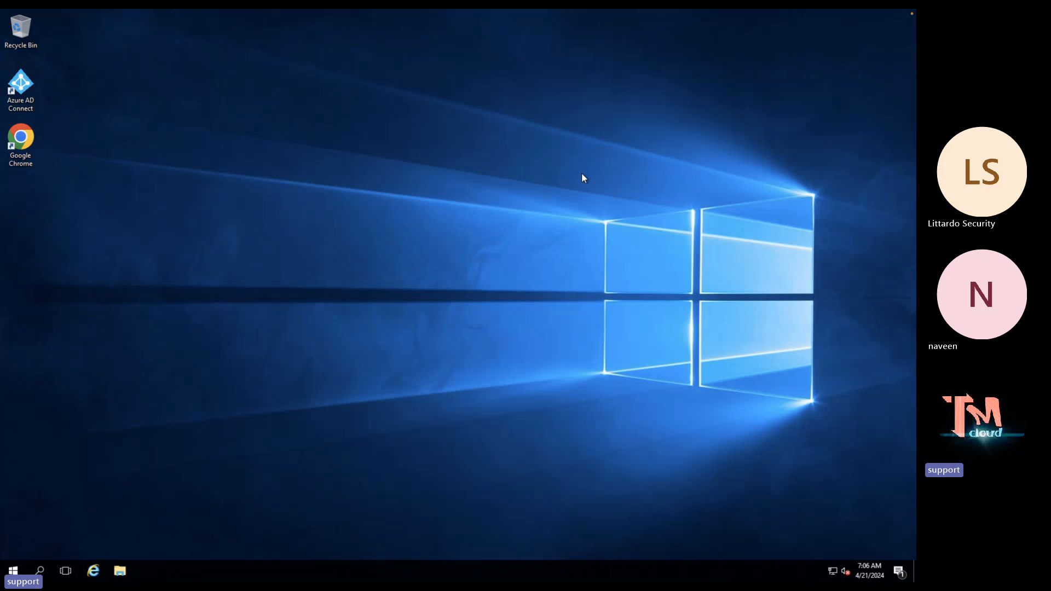
{"action": "key", "text": "ctrl+Left"}
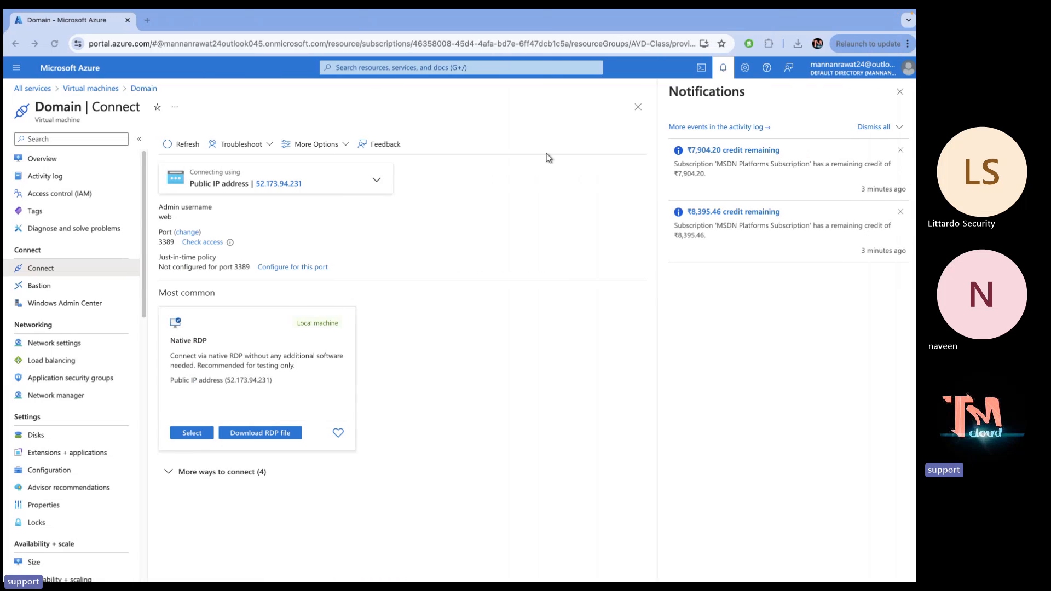
Open extra Azure home tabs showing the virtual networks list and the Microsoft Entra ID overview
{"action": "right_click", "coordinate": [81, 72]}
{"action": "left_click", "coordinate": [104, 77]}
{"action": "left_click", "coordinate": [173, 23]}
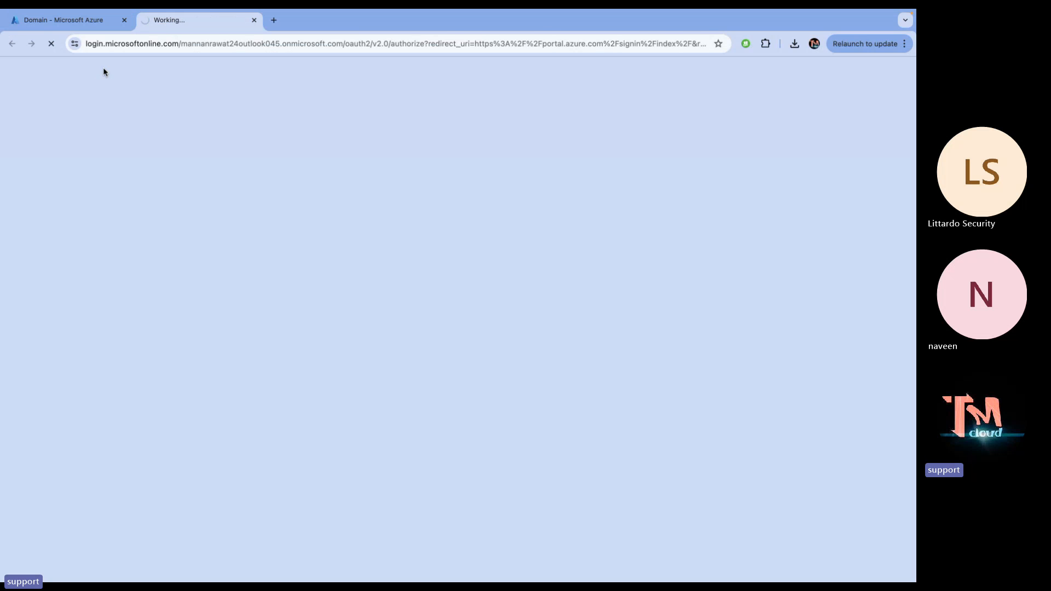
{"action": "left_click", "coordinate": [98, 20]}
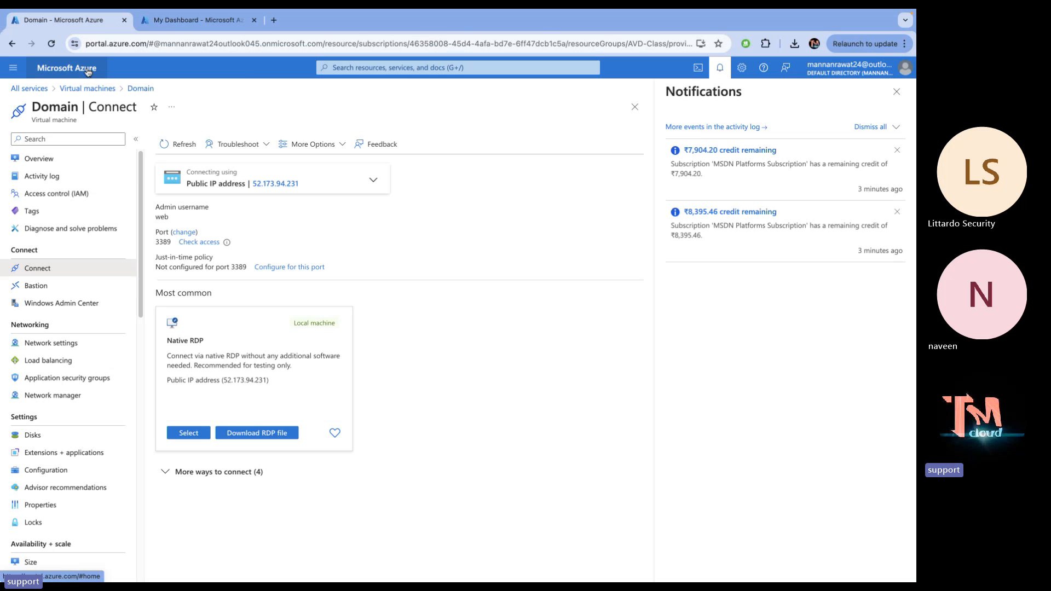
{"action": "right_click", "coordinate": [88, 71]}
{"action": "left_click", "coordinate": [127, 78]}
{"action": "left_click", "coordinate": [197, 24]}
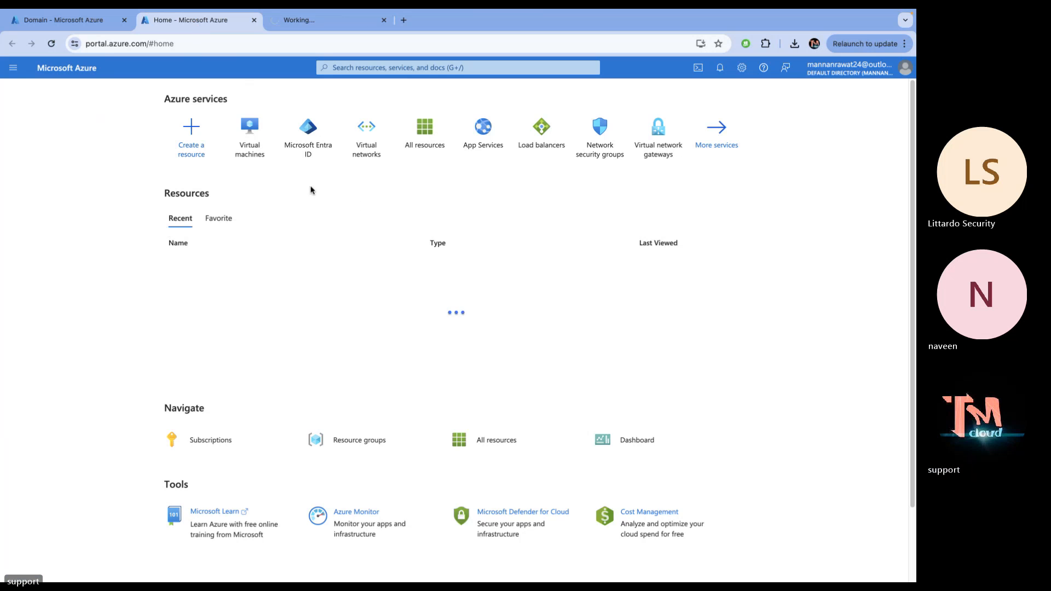
{"action": "left_click", "coordinate": [366, 141]}
{"action": "left_click", "coordinate": [319, 28]}
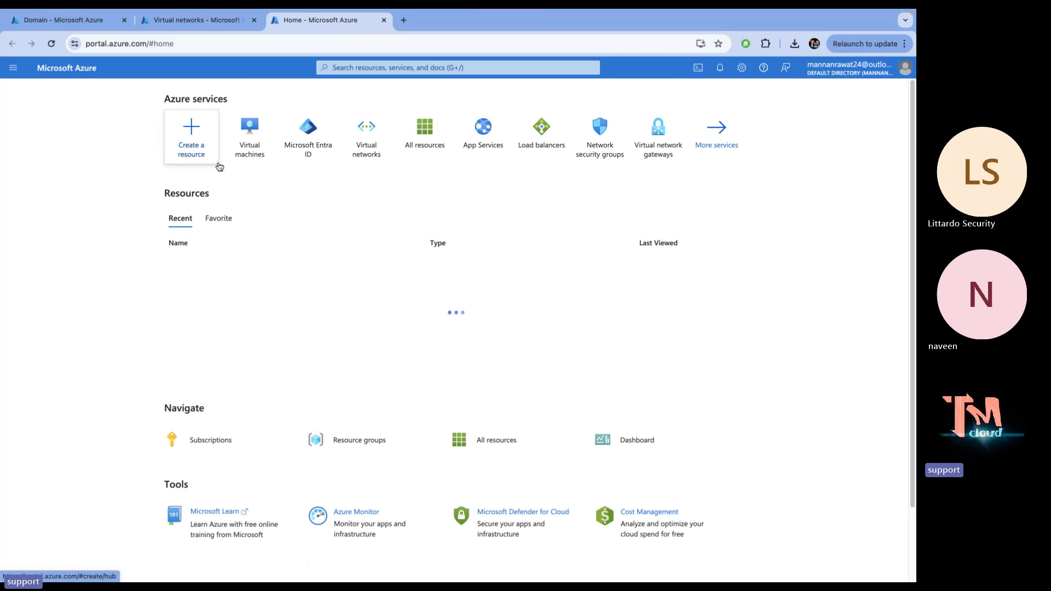
{"action": "left_click", "coordinate": [318, 151]}
Review avd-v-net's subnets and DNS servers, then move to the remote Windows Server desktop
{"action": "left_click", "coordinate": [218, 22]}
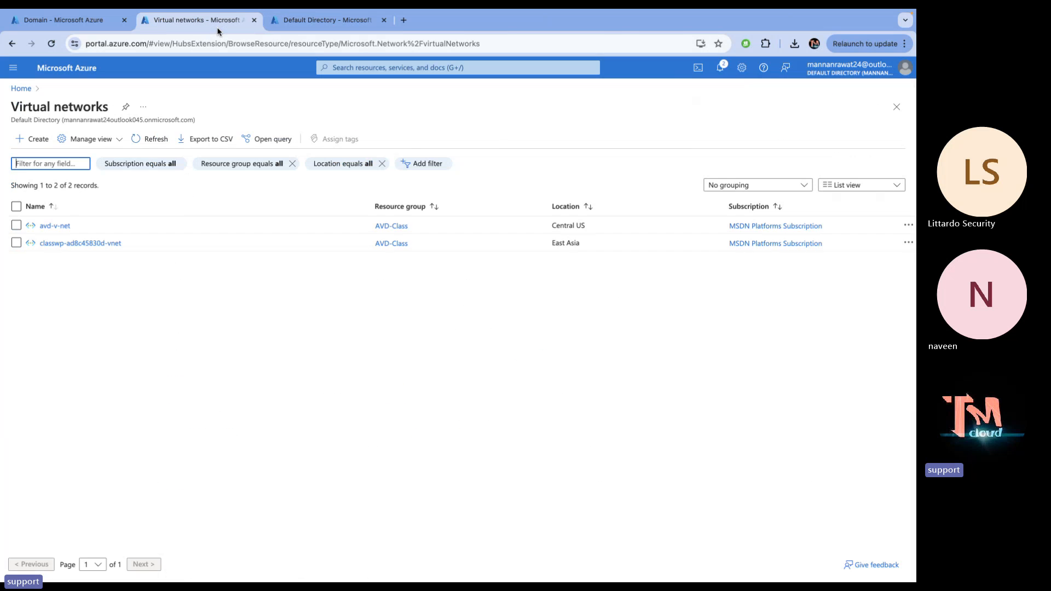
{"action": "left_click", "coordinate": [52, 225]}
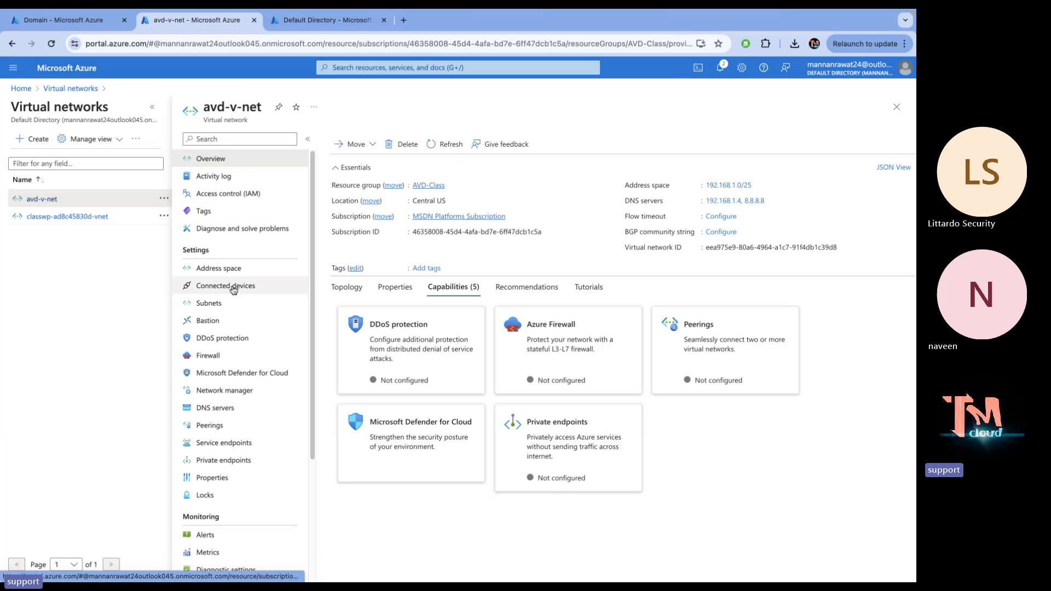
{"action": "left_click", "coordinate": [212, 302]}
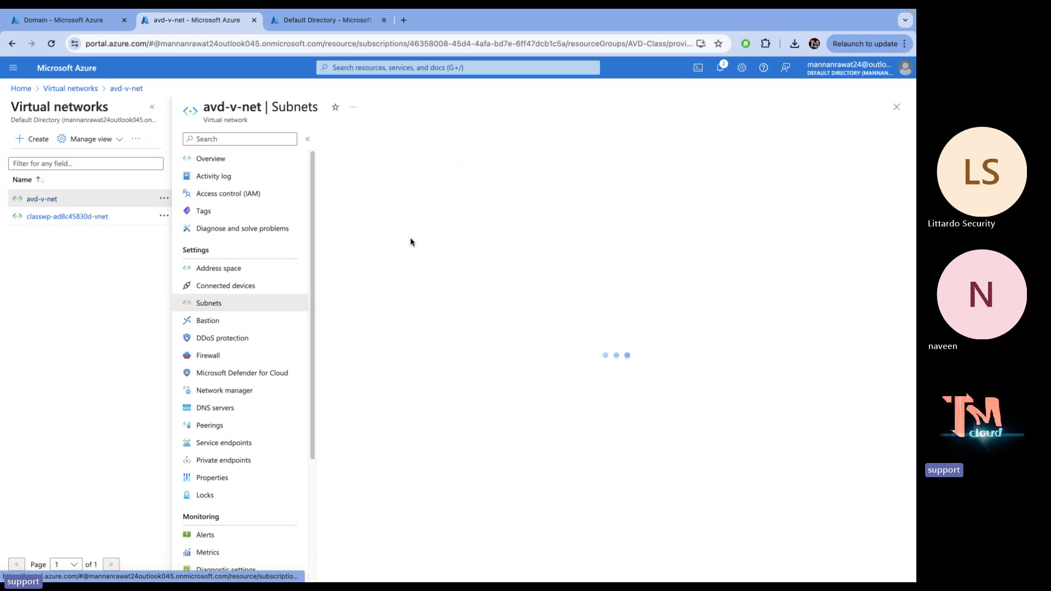
{"action": "left_click", "coordinate": [458, 345]}
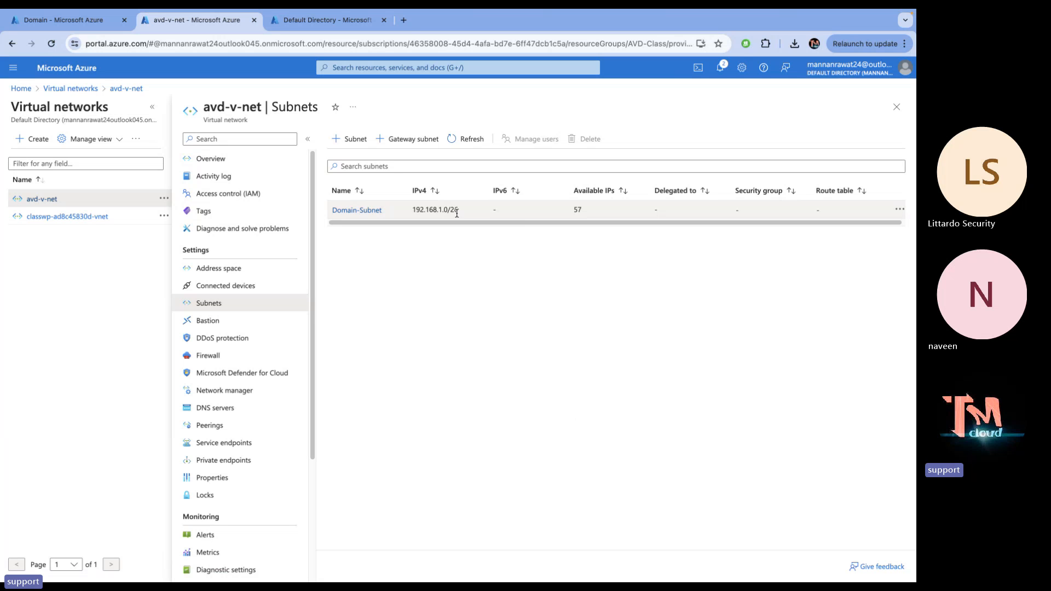
{"action": "left_click", "coordinate": [217, 407]}
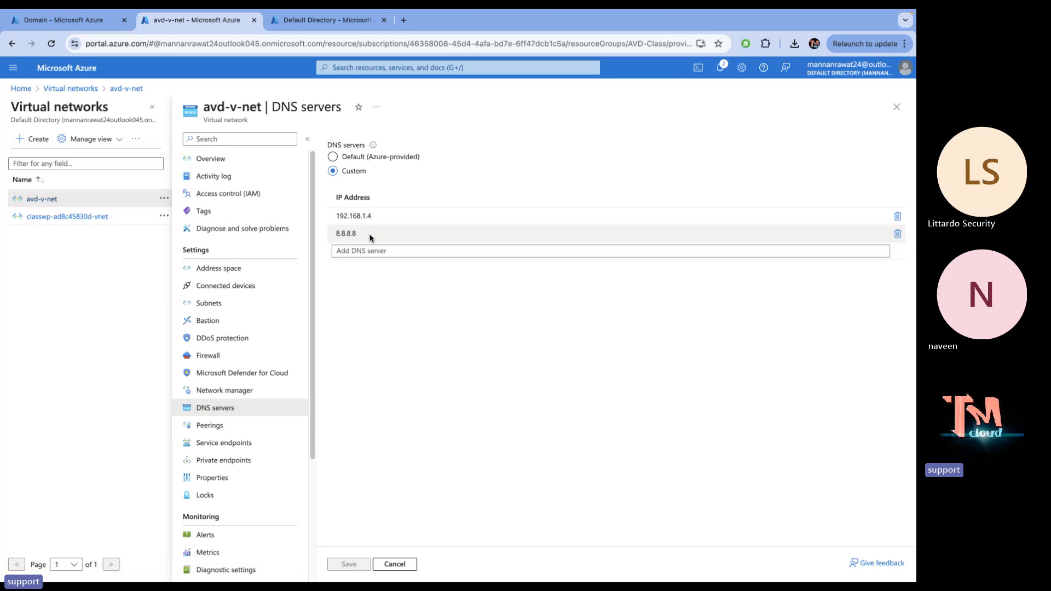
{"action": "key", "text": "ctrl+Left"}
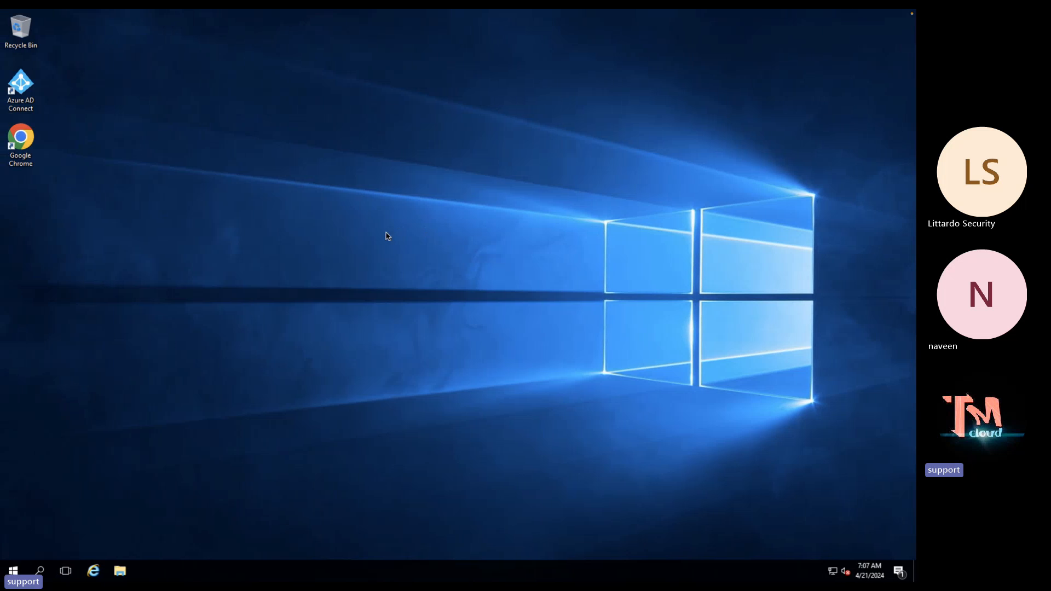
Run ipconfig from a cmd prompt to show IPv4 192.168.1.4, then return to the Azure portal
{"action": "right_click", "coordinate": [21, 564]}
{"action": "left_click", "coordinate": [50, 516]}
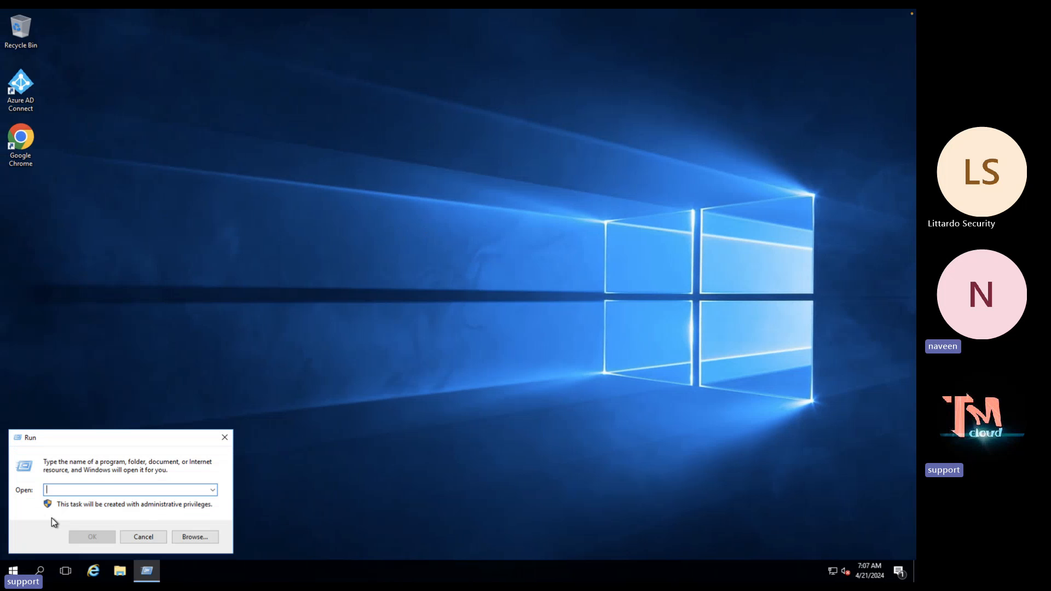
{"action": "type", "text": "cmd"}
{"action": "key", "text": "Return"}
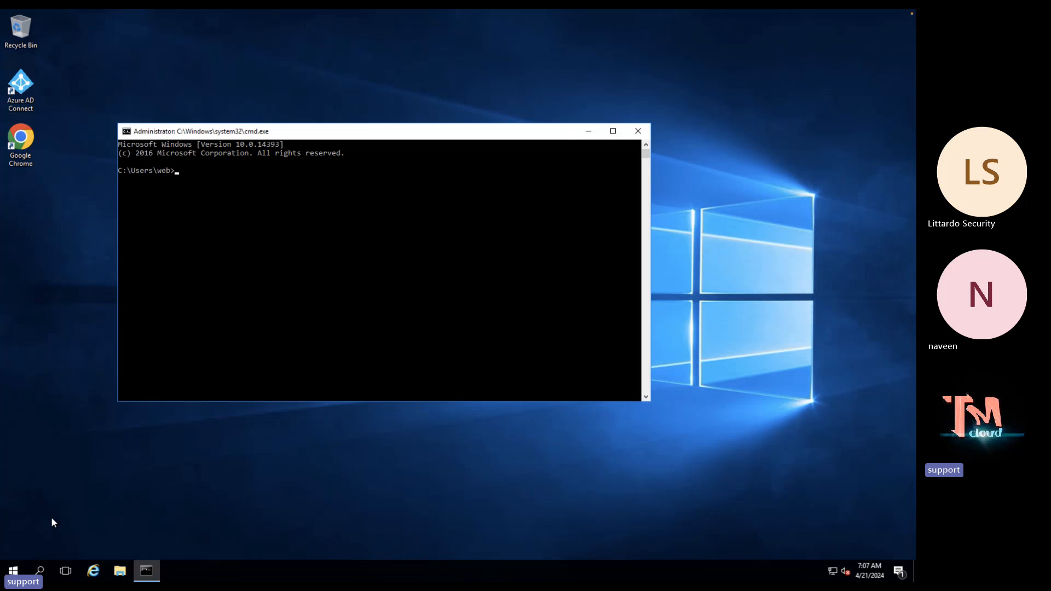
{"action": "type", "text": "ipconfig"}
{"action": "key", "text": "Return"}
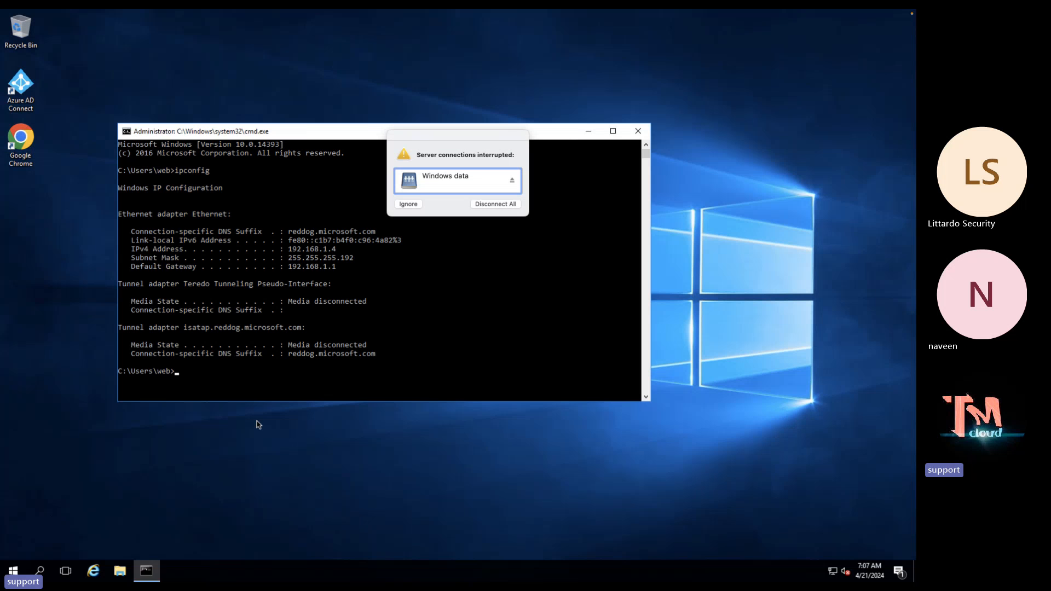
{"action": "left_click", "coordinate": [412, 203]}
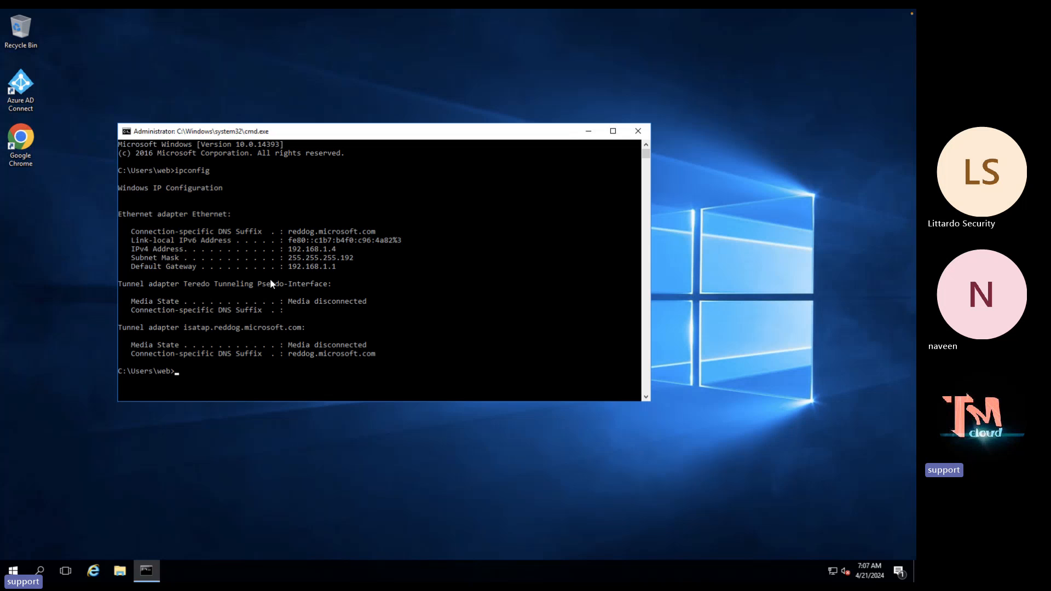
{"action": "key", "text": "ctrl+Right"}
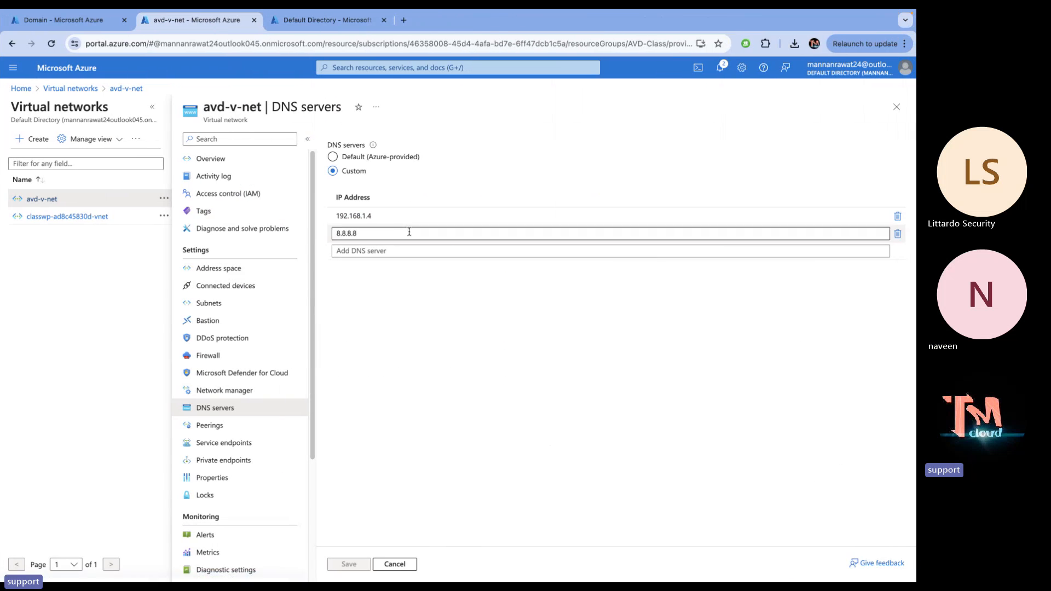
Check the Domain VM's domain8 network interface DNS servers: custom 192.168.1.4 and 8.8.8.8
{"action": "left_click", "coordinate": [94, 21]}
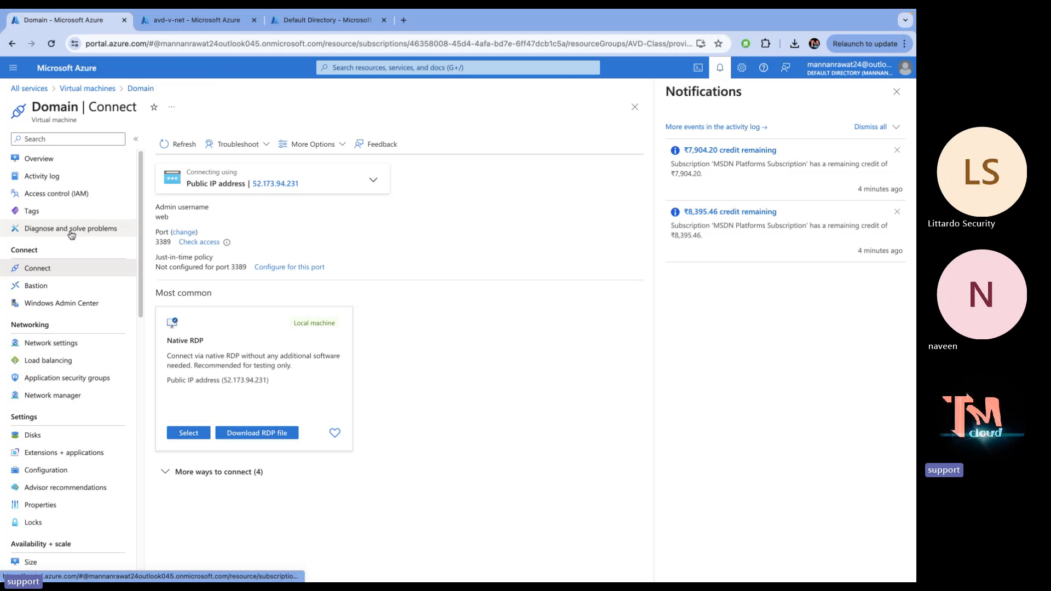
{"action": "left_click", "coordinate": [61, 346]}
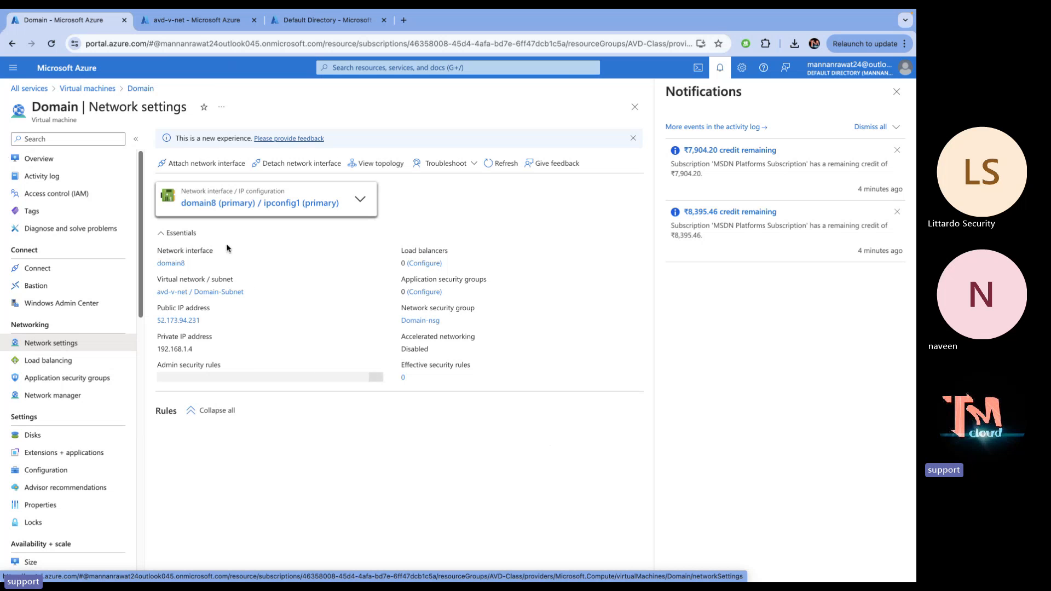
{"action": "left_click", "coordinate": [253, 206]}
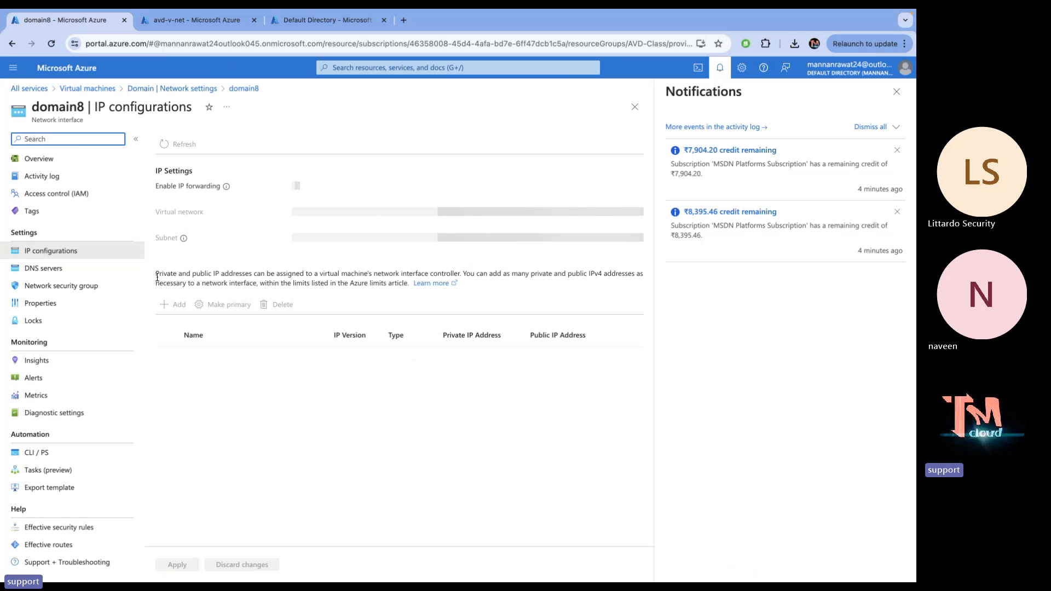
{"action": "left_click", "coordinate": [48, 270]}
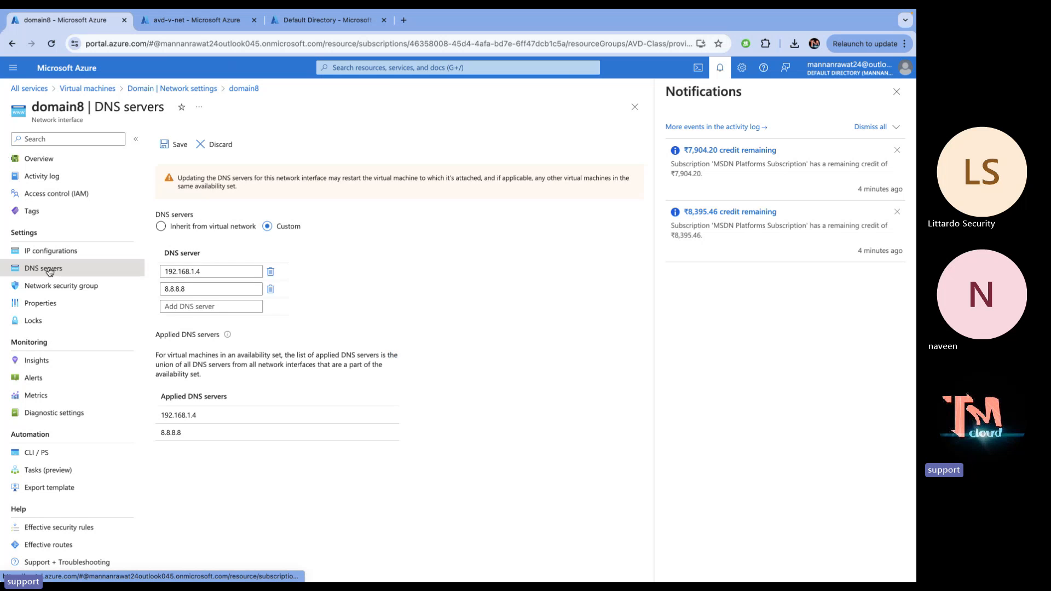
{"action": "left_click", "coordinate": [184, 289]}
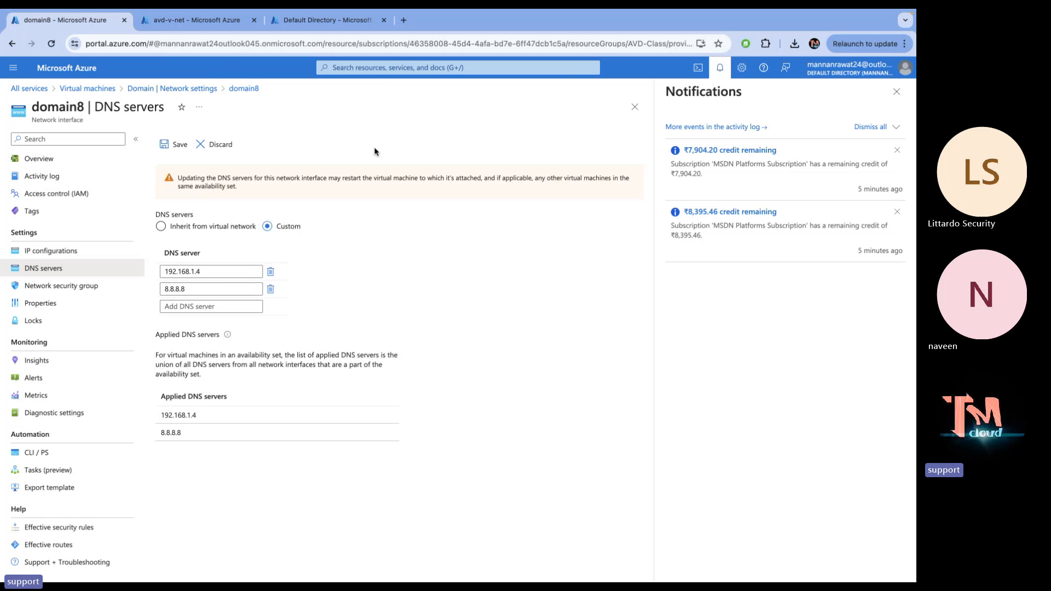
Open Microsoft Entra ID Users from Home and widen the Display name column
{"action": "left_click", "coordinate": [323, 21]}
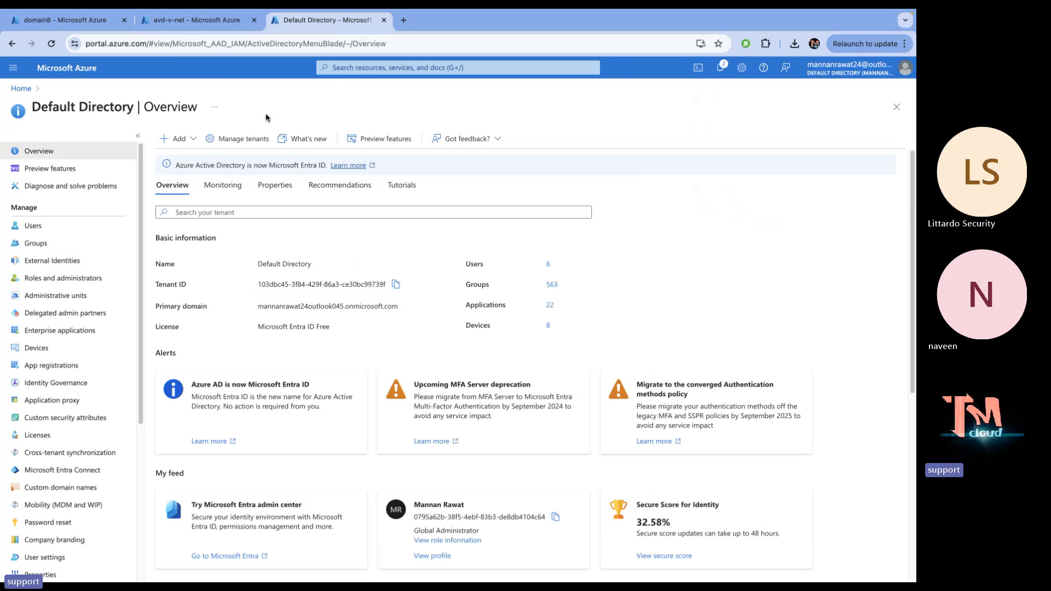
{"action": "left_click", "coordinate": [84, 68]}
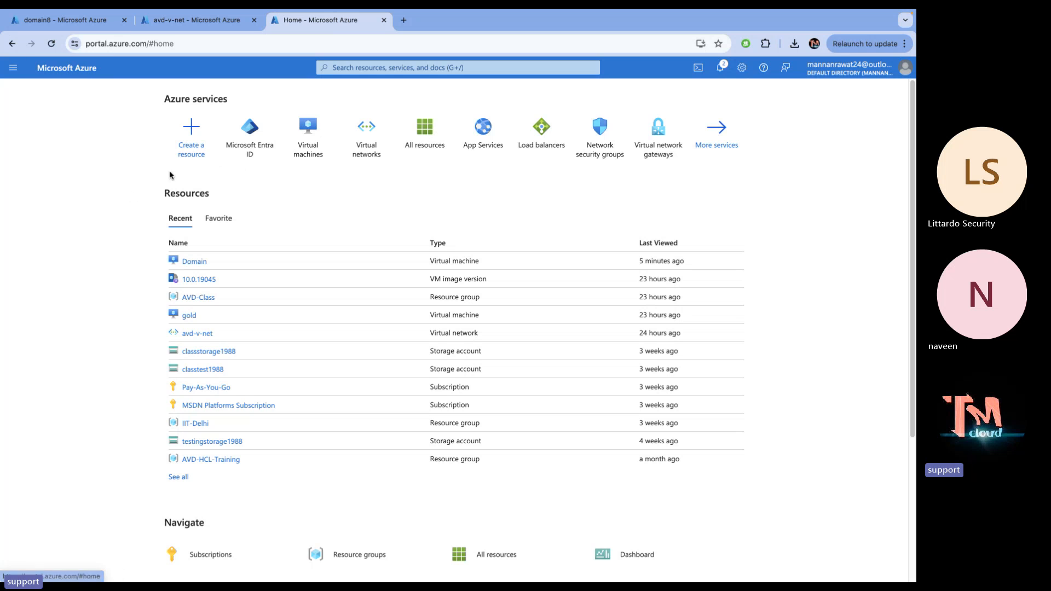
{"action": "left_click", "coordinate": [250, 141]}
{"action": "left_click", "coordinate": [67, 225]}
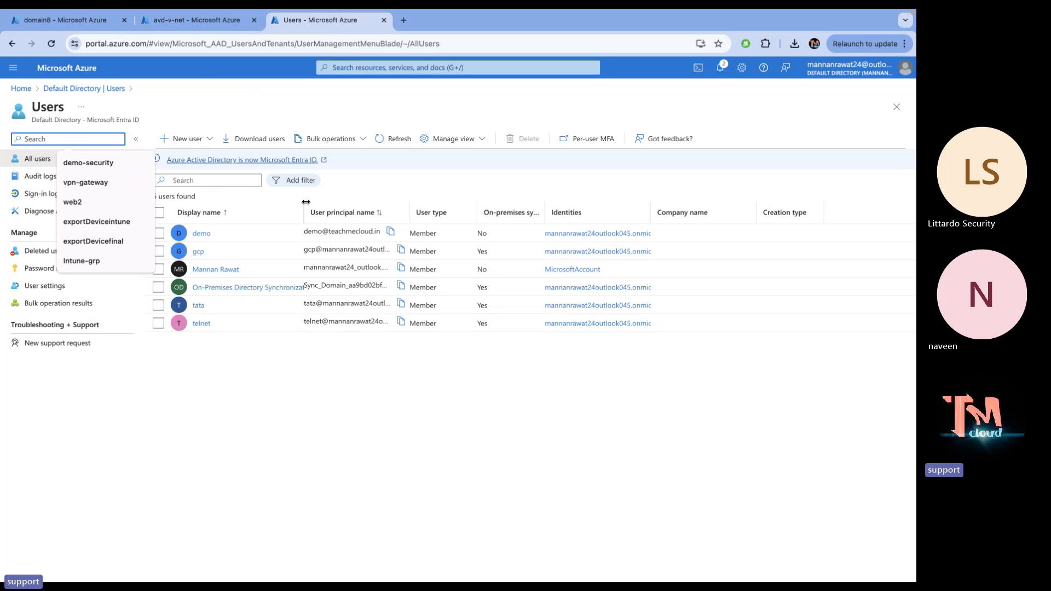
{"action": "left_click_drag", "start_coordinate": [305, 201], "coordinate": [421, 202]}
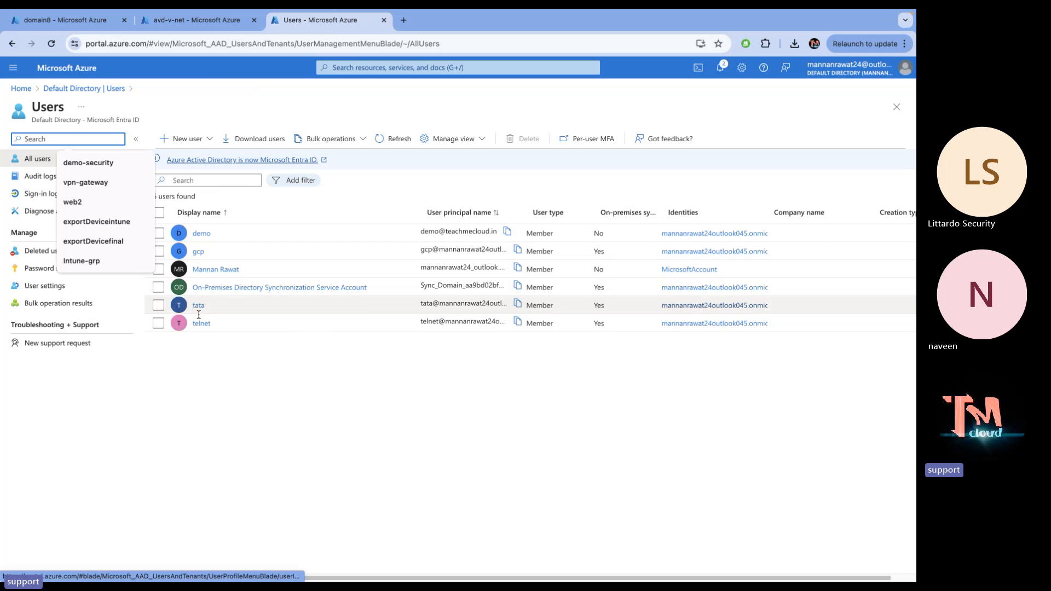
On the remote server, open Active Directory Users and Computers via Server Manager and select gcp and telnet
{"action": "key", "text": "ctrl+Left"}
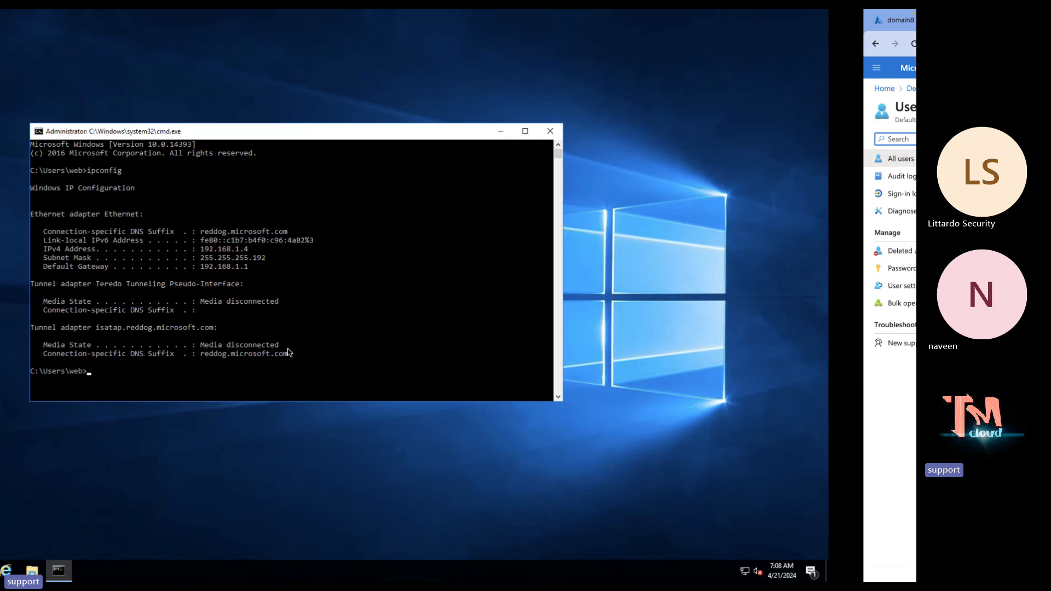
{"action": "left_click", "coordinate": [16, 569]}
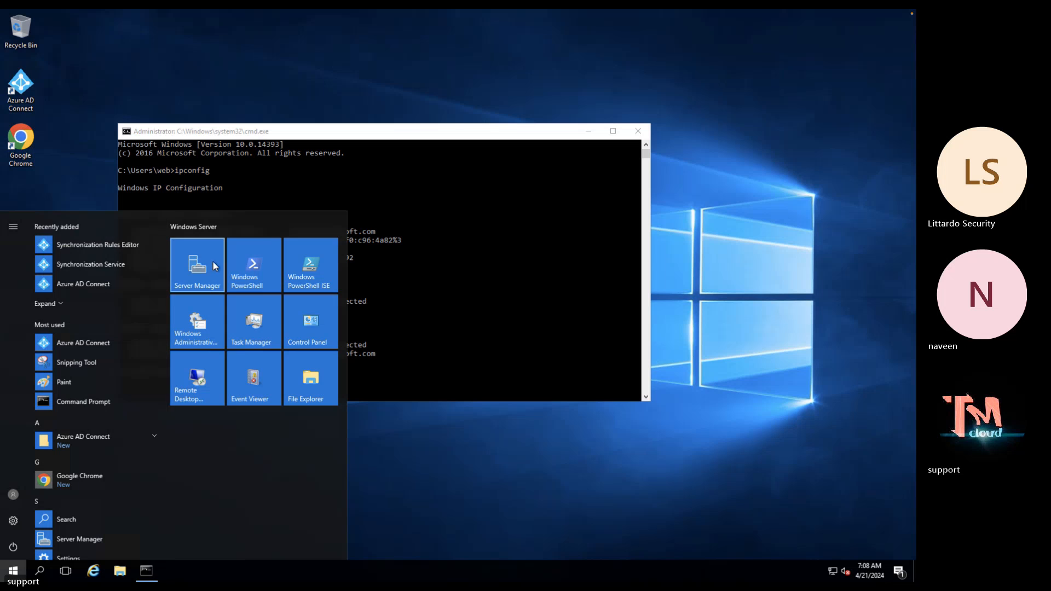
{"action": "left_click", "coordinate": [211, 262]}
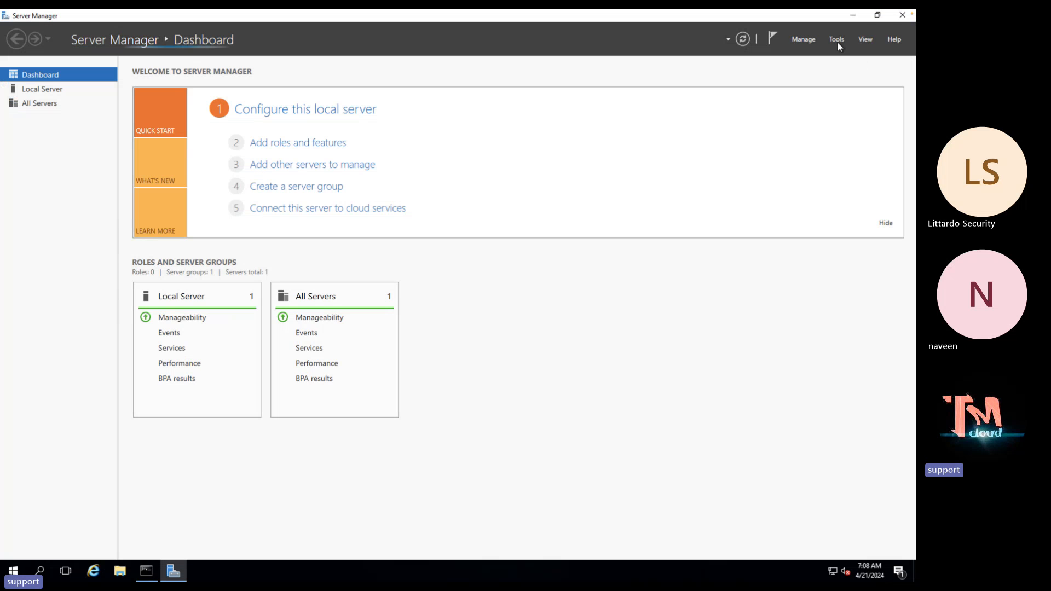
{"action": "left_click", "coordinate": [836, 39]}
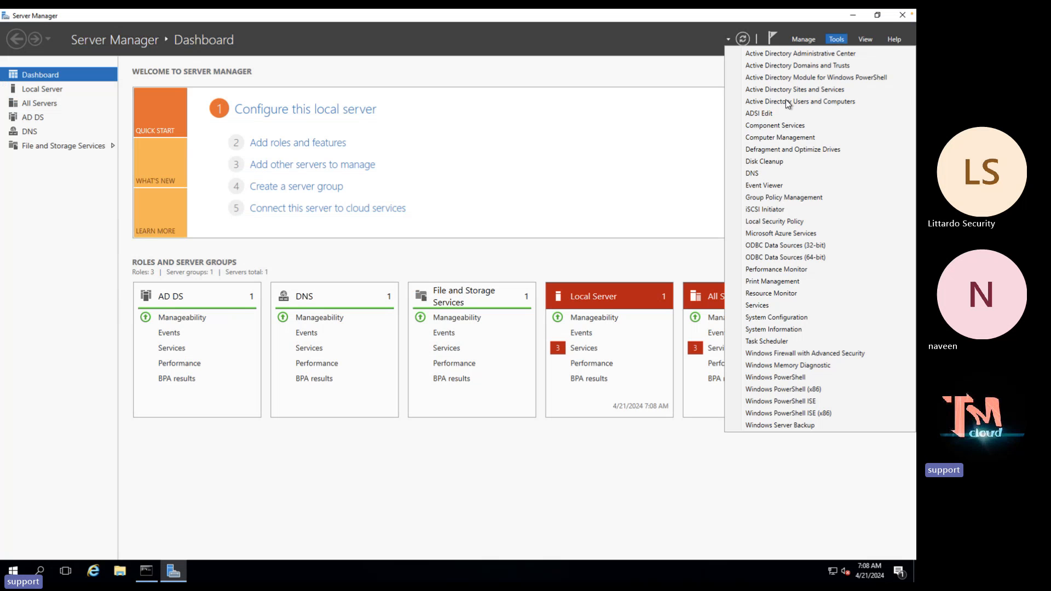
{"action": "left_click", "coordinate": [729, 110]}
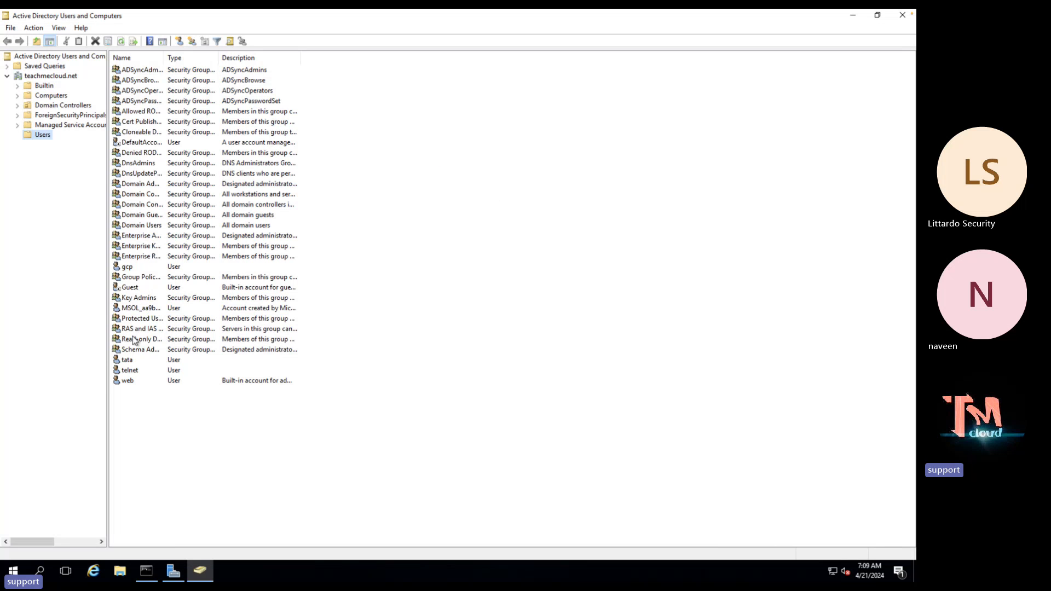
{"action": "left_click", "coordinate": [130, 267]}
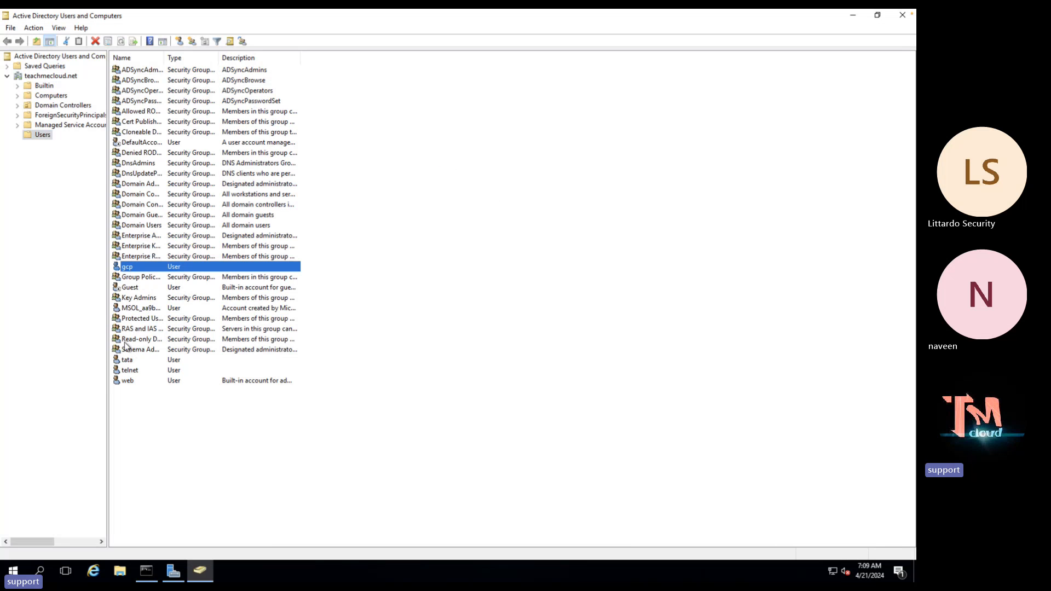
{"action": "left_click", "coordinate": [131, 370]}
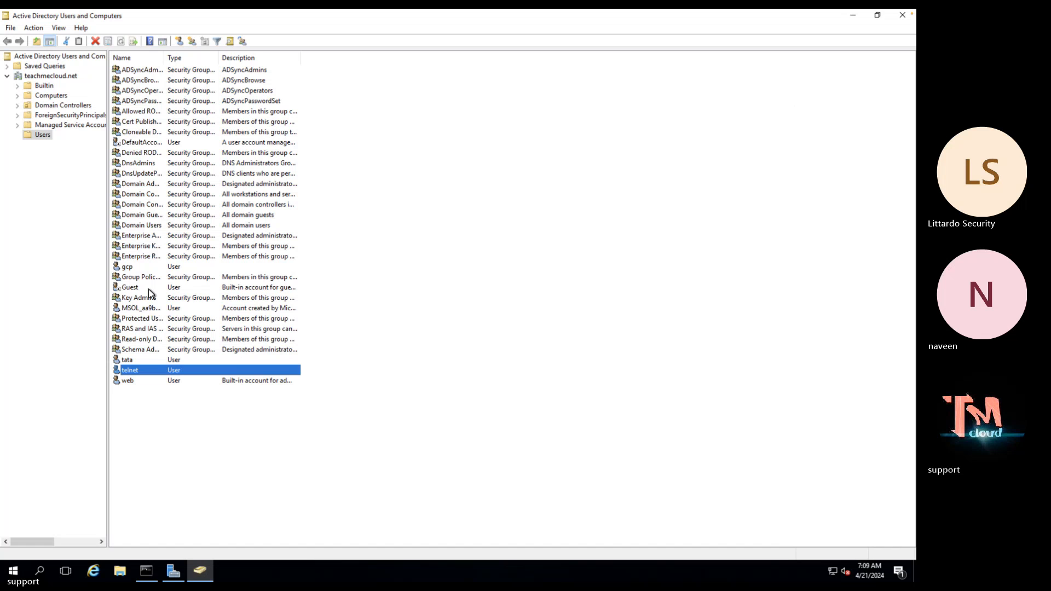
Open telnet's Member Of tab and widen the Name column to read its groups
{"action": "double_click", "coordinate": [131, 371]}
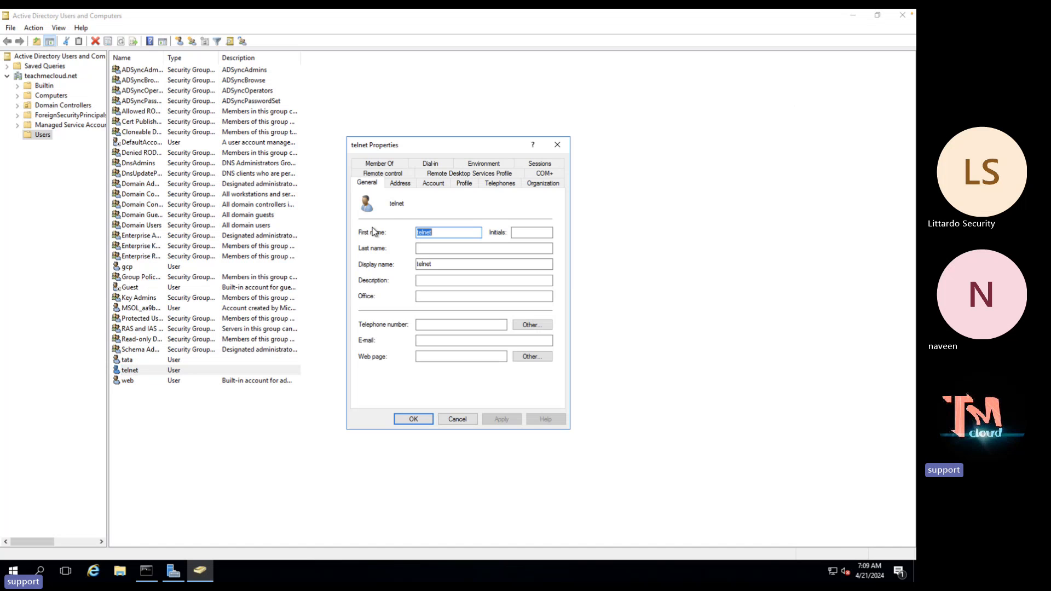
{"action": "left_click", "coordinate": [387, 165]}
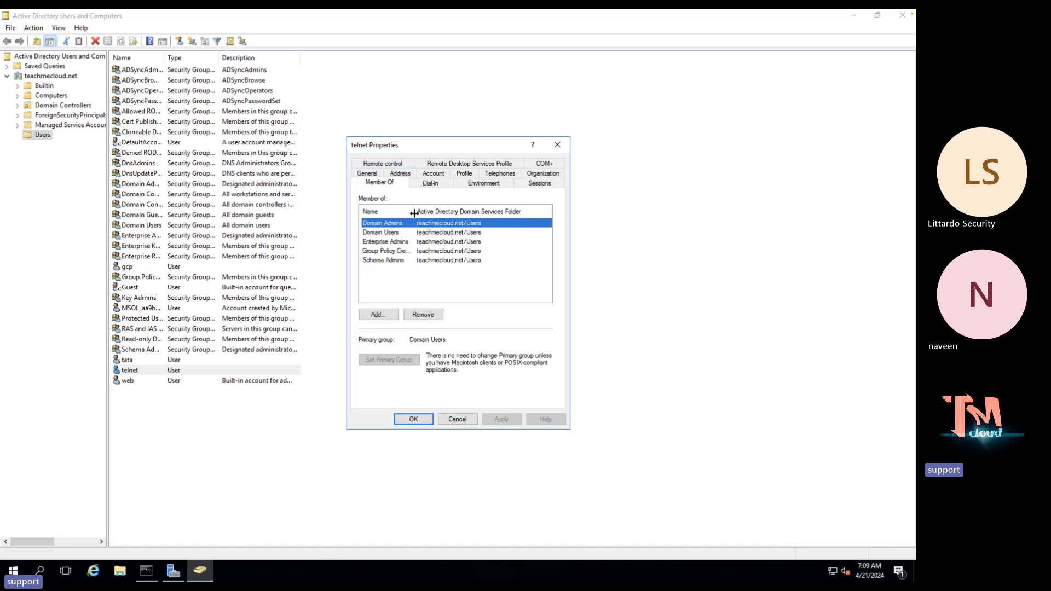
{"action": "left_click_drag", "start_coordinate": [415, 213], "coordinate": [477, 205]}
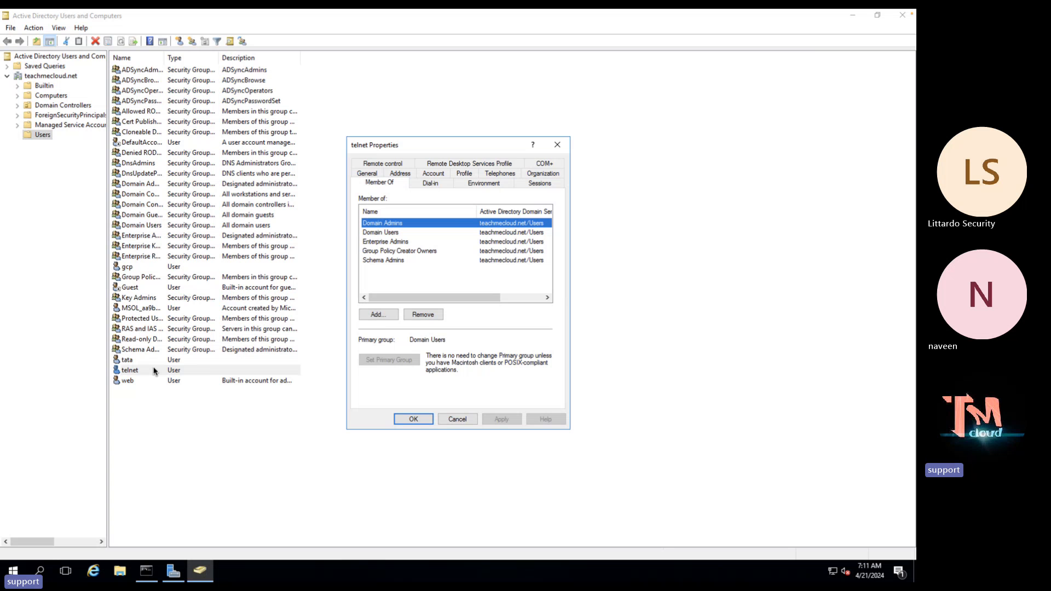
Search the portal for 'Azure AD' in a new Azure home tab
{"action": "key", "text": "ctrl+Left"}
{"action": "key", "text": "ctrl+Left"}
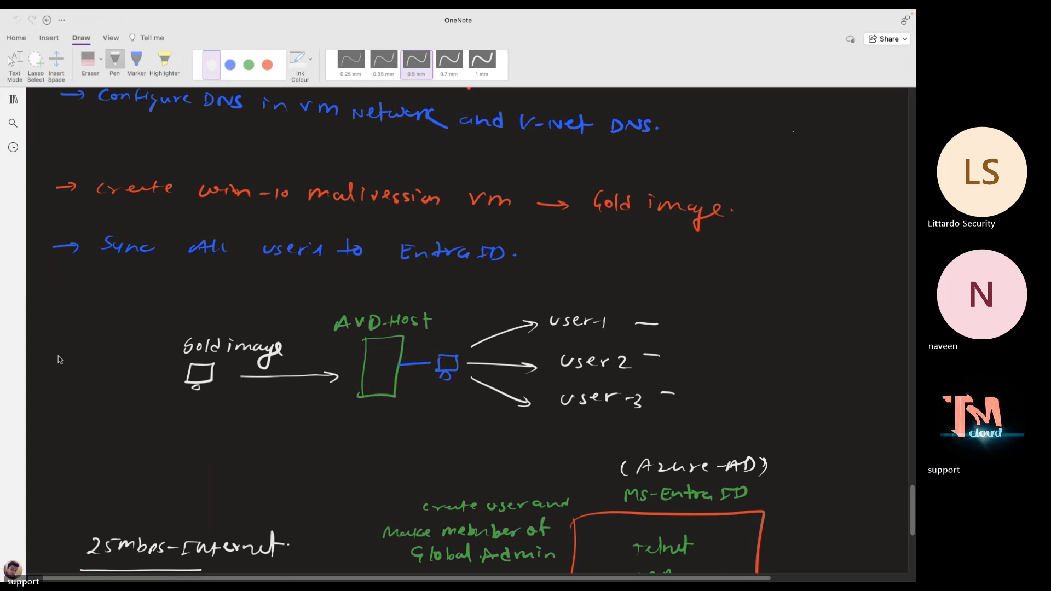
{"action": "key", "text": "ctrl+Right"}
{"action": "key", "text": "ctrl+Right"}
{"action": "key", "text": "ctrl+Right"}
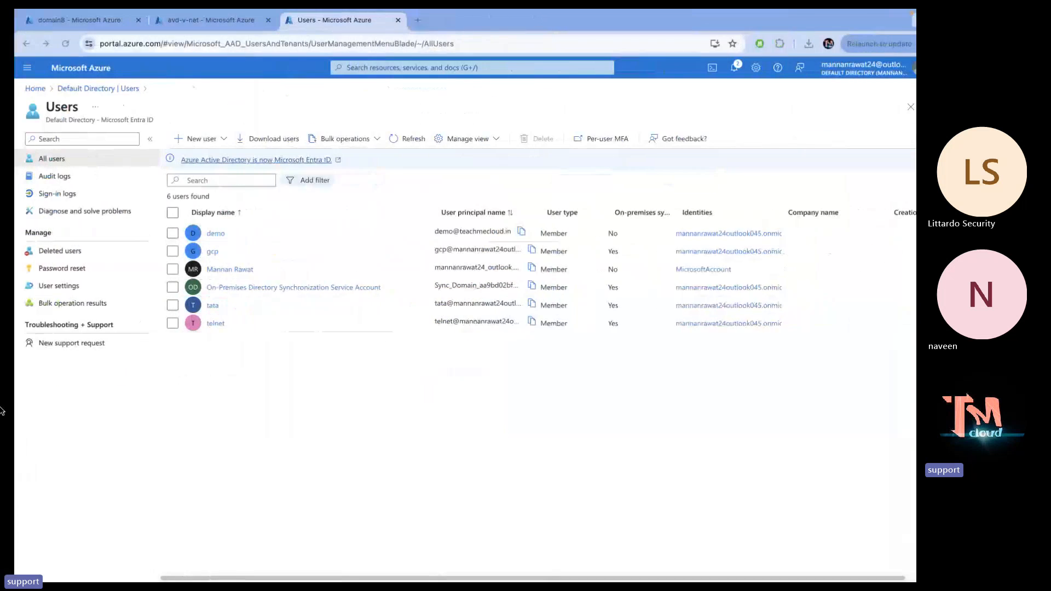
{"action": "left_click", "coordinate": [379, 67]}
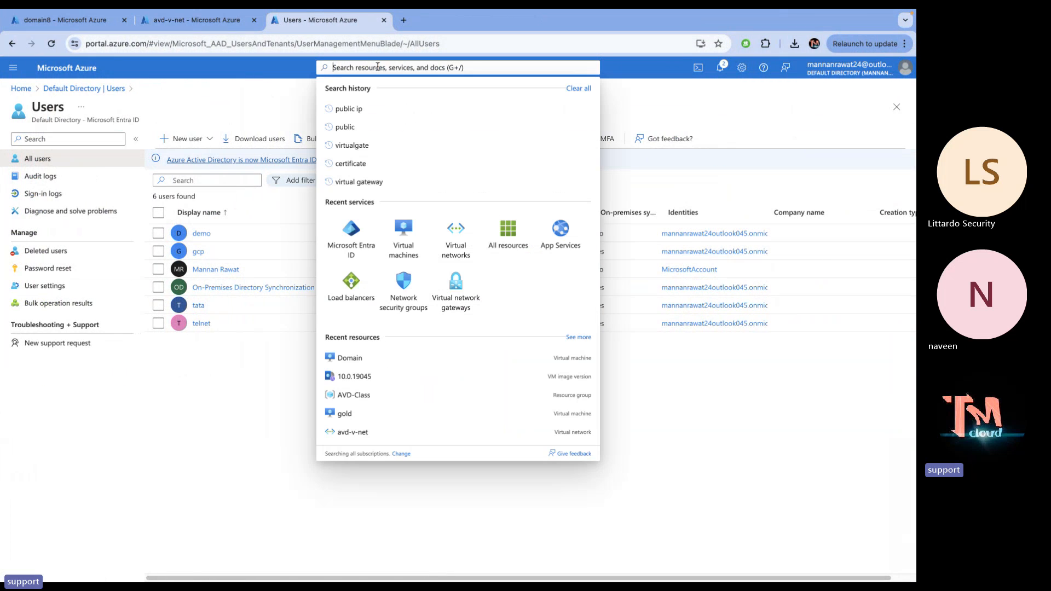
{"action": "right_click", "coordinate": [82, 71]}
{"action": "left_click", "coordinate": [107, 77]}
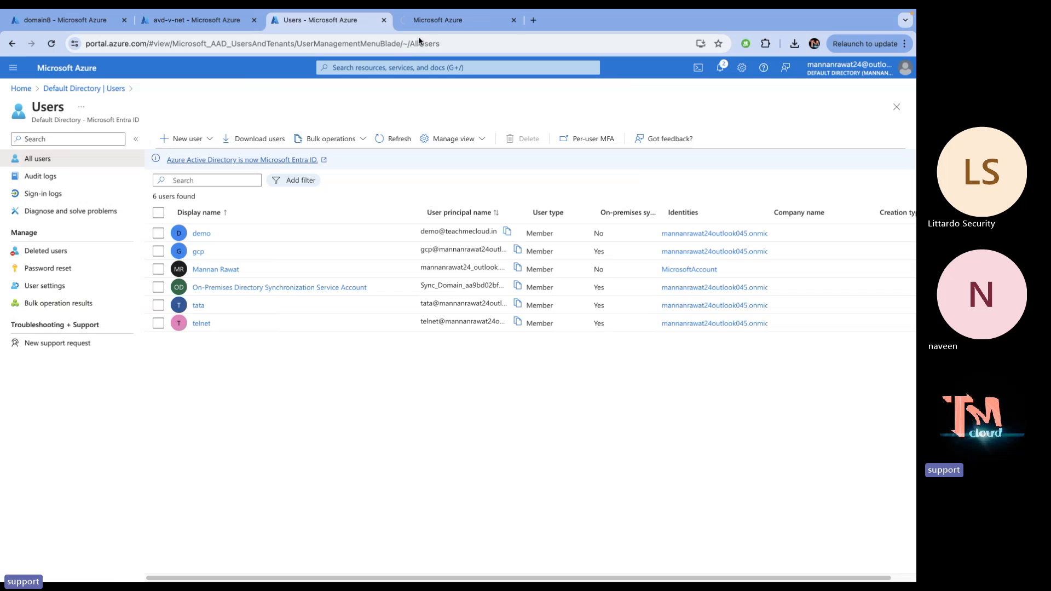
{"action": "left_click", "coordinate": [452, 19]}
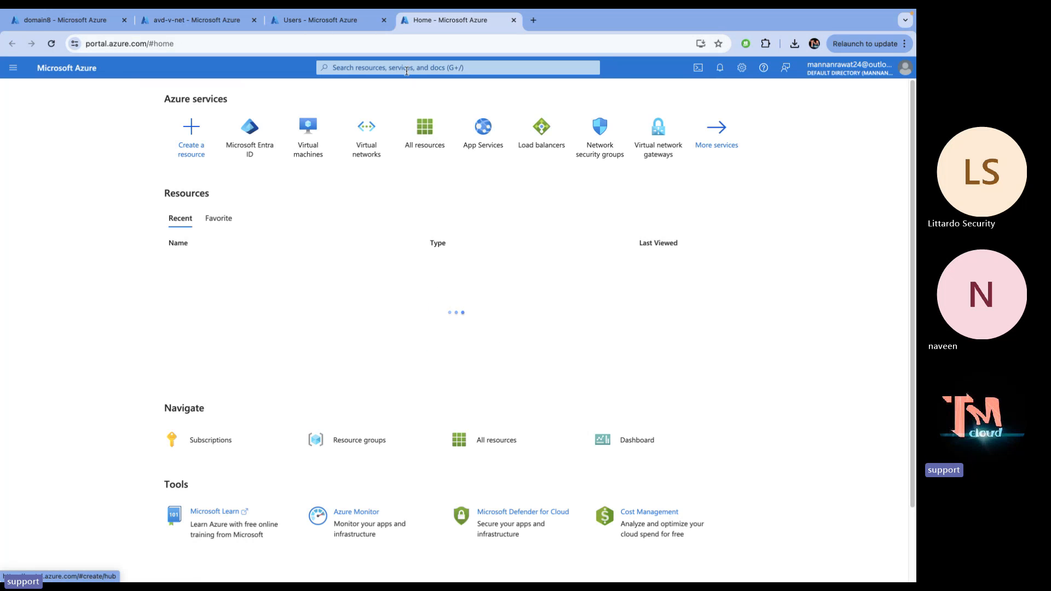
{"action": "left_click", "coordinate": [406, 70]}
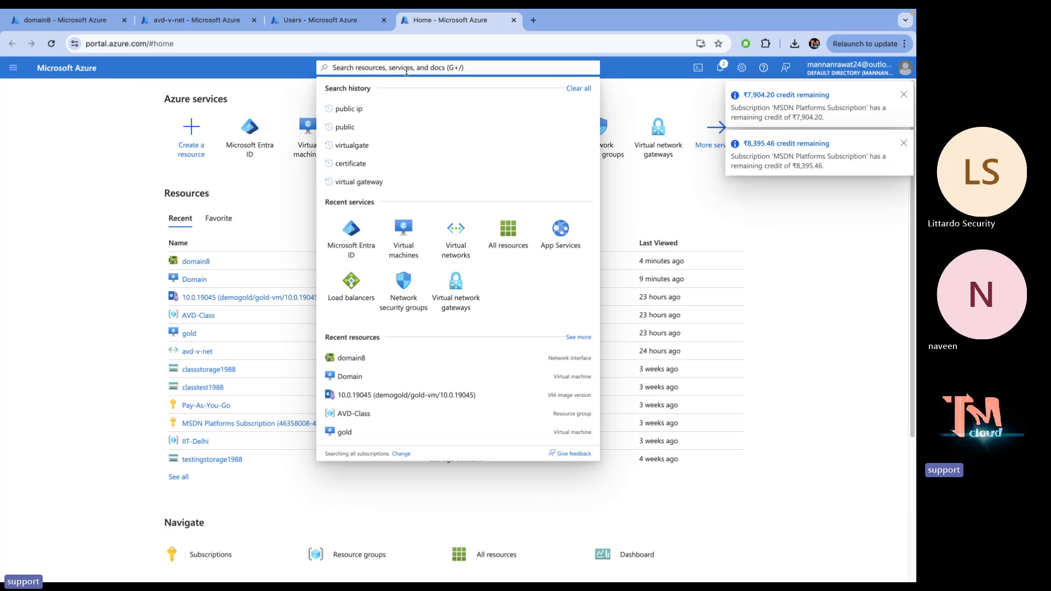
{"action": "type", "text": "Azure"}
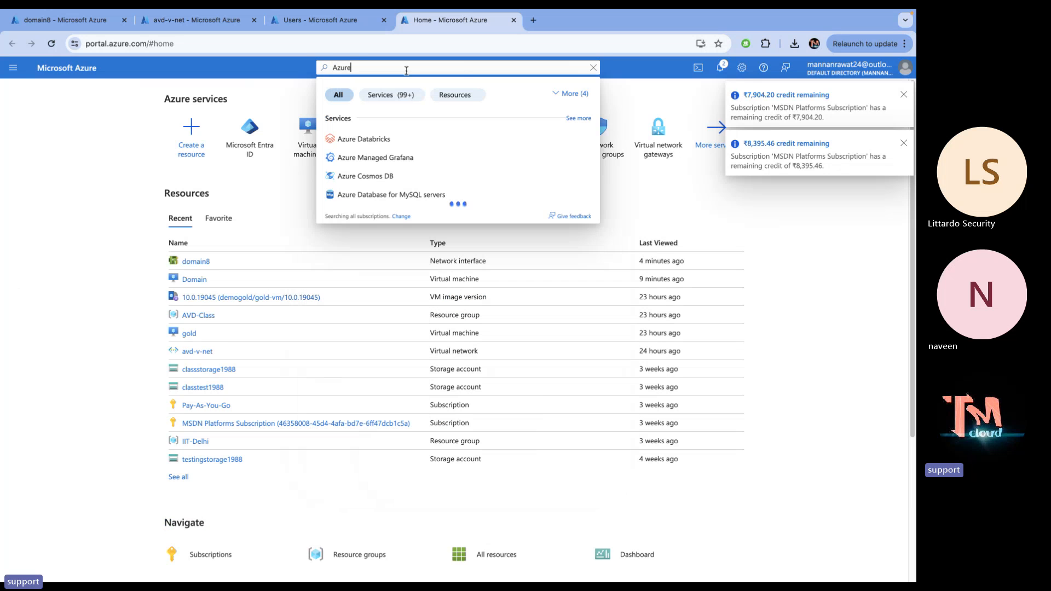
{"action": "type", "text": " AD"}
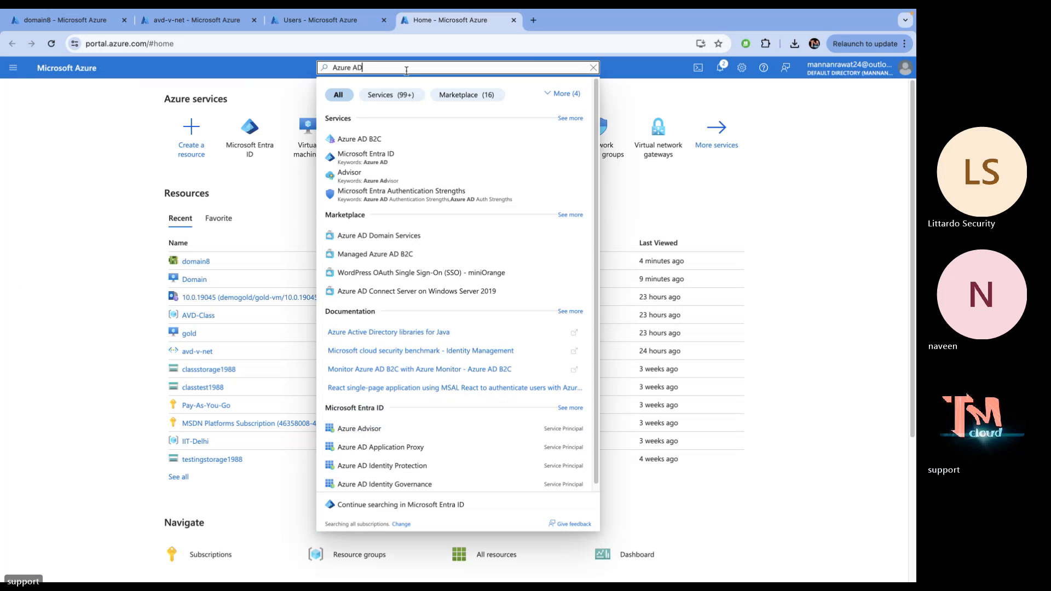
Open the Azure AD Domain Services Create page, then close that tab
{"action": "left_click", "coordinate": [387, 236]}
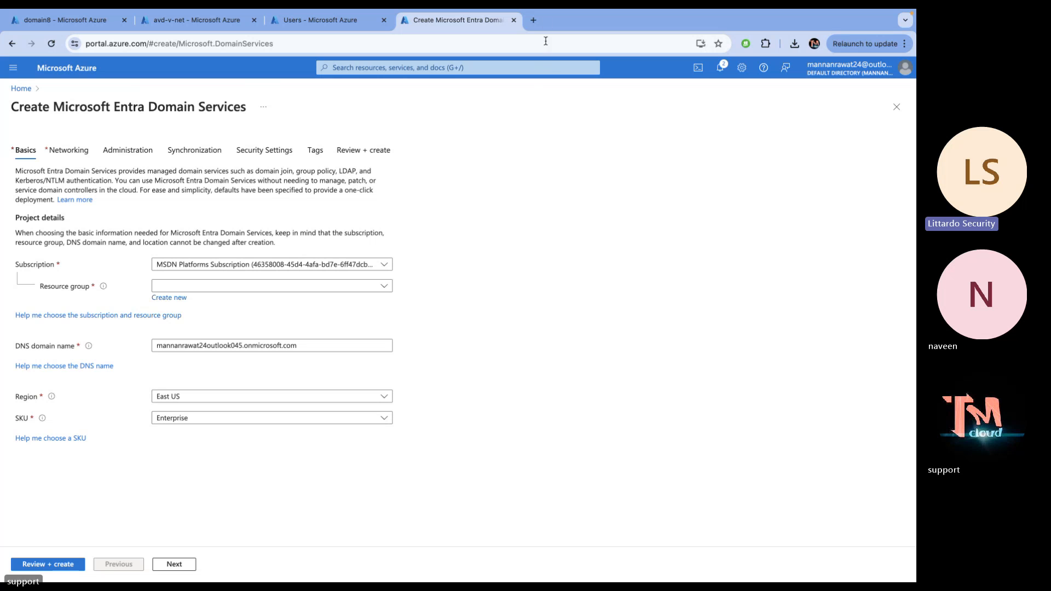
{"action": "left_click", "coordinate": [514, 20]}
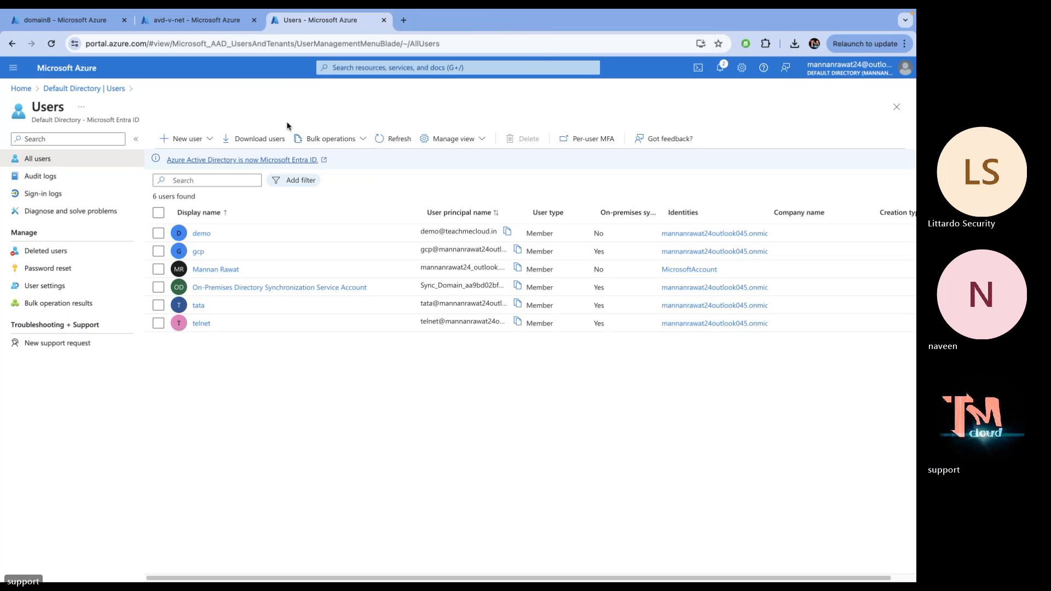
Leave Remote Desktop full screen and close the XP-Pen tablet settings window
{"action": "key", "text": "ctrl+Right"}
{"action": "key", "text": "ctrl+Right"}
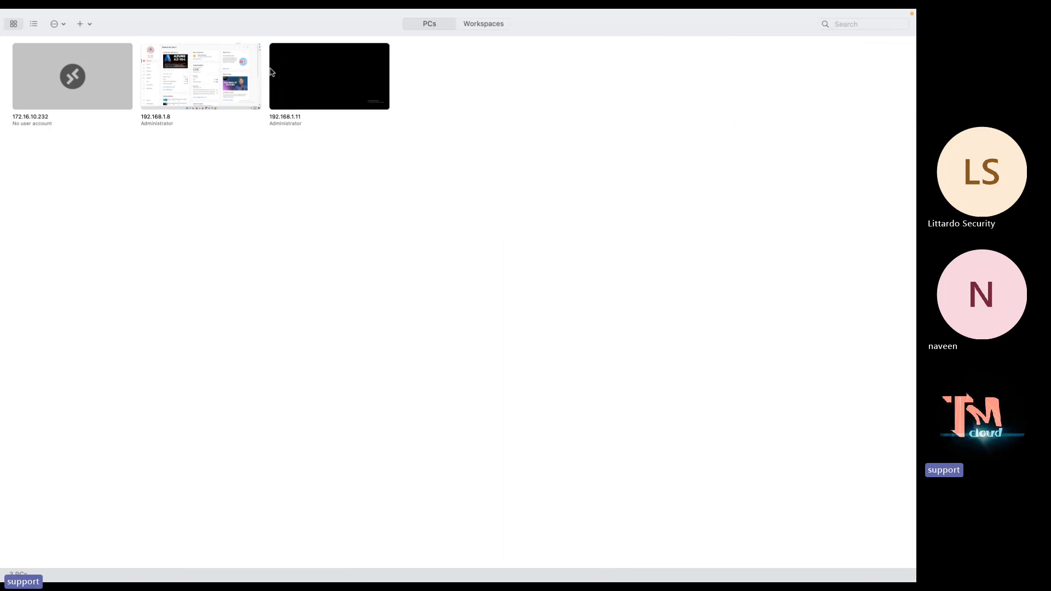
{"action": "mouse_move", "coordinate": [15, 10]}
{"action": "left_click", "coordinate": [8, 30]}
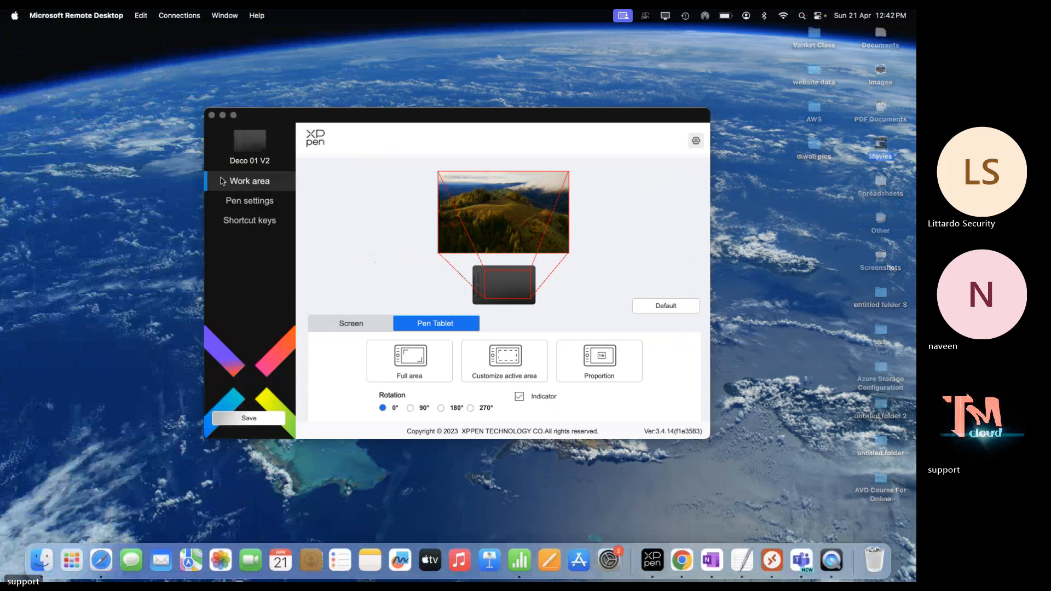
{"action": "left_click", "coordinate": [211, 115]}
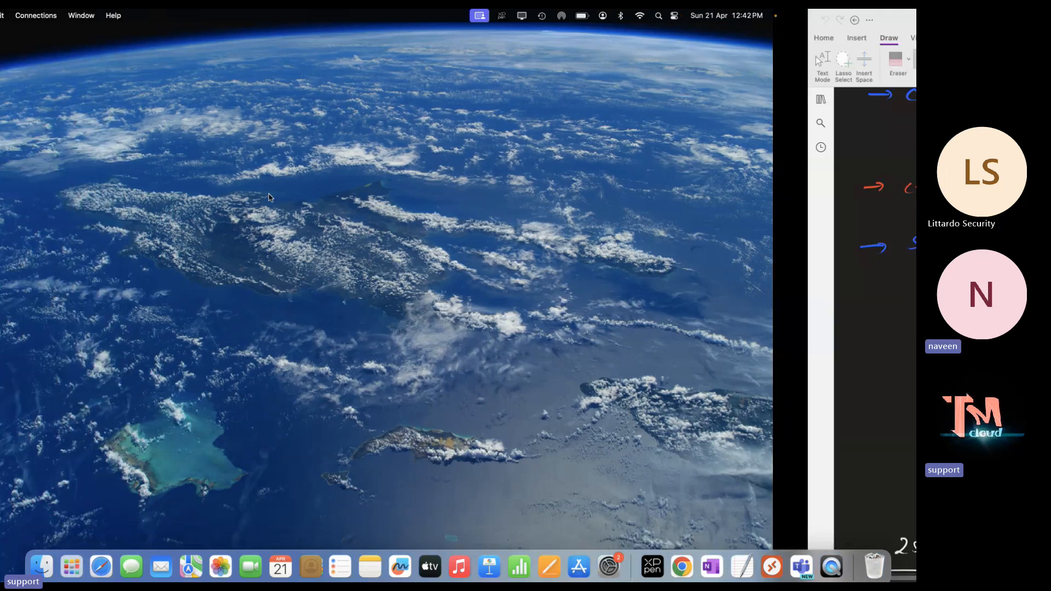
Cancel the telnet Properties dialog in the remote session and return to the OneNote notes
{"action": "key", "text": "ctrl+Right"}
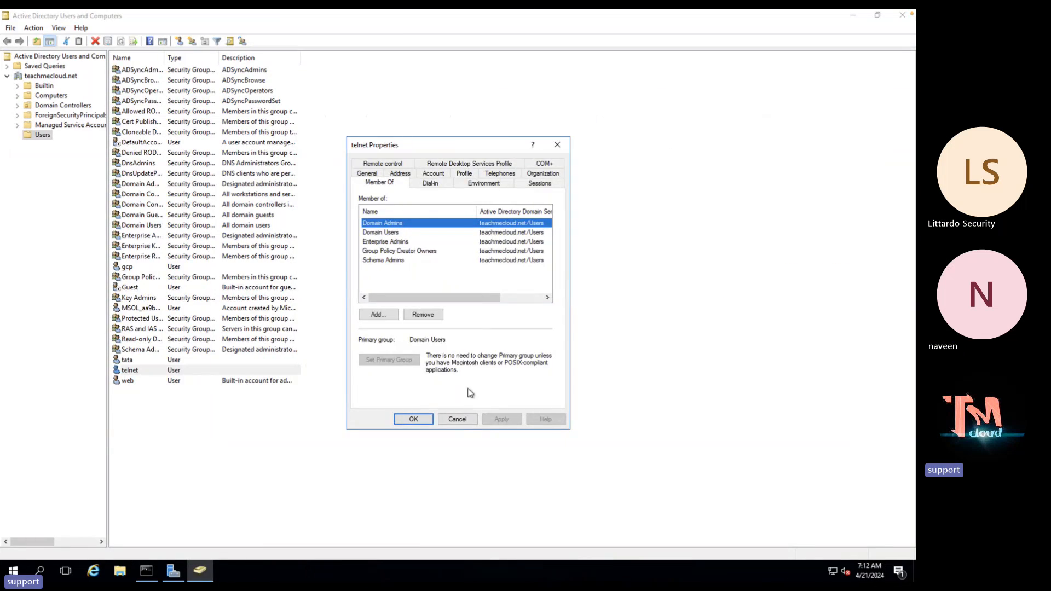
{"action": "left_click", "coordinate": [458, 420]}
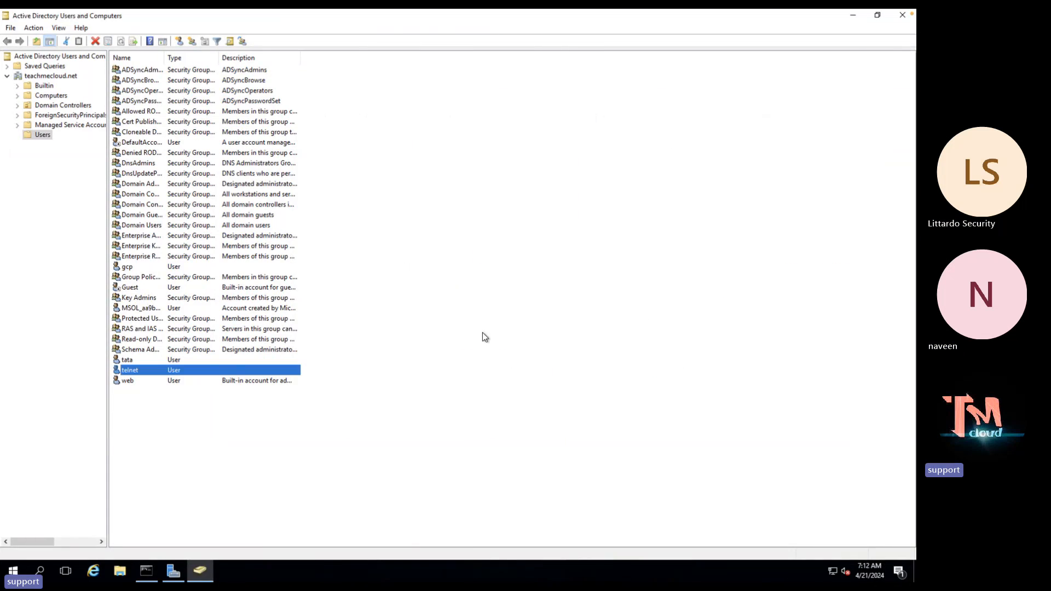
{"action": "key", "text": "ctrl+Left"}
{"action": "key", "text": "ctrl+Left"}
Bring the Azure portal browser back and open the portal Home in a new tab
{"action": "key", "text": "ctrl+Right"}
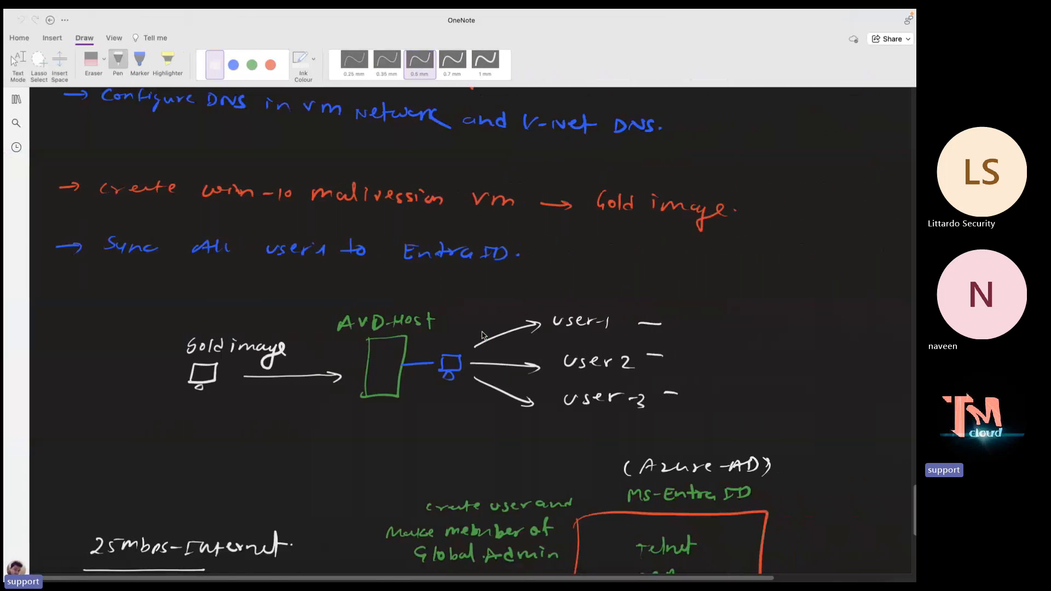
{"action": "key", "text": "ctrl+Right"}
{"action": "key", "text": "ctrl+Right"}
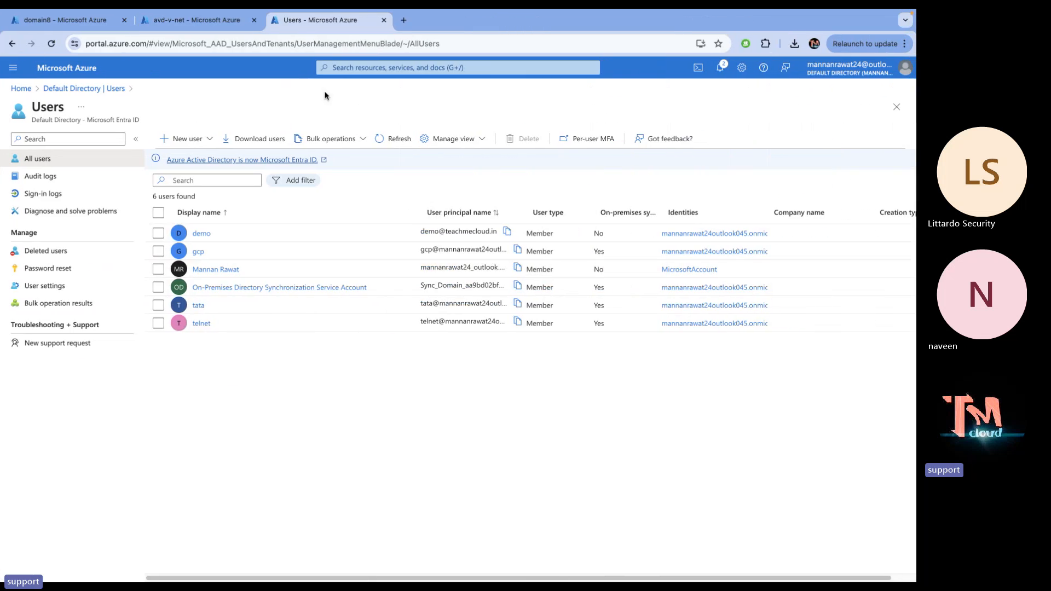
{"action": "left_click", "coordinate": [403, 19]}
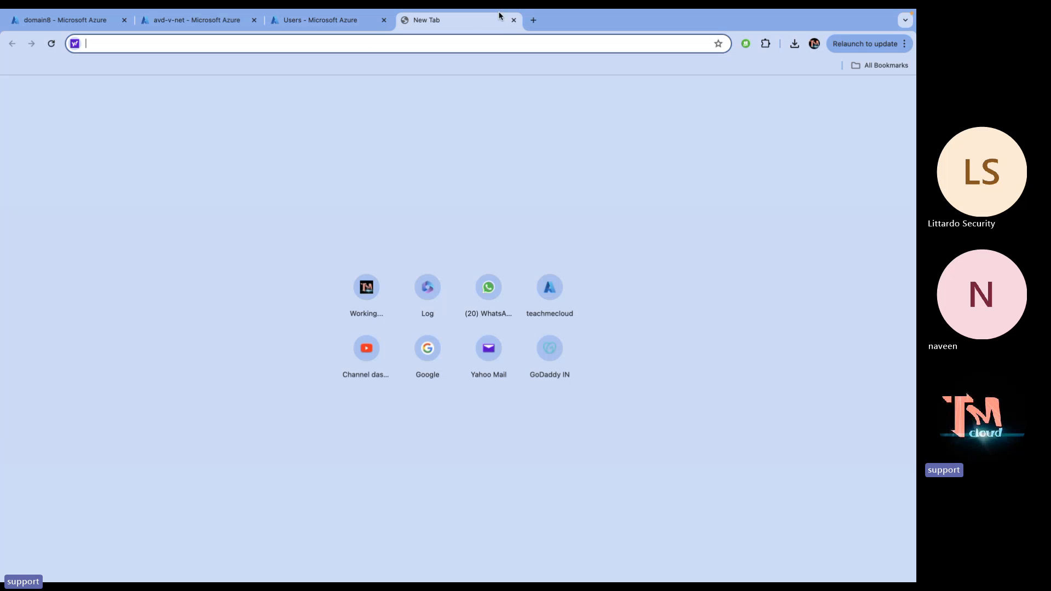
{"action": "left_click", "coordinate": [514, 20]}
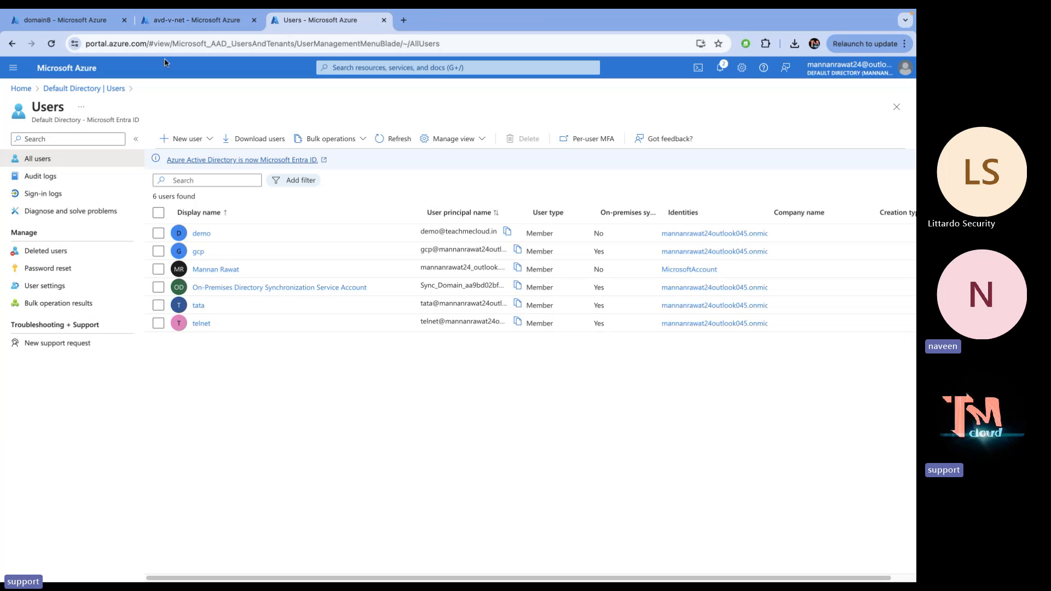
{"action": "left_click", "coordinate": [191, 15]}
{"action": "left_click", "coordinate": [79, 20]}
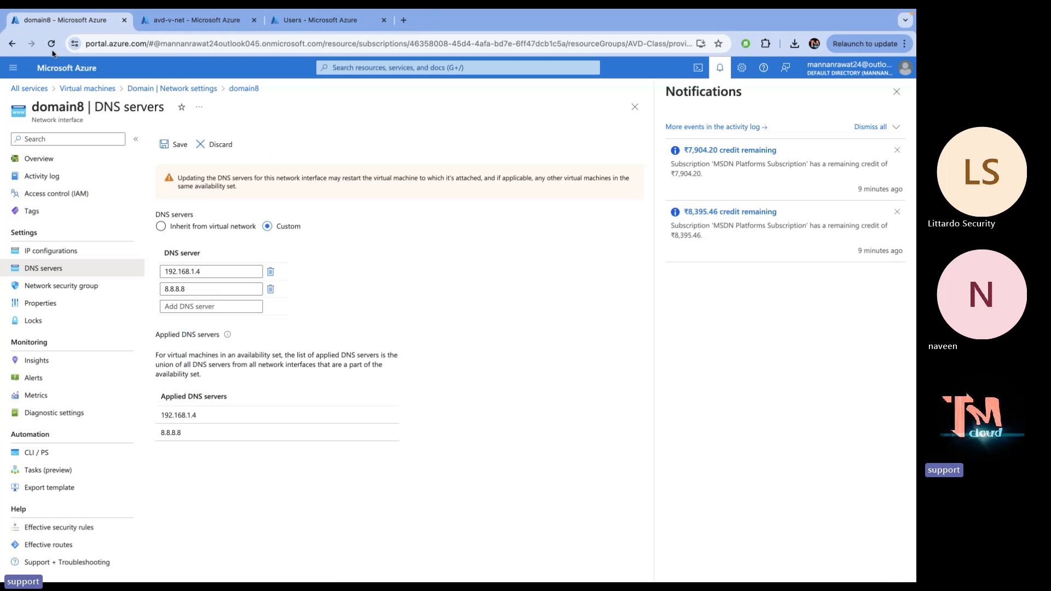
{"action": "right_click", "coordinate": [57, 72]}
{"action": "left_click", "coordinate": [97, 75]}
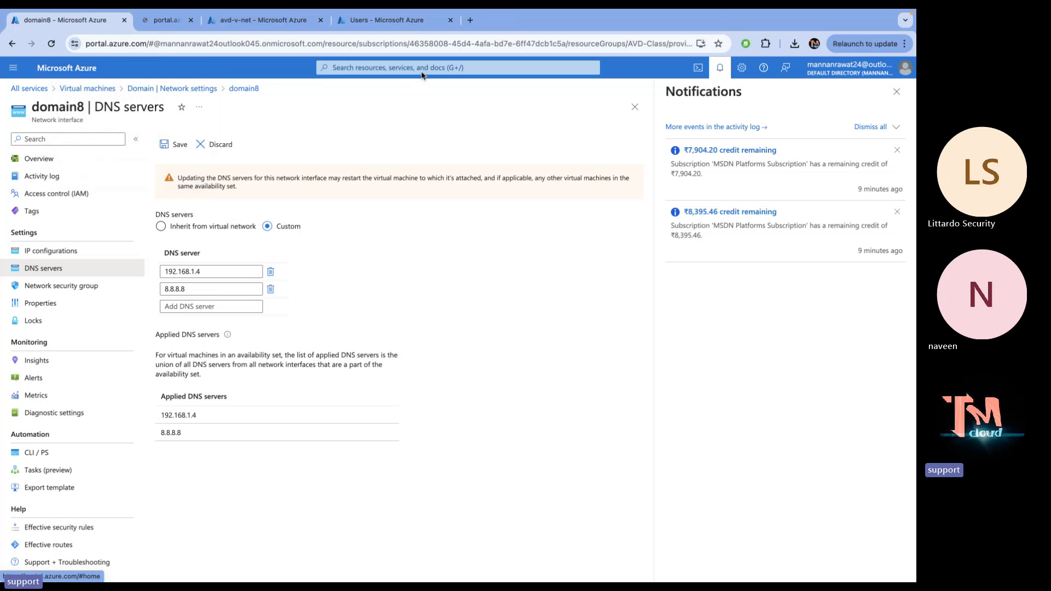
{"action": "left_click", "coordinate": [212, 20]}
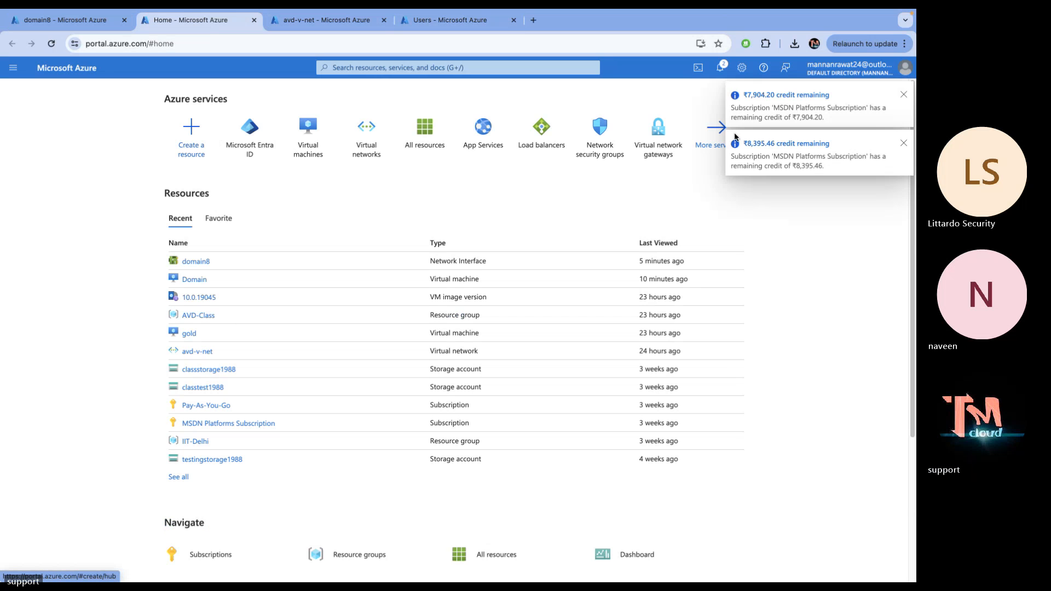
Open the Azure Marketplace from More services > General
{"action": "left_click", "coordinate": [717, 145]}
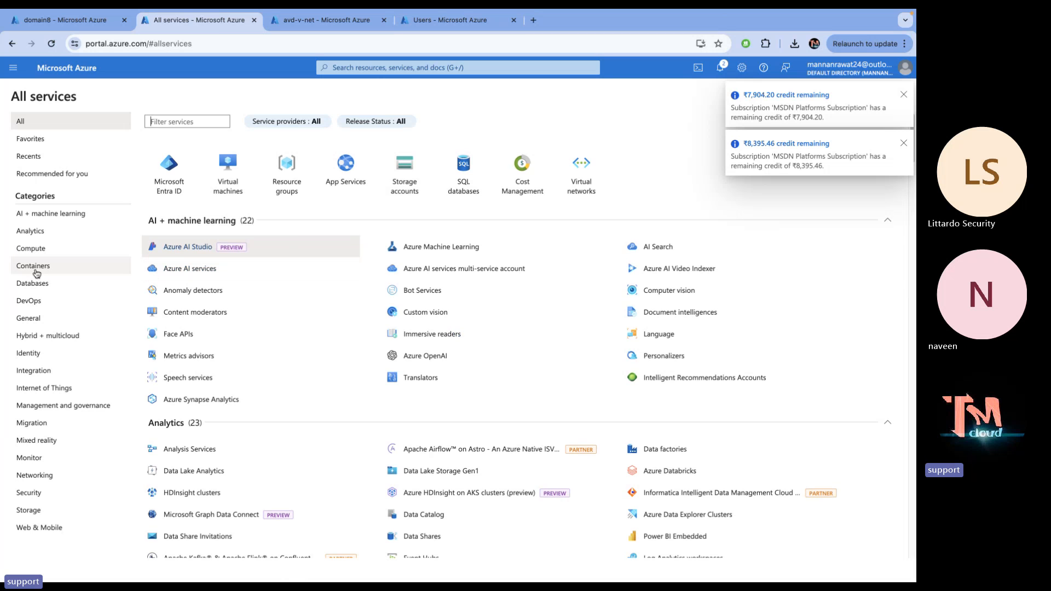
{"action": "left_click", "coordinate": [37, 318]}
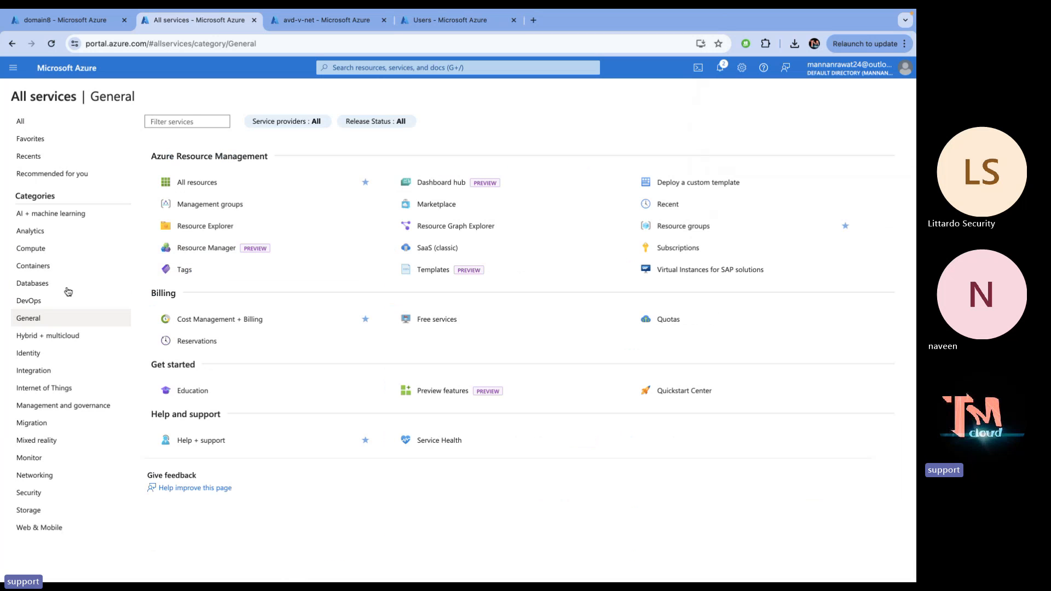
{"action": "mouse_move", "coordinate": [237, 220]}
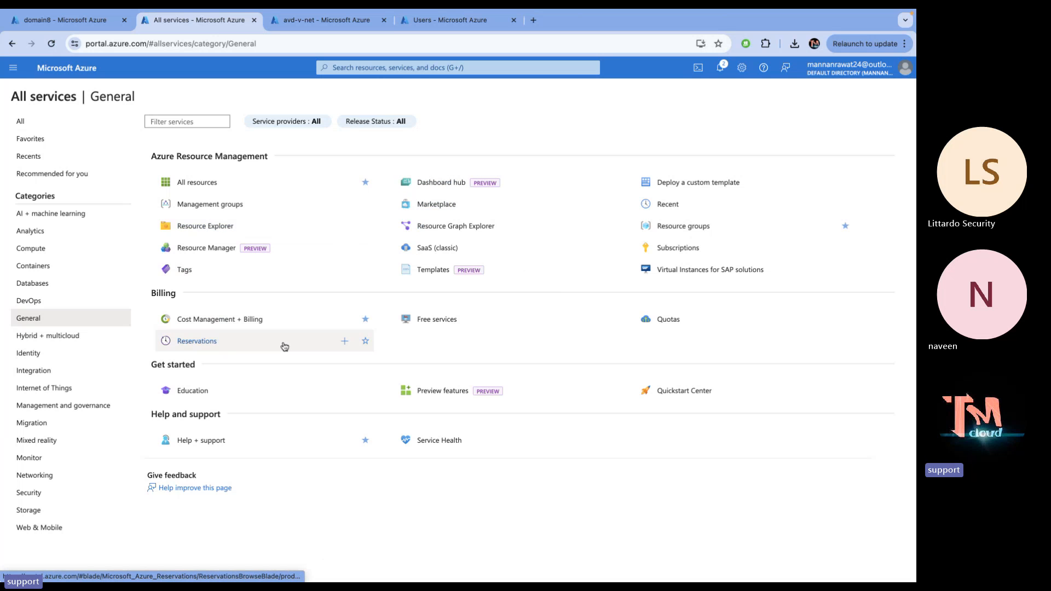
{"action": "left_click", "coordinate": [464, 210]}
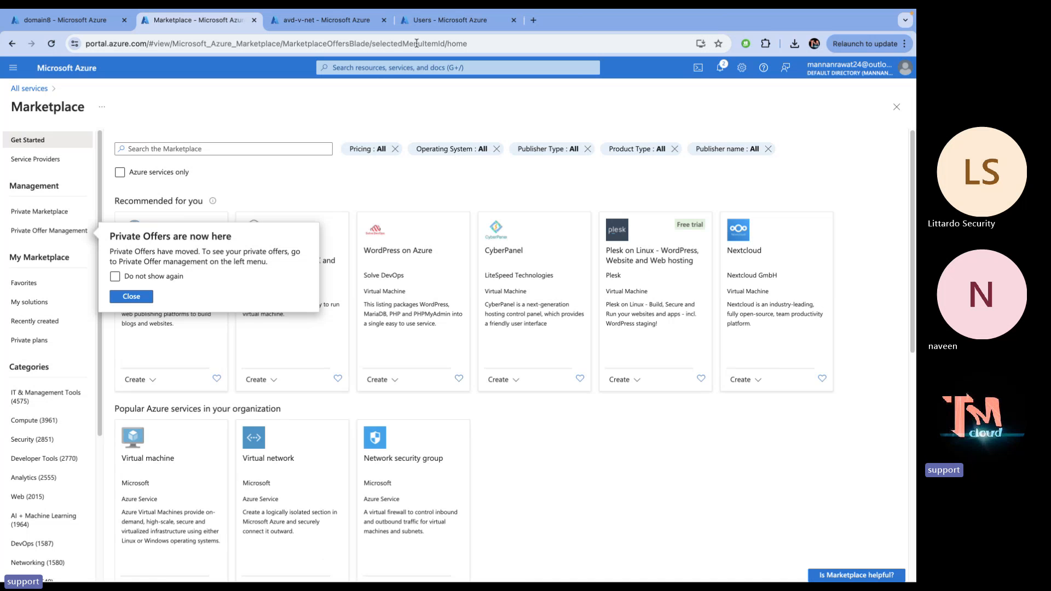
Dismiss the Private Offers notice and filter the Marketplace to the Compute category
{"action": "left_click", "coordinate": [316, 101]}
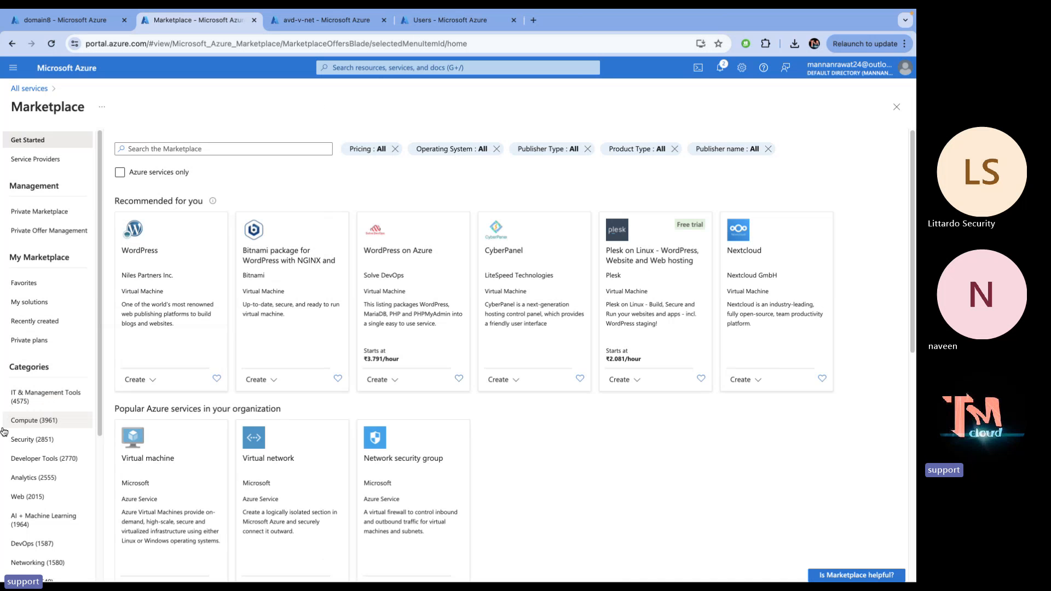
{"action": "scroll", "coordinate": [4, 427], "scroll_direction": "down", "scroll_amount": 1}
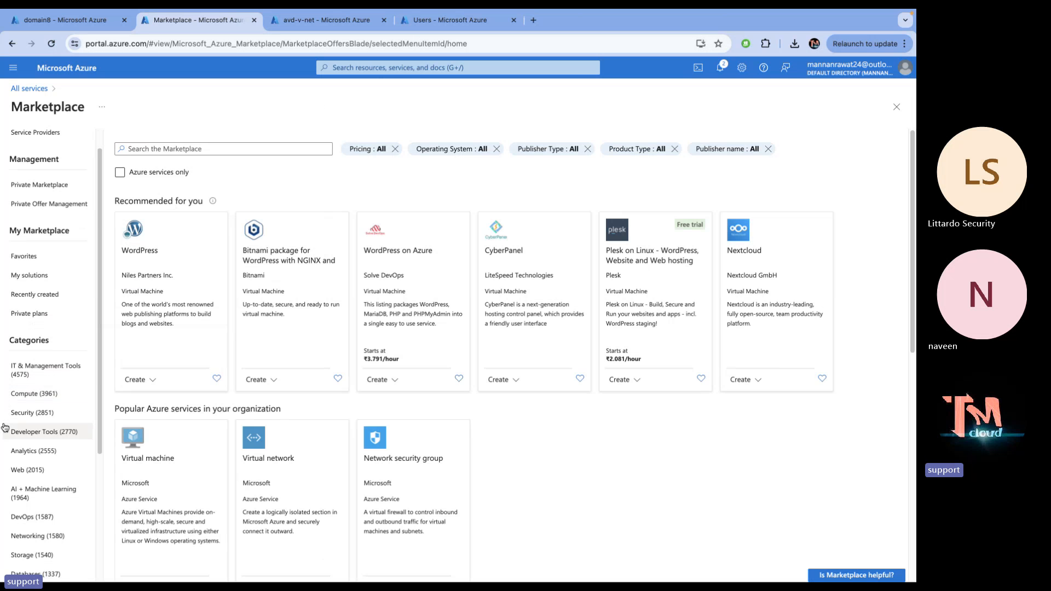
{"action": "left_click", "coordinate": [30, 394]}
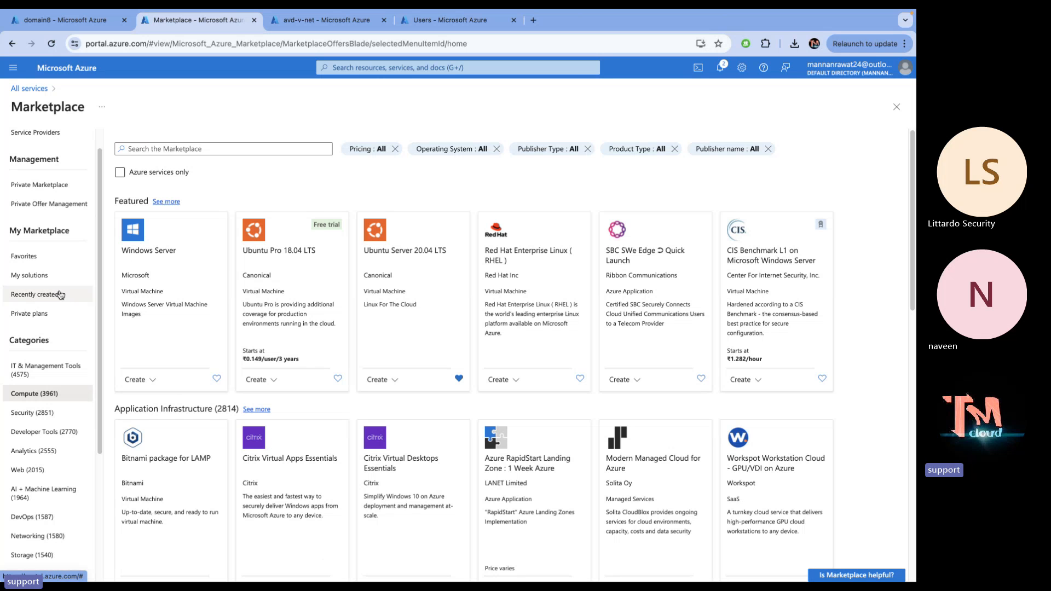
{"action": "scroll", "coordinate": [60, 294], "scroll_direction": "down", "scroll_amount": 3}
{"action": "scroll", "coordinate": [60, 295], "scroll_direction": "up", "scroll_amount": 4}
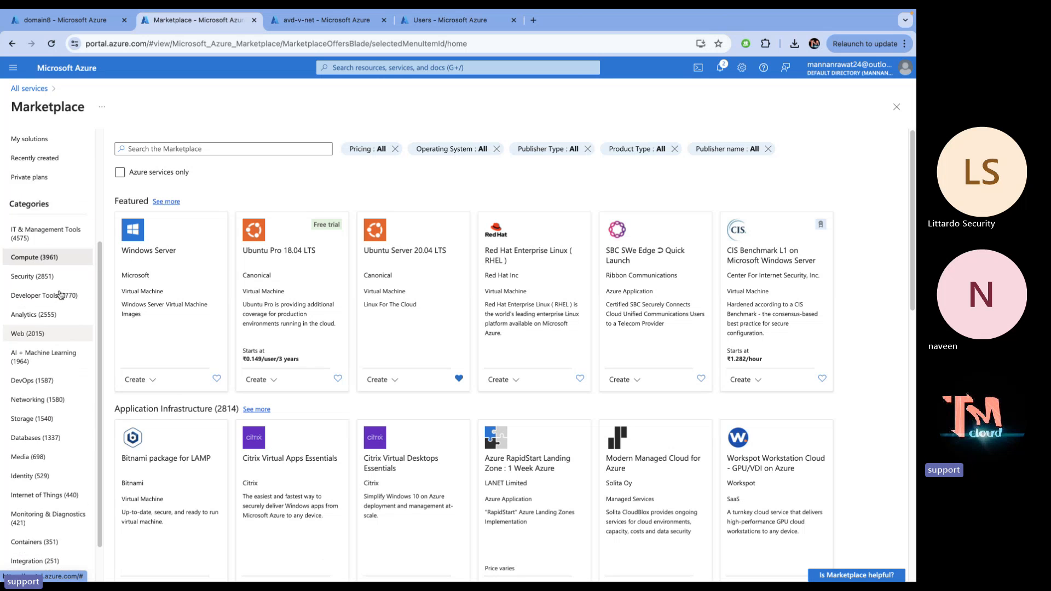
{"action": "left_click", "coordinate": [384, 70]}
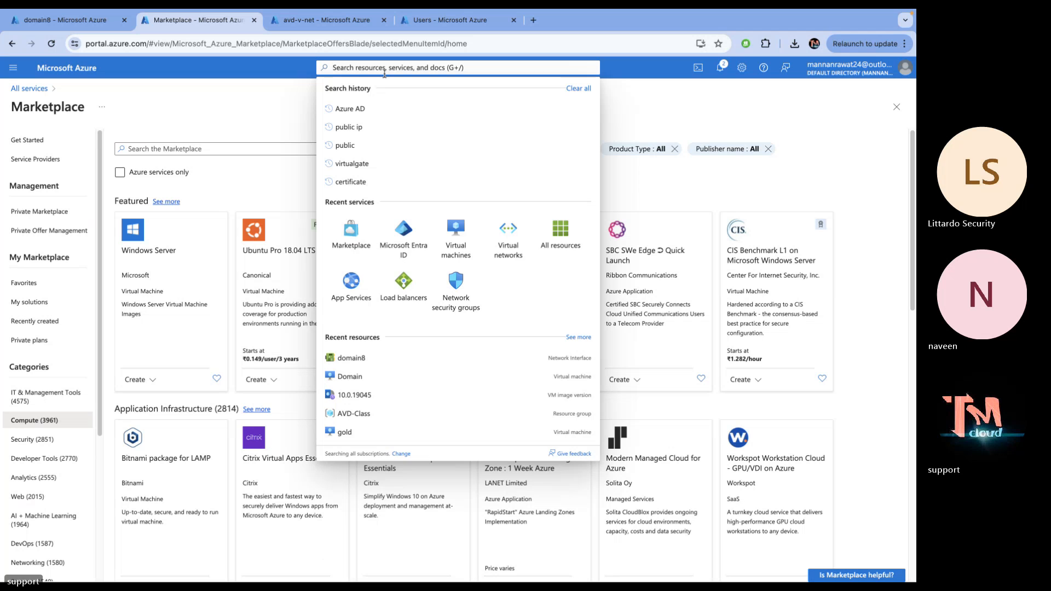
Search 'image' to view the Images list, then open the gold virtual machine from recent resources
{"action": "type", "text": "i"}
{"action": "key", "text": "BackSpace"}
{"action": "type", "text": "image"}
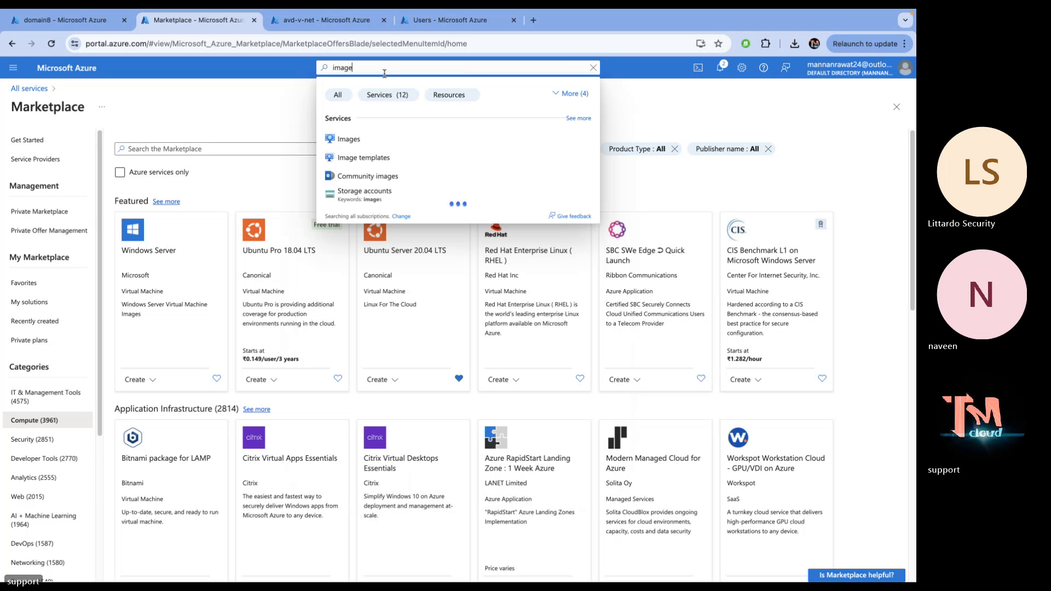
{"action": "left_click", "coordinate": [363, 143]}
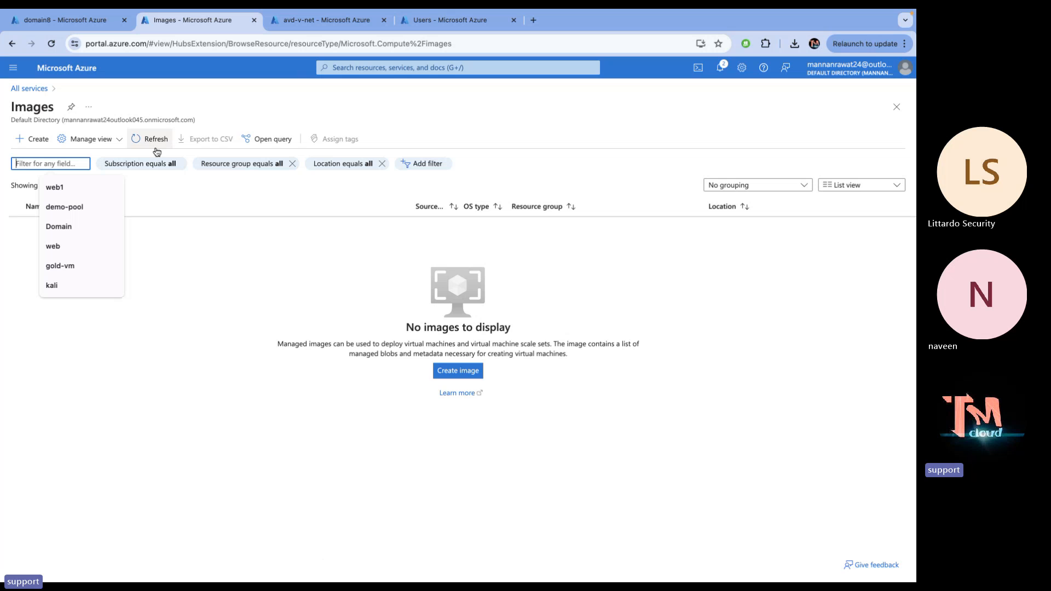
{"action": "left_click", "coordinate": [372, 119]}
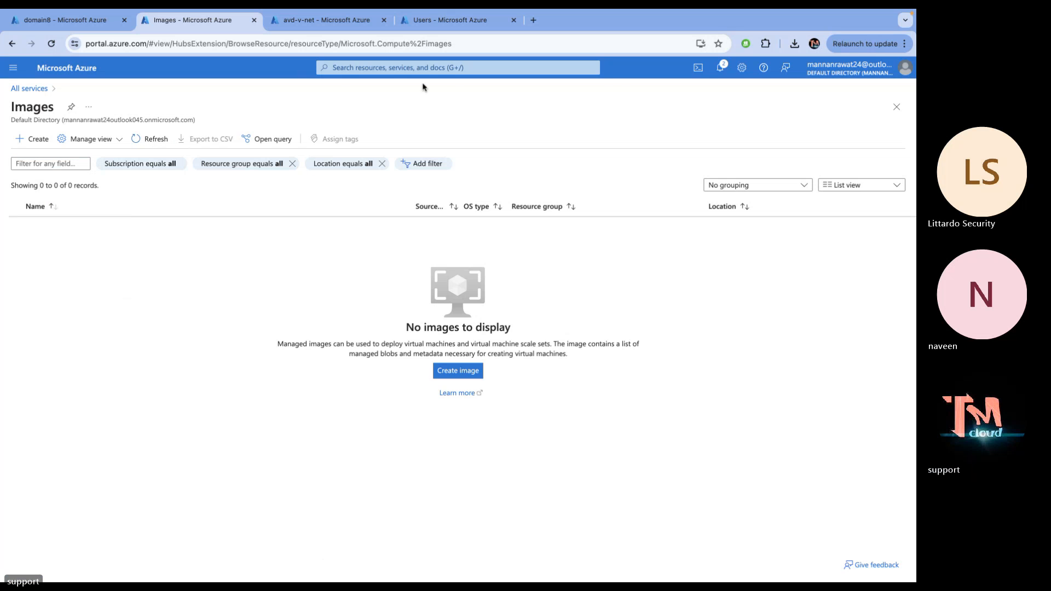
{"action": "left_click", "coordinate": [447, 68]}
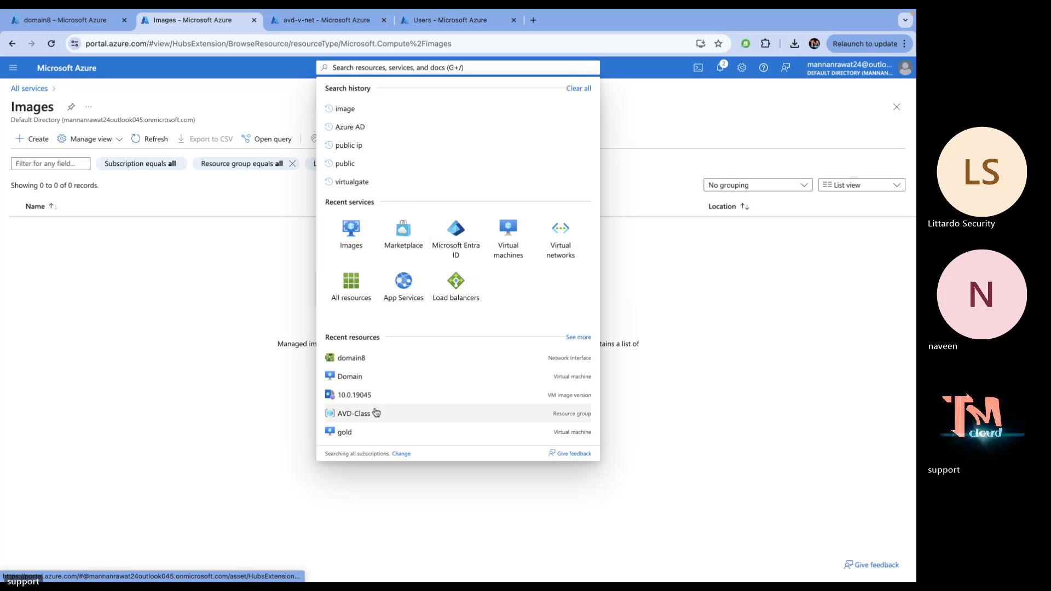
{"action": "left_click", "coordinate": [345, 431]}
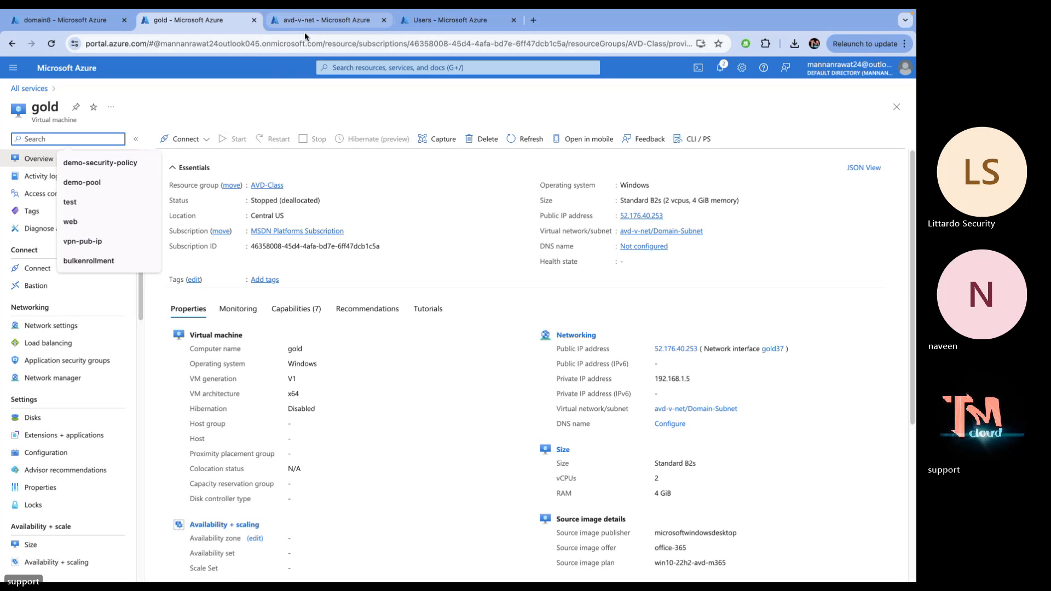
Search 'share image' and open the Image templates list
{"action": "left_click", "coordinate": [360, 64]}
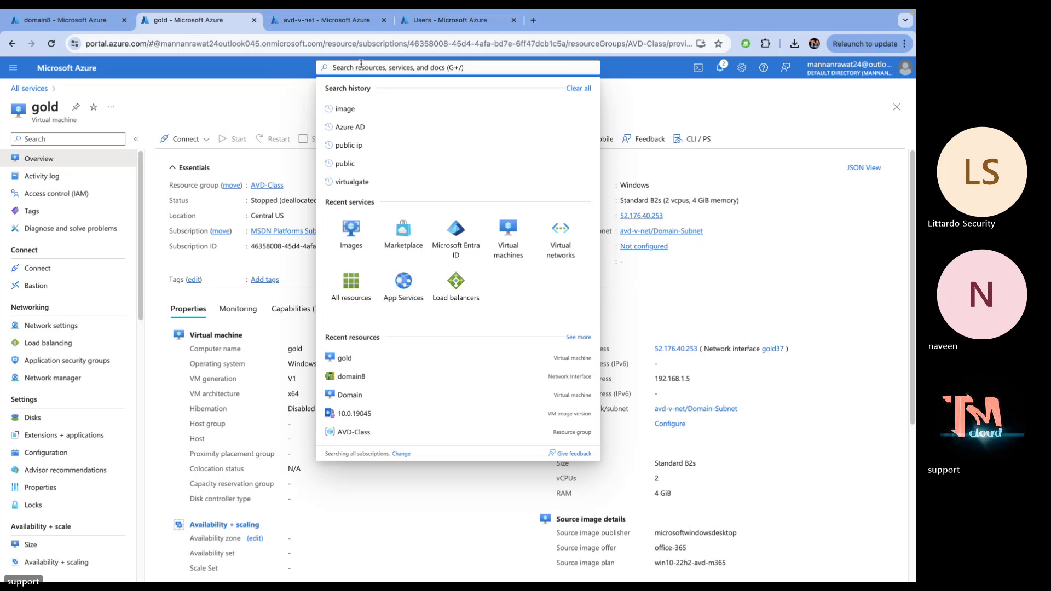
{"action": "type", "text": "share"}
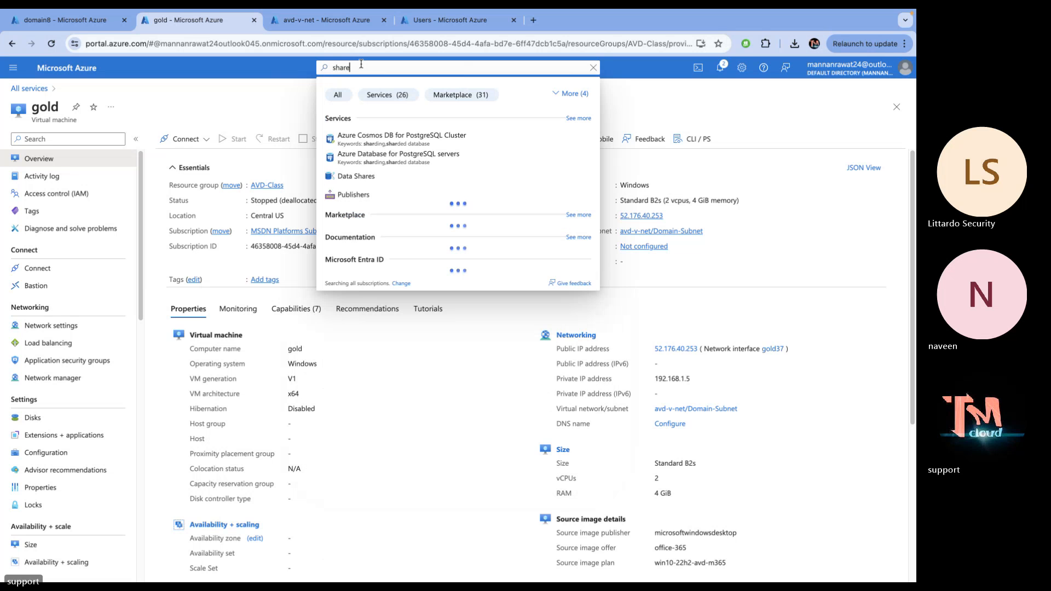
{"action": "type", "text": " image"}
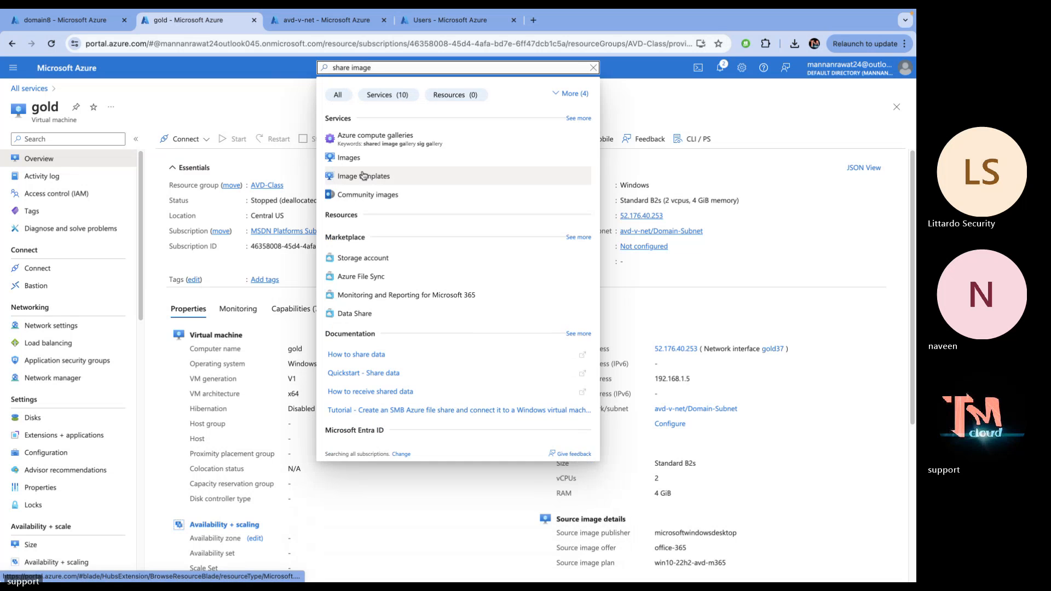
{"action": "left_click", "coordinate": [362, 176]}
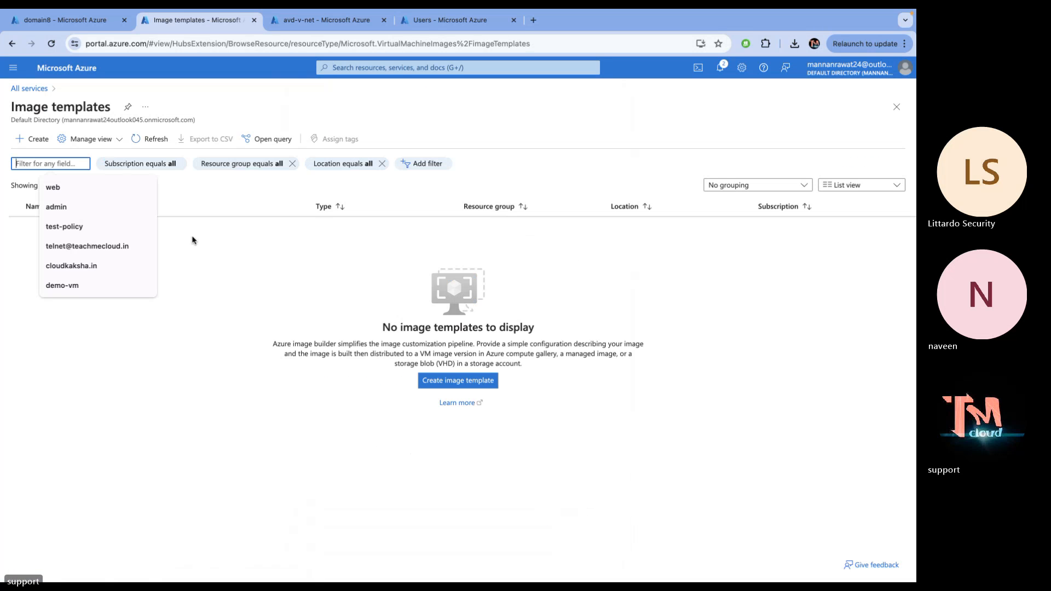
{"action": "left_click", "coordinate": [214, 244]}
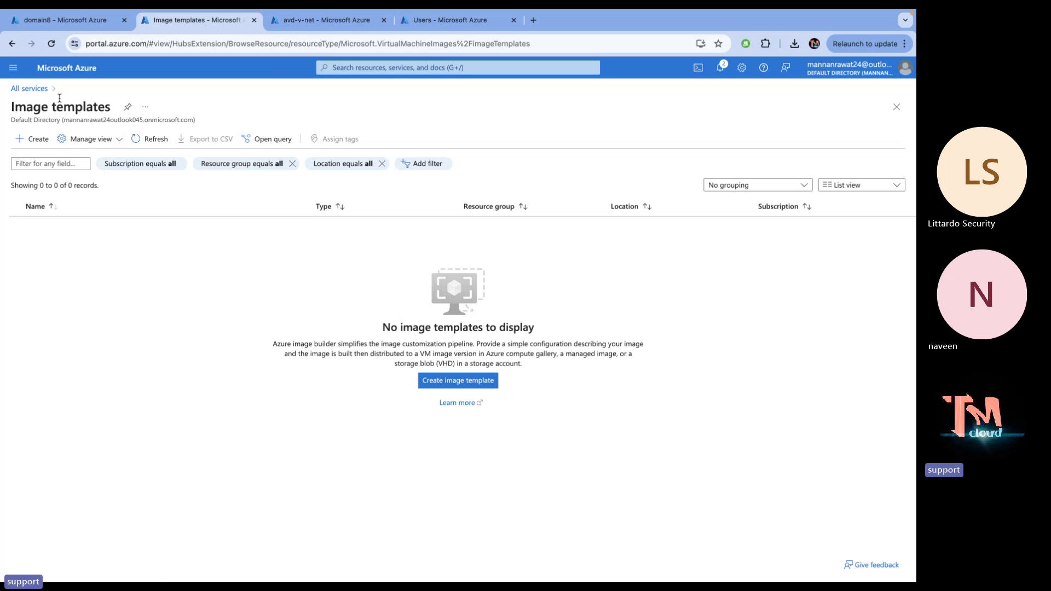
Open the Marketplace and look through the Private Marketplace and recently created items
{"action": "left_click", "coordinate": [30, 89]}
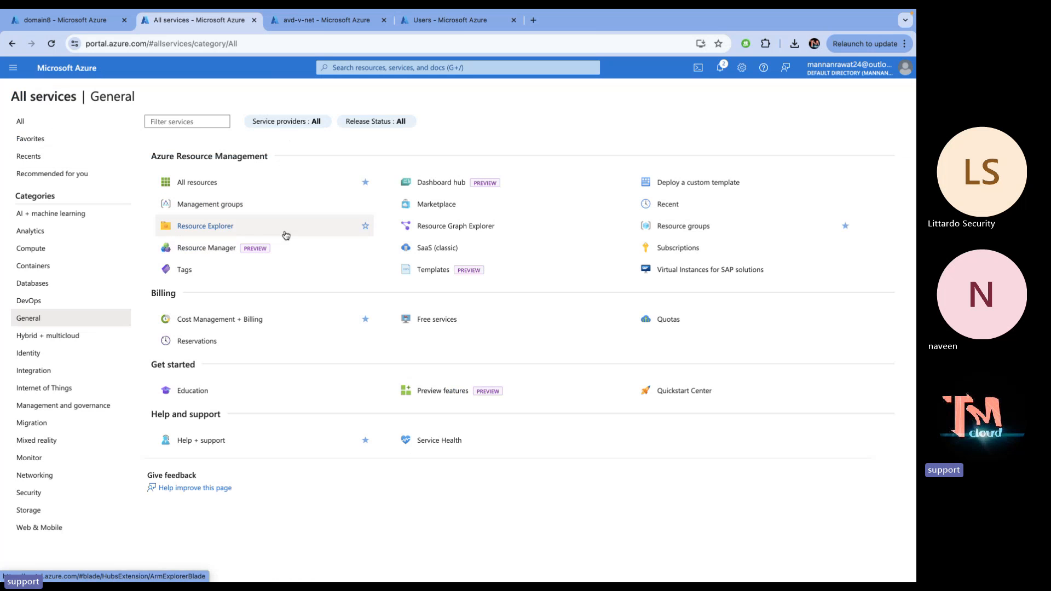
{"action": "left_click", "coordinate": [449, 205]}
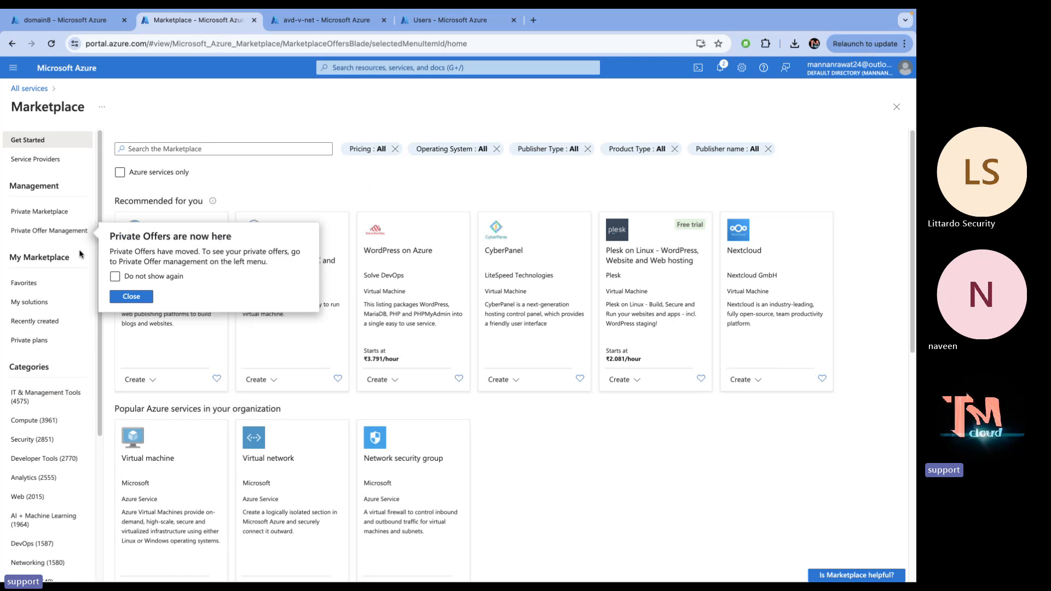
{"action": "left_click", "coordinate": [42, 214]}
{"action": "left_click", "coordinate": [42, 215]}
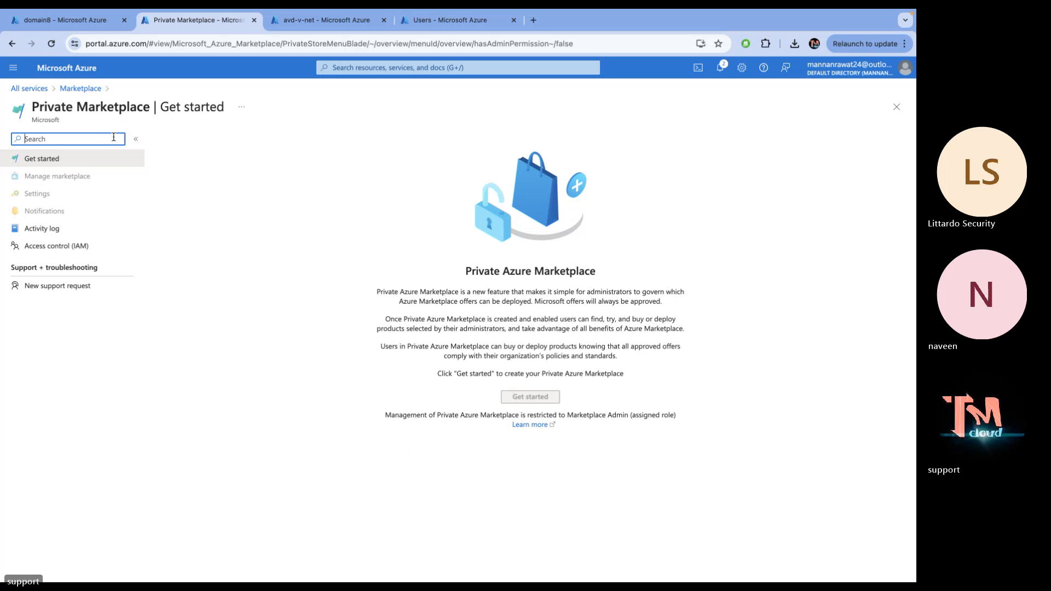
{"action": "left_click", "coordinate": [81, 88]}
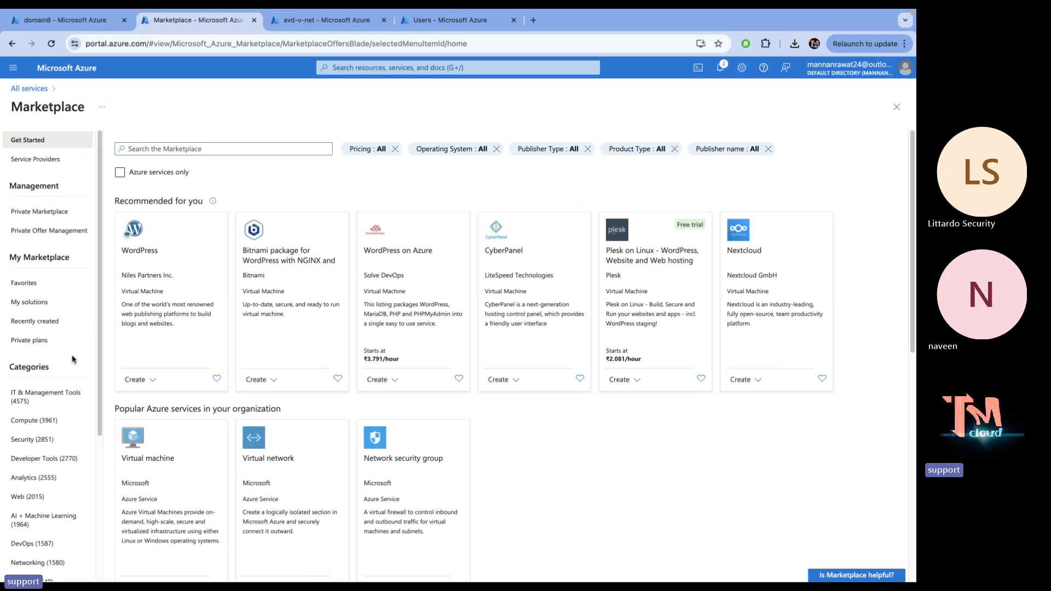
{"action": "scroll", "coordinate": [49, 325], "scroll_direction": "down", "scroll_amount": 1}
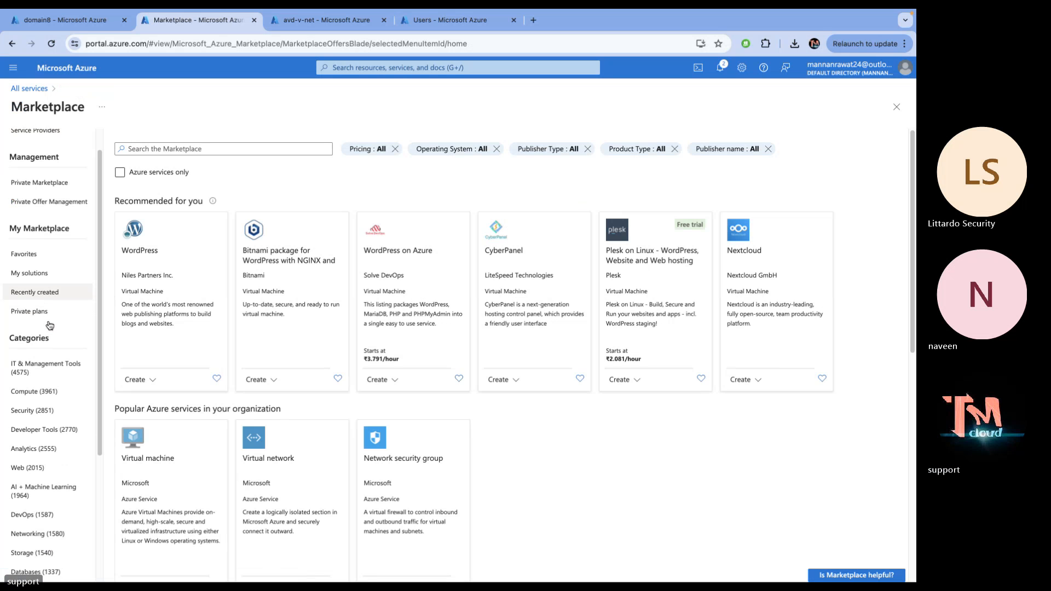
{"action": "scroll", "coordinate": [49, 325], "scroll_direction": "down", "scroll_amount": 1}
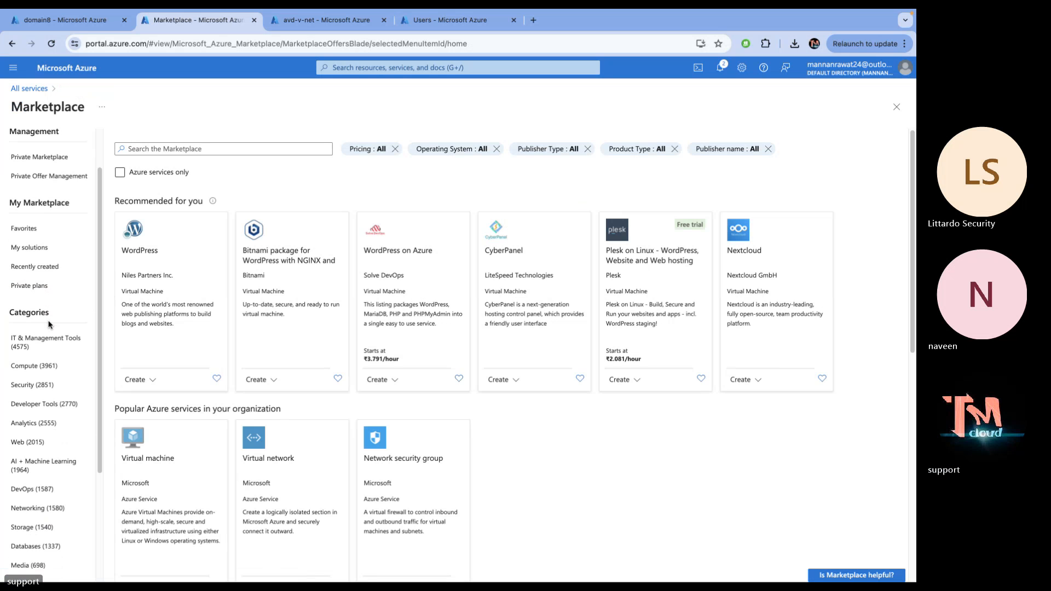
{"action": "left_click", "coordinate": [38, 272]}
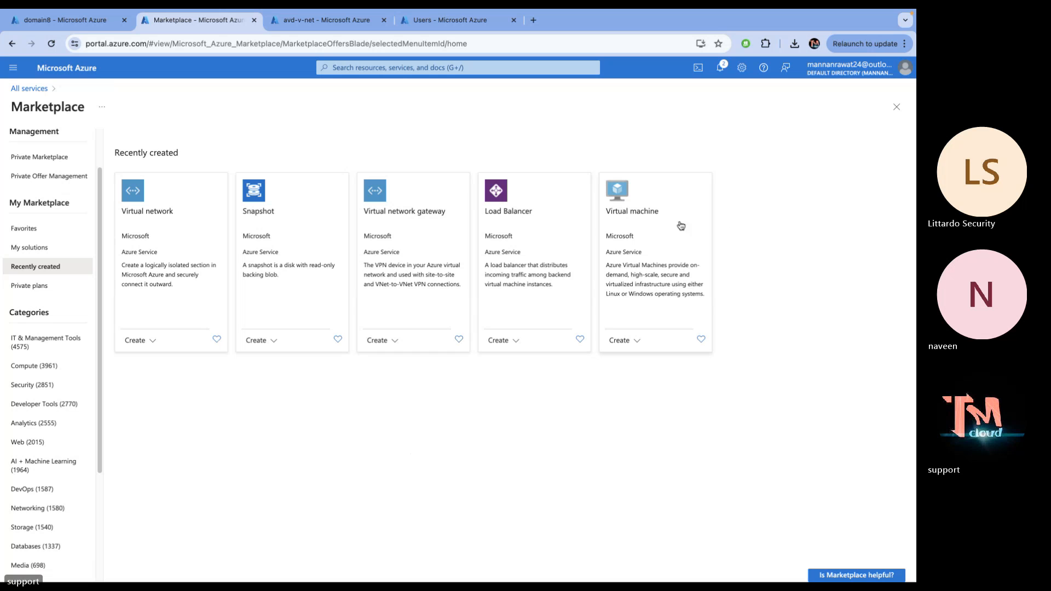
{"action": "left_click", "coordinate": [640, 225]}
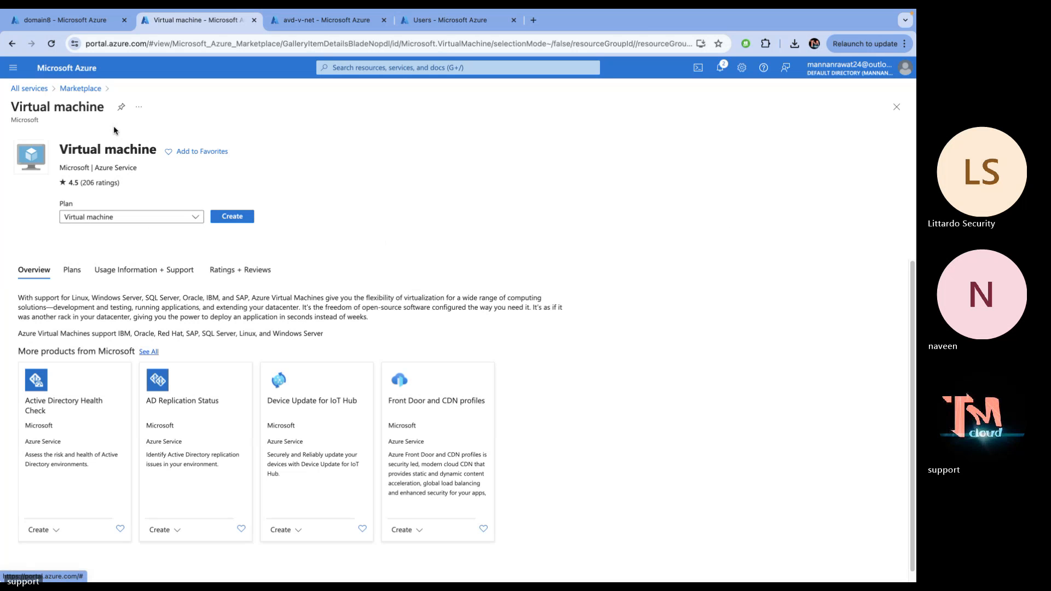
{"action": "left_click", "coordinate": [82, 88]}
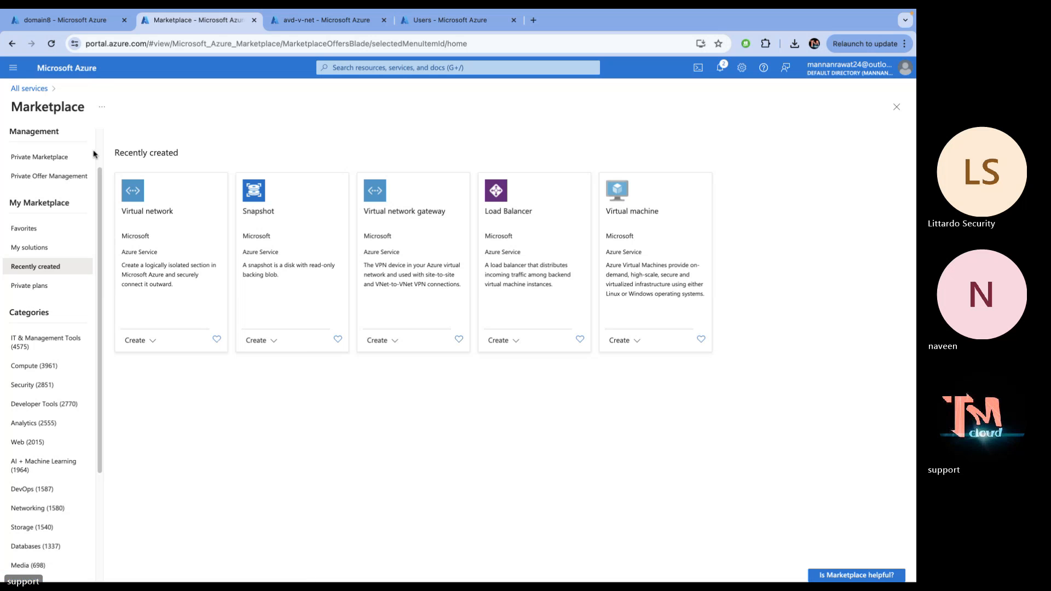
{"action": "scroll", "coordinate": [55, 339], "scroll_direction": "down", "scroll_amount": 3}
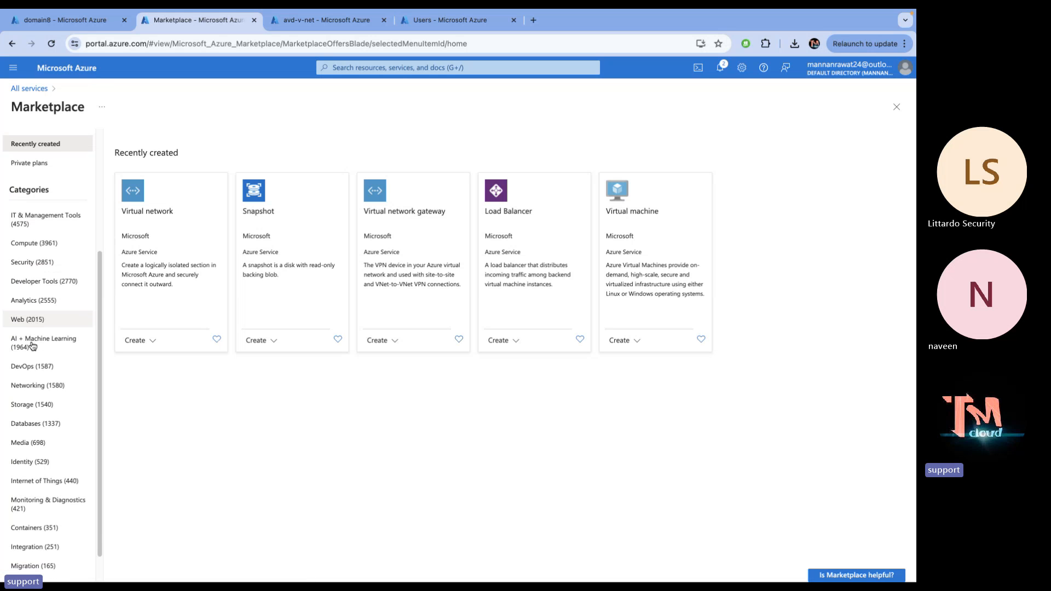
{"action": "scroll", "coordinate": [33, 346], "scroll_direction": "up", "scroll_amount": 2}
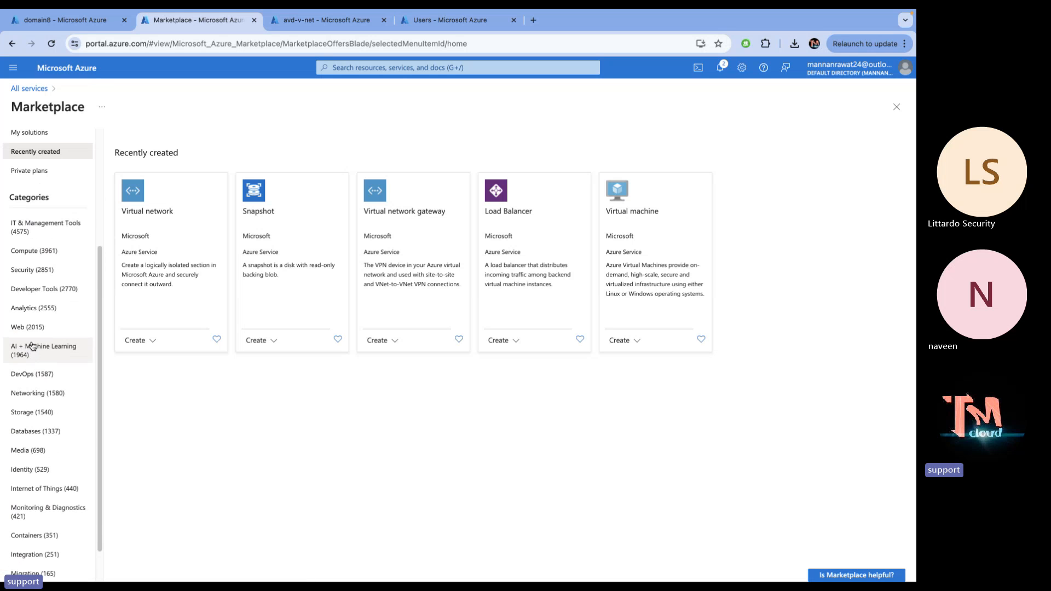
Browse the Marketplace's Compute category offerings
{"action": "left_click", "coordinate": [39, 283]}
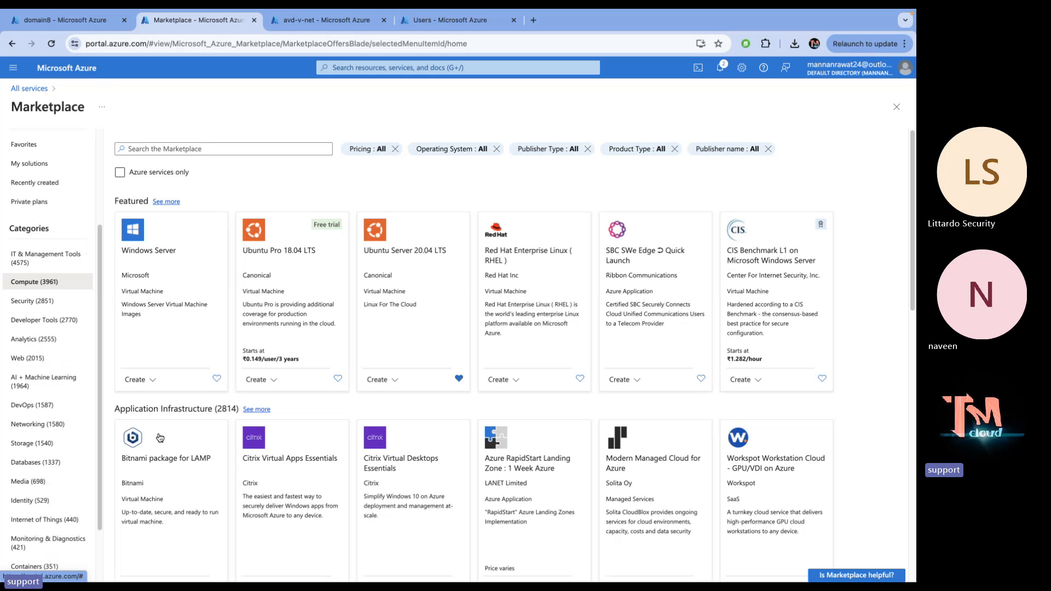
{"action": "scroll", "coordinate": [159, 437], "scroll_direction": "down", "scroll_amount": 6}
{"action": "scroll", "coordinate": [161, 433], "scroll_direction": "up", "scroll_amount": 2}
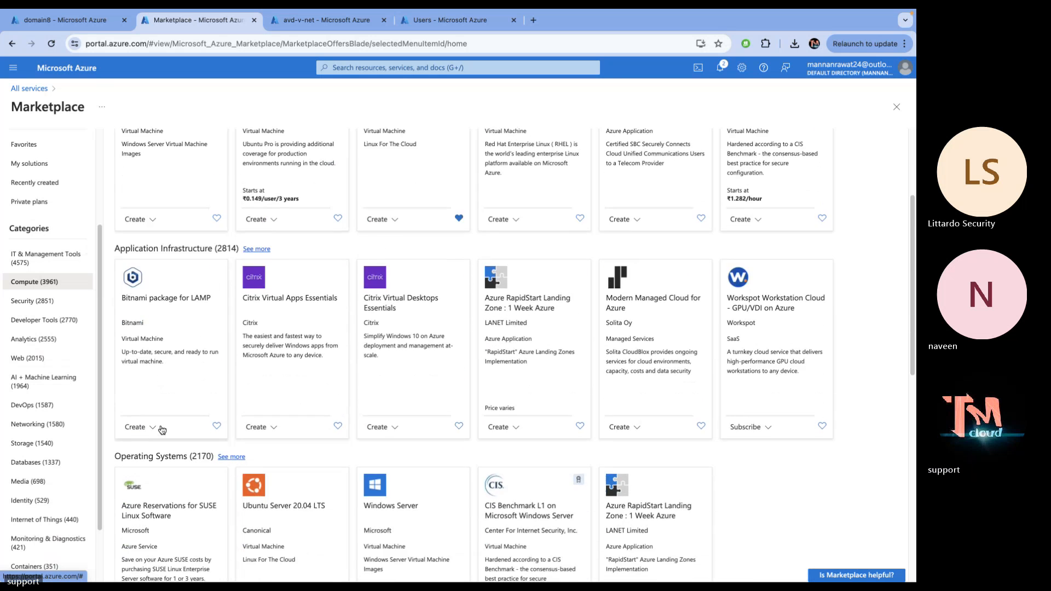
{"action": "scroll", "coordinate": [162, 429], "scroll_direction": "down", "scroll_amount": 6}
{"action": "scroll", "coordinate": [162, 429], "scroll_direction": "down", "scroll_amount": 3}
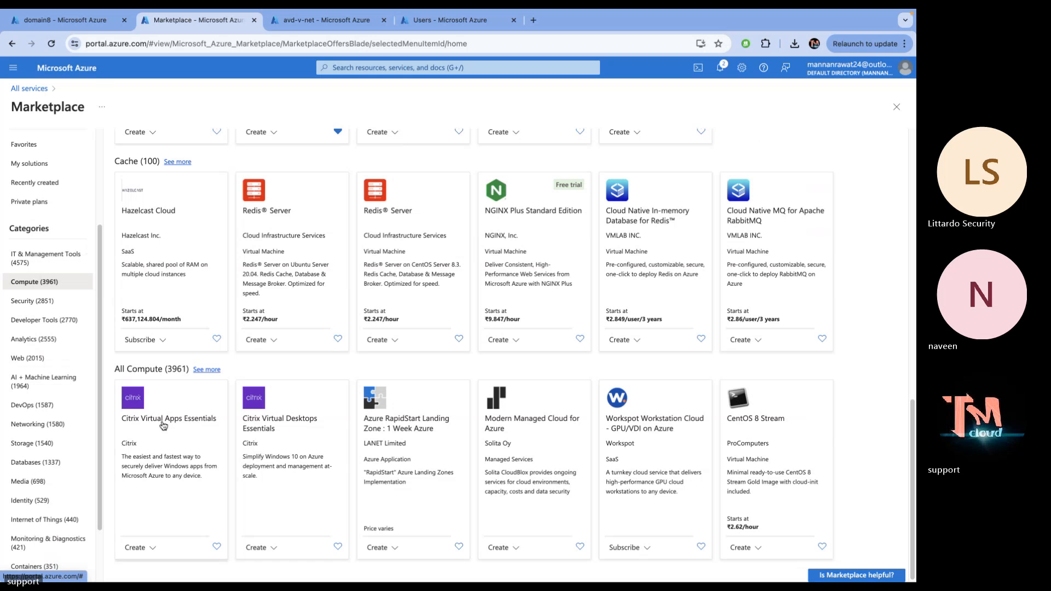
{"action": "scroll", "coordinate": [163, 426], "scroll_direction": "up", "scroll_amount": 8}
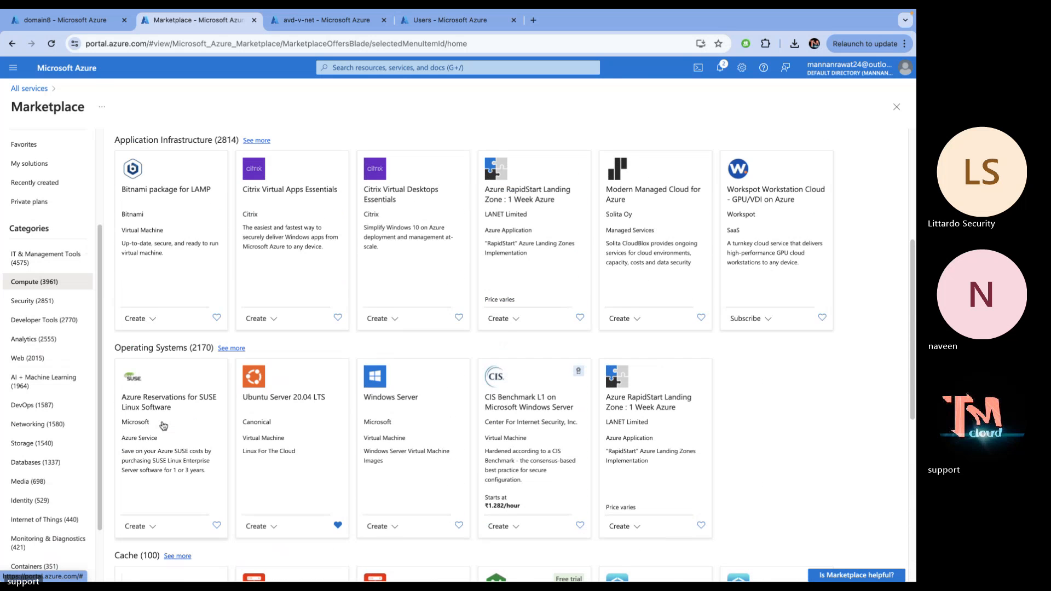
{"action": "scroll", "coordinate": [163, 425], "scroll_direction": "up", "scroll_amount": 5}
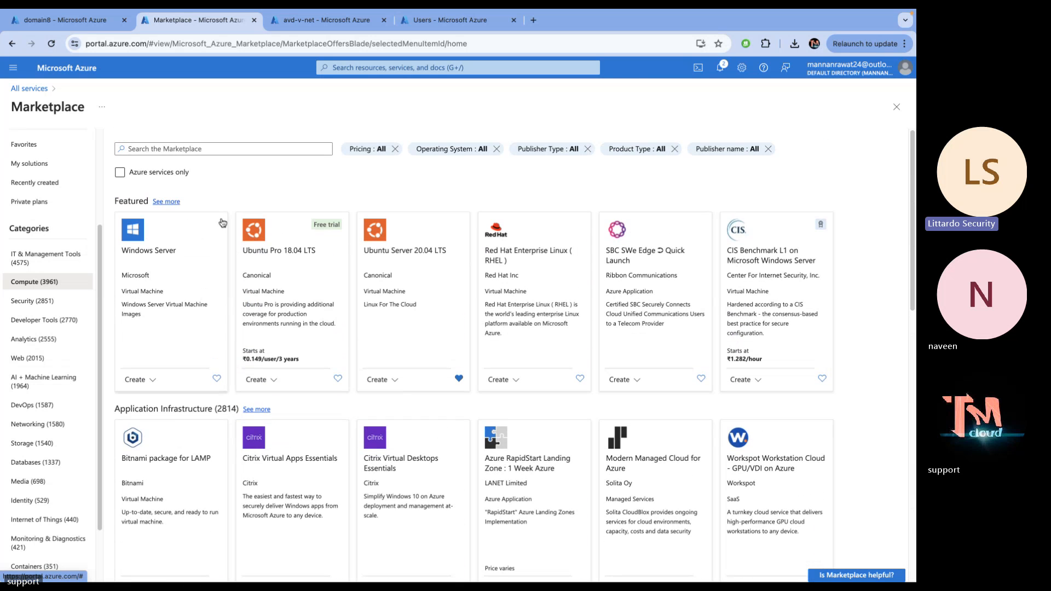
Search 'multi session' and create a VM from Windows 10 multi-session 22H2 + Microsoft 365 Apps
{"action": "left_click", "coordinate": [236, 153]}
{"action": "type", "text": "mul"}
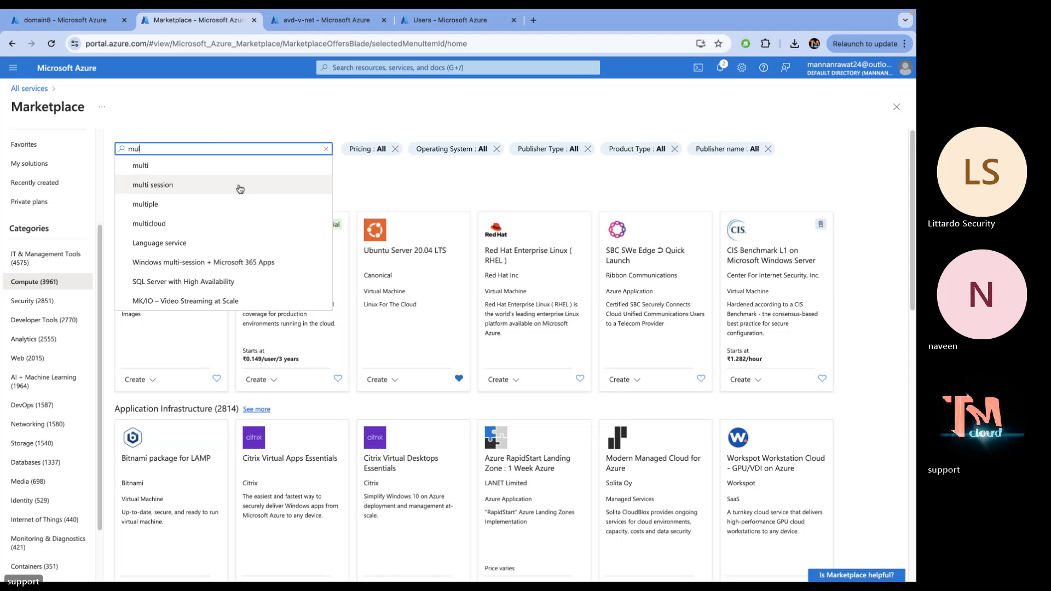
{"action": "left_click", "coordinate": [175, 185]}
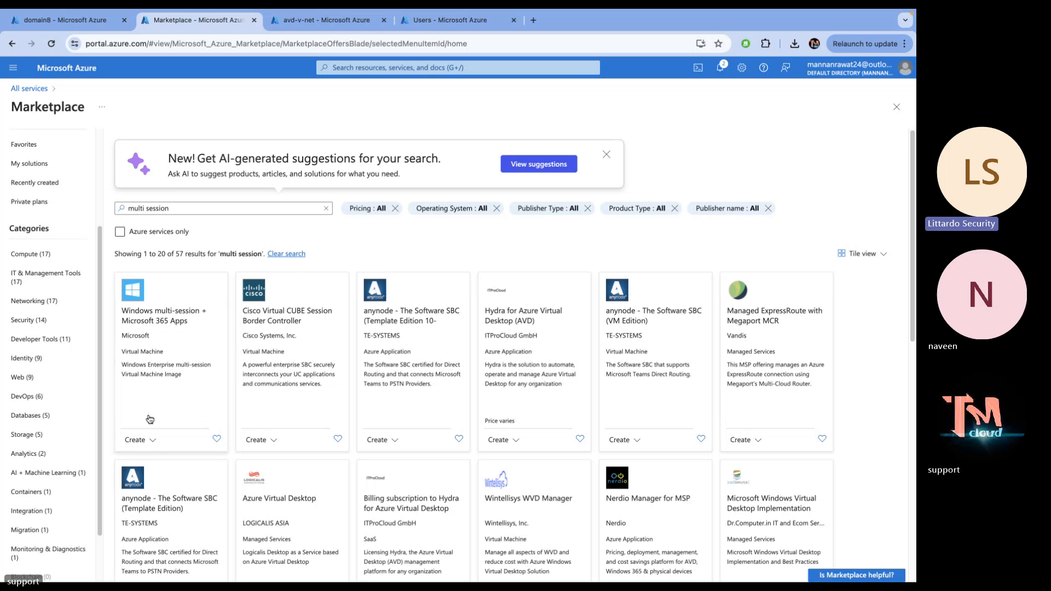
{"action": "left_click", "coordinate": [136, 439]}
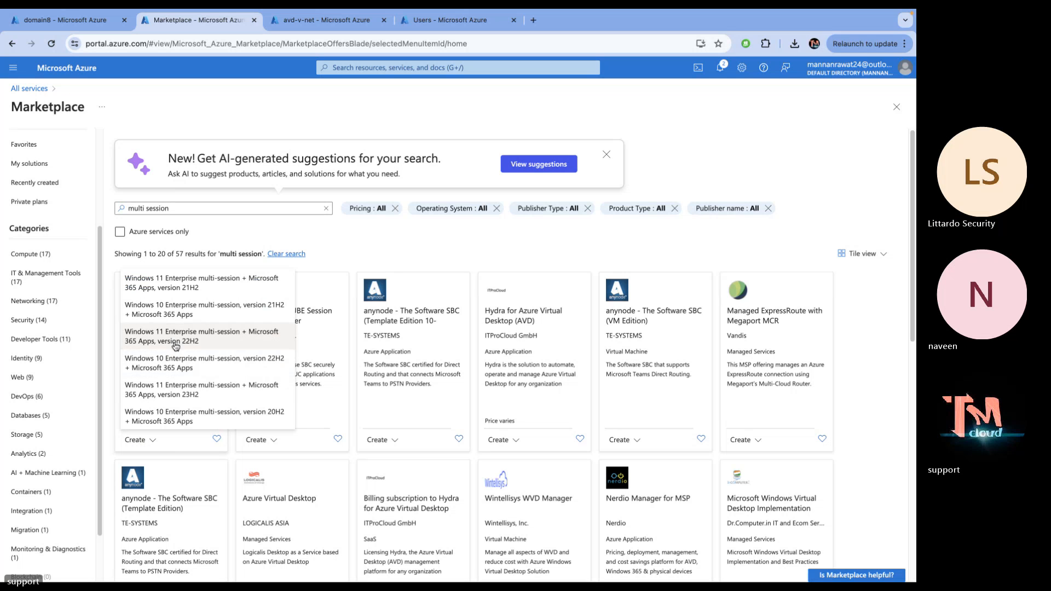
{"action": "left_click", "coordinate": [174, 363]}
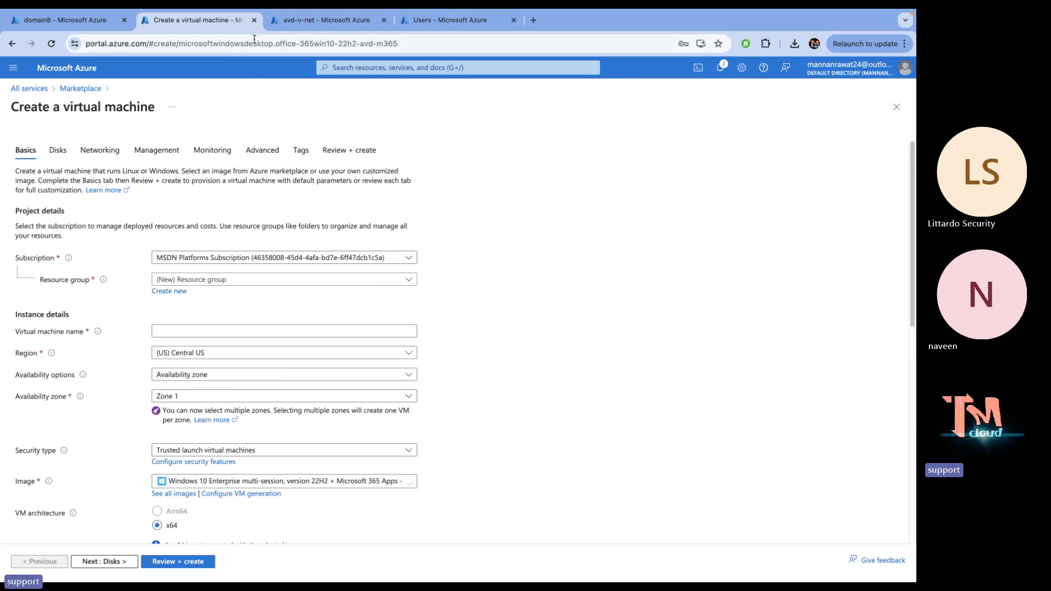
Abandon the unfinished virtual machine creation and return to the portal Home
{"action": "left_click", "coordinate": [254, 20]}
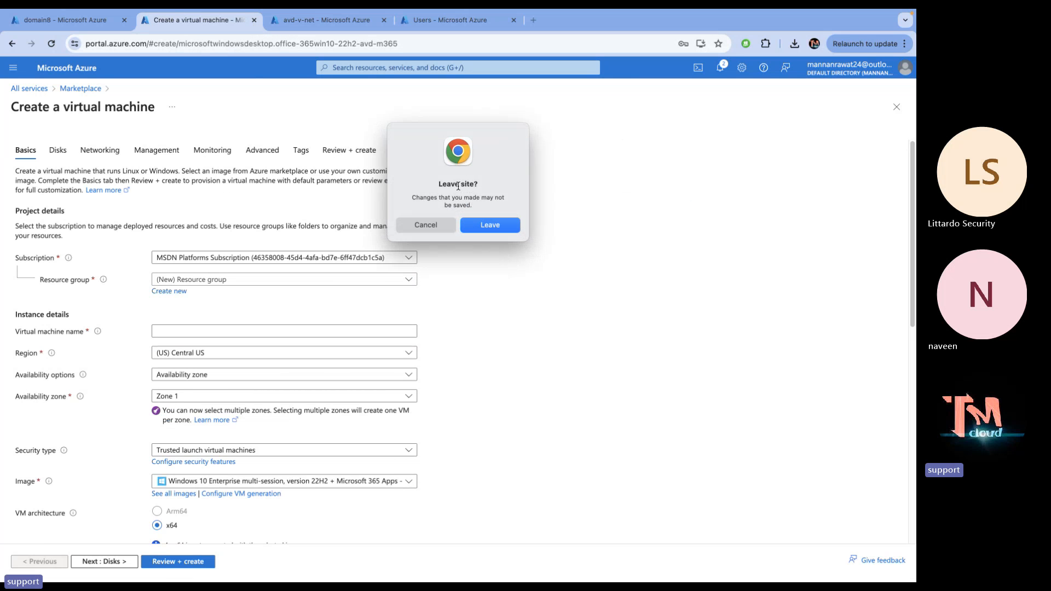
{"action": "left_click", "coordinate": [490, 225]}
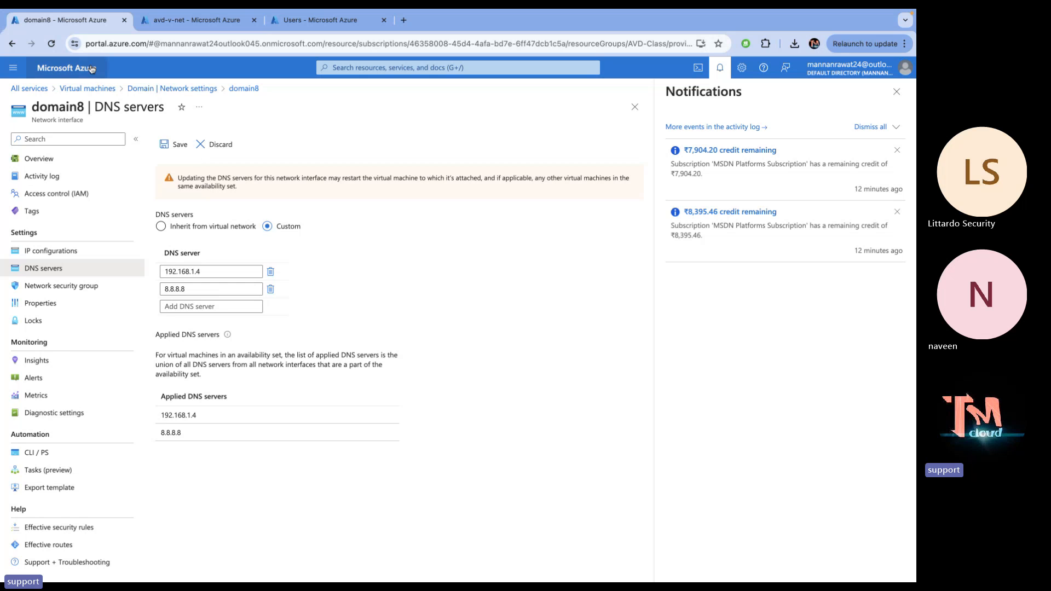
{"action": "left_click", "coordinate": [66, 67]}
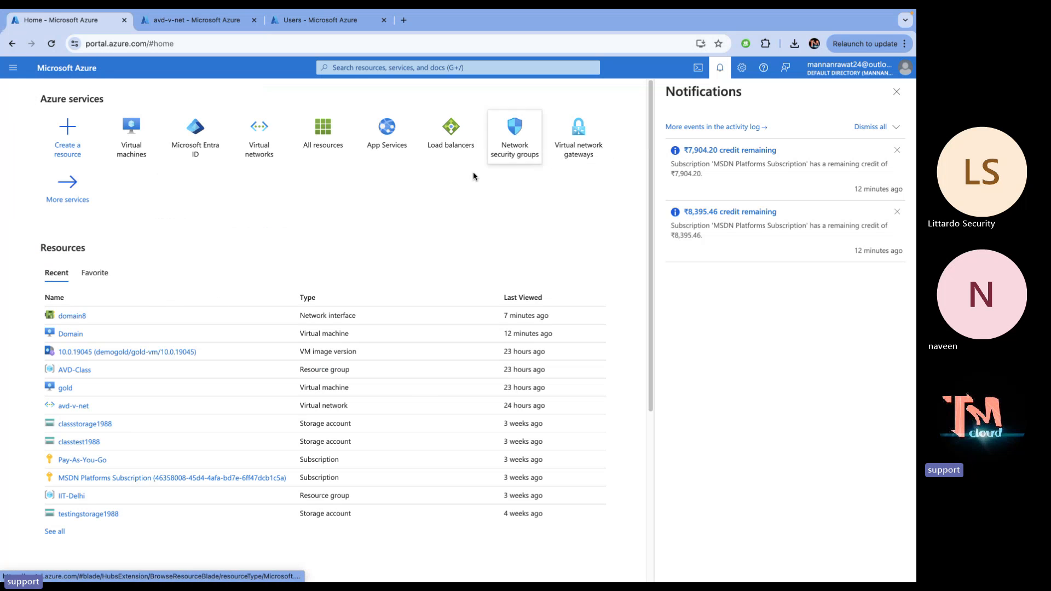
Open the AVD-Class resource group from All services > General > Resource groups
{"action": "left_click", "coordinate": [76, 199]}
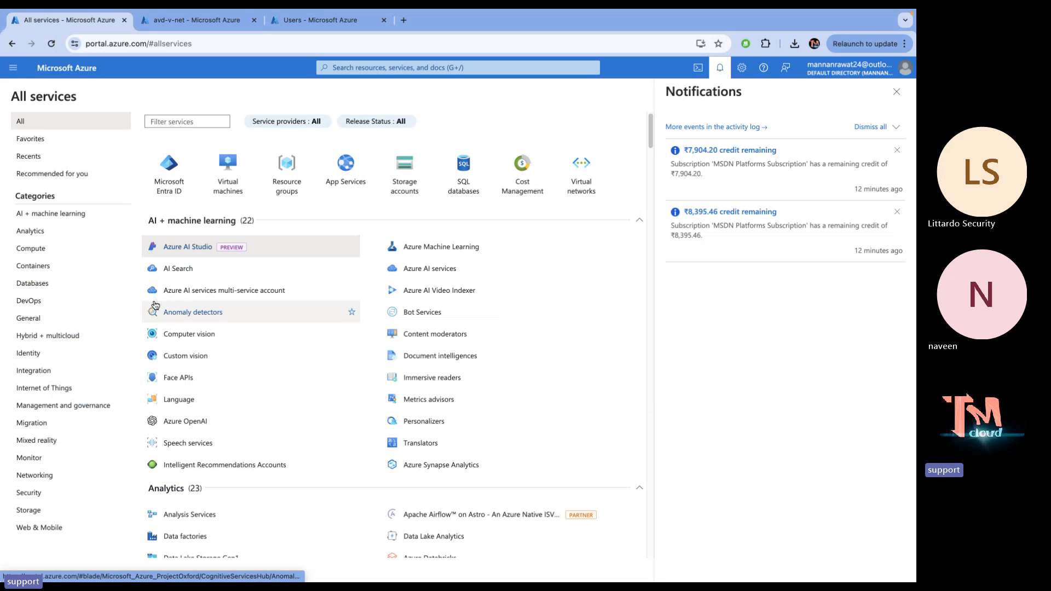
{"action": "left_click", "coordinate": [38, 317]}
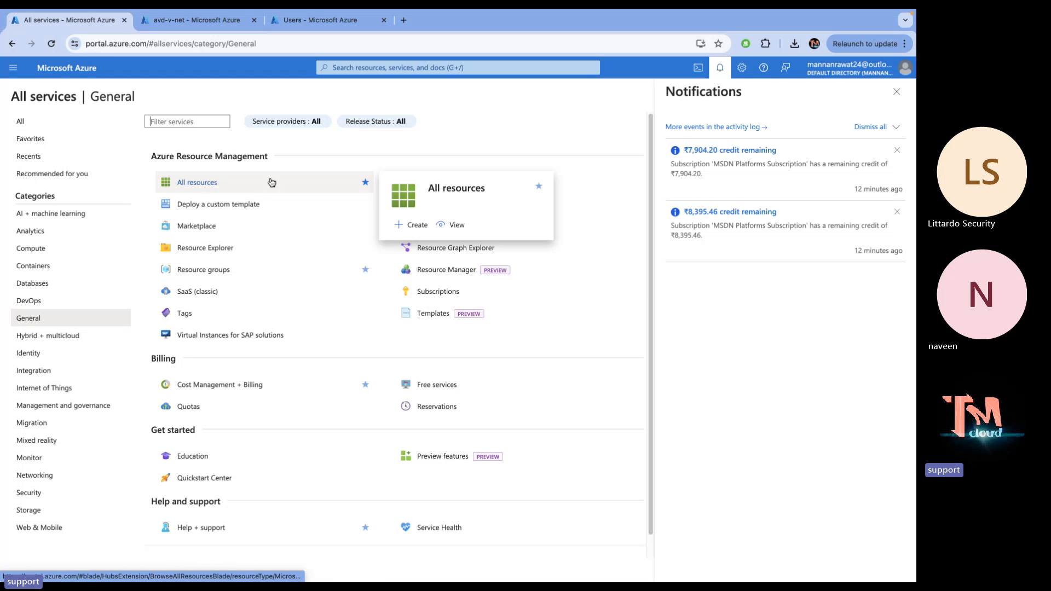
{"action": "left_click", "coordinate": [213, 277]}
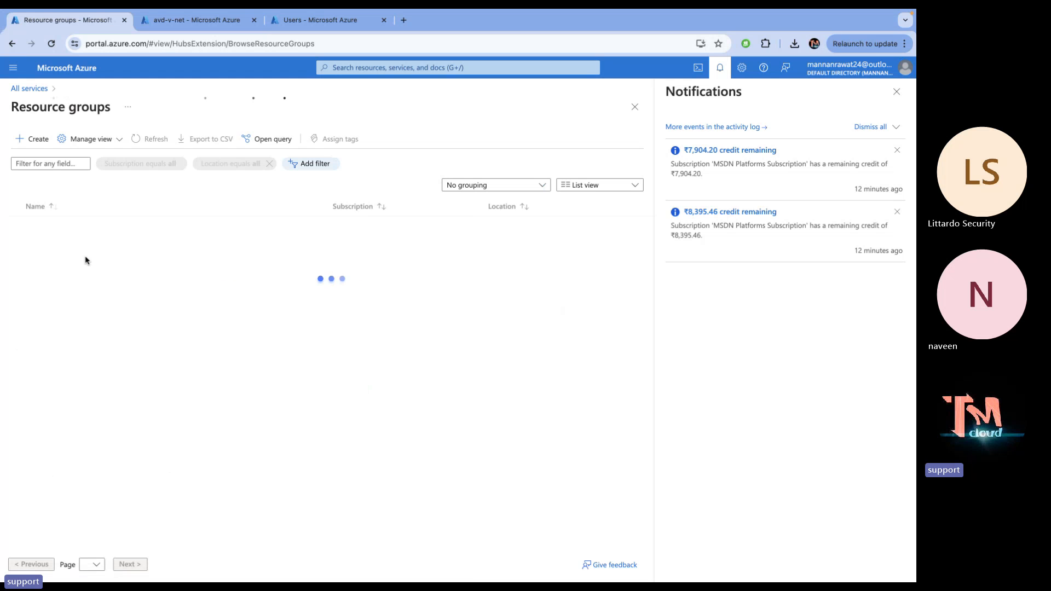
{"action": "left_click", "coordinate": [54, 163]}
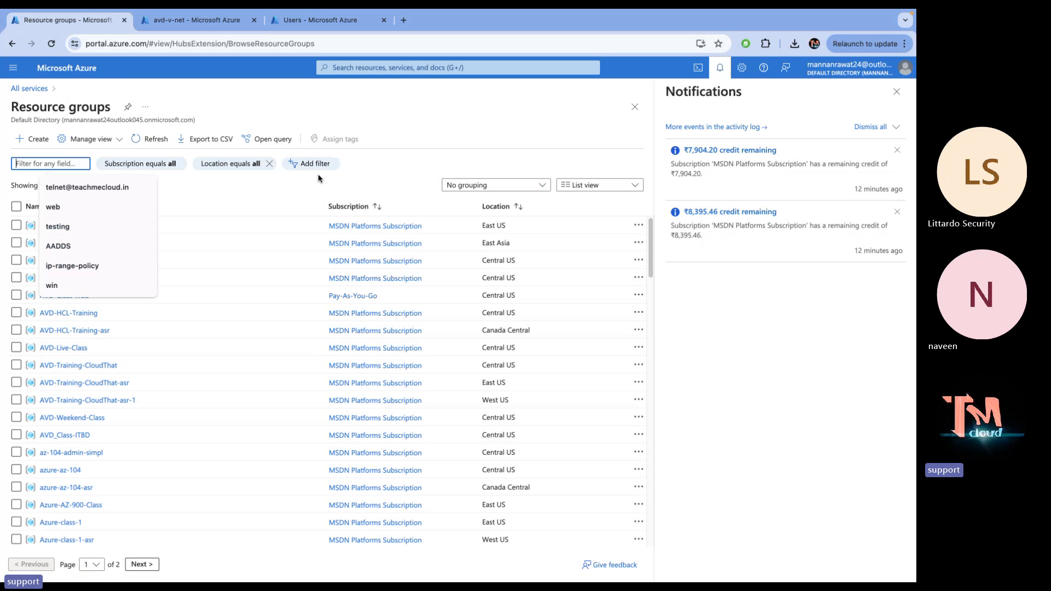
{"action": "left_click", "coordinate": [426, 146]}
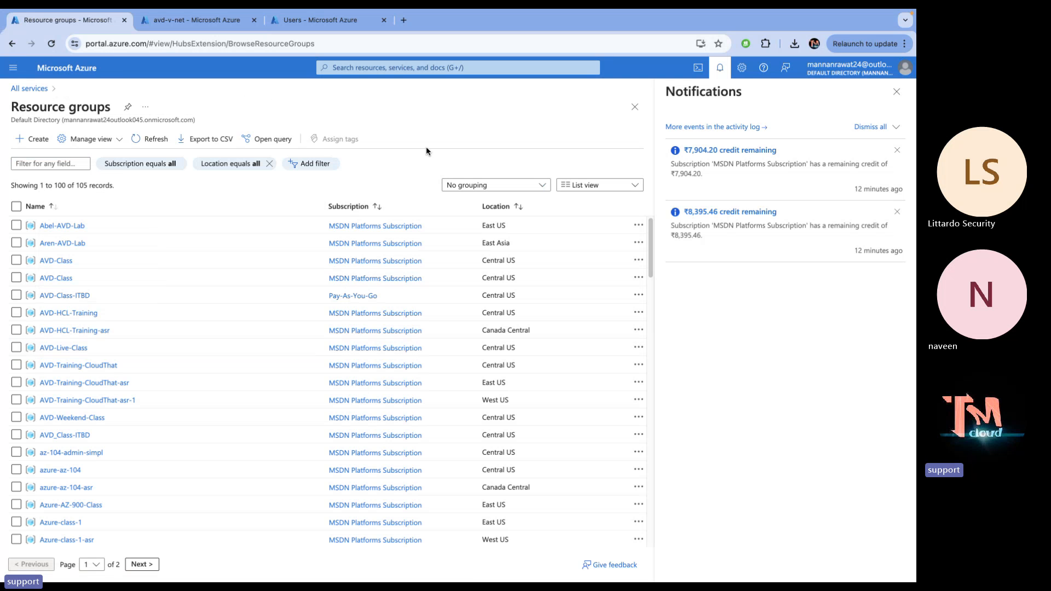
{"action": "left_click", "coordinate": [53, 261]}
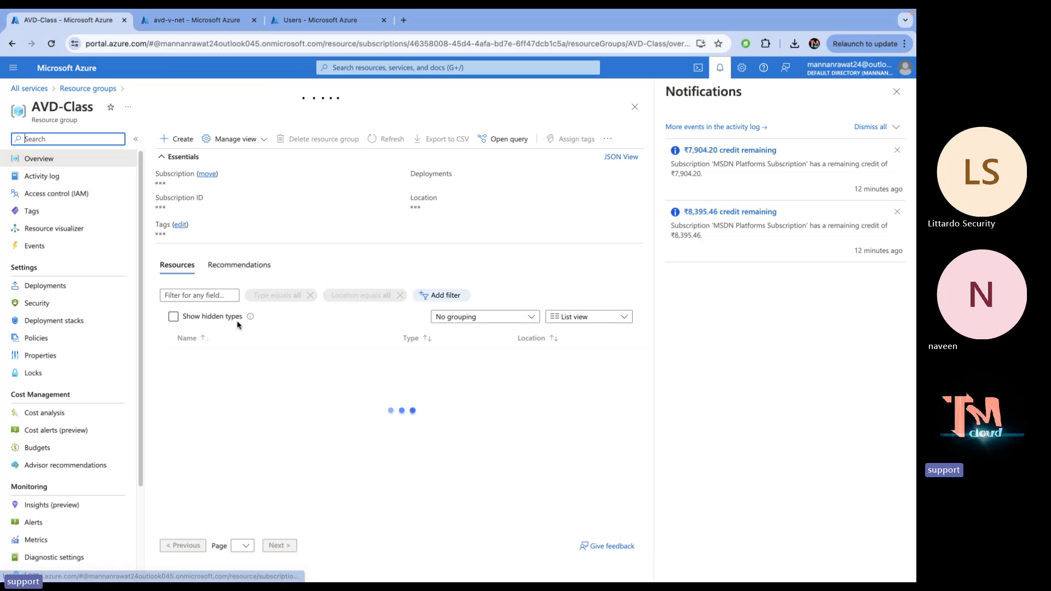
{"action": "scroll", "coordinate": [216, 464], "scroll_direction": "down", "scroll_amount": 5}
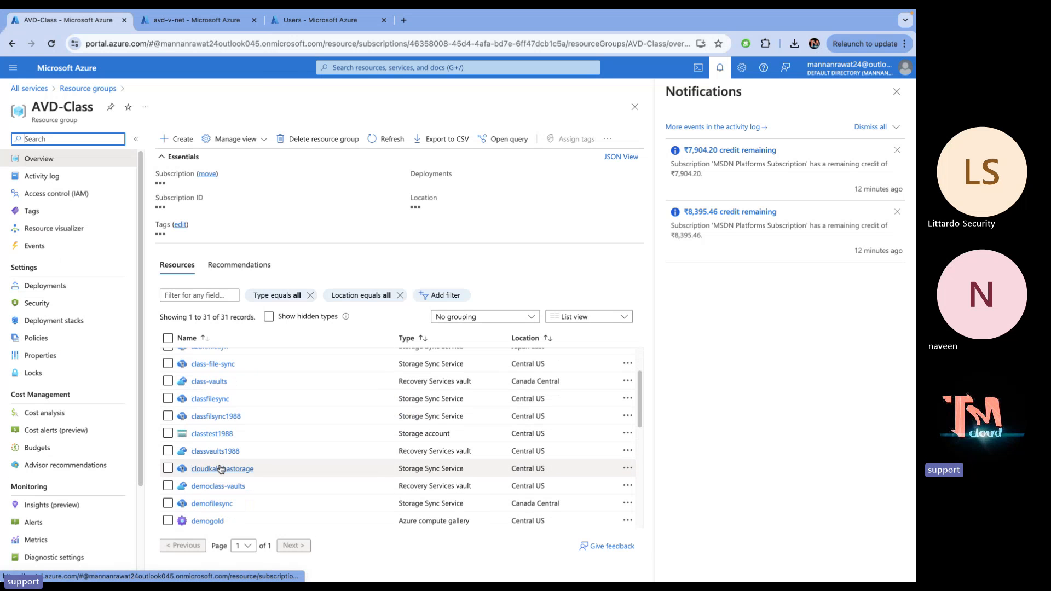
{"action": "scroll", "coordinate": [220, 468], "scroll_direction": "up", "scroll_amount": 3}
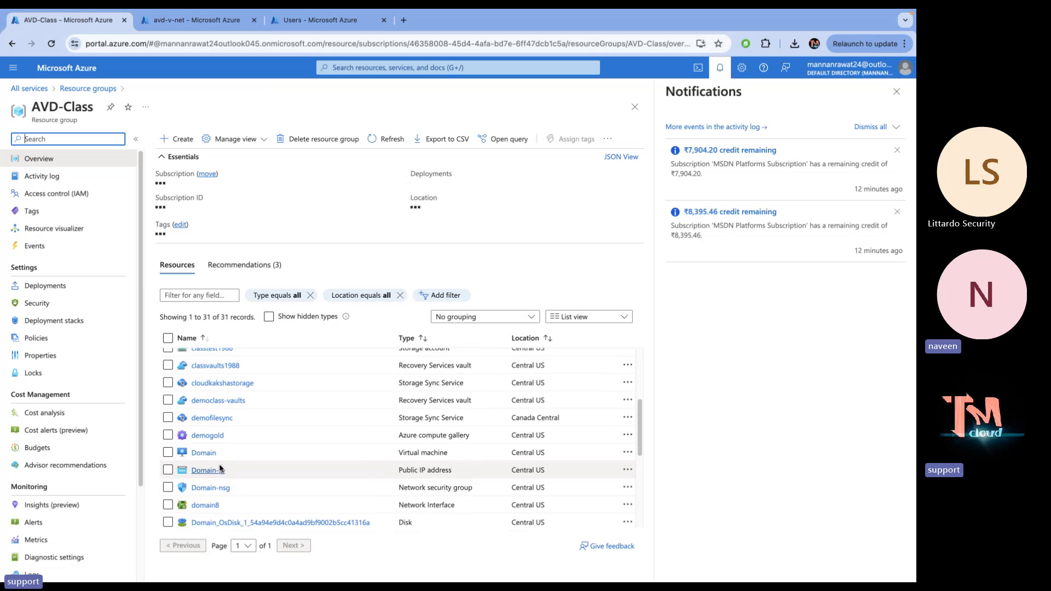
{"action": "scroll", "coordinate": [220, 468], "scroll_direction": "up", "scroll_amount": 3}
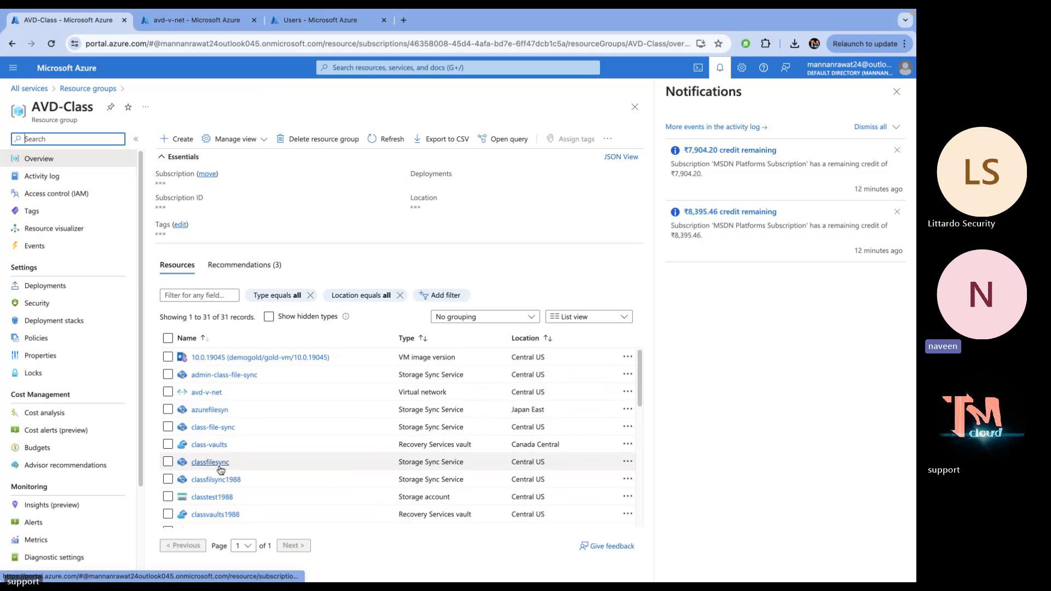
Open the 10.0.19045 image version, open portal Home in a new tab, and send the first tab Home
{"action": "left_click", "coordinate": [257, 357]}
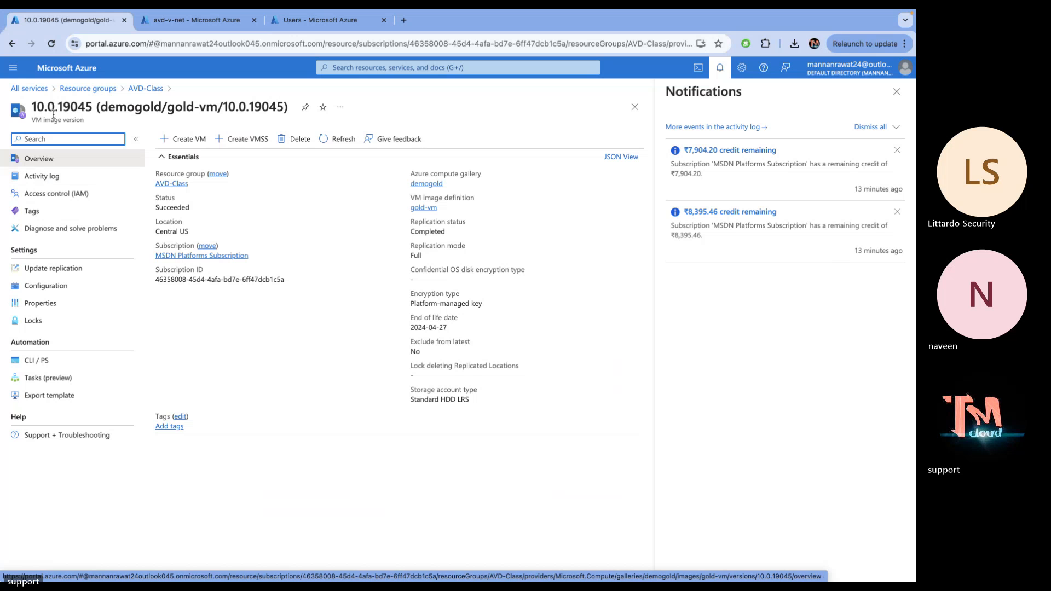
{"action": "right_click", "coordinate": [92, 75]}
{"action": "left_click", "coordinate": [119, 82]}
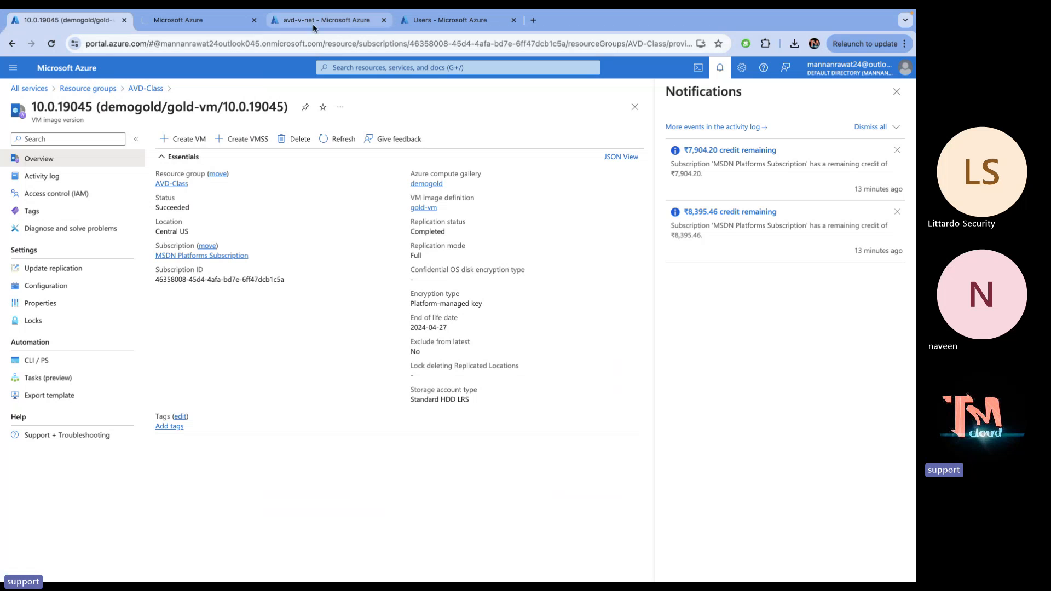
{"action": "left_click", "coordinate": [186, 20]}
{"action": "left_click", "coordinate": [80, 21]}
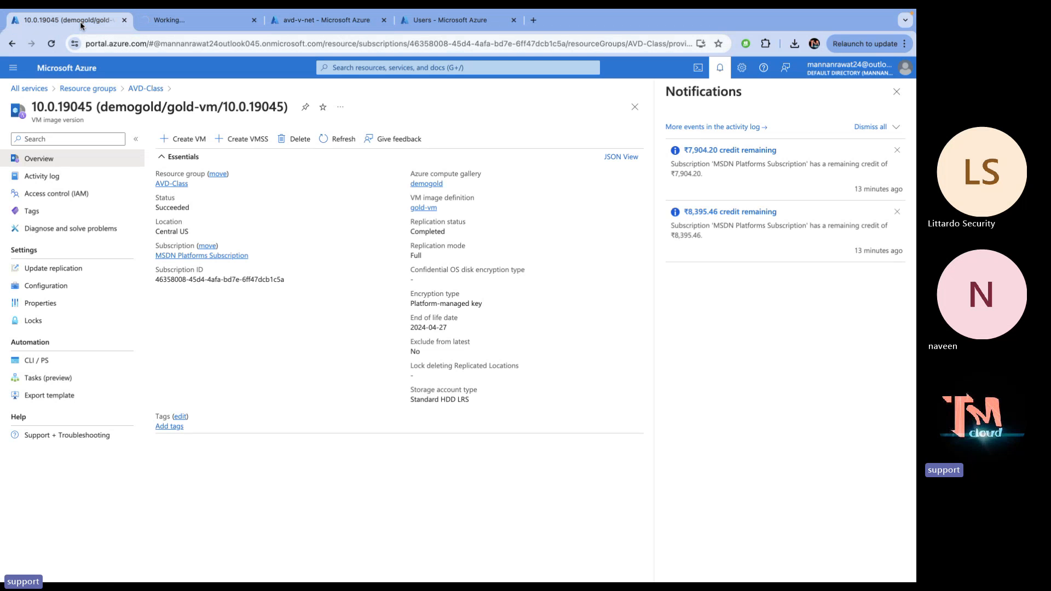
{"action": "left_click", "coordinate": [67, 67]}
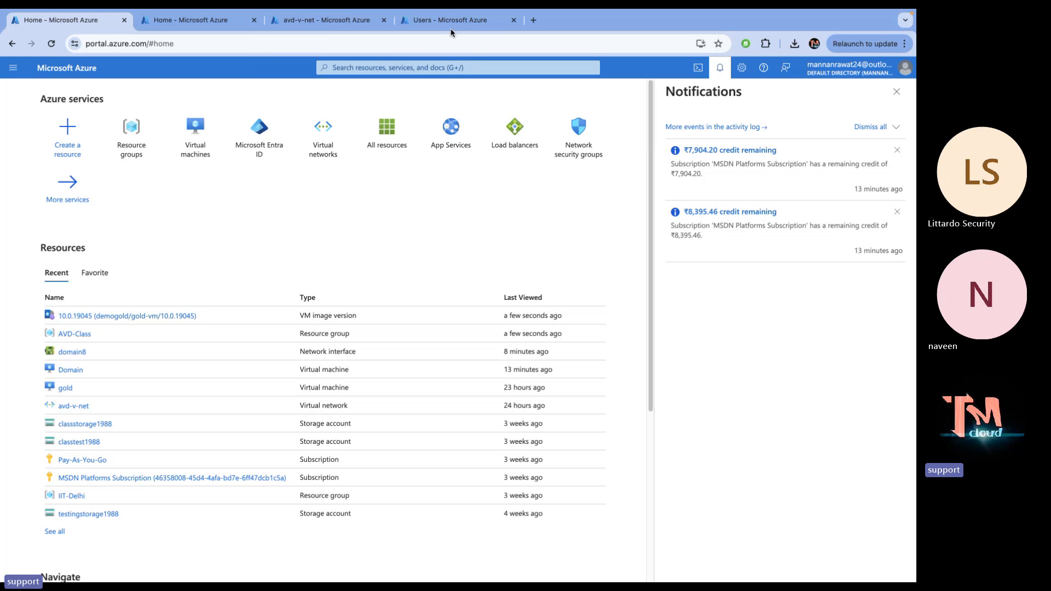
Search 'avd', open Azure Virtual Desktop, close notifications, and start creating a host pool
{"action": "left_click", "coordinate": [357, 65]}
{"action": "type", "text": "avd"}
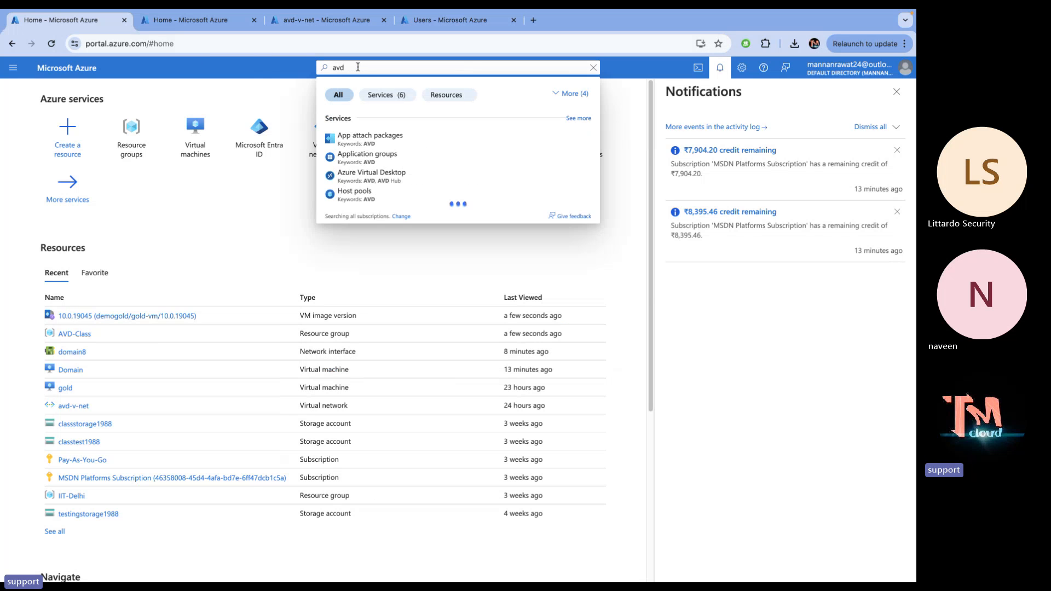
{"action": "left_click", "coordinate": [367, 173]}
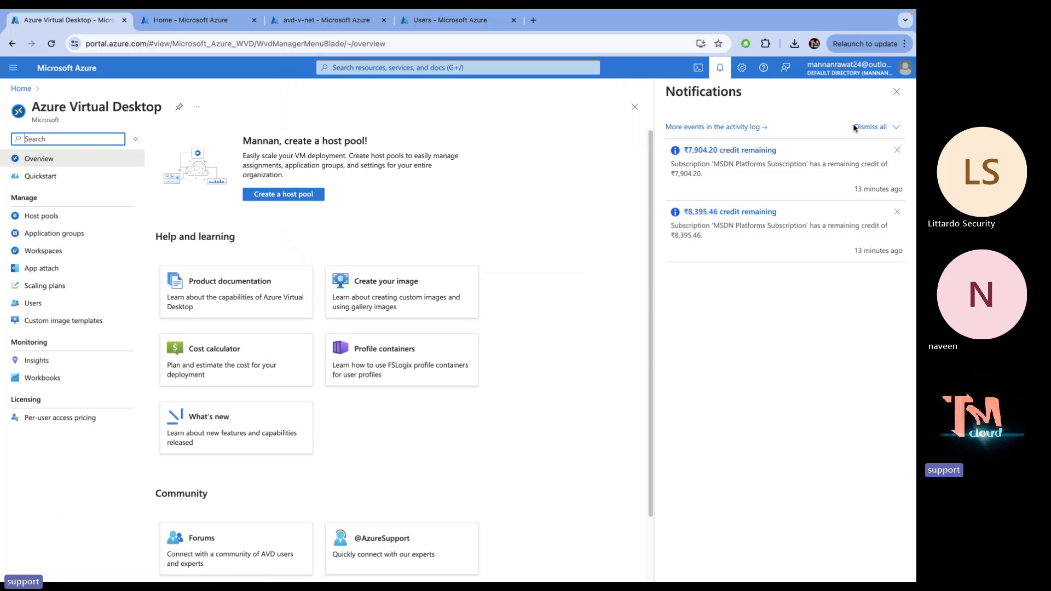
{"action": "left_click", "coordinate": [897, 93]}
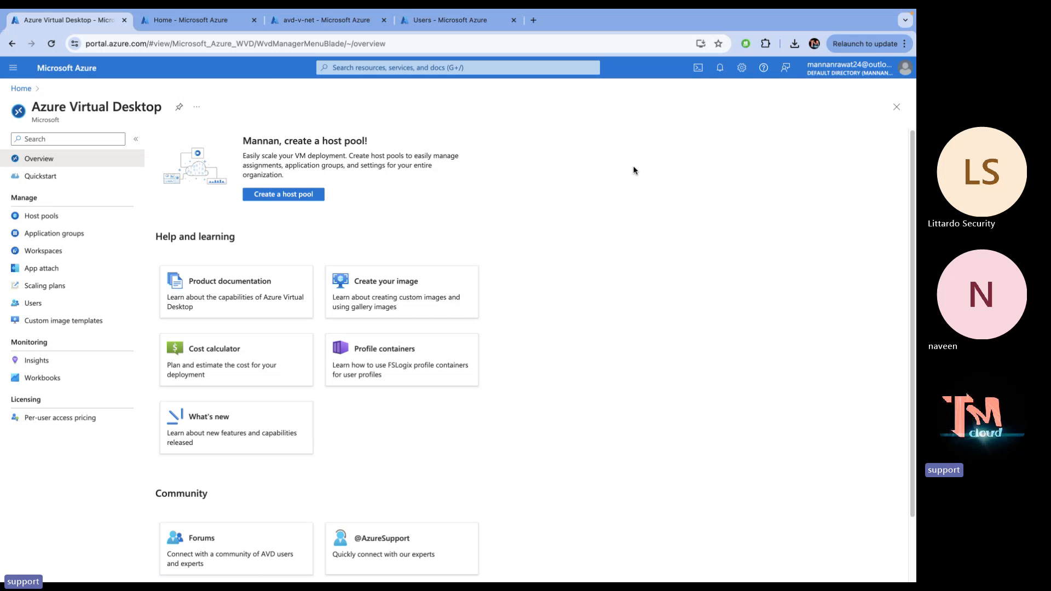
{"action": "left_click", "coordinate": [274, 196]}
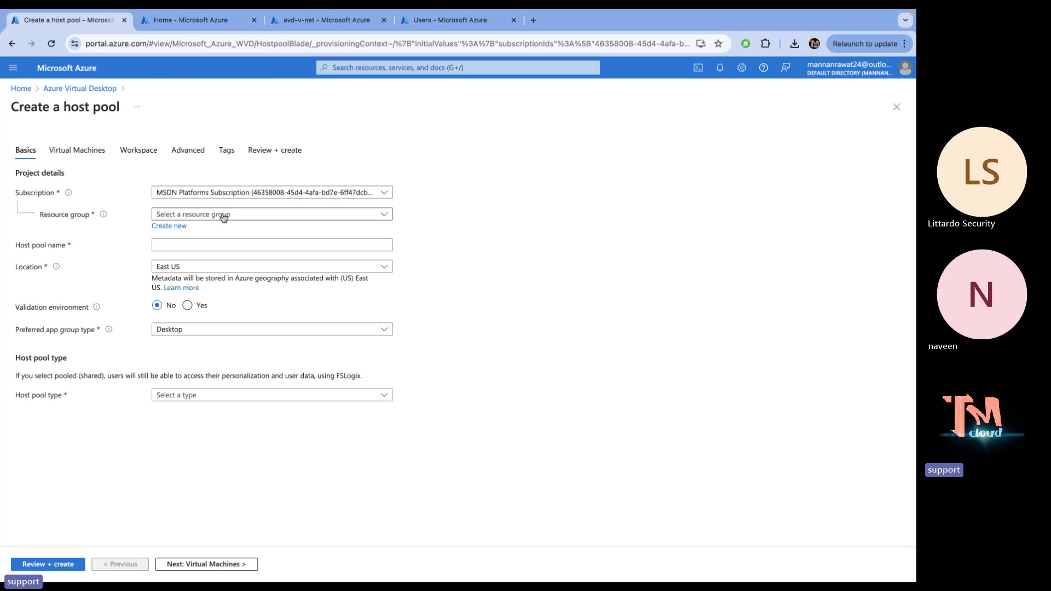
Choose resource group AVD-Class and name the host pool 'Class-host'
{"action": "left_click", "coordinate": [232, 213]}
{"action": "left_click", "coordinate": [176, 250]}
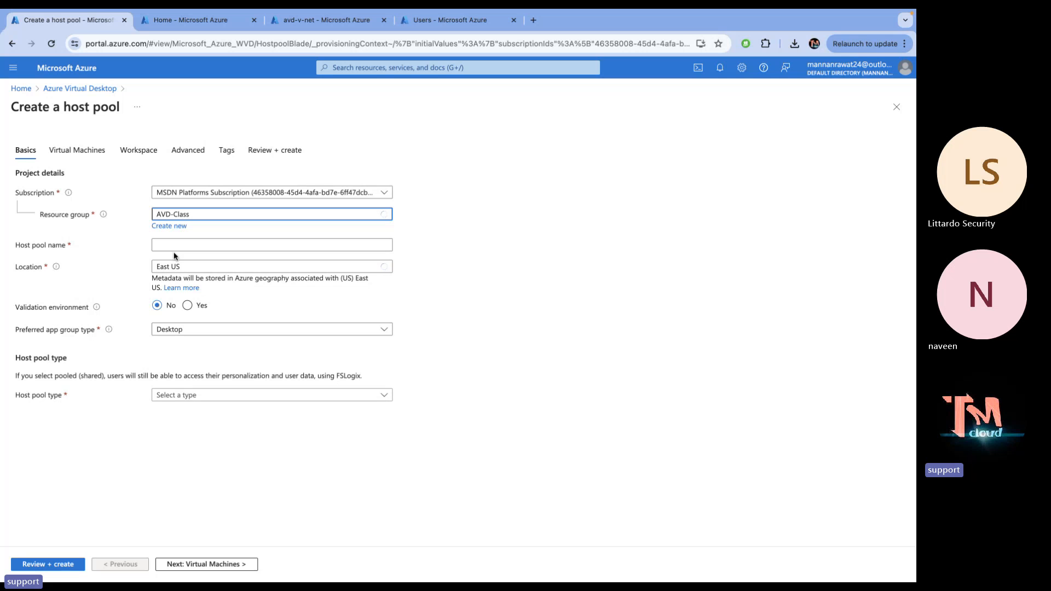
{"action": "left_click", "coordinate": [196, 250]}
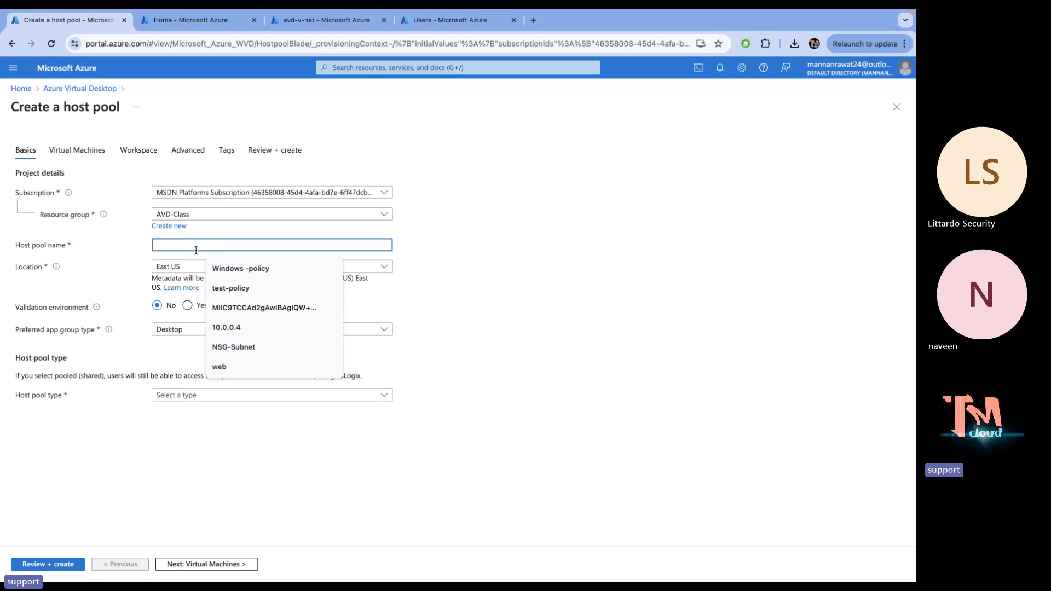
{"action": "type", "text": "Class-g"}
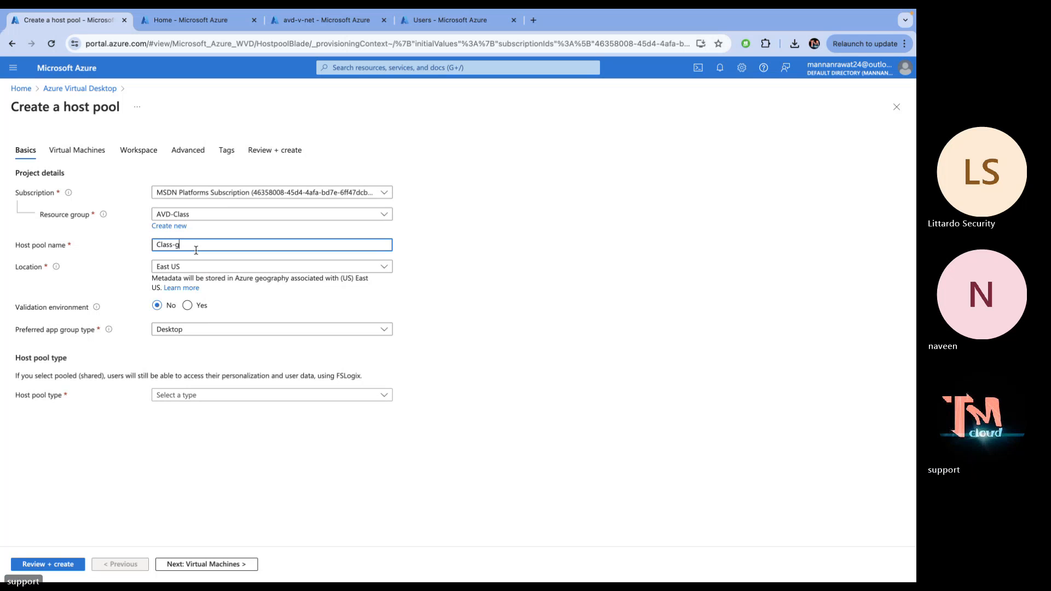
{"action": "key", "text": "BackSpace"}
{"action": "type", "text": "host"}
Set location Central US and host pool type Pooled, then open load balancing choices
{"action": "left_click", "coordinate": [206, 268]}
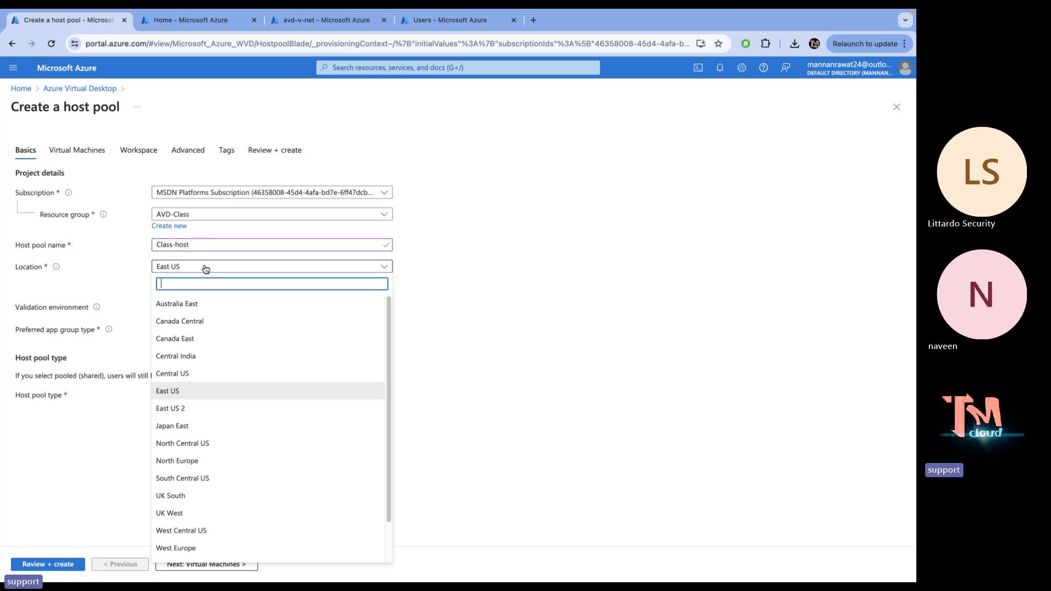
{"action": "left_click", "coordinate": [180, 374]}
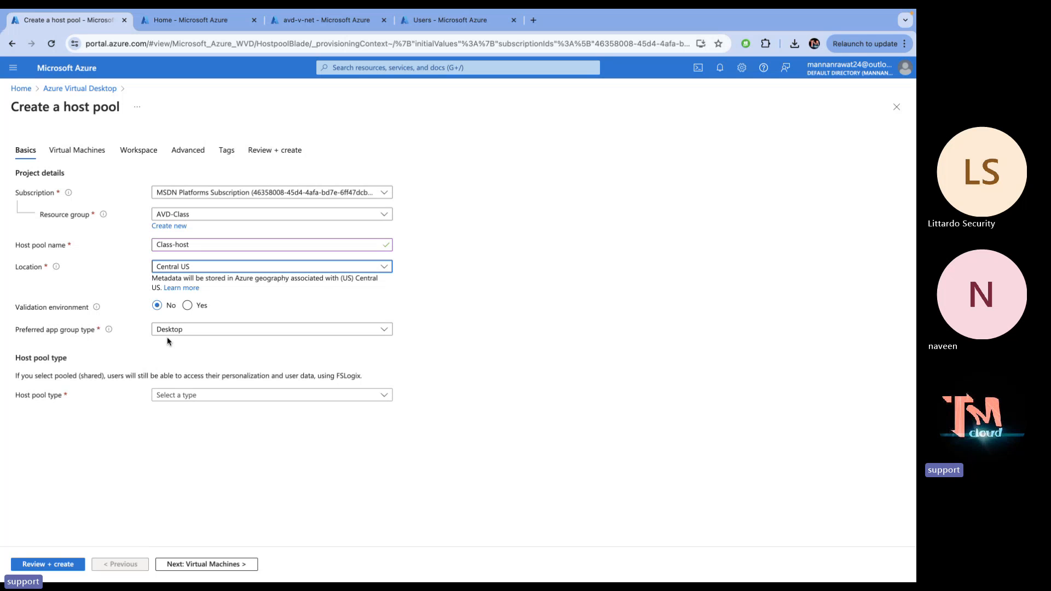
{"action": "left_click", "coordinate": [201, 396]}
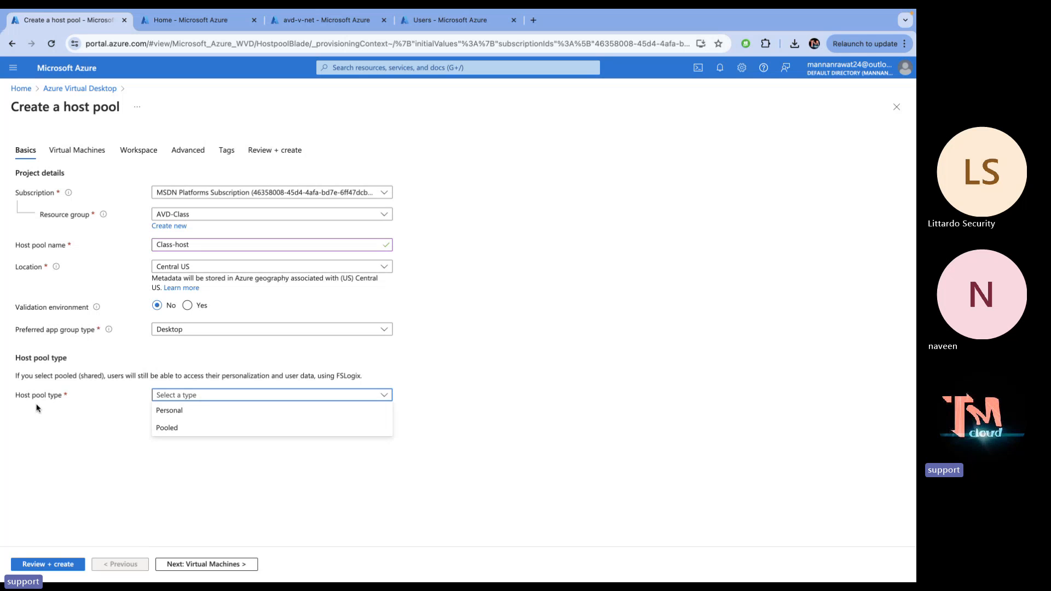
{"action": "left_click", "coordinate": [183, 429]}
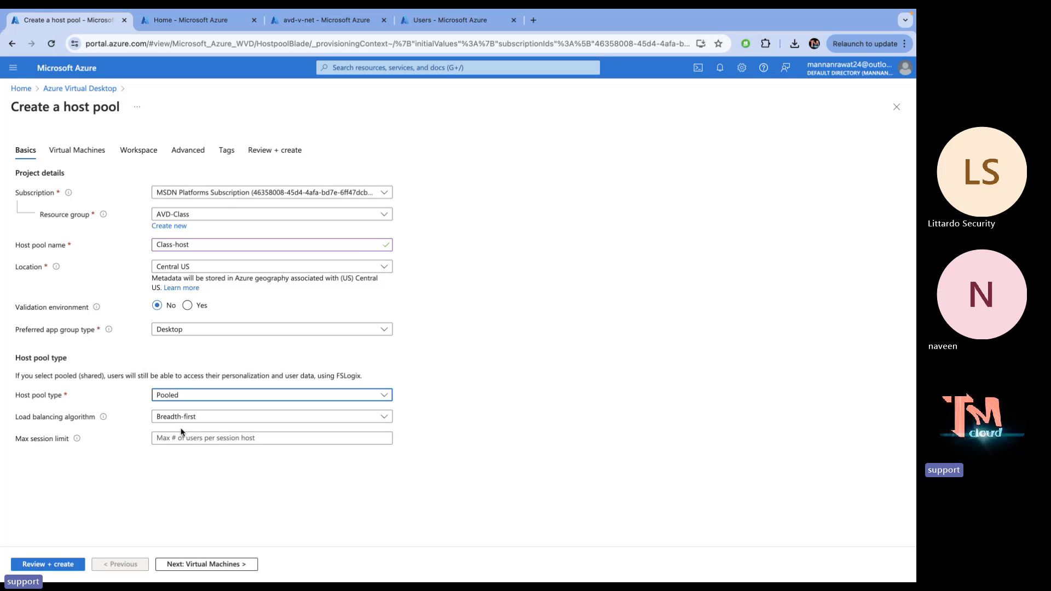
{"action": "left_click", "coordinate": [218, 416]}
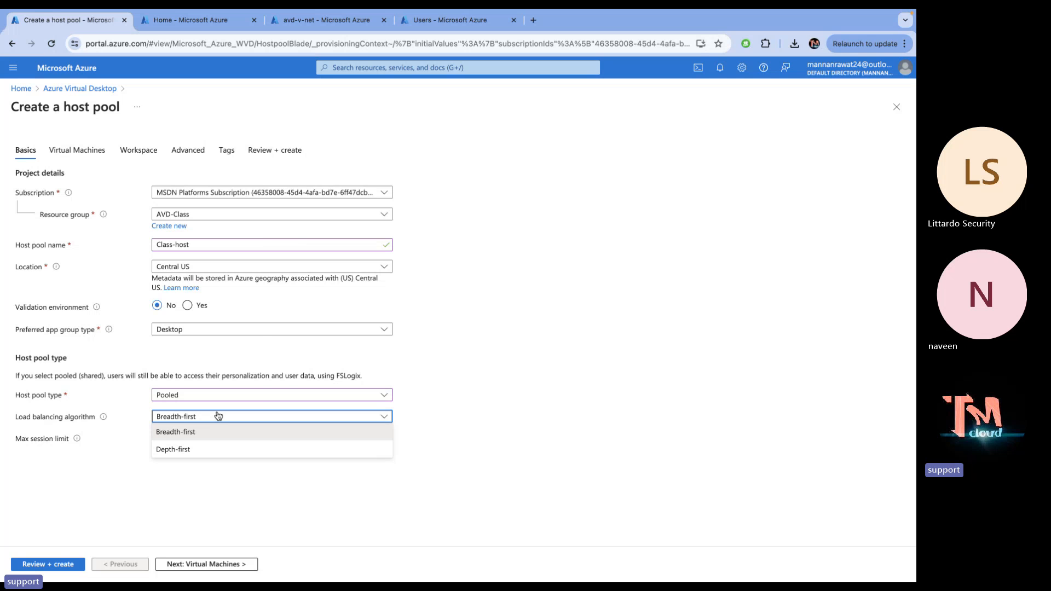
Keep Breadth-first load balancing, set the max session limit to 3, and continue to Virtual Machines
{"action": "key", "text": "ctrl+Left"}
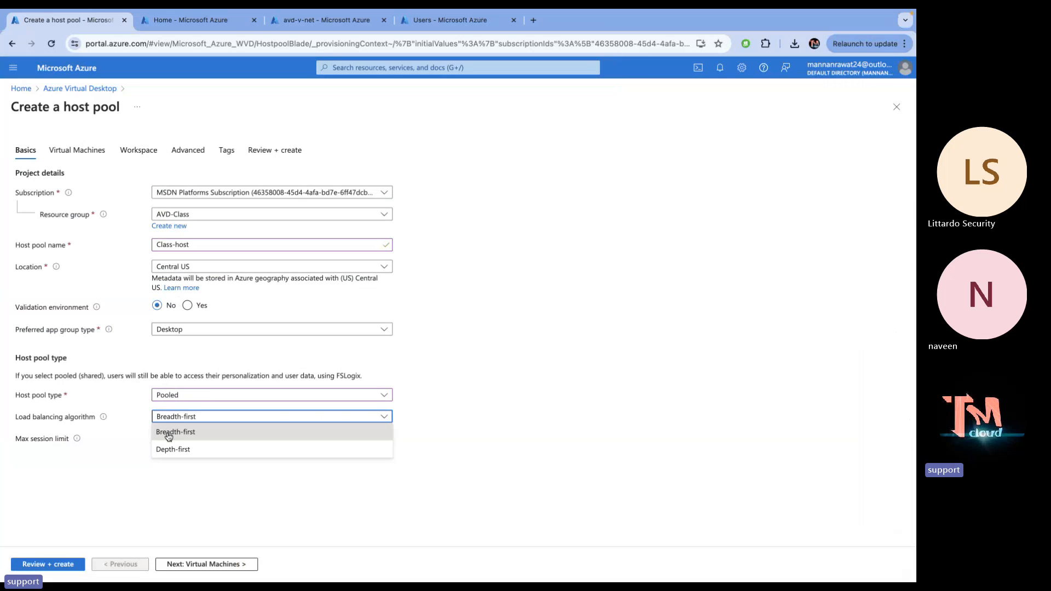
{"action": "left_click", "coordinate": [169, 433]}
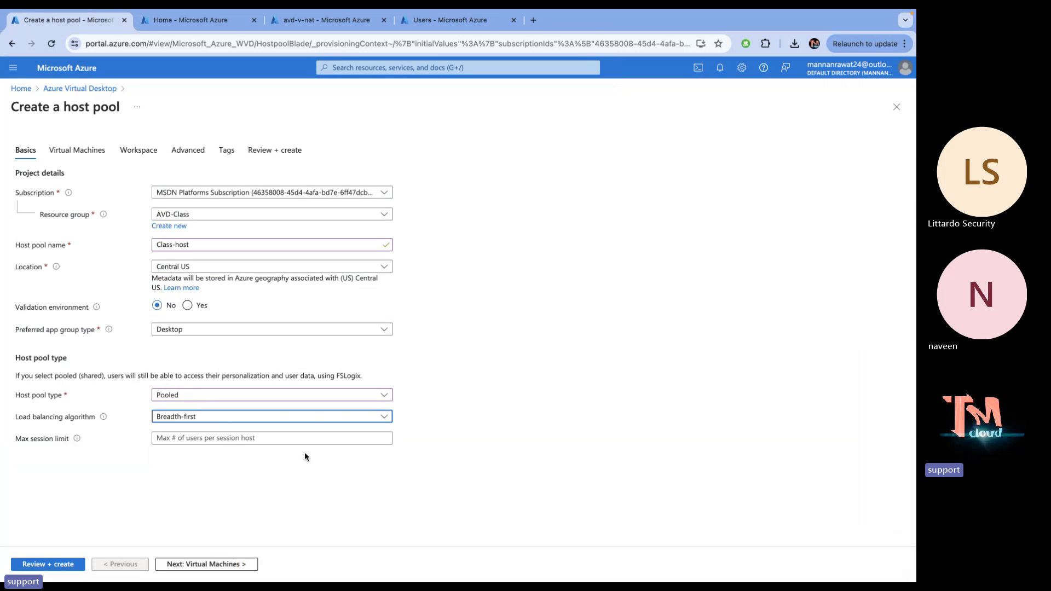
{"action": "left_click", "coordinate": [246, 440]}
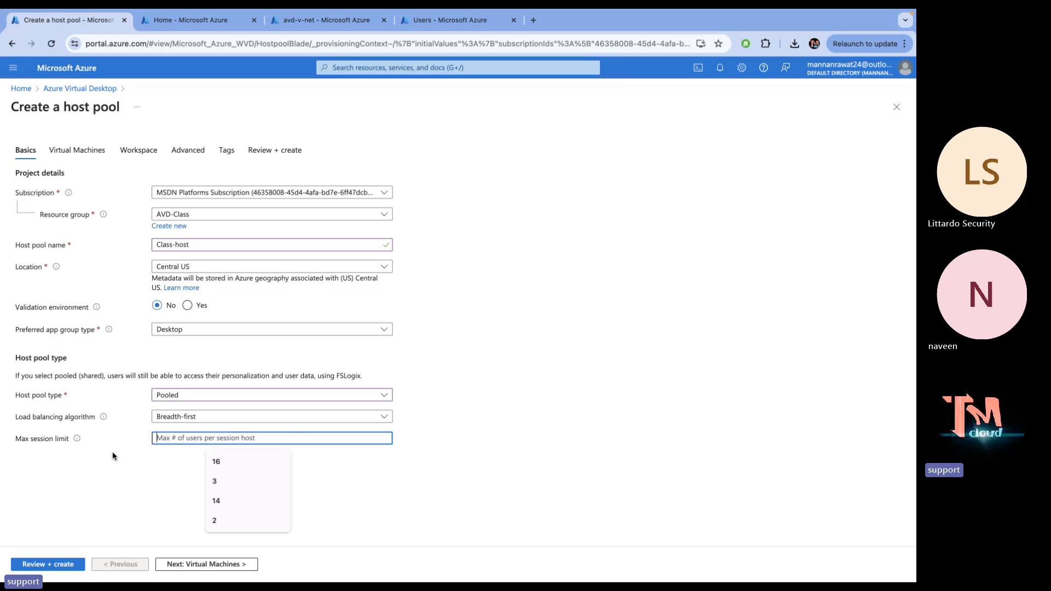
{"action": "type", "text": "3"}
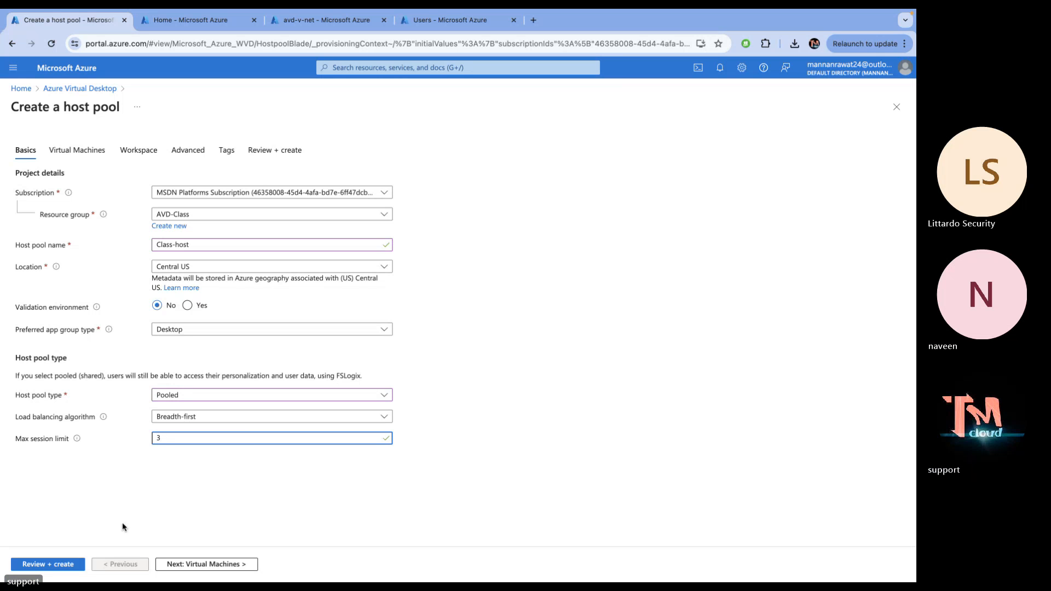
{"action": "left_click", "coordinate": [216, 565]}
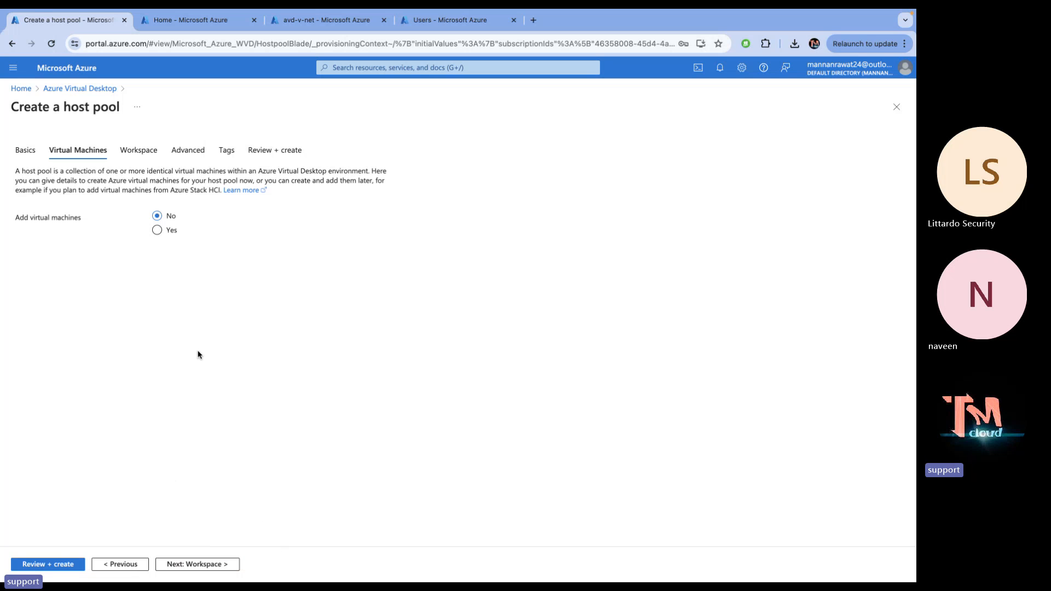
Add virtual machines with name prefix 'host' located in Central US
{"action": "left_click", "coordinate": [157, 230]}
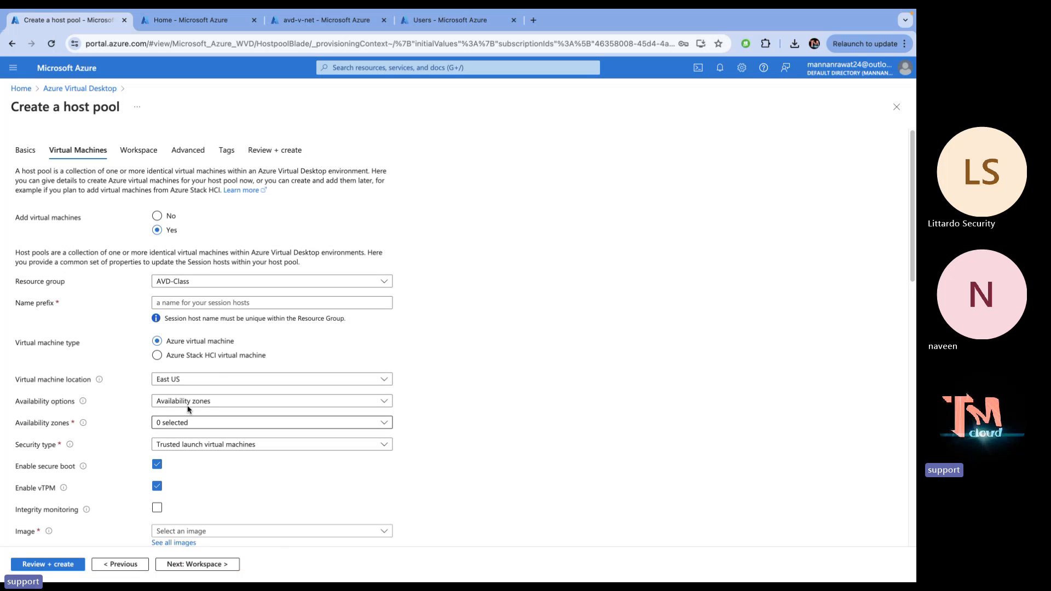
{"action": "left_click", "coordinate": [183, 300]}
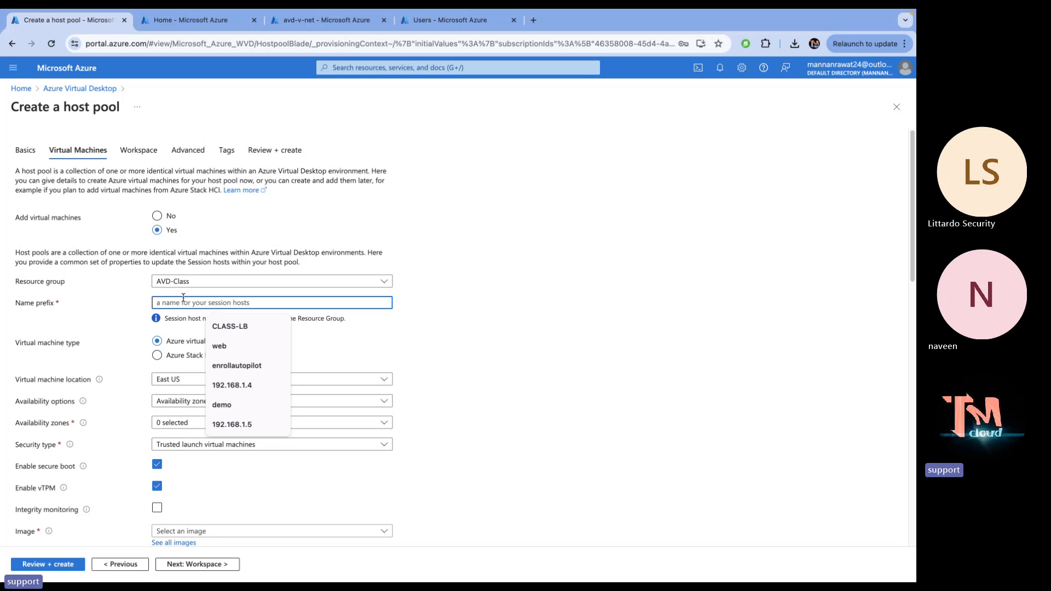
{"action": "type", "text": "host"}
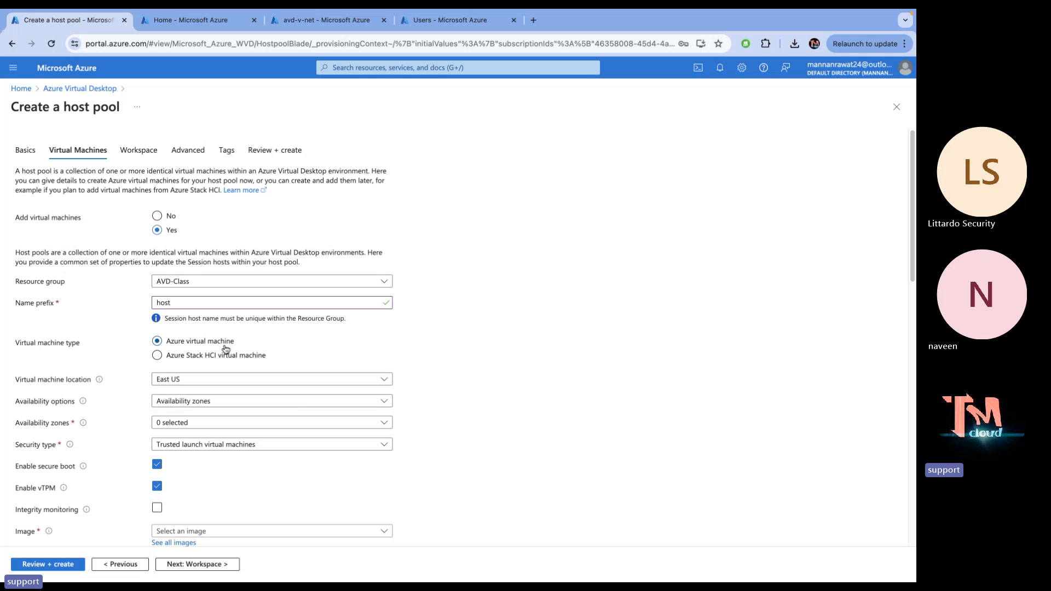
{"action": "left_click", "coordinate": [205, 384]}
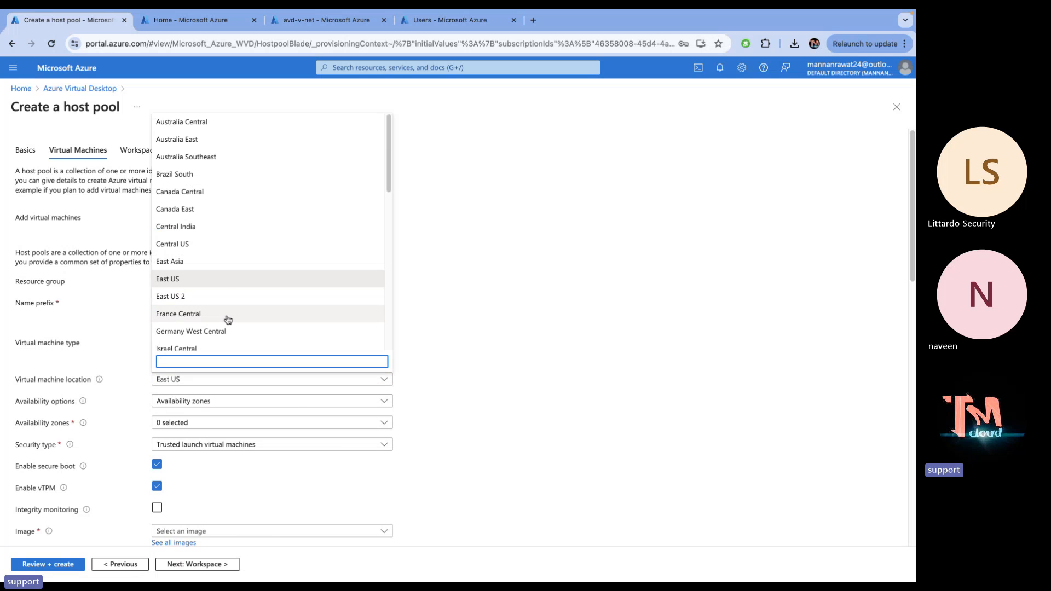
{"action": "left_click", "coordinate": [189, 250]}
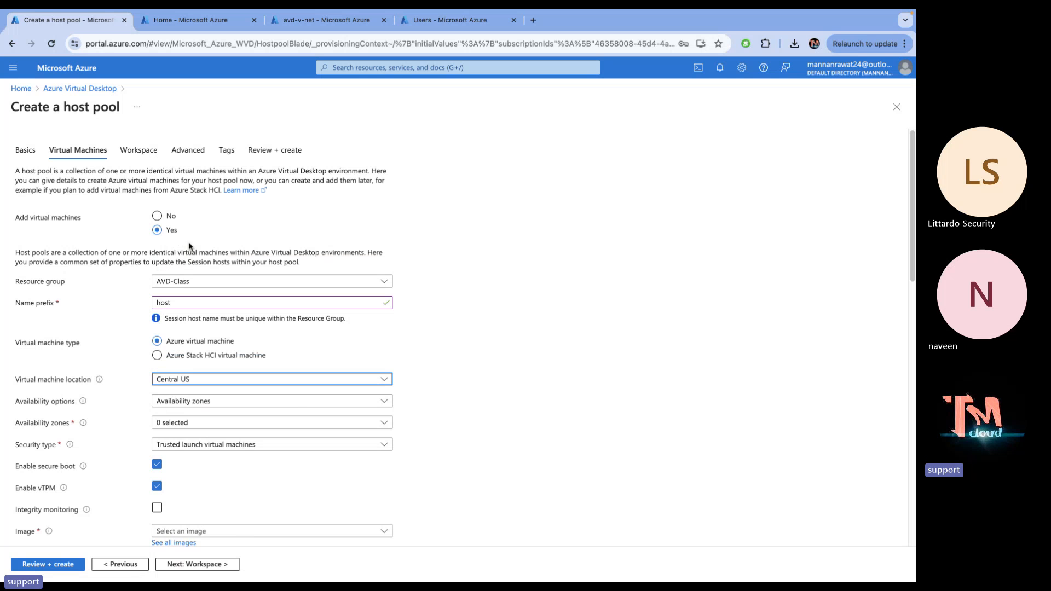
Set availability to no infrastructure redundancy and the security type to Standard
{"action": "left_click", "coordinate": [187, 403]}
{"action": "left_click", "coordinate": [184, 417]}
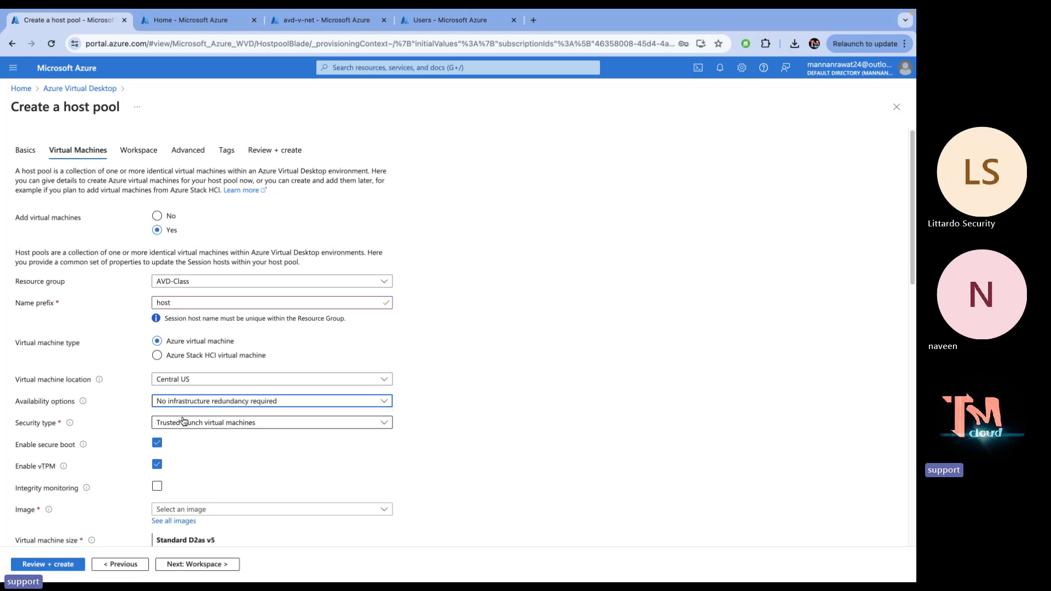
{"action": "left_click", "coordinate": [186, 423]}
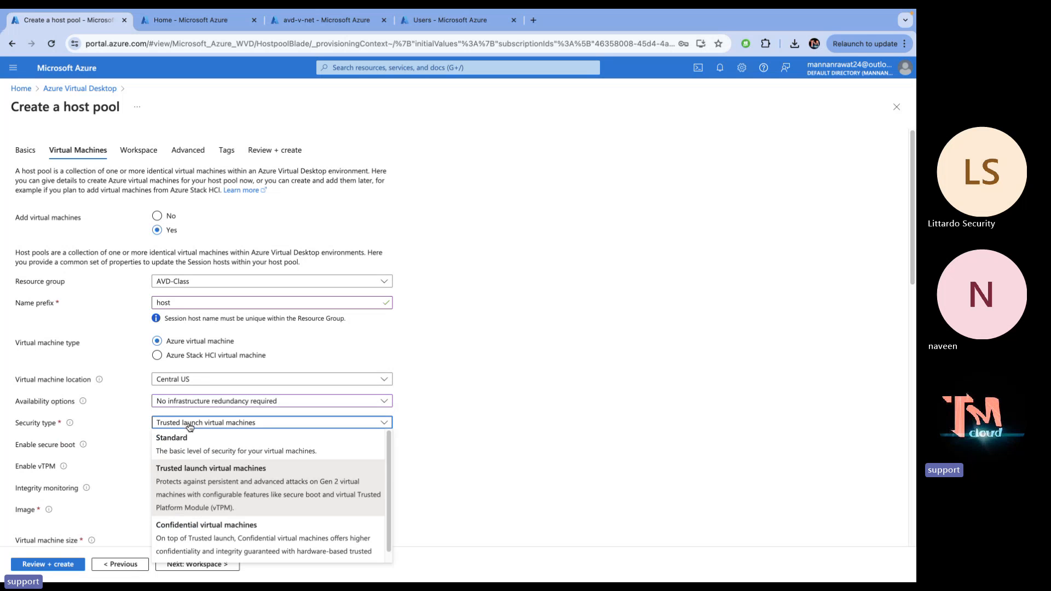
{"action": "left_click", "coordinate": [185, 442]}
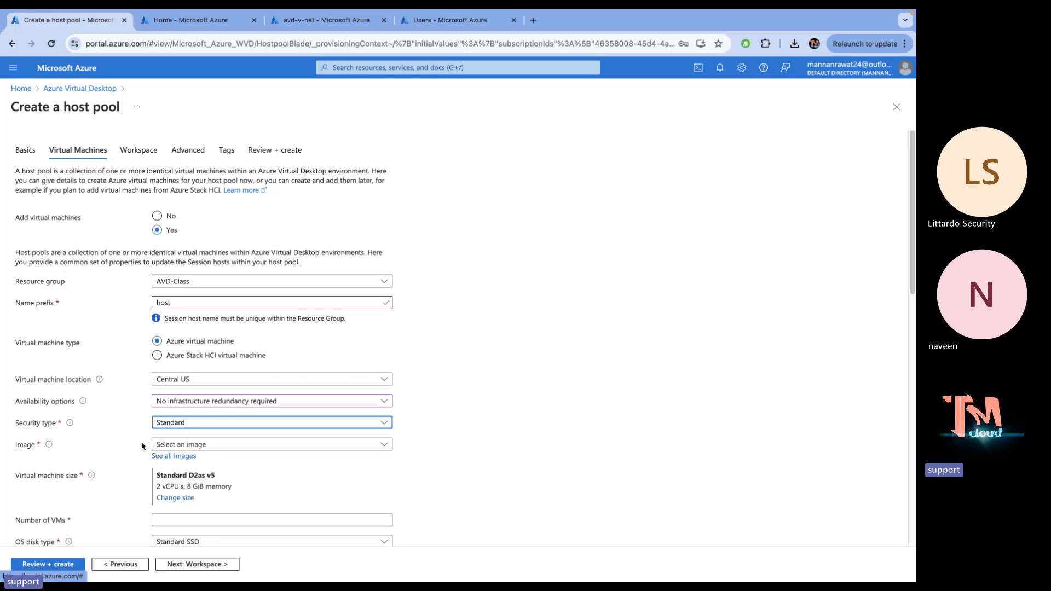
{"action": "left_click", "coordinate": [191, 449]}
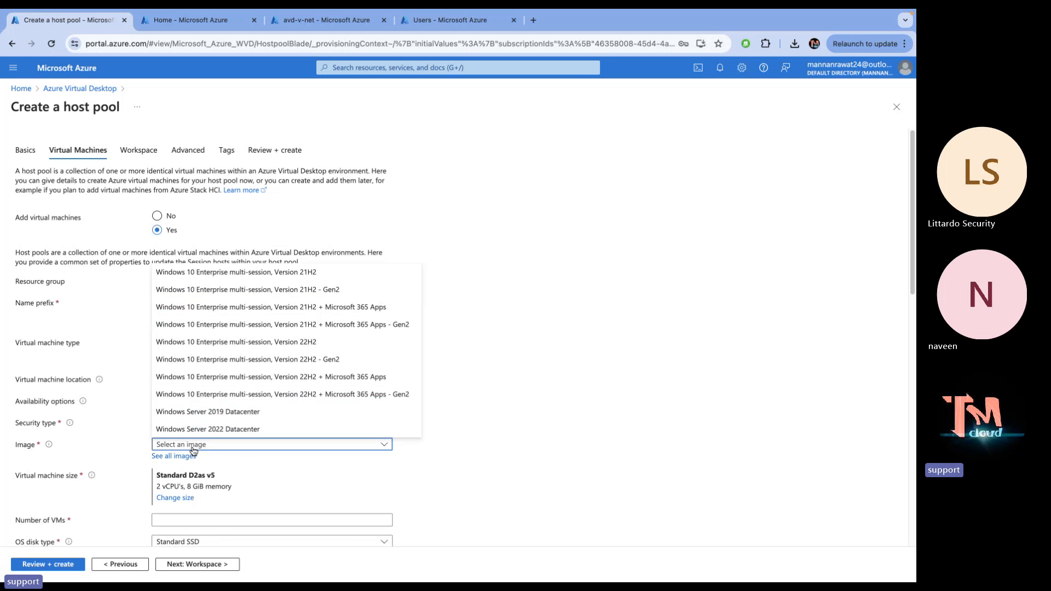
Select the shared gallery image demogold/gold-vm/10.0.19045 as the session host image
{"action": "left_click", "coordinate": [185, 457]}
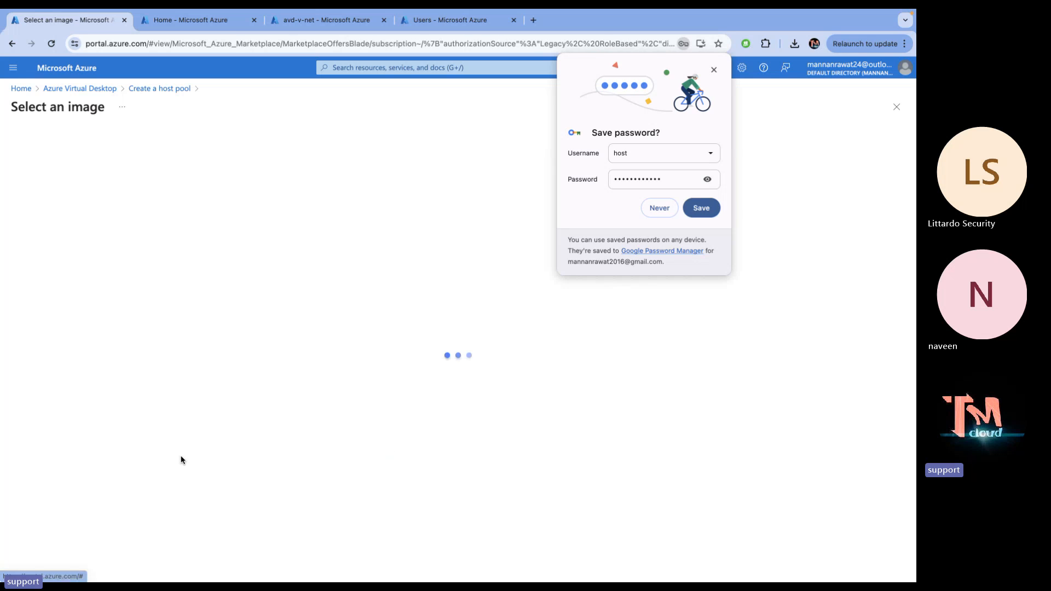
{"action": "left_click", "coordinate": [659, 208]}
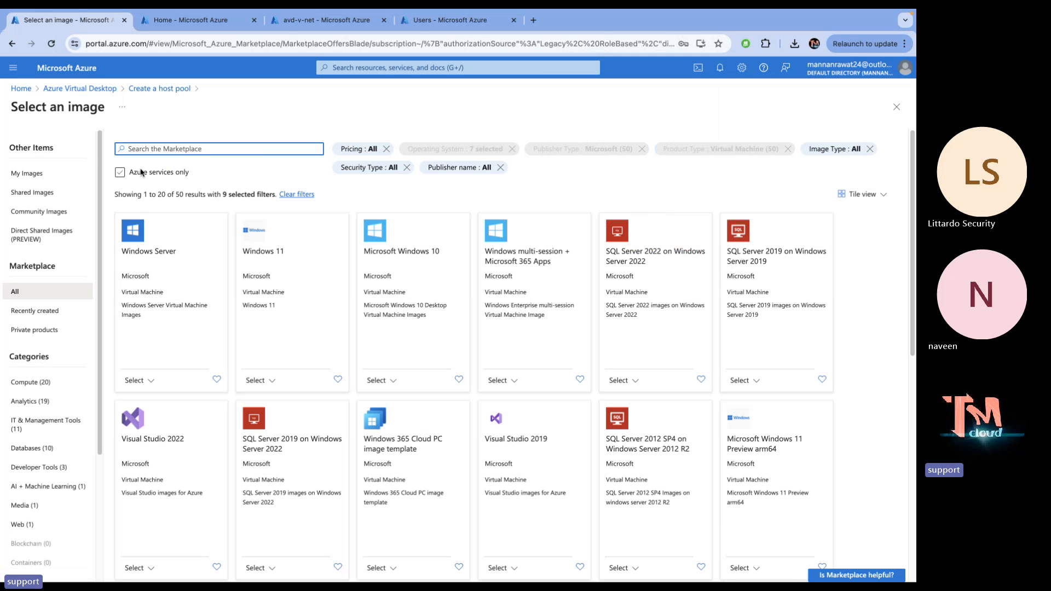
{"action": "left_click", "coordinate": [28, 175]}
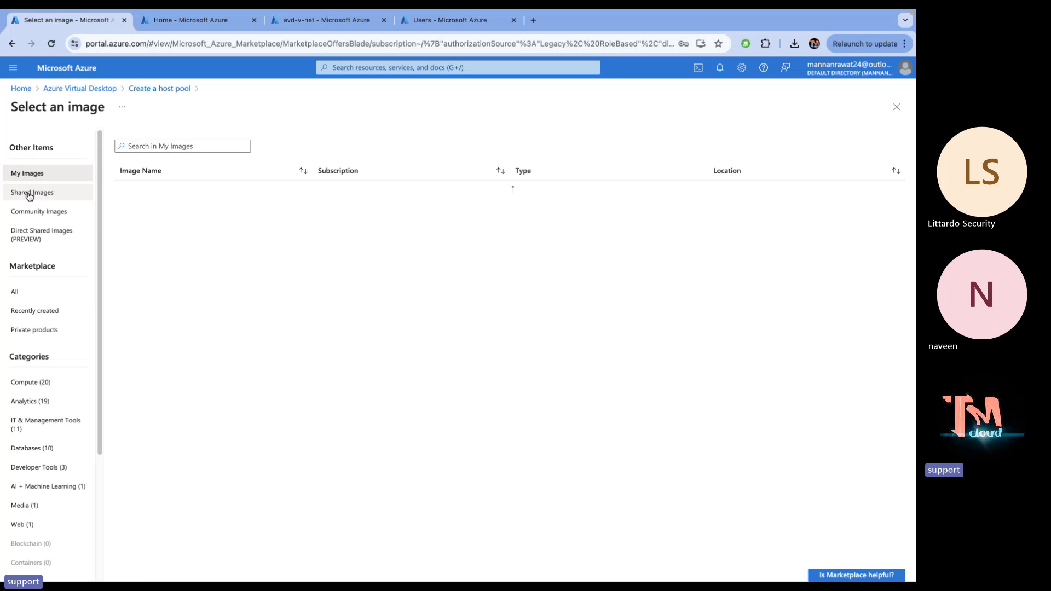
{"action": "left_click", "coordinate": [29, 195]}
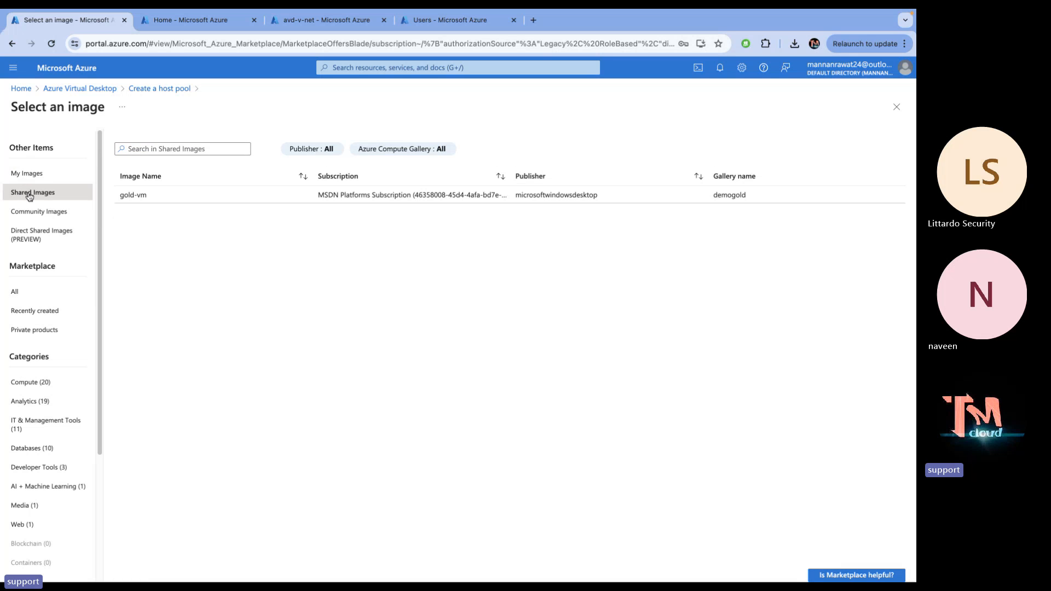
{"action": "left_click", "coordinate": [132, 197]}
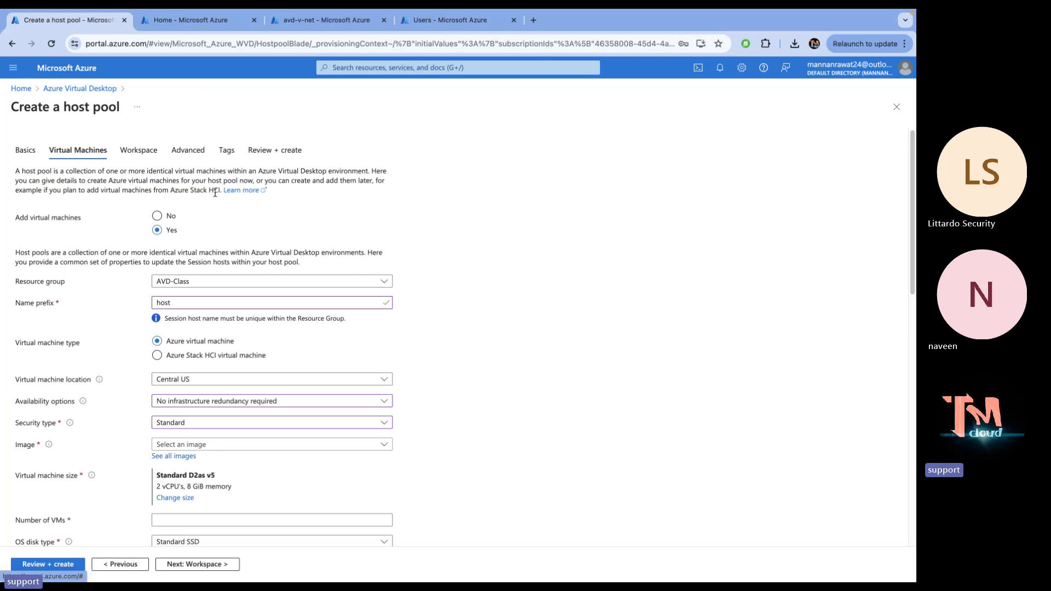
{"action": "left_click", "coordinate": [180, 456]}
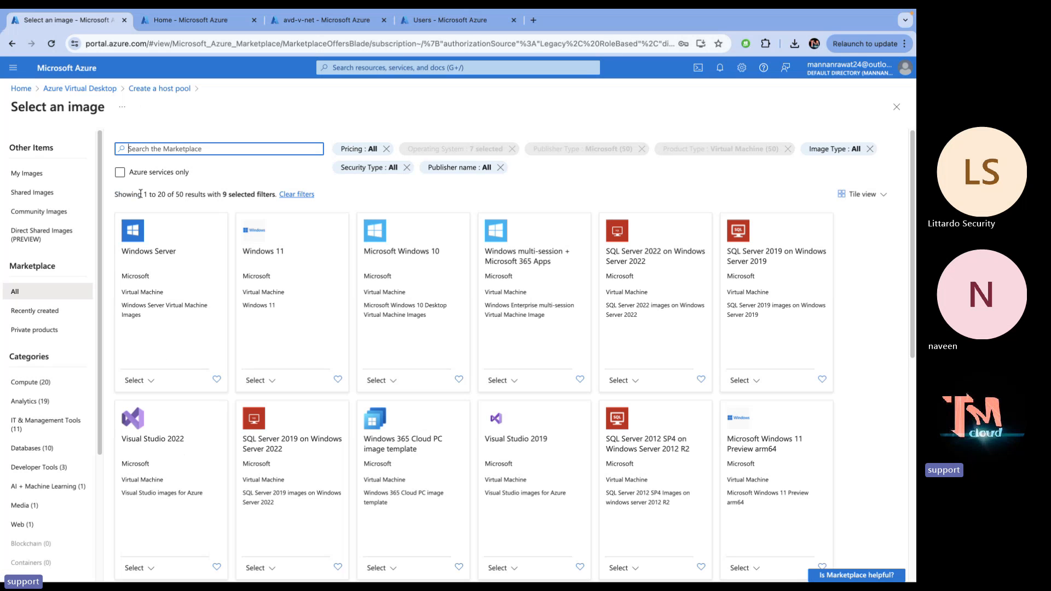
{"action": "left_click", "coordinate": [50, 193]}
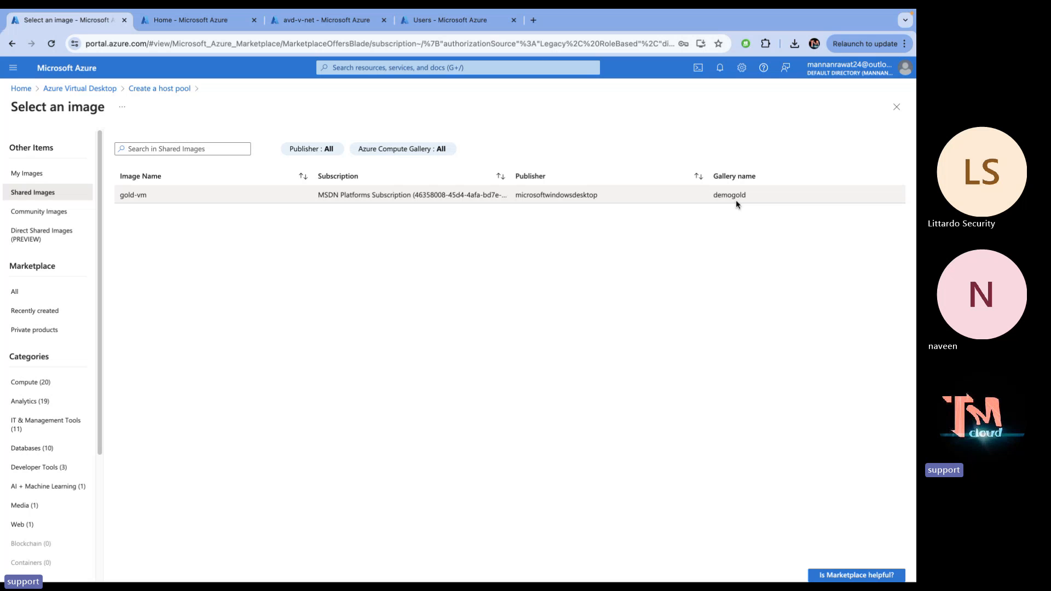
{"action": "left_click", "coordinate": [156, 194]}
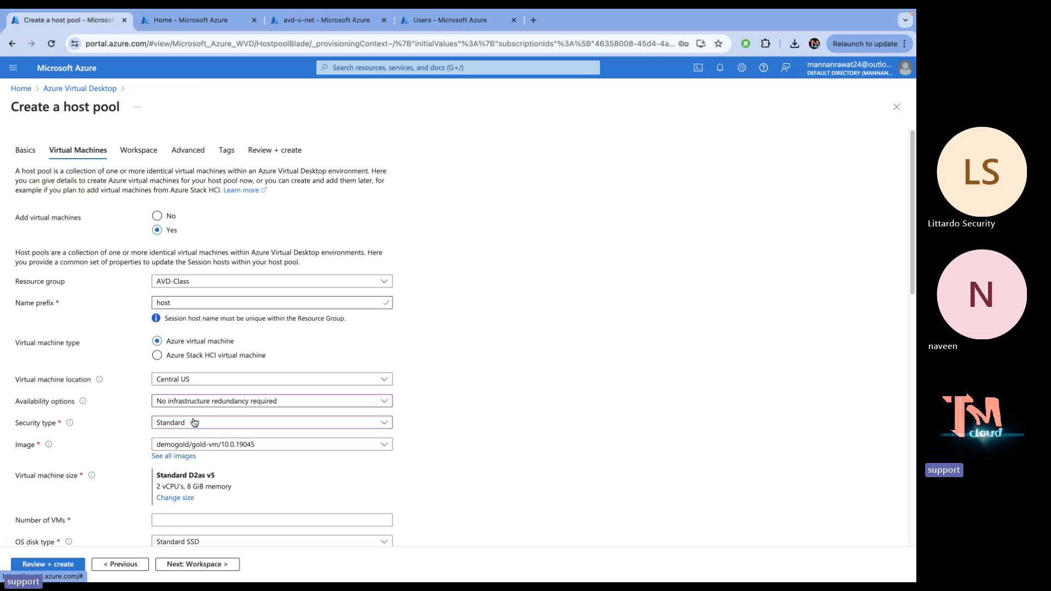
{"action": "scroll", "coordinate": [201, 439], "scroll_direction": "down", "scroll_amount": 5}
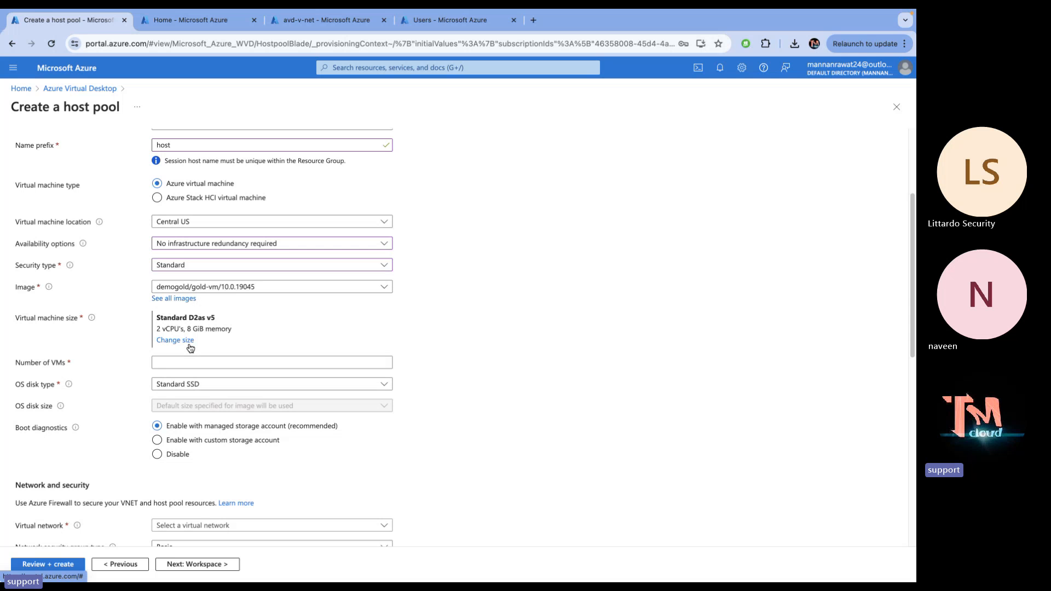
{"action": "key", "text": "ctrl+Left"}
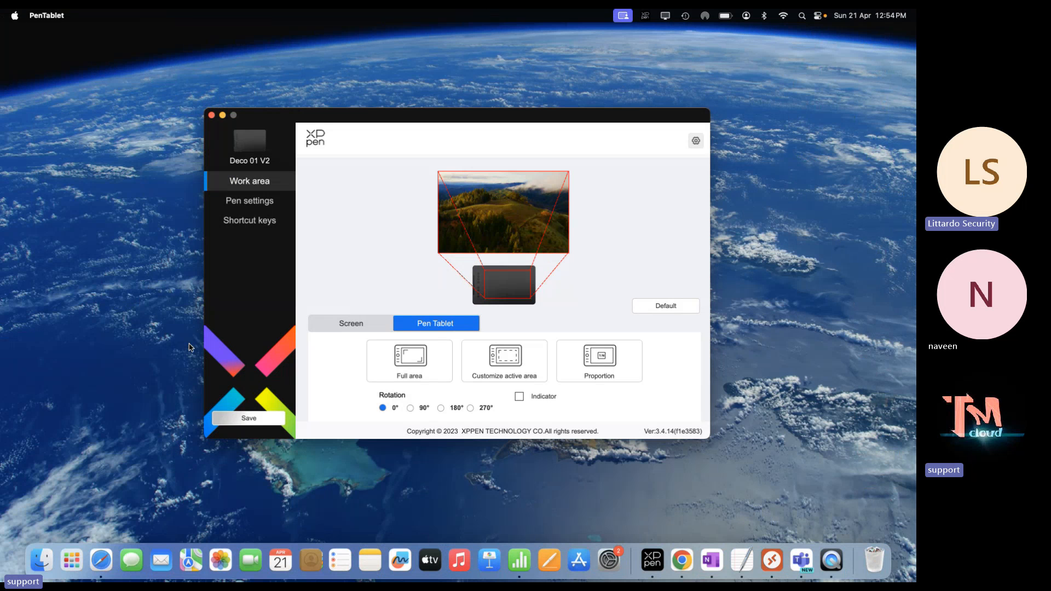
{"action": "key", "text": "ctrl+Right"}
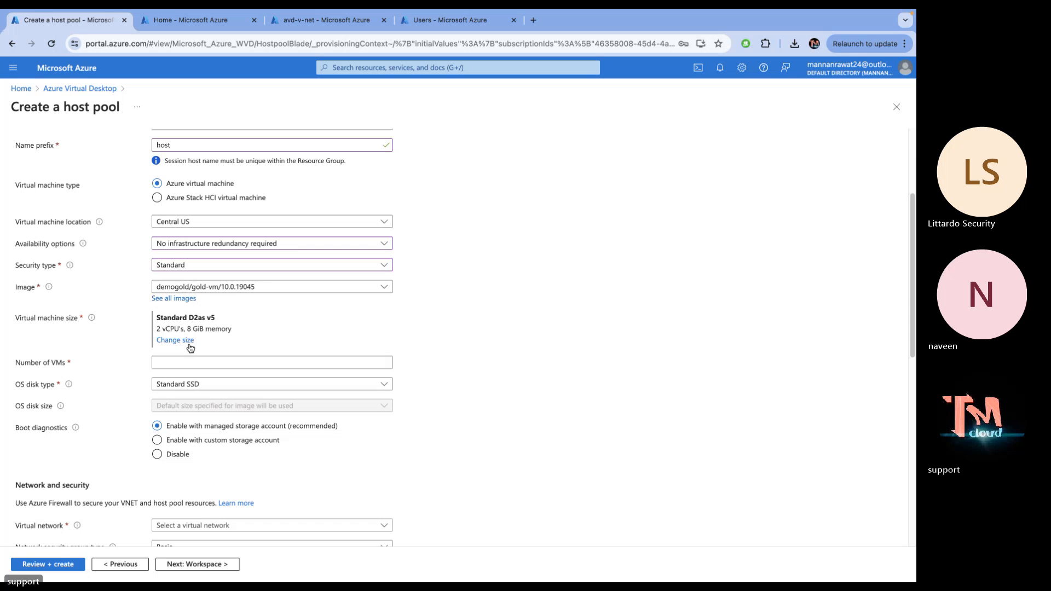
{"action": "key", "text": "ctrl+Left"}
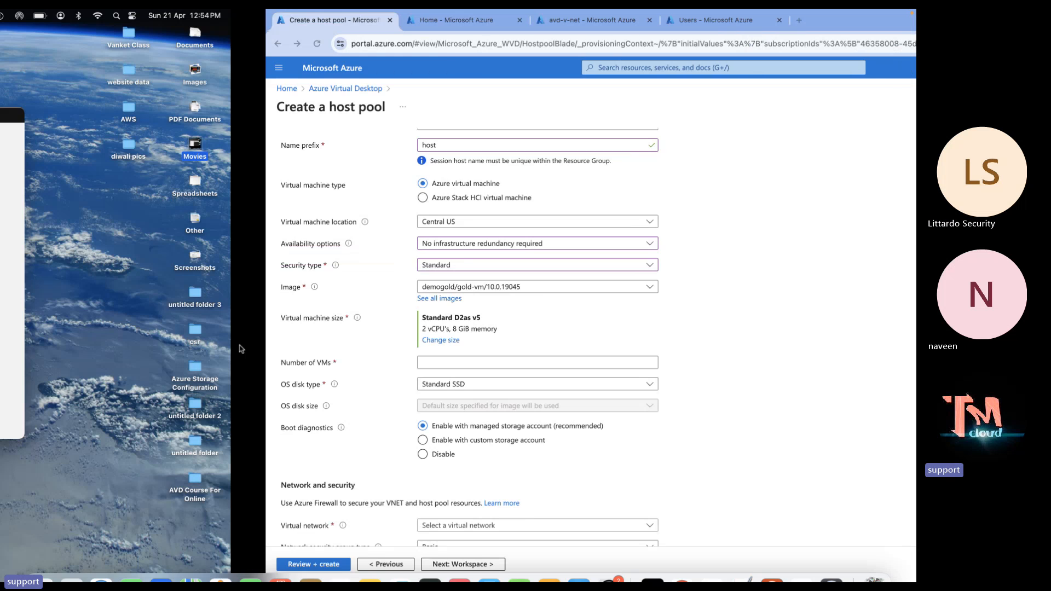
{"action": "key", "text": "ctrl+Right"}
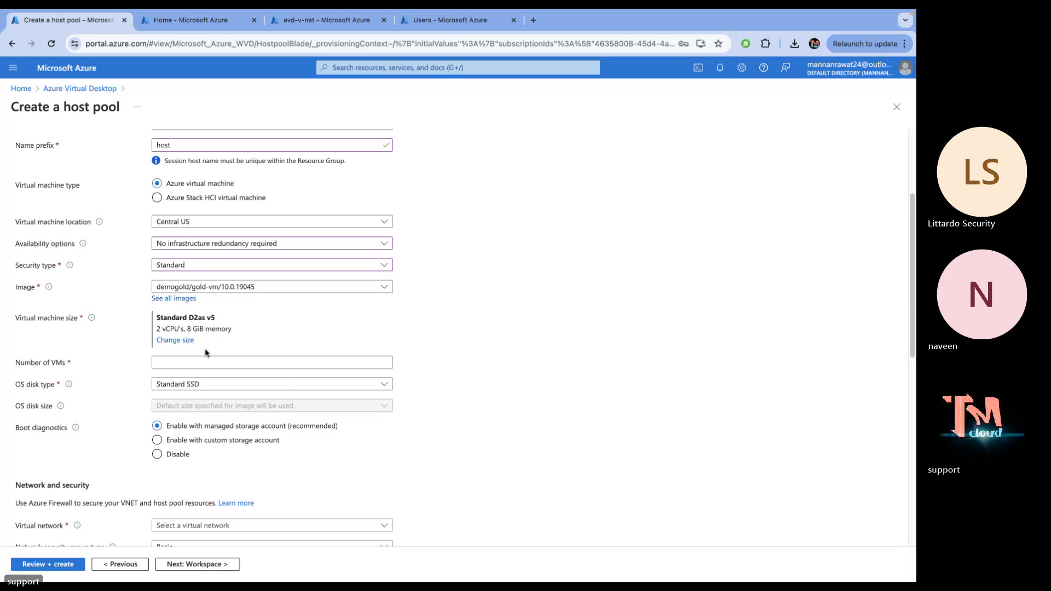
Set the number of VMs to 1, then switch to the tablet settings desktop
{"action": "left_click", "coordinate": [194, 358]}
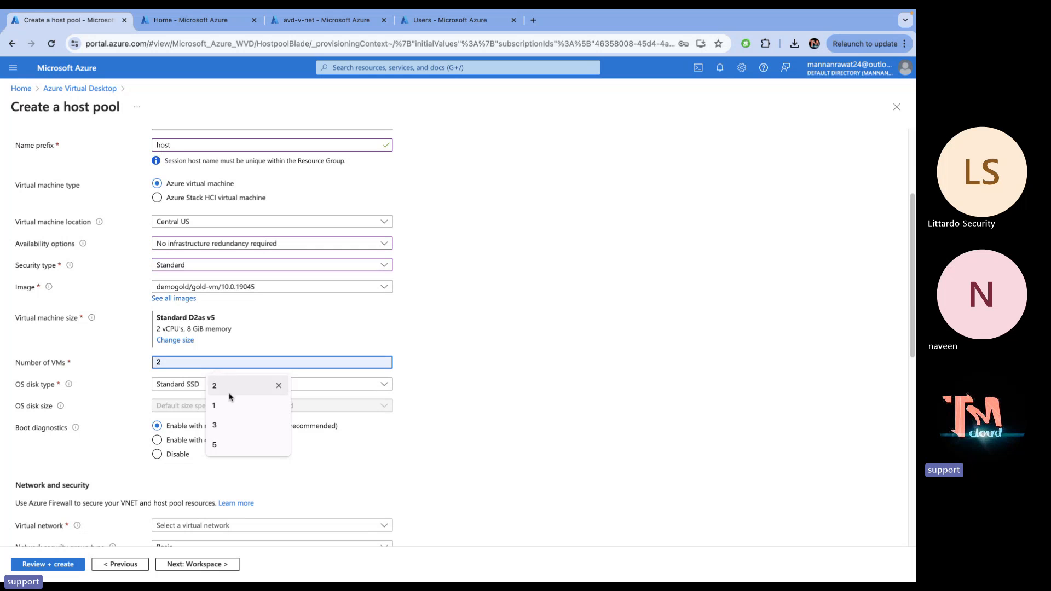
{"action": "left_click", "coordinate": [215, 405]}
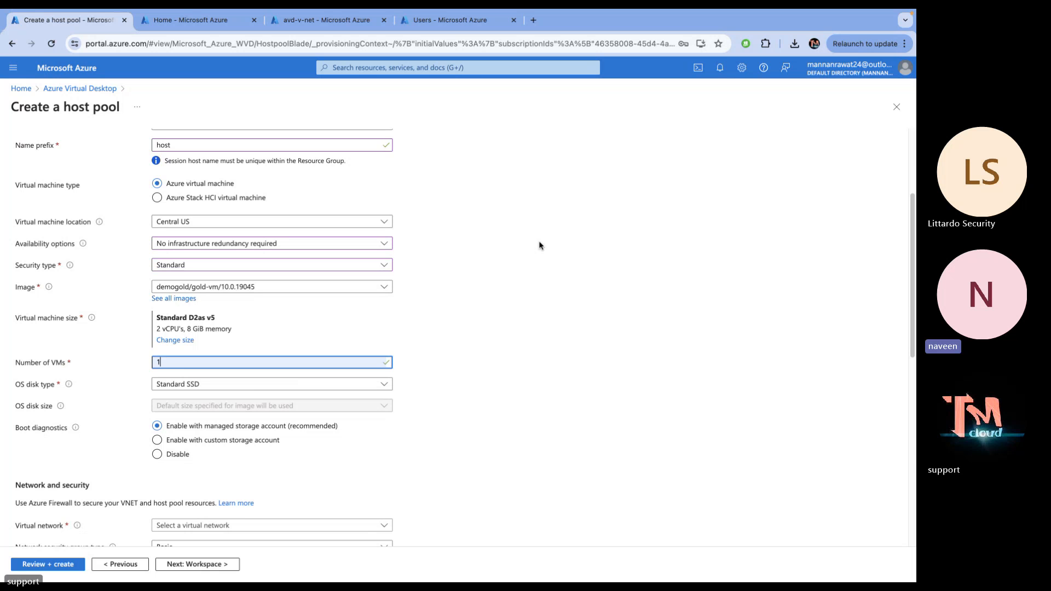
{"action": "key", "text": "ctrl+Left"}
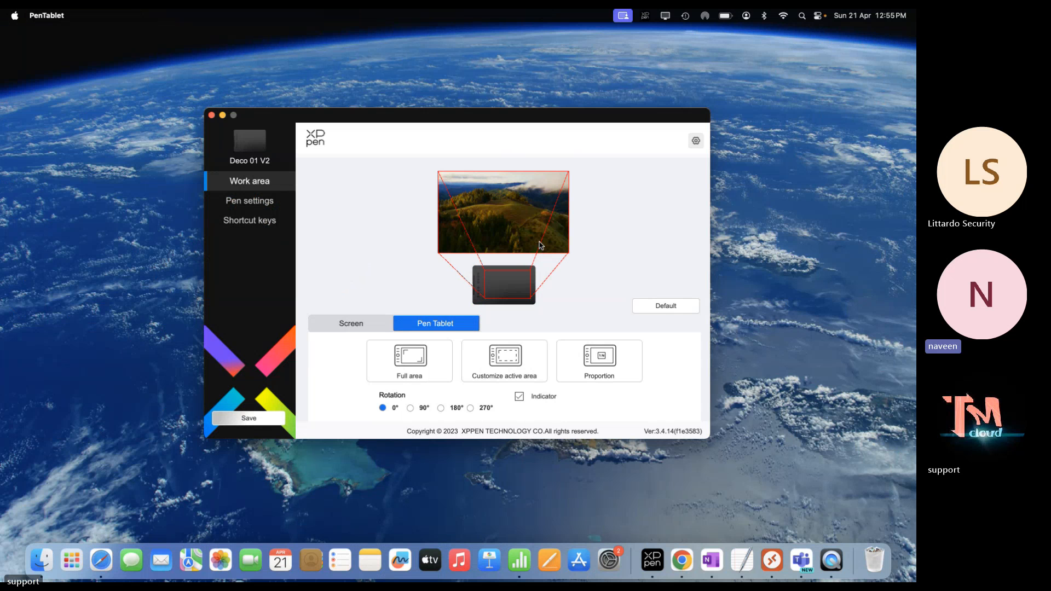
Switch between the tablet settings desktop and Chrome, ending on the host pool form
{"action": "key", "text": "ctrl+Right"}
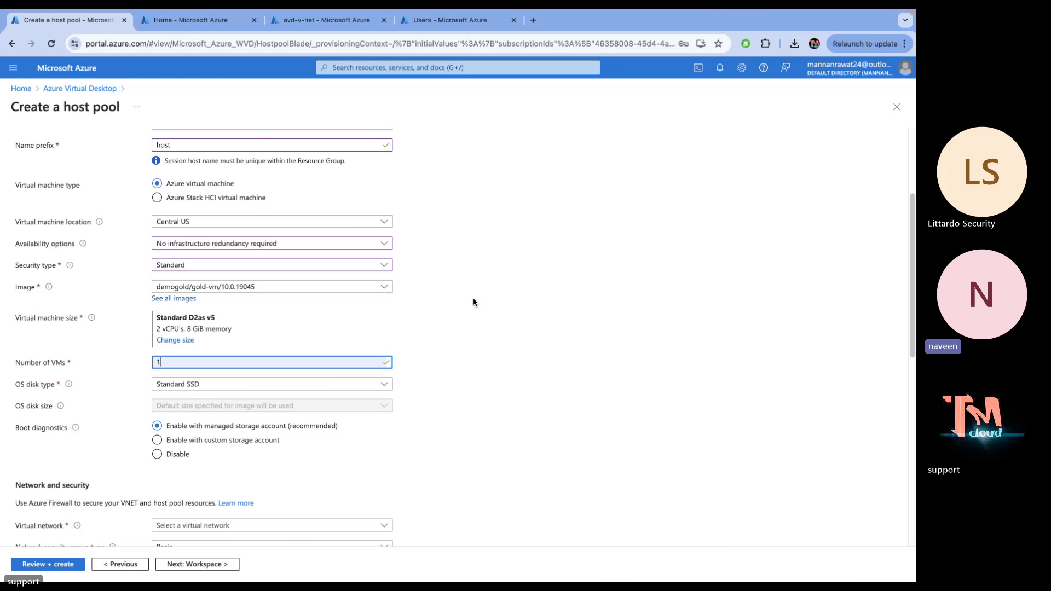
{"action": "key", "text": "ctrl+Left"}
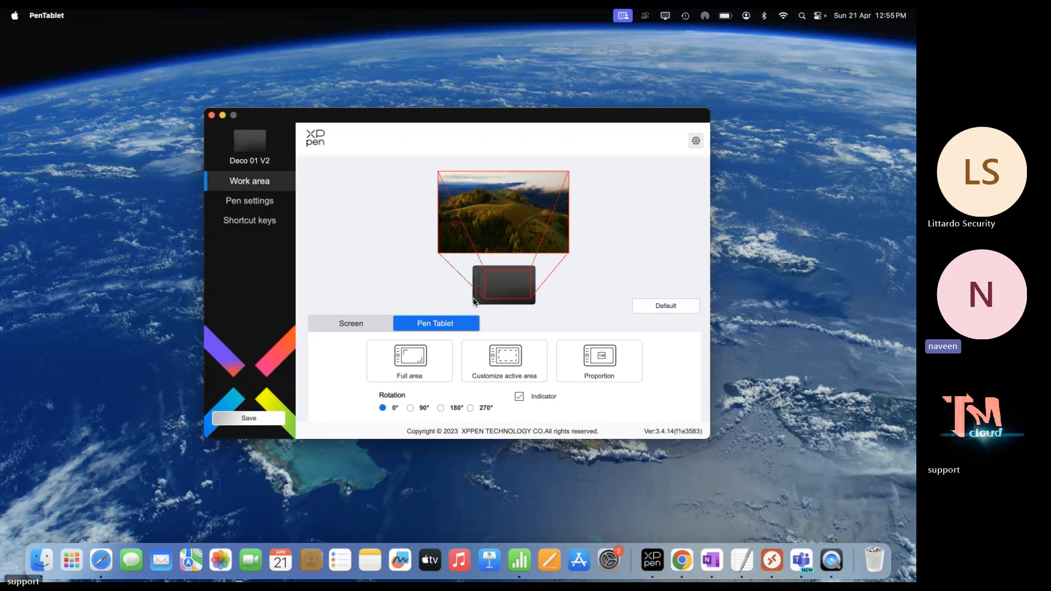
{"action": "key", "text": "ctrl+Right"}
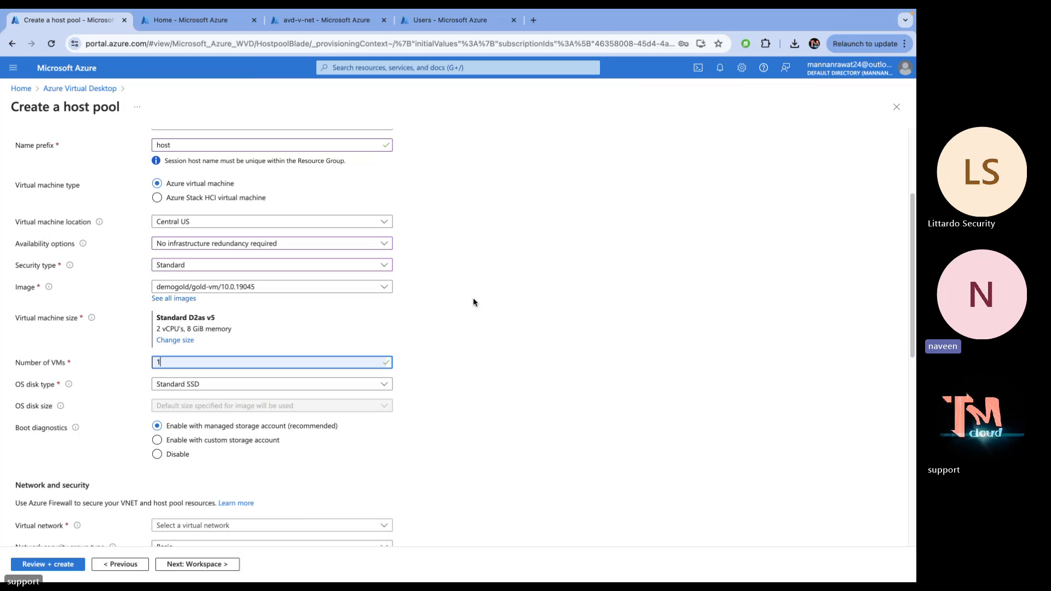
{"action": "key", "text": "ctrl+Left"}
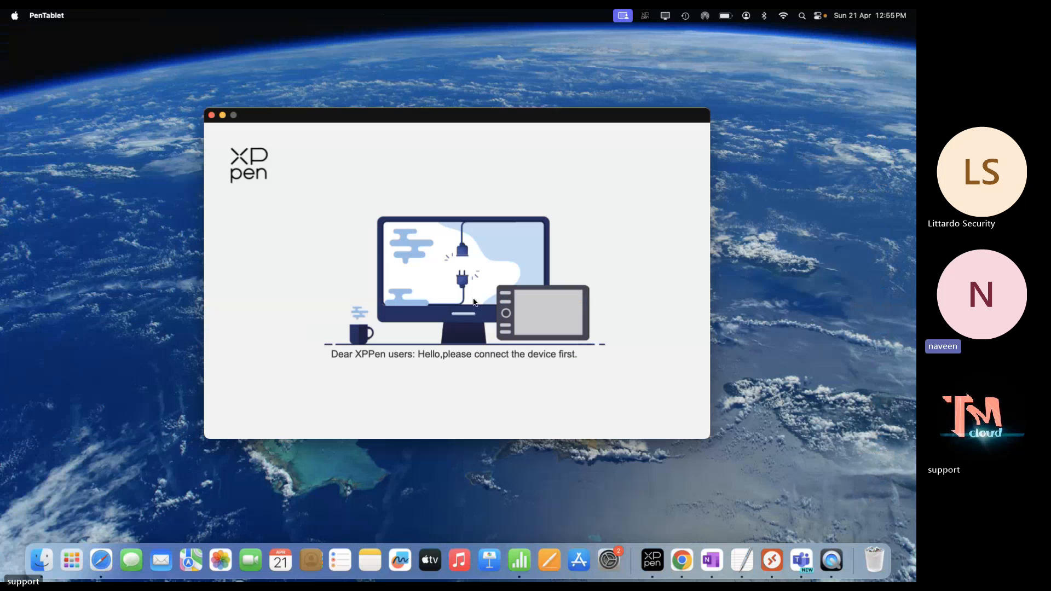
{"action": "key", "text": "ctrl+Right"}
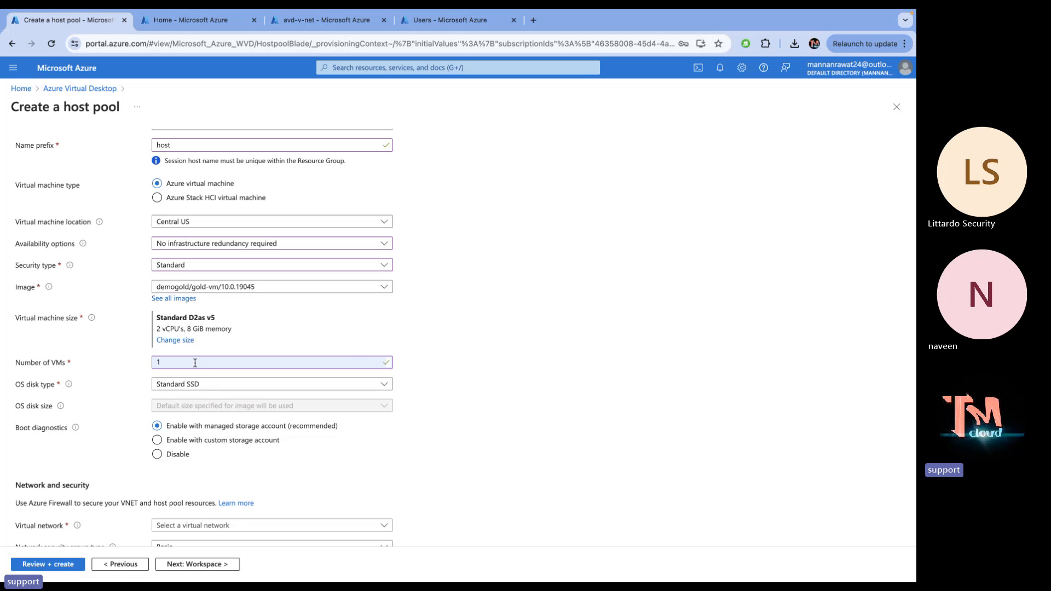
Set the OS disk type to Premium SSD
{"action": "scroll", "coordinate": [182, 397], "scroll_direction": "down", "scroll_amount": 2}
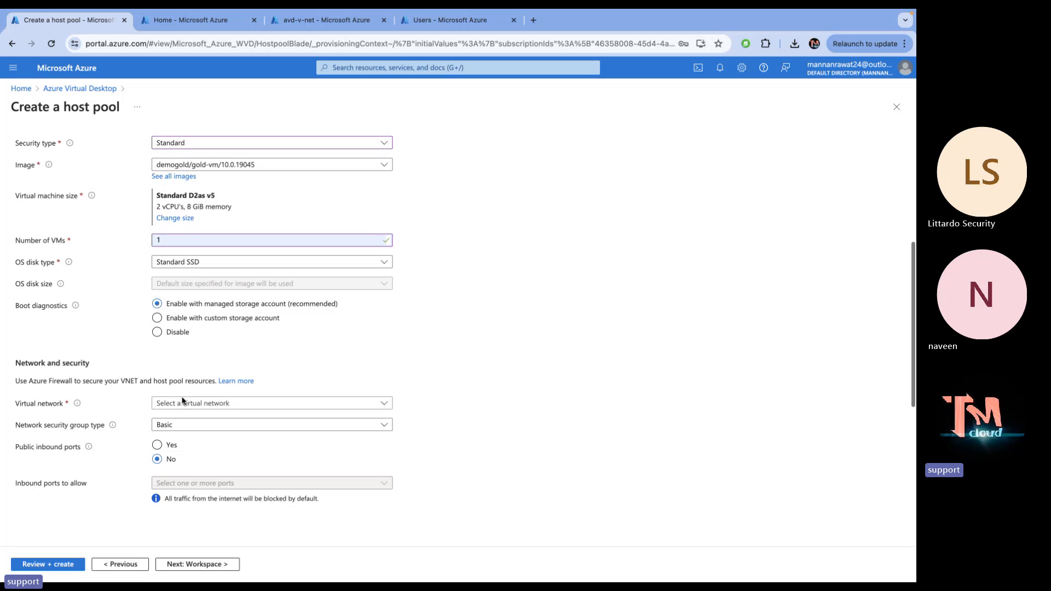
{"action": "left_click", "coordinate": [193, 268]}
{"action": "left_click", "coordinate": [195, 275]}
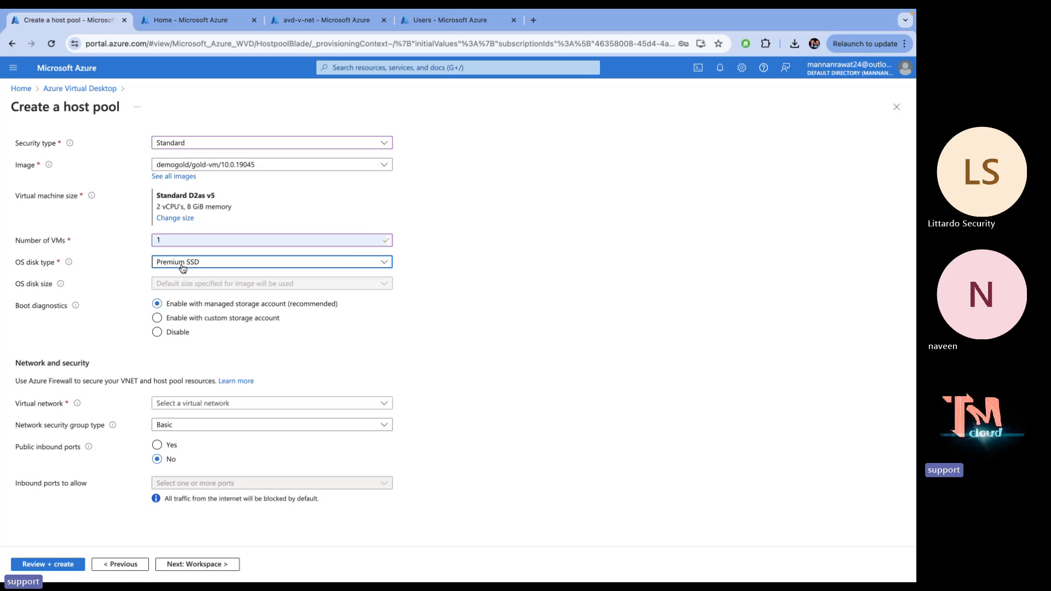
Place the session hosts on the avd-v-net virtual network's Domain-Subnet
{"action": "scroll", "coordinate": [214, 322], "scroll_direction": "down", "scroll_amount": 5}
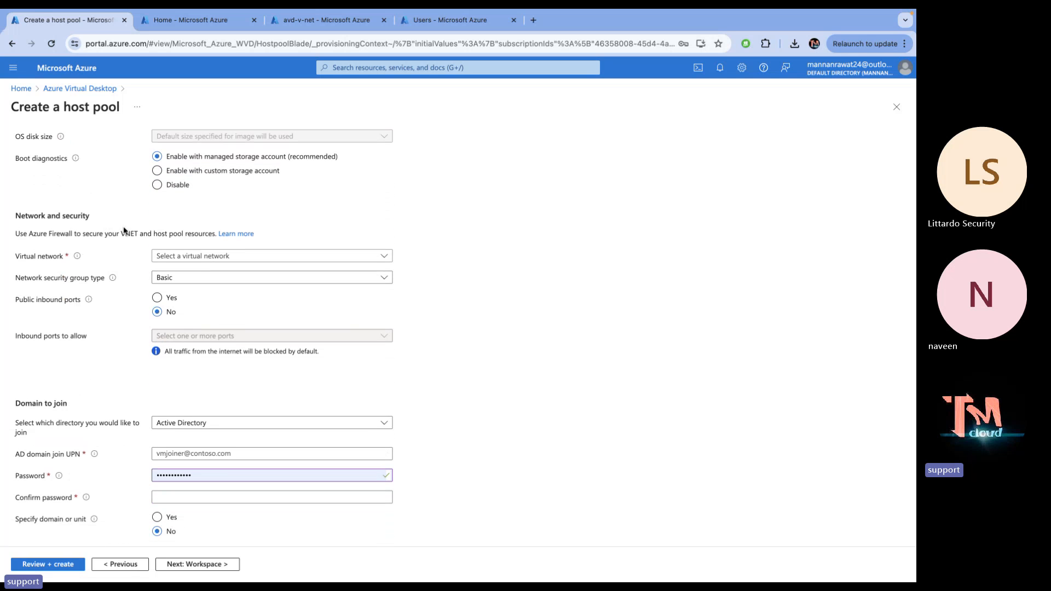
{"action": "left_click", "coordinate": [217, 256]}
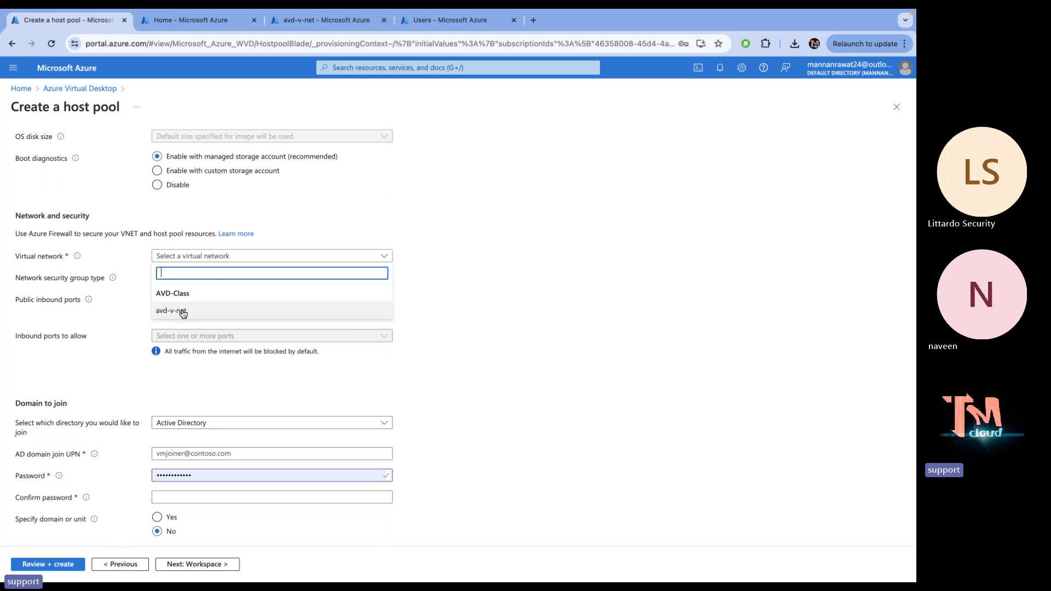
{"action": "left_click", "coordinate": [182, 310]}
{"action": "left_click", "coordinate": [202, 278]}
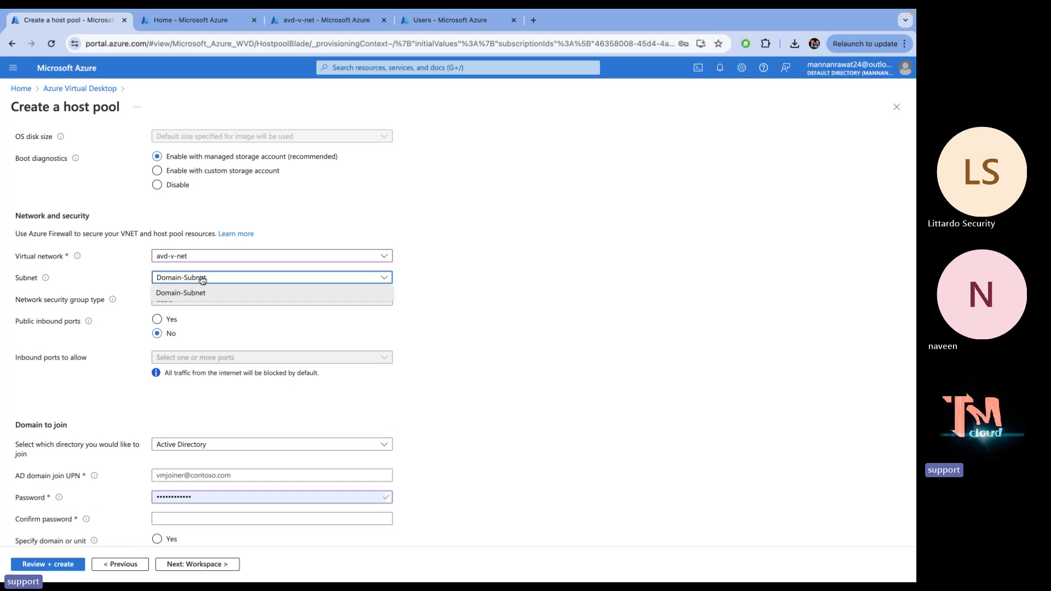
{"action": "left_click", "coordinate": [200, 292]}
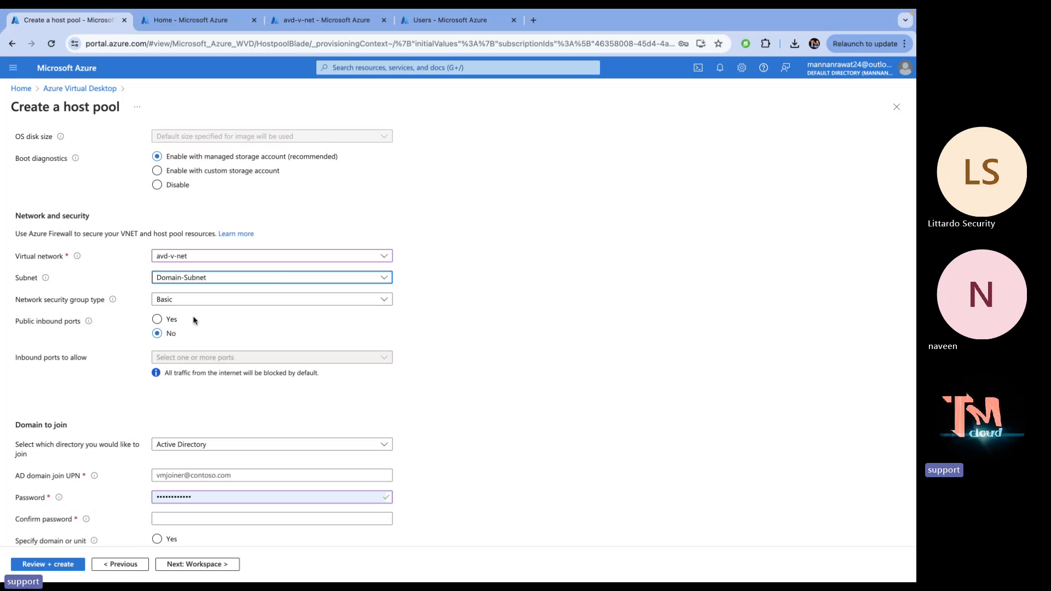
{"action": "scroll", "coordinate": [193, 320], "scroll_direction": "down", "scroll_amount": 1}
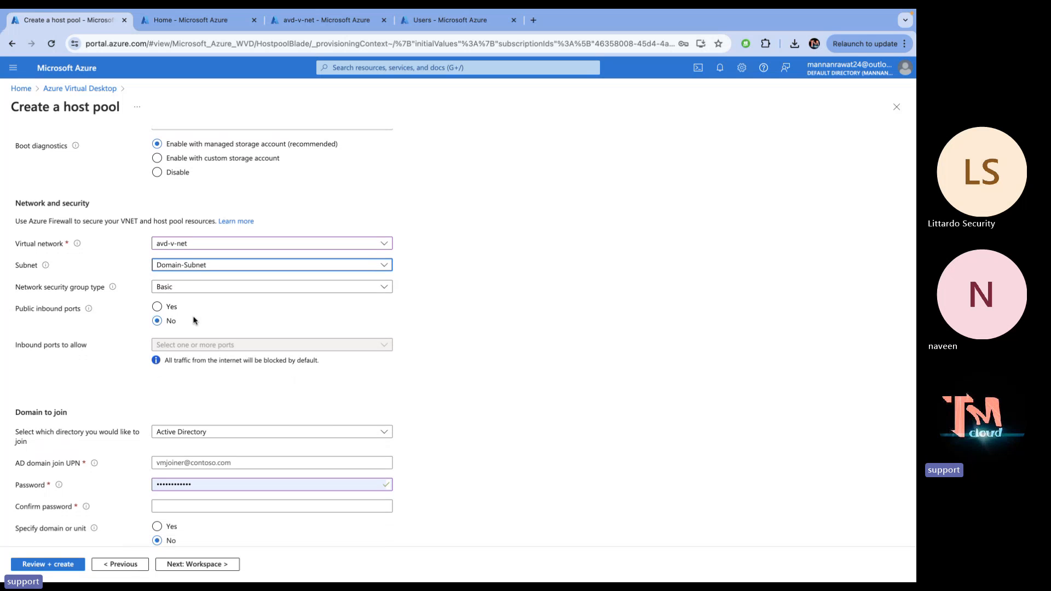
{"action": "scroll", "coordinate": [193, 320], "scroll_direction": "down", "scroll_amount": 3}
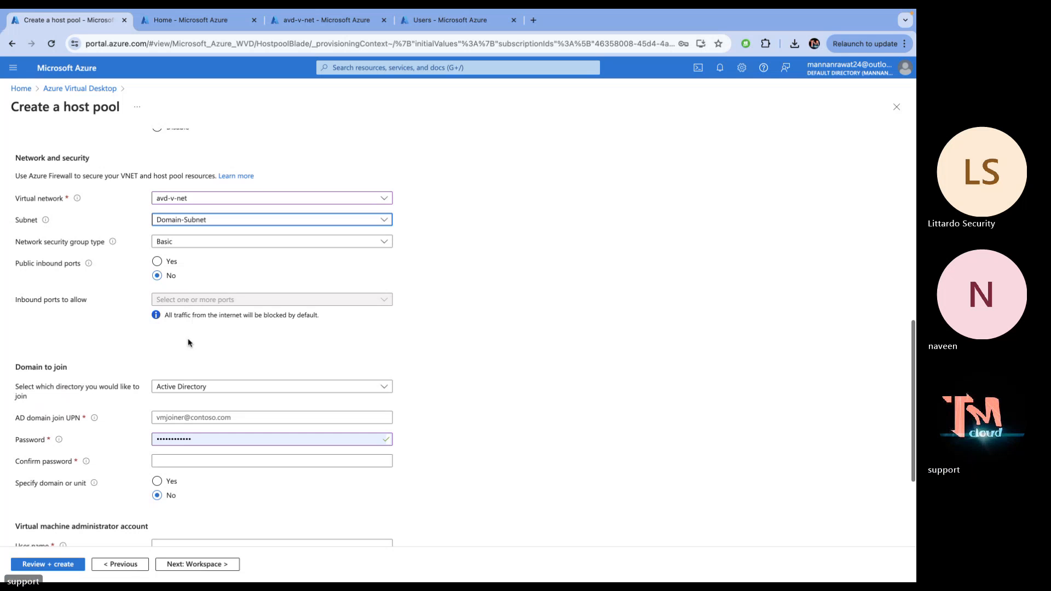
{"action": "scroll", "coordinate": [190, 414], "scroll_direction": "down", "scroll_amount": 5}
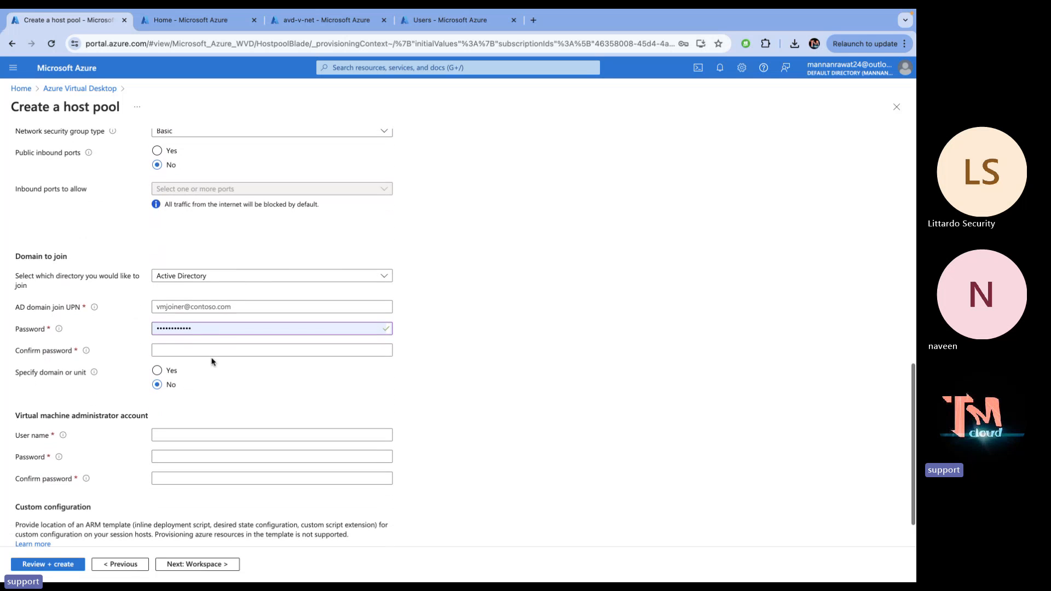
{"action": "left_click", "coordinate": [258, 275]}
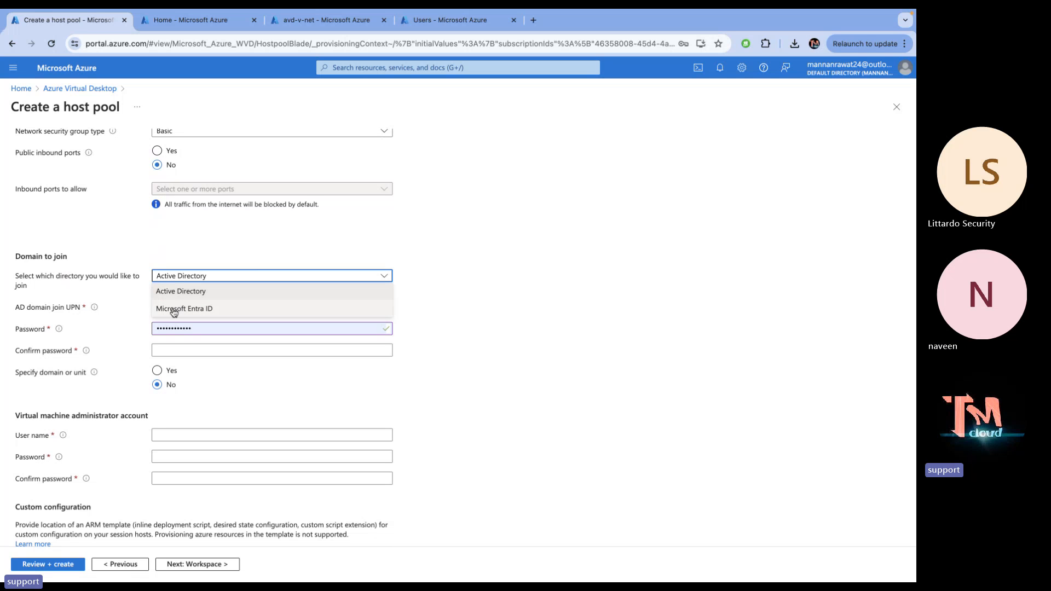
{"action": "left_click", "coordinate": [192, 292]}
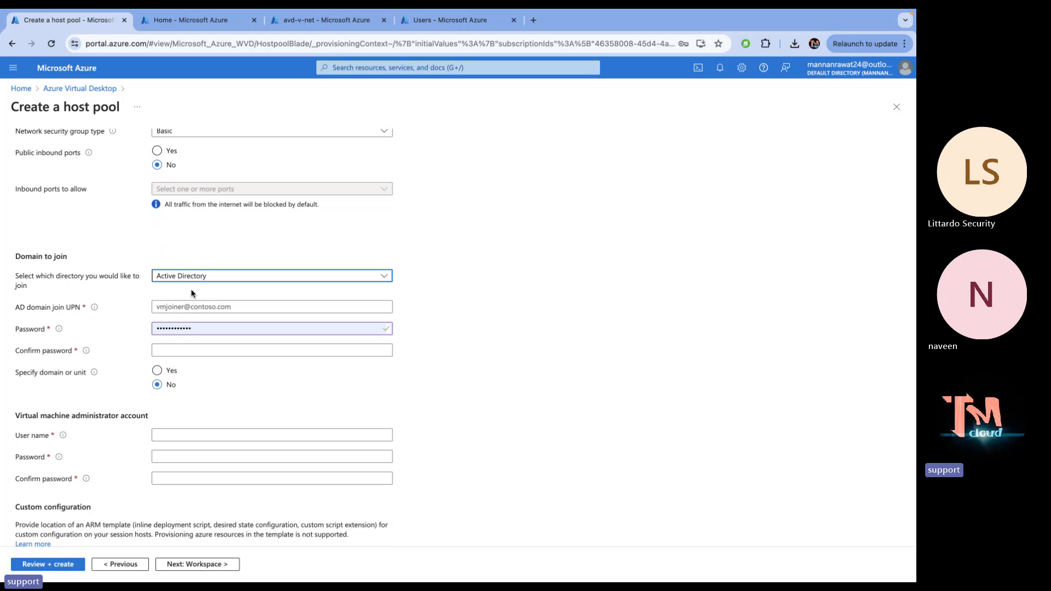
{"action": "left_click", "coordinate": [212, 275]}
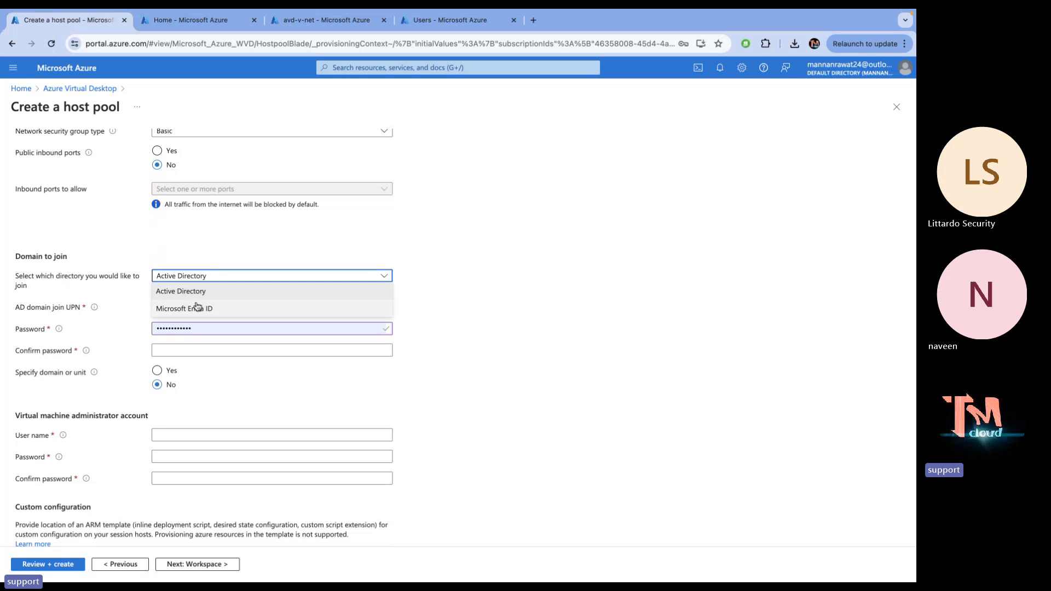
{"action": "left_click", "coordinate": [200, 299]}
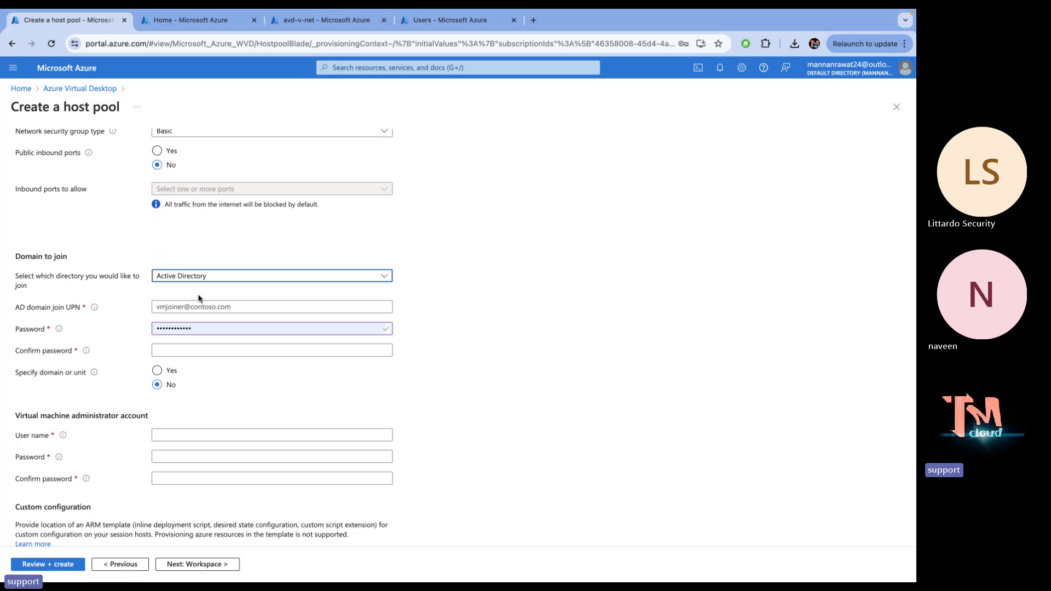
{"action": "left_click", "coordinate": [187, 307]}
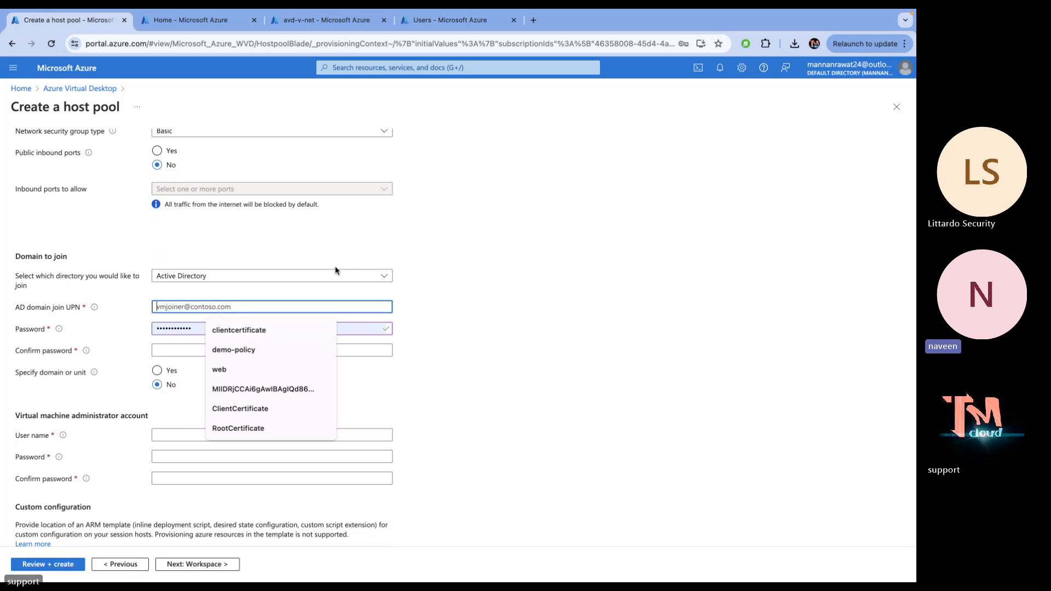
Dismiss the browser's autofill suggestions covering the domain-join fields
{"action": "left_click", "coordinate": [466, 223]}
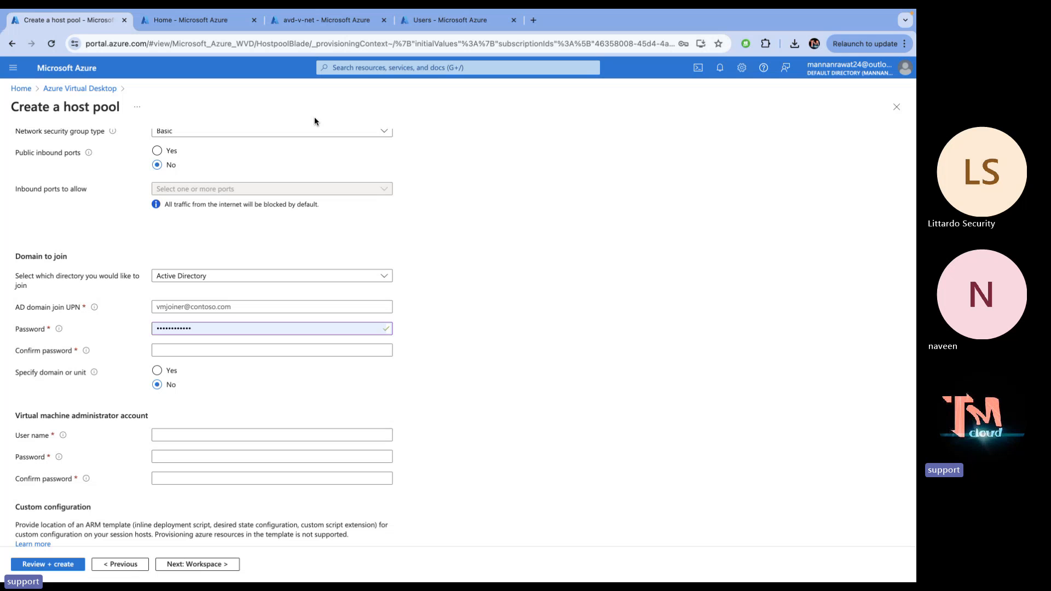
Open portal home in a new tab and view Microsoft Entra ID's Custom domain names
{"action": "right_click", "coordinate": [85, 75]}
{"action": "left_click", "coordinate": [115, 78]}
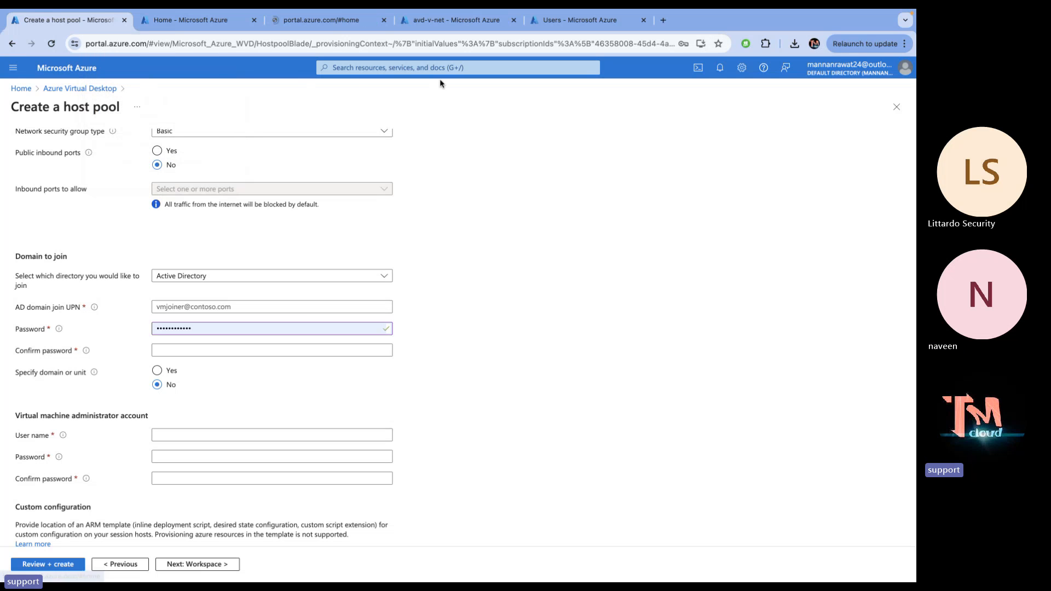
{"action": "left_click", "coordinate": [320, 21]}
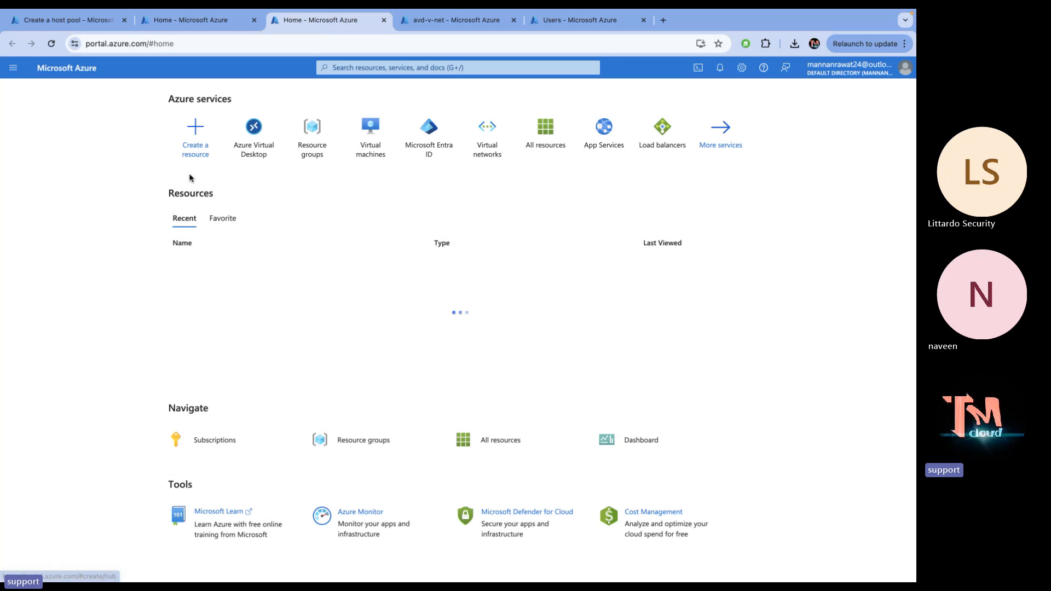
{"action": "left_click", "coordinate": [434, 156]}
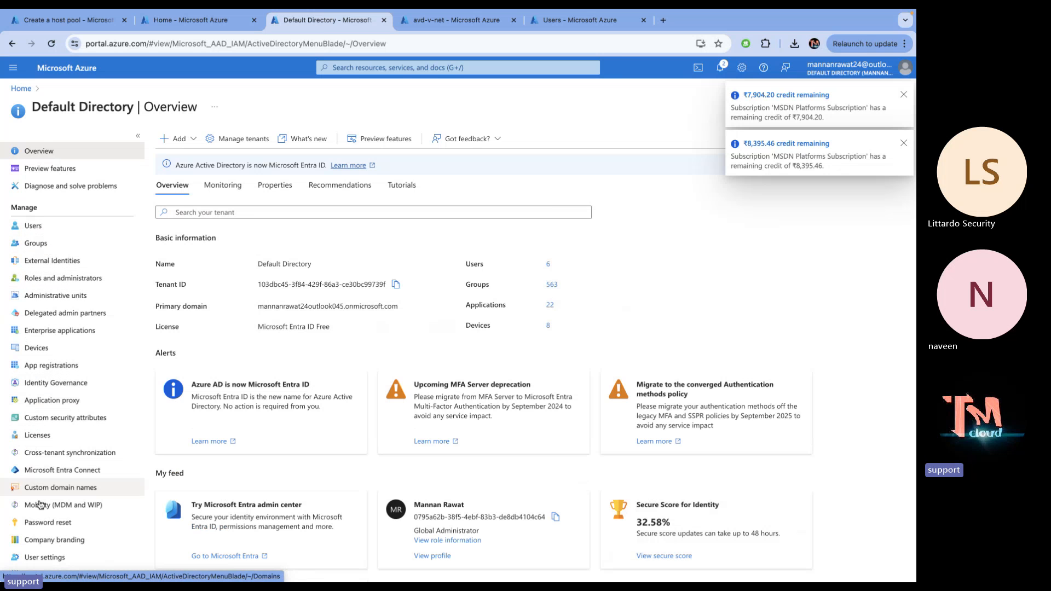
{"action": "left_click", "coordinate": [41, 491]}
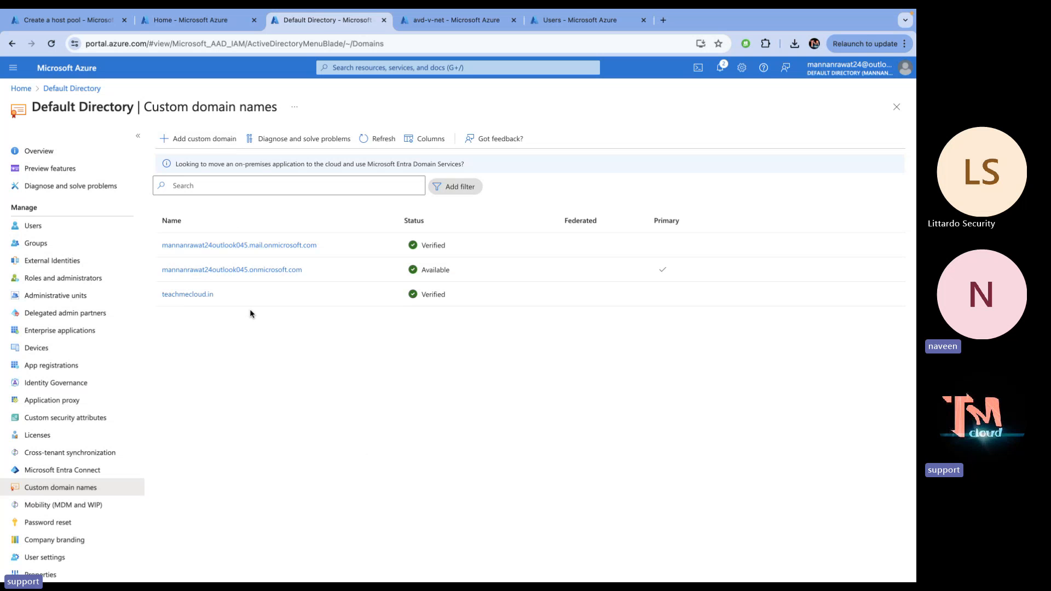
On the remote server, widen the ADUC tree pane and show teachmecloud.net's containers
{"action": "key", "text": "ctrl+Left"}
{"action": "key", "text": "ctrl+Right"}
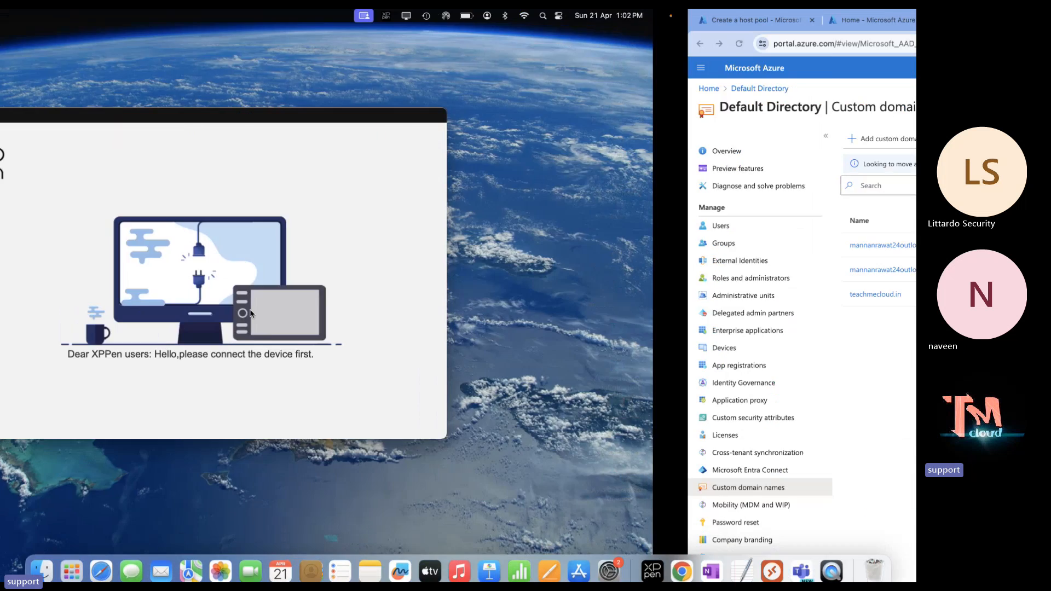
{"action": "key", "text": "ctrl+Right"}
{"action": "key", "text": "ctrl+Right"}
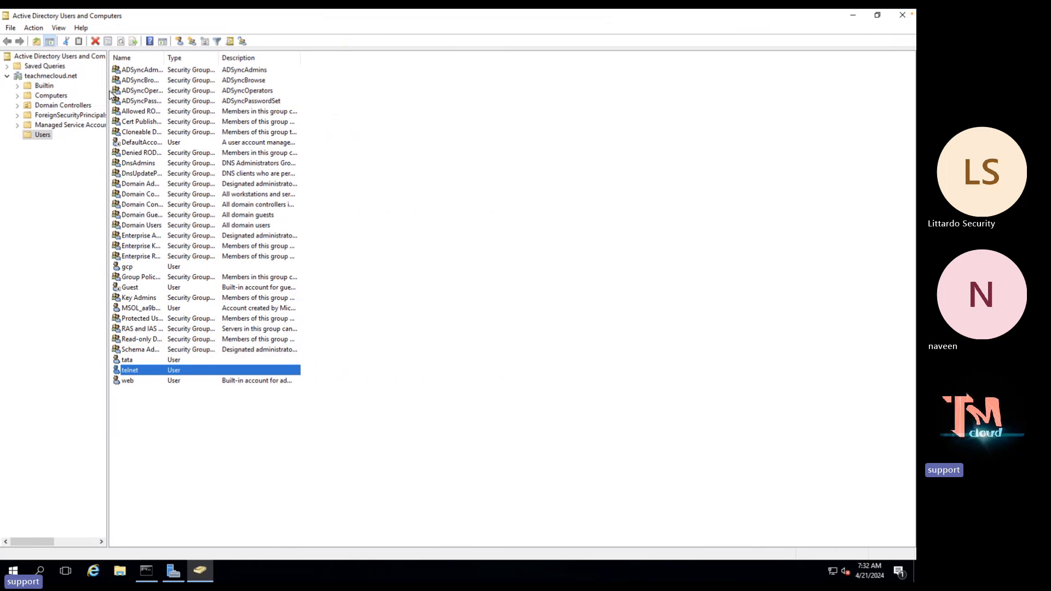
{"action": "left_click_drag", "start_coordinate": [109, 90], "coordinate": [200, 81]}
{"action": "left_click", "coordinate": [67, 76]}
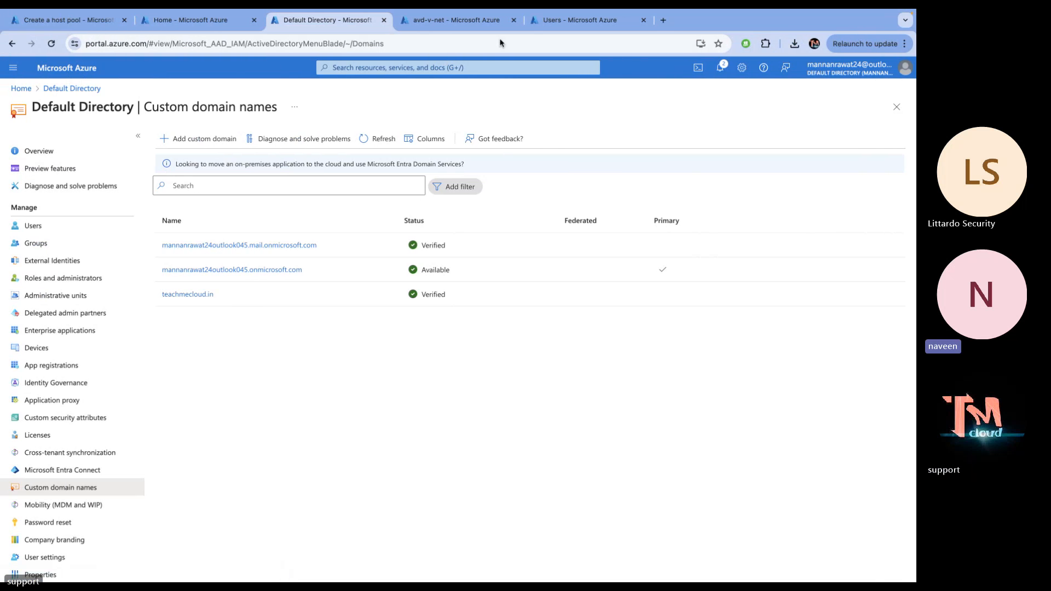
Switch to the browser tab showing Microsoft Entra ID's All users list
{"action": "left_click", "coordinate": [580, 20]}
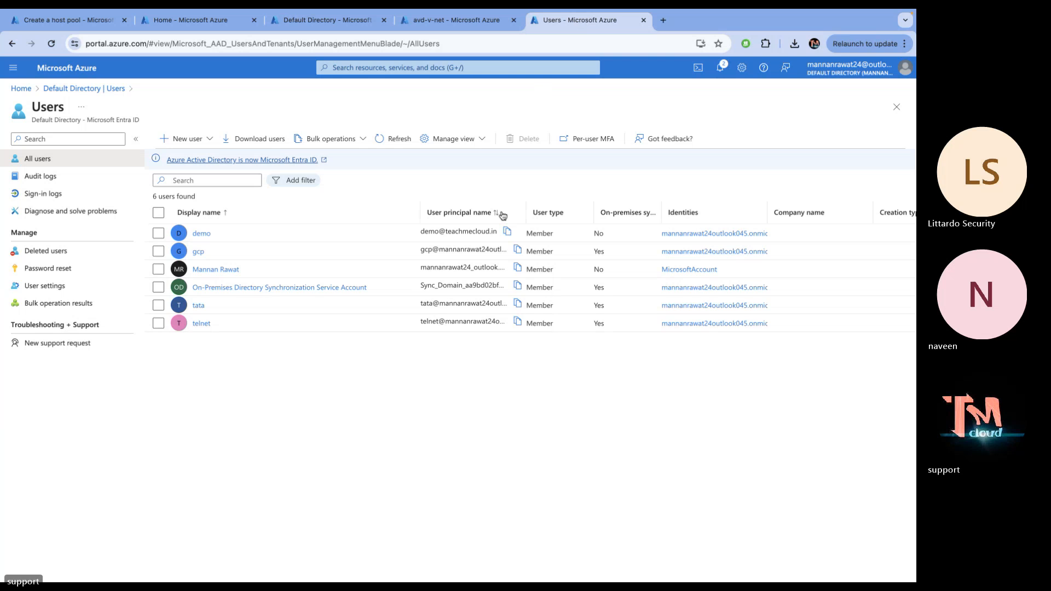
Widen the User principal name column so the full synced UPNs are readable
{"action": "left_click_drag", "start_coordinate": [522, 213], "coordinate": [693, 206]}
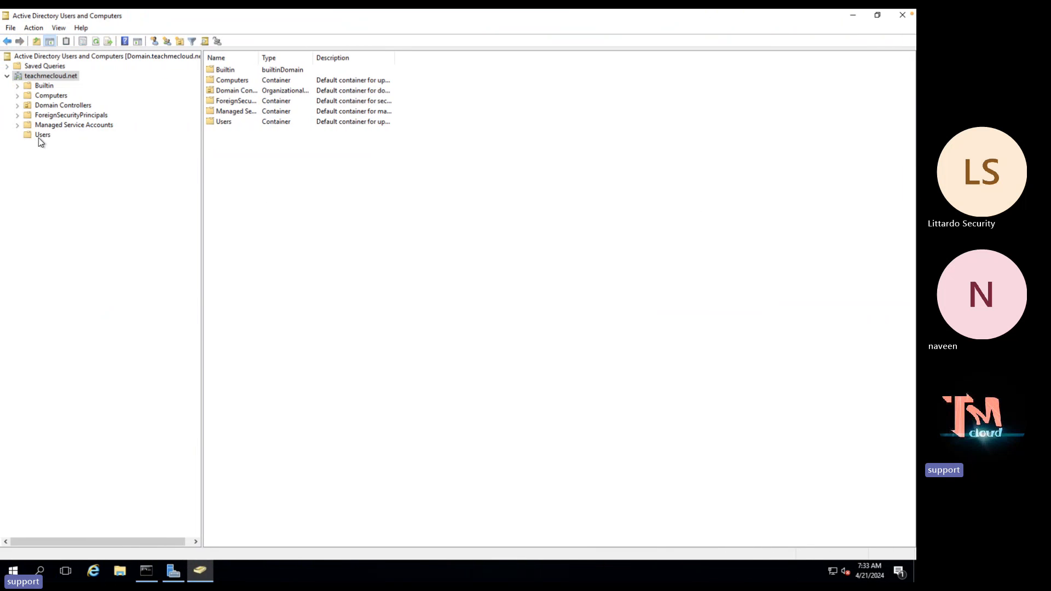
Browse the synced accounts in the on-premises Users container, then return to Azure's All users list
{"action": "left_click", "coordinate": [42, 136]}
{"action": "left_click", "coordinate": [235, 266]}
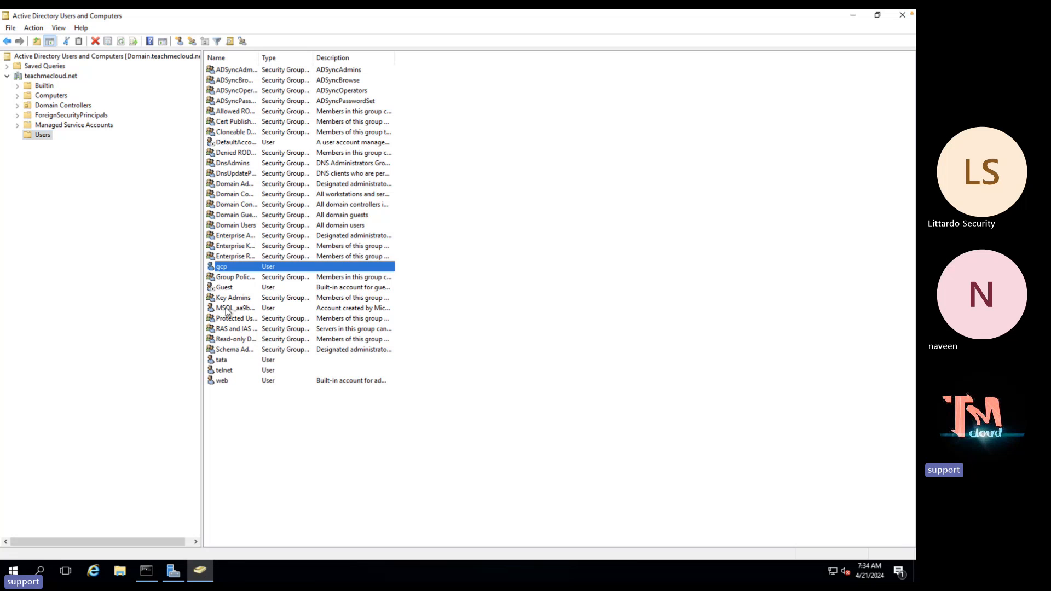
{"action": "left_click", "coordinate": [226, 360]}
{"action": "left_click", "coordinate": [231, 372]}
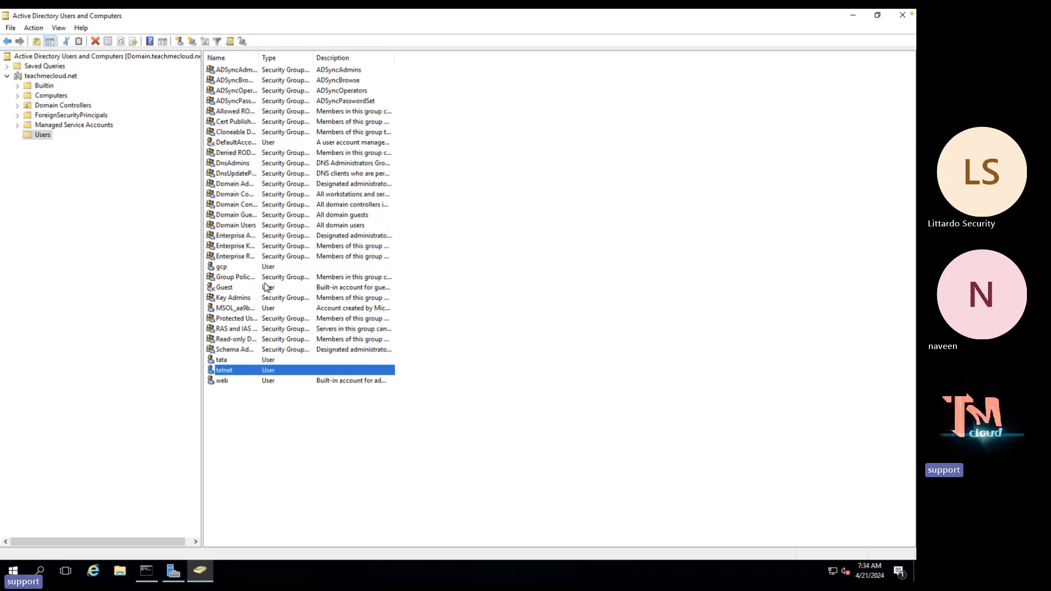
{"action": "key", "text": "ctrl+Left"}
{"action": "key", "text": "ctrl+Right"}
{"action": "key", "text": "ctrl+Left"}
{"action": "key", "text": "ctrl+Left"}
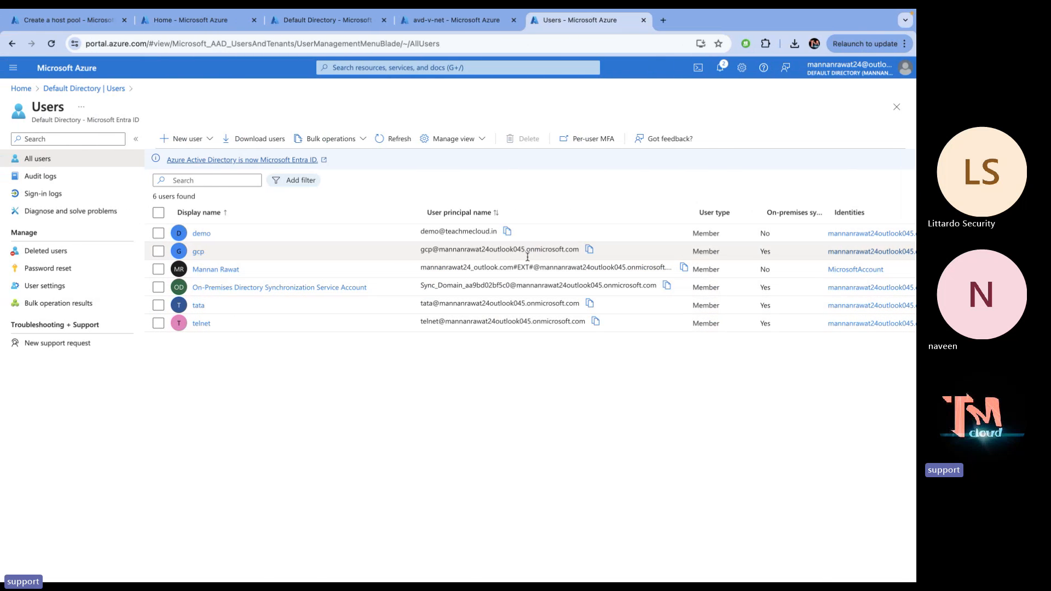
Highlight the onmicrosoft.com UPNs, then open the teachmecloud.in custom domain's properties
{"action": "left_click_drag", "start_coordinate": [581, 250], "coordinate": [527, 240]}
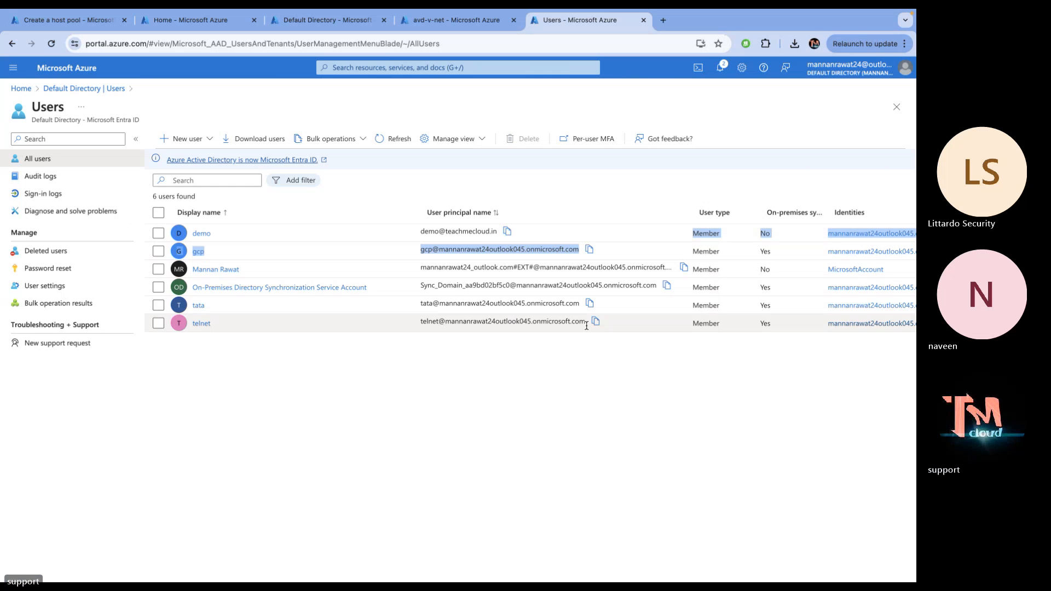
{"action": "left_click_drag", "start_coordinate": [586, 325], "coordinate": [517, 304]}
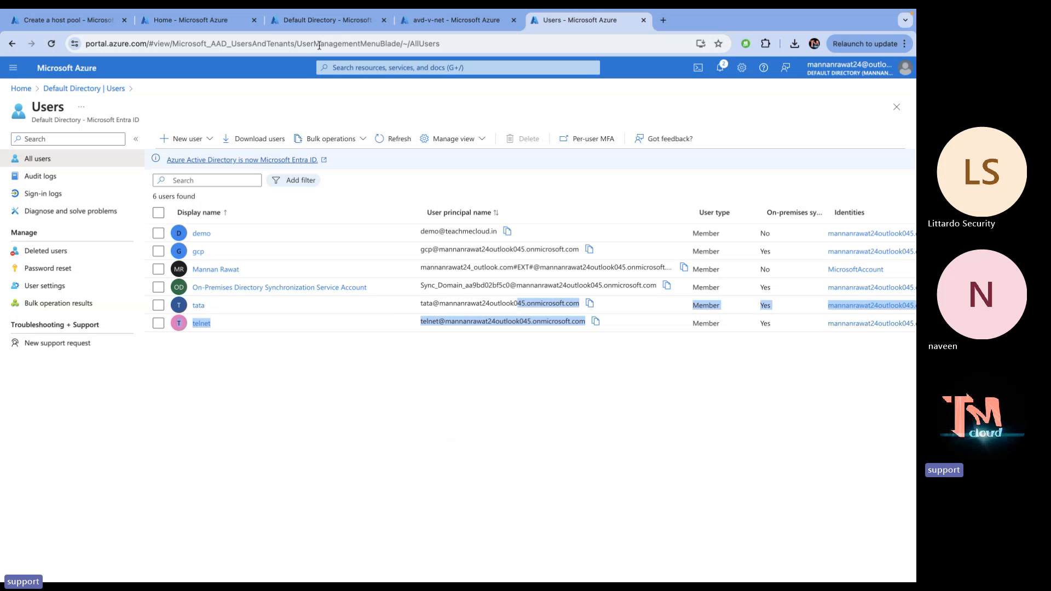
{"action": "left_click", "coordinate": [328, 21]}
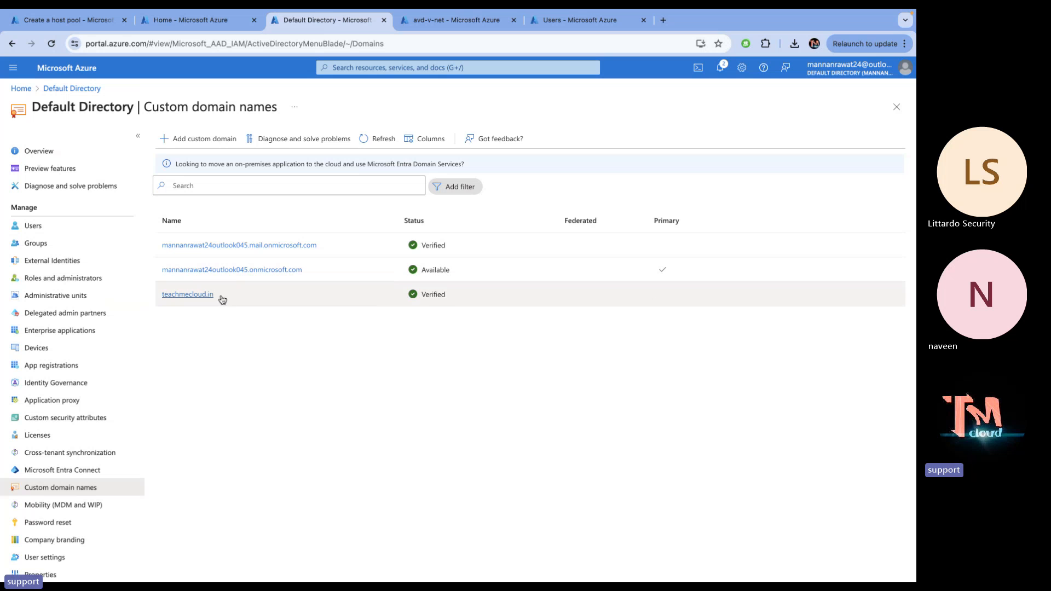
{"action": "left_click", "coordinate": [173, 298]}
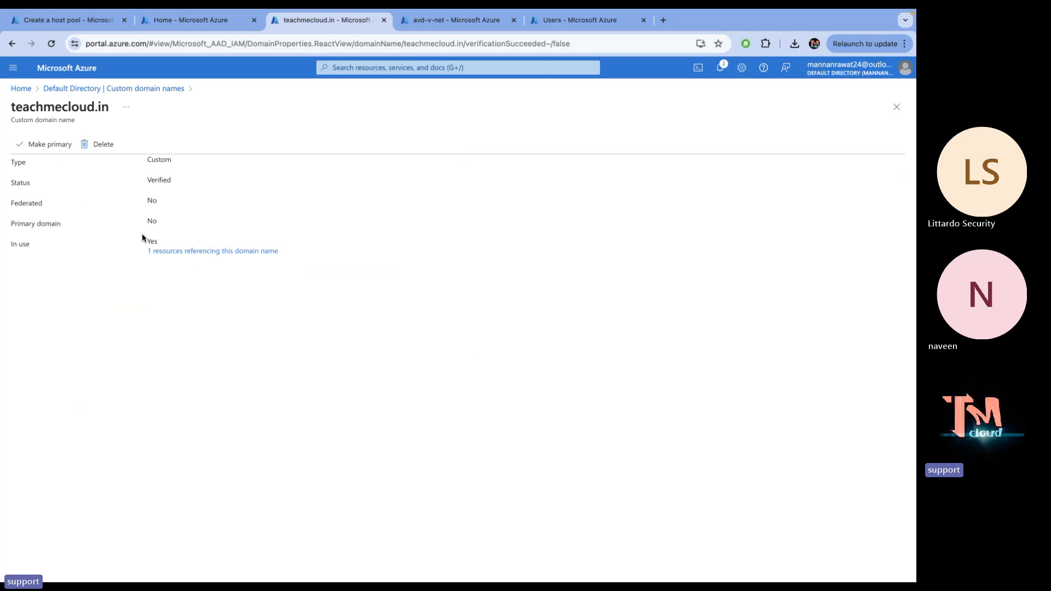
{"action": "key", "text": "ctrl+Right"}
{"action": "key", "text": "ctrl+Left"}
{"action": "key", "text": "ctrl+Left"}
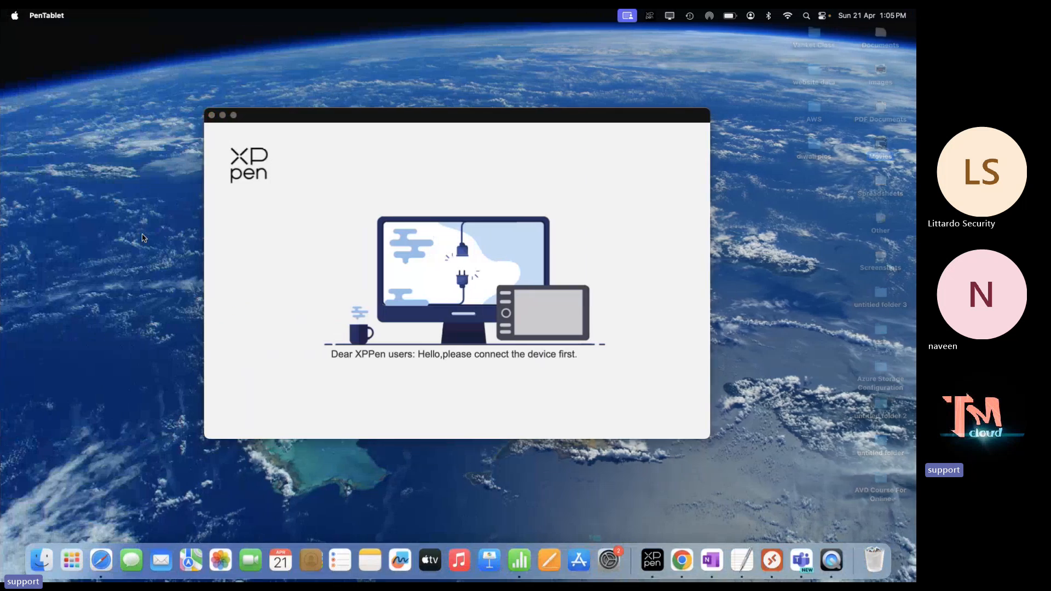
Show the teachmecloud.net containers in ADUC, then minimize it to reach Server Manager
{"action": "key", "text": "ctrl+Right"}
{"action": "key", "text": "ctrl+Right"}
{"action": "key", "text": "ctrl+Right"}
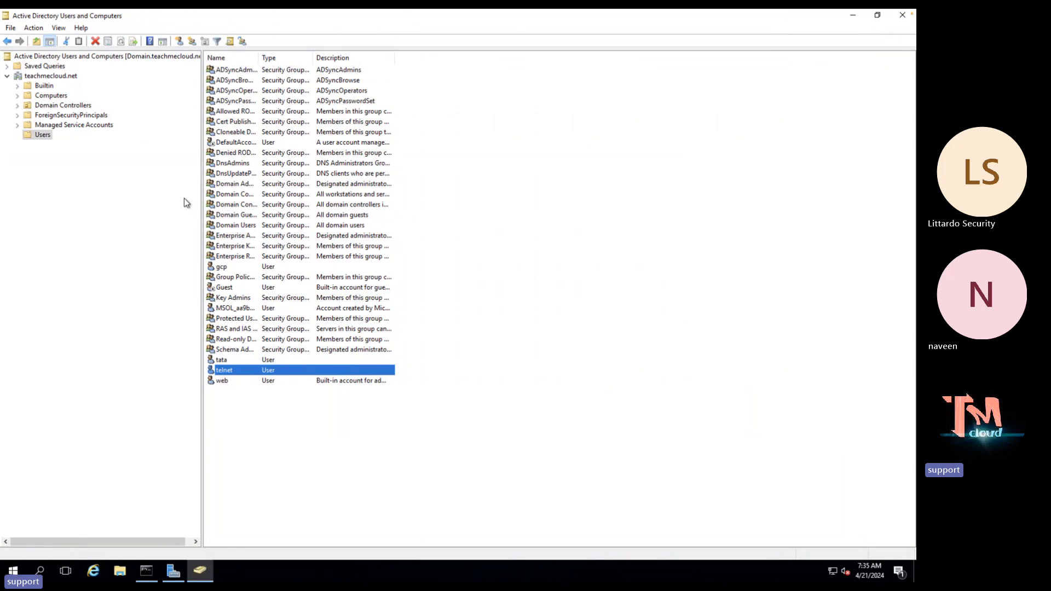
{"action": "left_click", "coordinate": [58, 76]}
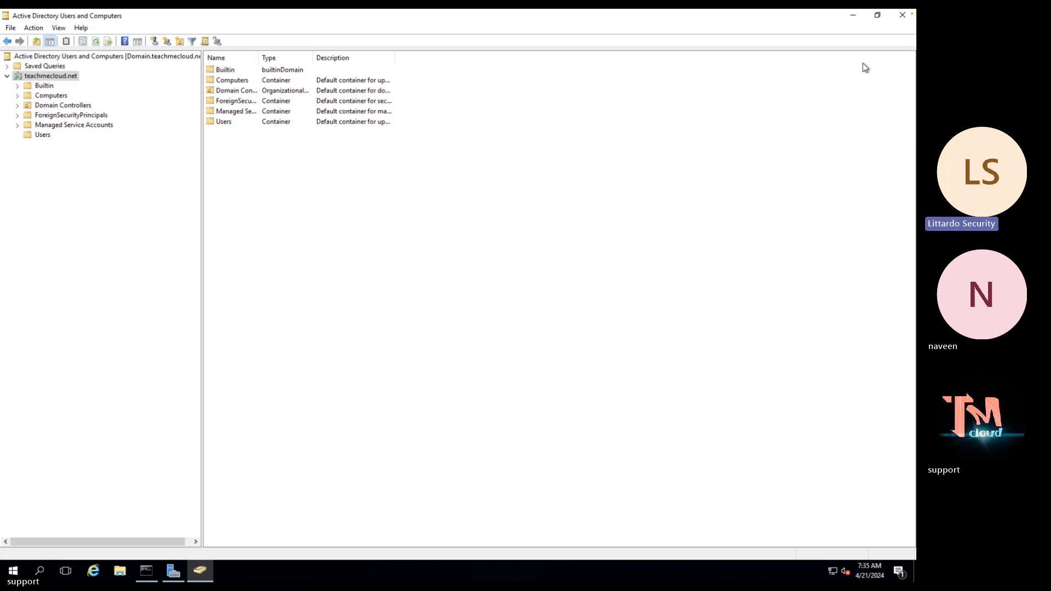
{"action": "left_click", "coordinate": [853, 18]}
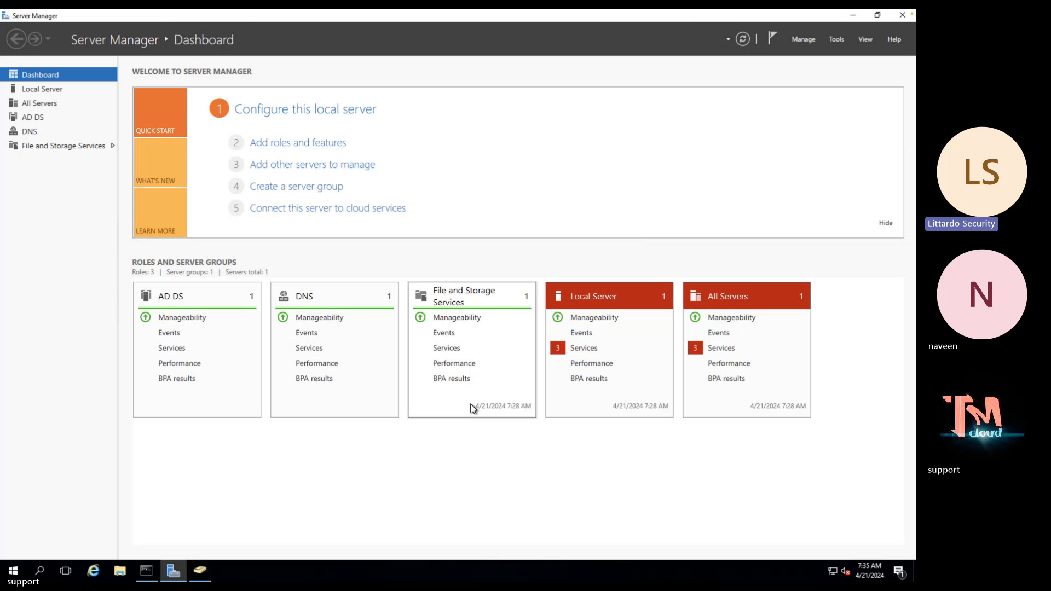
Launch Active Directory Domains and Trusts from Server Manager Tools and open the root's UPN suffix properties
{"action": "left_click", "coordinate": [836, 40]}
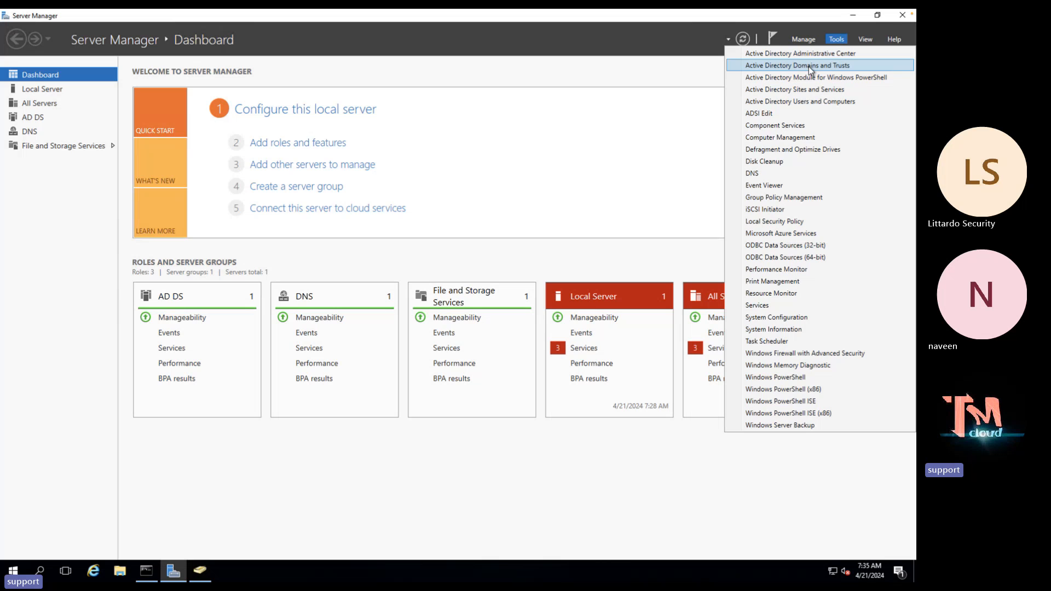
{"action": "left_click", "coordinate": [809, 65]}
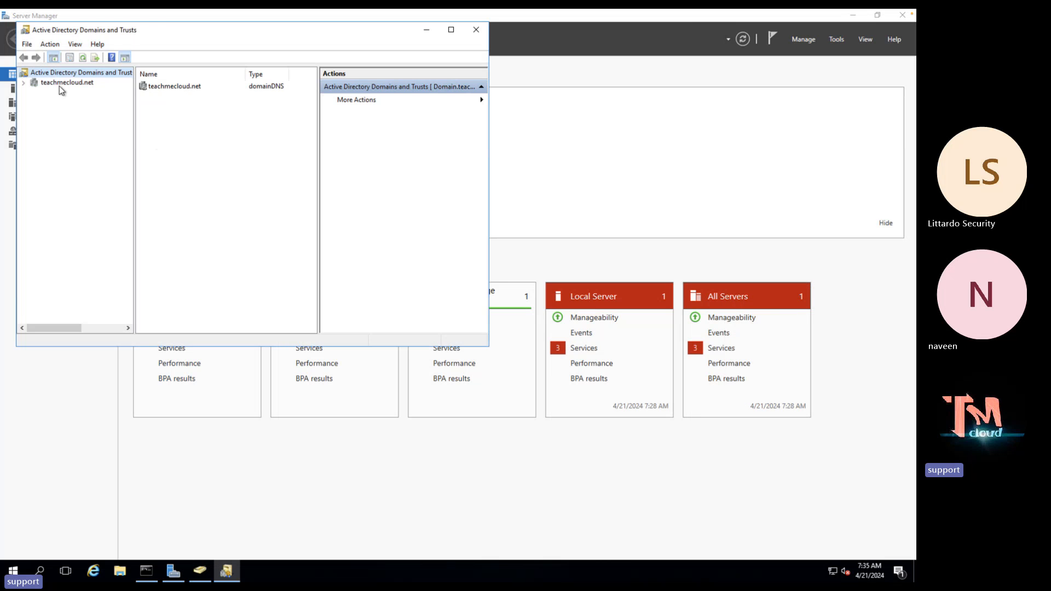
{"action": "right_click", "coordinate": [71, 73]}
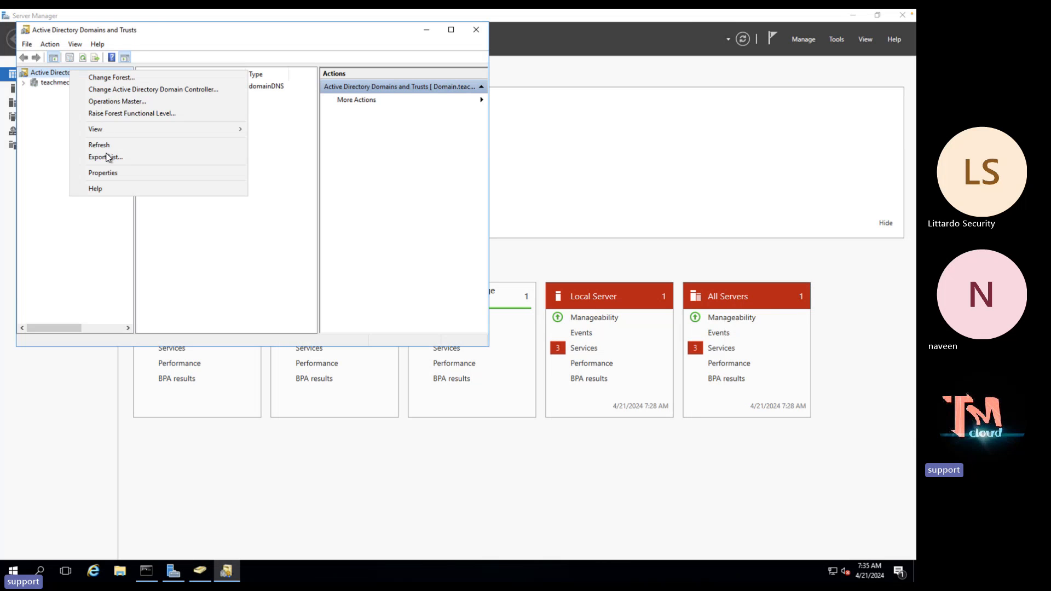
{"action": "left_click", "coordinate": [108, 172]}
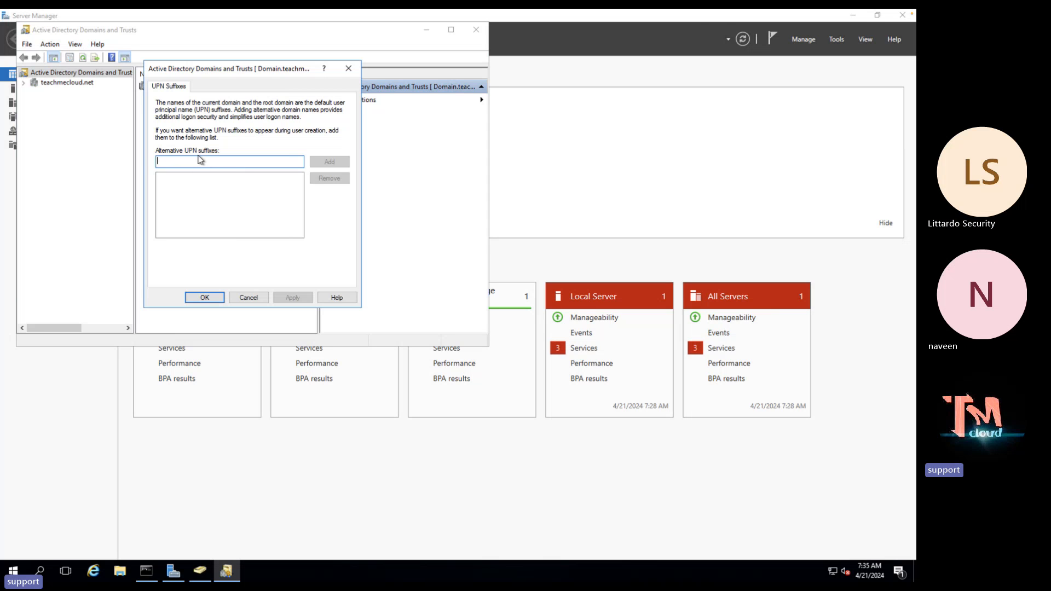
Add teachmecloud.in as an alternative UPN suffix and save with OK
{"action": "type", "text": "teach"}
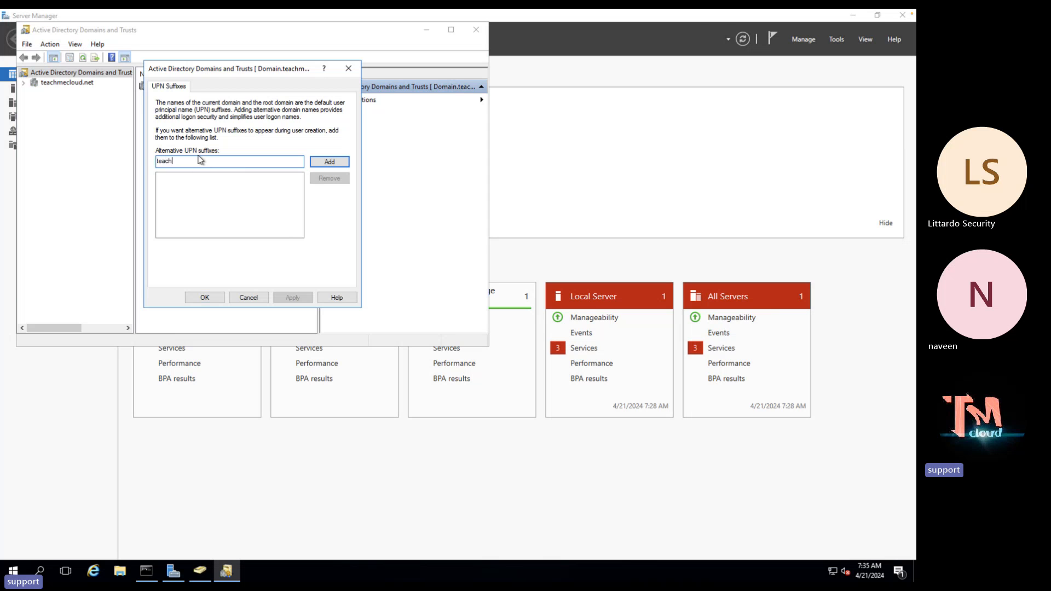
{"action": "type", "text": "meclou"}
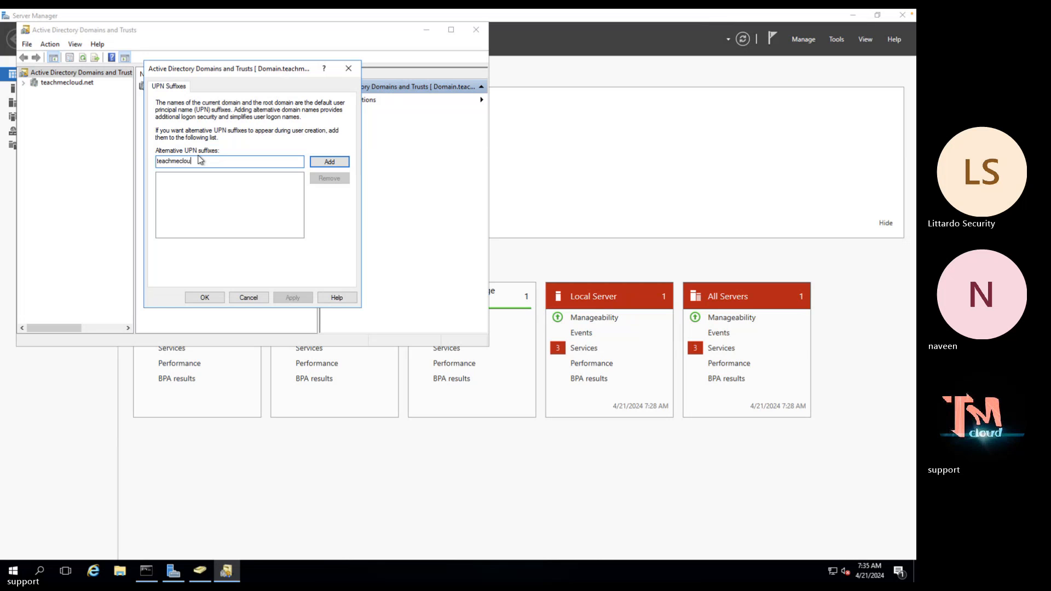
{"action": "type", "text": "d.i"}
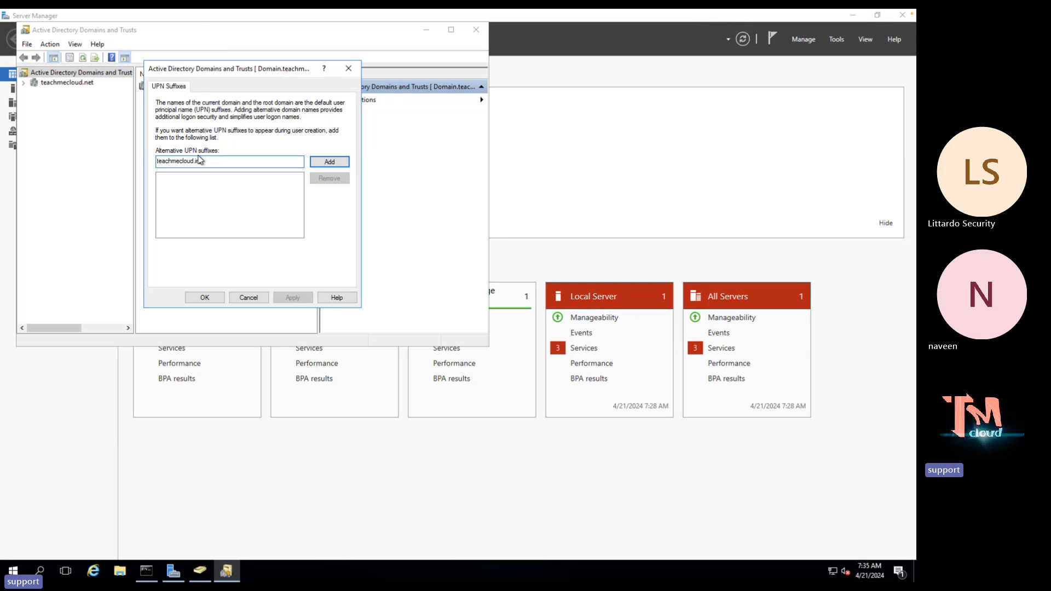
{"action": "type", "text": "n"}
{"action": "mouse_move", "coordinate": [199, 12]}
{"action": "left_click", "coordinate": [330, 162]}
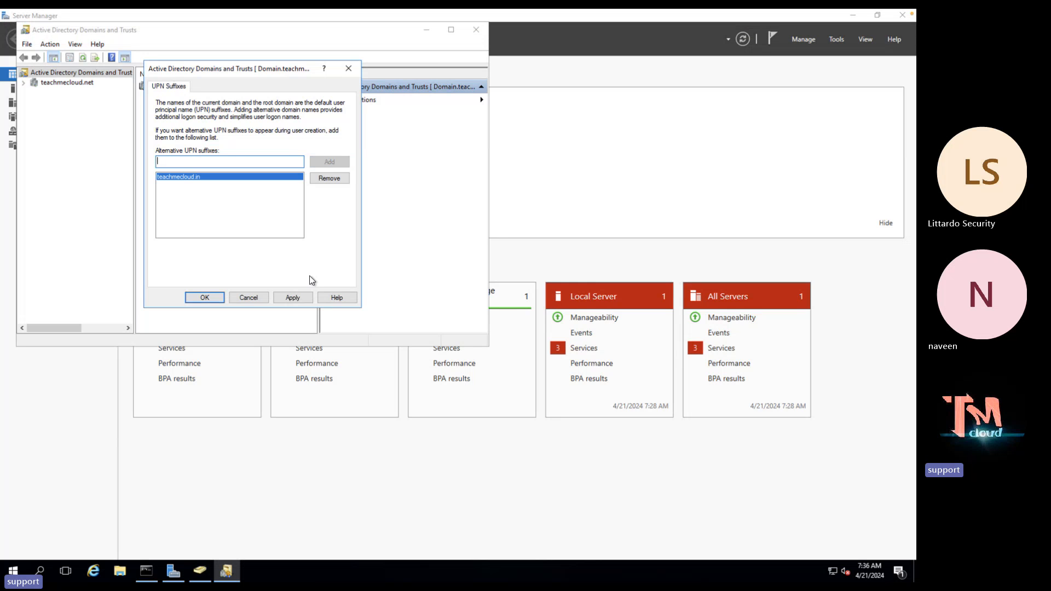
{"action": "left_click", "coordinate": [204, 298]}
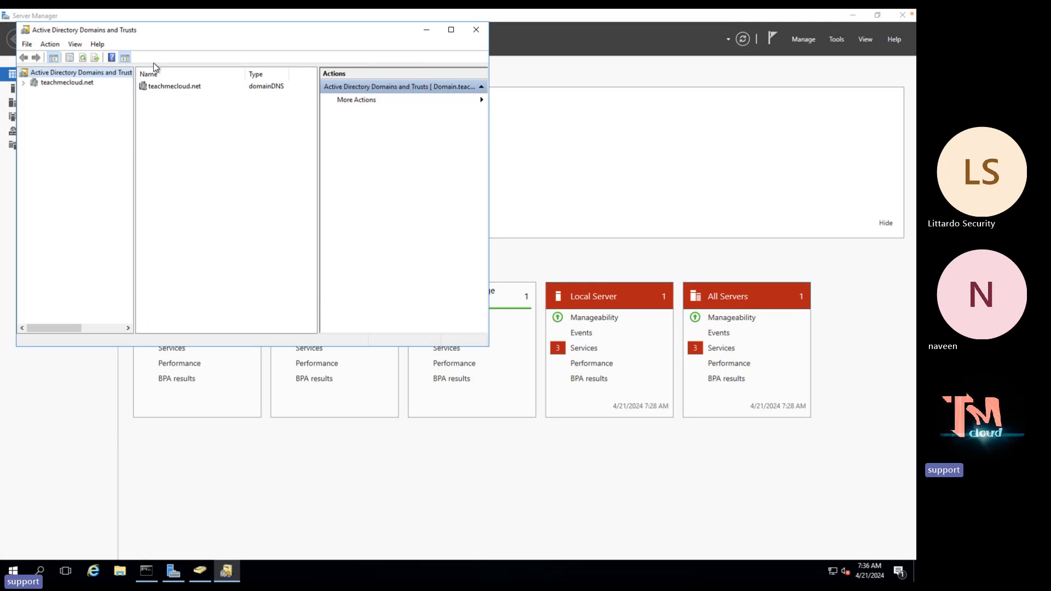
Close Domains and Trusts, Server Manager and the command prompt, then launch Azure AD Connect
{"action": "left_click_drag", "start_coordinate": [171, 27], "coordinate": [175, 148]}
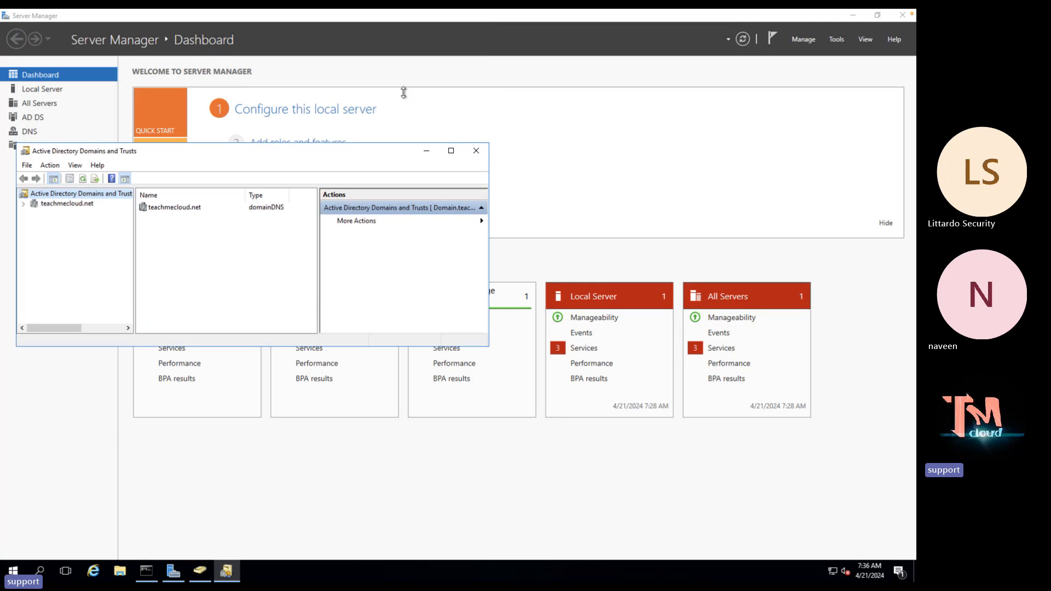
{"action": "left_click", "coordinate": [475, 151]}
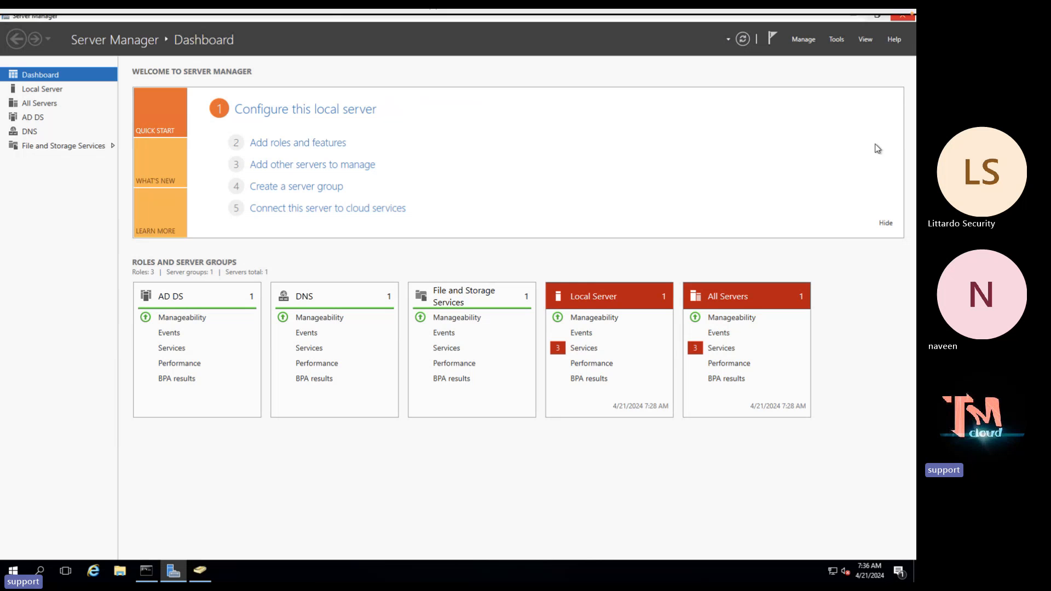
{"action": "left_click", "coordinate": [901, 18]}
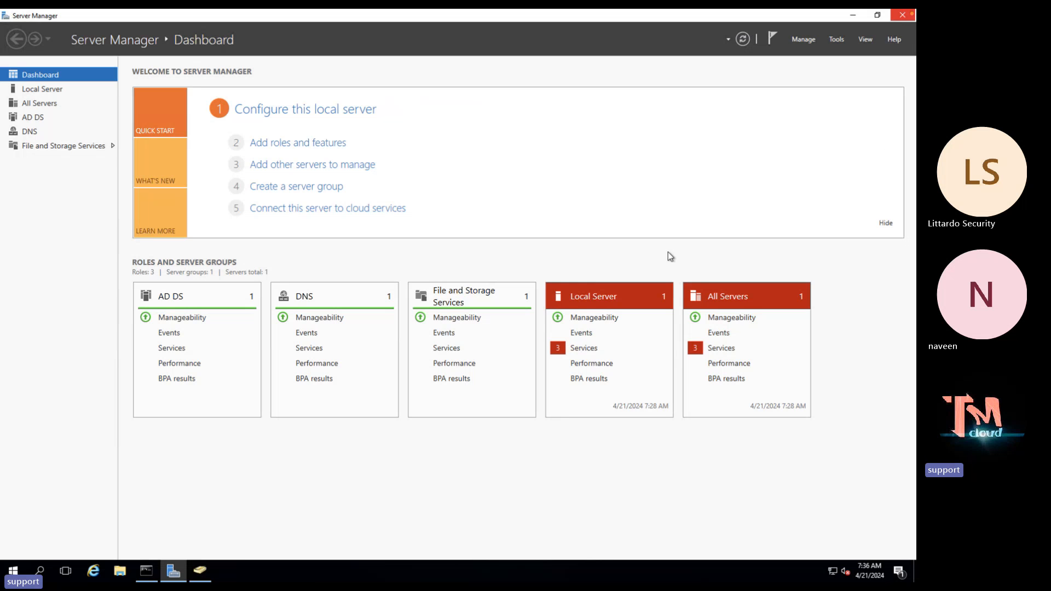
{"action": "left_click", "coordinate": [634, 134]}
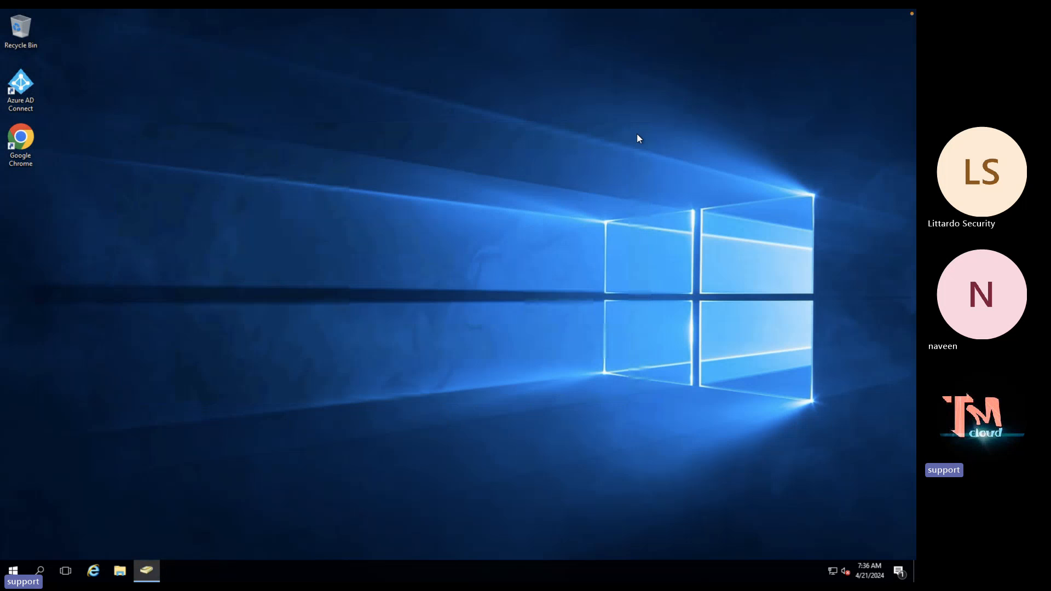
{"action": "left_click", "coordinate": [18, 90]}
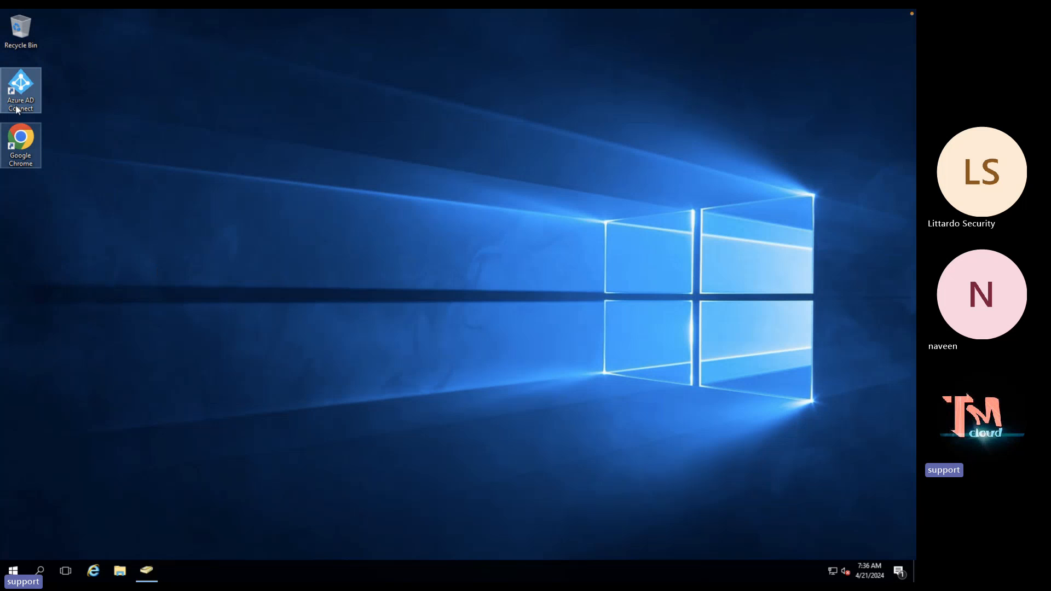
{"action": "double_click", "coordinate": [38, 101]}
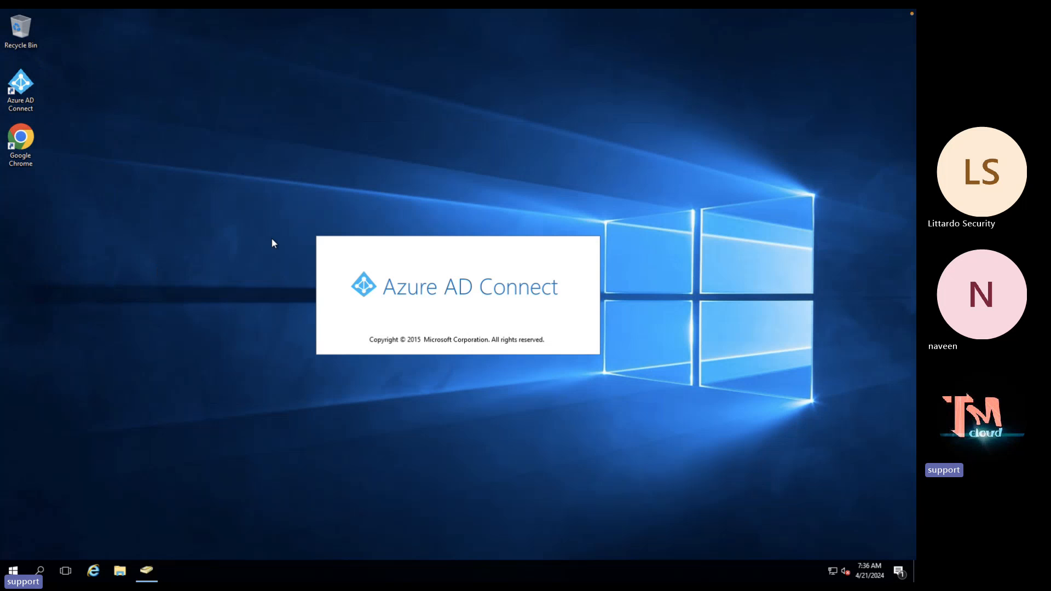
{"action": "key", "text": "ctrl+Right"}
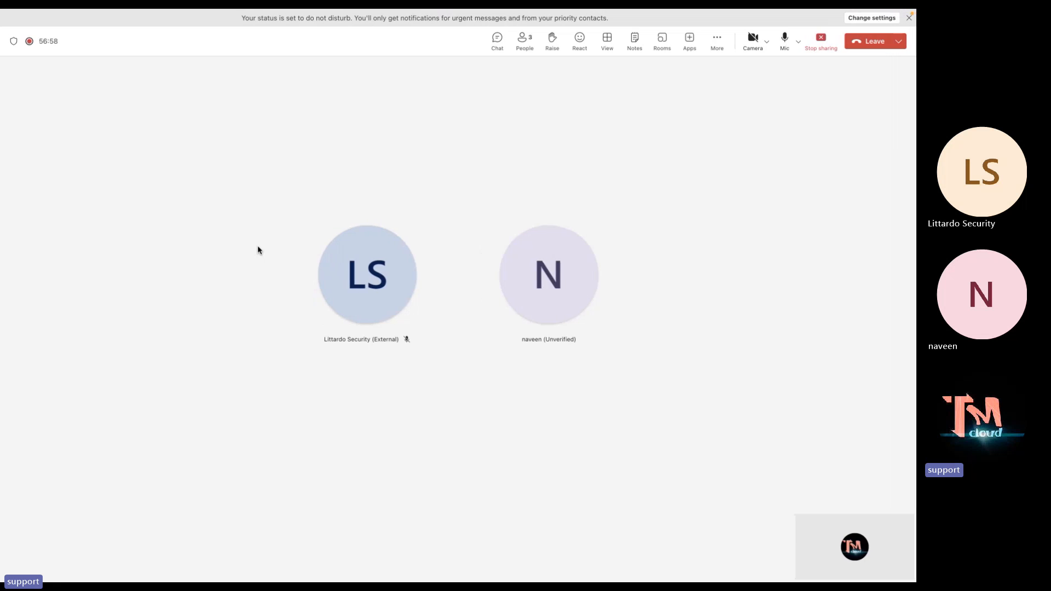
{"action": "key", "text": "ctrl+Left"}
{"action": "key", "text": "ctrl+Left"}
{"action": "key", "text": "ctrl+Left"}
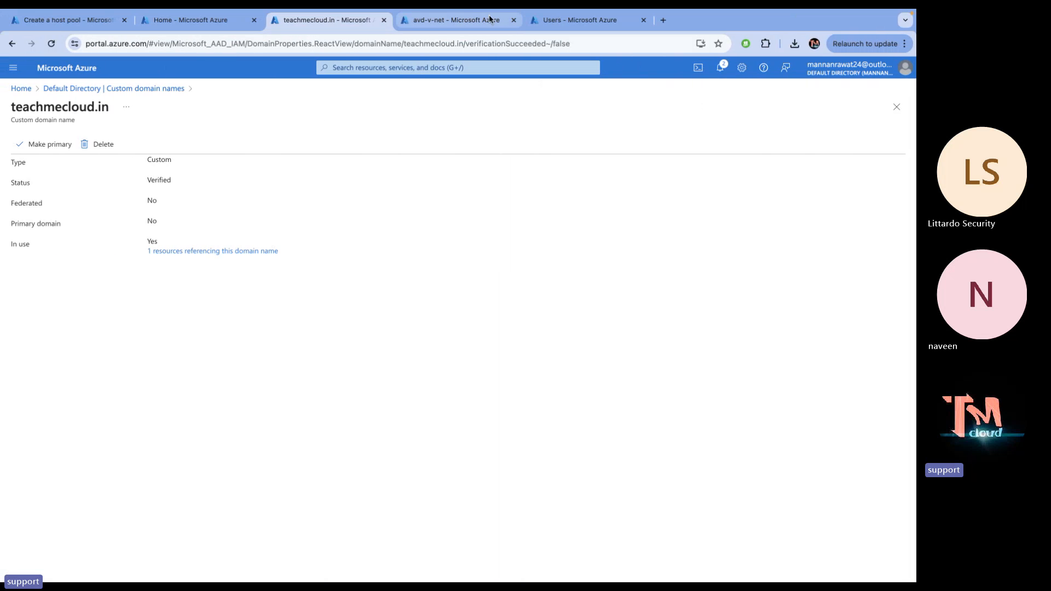
Refresh the Azure Users list to show six users, one signing in with teachmecloud.in
{"action": "left_click", "coordinate": [575, 19]}
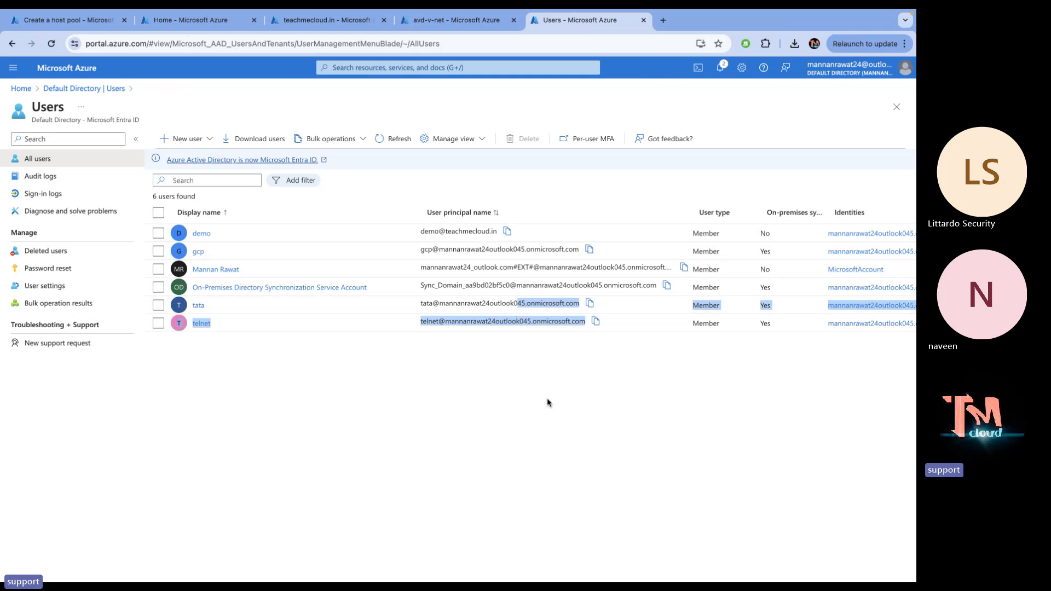
{"action": "left_click", "coordinate": [392, 139]}
{"action": "key", "text": "ctrl+Right"}
{"action": "key", "text": "ctrl+Right"}
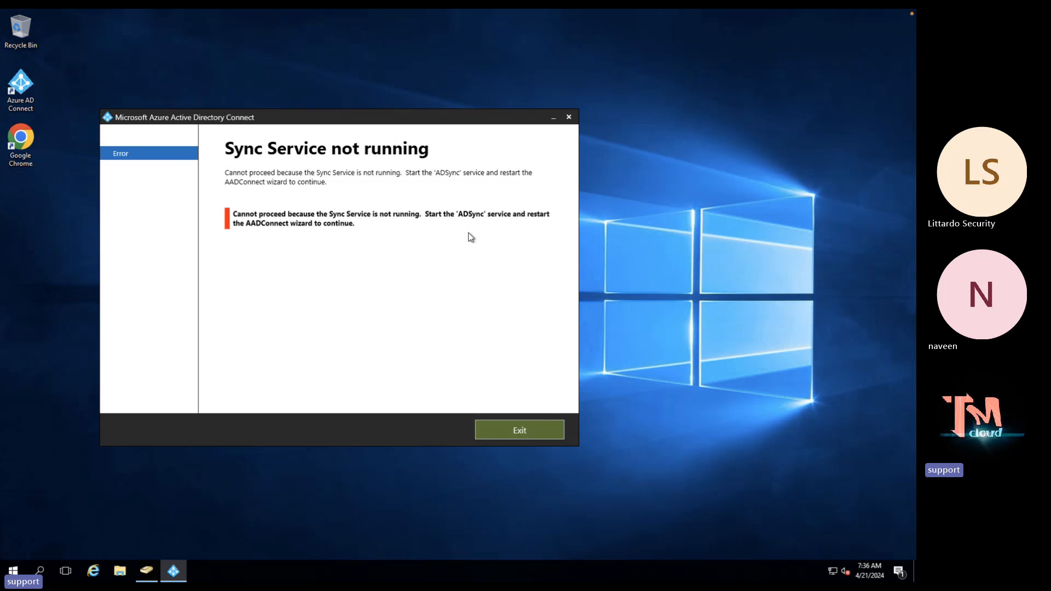
Open the Services console with services.msc, maximize it and scroll down the service list
{"action": "right_click", "coordinate": [18, 572]}
{"action": "left_click", "coordinate": [54, 517]}
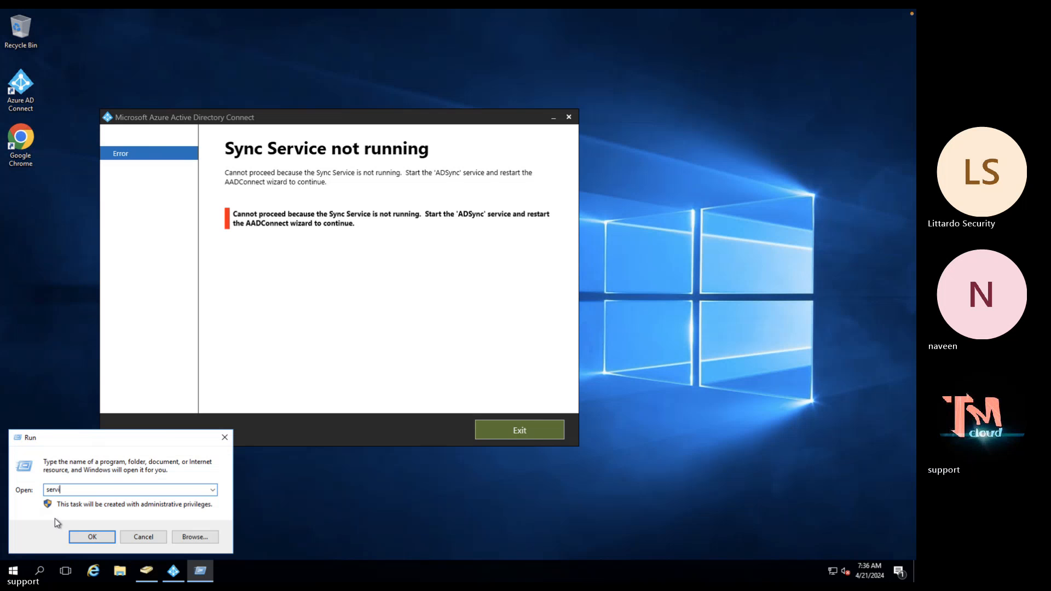
{"action": "type", "text": "services.msc"}
{"action": "key", "text": "Return"}
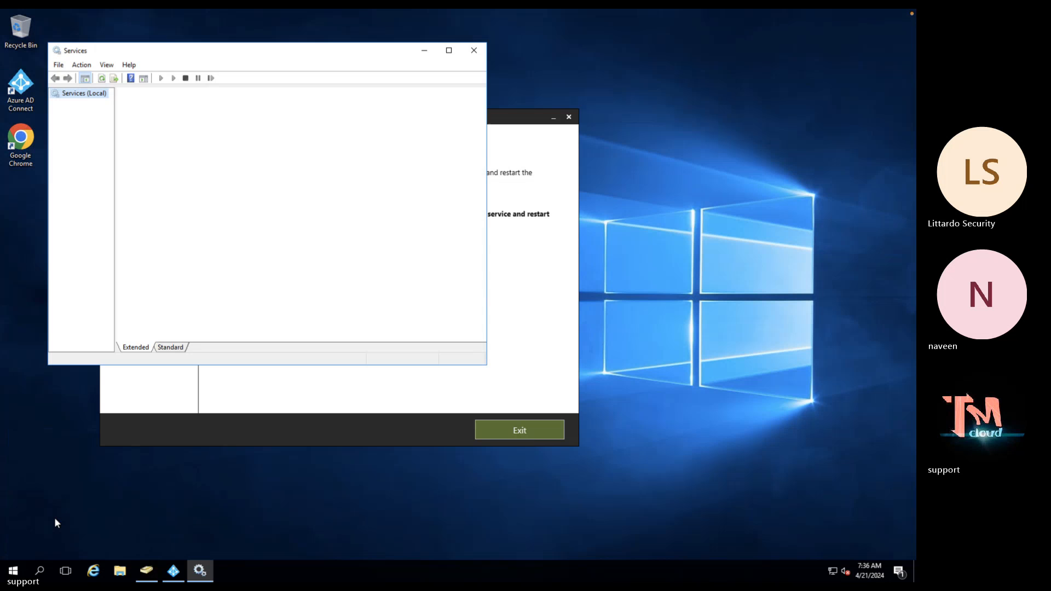
{"action": "left_click", "coordinate": [456, 48]}
{"action": "left_click", "coordinate": [242, 239]}
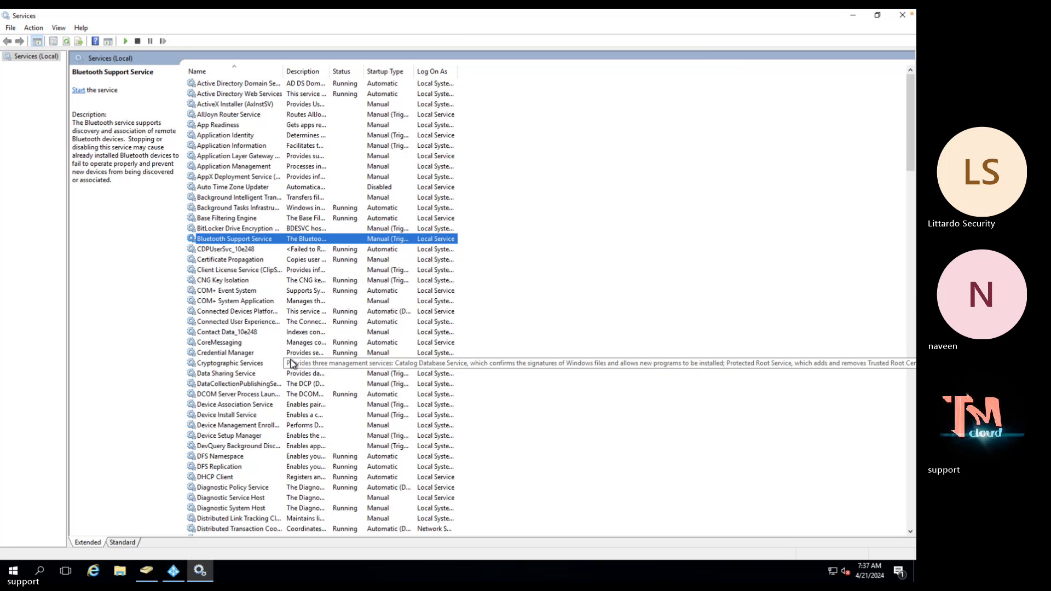
{"action": "scroll", "coordinate": [290, 364], "scroll_direction": "down", "scroll_amount": 13}
{"action": "scroll", "coordinate": [277, 388], "scroll_direction": "down", "scroll_amount": 15}
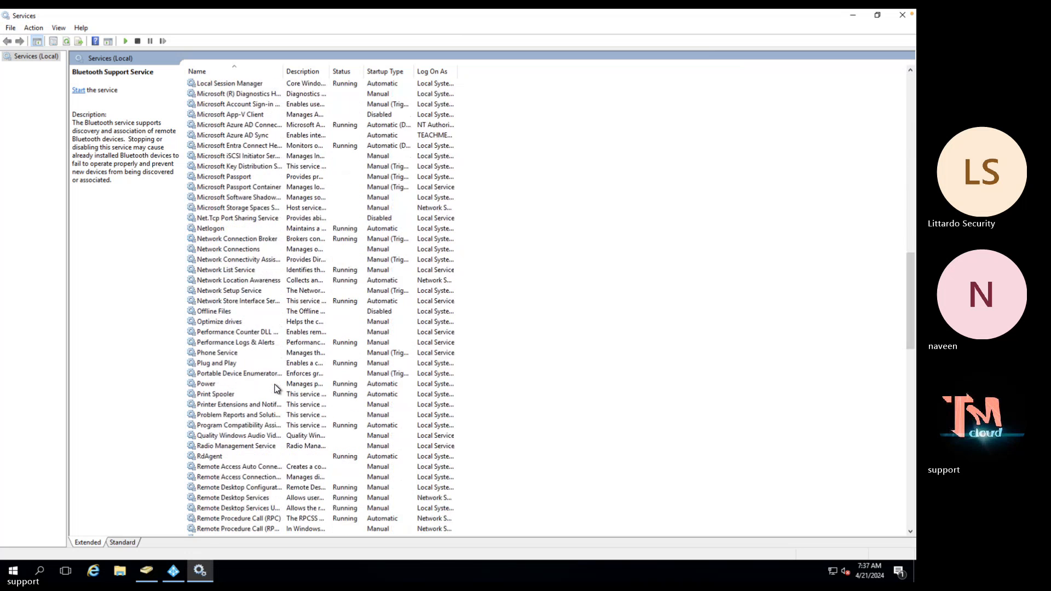
{"action": "scroll", "coordinate": [277, 389], "scroll_direction": "down", "scroll_amount": 1}
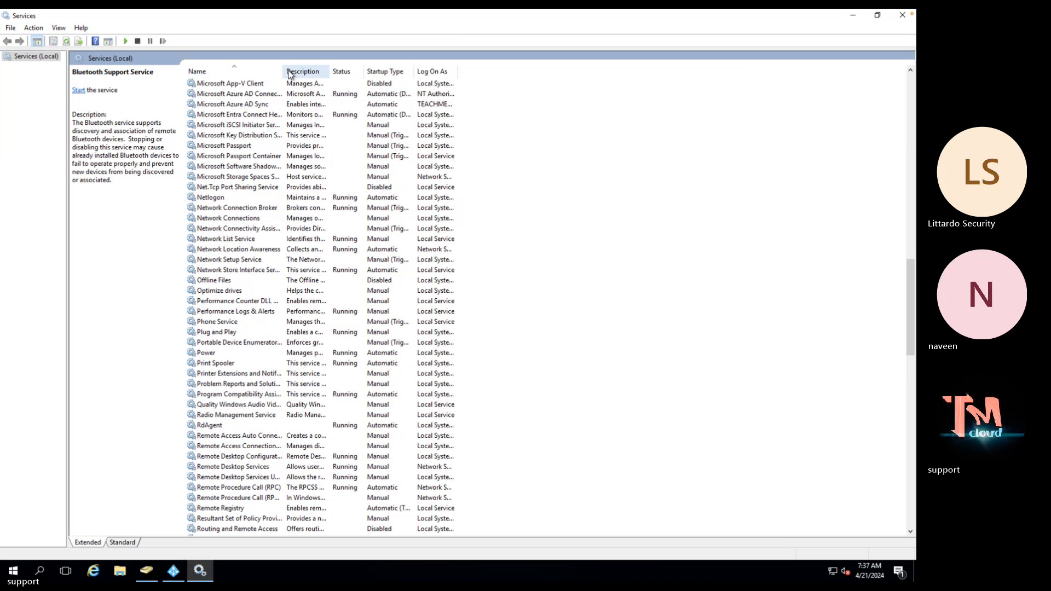
Set Microsoft Azure AD Sync startup type to Automatic, start the service, and apply
{"action": "left_click_drag", "start_coordinate": [359, 64], "coordinate": [359, 65]}
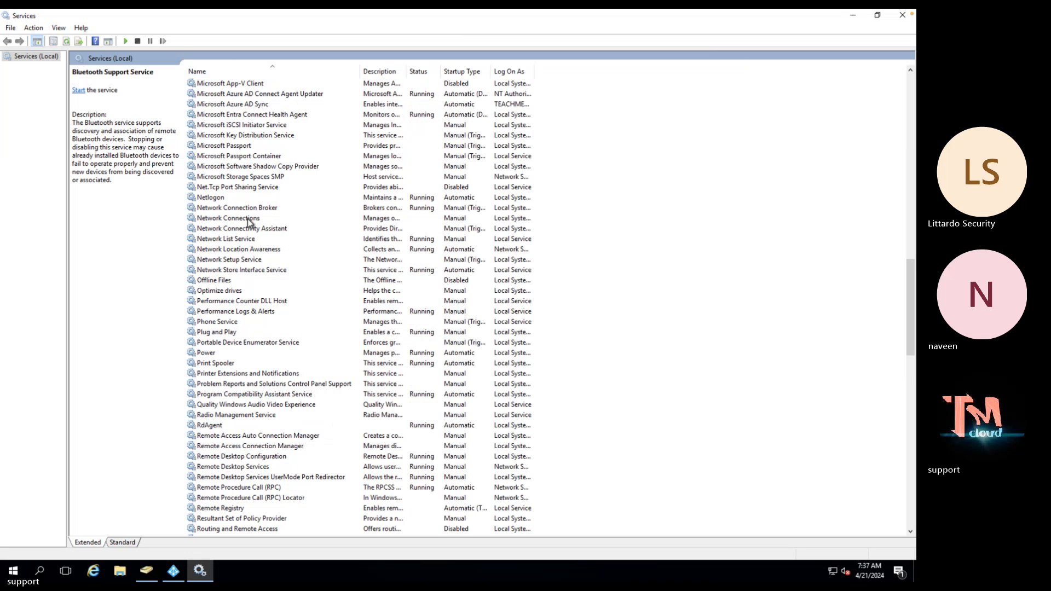
{"action": "left_click", "coordinate": [249, 116]}
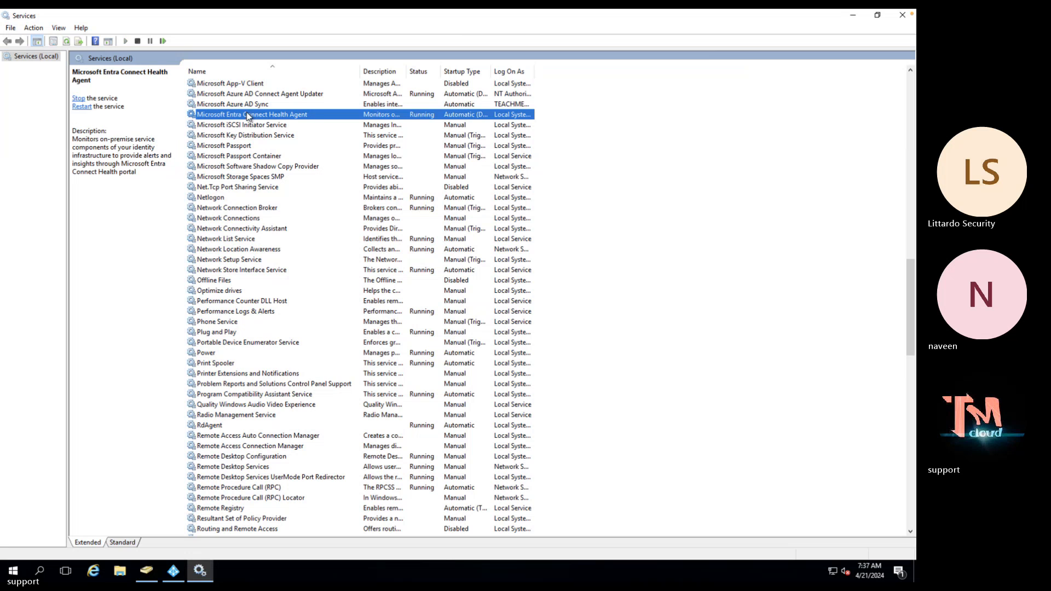
{"action": "key", "text": "Up"}
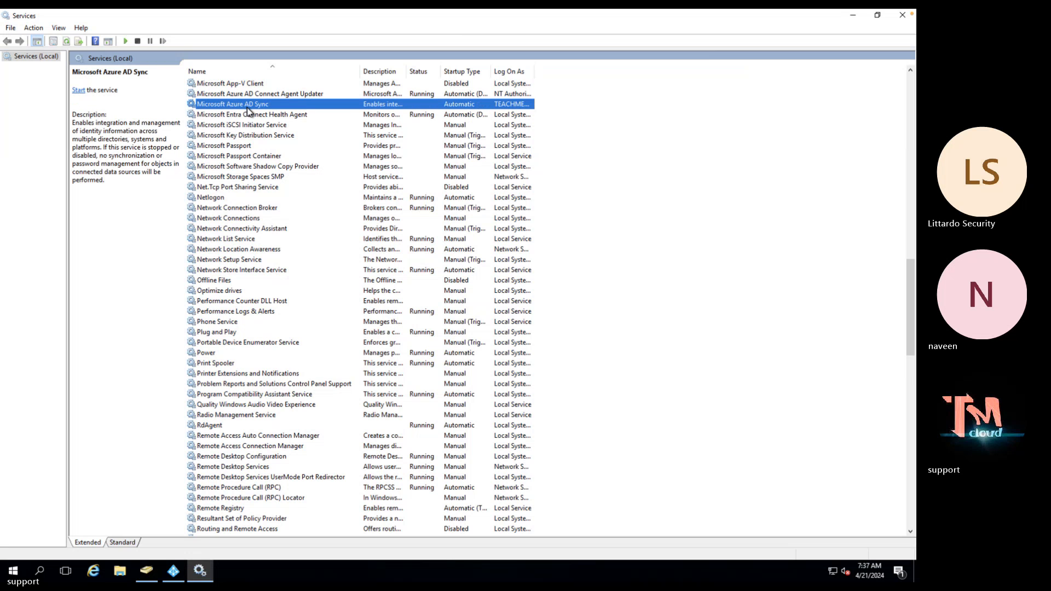
{"action": "right_click", "coordinate": [247, 108]}
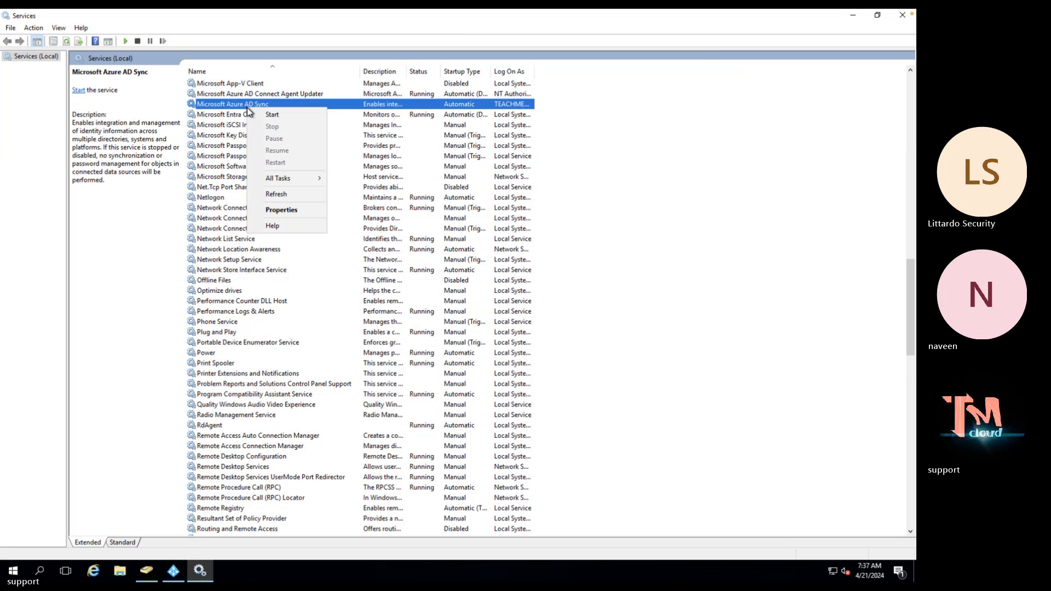
{"action": "left_click", "coordinate": [283, 210]}
{"action": "left_click", "coordinate": [452, 279]}
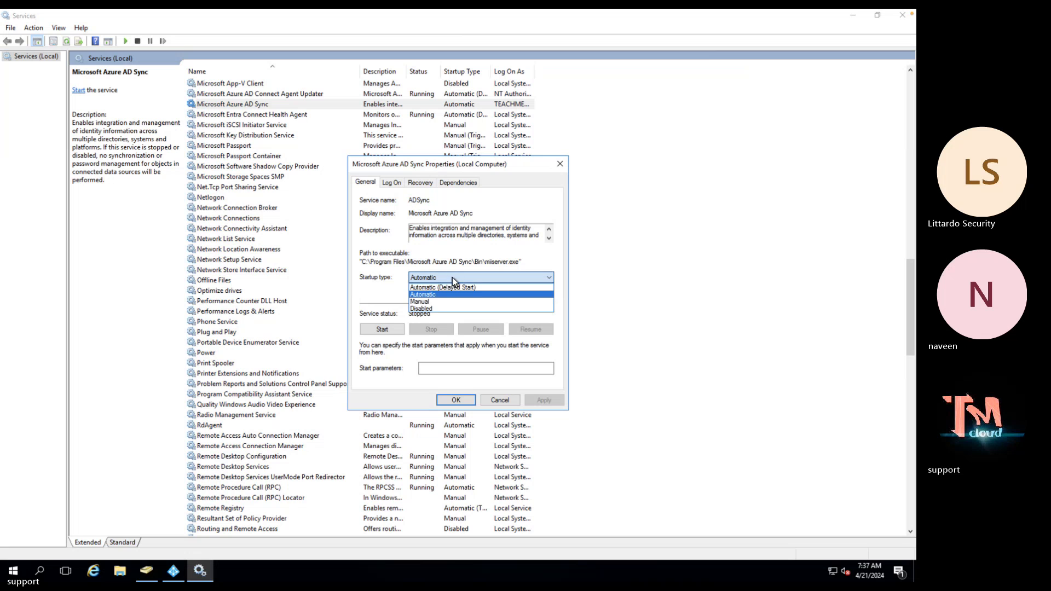
{"action": "left_click", "coordinate": [425, 295]}
{"action": "left_click", "coordinate": [383, 330]}
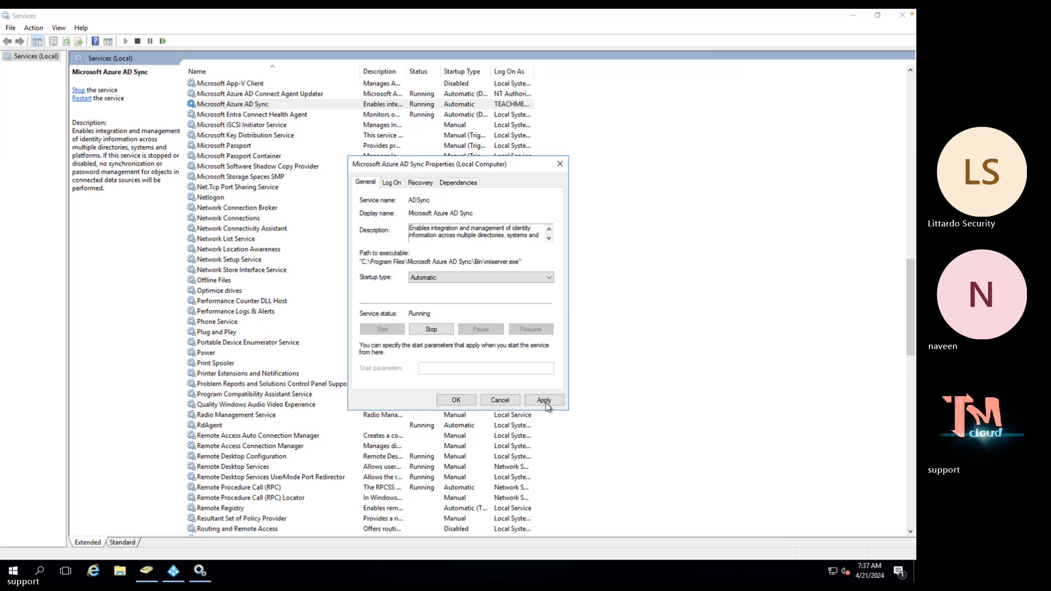
{"action": "left_click", "coordinate": [544, 400]}
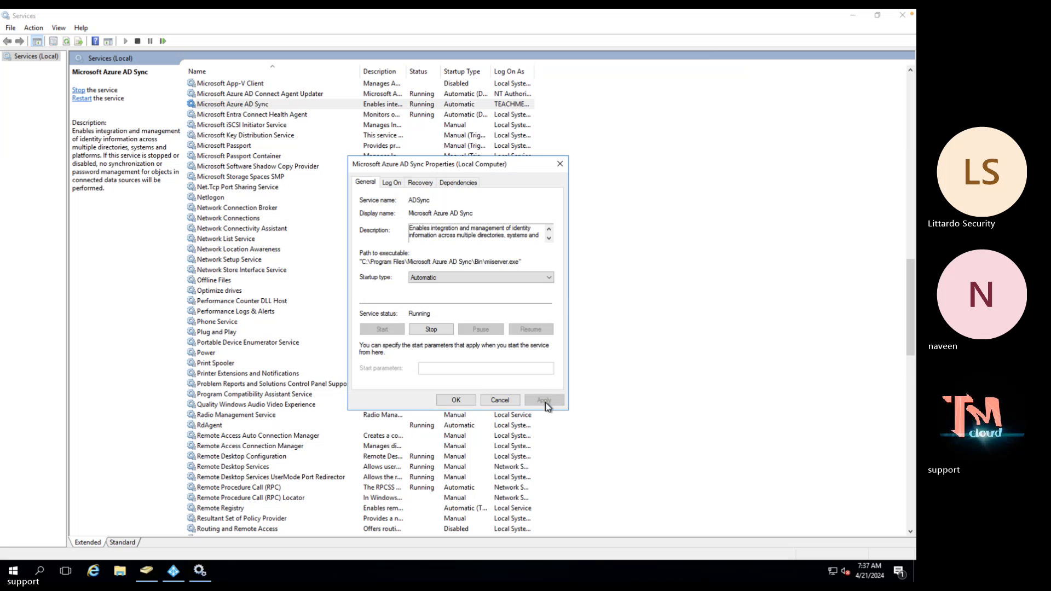
{"action": "left_click", "coordinate": [455, 400]}
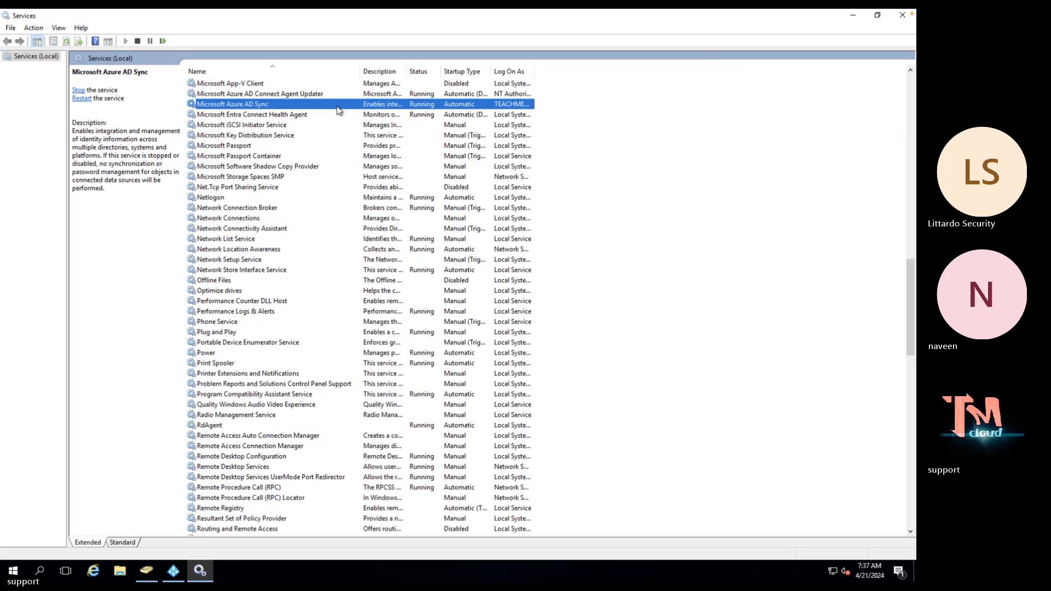
Check the Microsoft Azure AD Sync service against neighbouring services, widening the Description column
{"action": "left_click", "coordinate": [305, 96]}
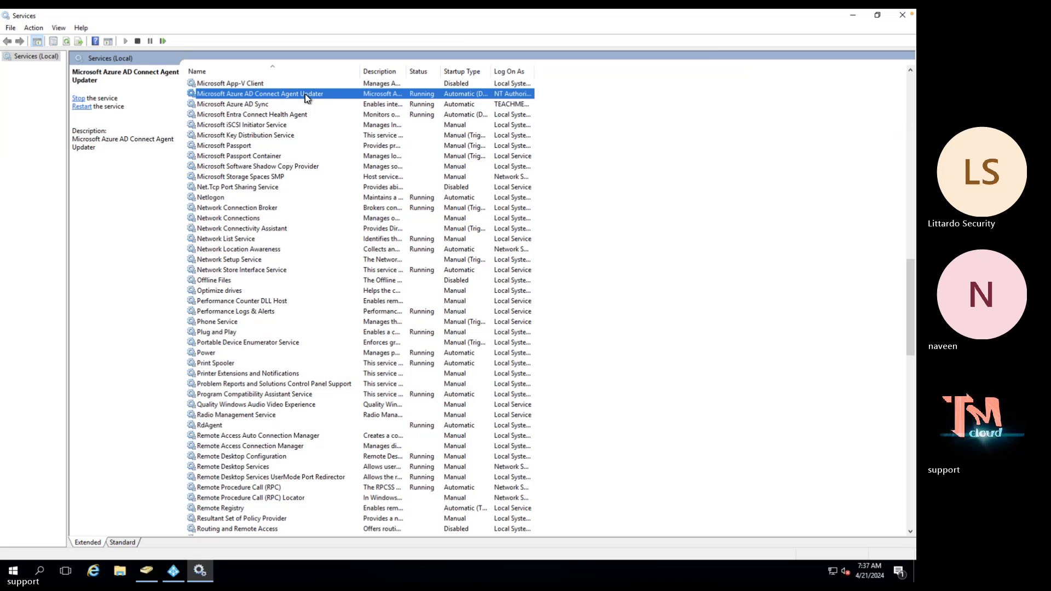
{"action": "left_click", "coordinate": [274, 105]}
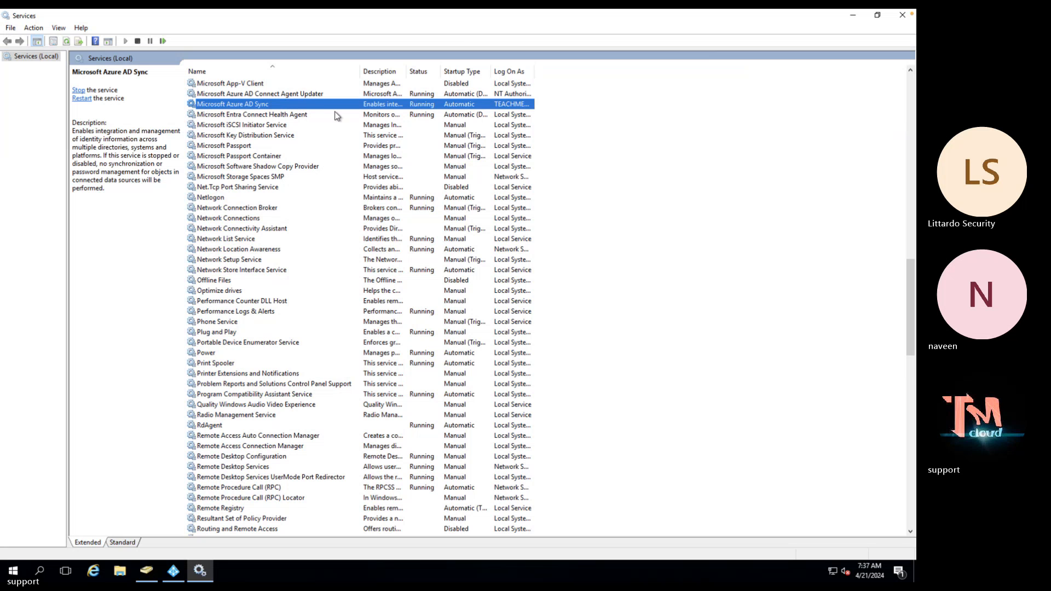
{"action": "left_click_drag", "start_coordinate": [406, 71], "coordinate": [452, 74]}
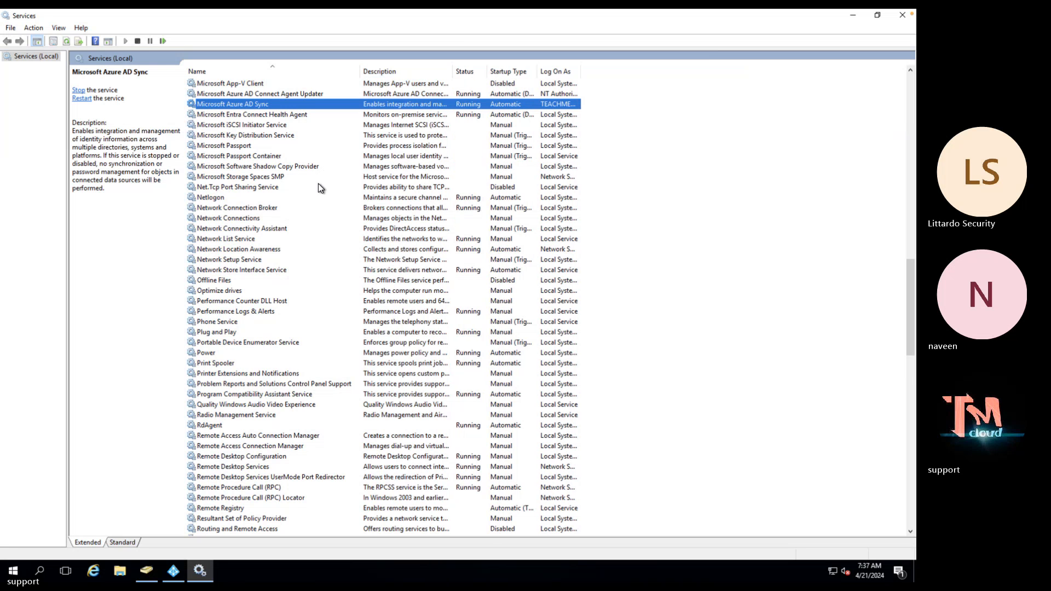
{"action": "left_click", "coordinate": [277, 129]}
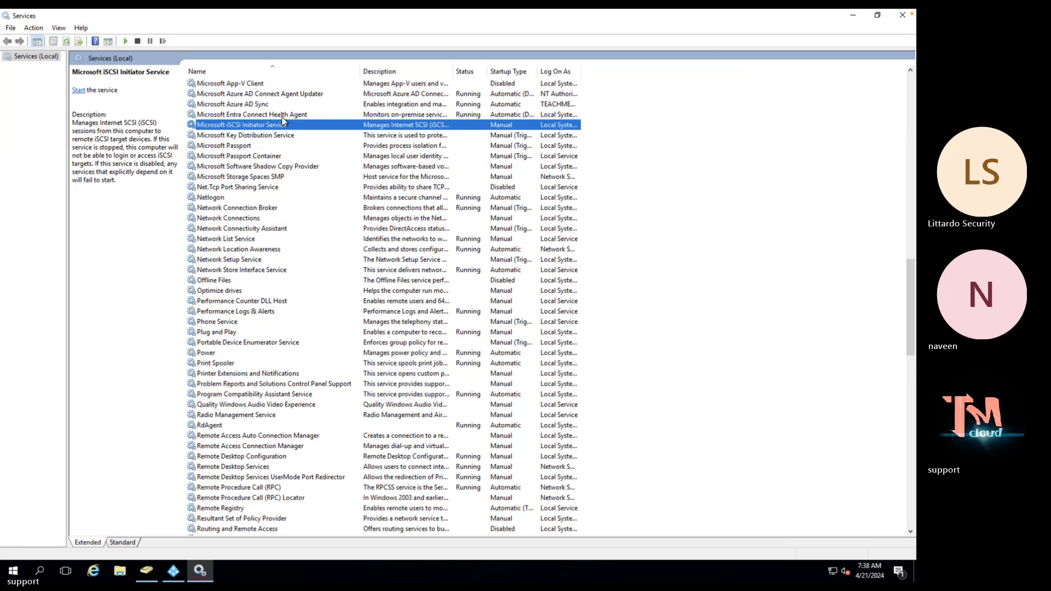
{"action": "left_click", "coordinate": [282, 116]}
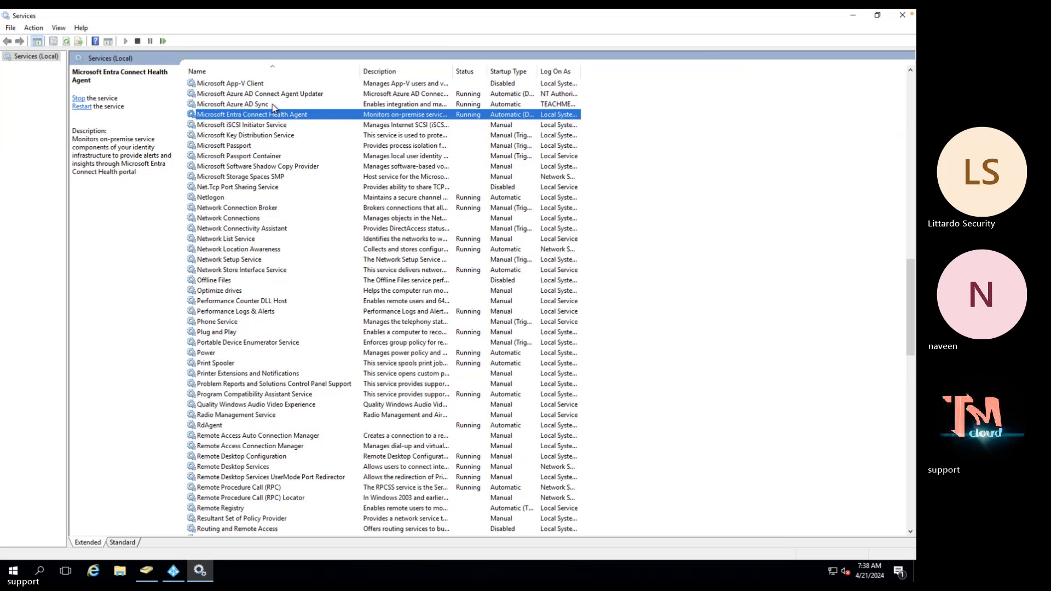
{"action": "left_click", "coordinate": [275, 105]}
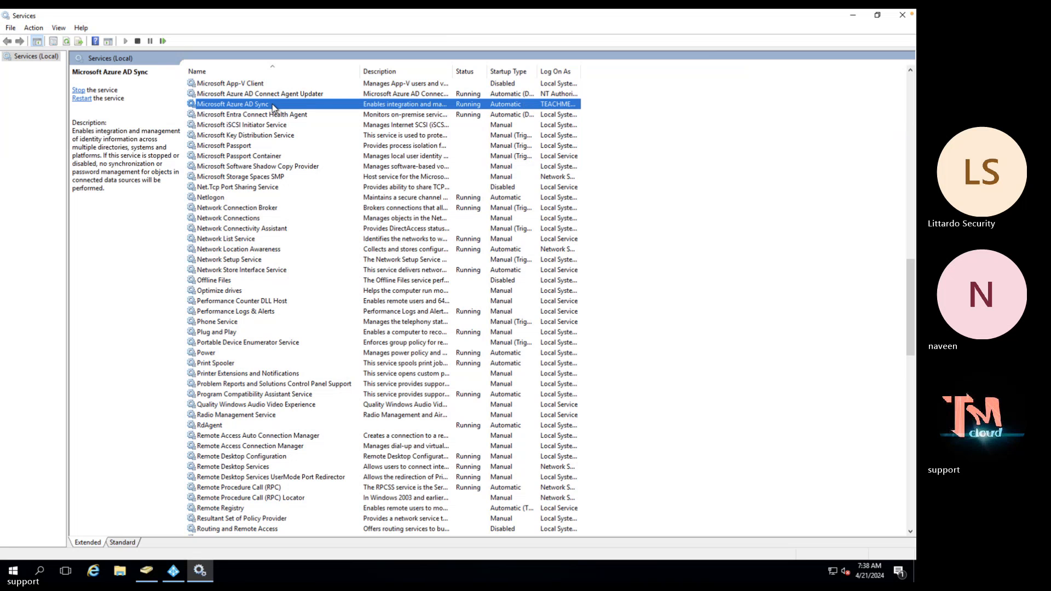
Exit the 'Sync Service not running' error and relaunch Azure AD Connect
{"action": "left_click", "coordinate": [852, 16]}
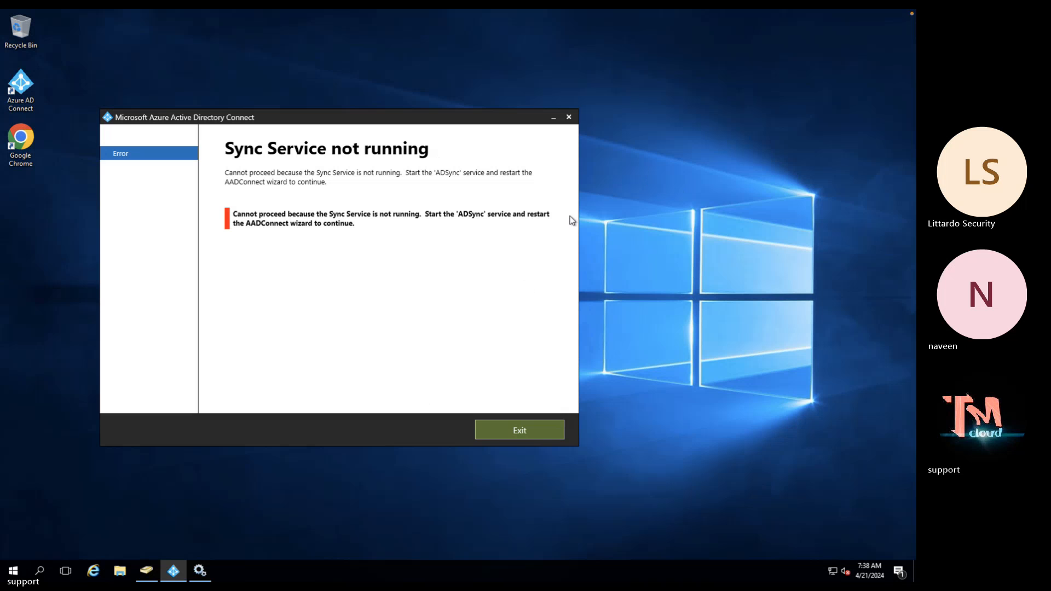
{"action": "left_click", "coordinate": [518, 422]}
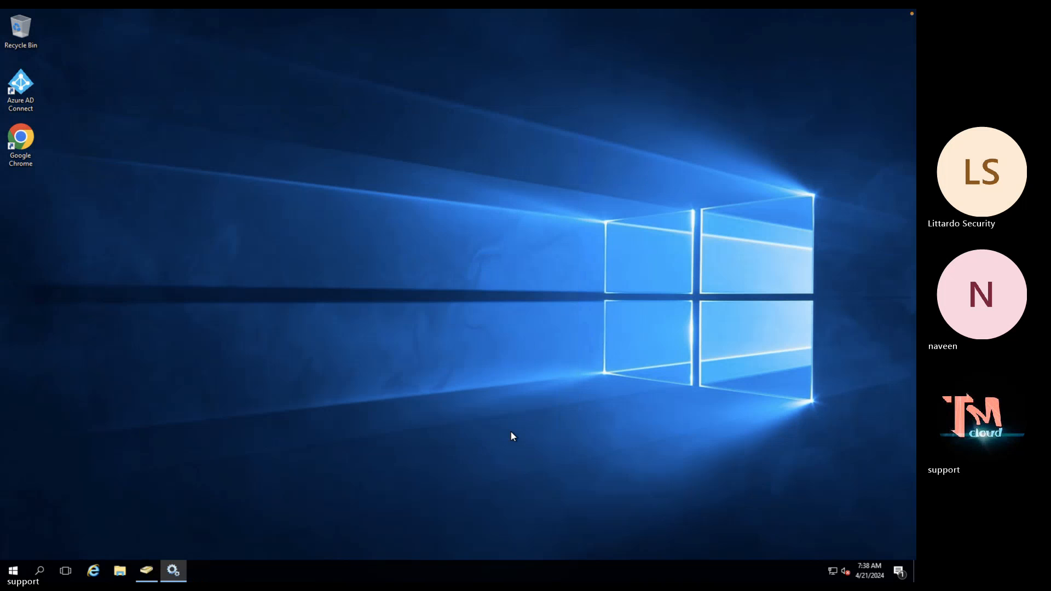
{"action": "left_click", "coordinate": [23, 93]}
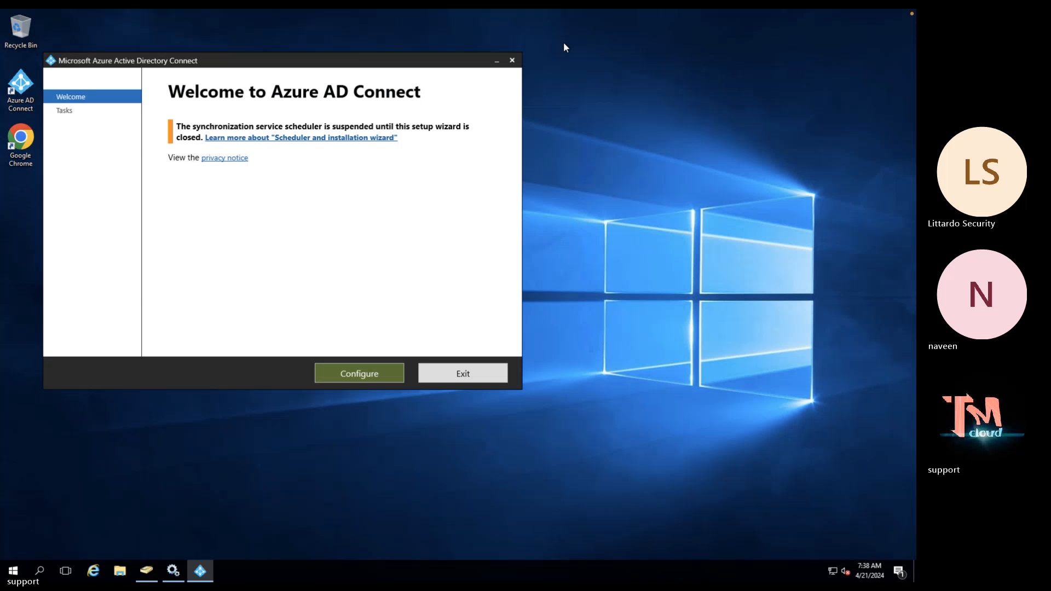
Move Azure AD Connect to its Additional tasks page and switch back to Active Directory Users and Computers
{"action": "left_click", "coordinate": [352, 377]}
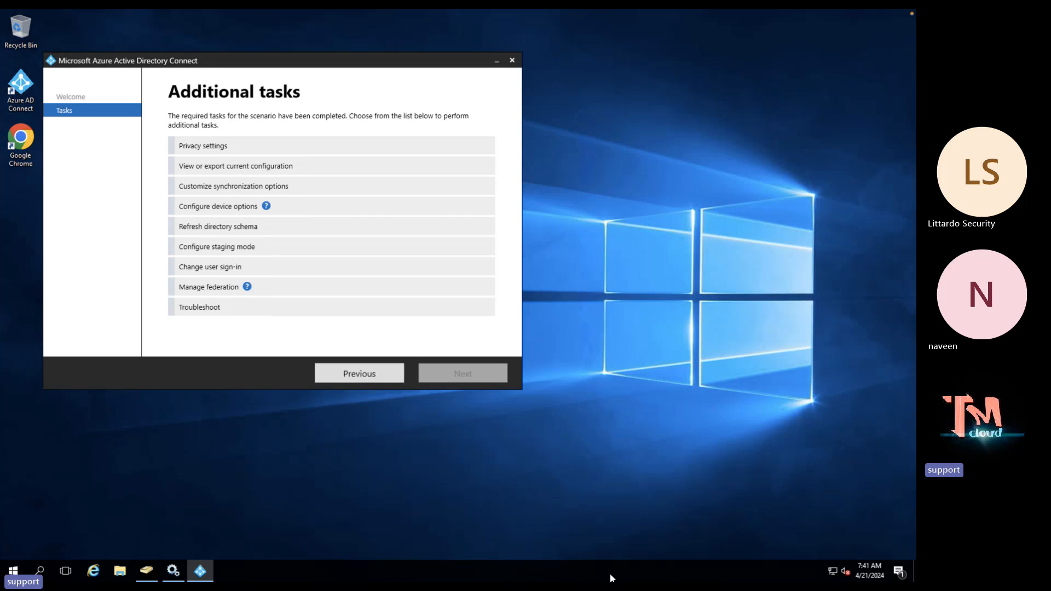
{"action": "left_click", "coordinate": [145, 572]}
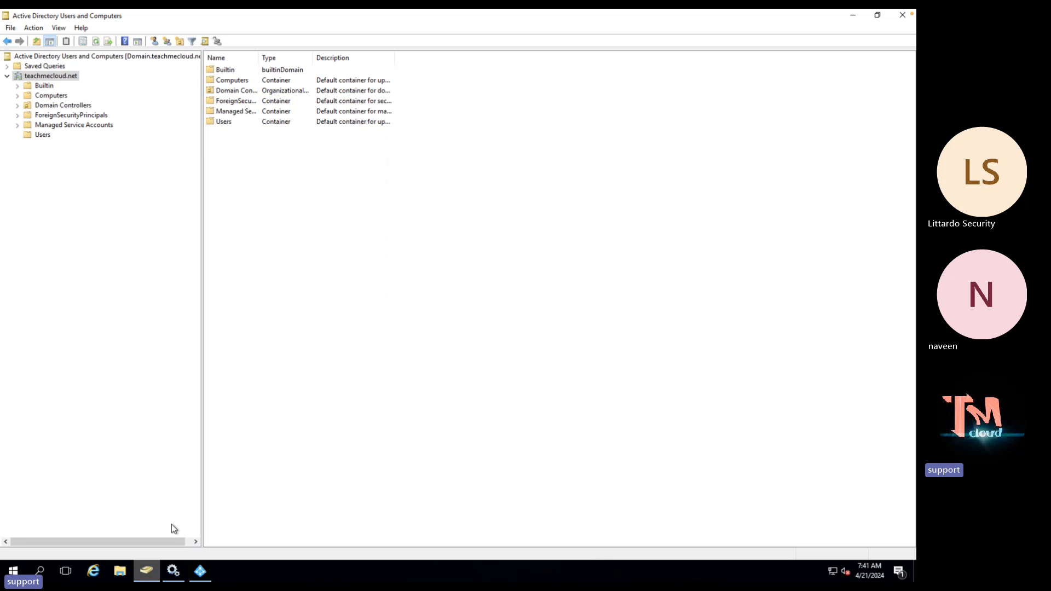
In the Users container, check a user's current UPN suffix and select the last user accounts
{"action": "left_click", "coordinate": [44, 137]}
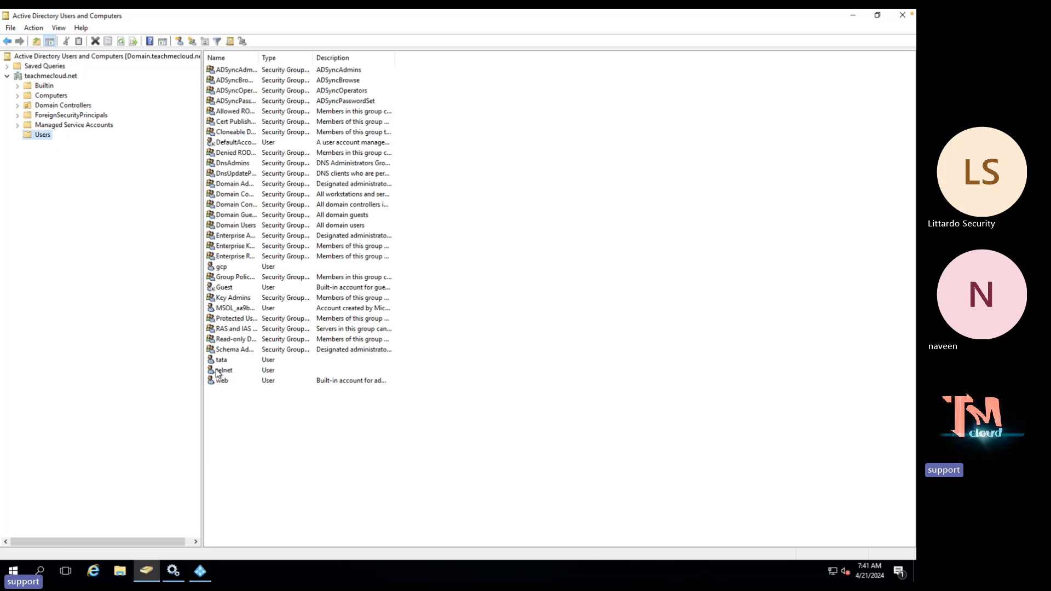
{"action": "double_click", "coordinate": [230, 362]}
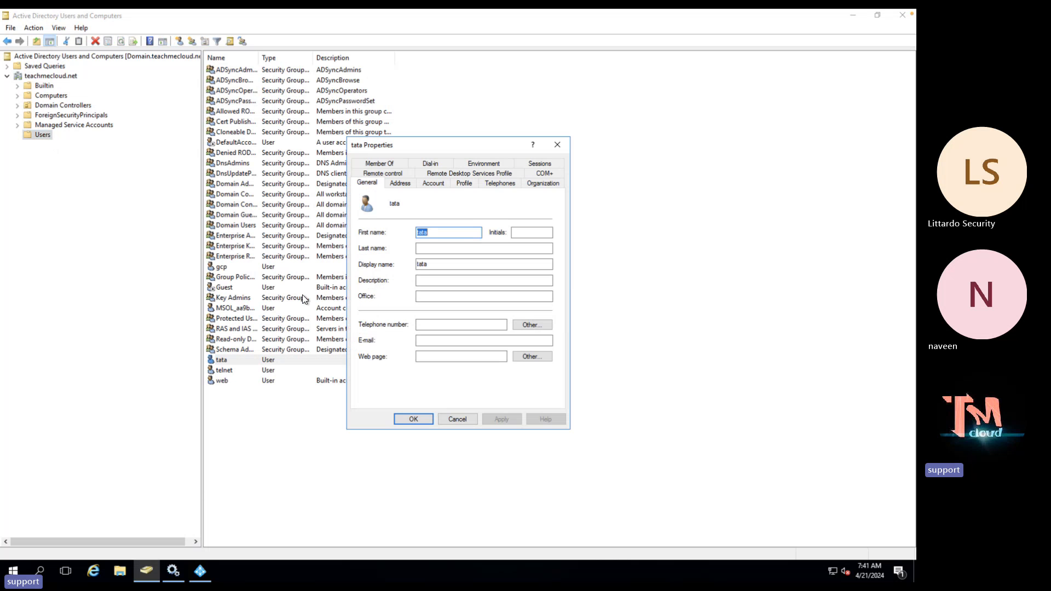
{"action": "left_click", "coordinate": [437, 183]}
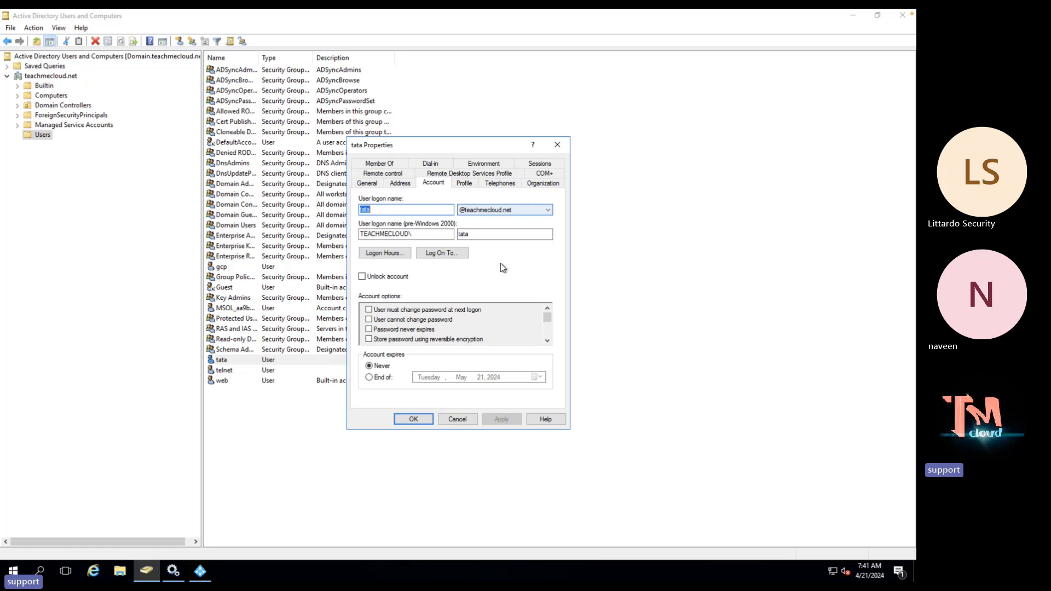
{"action": "left_click", "coordinate": [456, 419]}
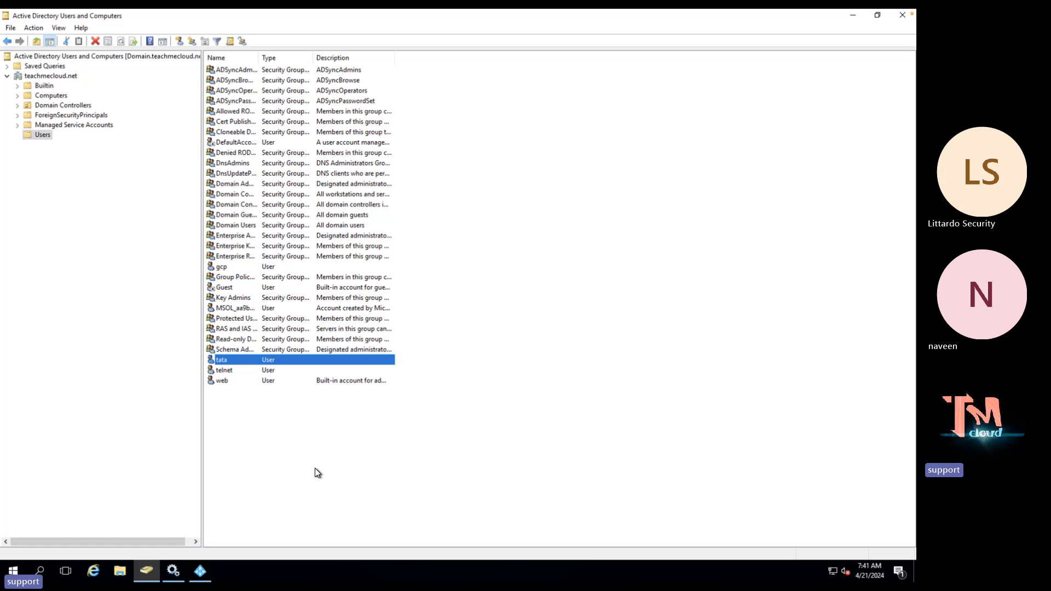
{"action": "left_click", "coordinate": [315, 470]}
{"action": "left_click_drag", "start_coordinate": [266, 430], "coordinate": [226, 358]}
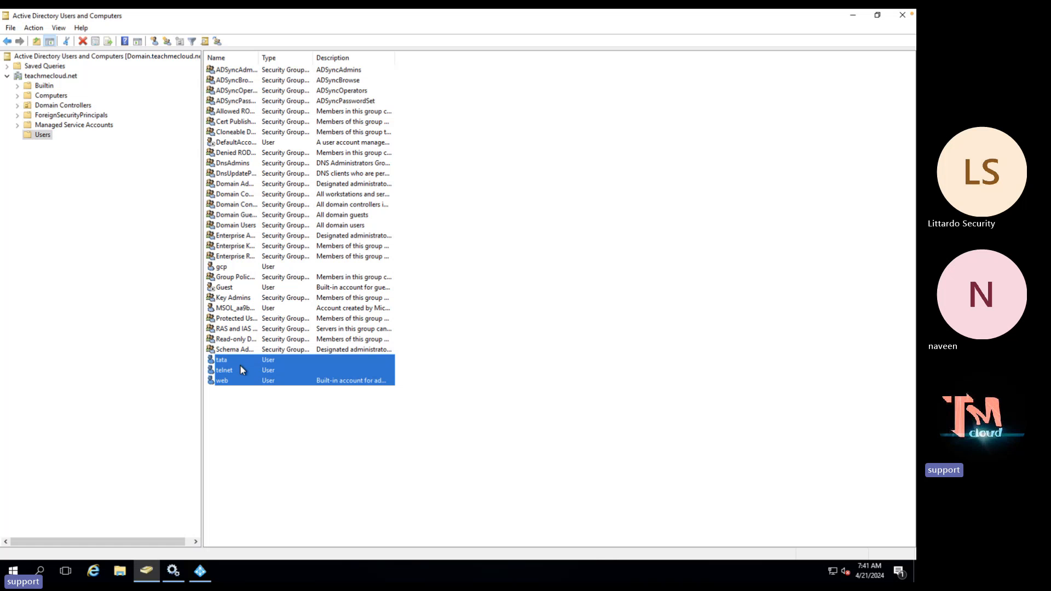
{"action": "right_click", "coordinate": [239, 365]}
{"action": "left_click", "coordinate": [231, 387]}
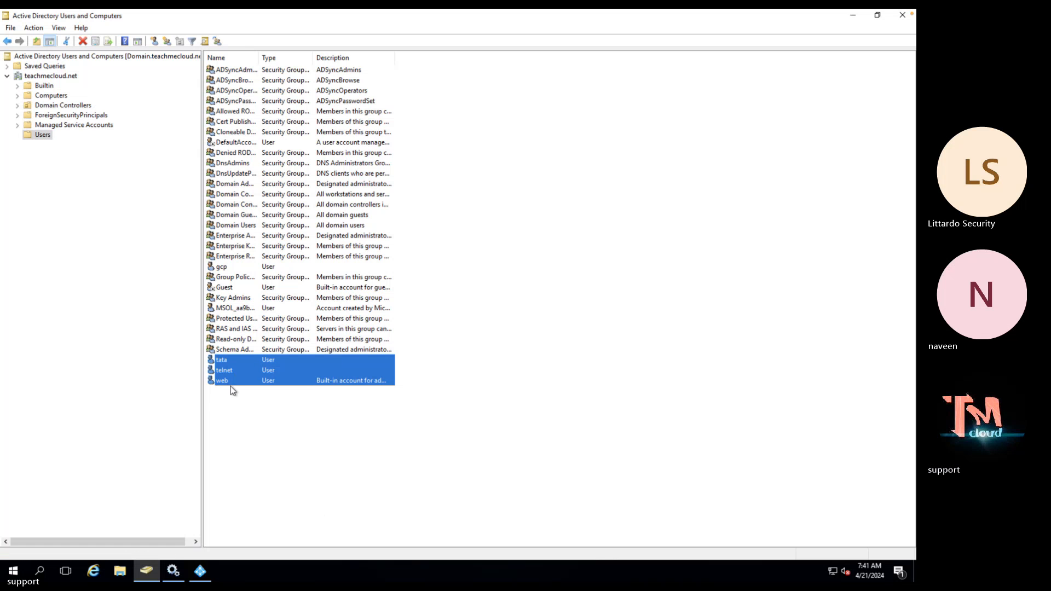
{"action": "left_click", "coordinate": [245, 371]}
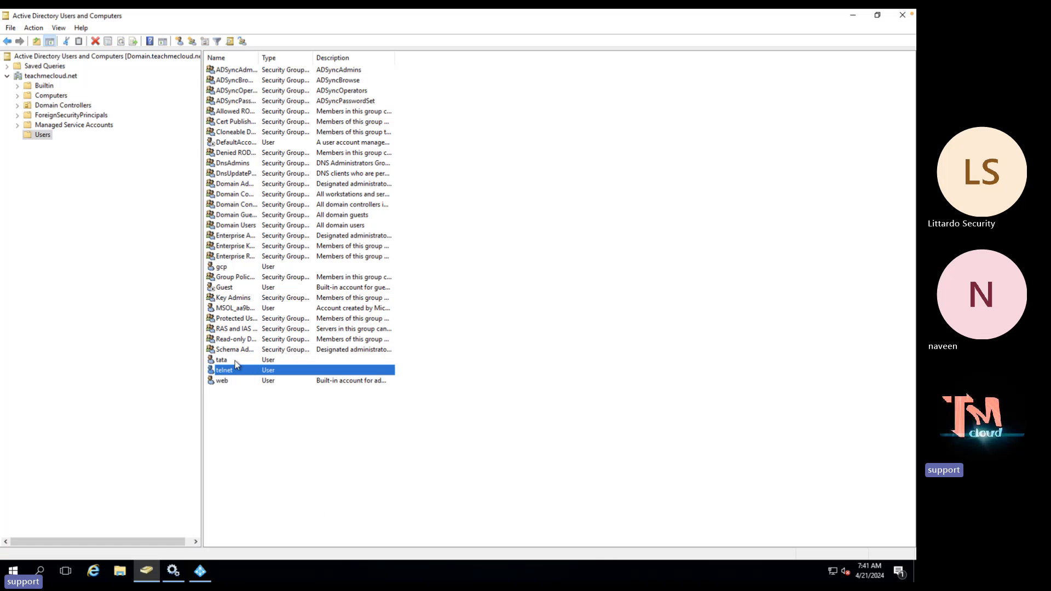
{"action": "left_click", "coordinate": [234, 360], "text": "ctrl"}
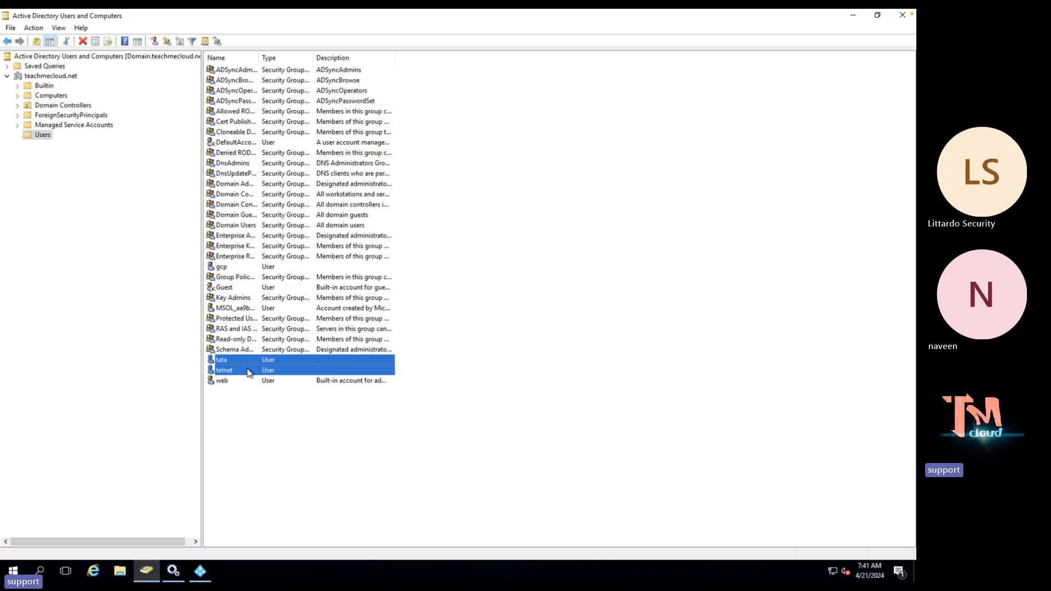
{"action": "right_click", "coordinate": [247, 370]}
{"action": "left_click", "coordinate": [284, 497]}
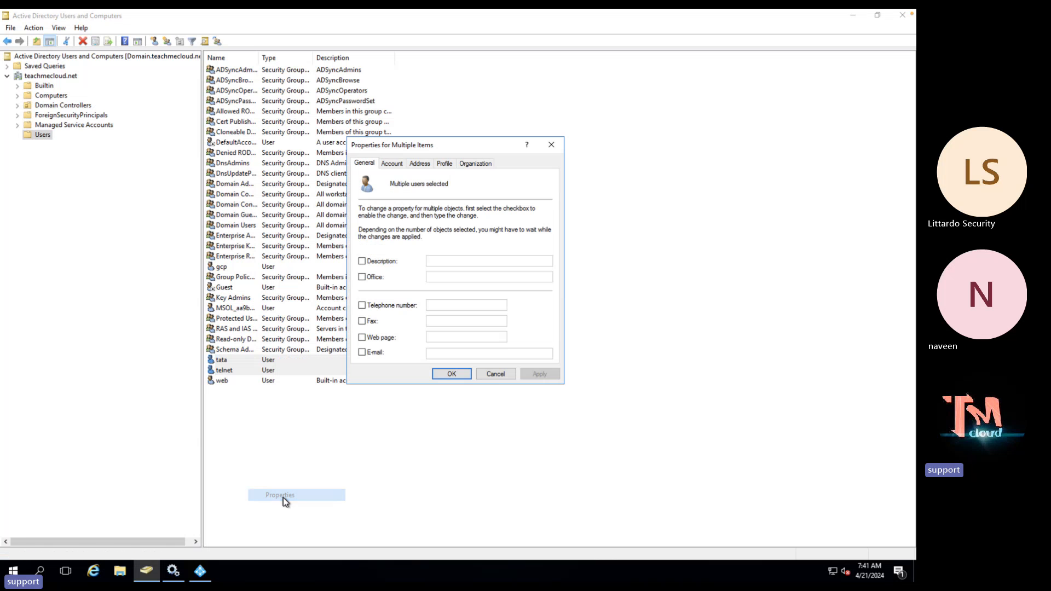
{"action": "left_click", "coordinate": [398, 166]}
{"action": "left_click", "coordinate": [366, 218]}
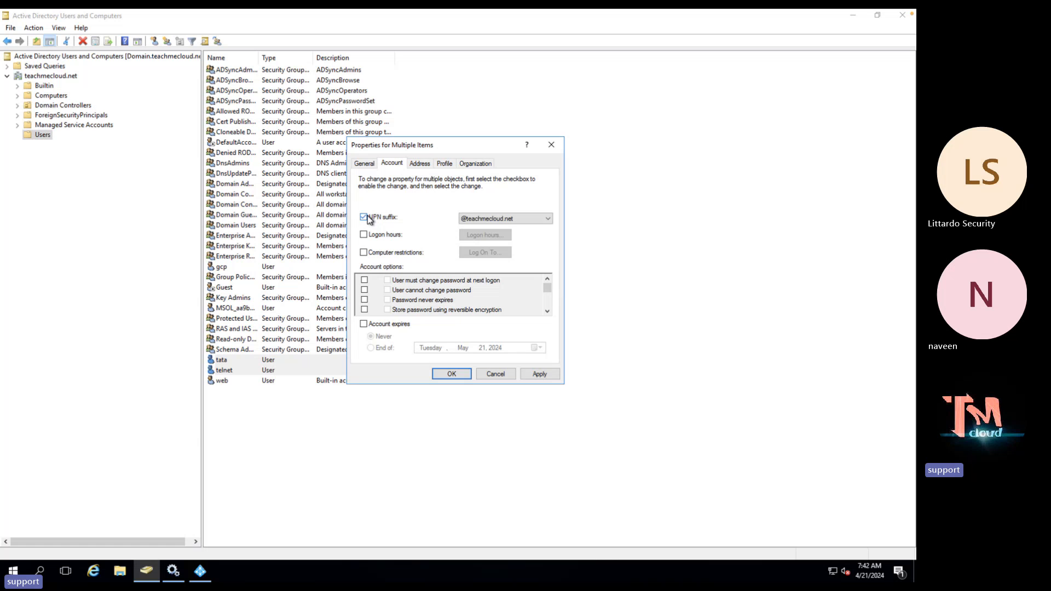
{"action": "left_click", "coordinate": [511, 220]}
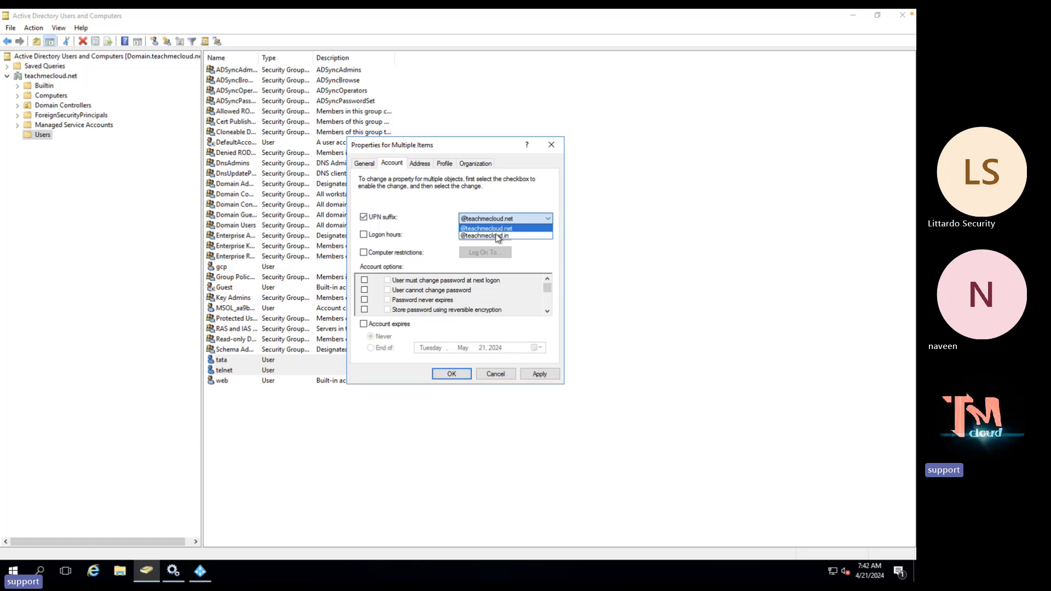
{"action": "left_click", "coordinate": [497, 236]}
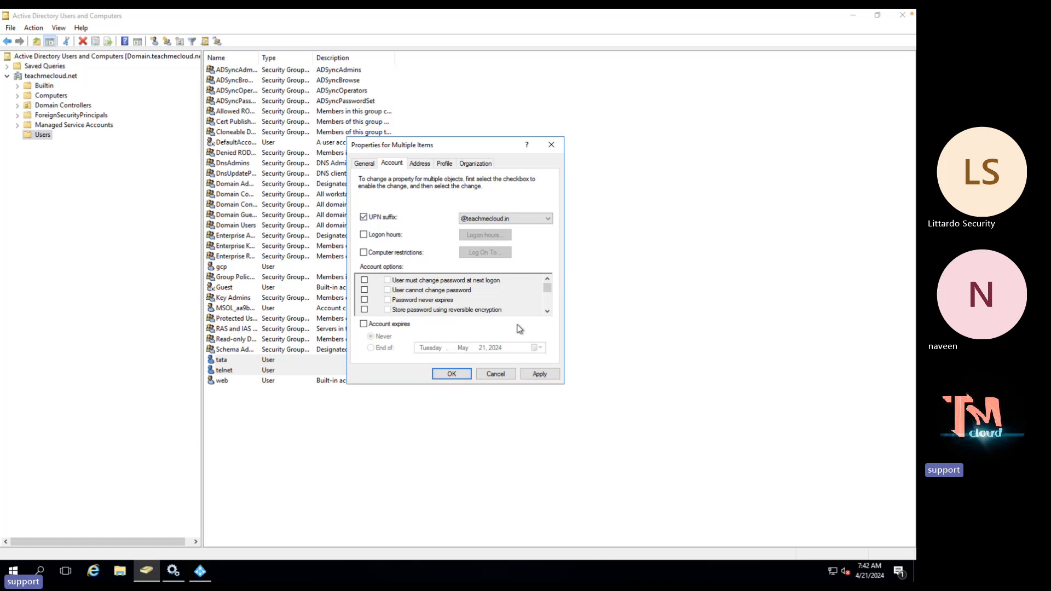
{"action": "left_click", "coordinate": [527, 373]}
{"action": "left_click", "coordinate": [455, 372]}
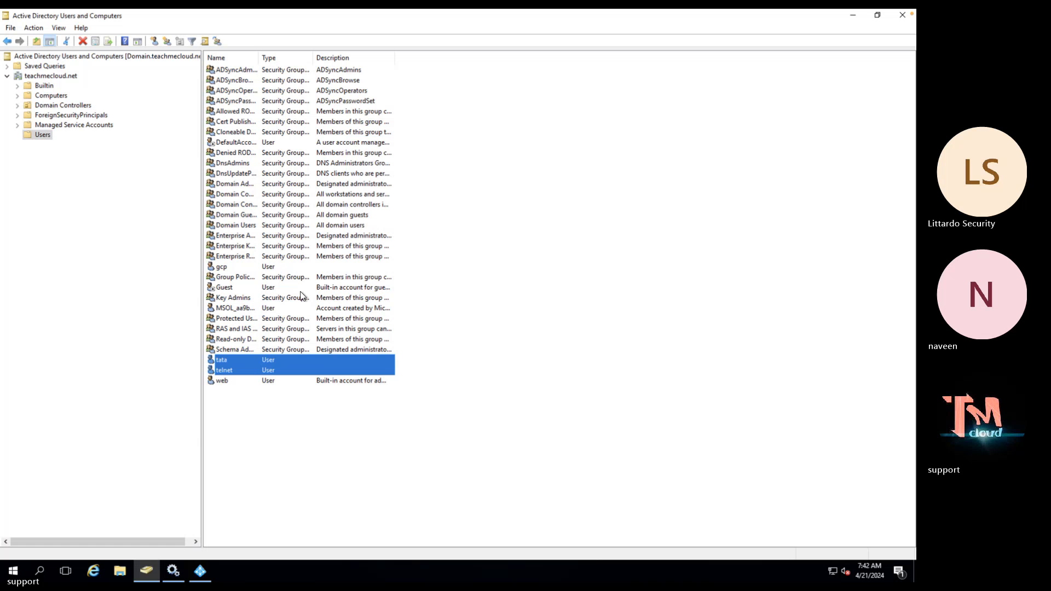
{"action": "double_click", "coordinate": [222, 267]}
{"action": "left_click", "coordinate": [442, 185]}
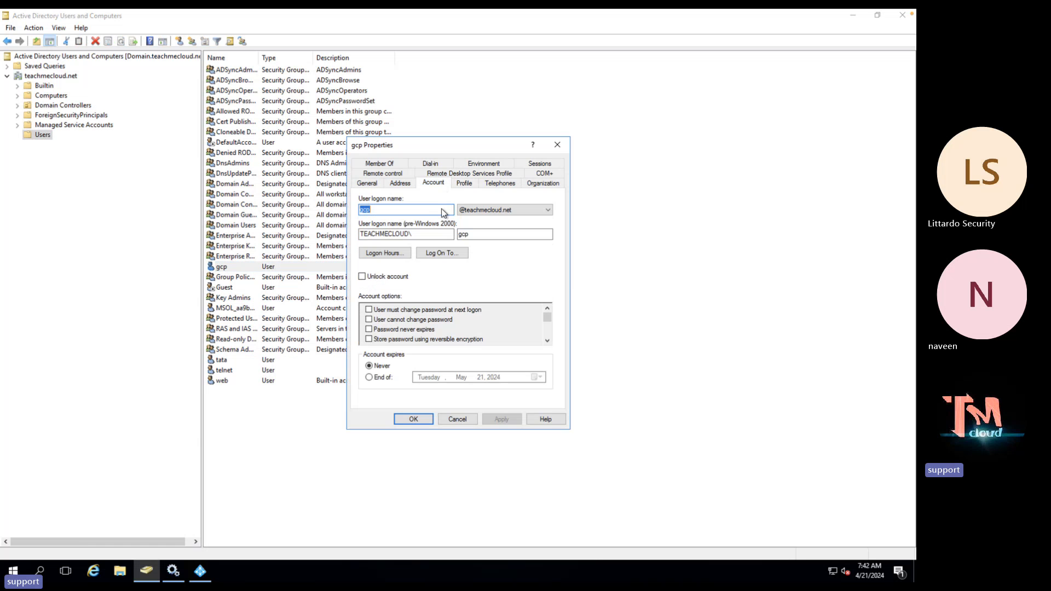
{"action": "left_click", "coordinate": [479, 213]}
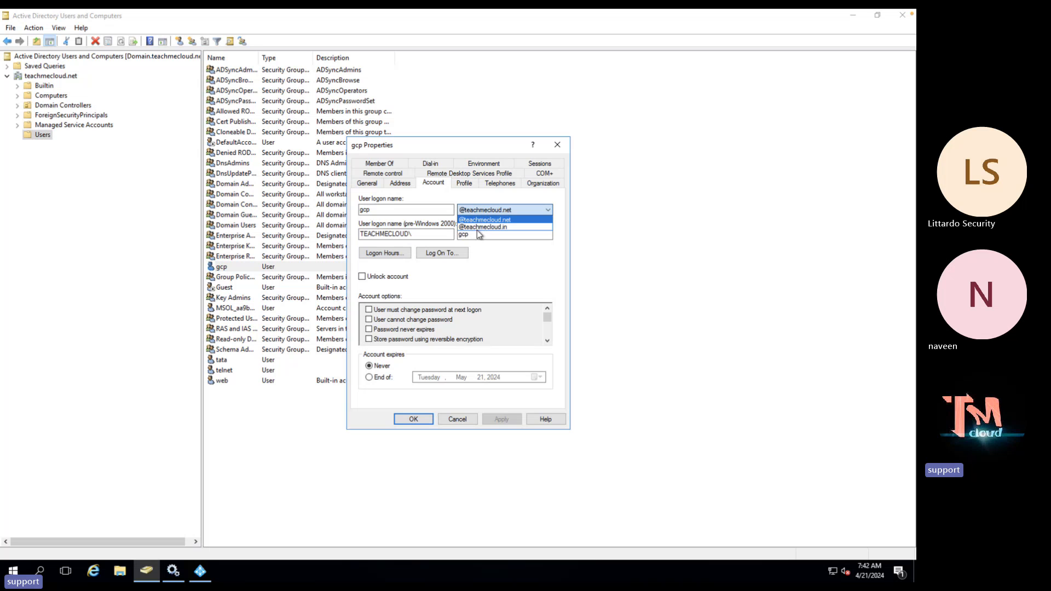
{"action": "left_click", "coordinate": [477, 227]}
{"action": "left_click", "coordinate": [477, 231]}
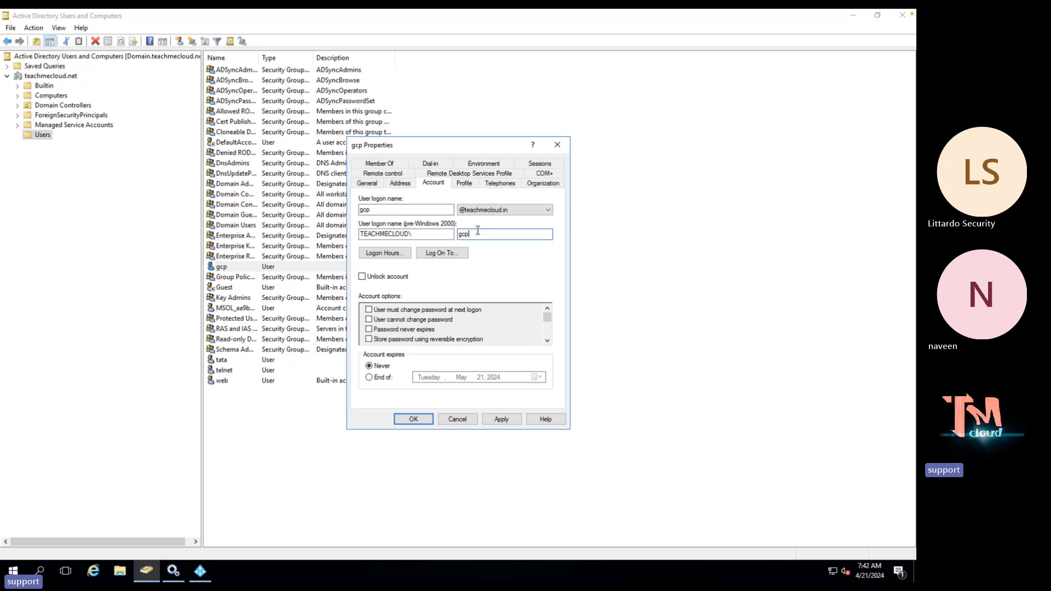
{"action": "left_click", "coordinate": [502, 419]}
{"action": "left_click", "coordinate": [412, 420]}
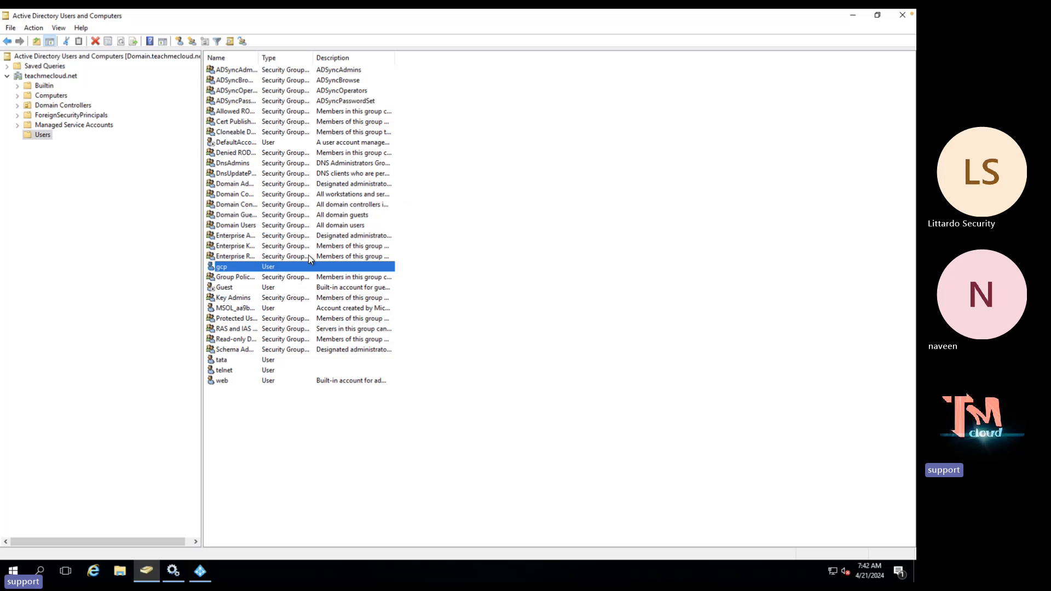
Close the user console, choose to customize synchronization options, and sign in with the Azure AD administrator password
{"action": "left_click", "coordinate": [902, 15]}
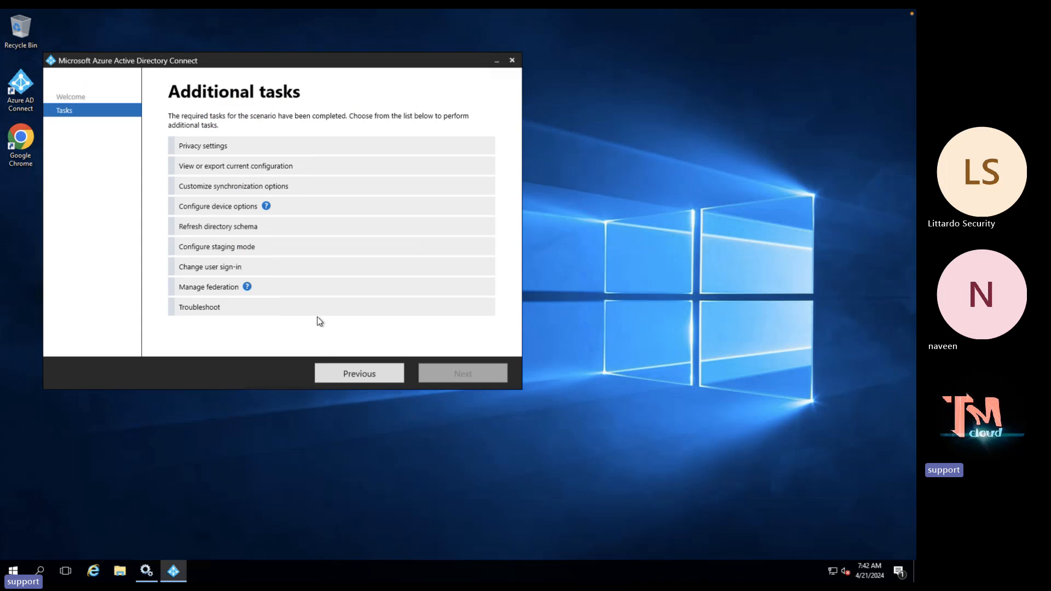
{"action": "left_click", "coordinate": [249, 187]}
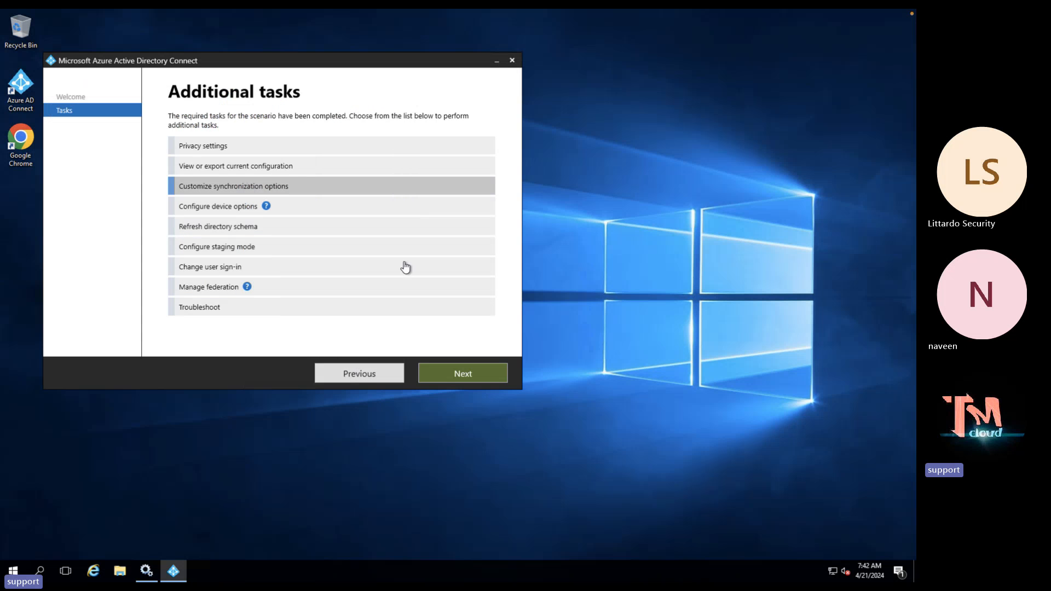
{"action": "left_click", "coordinate": [461, 379]}
{"action": "left_click", "coordinate": [227, 188]}
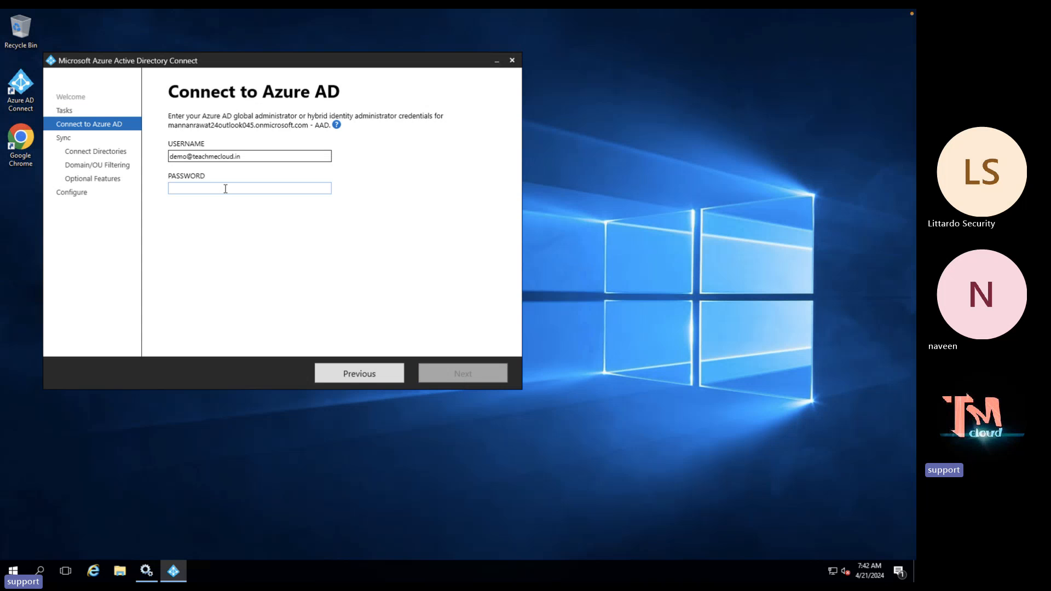
{"action": "type", "text": "•"}
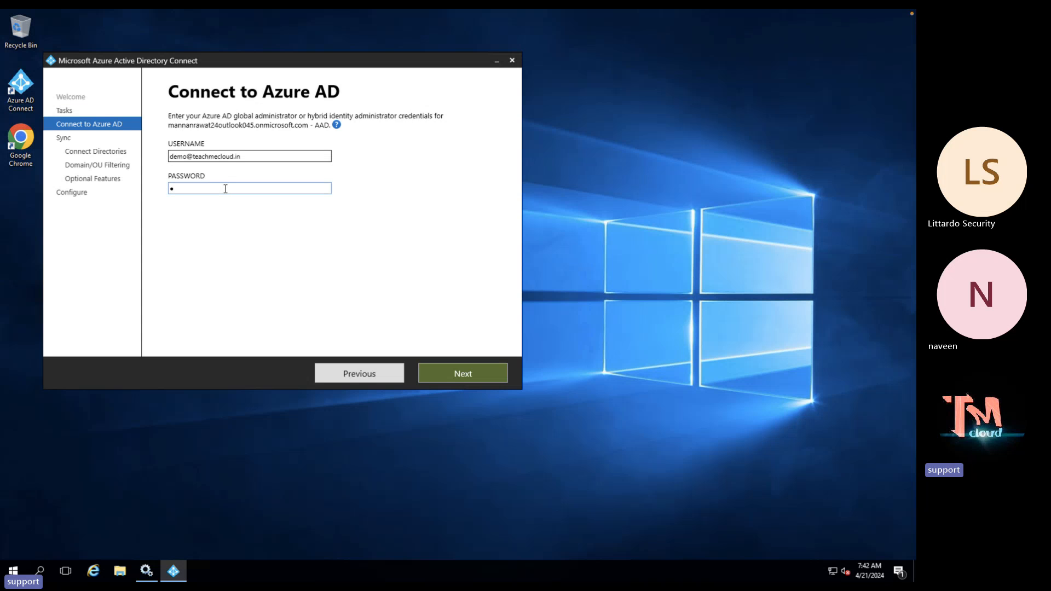
{"action": "type", "text": "••••••••"}
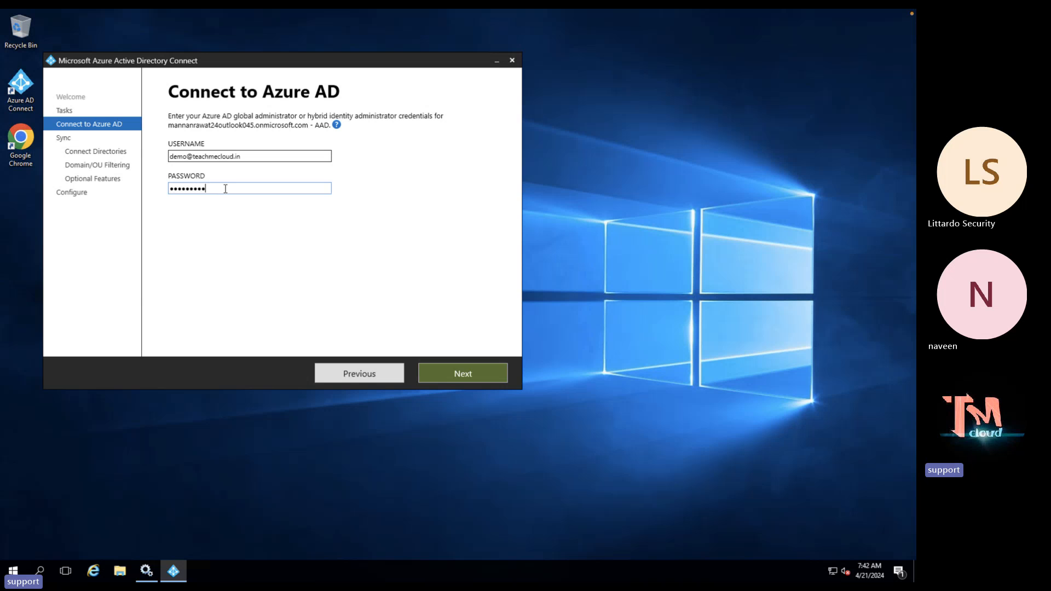
{"action": "left_click", "coordinate": [471, 373]}
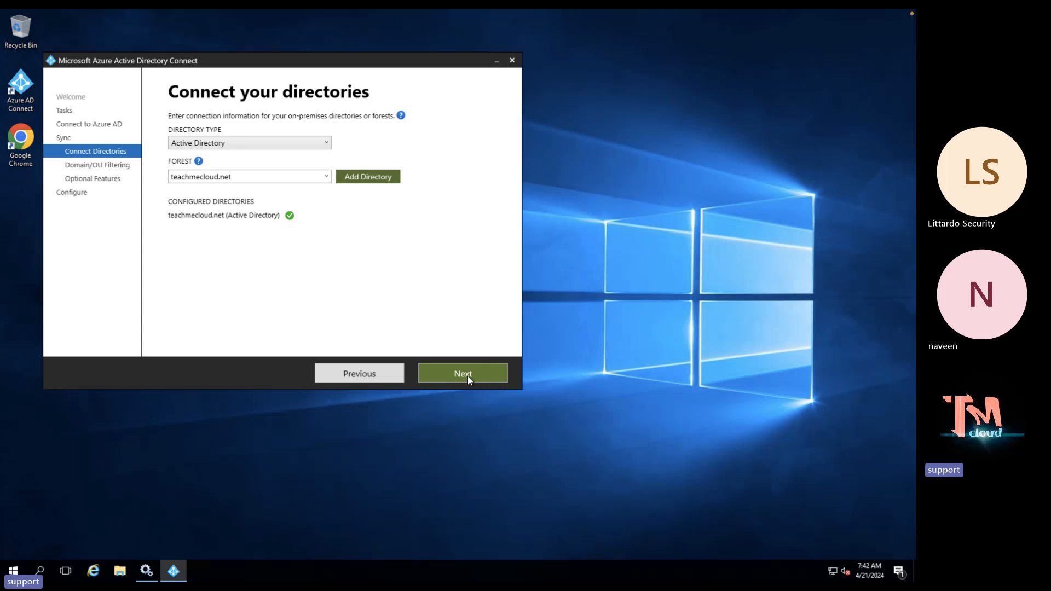
Continue past the connected teachmecloud.net directory, domain/OU filtering and optional features with password hash sync
{"action": "left_click", "coordinate": [467, 376]}
{"action": "left_click", "coordinate": [468, 376]}
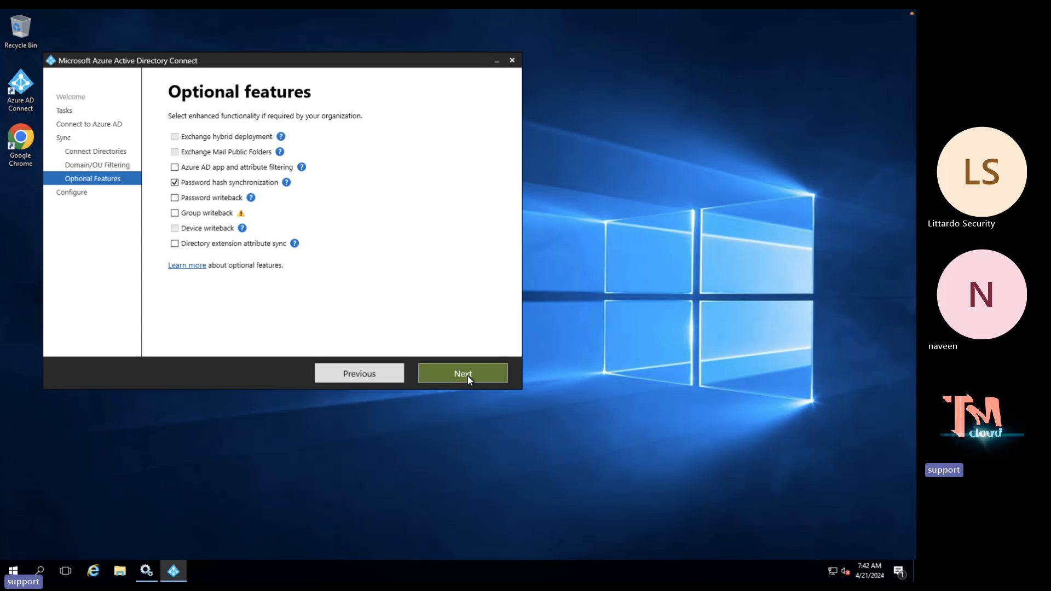
{"action": "left_click", "coordinate": [467, 376]}
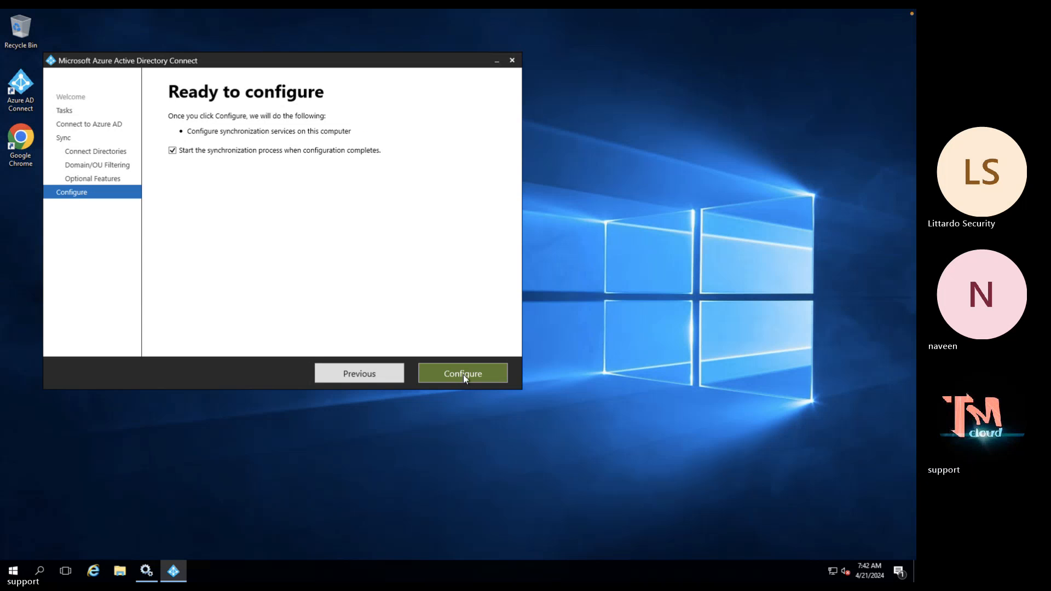
Run the Azure AD Connect configuration, then return to the Azure portal users list
{"action": "left_click", "coordinate": [463, 374]}
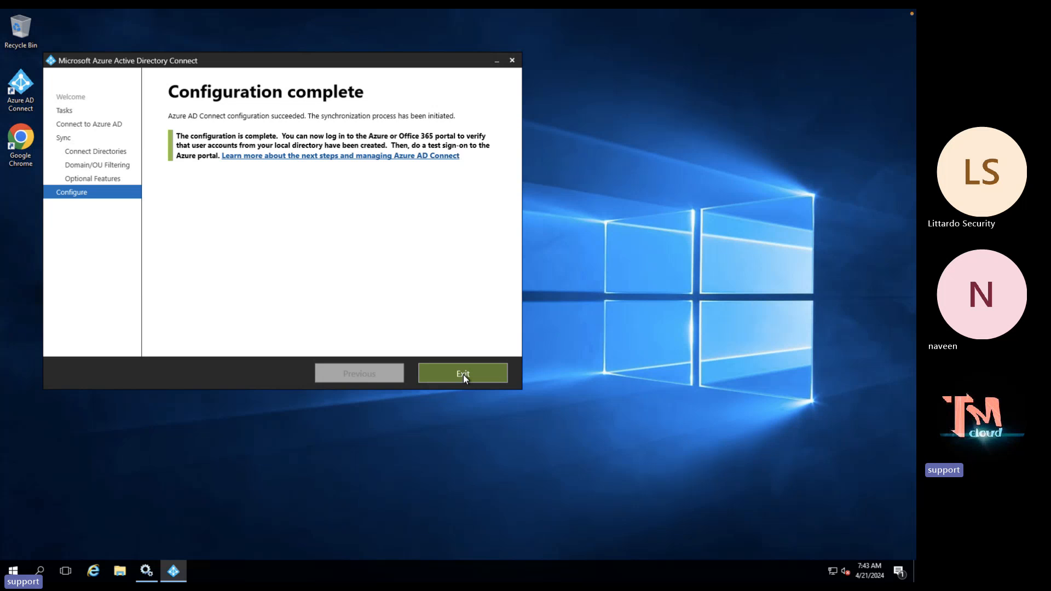
{"action": "key", "text": "ctrl+Right"}
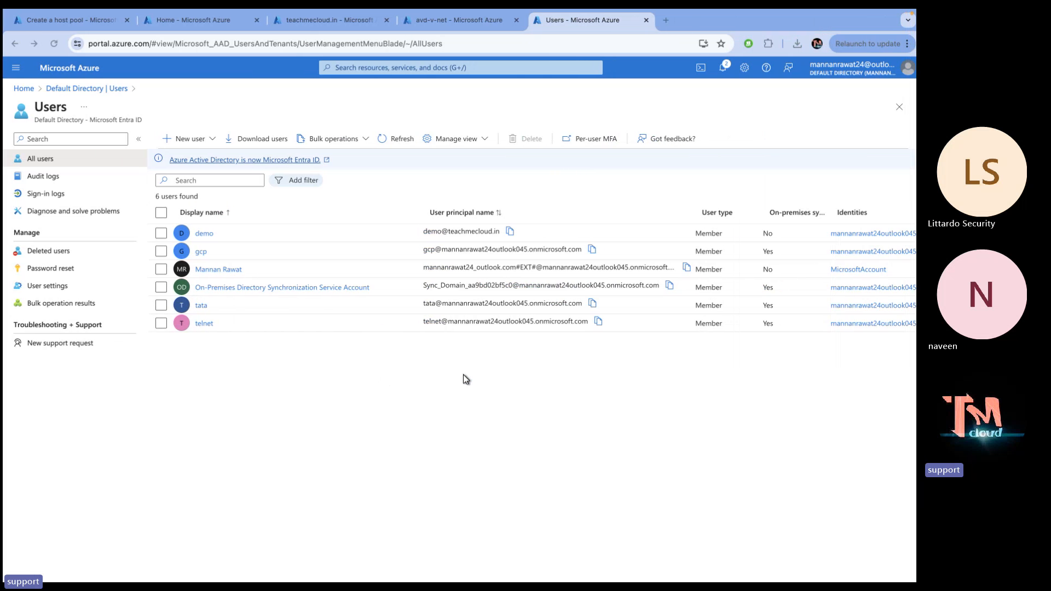
Refresh and reload the Azure users list until the synced UPNs update
{"action": "left_click", "coordinate": [393, 144]}
{"action": "left_click", "coordinate": [393, 143]}
{"action": "left_click", "coordinate": [394, 143]}
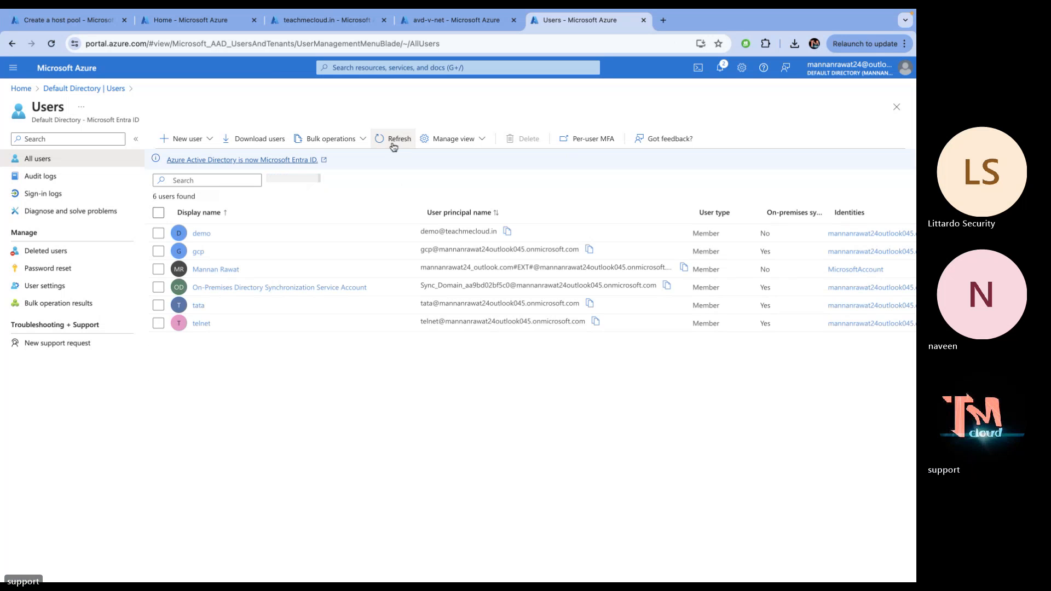
{"action": "left_click", "coordinate": [393, 143]}
{"action": "left_click", "coordinate": [393, 143]}
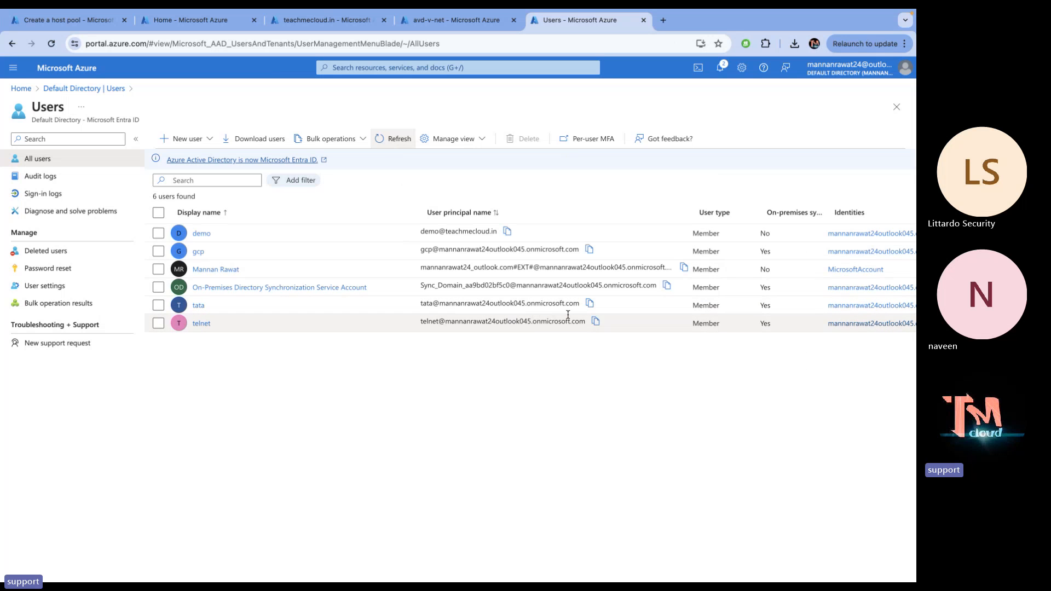
{"action": "left_click", "coordinate": [387, 140]}
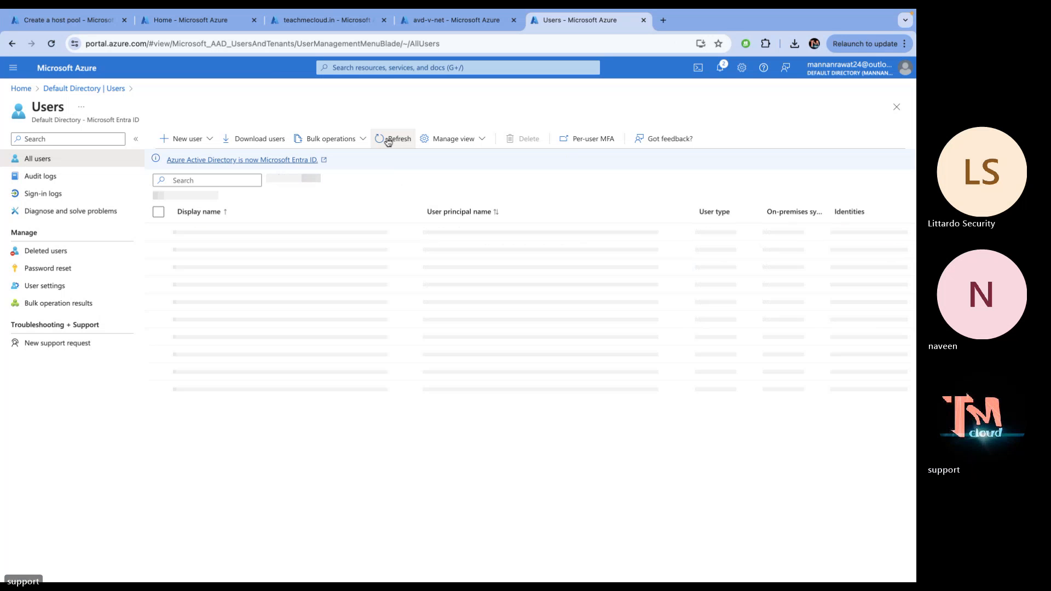
{"action": "left_click", "coordinate": [464, 44]}
{"action": "key", "text": "Return"}
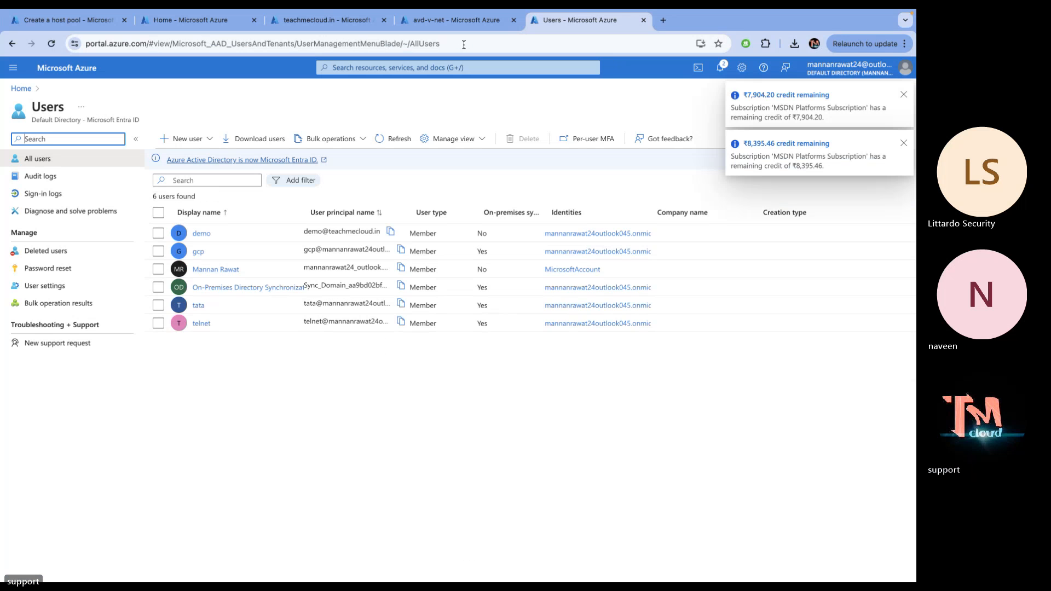
{"action": "left_click", "coordinate": [464, 44]}
{"action": "key", "text": "Return"}
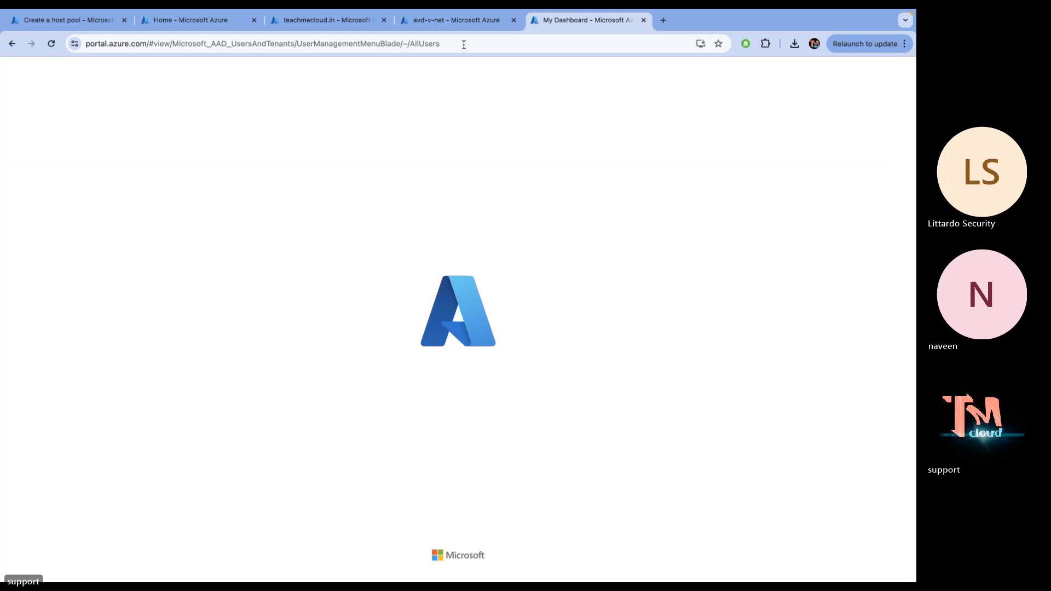
{"action": "left_click", "coordinate": [447, 45]}
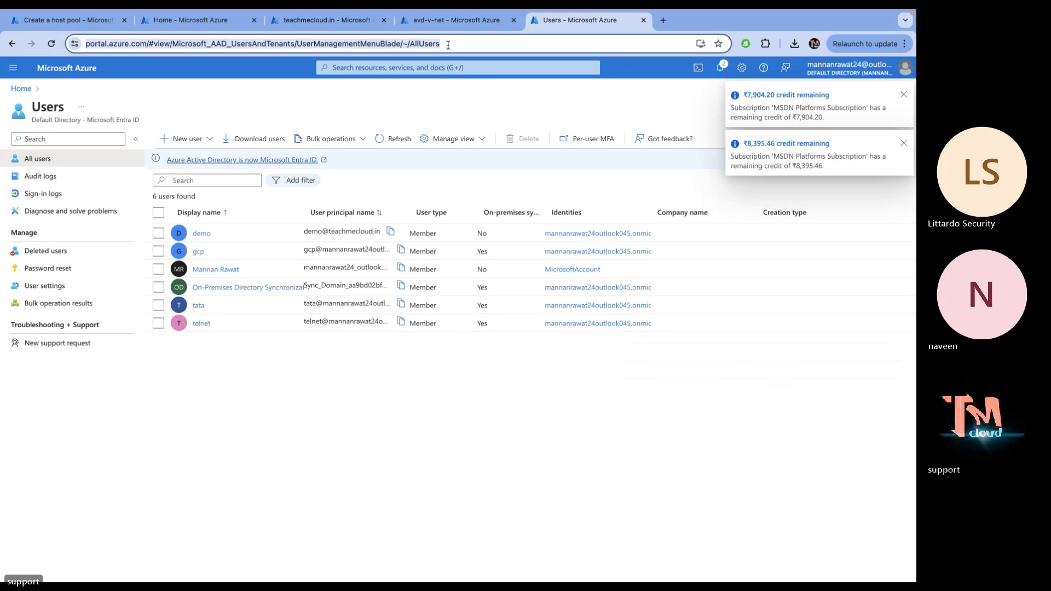
{"action": "key", "text": "Return"}
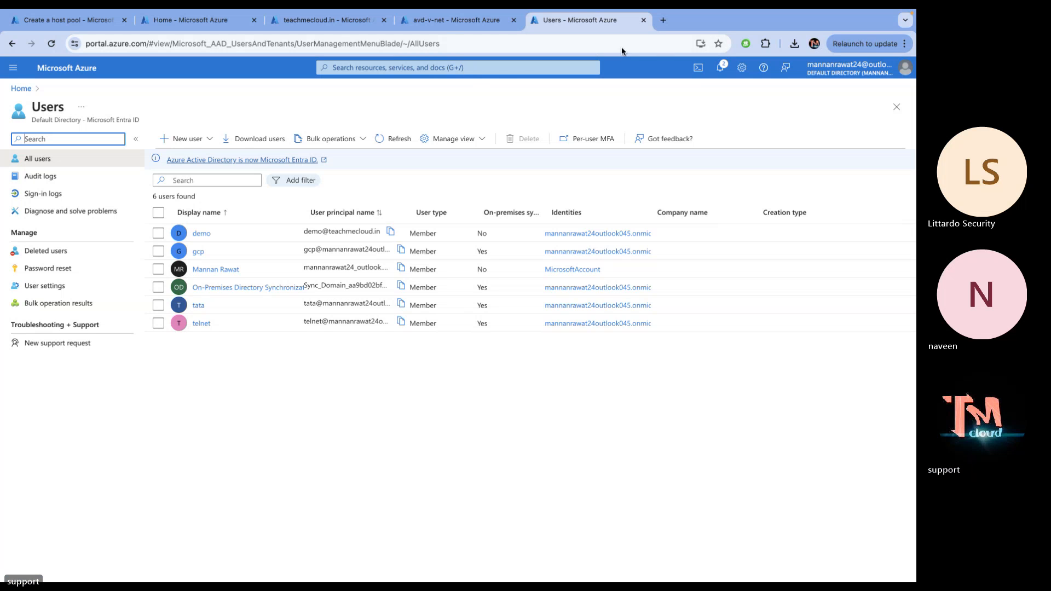
{"action": "left_click", "coordinate": [654, 37]}
{"action": "key", "text": "Return"}
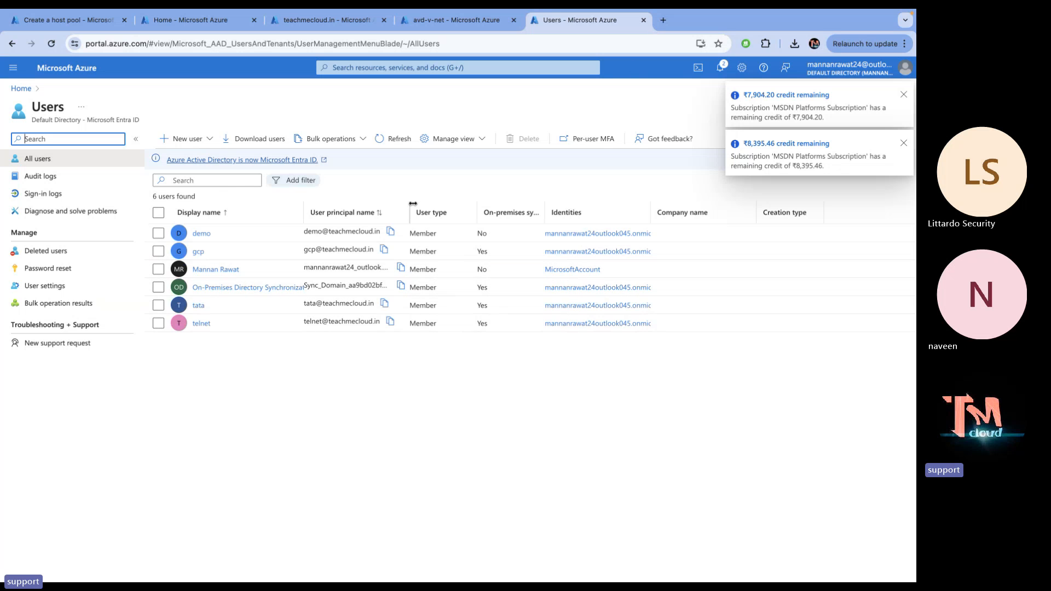
Widen the User principal name column to confirm teachmecloud.in UPNs, then return to the host pool form
{"action": "left_click_drag", "start_coordinate": [410, 203], "coordinate": [543, 203]}
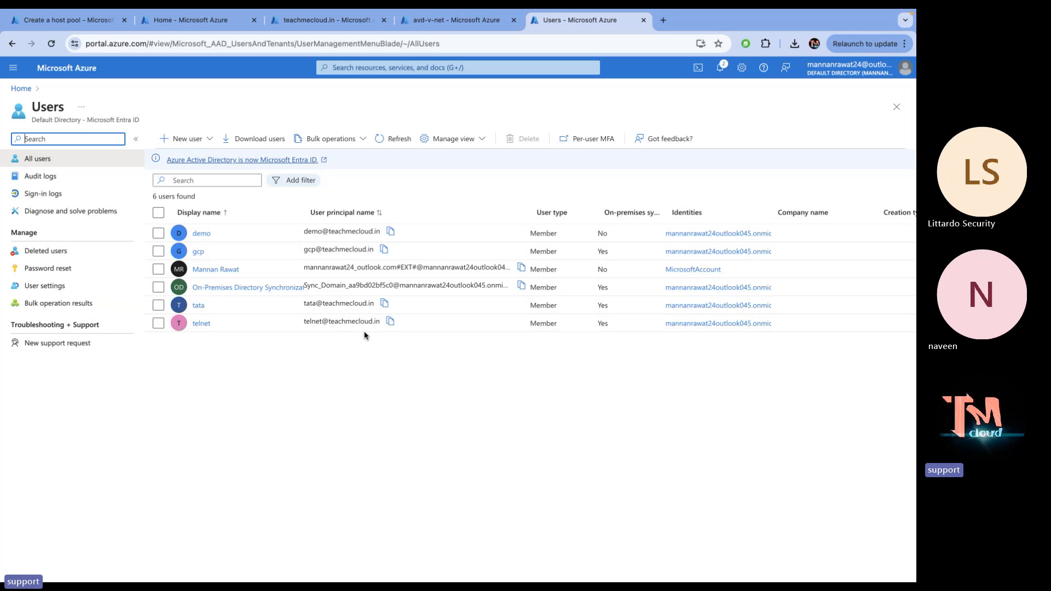
{"action": "left_click", "coordinate": [494, 19]}
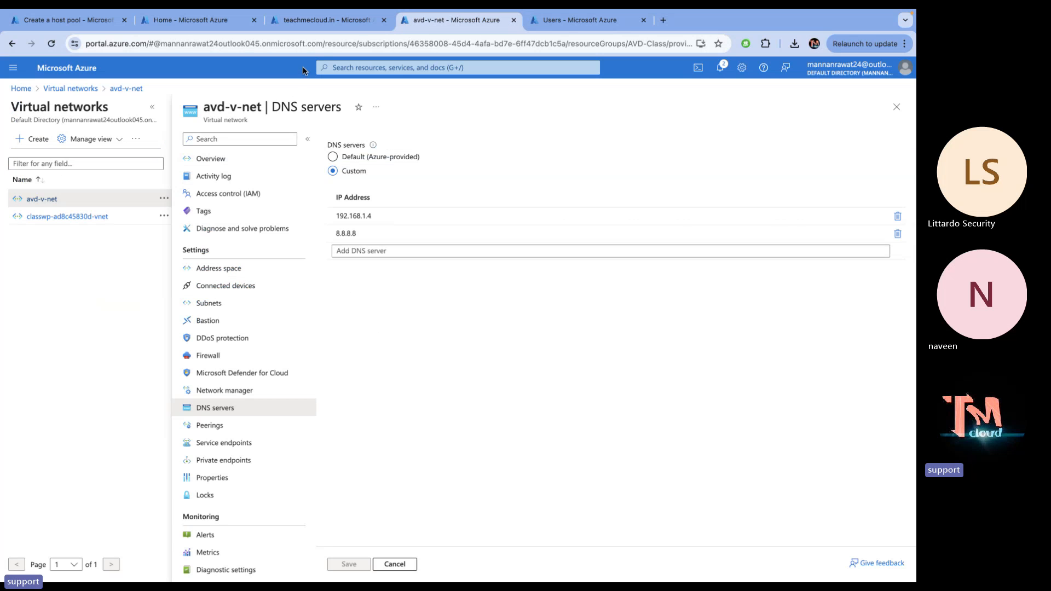
{"action": "left_click", "coordinate": [331, 18]}
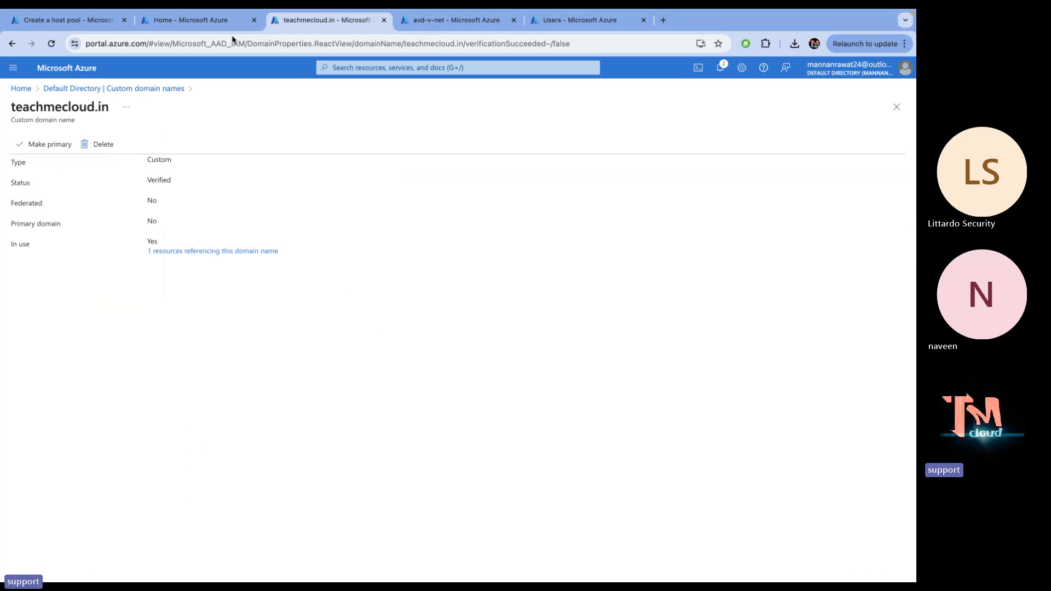
{"action": "left_click", "coordinate": [220, 22]}
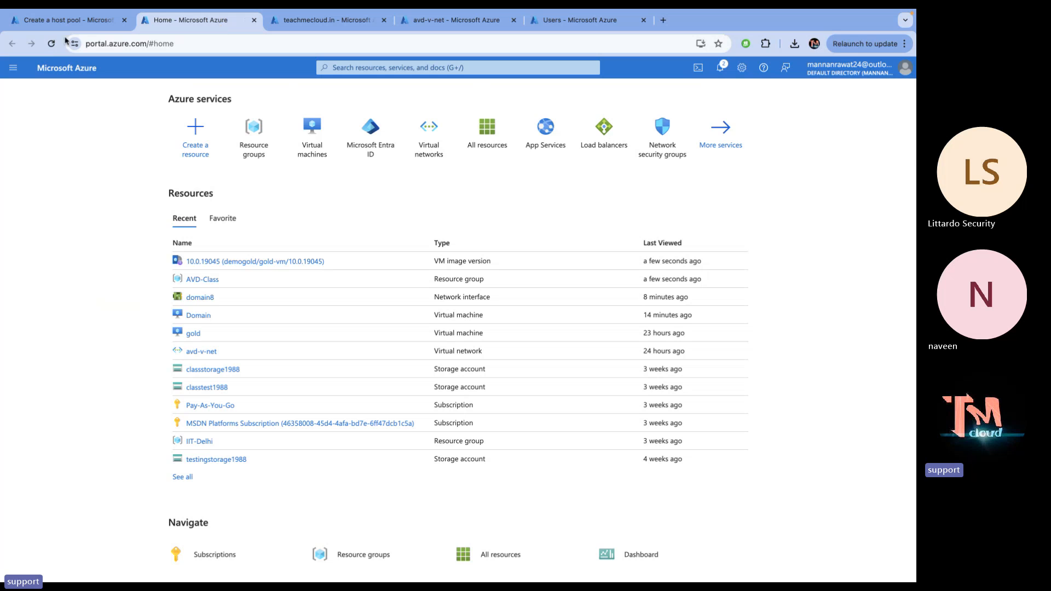
{"action": "left_click", "coordinate": [60, 20]}
Enter the domain-join UPN, password and password confirmation
{"action": "left_click", "coordinate": [188, 307]}
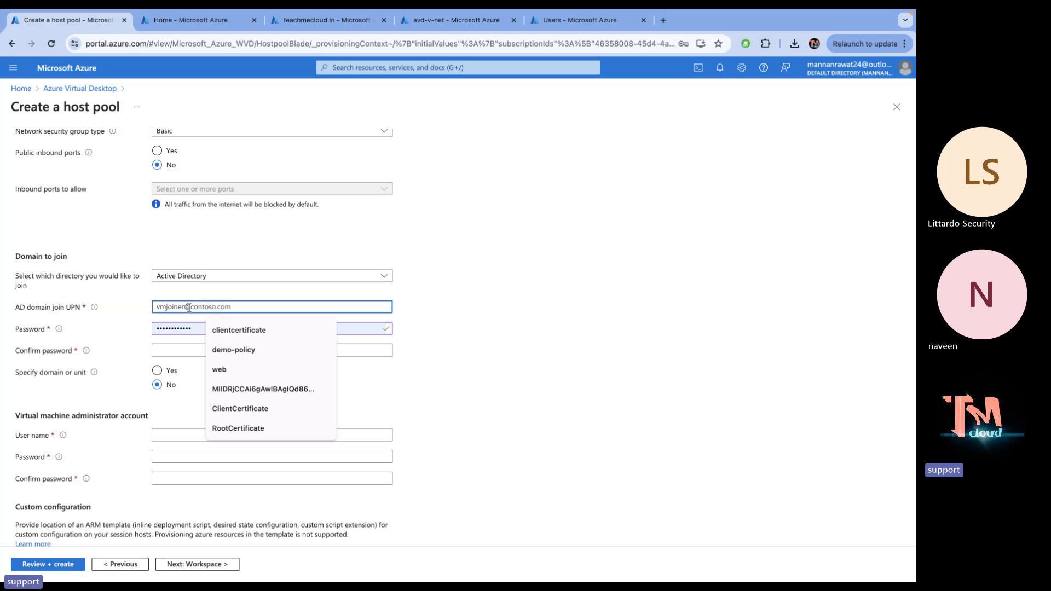
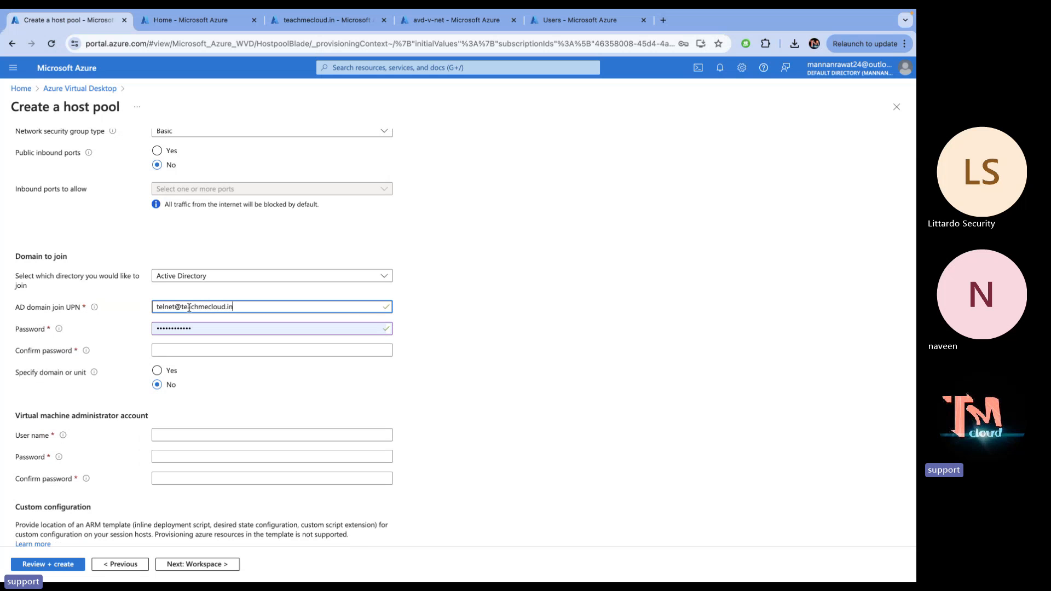
{"action": "double_click", "coordinate": [204, 326]}
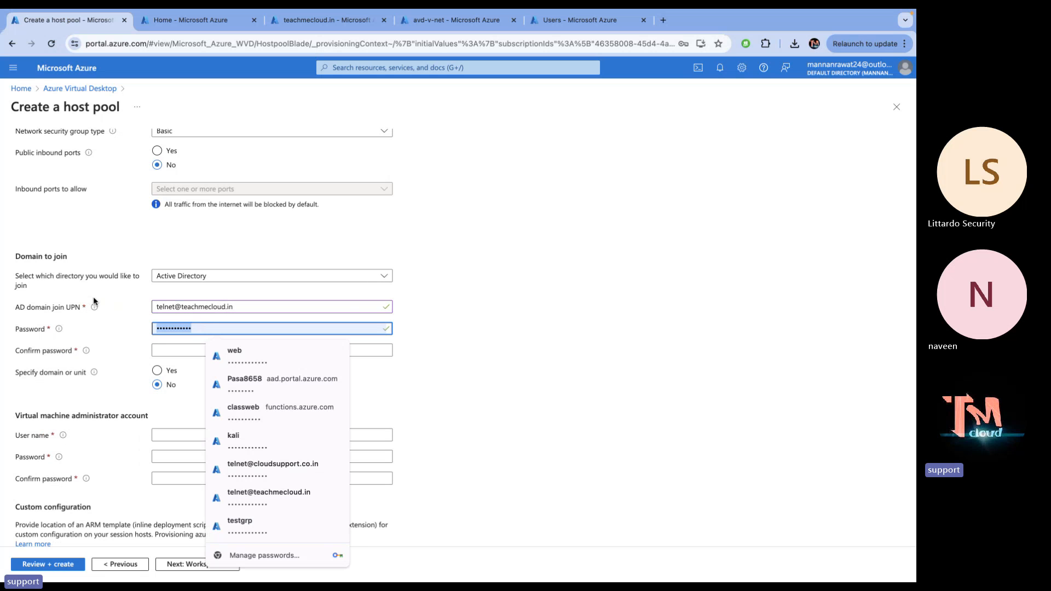
{"action": "type", "text": "*"}
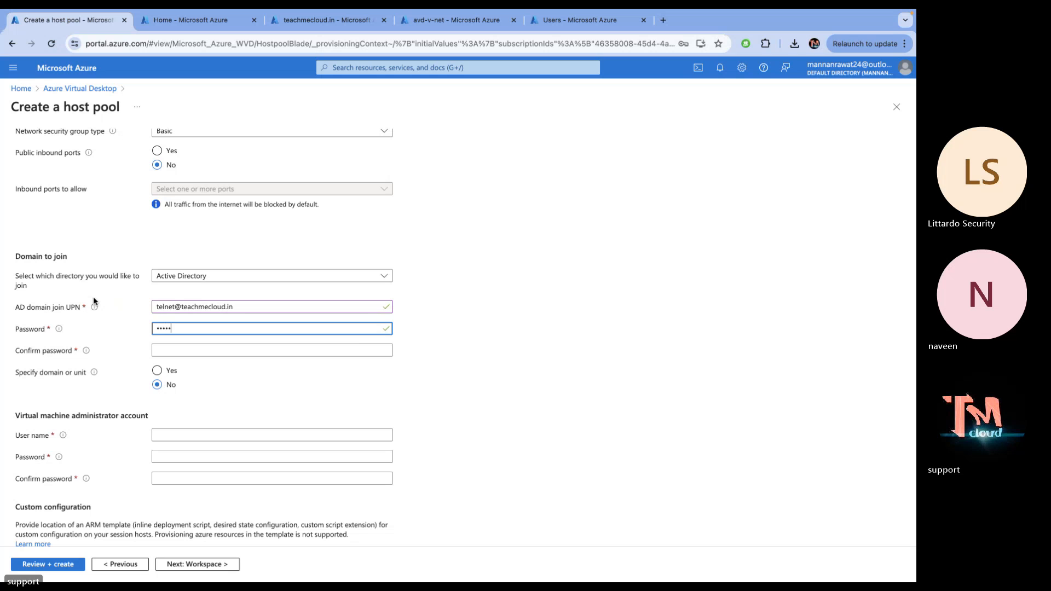
{"action": "type", "text": "*"}
{"action": "left_click", "coordinate": [176, 349]}
{"action": "type", "text": "*"}
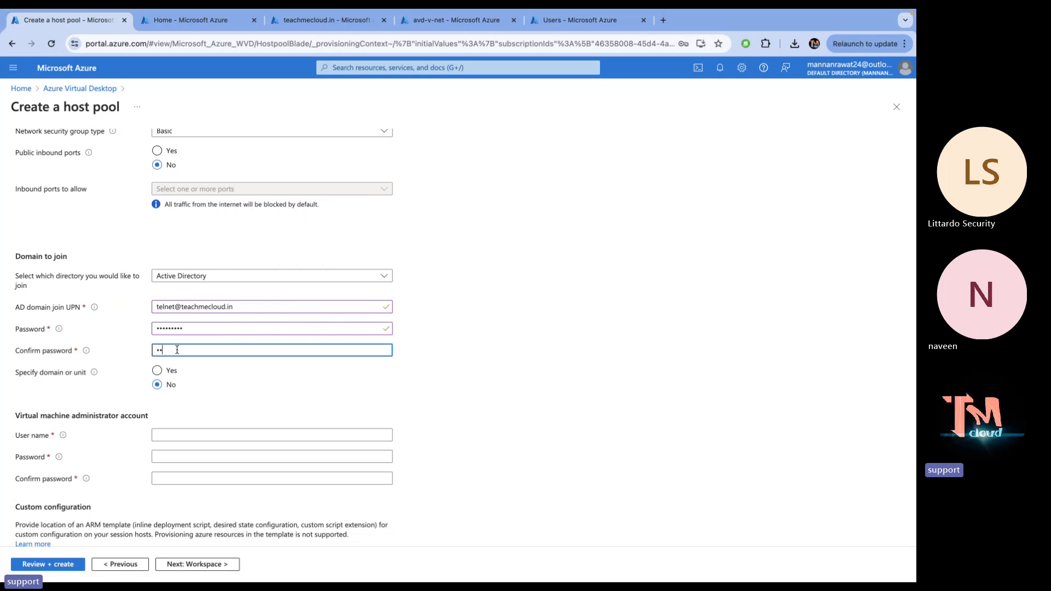
{"action": "type", "text": "********"}
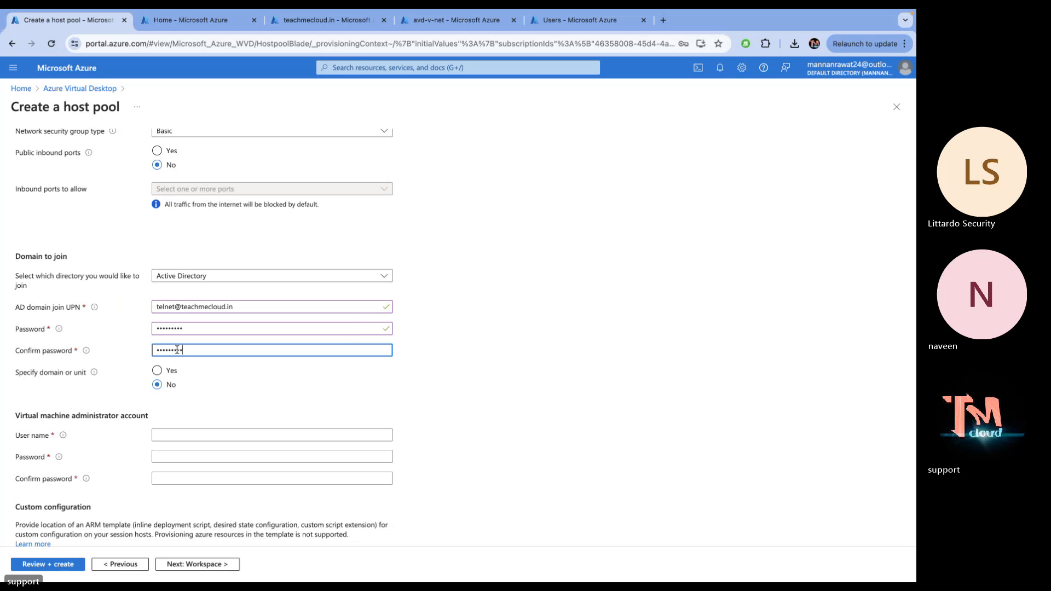
Choose to specify the domain and enter teachmecloud.in as the domain to join
{"action": "left_click", "coordinate": [172, 374]}
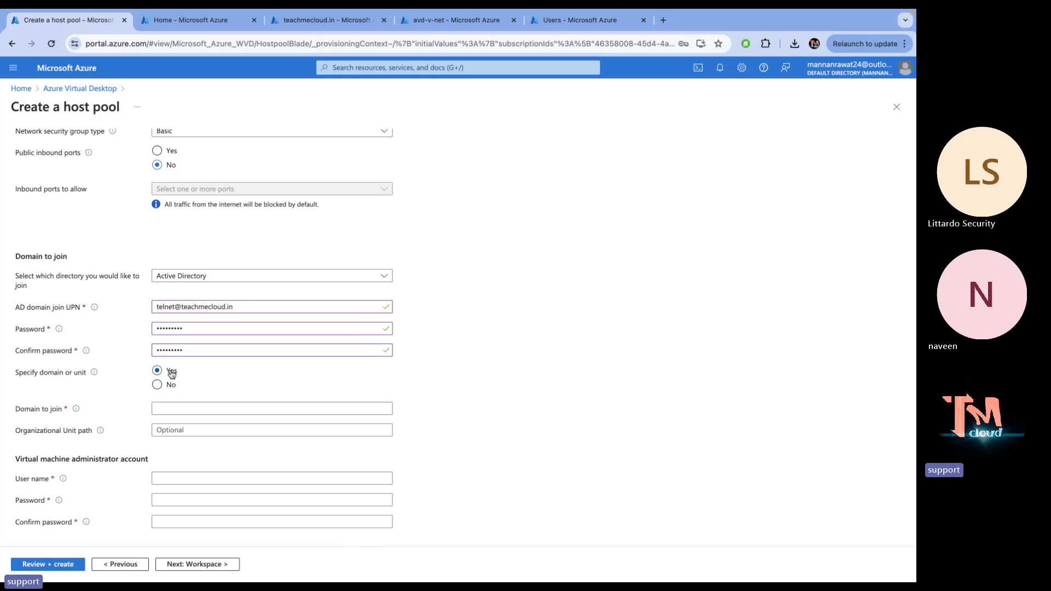
{"action": "left_click", "coordinate": [171, 410]}
{"action": "type", "text": "tea"}
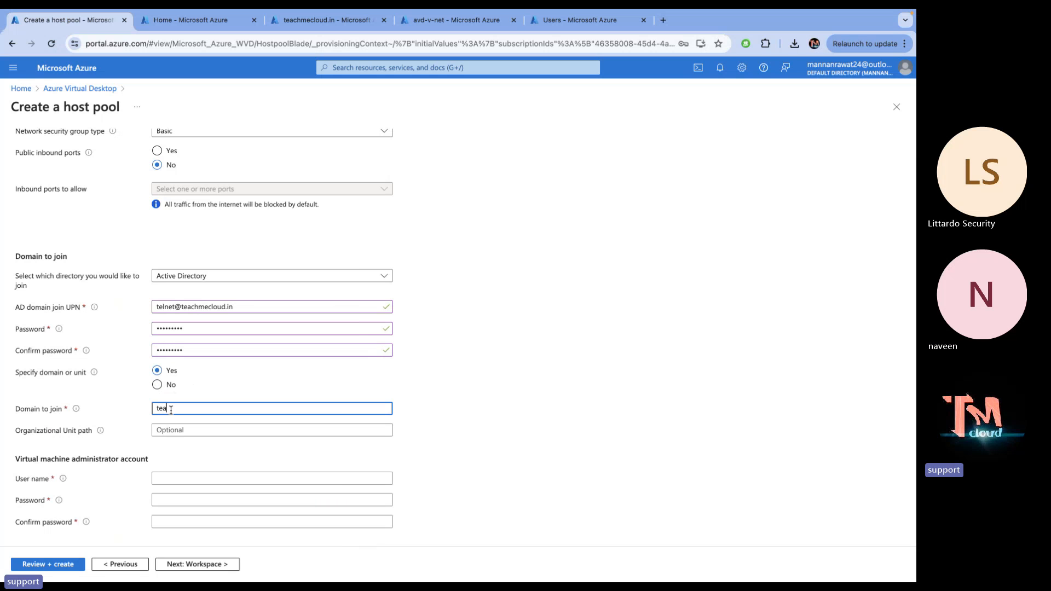
{"action": "type", "text": "chmecloud"}
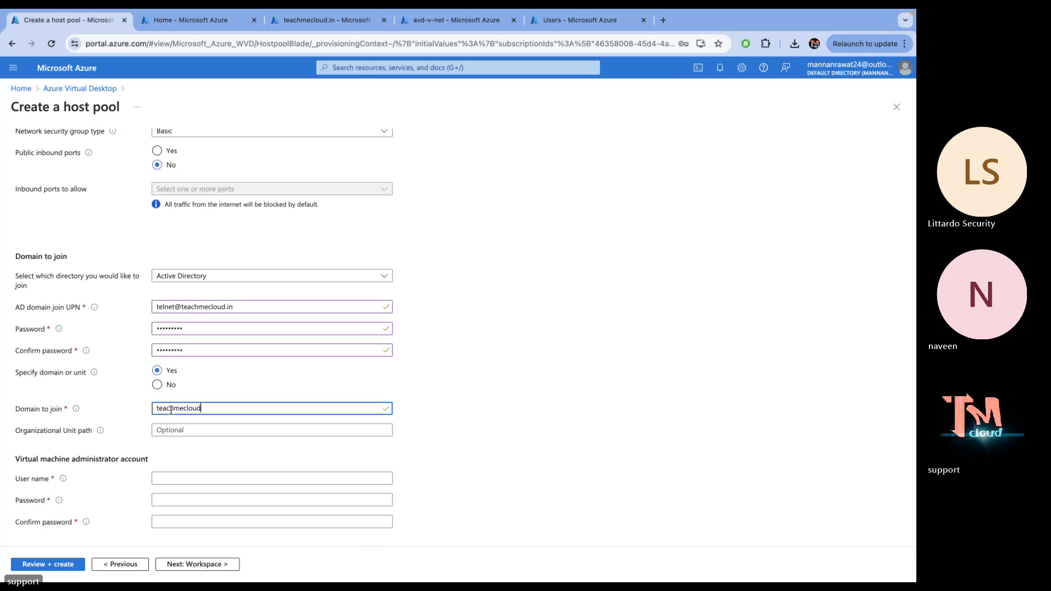
{"action": "type", "text": ".in"}
Fill in the VM administrator user name, password and a matching password confirmation
{"action": "scroll", "coordinate": [195, 448], "scroll_direction": "down", "scroll_amount": 2}
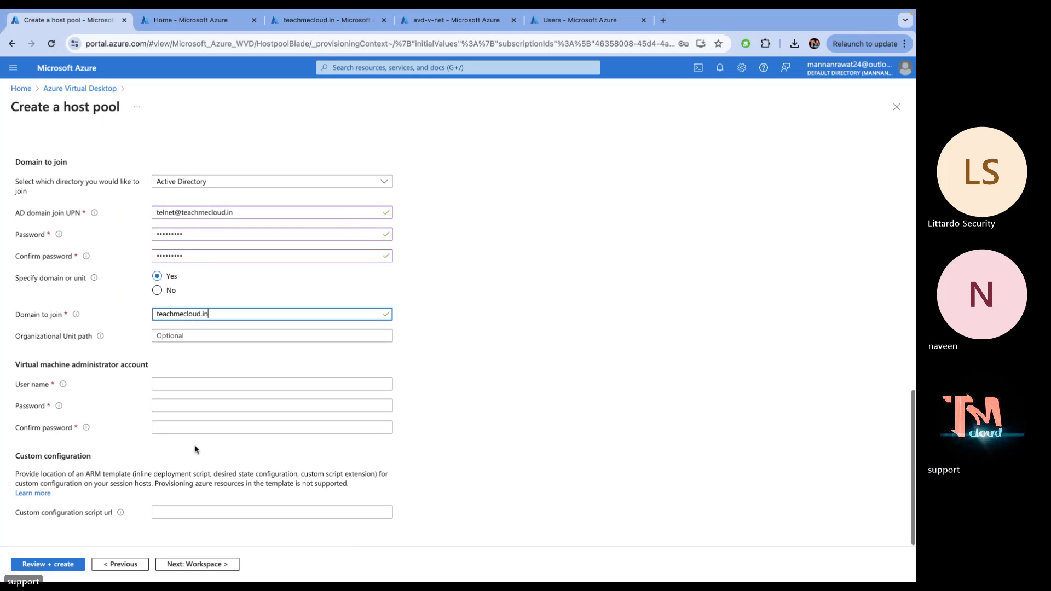
{"action": "left_click", "coordinate": [167, 384]}
{"action": "type", "text": "we"}
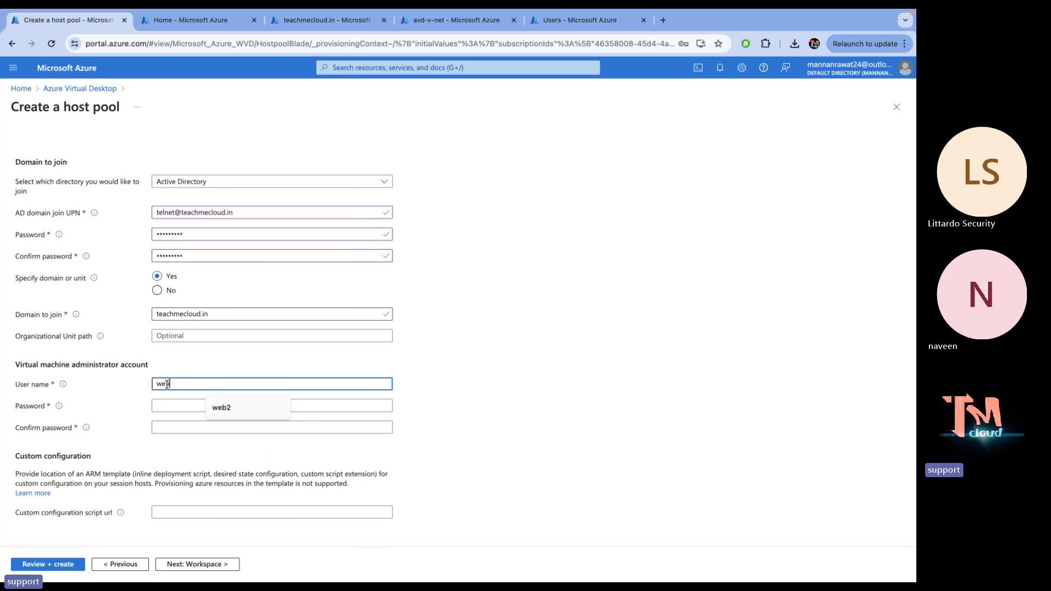
{"action": "type", "text": "b"}
{"action": "left_click", "coordinate": [176, 409]}
{"action": "type", "text": "P"}
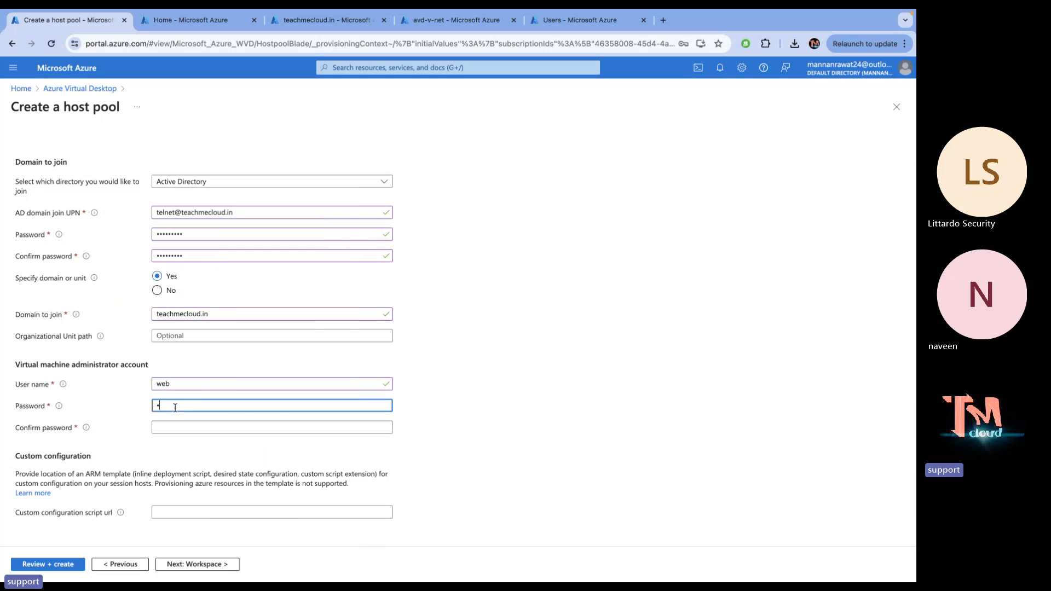
{"action": "type", "text": "asswo"}
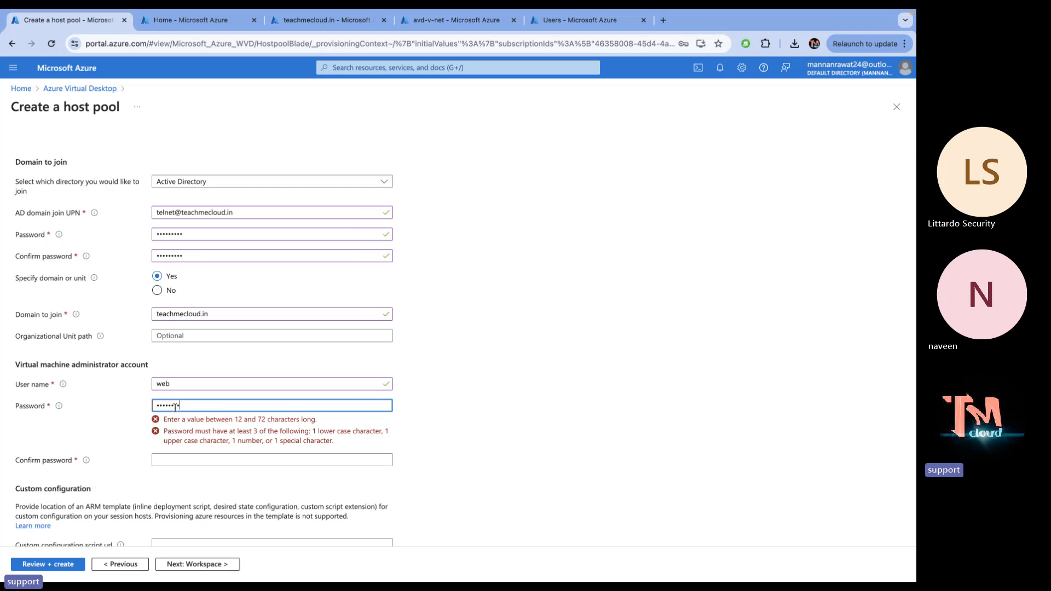
{"action": "type", "text": "rd"}
{"action": "left_click", "coordinate": [193, 459]}
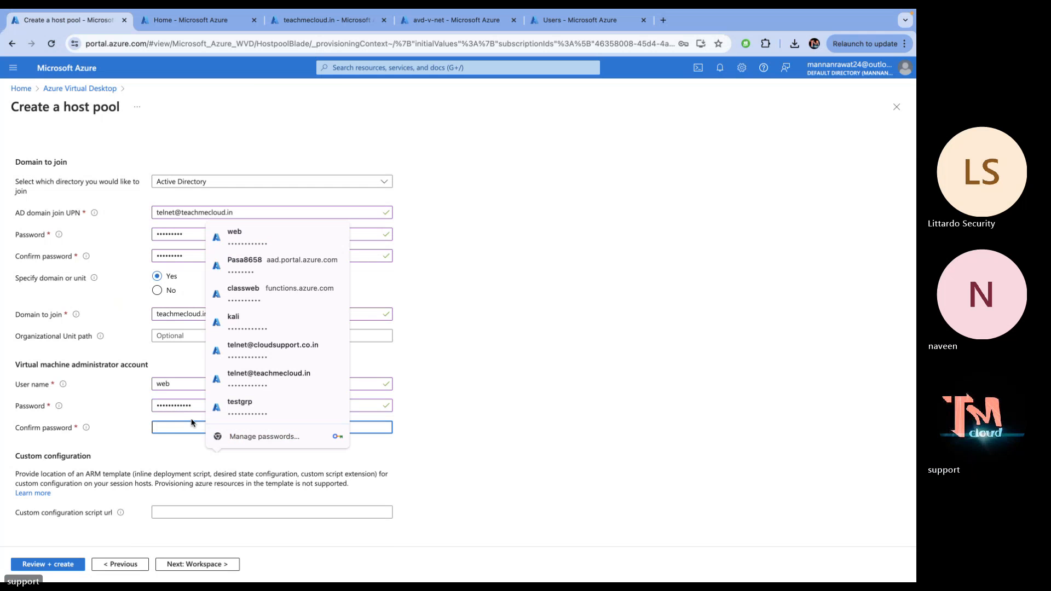
{"action": "type", "text": "P"}
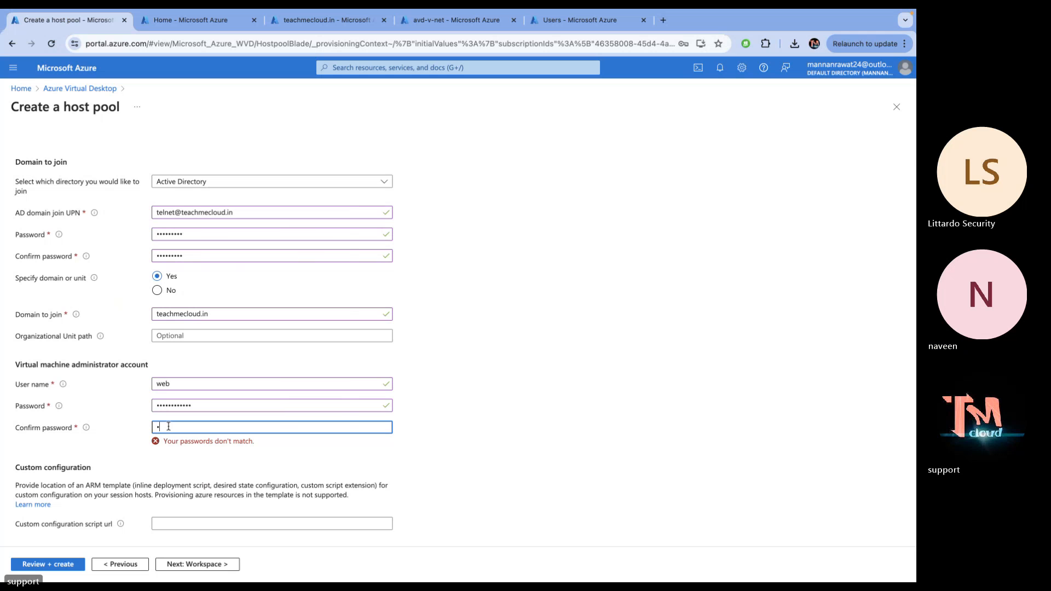
{"action": "key", "text": "BackSpace"}
{"action": "type", "text": "•"}
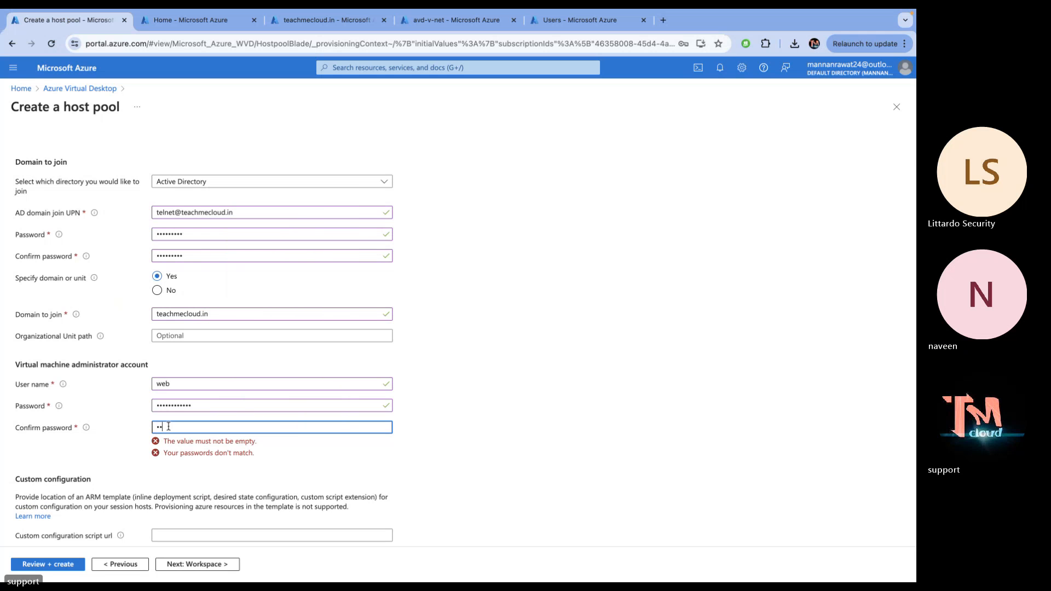
{"action": "key", "text": "BackSpace"}
{"action": "key", "text": "BackSpace"}
{"action": "type", "text": "••••"}
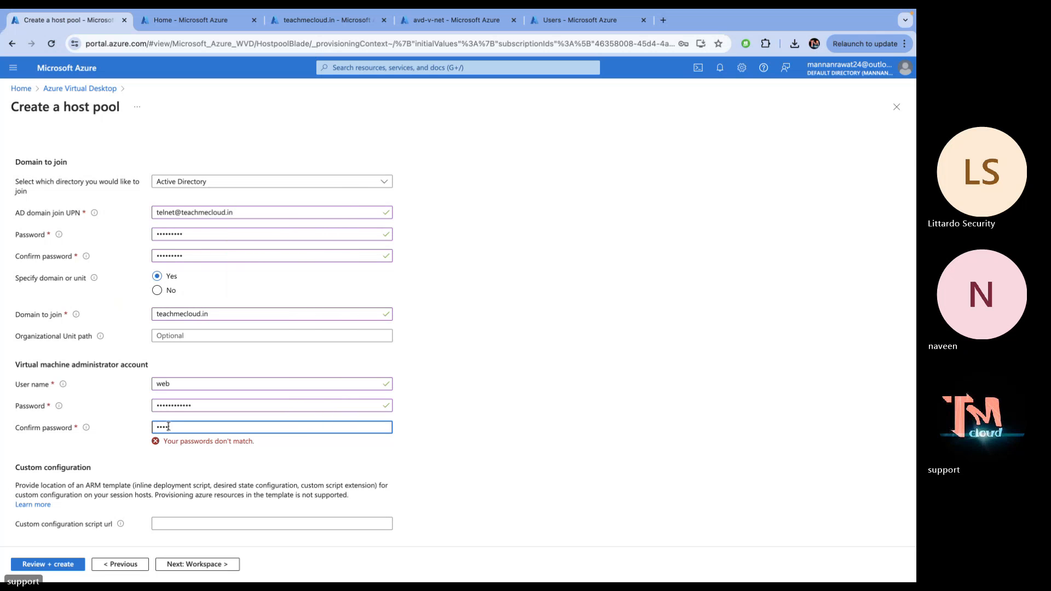
{"action": "type", "text": "••••"}
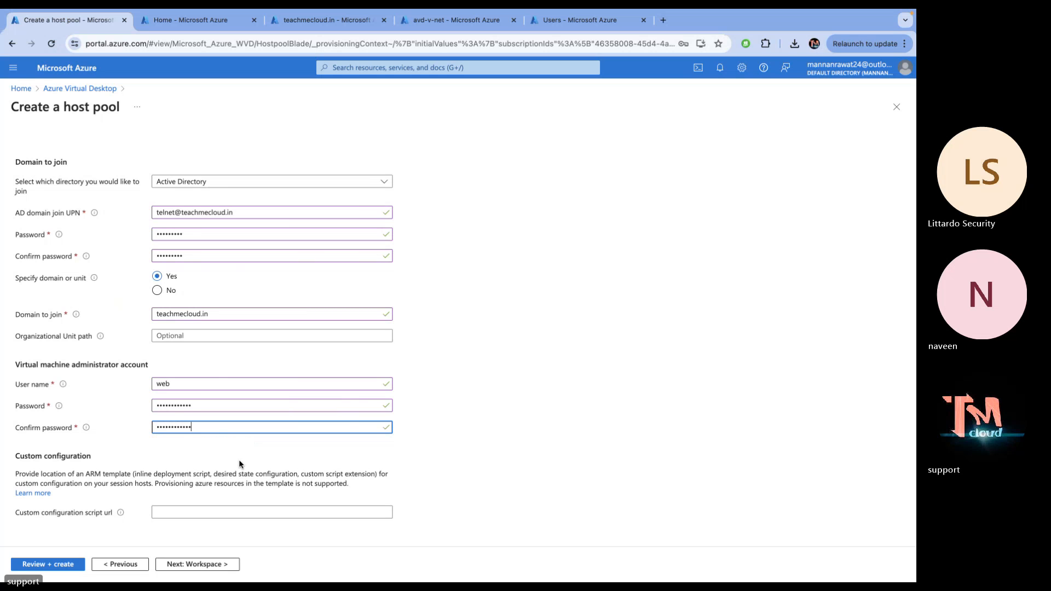
Register the desktop app group to a new workspace named demo-work and continue to Advanced
{"action": "left_click", "coordinate": [195, 564]}
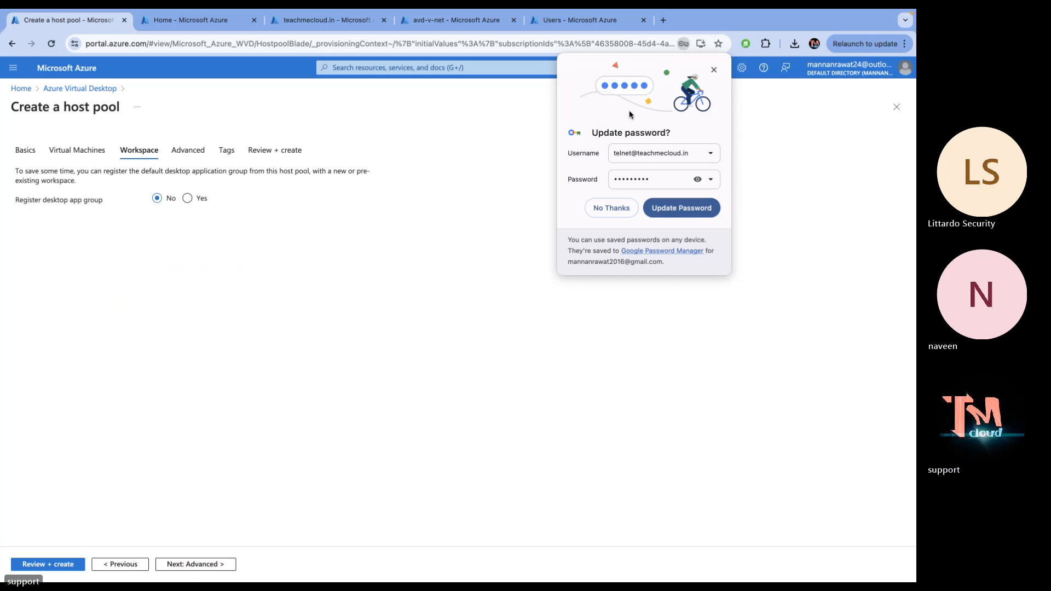
{"action": "left_click", "coordinate": [611, 208]}
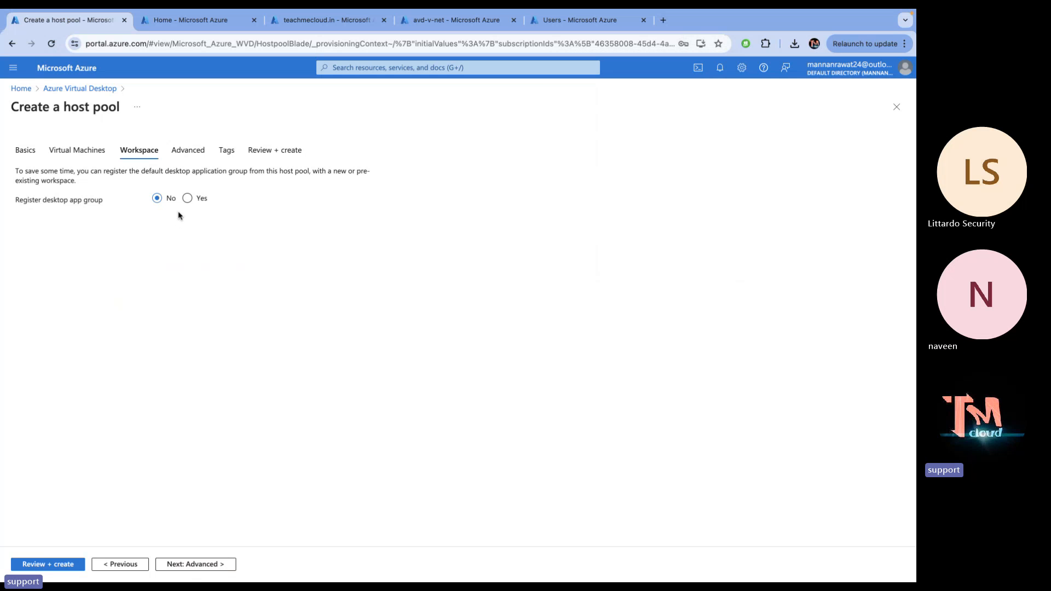
{"action": "left_click", "coordinate": [187, 198]}
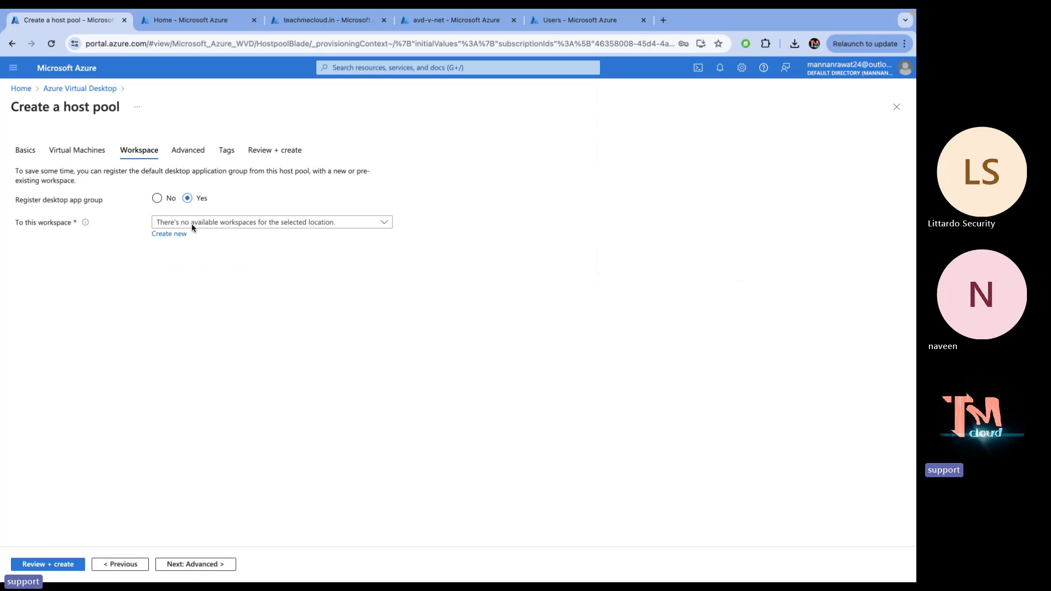
{"action": "left_click", "coordinate": [167, 235]}
{"action": "left_click", "coordinate": [201, 291]}
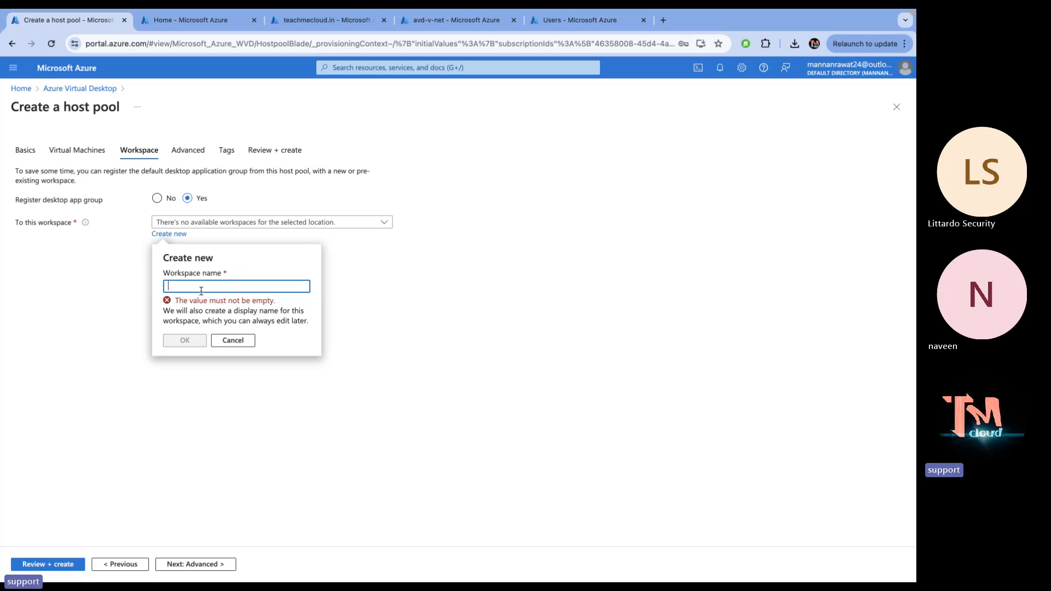
{"action": "type", "text": "demo-wor"}
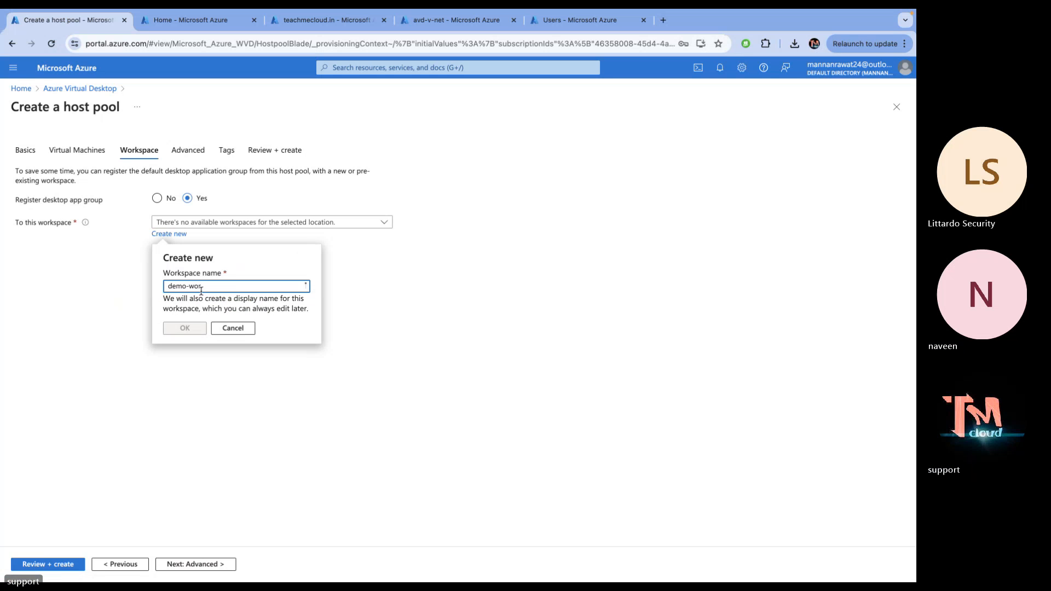
{"action": "type", "text": "k"}
{"action": "left_click", "coordinate": [186, 329]}
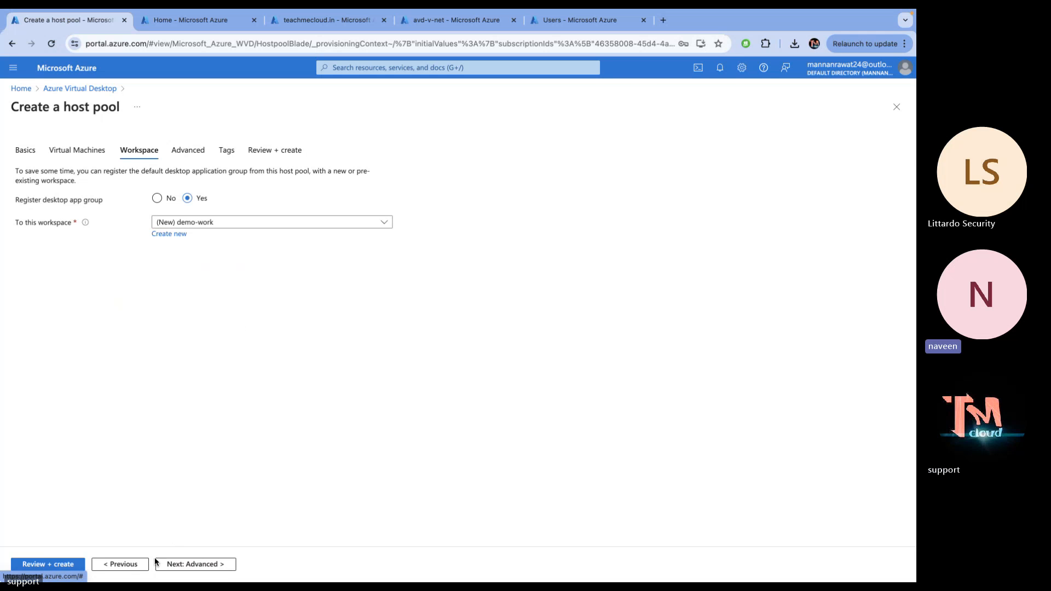
{"action": "left_click", "coordinate": [176, 564]}
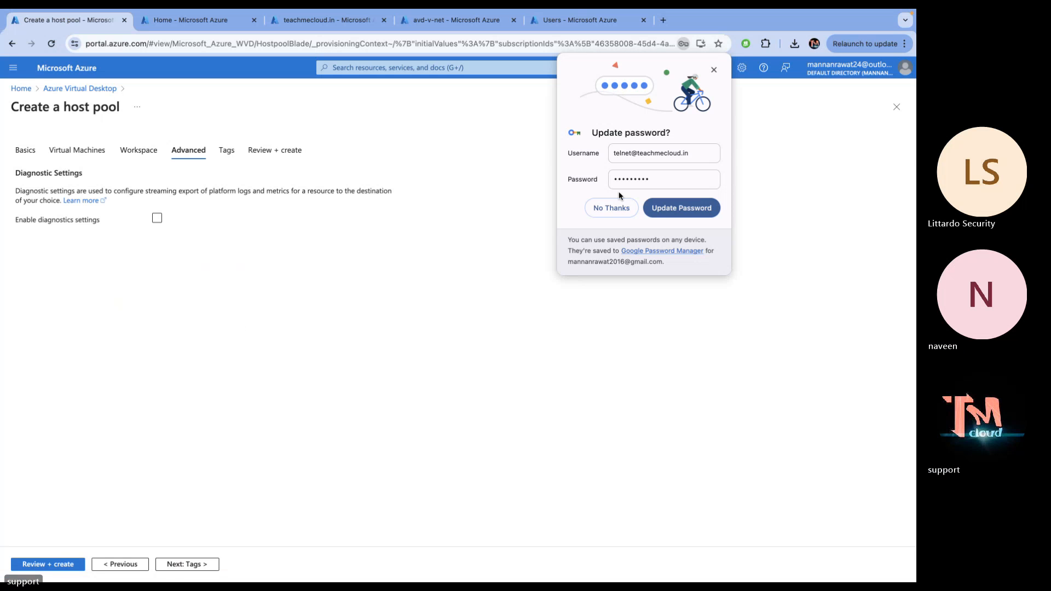
{"action": "left_click", "coordinate": [611, 210]}
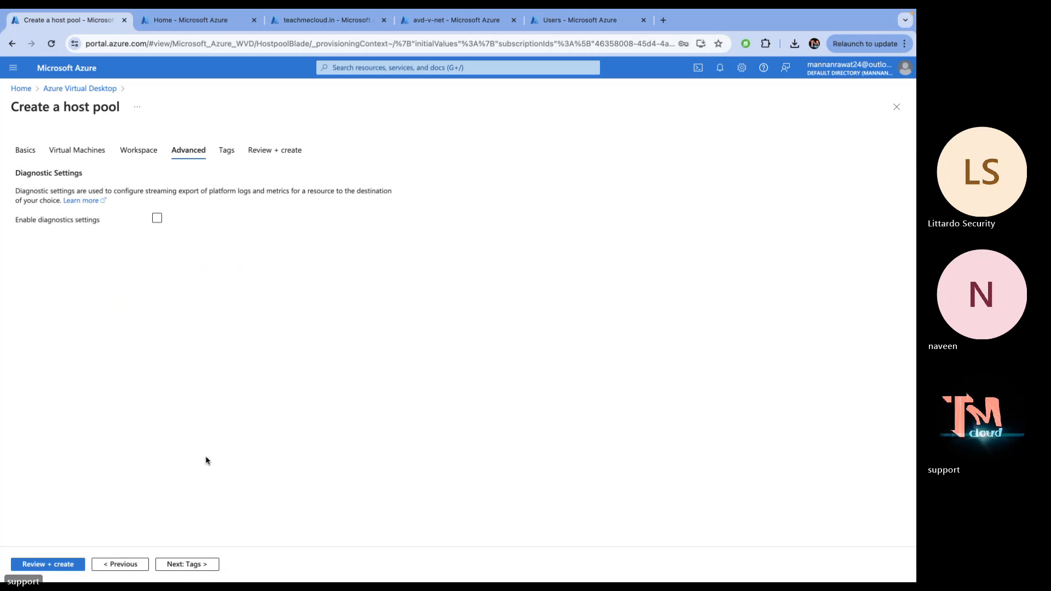
Validate the Class-host pooled host pool settings and submit the creation
{"action": "left_click", "coordinate": [53, 564]}
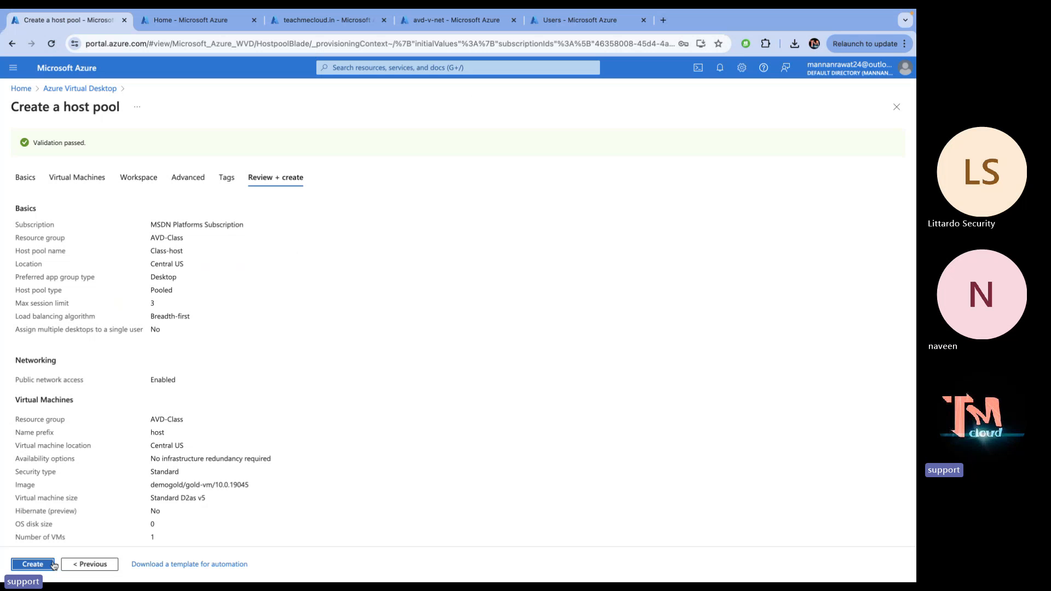
{"action": "left_click", "coordinate": [32, 564]}
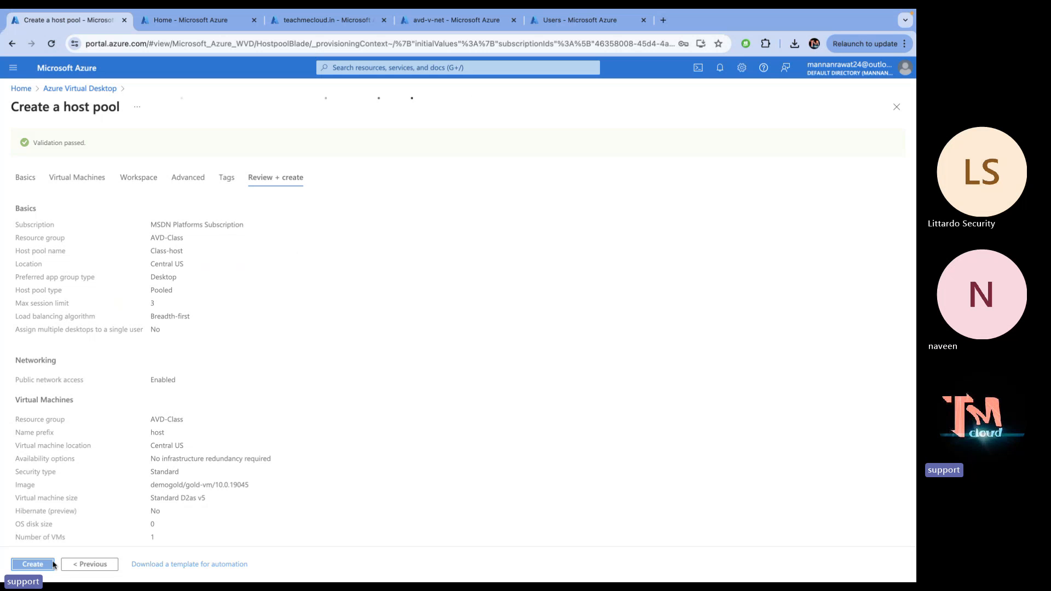
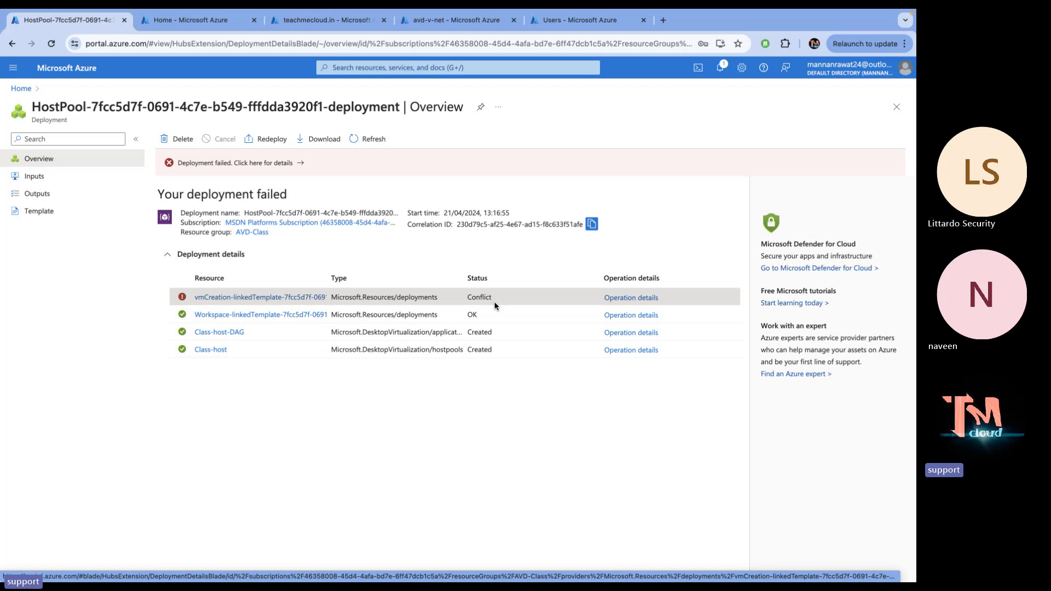
Review the host-0 joindomain error details in the vmCreation-linkedTemplate deployment, then go Home
{"action": "left_click", "coordinate": [290, 297]}
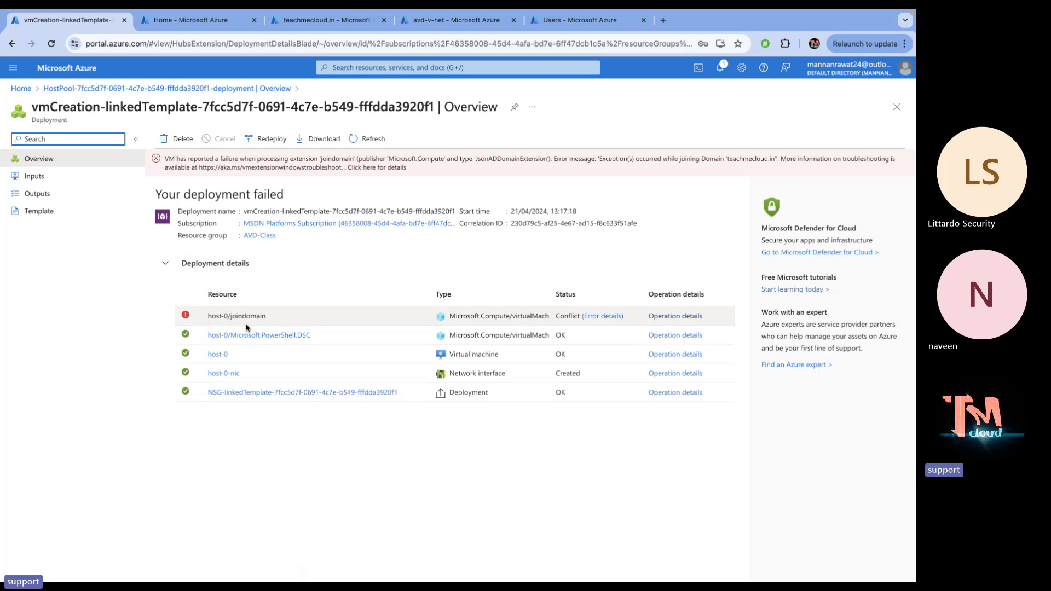
{"action": "left_click", "coordinate": [614, 319]}
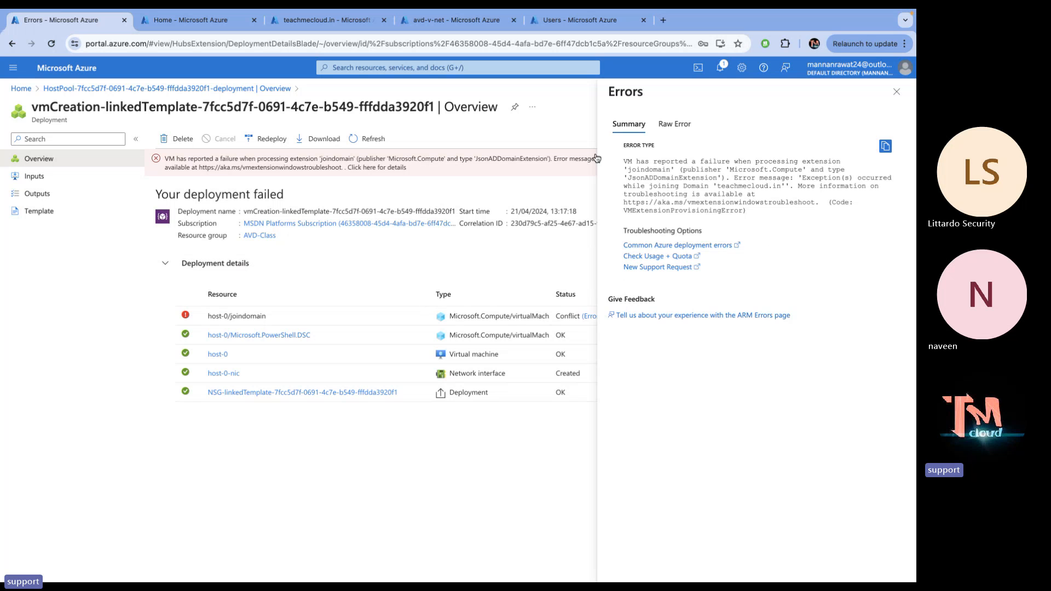
{"action": "left_click", "coordinate": [207, 23]}
Check the Domain VM's domain8 network interface DNS servers: 192.168.1.4 and 8.8.8.8
{"action": "left_click", "coordinate": [313, 156]}
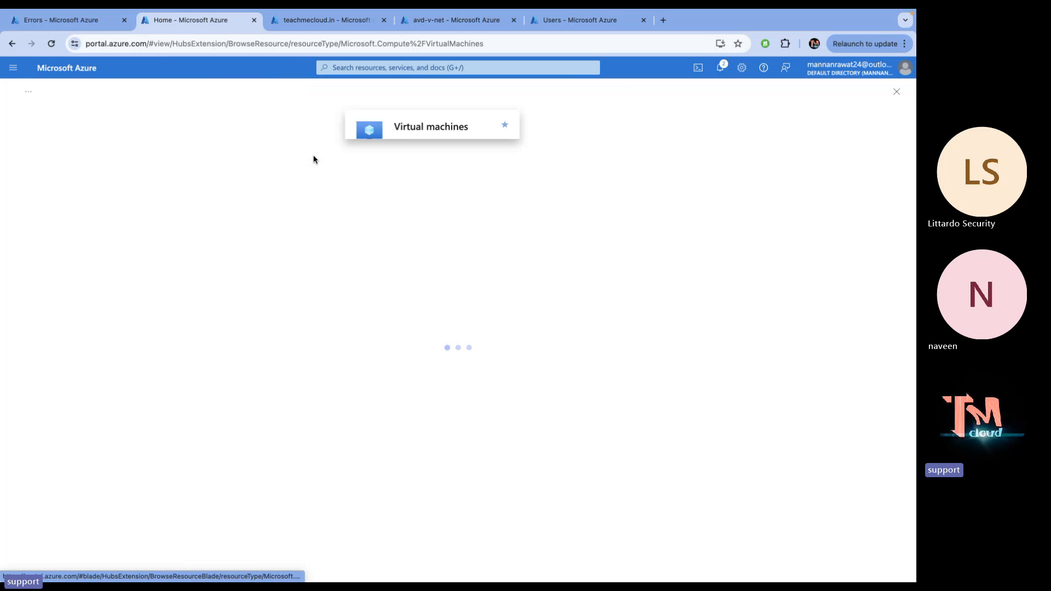
{"action": "left_click", "coordinate": [49, 427]}
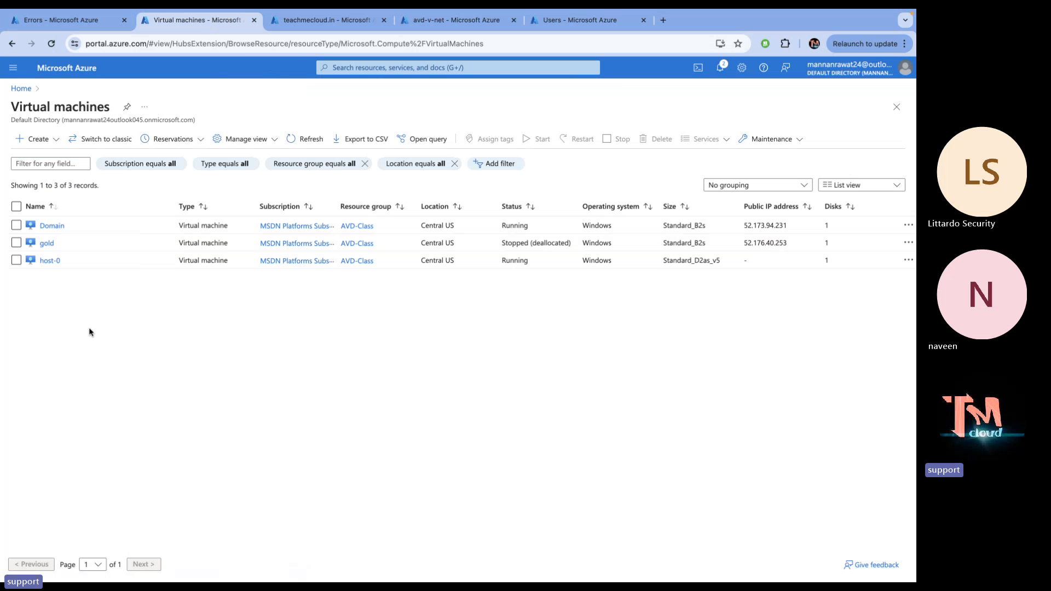
{"action": "left_click", "coordinate": [51, 226]}
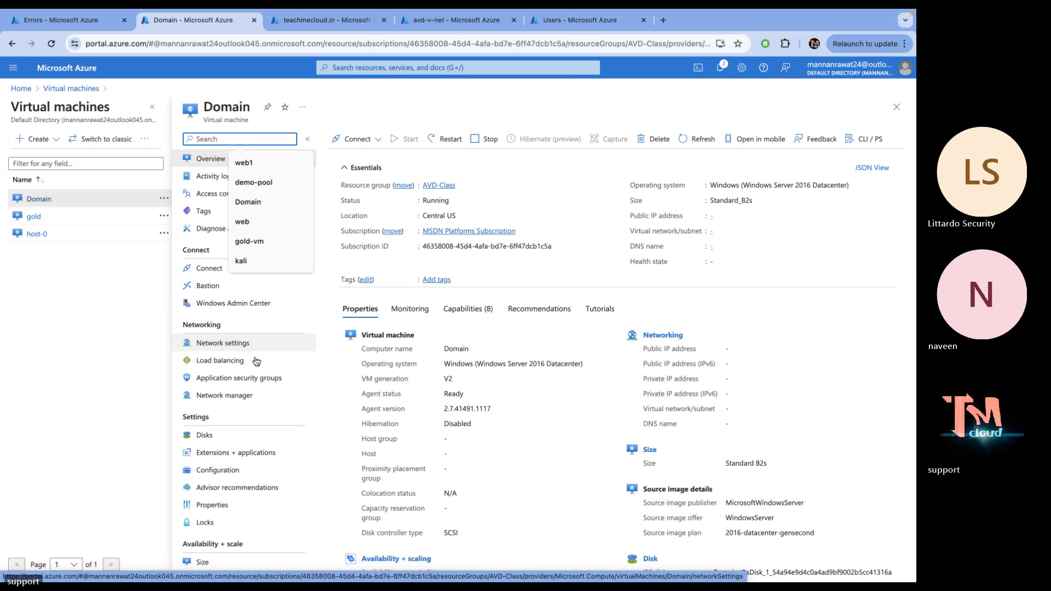
{"action": "left_click", "coordinate": [221, 348]}
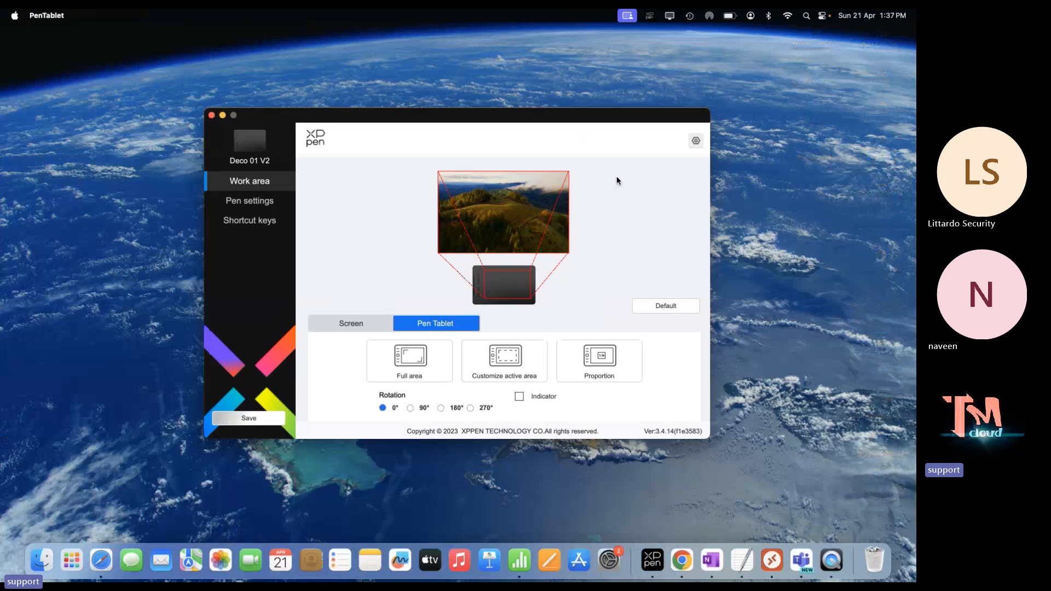
{"action": "key", "text": "ctrl+Right"}
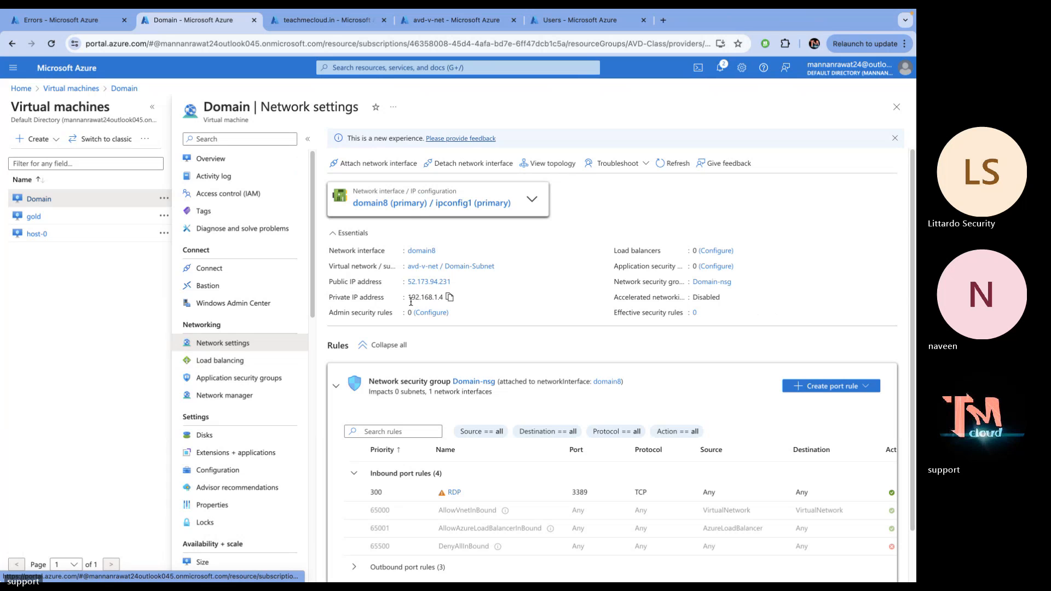
{"action": "left_click", "coordinate": [429, 210]}
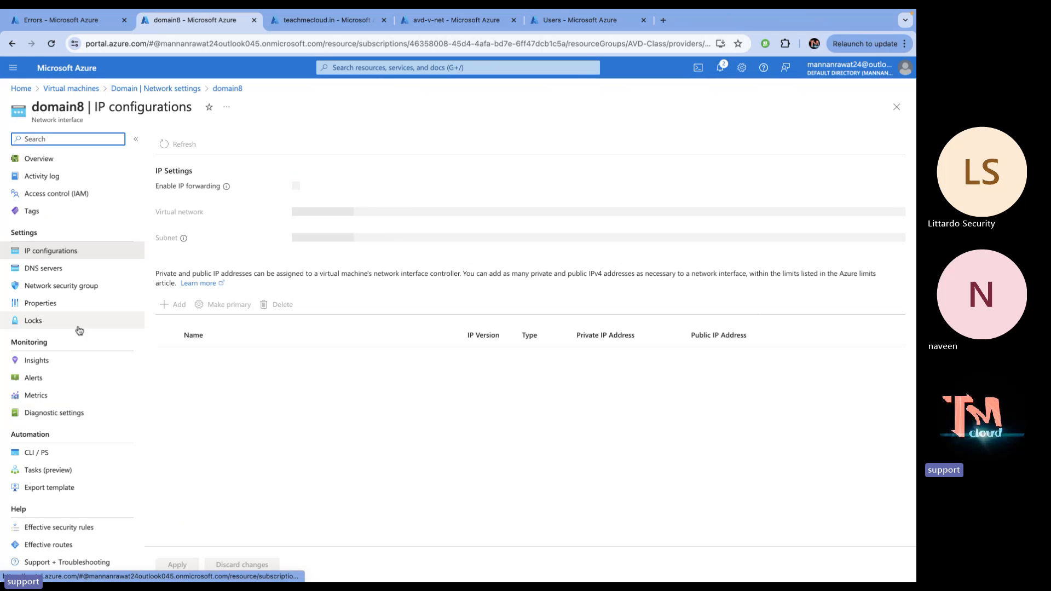
{"action": "left_click", "coordinate": [53, 269]}
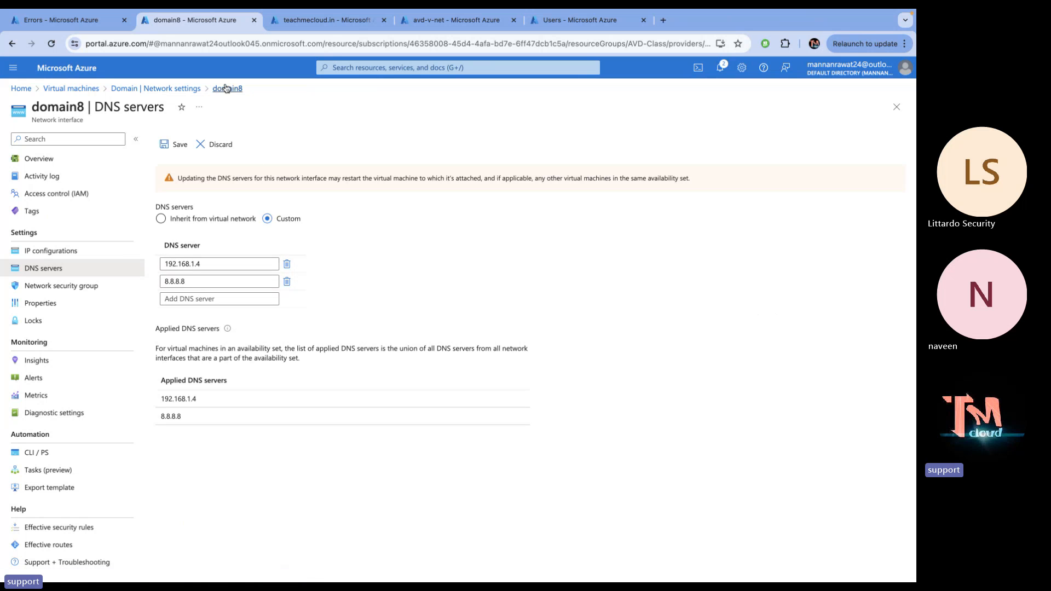
Glance at the other open pages, then open the Microsoft Entra ID Default Directory overview
{"action": "left_click", "coordinate": [316, 17]}
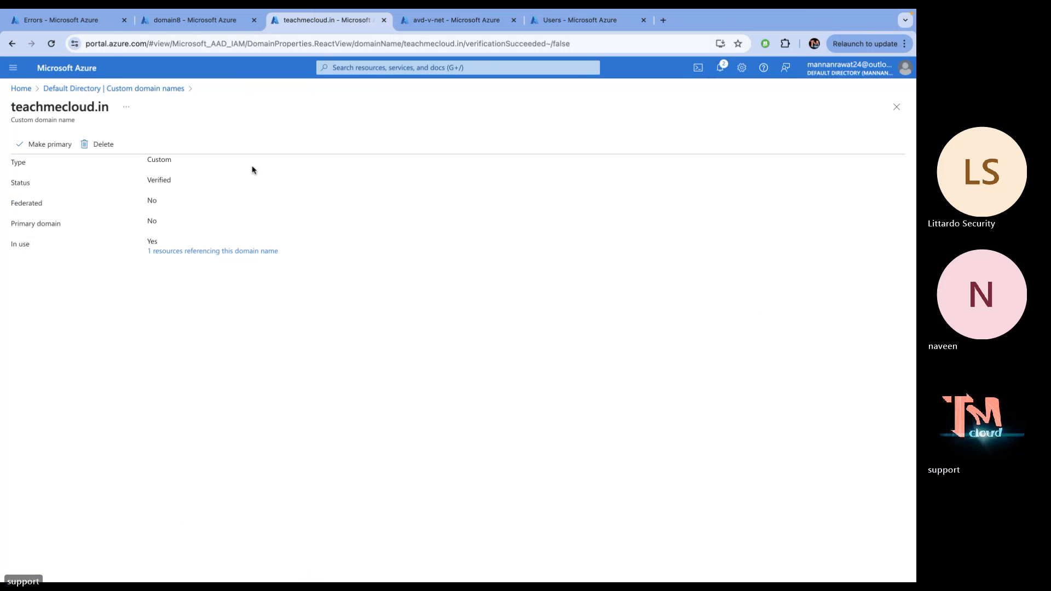
{"action": "left_click", "coordinate": [70, 69]}
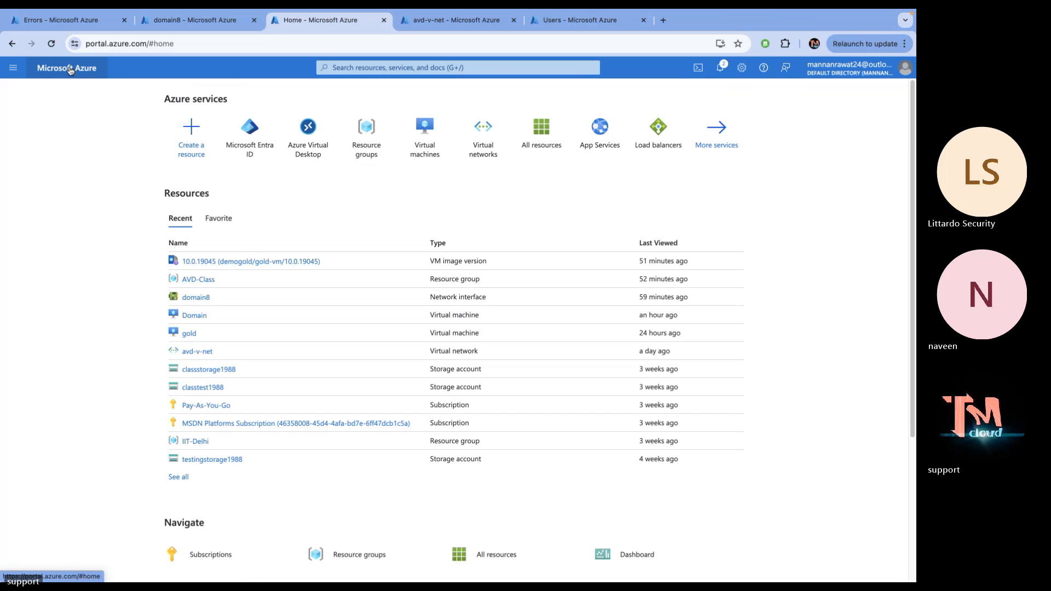
{"action": "left_click", "coordinate": [425, 155]}
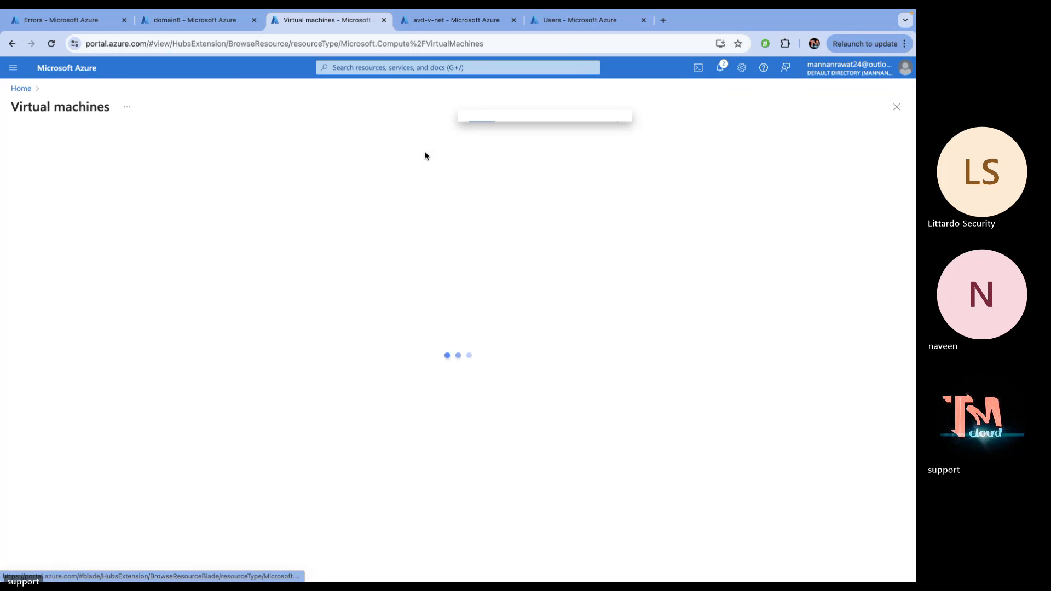
{"action": "left_click", "coordinate": [427, 20]}
{"action": "left_click", "coordinate": [212, 20]}
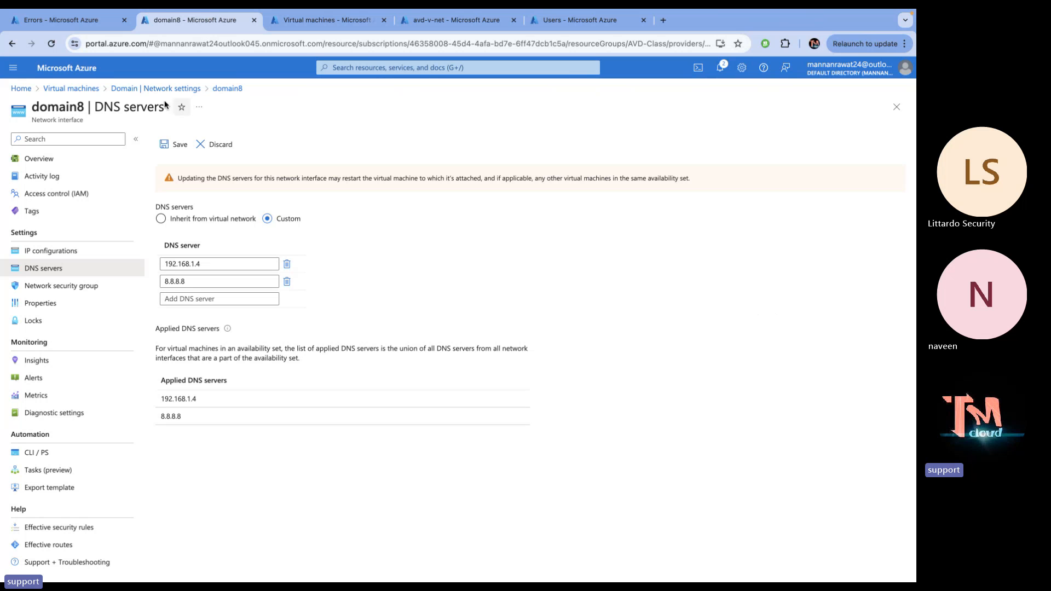
{"action": "left_click", "coordinate": [79, 75]}
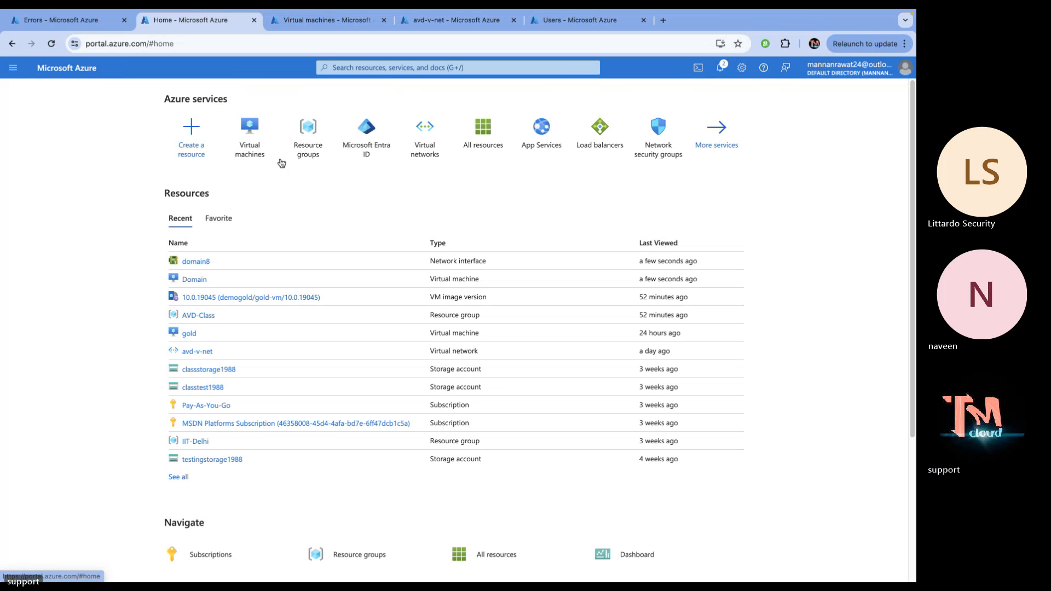
{"action": "left_click", "coordinate": [362, 147]}
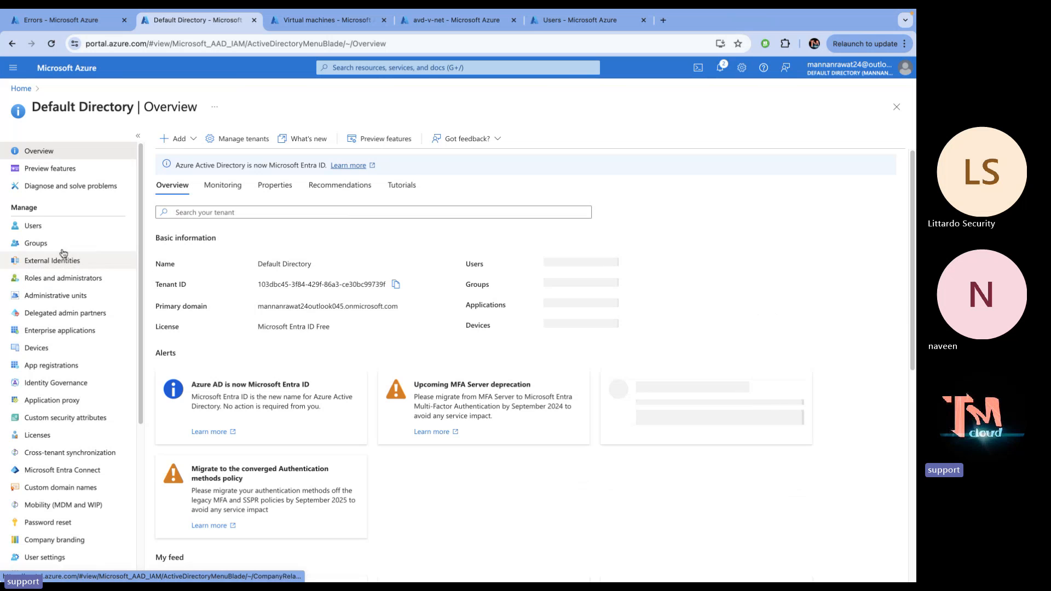
Copy the telnet user's principal name from the Entra ID Users list
{"action": "left_click", "coordinate": [48, 227]}
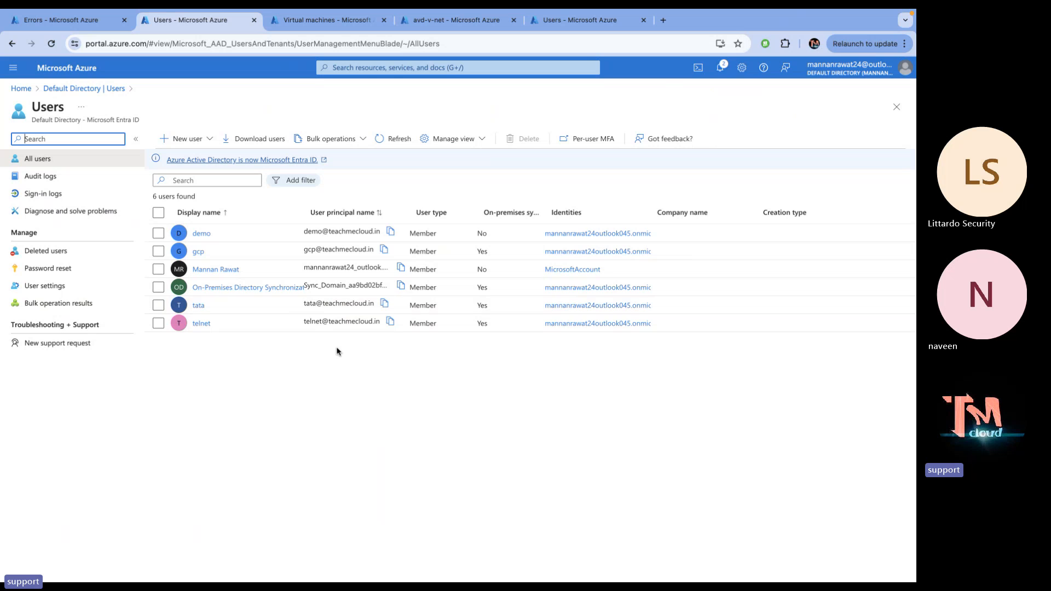
{"action": "left_click", "coordinate": [391, 322]}
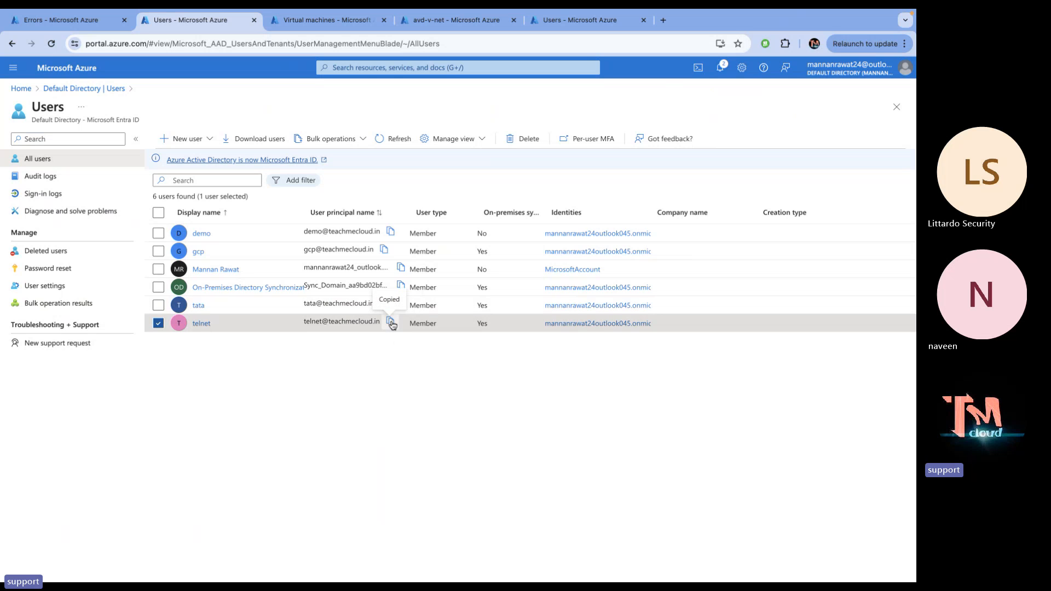
Open an incognito window and go to the Azure portal
{"action": "left_click", "coordinate": [662, 20]}
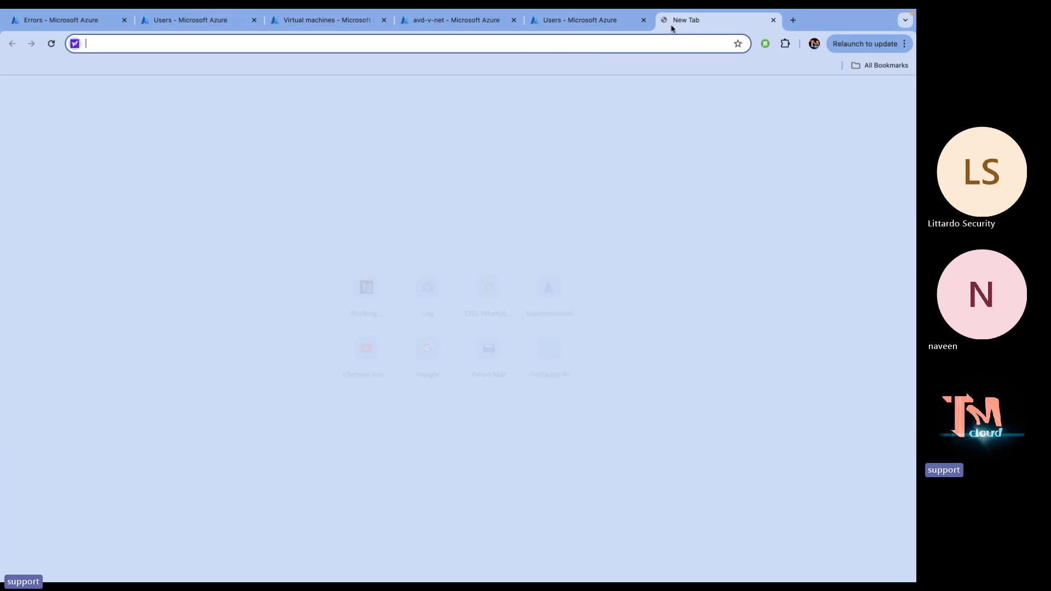
{"action": "left_click", "coordinate": [904, 44]}
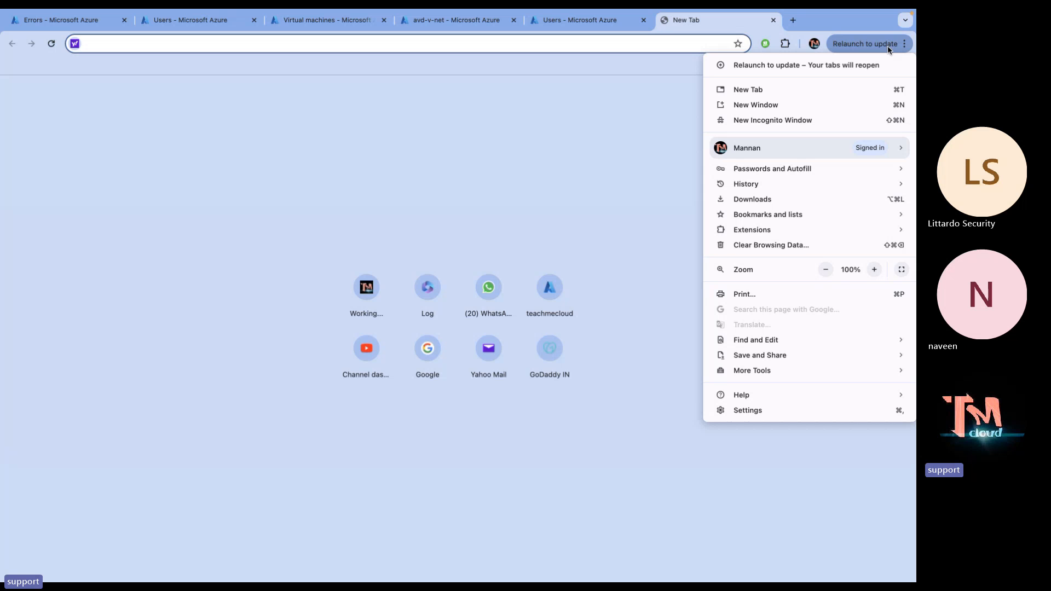
{"action": "left_click", "coordinate": [770, 120]}
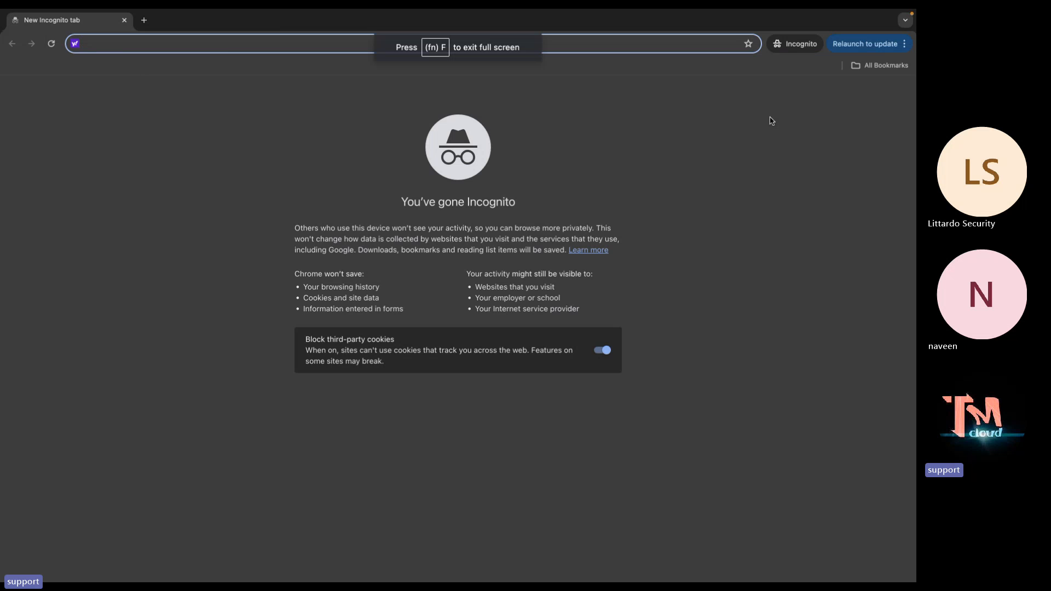
{"action": "type", "text": "po"}
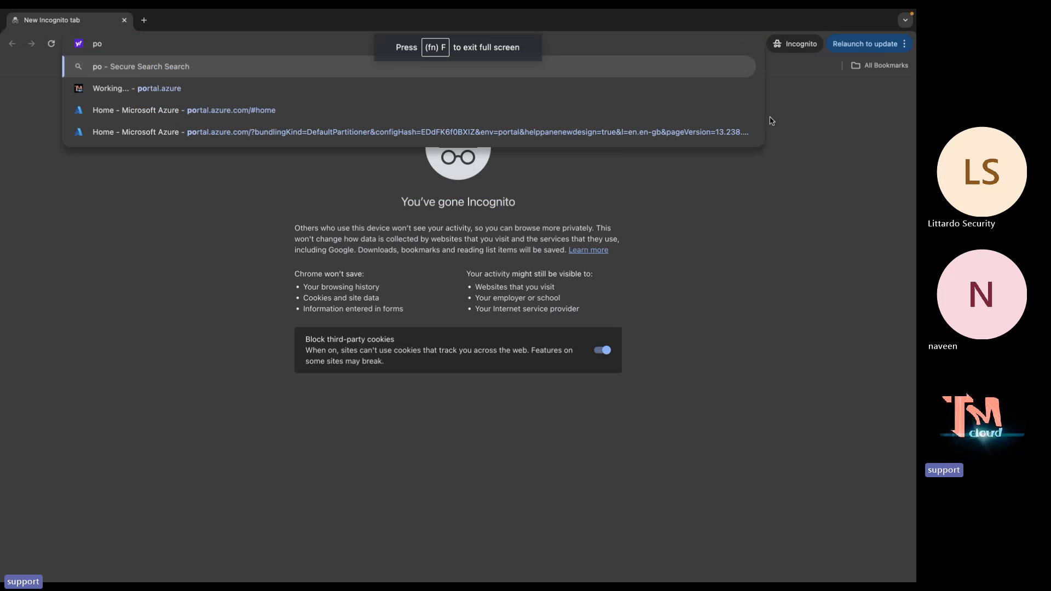
{"action": "type", "text": "o"}
{"action": "key", "text": "BackSpace"}
{"action": "type", "text": "rtal.azure"}
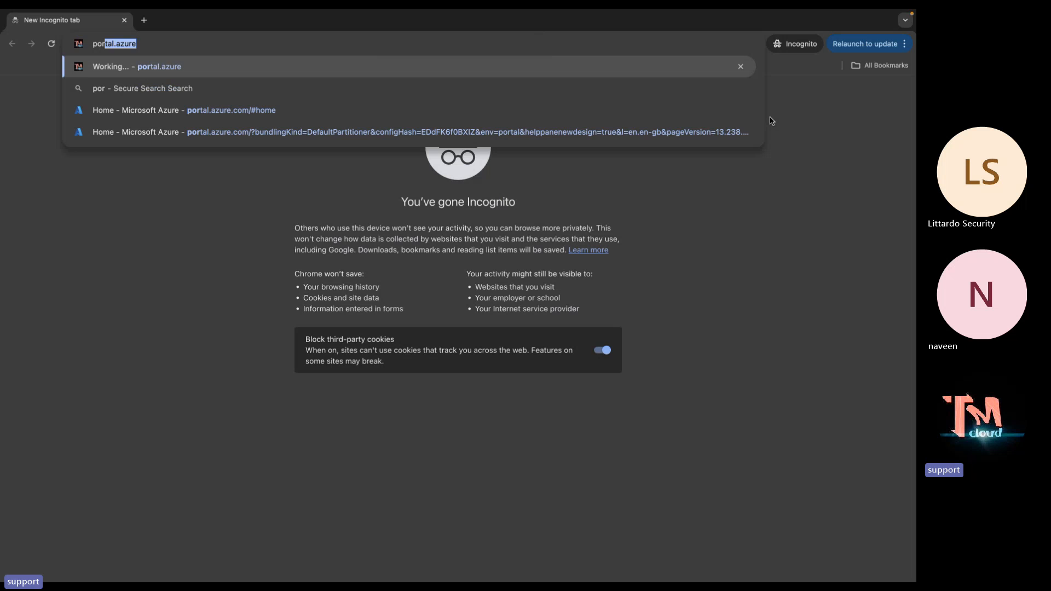
{"action": "key", "text": "Return"}
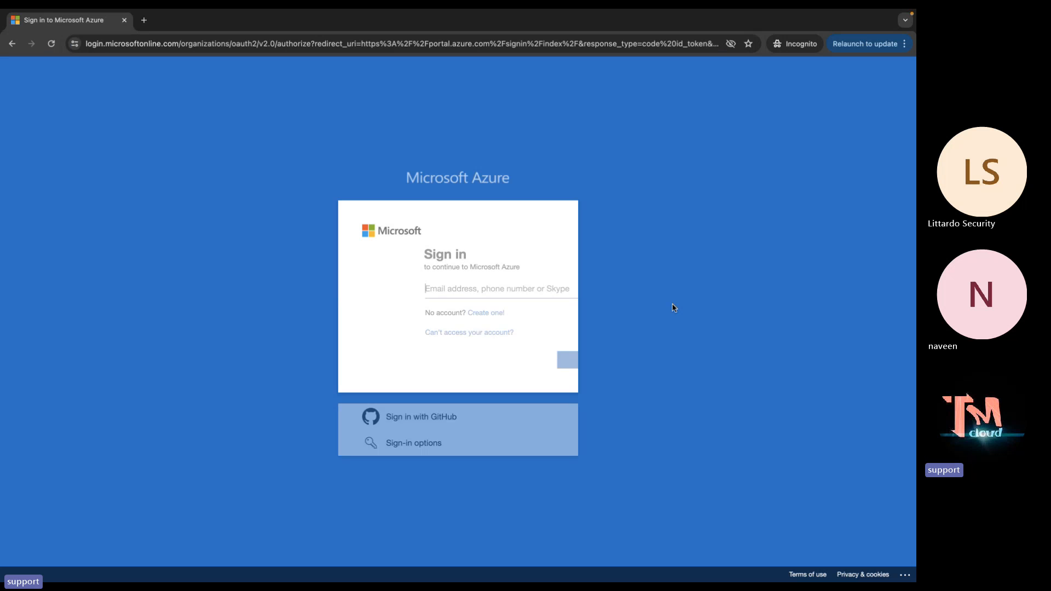
Sign in with the telnet user's pasted sign-in name and the account password
{"action": "key", "text": "ctrl+Left"}
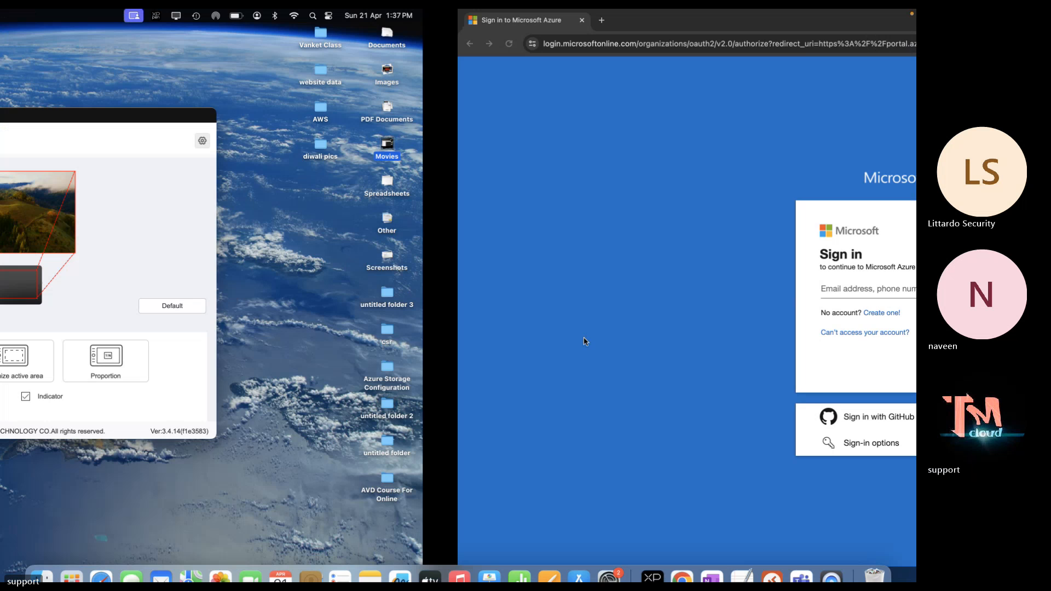
{"action": "key", "text": "ctrl+Right"}
{"action": "key", "text": "ctrl+Left"}
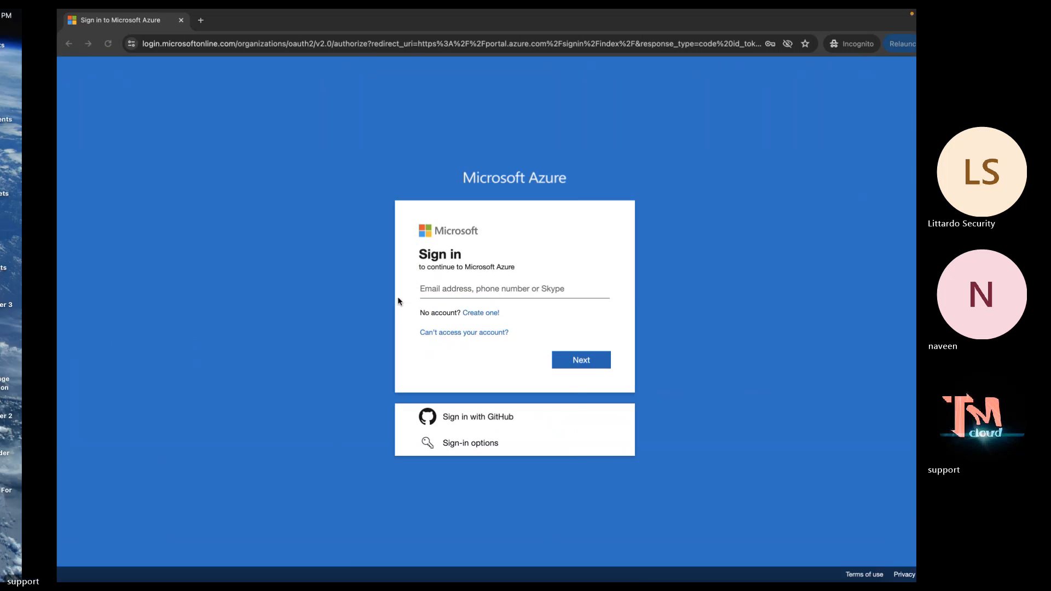
{"action": "key", "text": "ctrl+Right"}
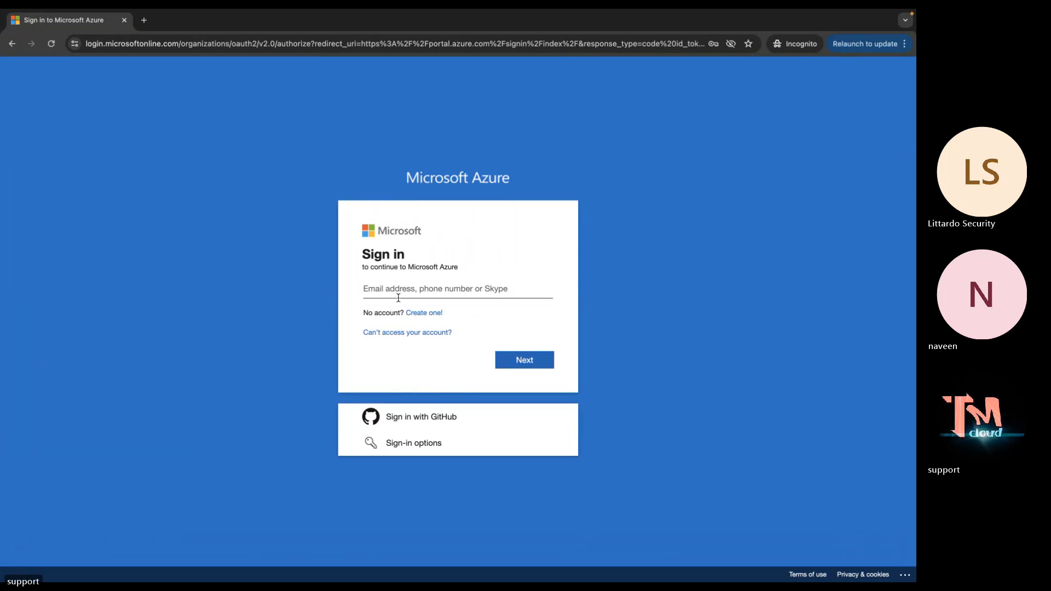
{"action": "key", "text": "ctrl+v"}
{"action": "key", "text": "Return"}
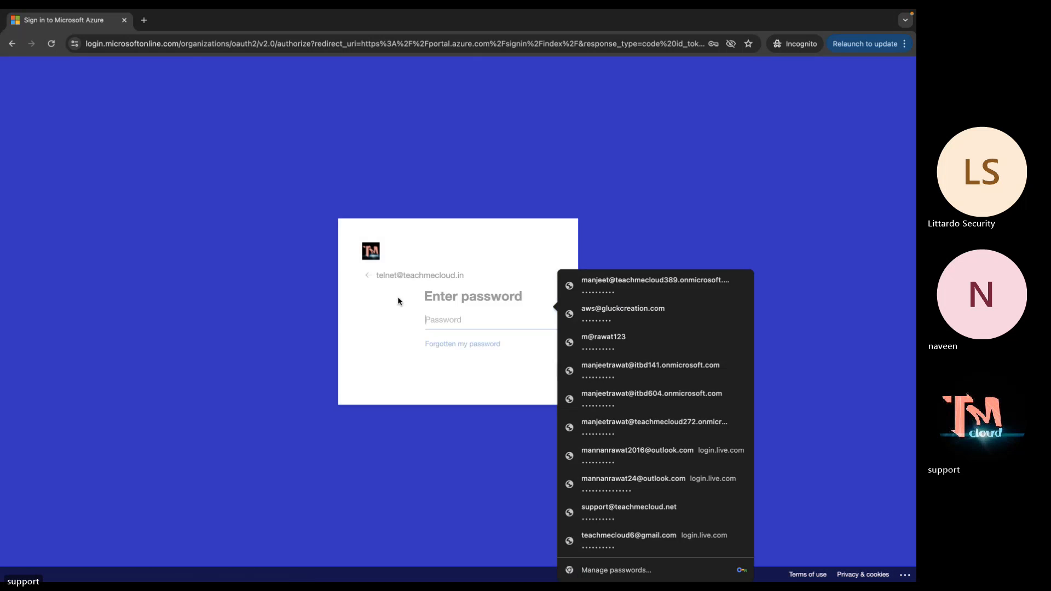
{"action": "type", "text": "•"}
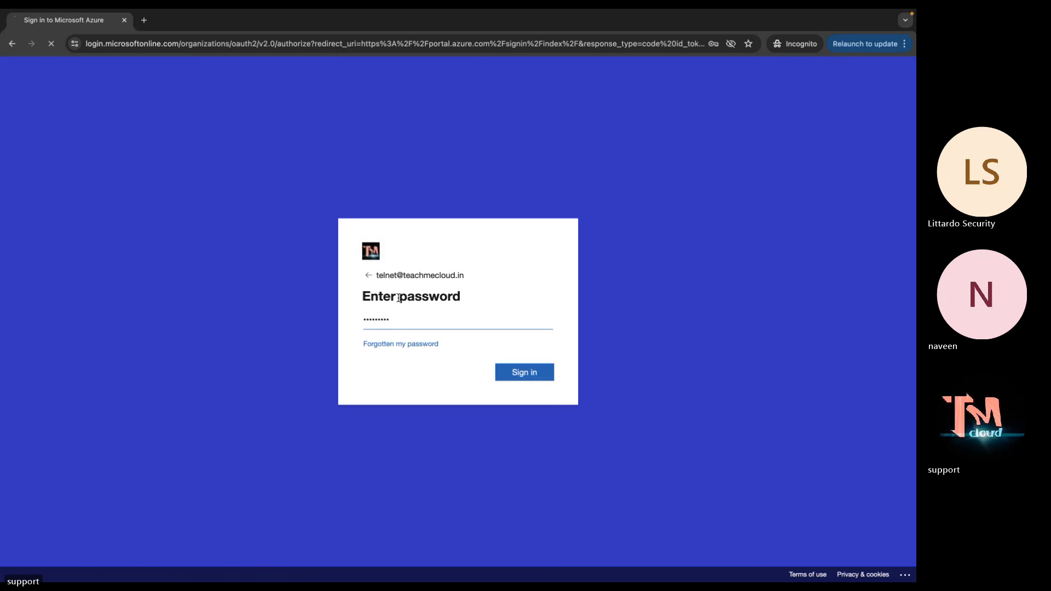
{"action": "key", "text": "Return"}
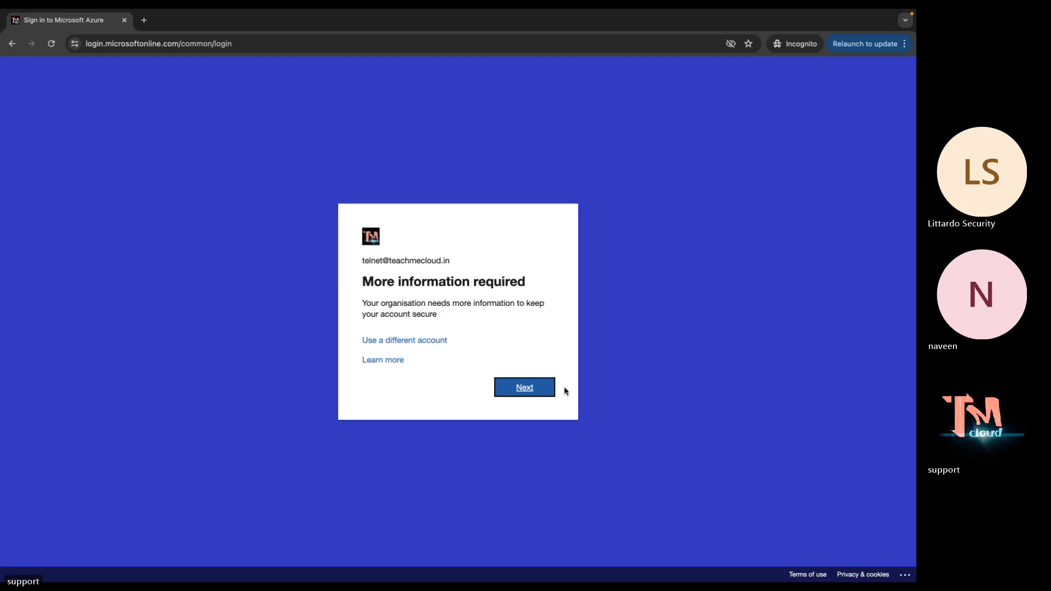
Skip the phone security-info setup and decline staying signed in
{"action": "left_click", "coordinate": [534, 386]}
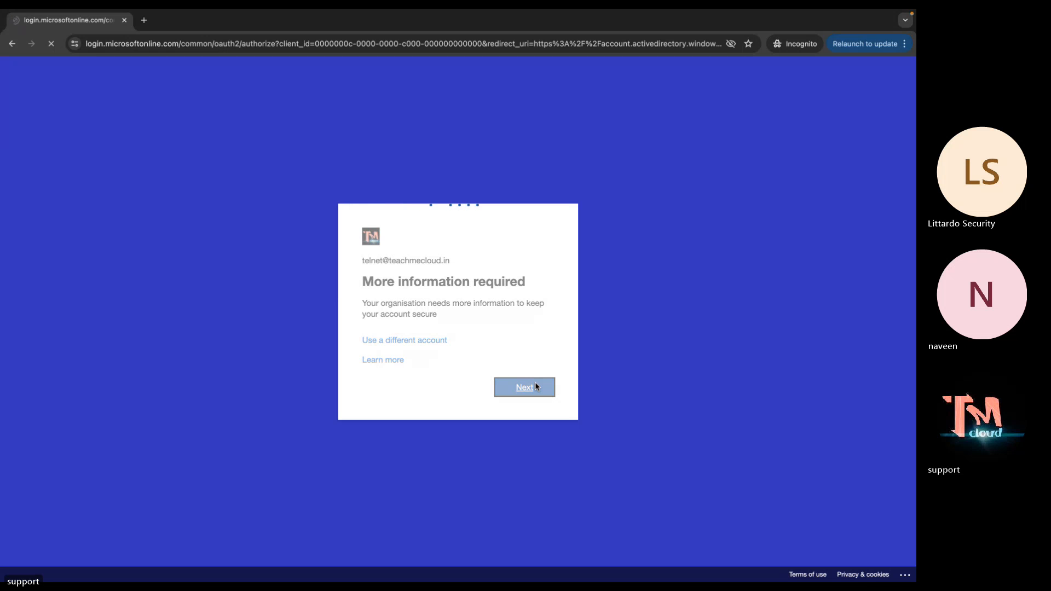
{"action": "key", "text": "ctrl+Left"}
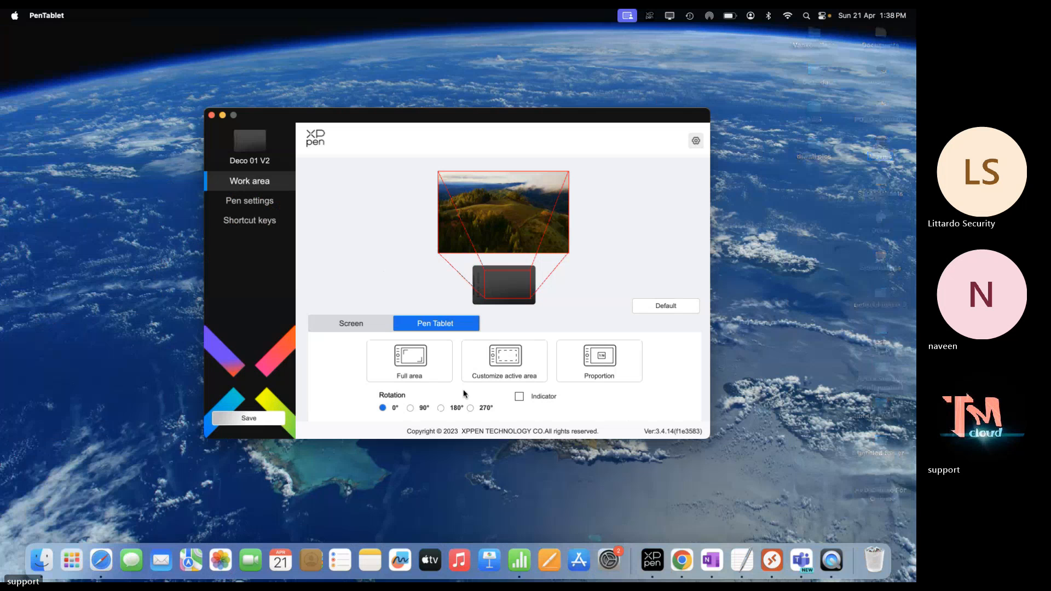
{"action": "key", "text": "ctrl+Right"}
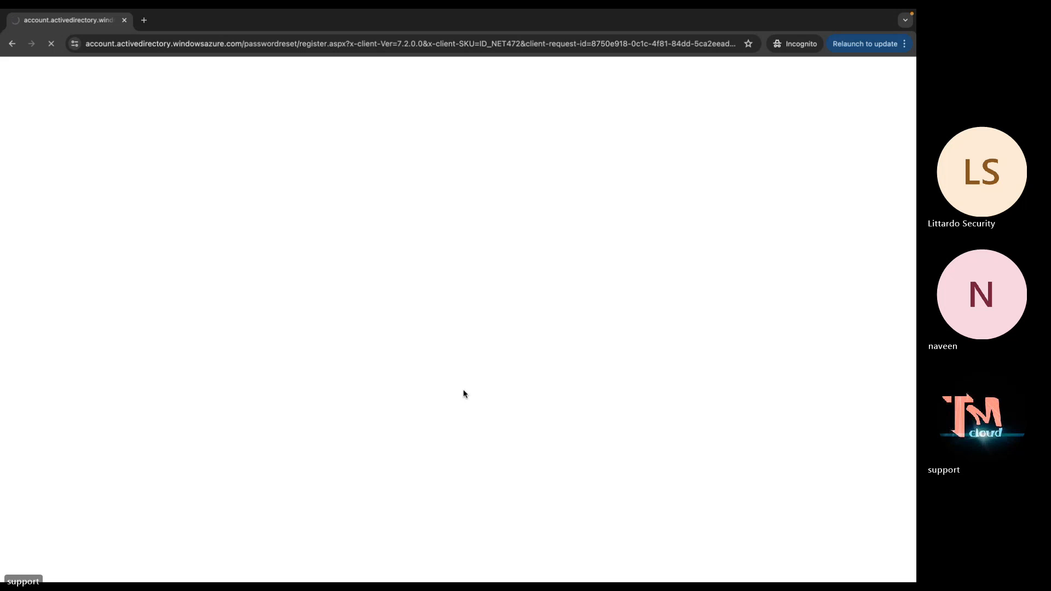
{"action": "key", "text": "ctrl+Left"}
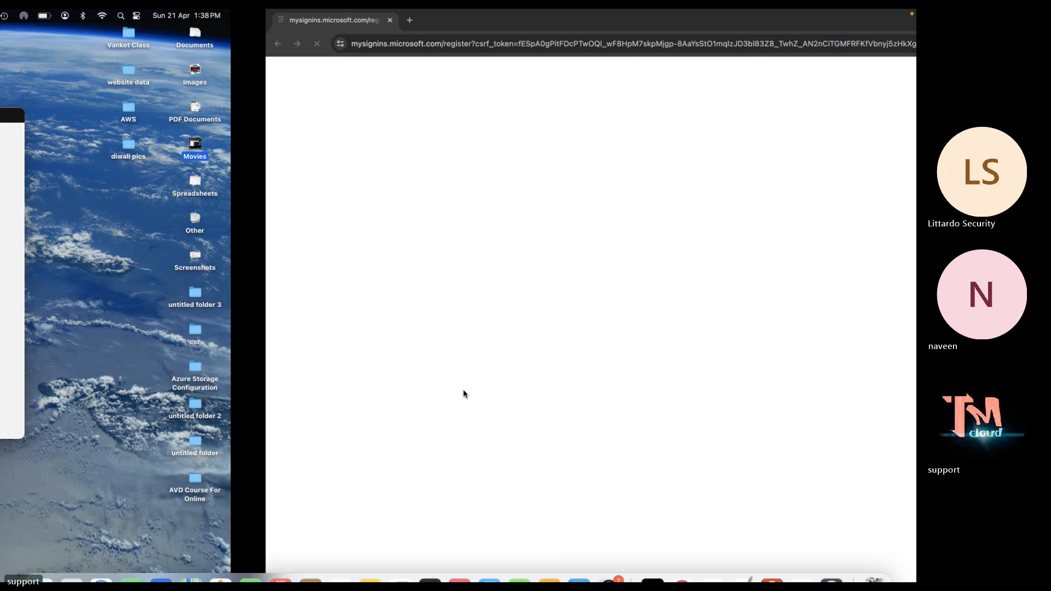
{"action": "key", "text": "ctrl+Right"}
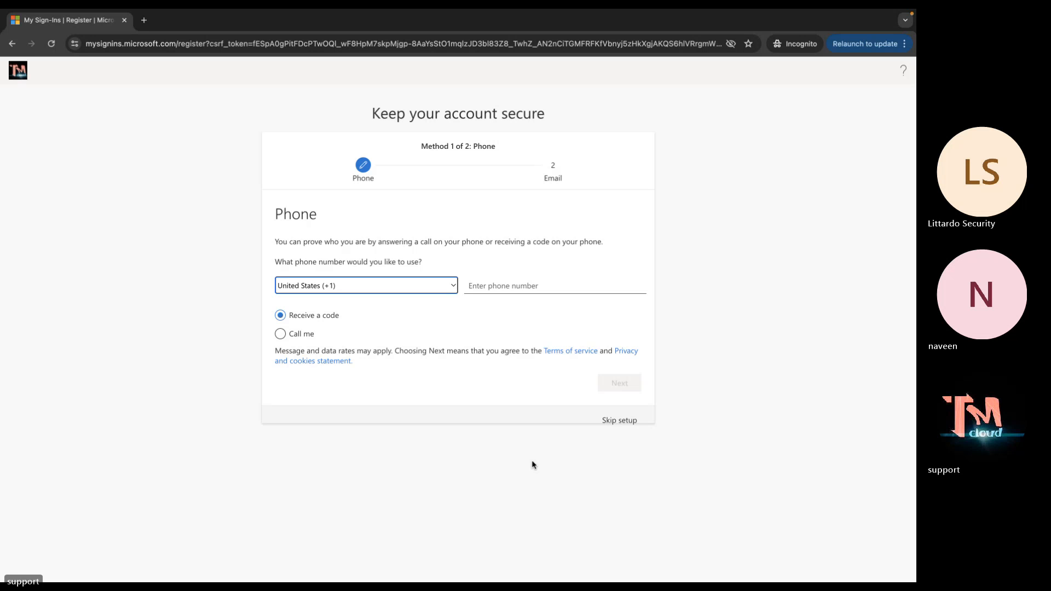
{"action": "left_click", "coordinate": [623, 422]}
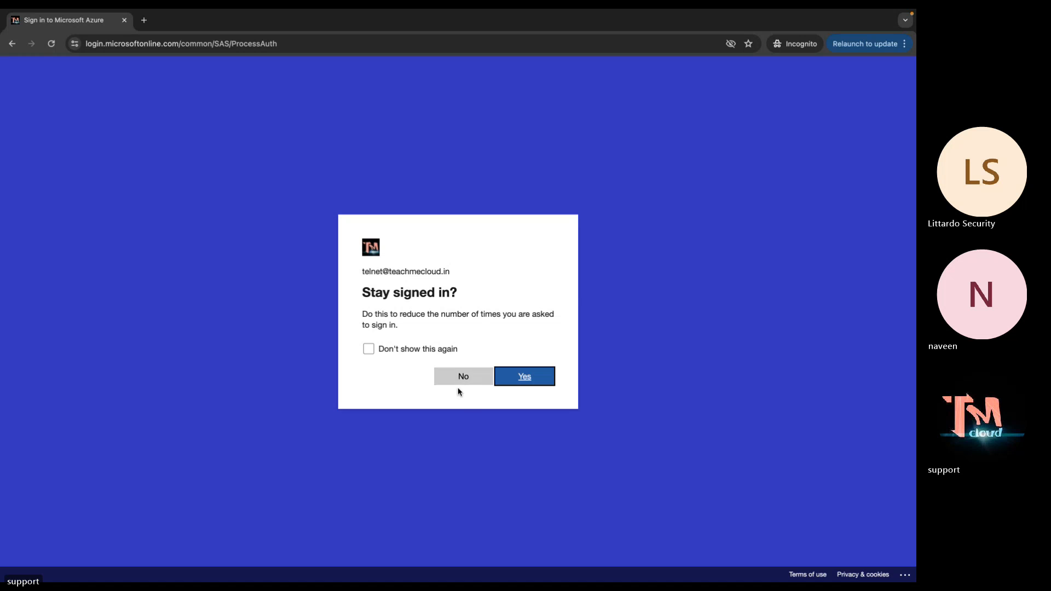
{"action": "left_click", "coordinate": [462, 376]}
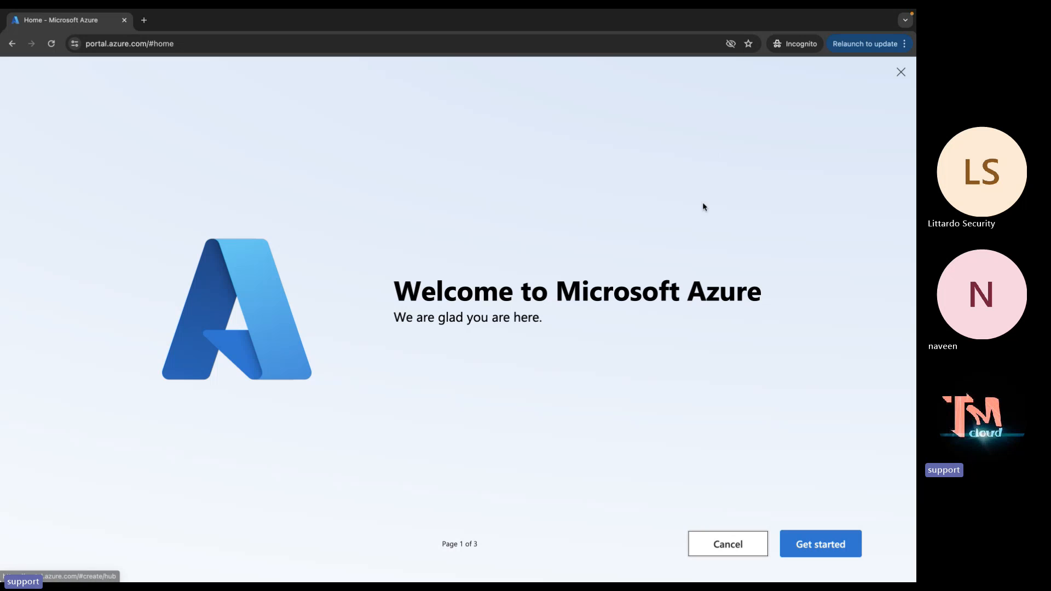
{"action": "key", "text": "ctrl+Right"}
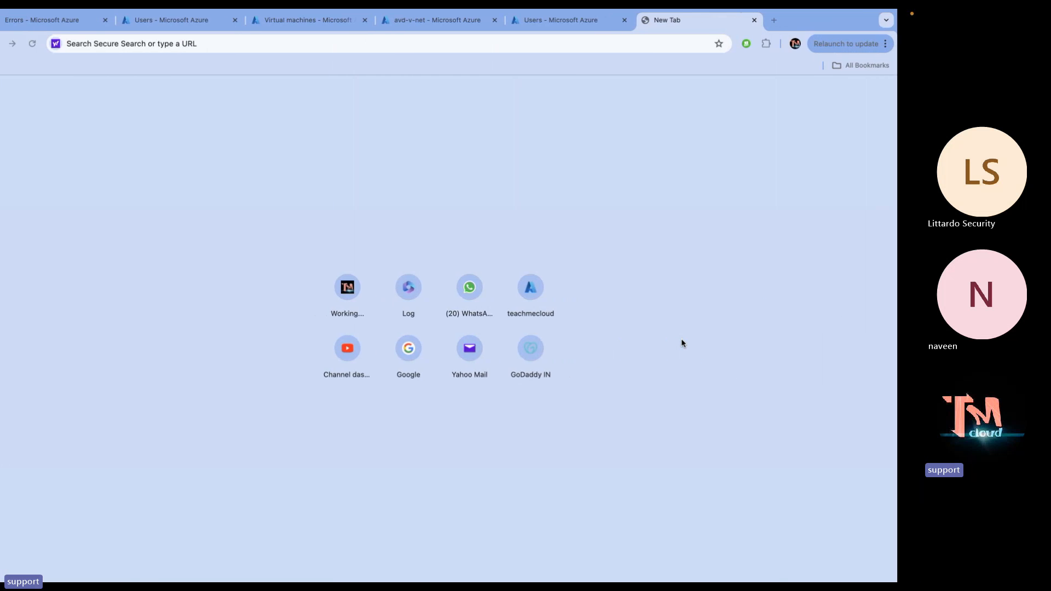
Exit the completed Azure AD Connect wizard on the server and open the Start menu
{"action": "key", "text": "ctrl+Right"}
{"action": "key", "text": "ctrl+Right"}
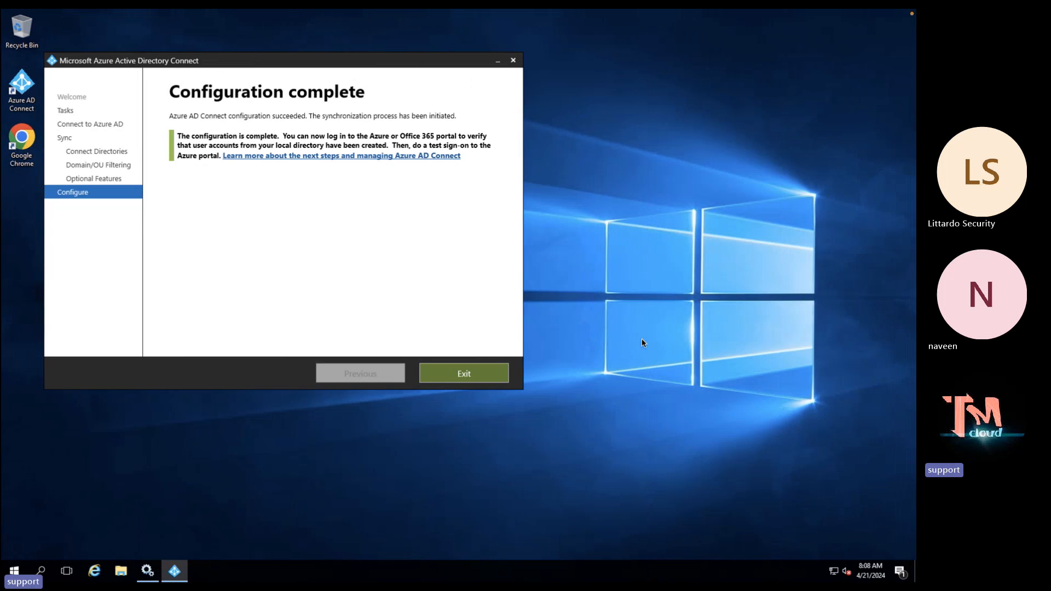
{"action": "left_click", "coordinate": [465, 376]}
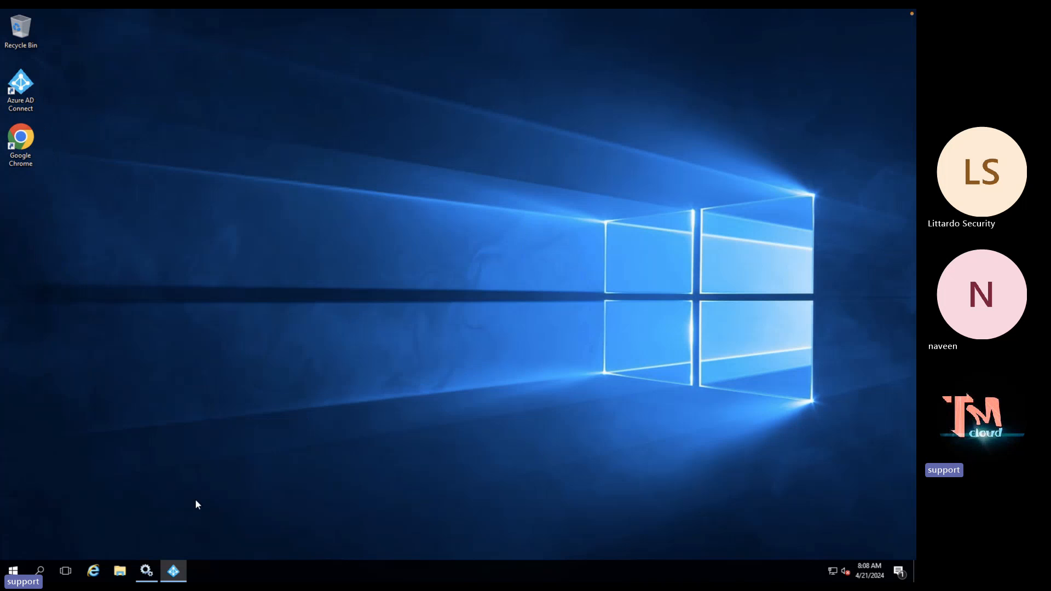
{"action": "left_click", "coordinate": [13, 571]}
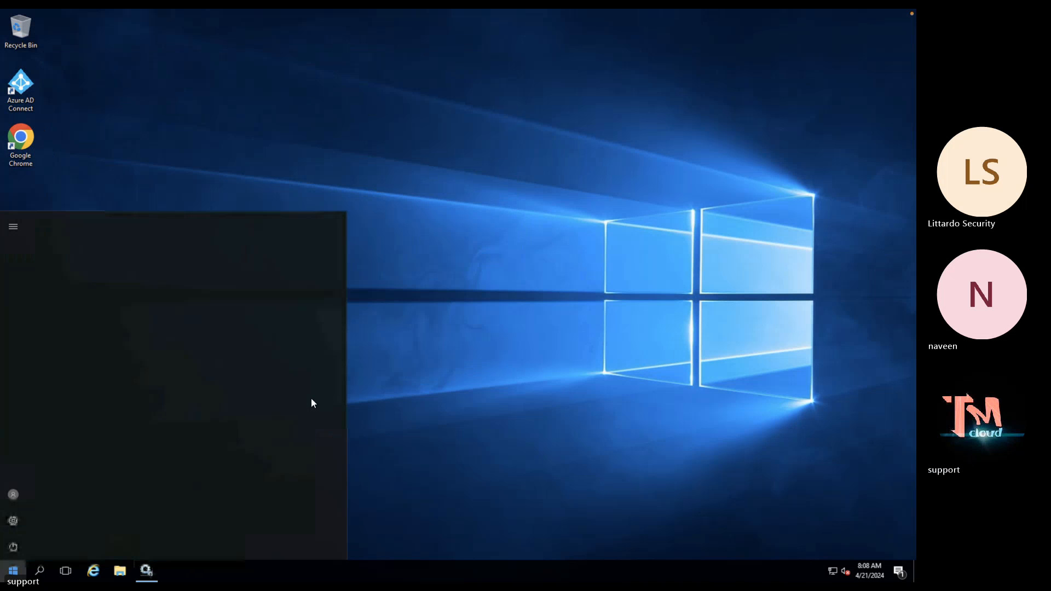
In Active Directory Users and Computers, confirm the telnet user belongs to Domain Admins and Schema Admins
{"action": "left_click", "coordinate": [197, 263]}
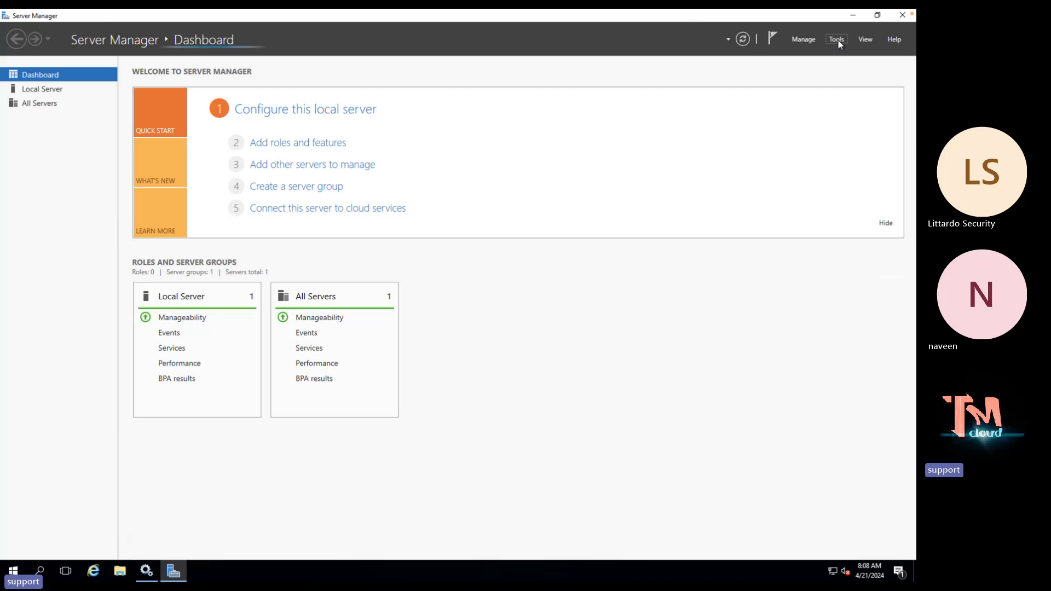
{"action": "left_click", "coordinate": [838, 39]}
{"action": "left_click", "coordinate": [799, 102]}
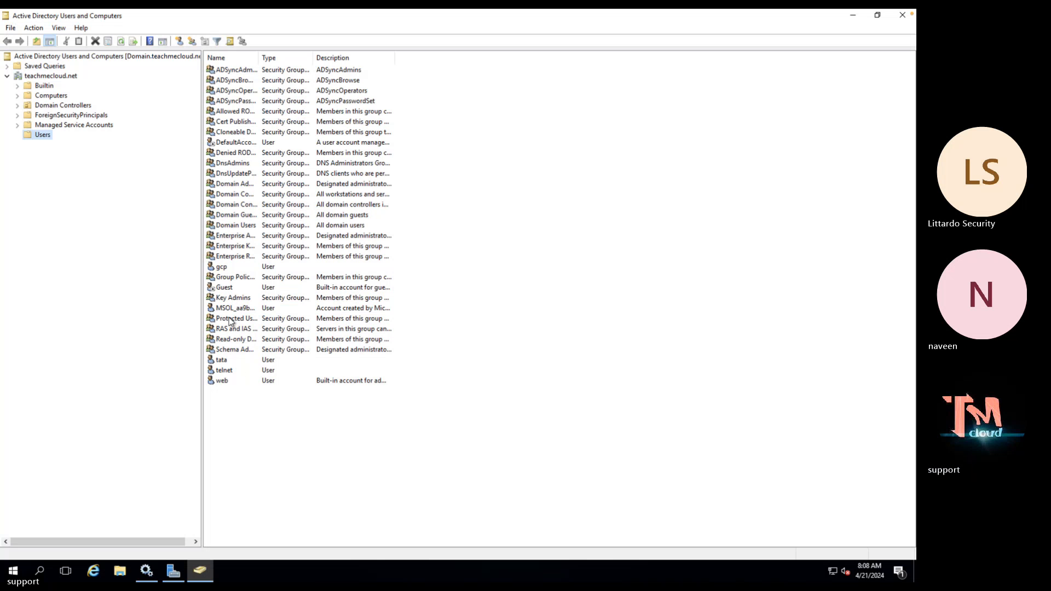
{"action": "double_click", "coordinate": [229, 372]}
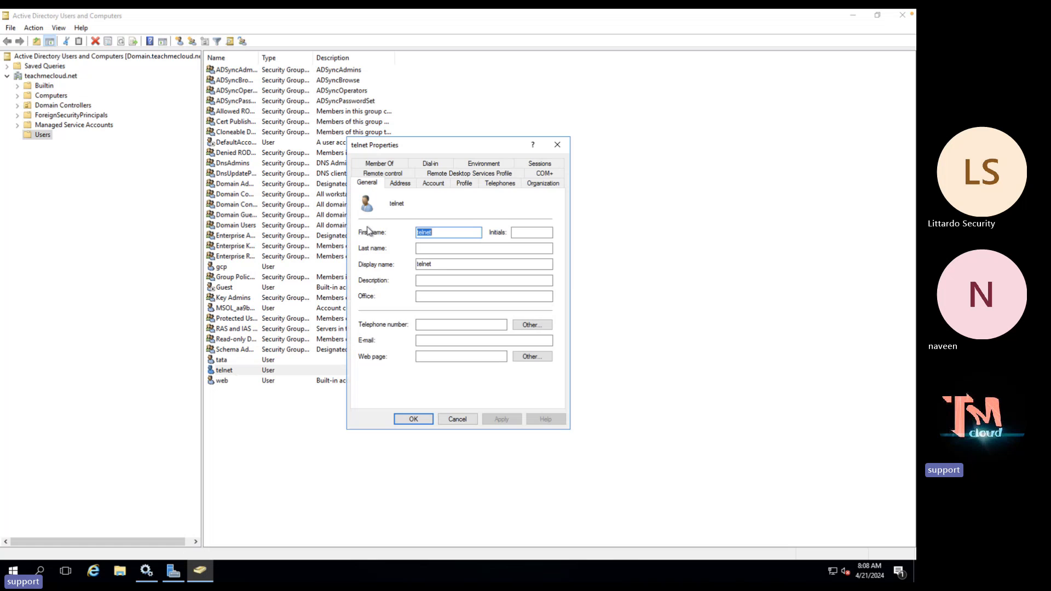
{"action": "left_click", "coordinate": [386, 166]}
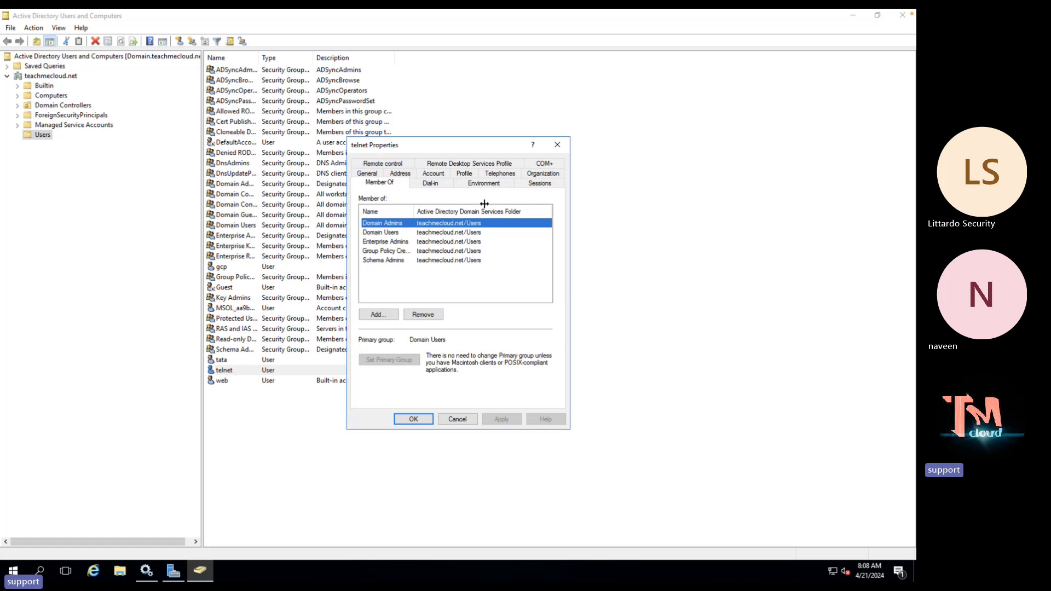
{"action": "left_click_drag", "start_coordinate": [415, 211], "coordinate": [485, 203]}
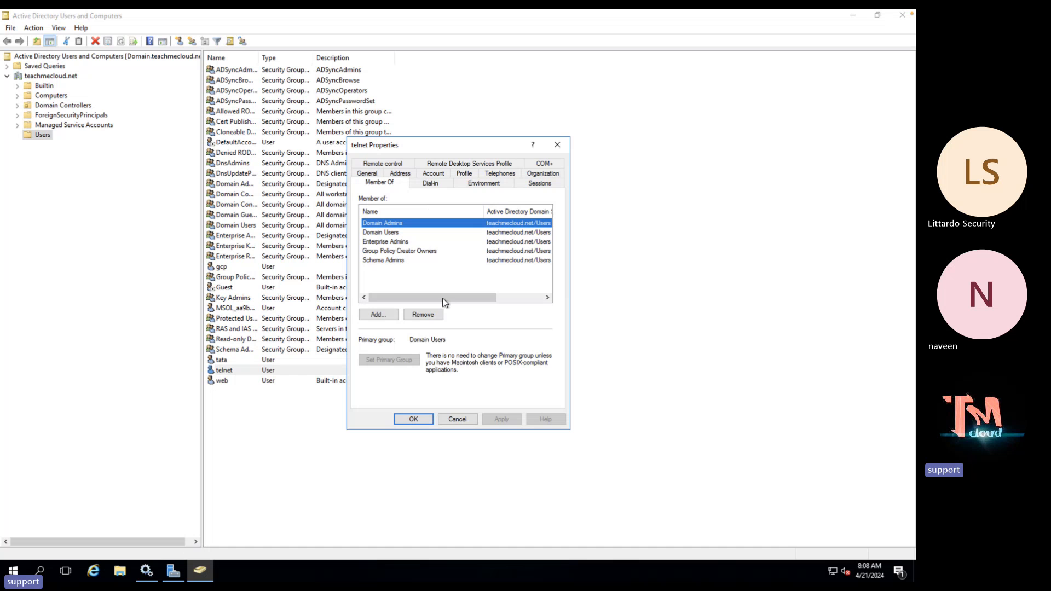
{"action": "left_click", "coordinate": [557, 145]}
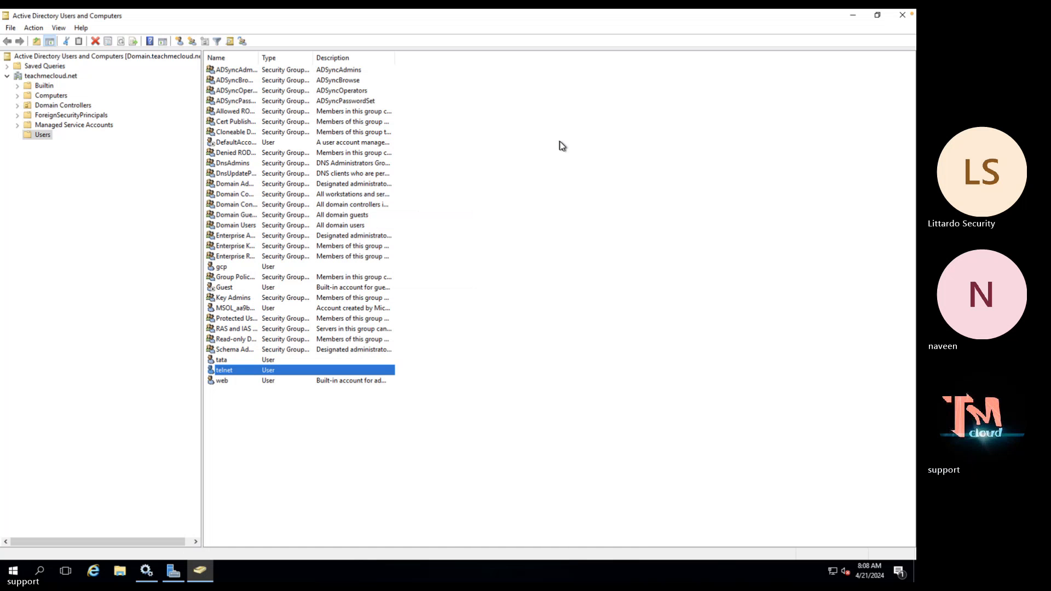
{"action": "key", "text": "ctrl+Left"}
Return to the Azure portal home and open the Azure Virtual Desktop service
{"action": "key", "text": "ctrl+Left"}
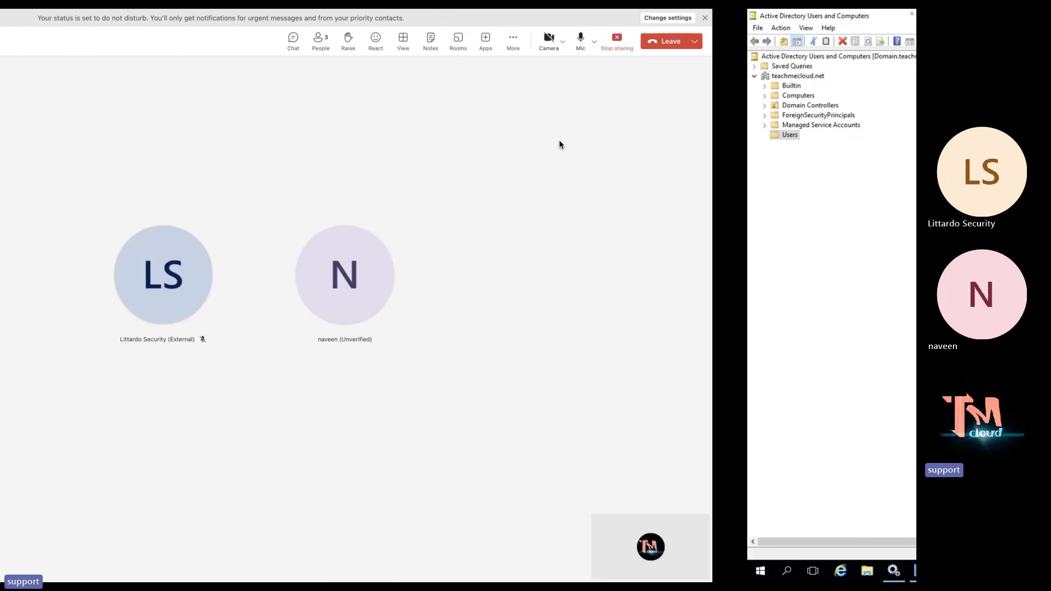
{"action": "key", "text": "ctrl+Left"}
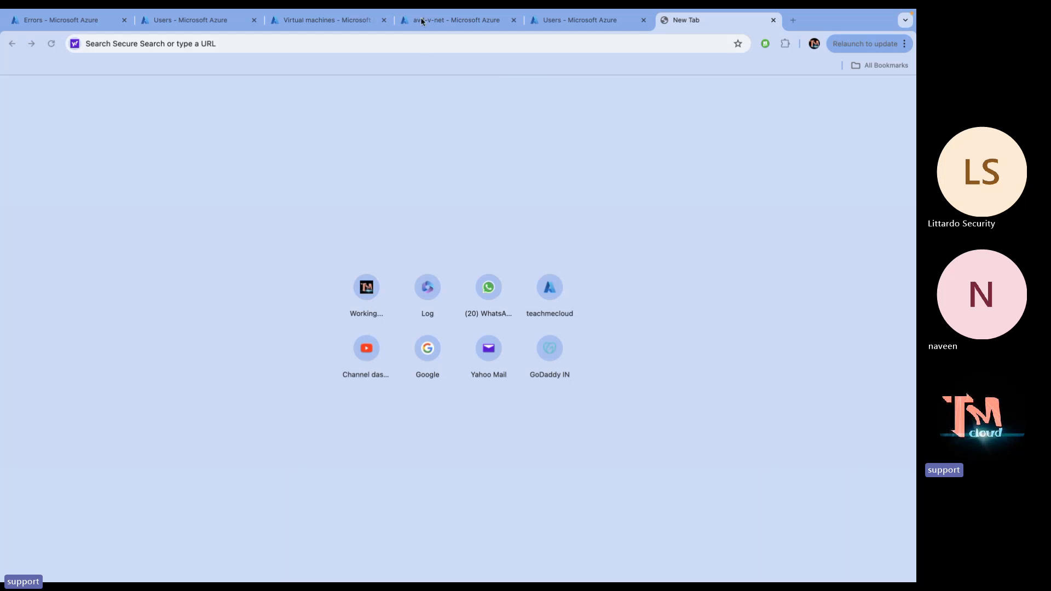
{"action": "left_click", "coordinate": [439, 20]}
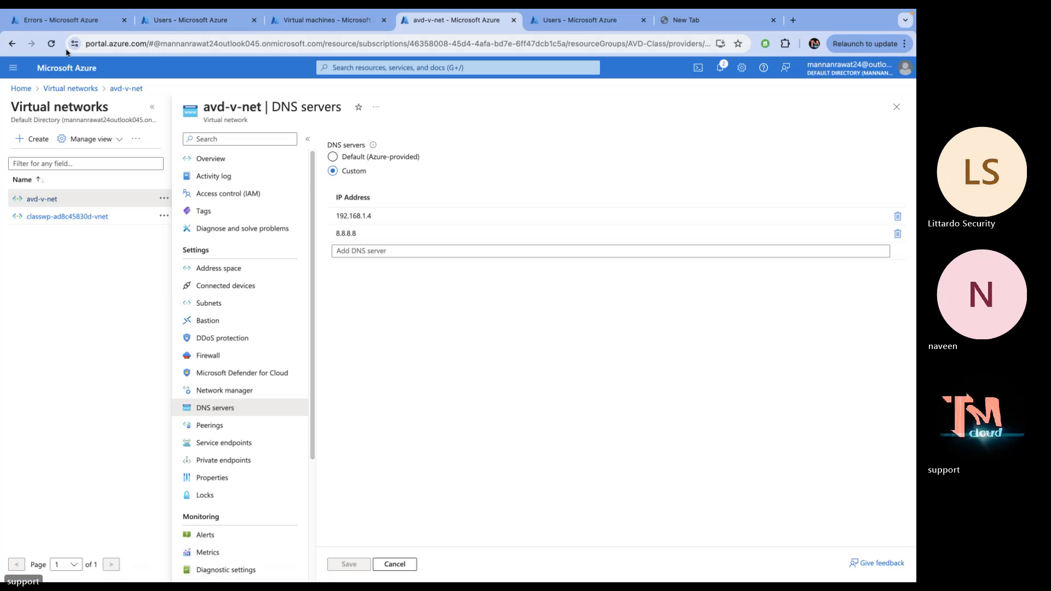
{"action": "left_click", "coordinate": [62, 18]}
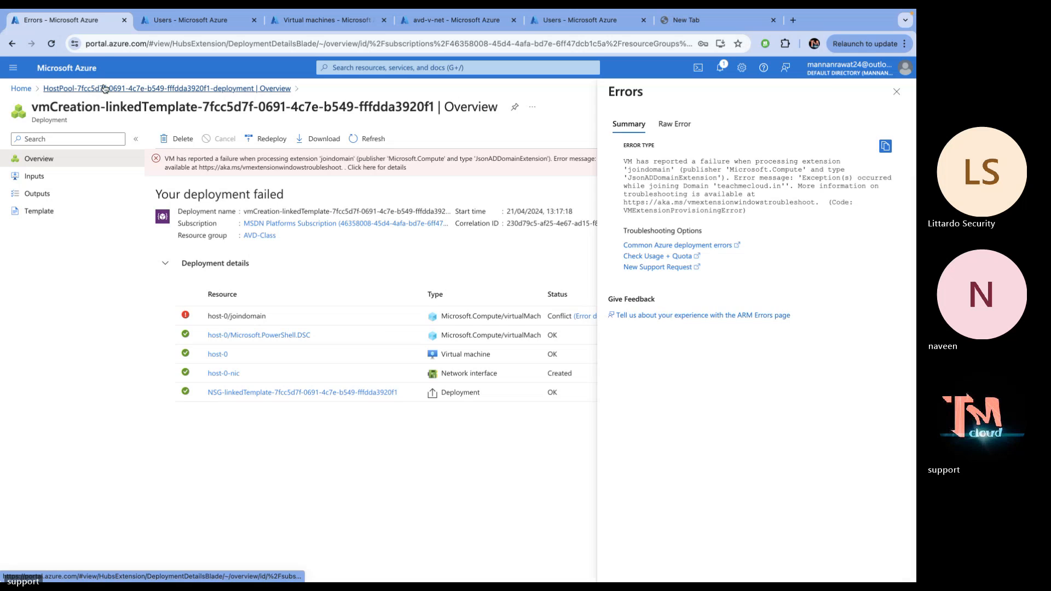
{"action": "left_click", "coordinate": [104, 89]}
{"action": "left_click", "coordinate": [101, 77]}
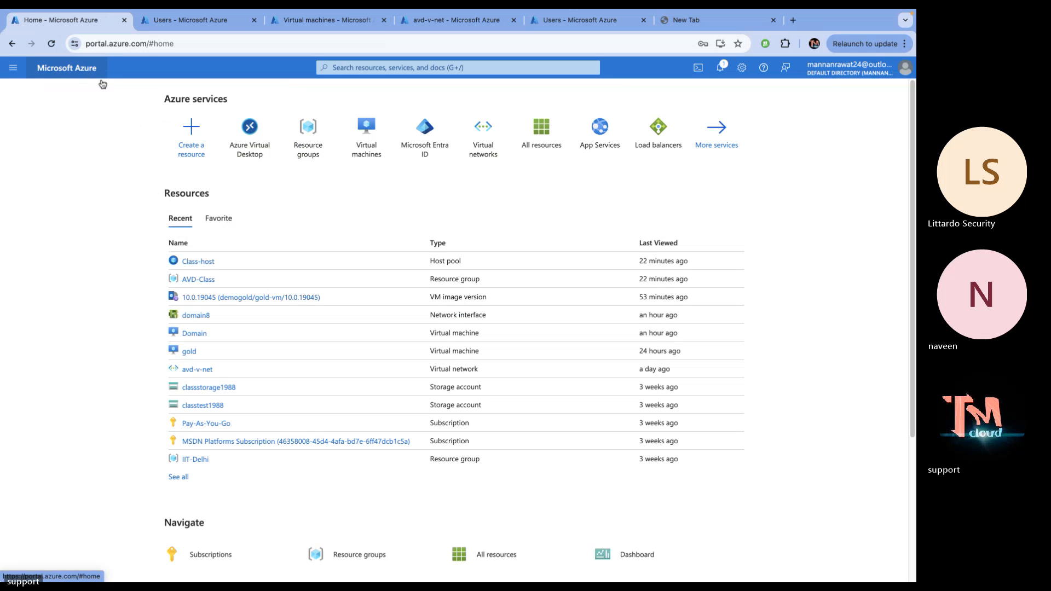
{"action": "left_click", "coordinate": [249, 134]}
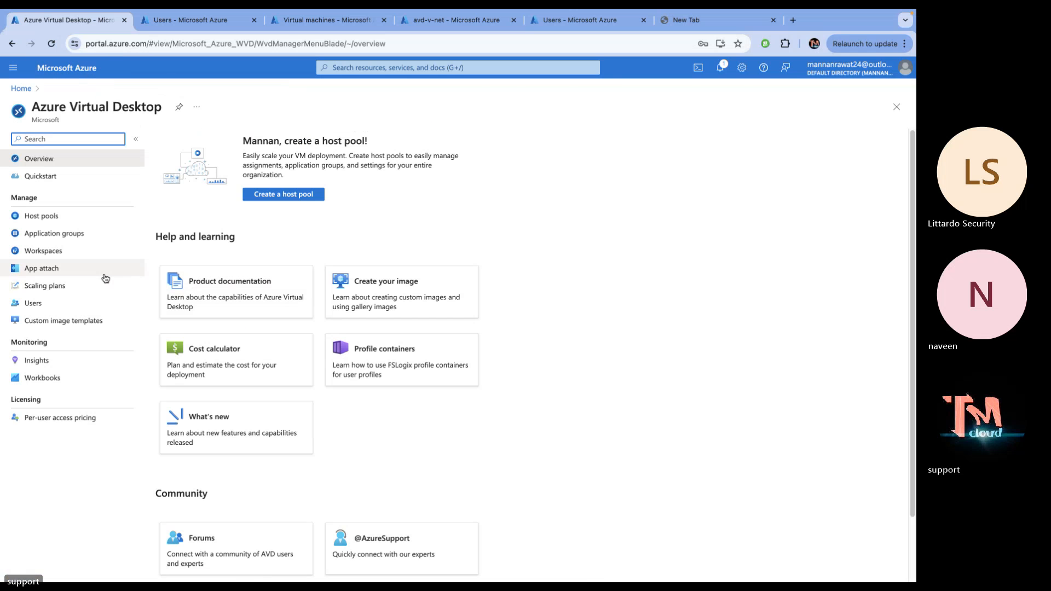
{"action": "left_click", "coordinate": [48, 232]}
Delete the Class-host host pool, typing 'delete' to confirm
{"action": "left_click", "coordinate": [48, 222]}
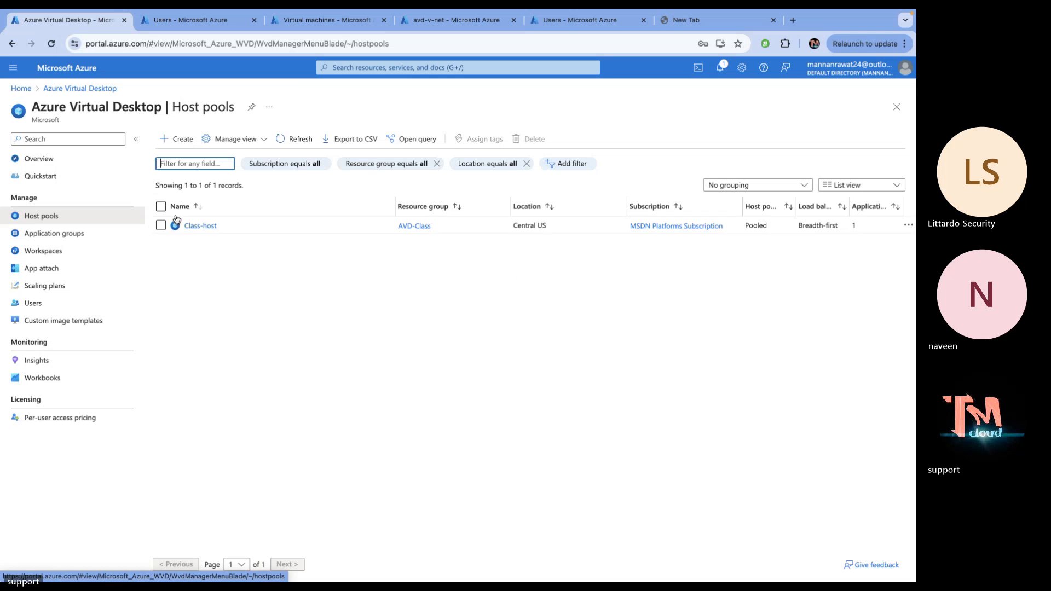
{"action": "left_click", "coordinate": [161, 206]}
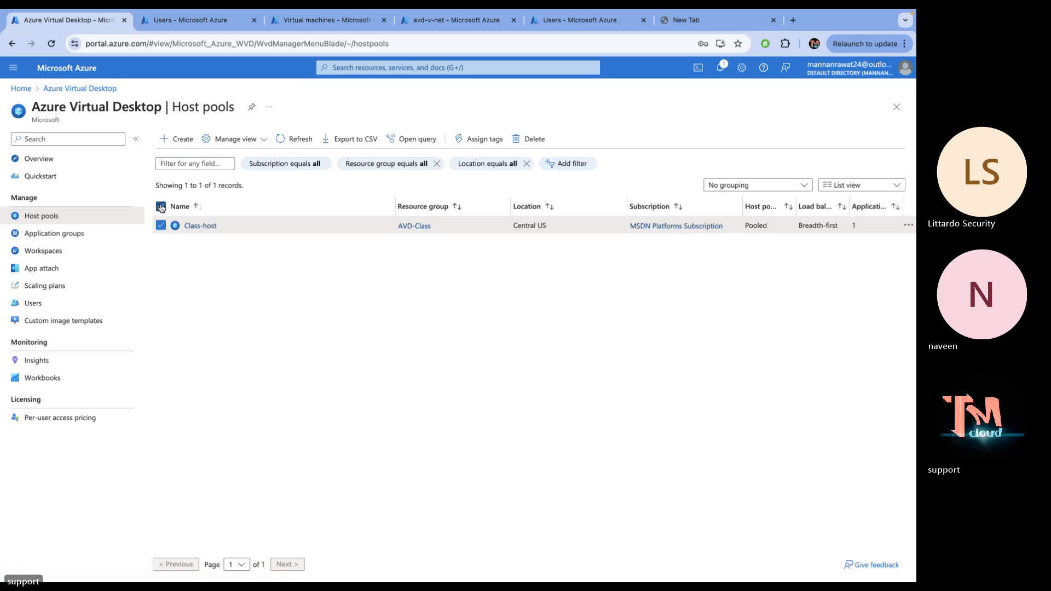
{"action": "left_click", "coordinate": [530, 139]}
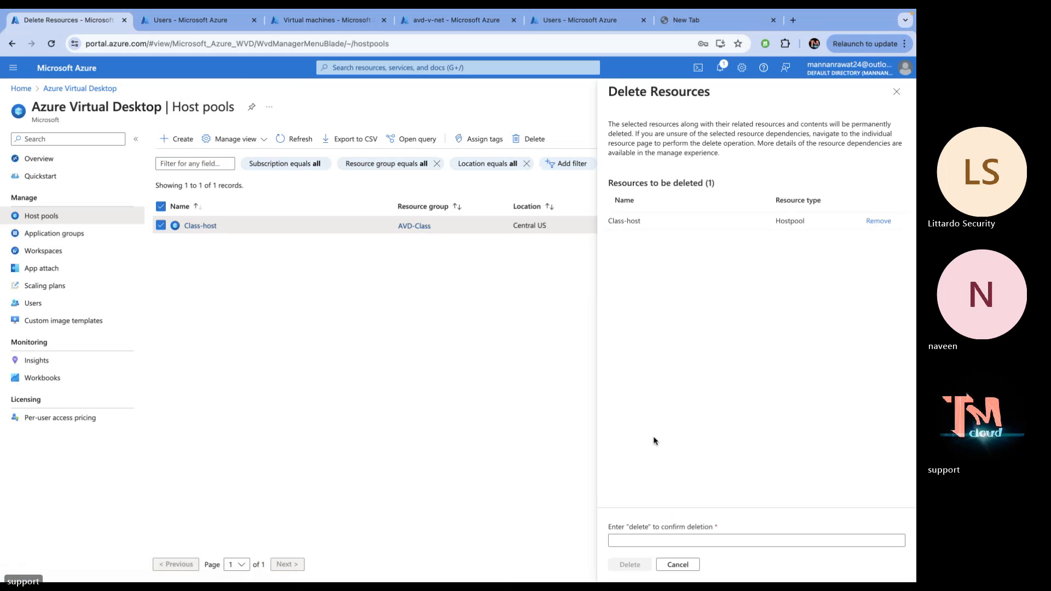
{"action": "left_click", "coordinate": [647, 544]}
{"action": "type", "text": "del"}
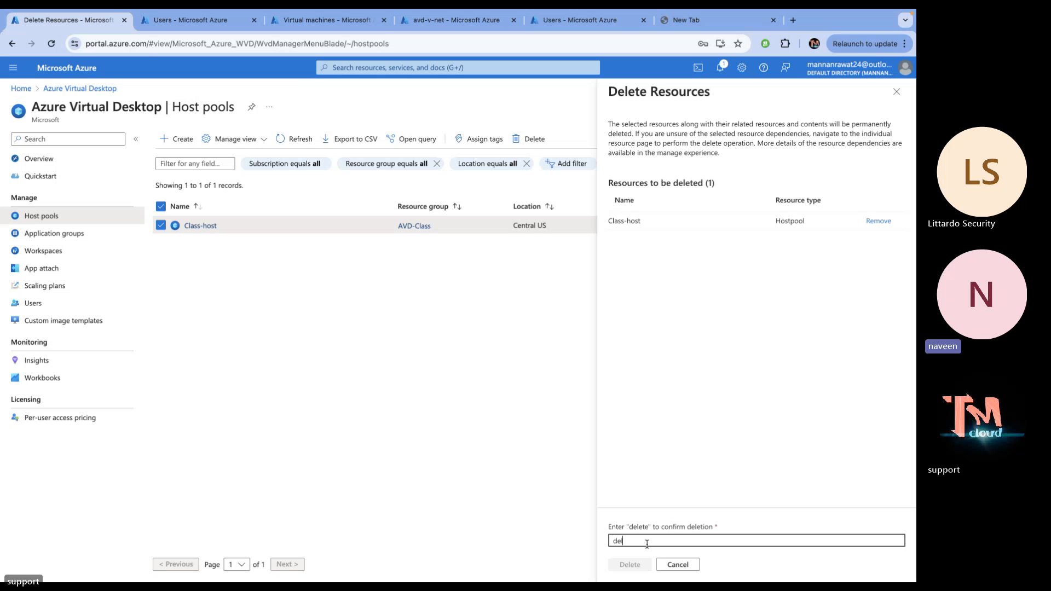
{"action": "type", "text": "ete"}
{"action": "left_click", "coordinate": [634, 563]}
{"action": "left_click", "coordinate": [747, 375]}
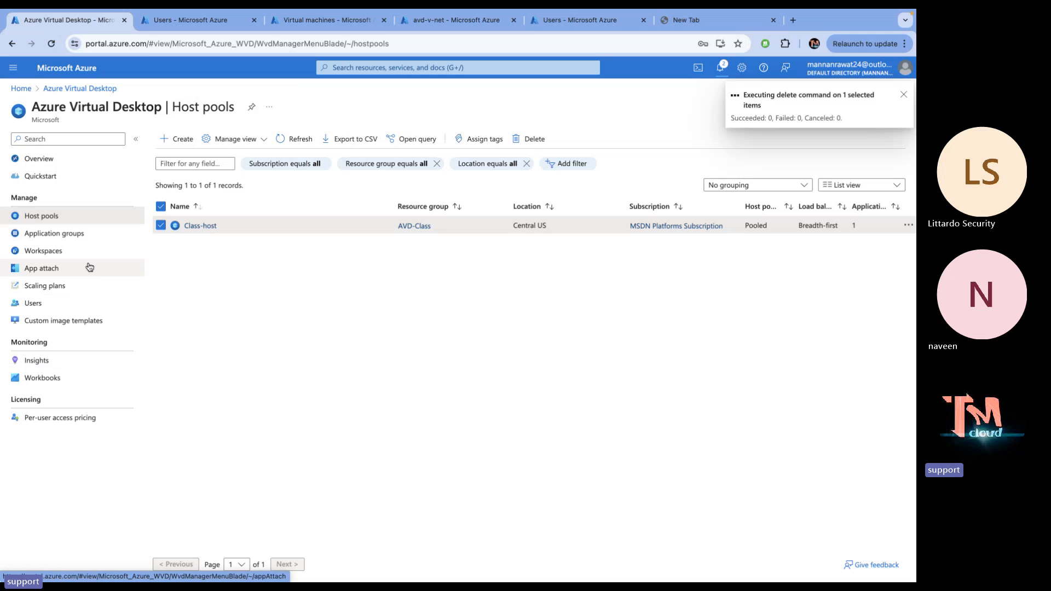
Delete the Class-host-DAG application group, typing 'delete' to confirm
{"action": "left_click", "coordinate": [70, 236]}
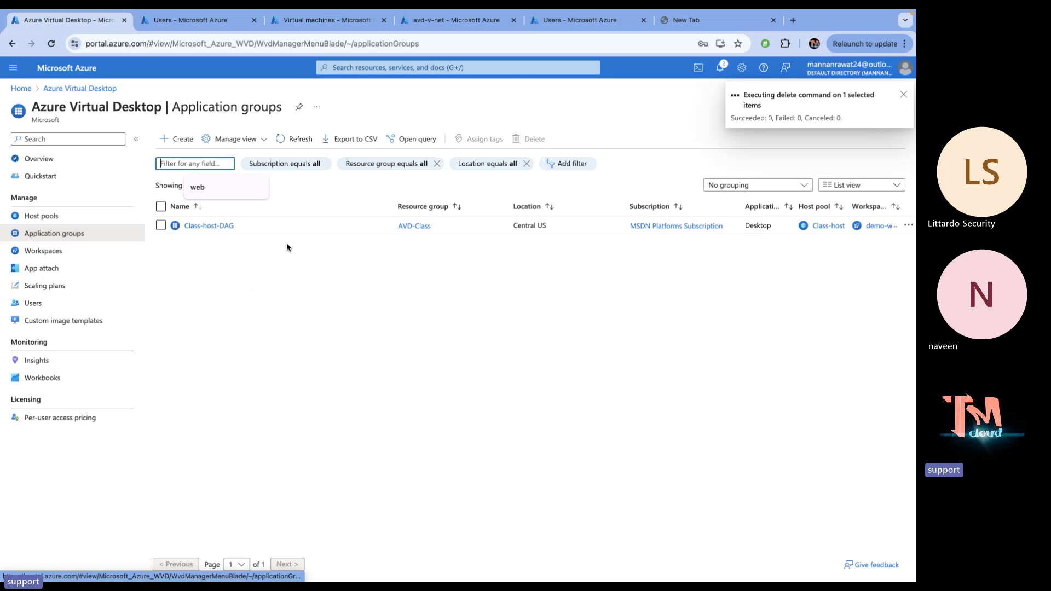
{"action": "left_click", "coordinate": [160, 225]}
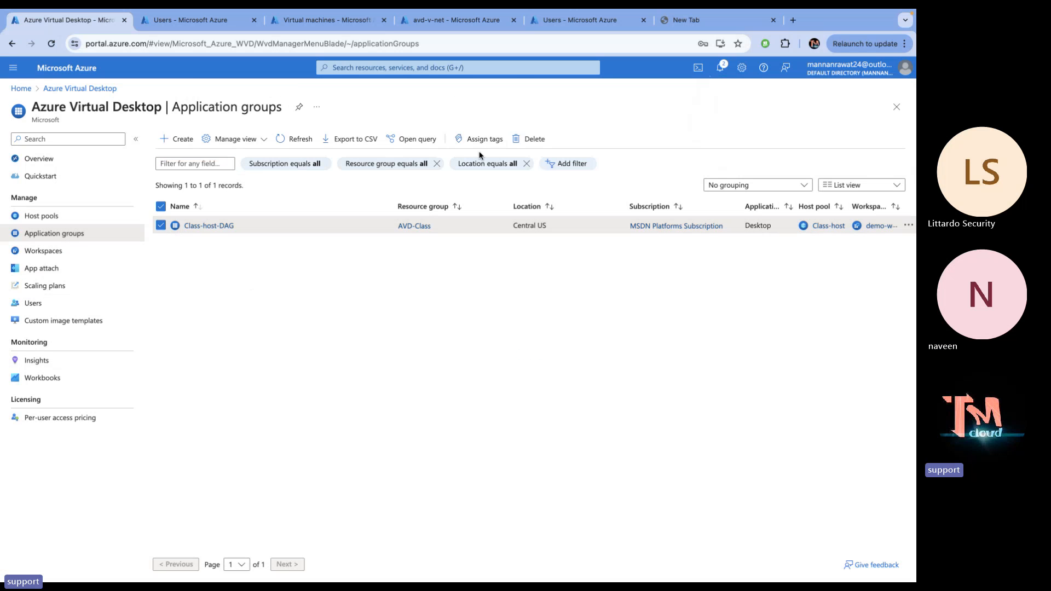
{"action": "left_click", "coordinate": [536, 137]}
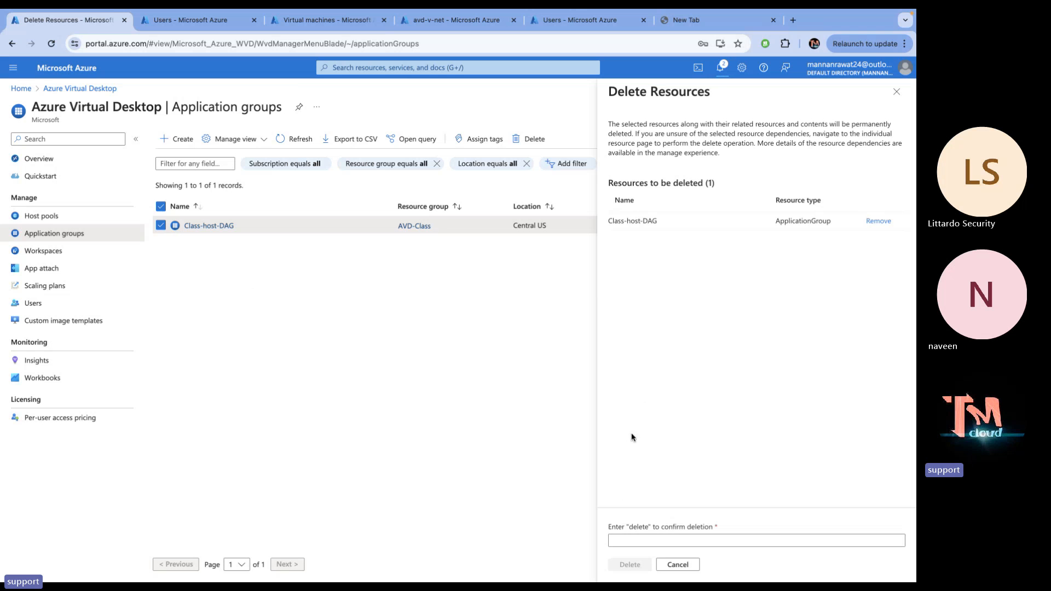
{"action": "left_click", "coordinate": [625, 542]}
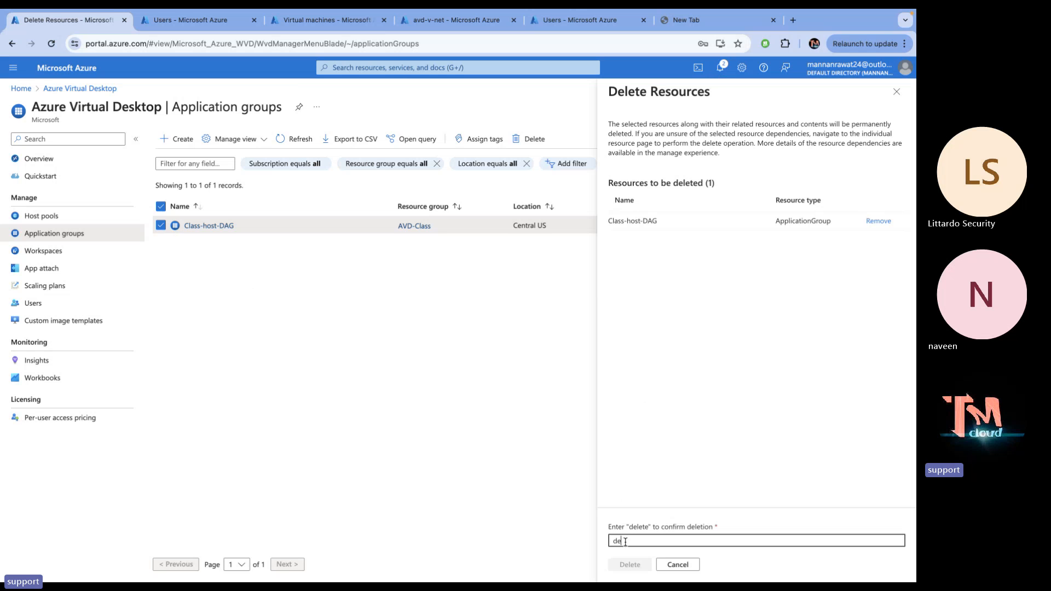
{"action": "type", "text": "delete"}
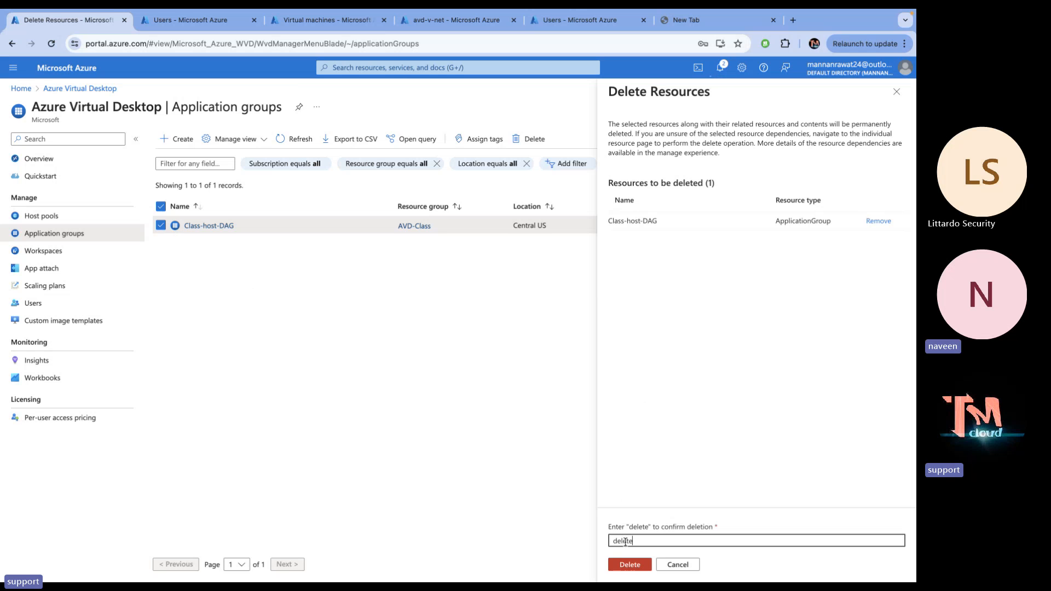
{"action": "left_click", "coordinate": [631, 564]}
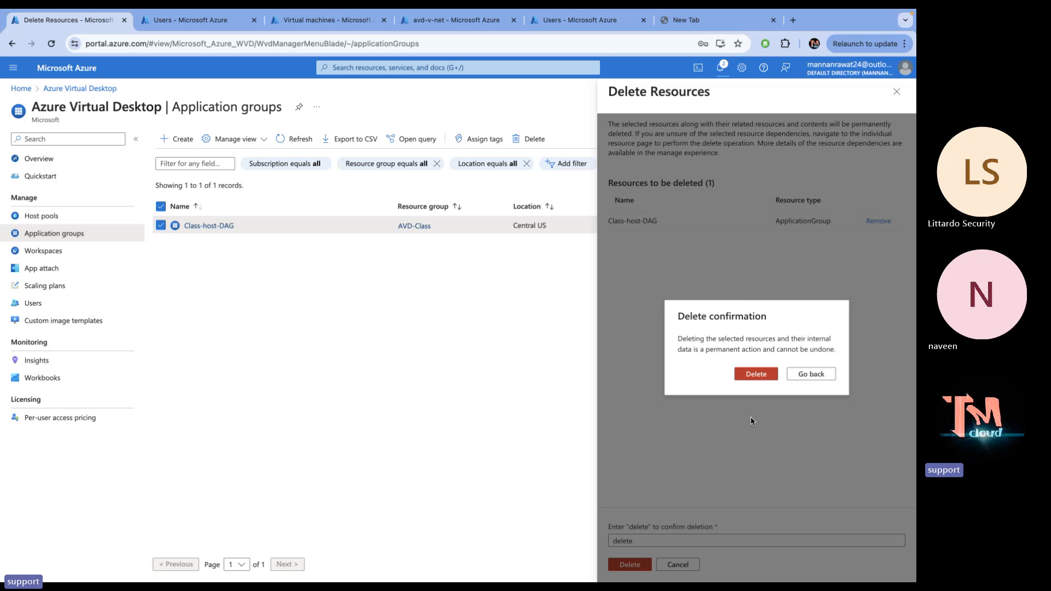
{"action": "left_click", "coordinate": [754, 374]}
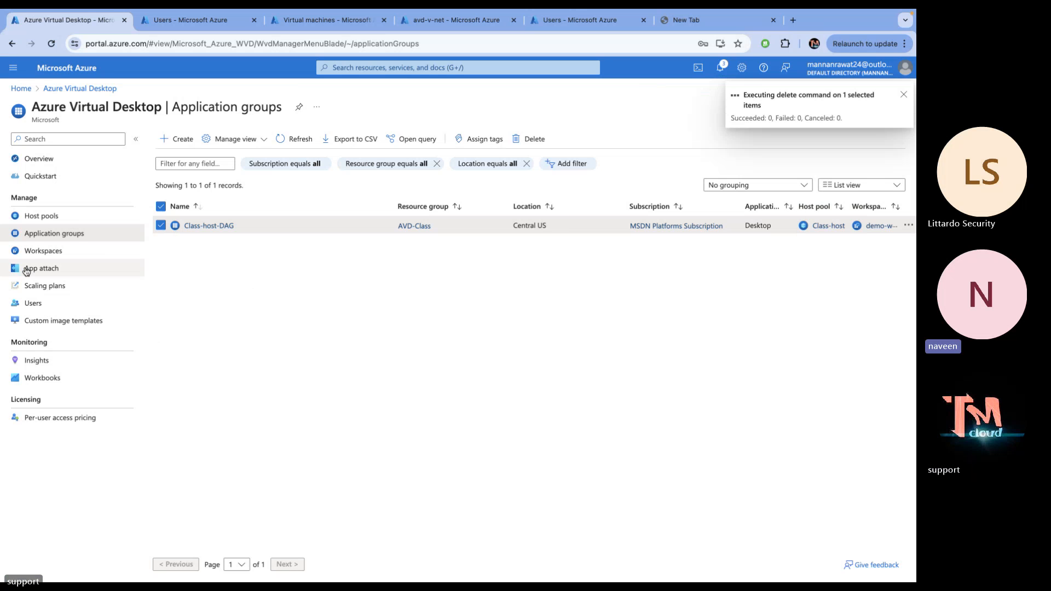
Remove the demo-work workspace from Workspaces, confirming with 'delete'
{"action": "left_click", "coordinate": [34, 249]}
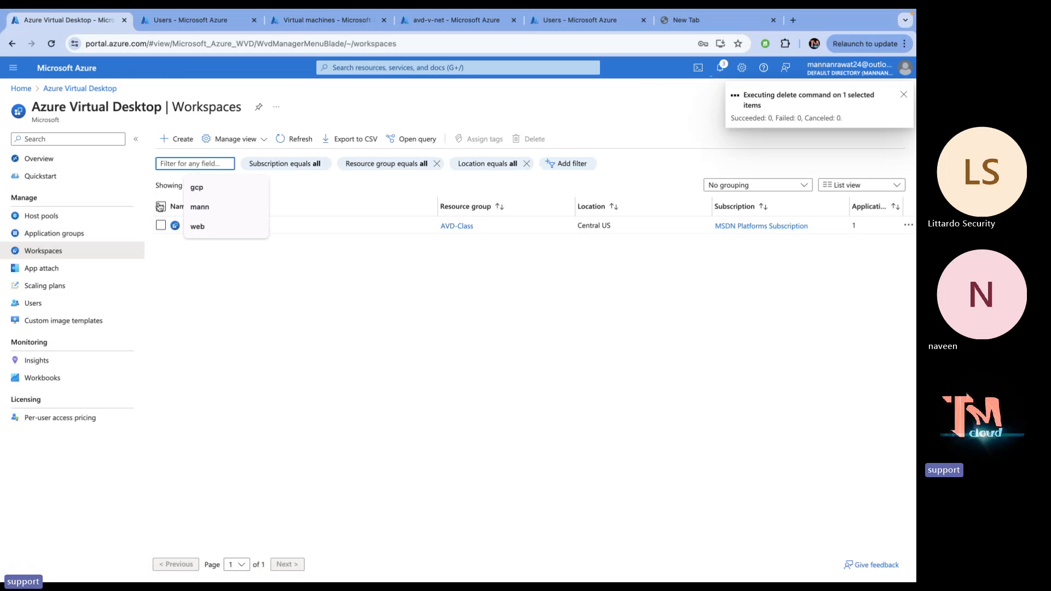
{"action": "left_click", "coordinate": [162, 206]}
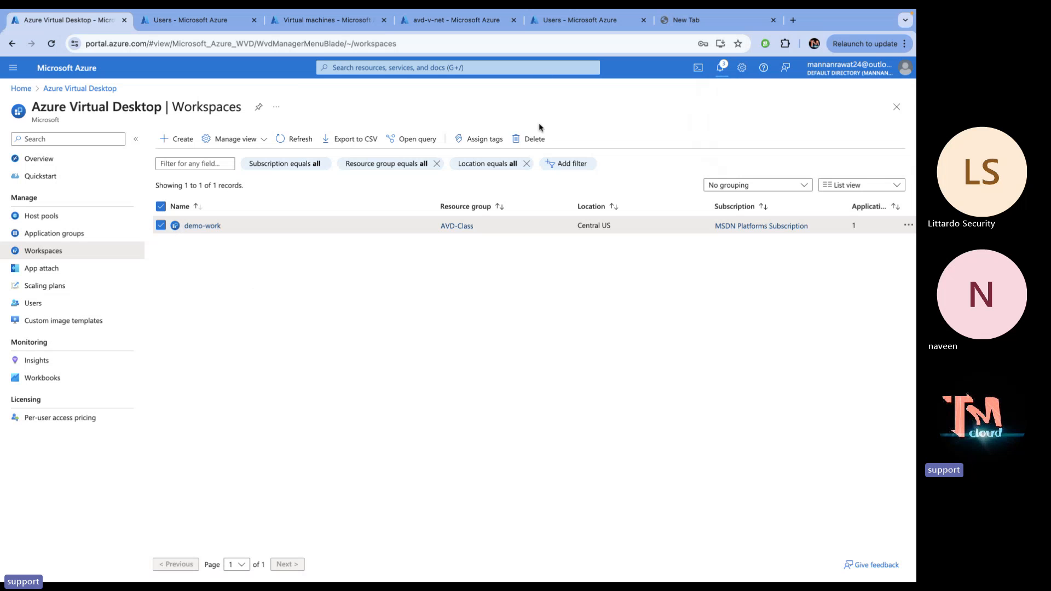
{"action": "left_click", "coordinate": [532, 141]}
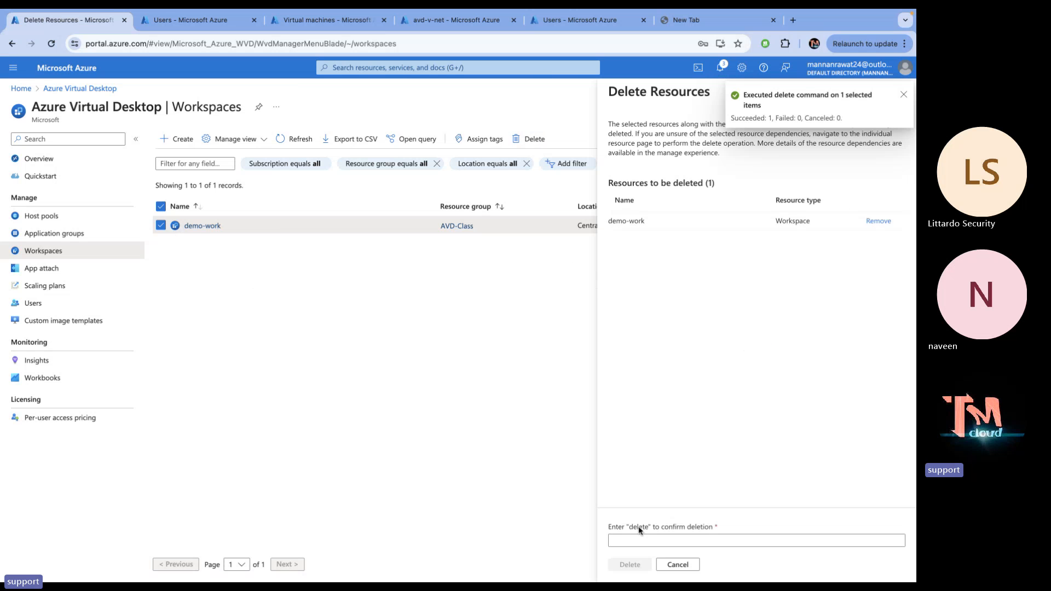
{"action": "left_click", "coordinate": [630, 538]}
{"action": "type", "text": "del"}
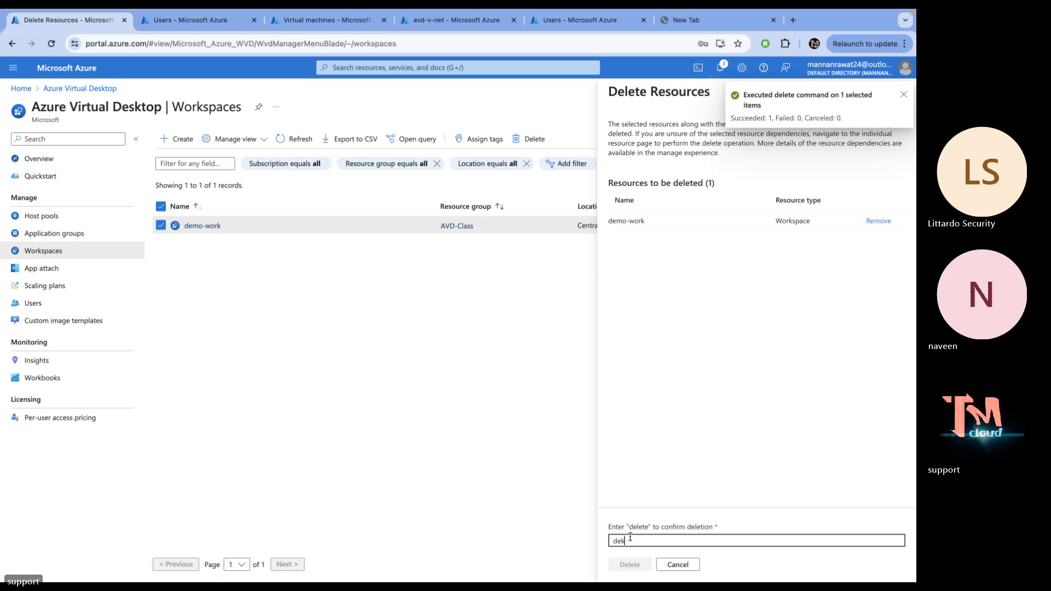
{"action": "type", "text": "ete"}
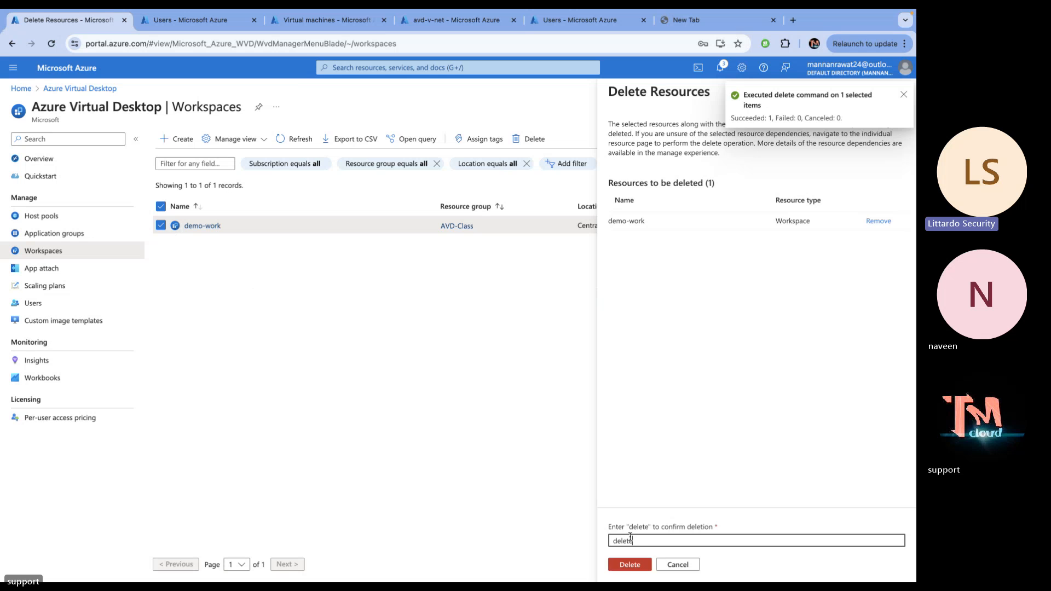
{"action": "left_click", "coordinate": [630, 564]}
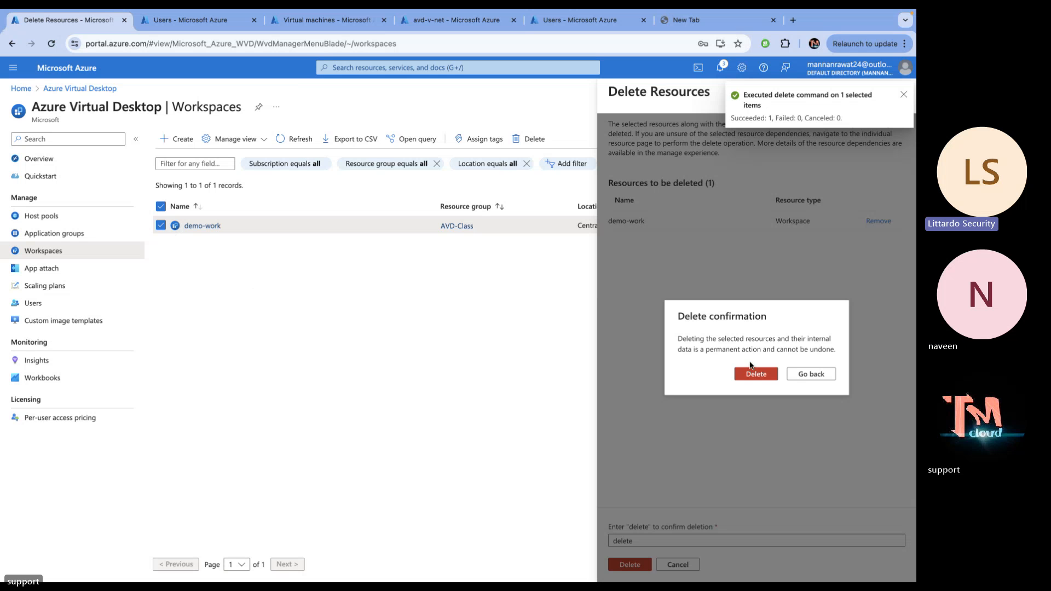
{"action": "left_click", "coordinate": [758, 376]}
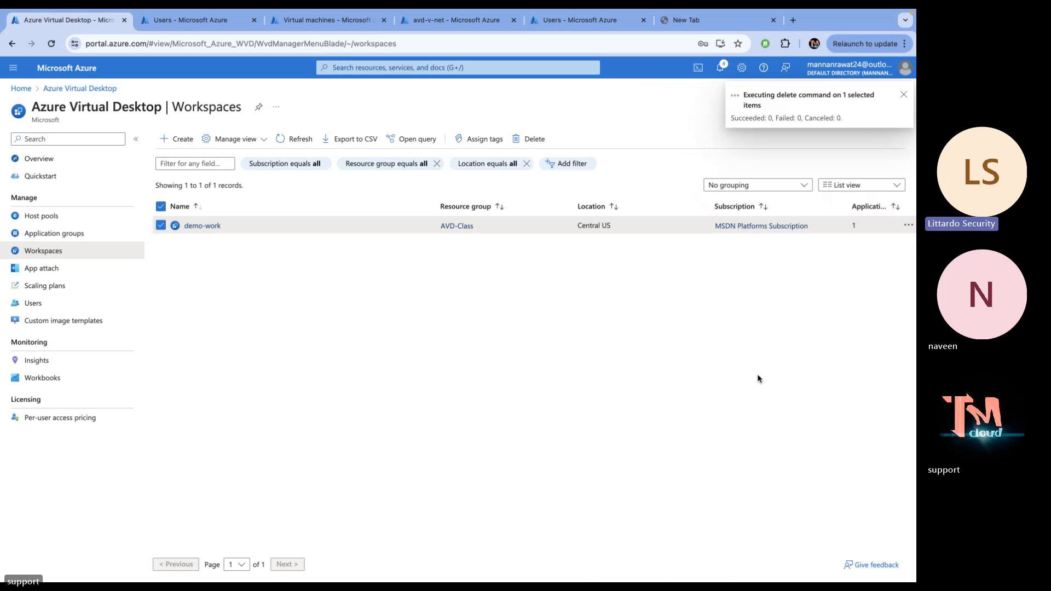
{"action": "key", "text": "ctrl+Left"}
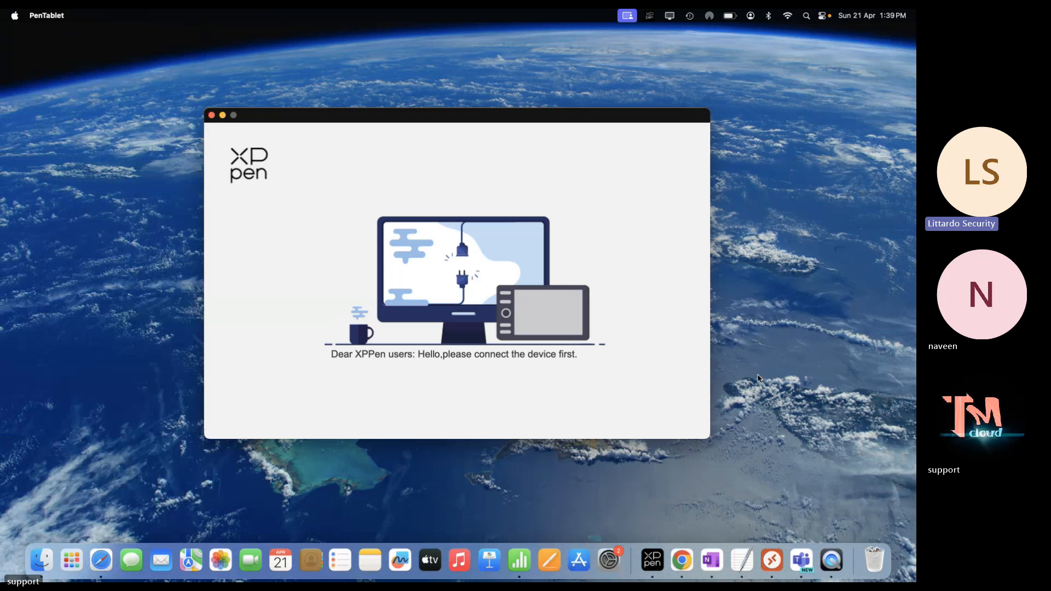
{"action": "key", "text": "ctrl+Right"}
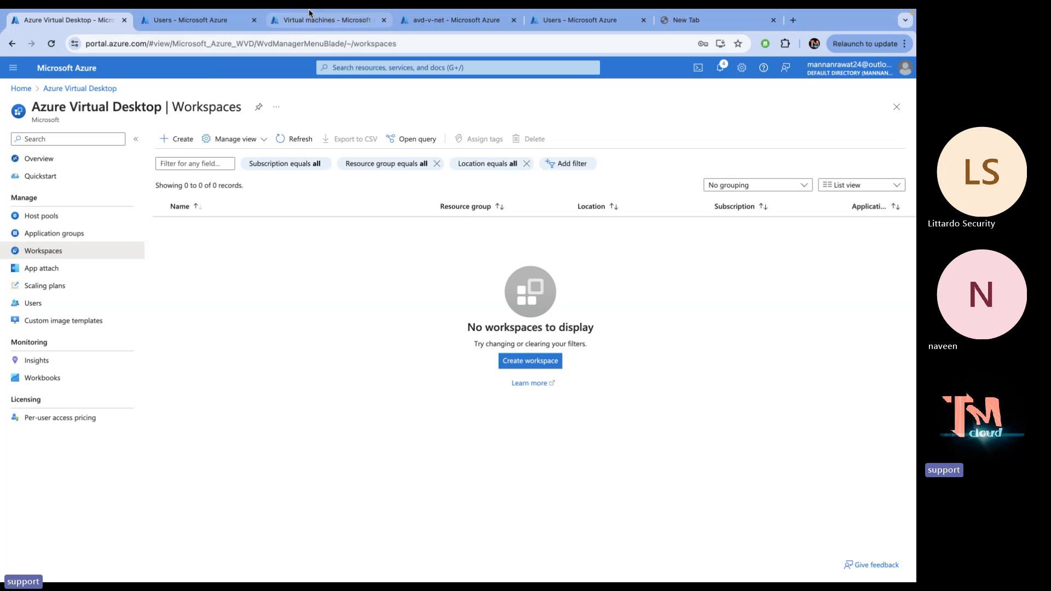
{"action": "left_click", "coordinate": [557, 20]}
{"action": "left_click", "coordinate": [460, 19]}
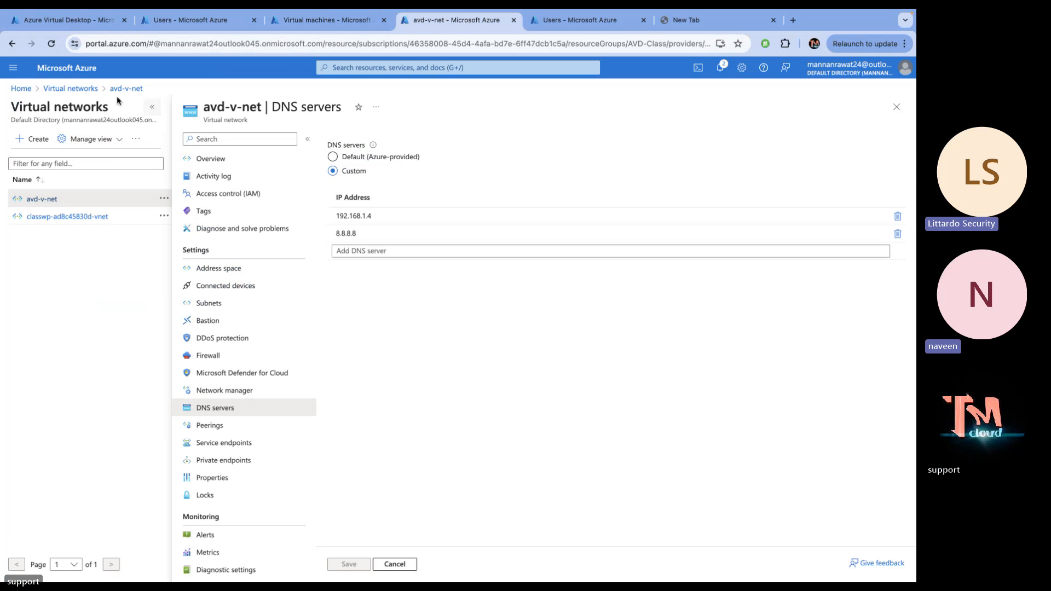
{"action": "left_click", "coordinate": [74, 88]}
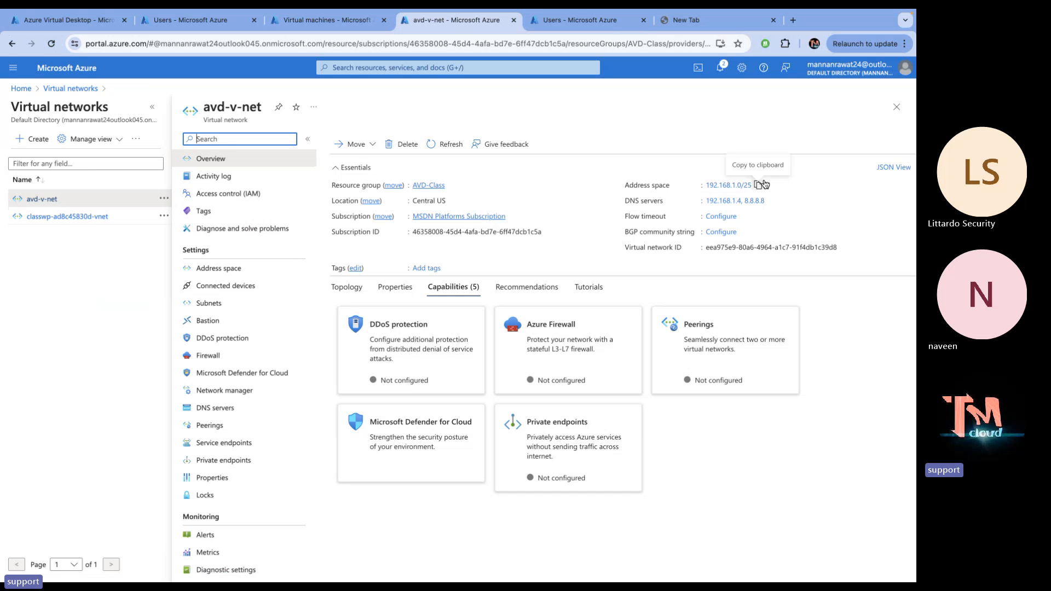
{"action": "left_click", "coordinate": [218, 305]}
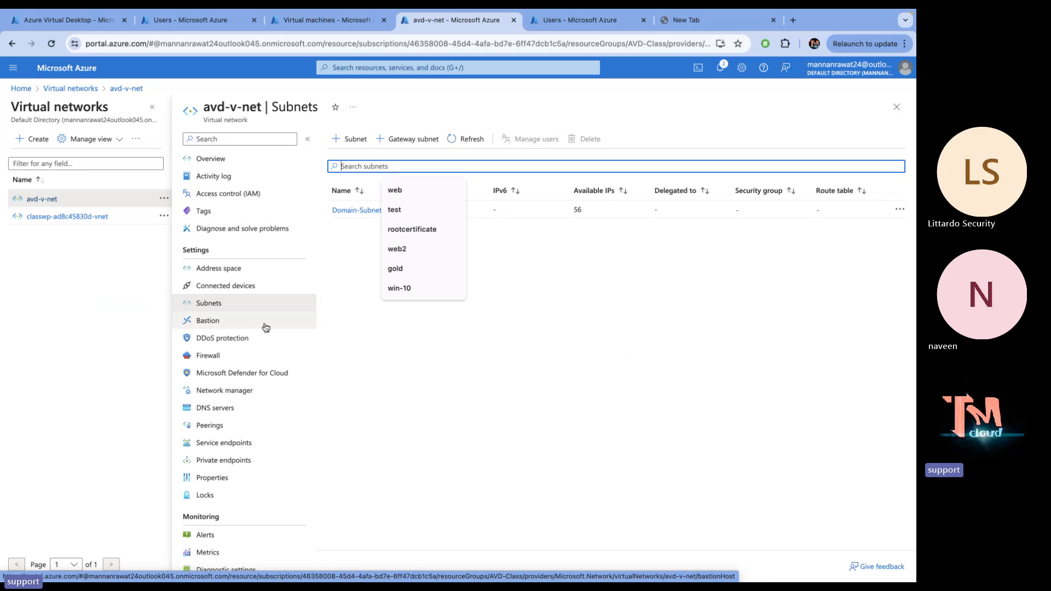
{"action": "left_click", "coordinate": [215, 409]}
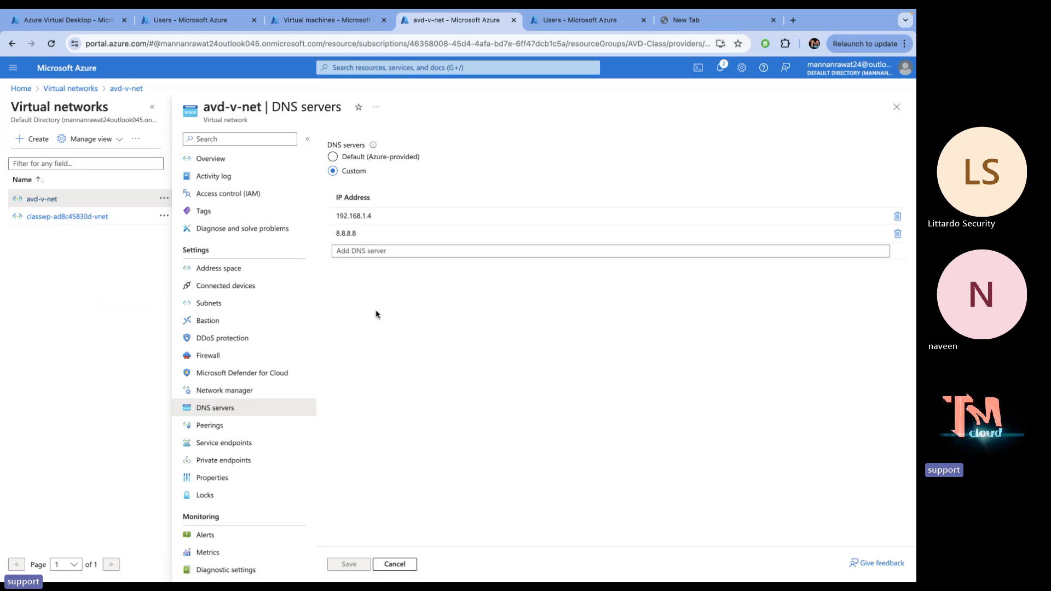
{"action": "left_click", "coordinate": [87, 22]}
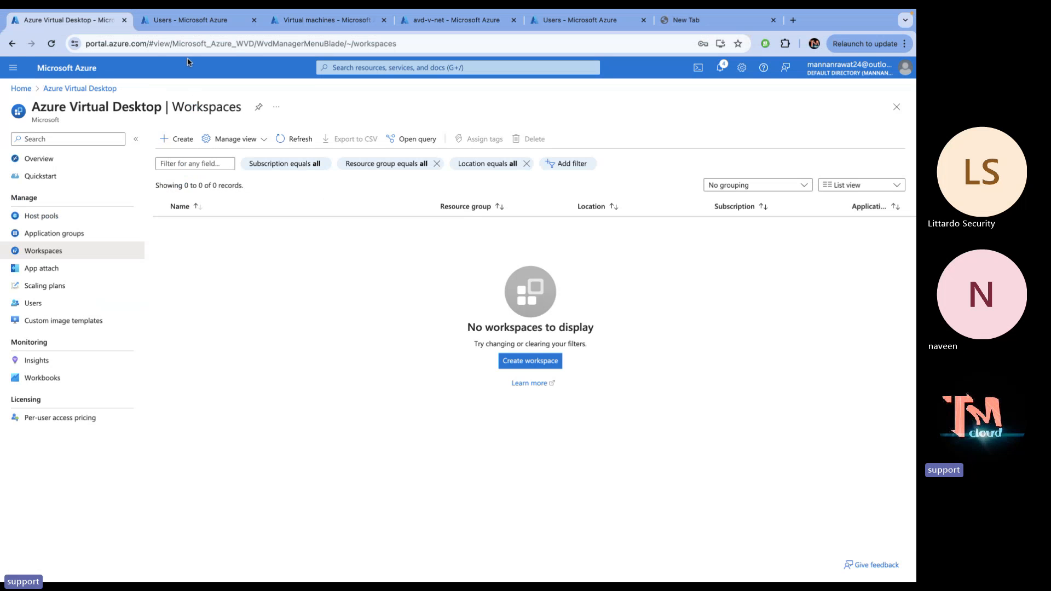
Open the domain8 (primary) network interface from the Domain VM's network settings
{"action": "left_click", "coordinate": [195, 19]}
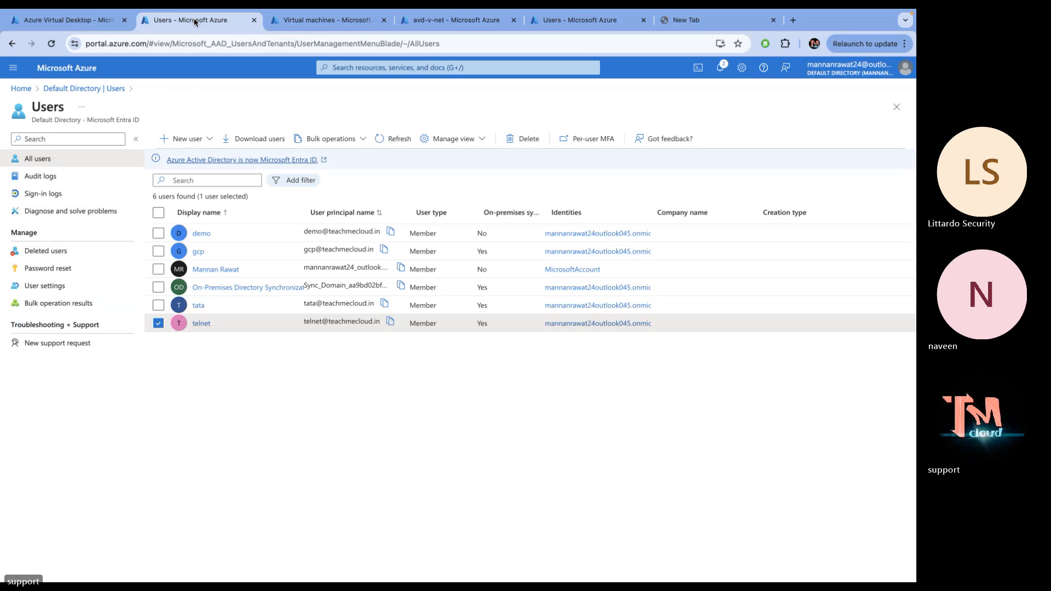
{"action": "left_click", "coordinate": [300, 22]}
{"action": "left_click", "coordinate": [53, 225]}
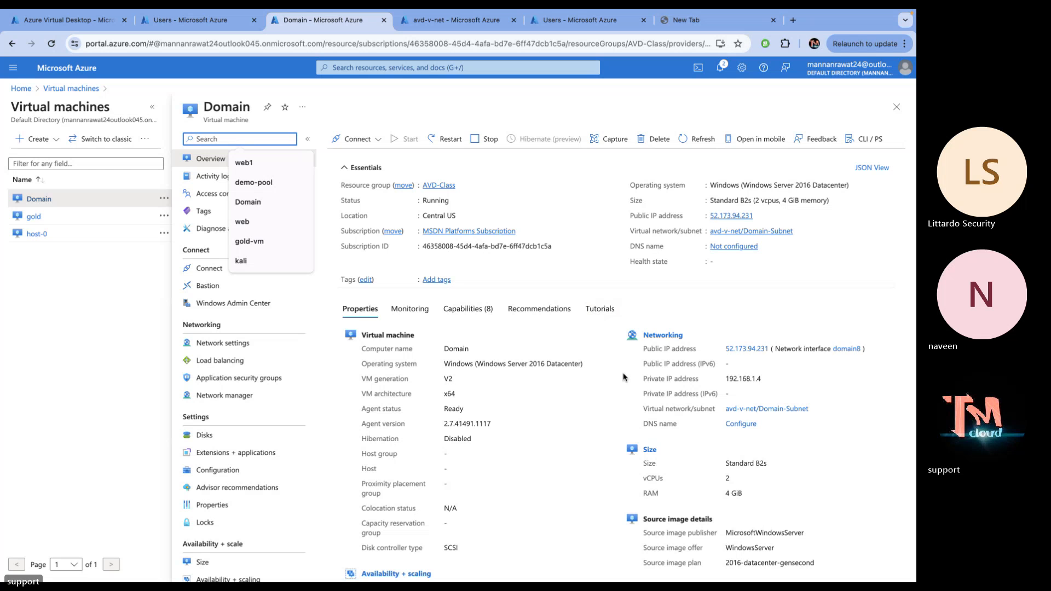
{"action": "left_click", "coordinate": [241, 345]}
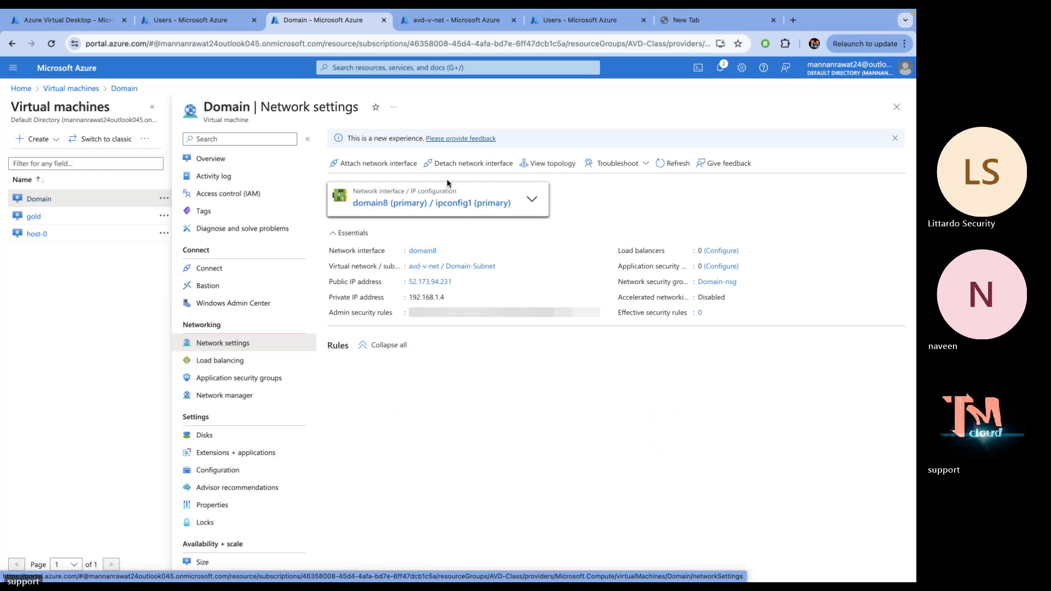
{"action": "left_click", "coordinate": [410, 203]}
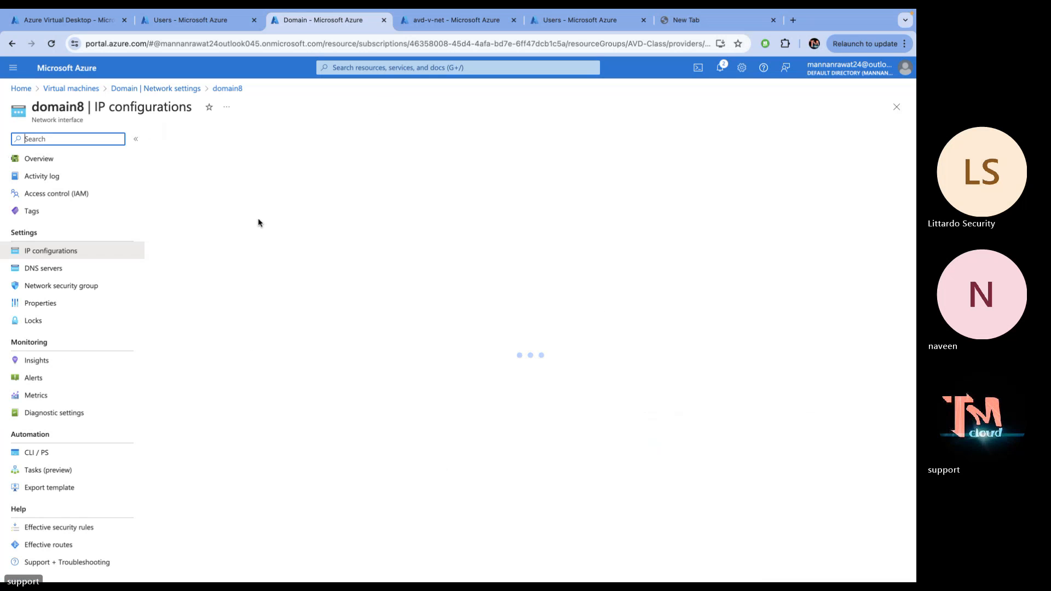
Save domain8's custom DNS servers 192.168.1.4 and 8.8.8.8
{"action": "left_click", "coordinate": [55, 273]}
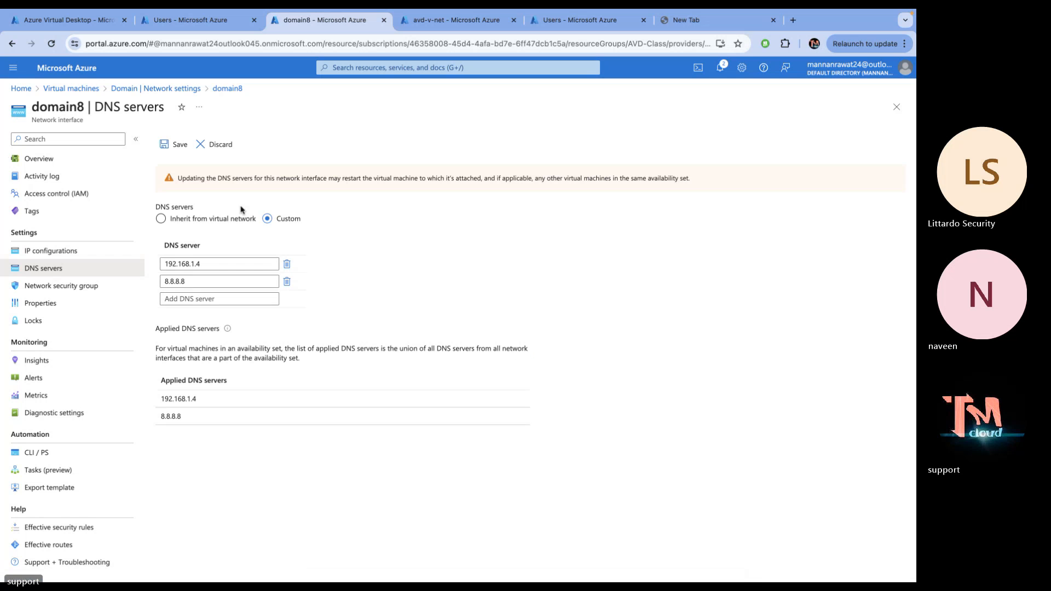
{"action": "left_click", "coordinate": [168, 263]}
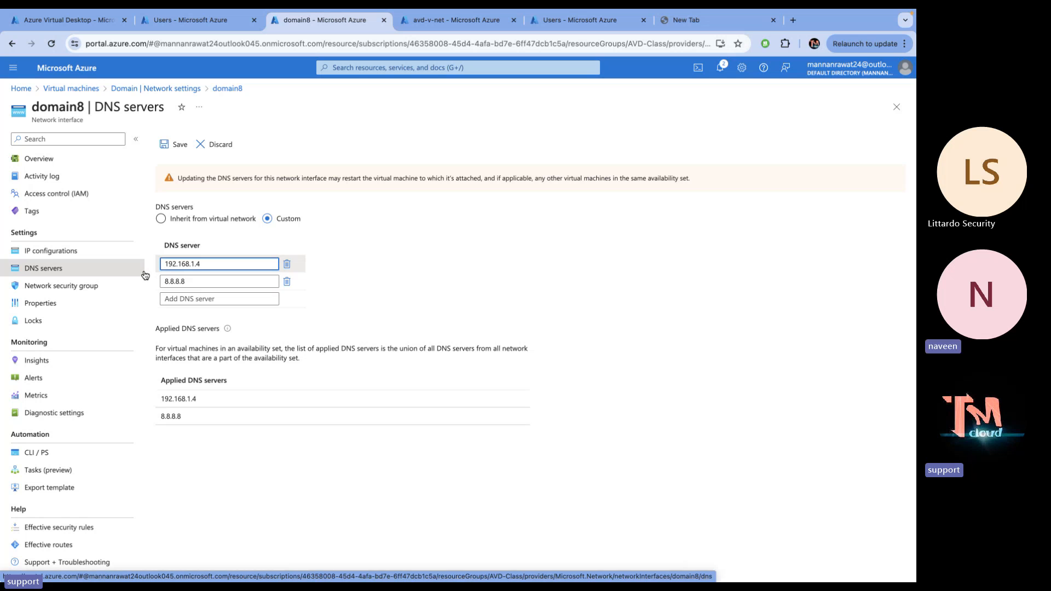
{"action": "left_click", "coordinate": [167, 279]}
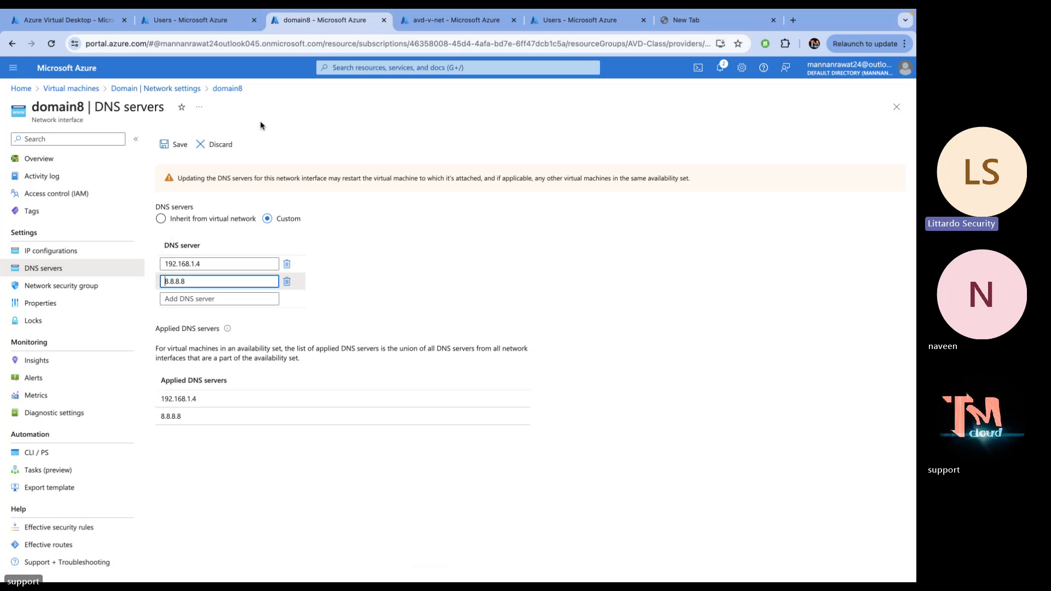
{"action": "left_click", "coordinate": [183, 142]}
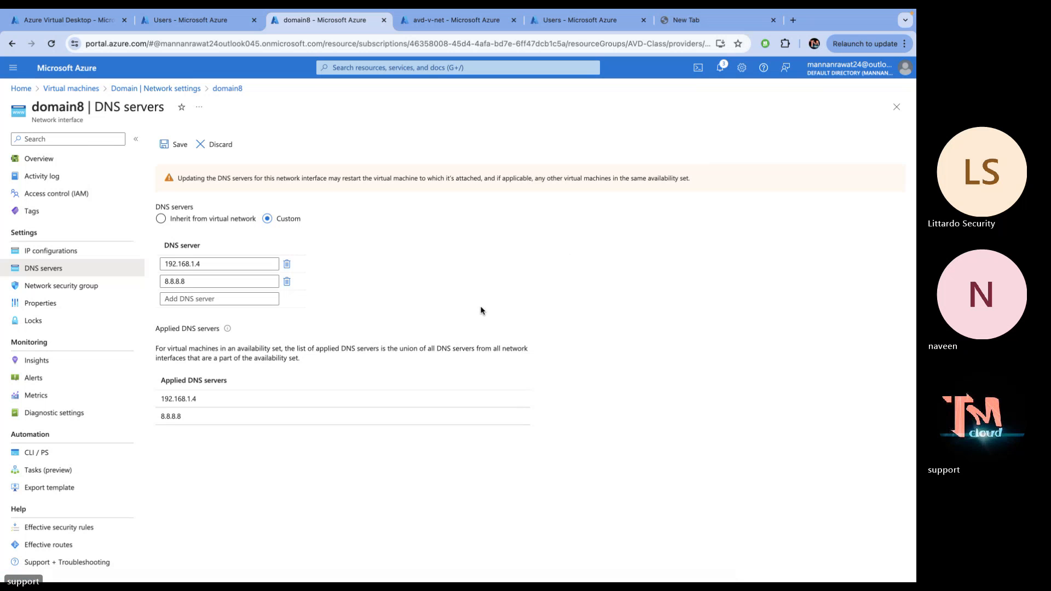
Switch desktop spaces back to the Chrome window with the Azure portal tabs
{"action": "key", "text": "ctrl+Left"}
{"action": "key", "text": "ctrl+Right"}
{"action": "key", "text": "ctrl+Right"}
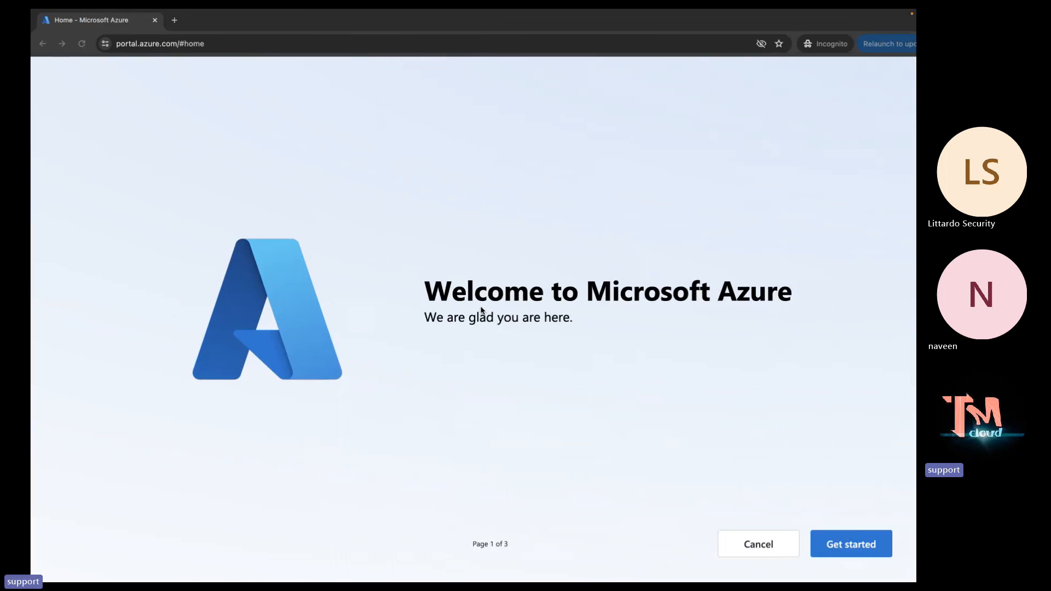
{"action": "key", "text": "ctrl+Right"}
{"action": "key", "text": "ctrl+Right"}
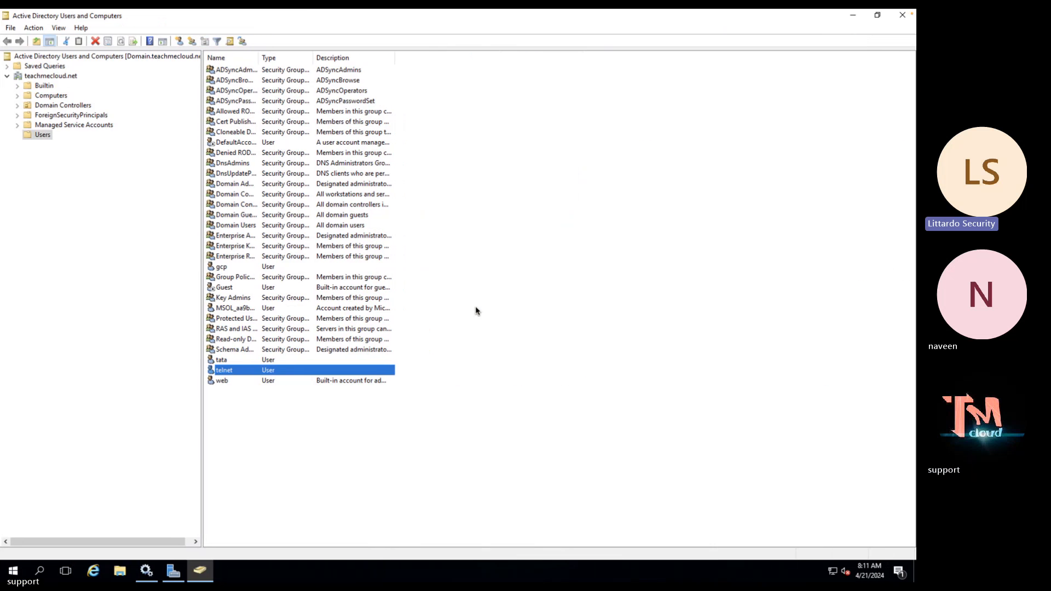
{"action": "key", "text": "ctrl+Left"}
{"action": "key", "text": "ctrl+Left"}
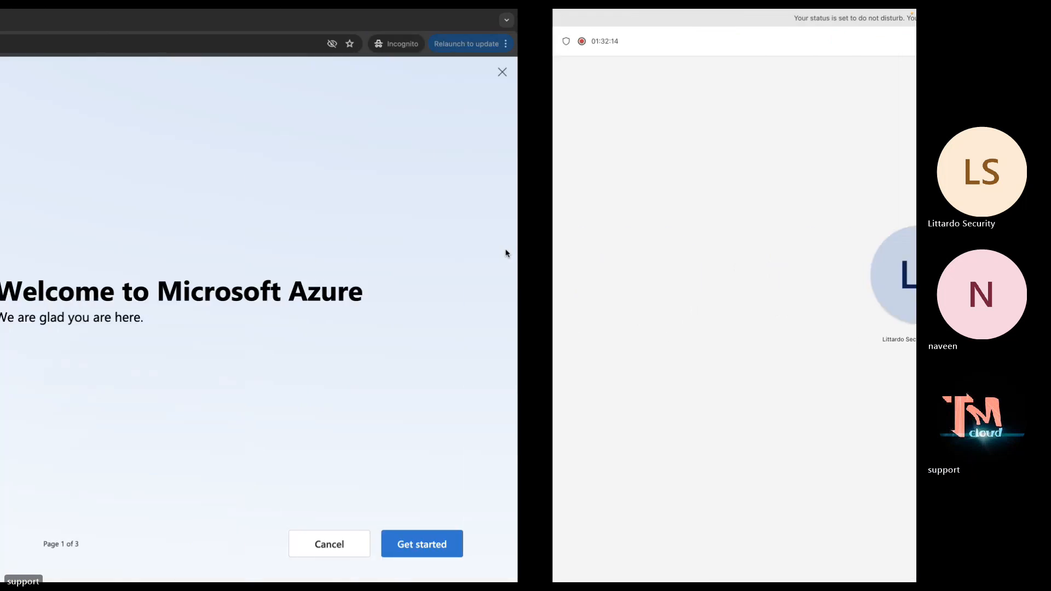
{"action": "mouse_move", "coordinate": [187, 11]}
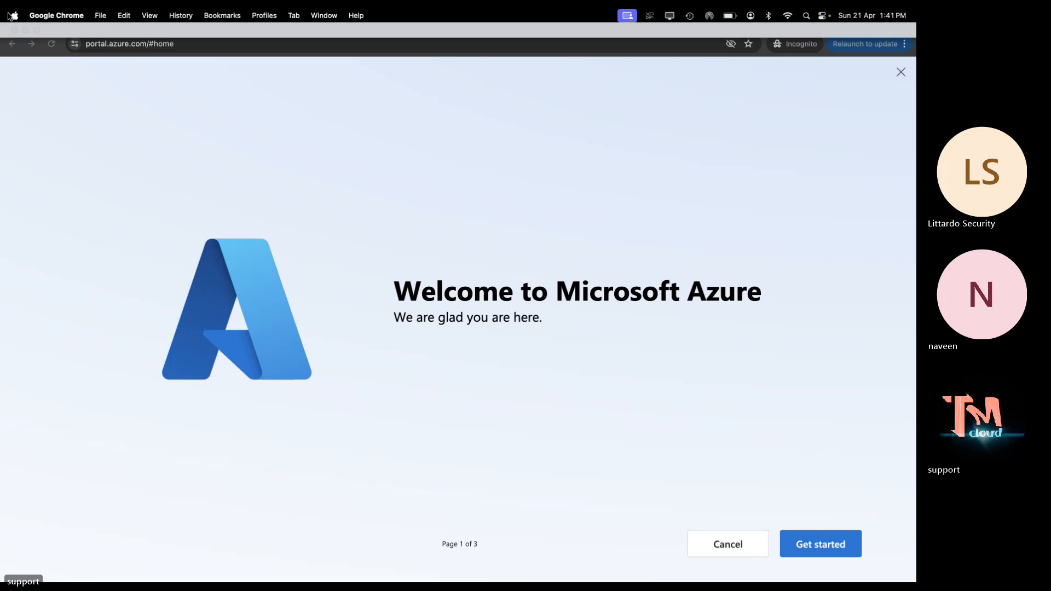
{"action": "key", "text": "ctrl+Left"}
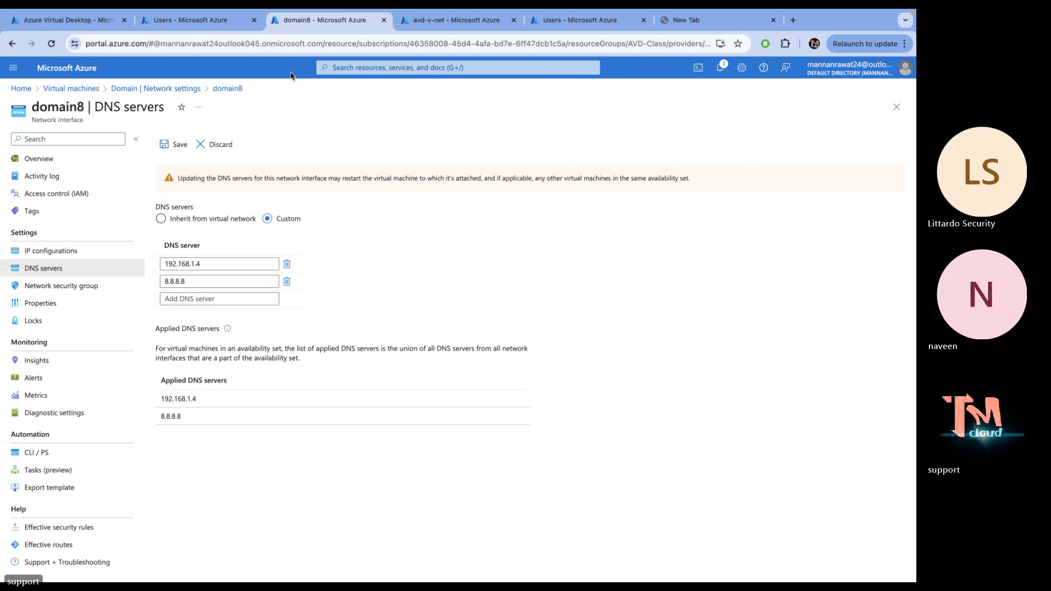
Check the Users page and the domain8 interface, then return to the Virtual machines list
{"action": "left_click", "coordinate": [214, 21]}
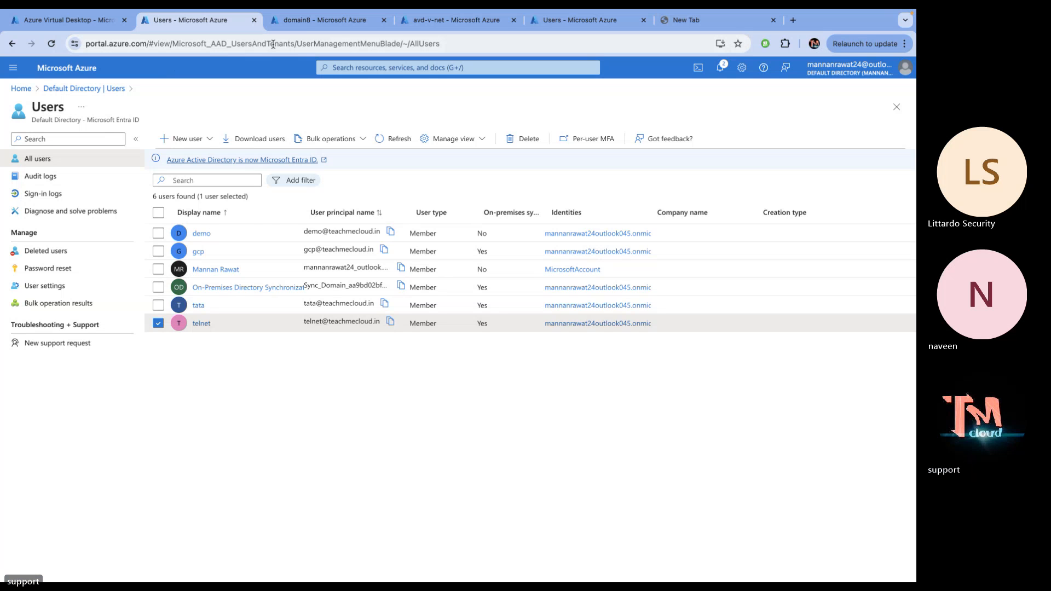
{"action": "left_click", "coordinate": [310, 22]}
{"action": "left_click", "coordinate": [74, 89]}
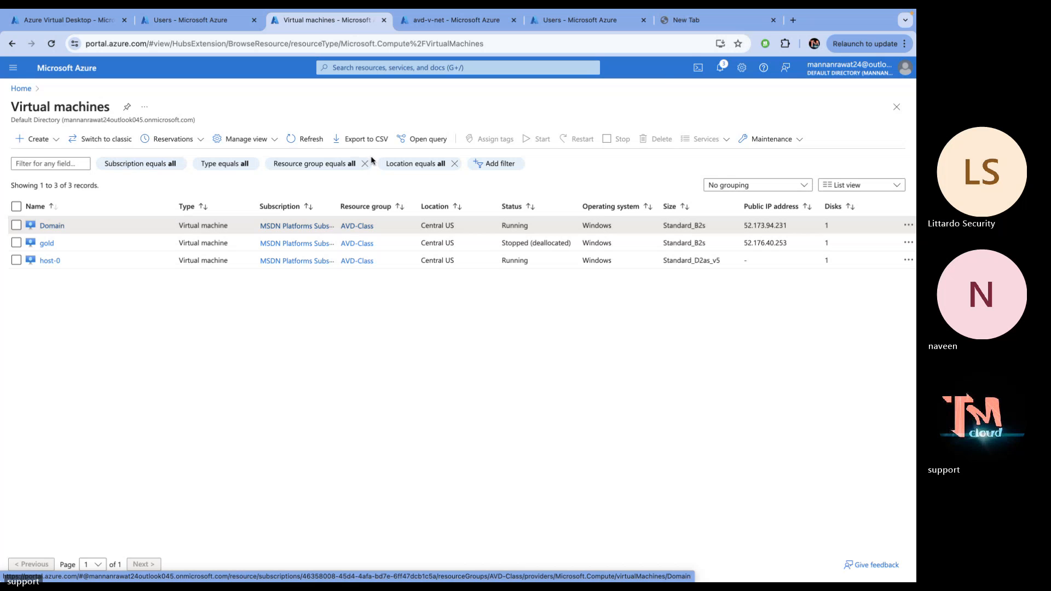
Load portal.azure.com in a new tab and search 'domain' to reach Domain Names
{"action": "left_click", "coordinate": [709, 21]}
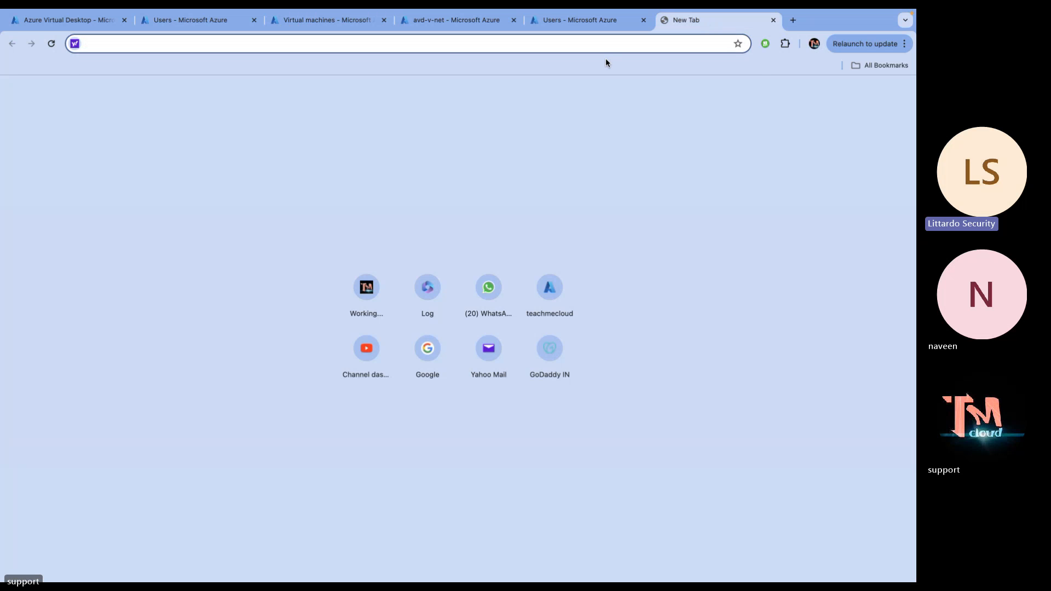
{"action": "type", "text": "po"}
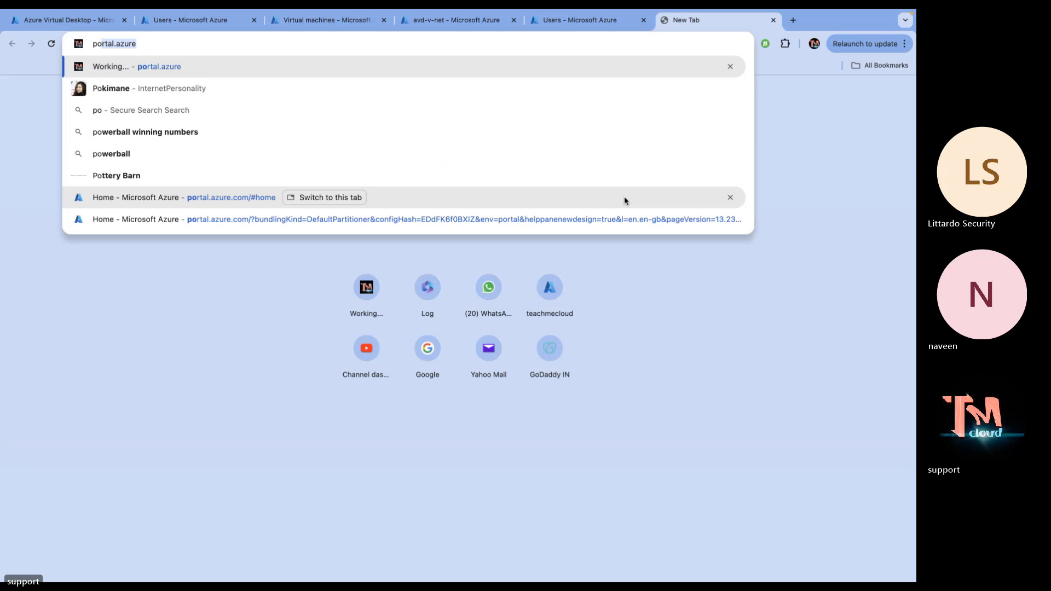
{"action": "key", "text": "Return"}
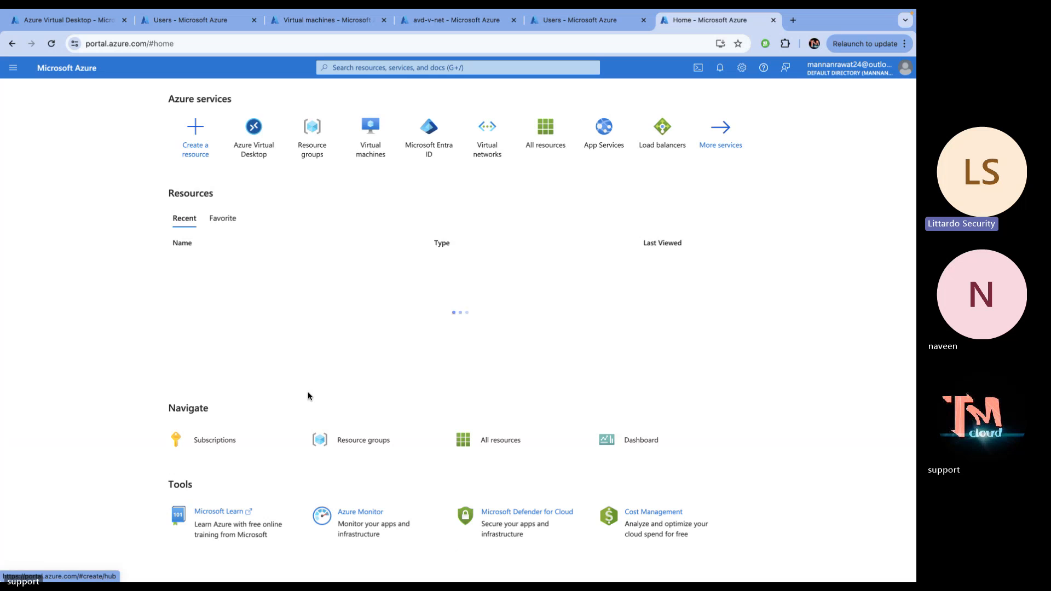
{"action": "left_click", "coordinate": [447, 67]}
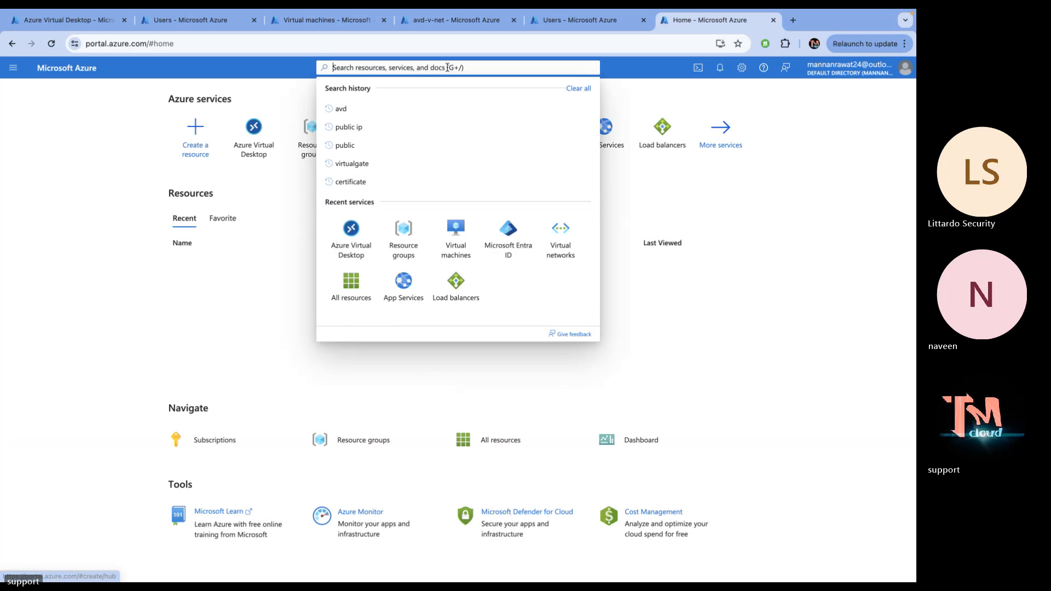
{"action": "type", "text": "doma"}
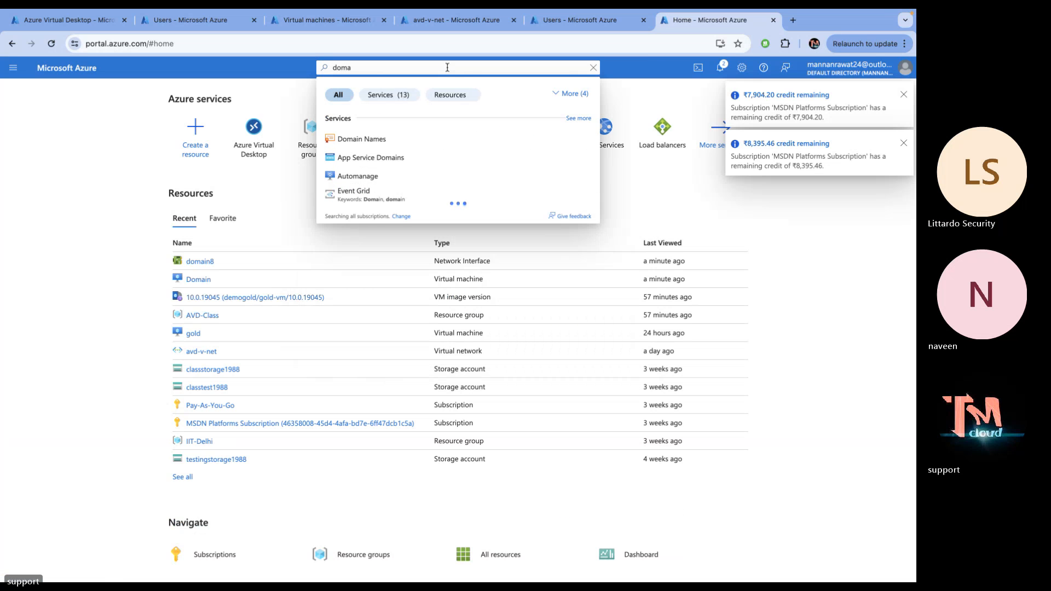
{"action": "left_click", "coordinate": [371, 145]}
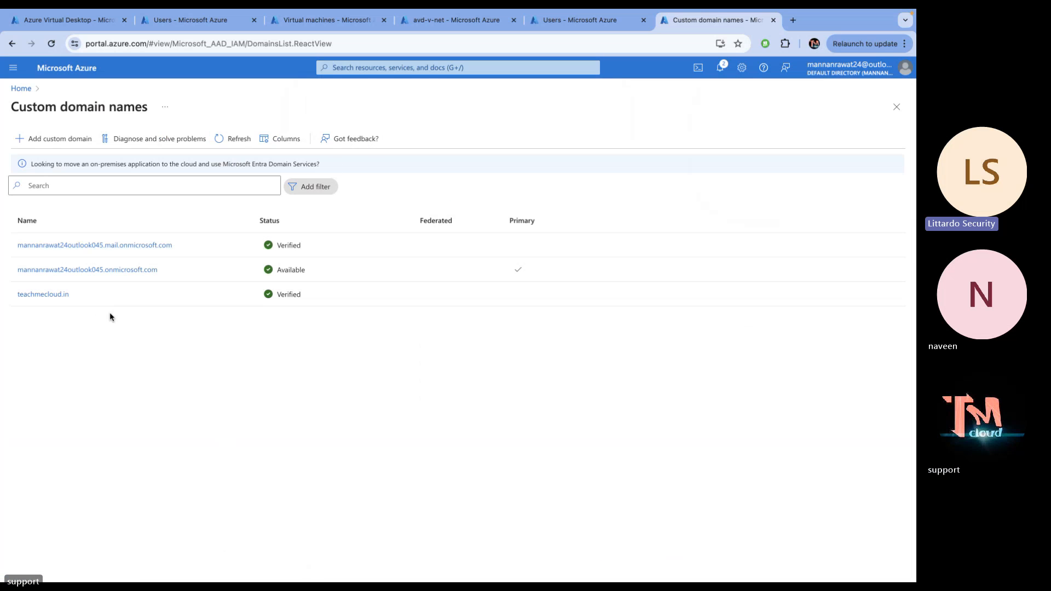
Inspect the teachmecloud.in domain details, then return to Azure Virtual Desktop Workspaces
{"action": "left_click", "coordinate": [52, 295]}
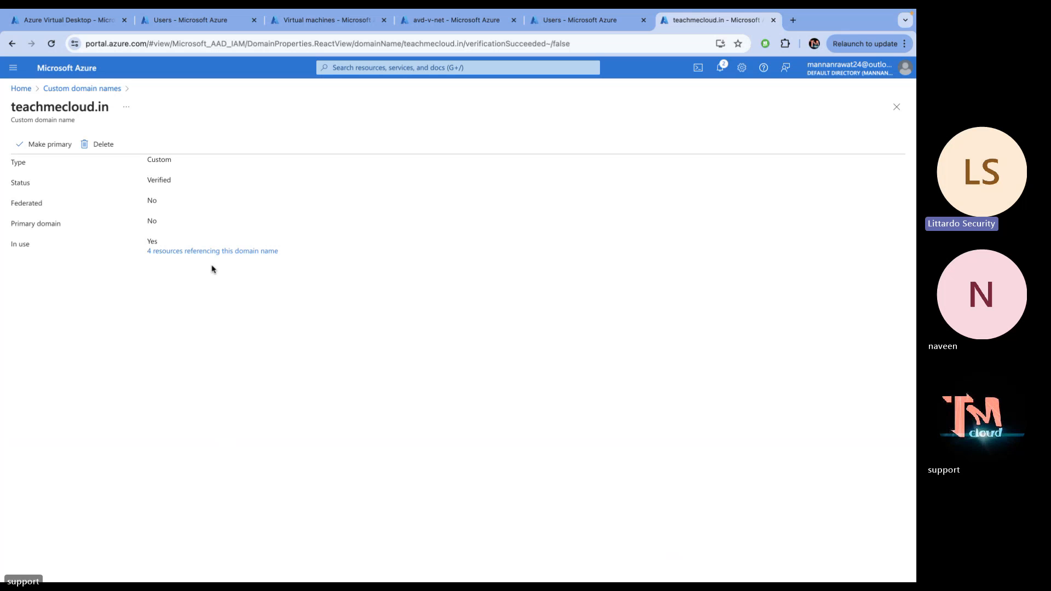
{"action": "left_click", "coordinate": [85, 21]}
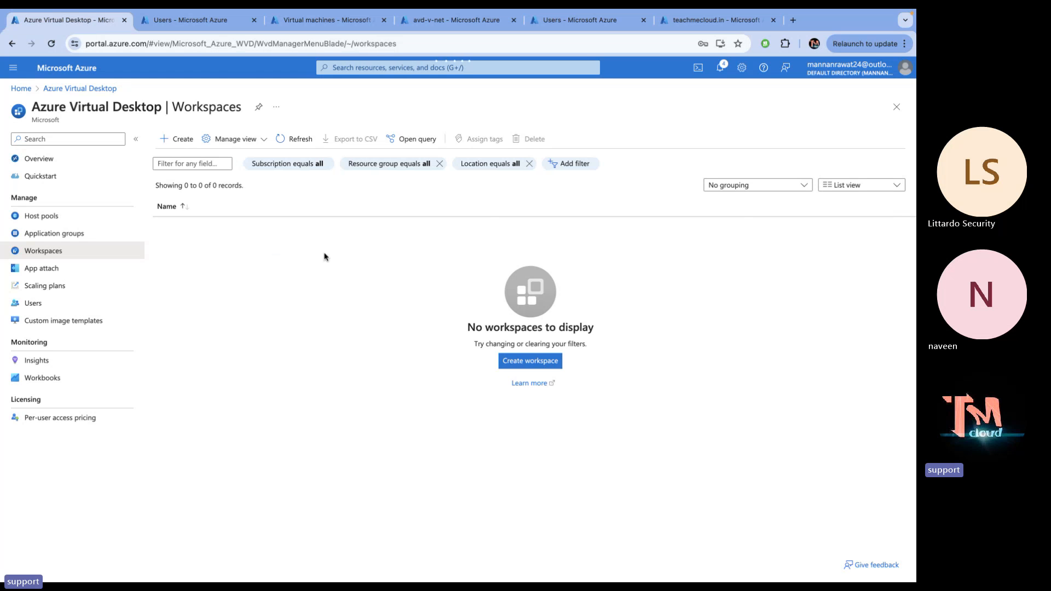
Start a new workspace named test in resource group AVD-Class
{"action": "left_click", "coordinate": [522, 361]}
{"action": "left_click", "coordinate": [228, 253]}
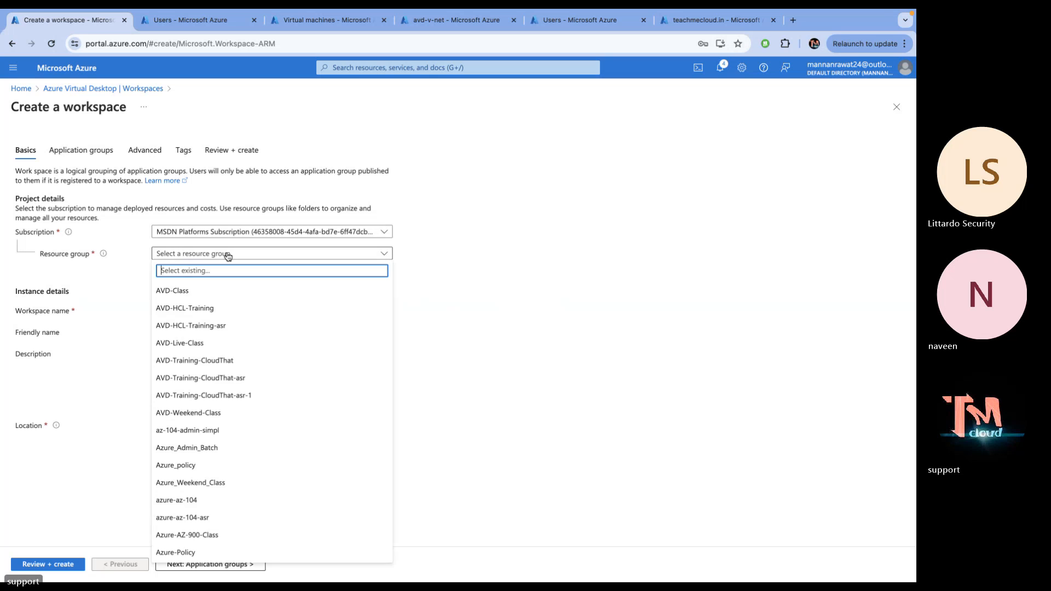
{"action": "left_click", "coordinate": [187, 291]}
{"action": "left_click", "coordinate": [178, 307]}
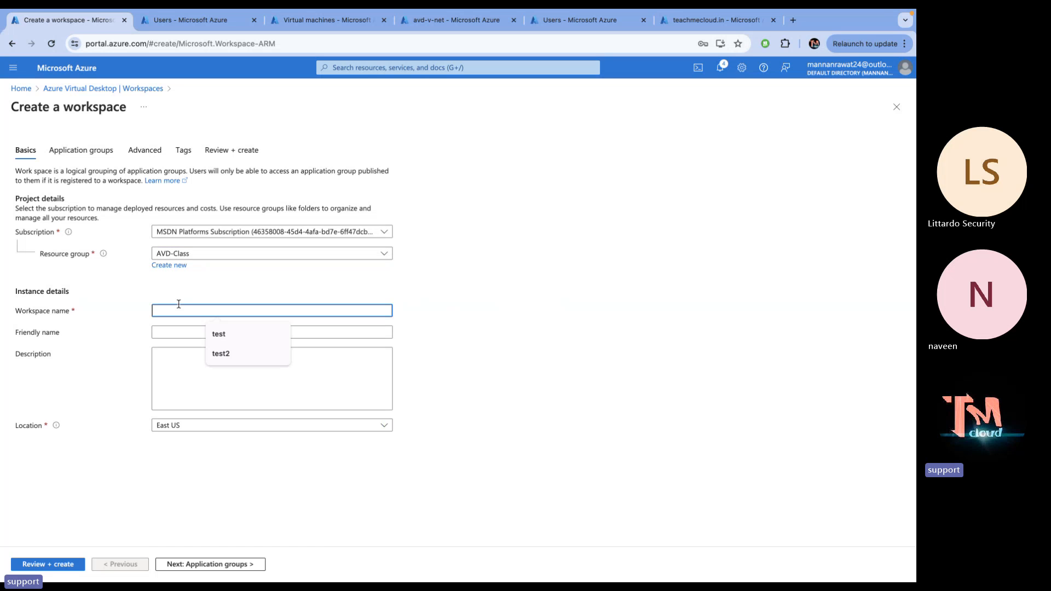
{"action": "type", "text": "test"}
{"action": "left_click", "coordinate": [639, 295]}
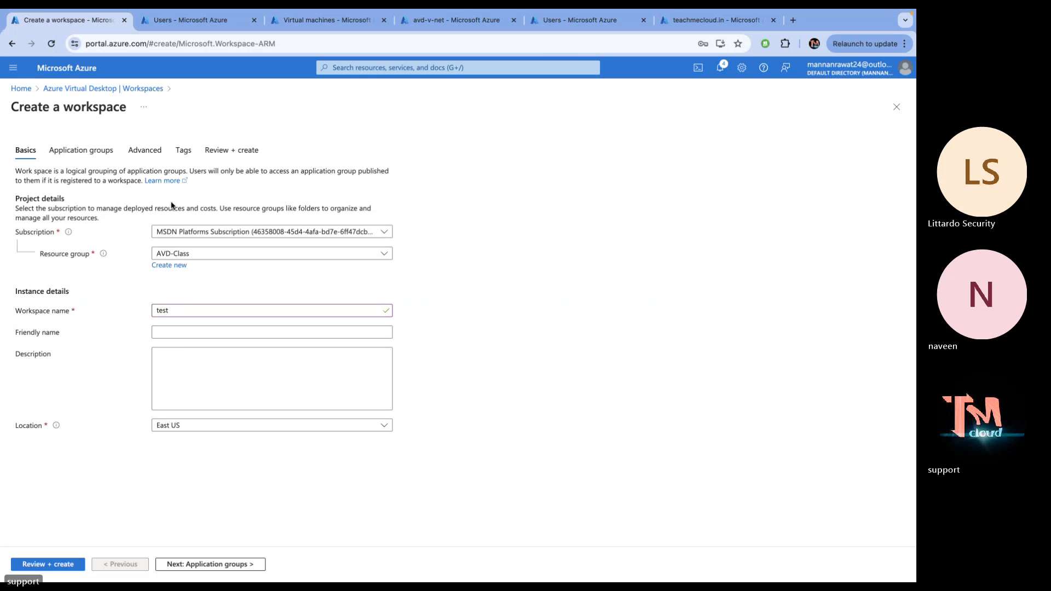
Discard the unsaved workspace draft and go to the host pools list
{"action": "left_click", "coordinate": [107, 93]}
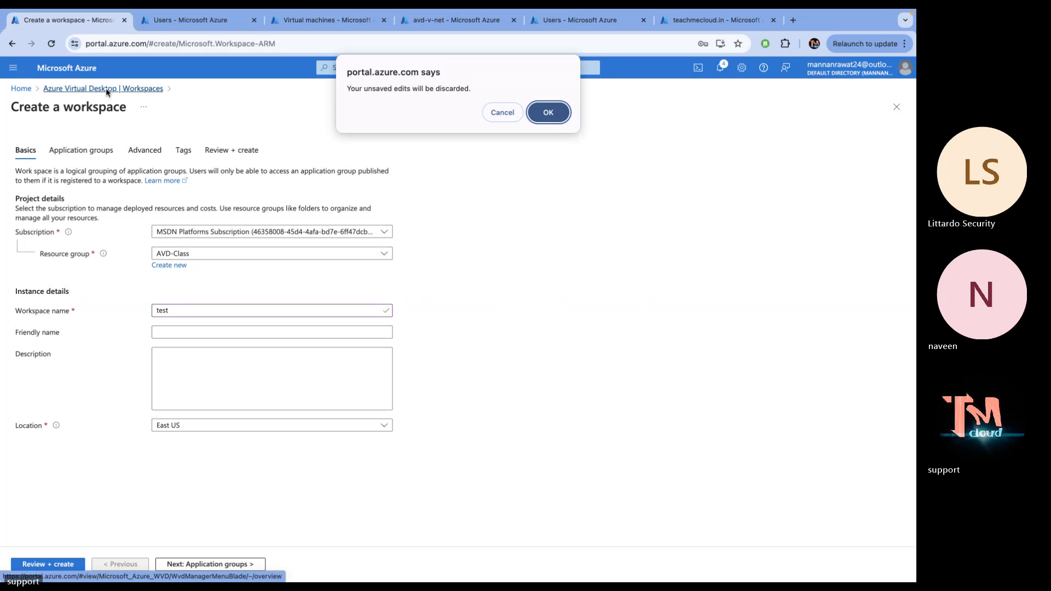
{"action": "left_click", "coordinate": [545, 112]}
{"action": "left_click", "coordinate": [38, 215]}
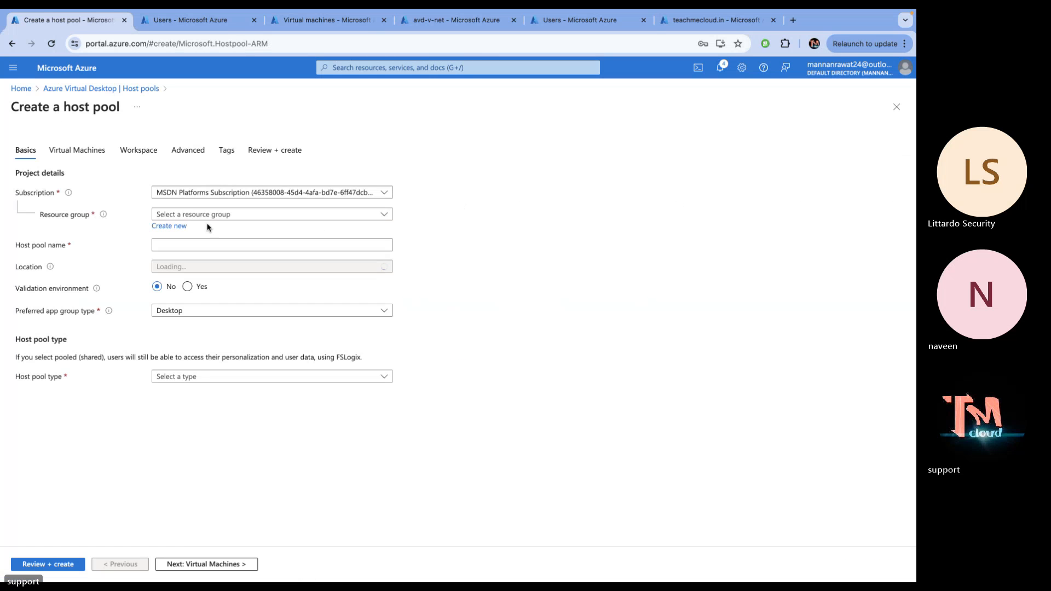
Set the host pool basics: resource group AVD-Class, name demo-vm, Pooled, max session limit 3
{"action": "left_click", "coordinate": [192, 214]}
{"action": "left_click", "coordinate": [172, 250]}
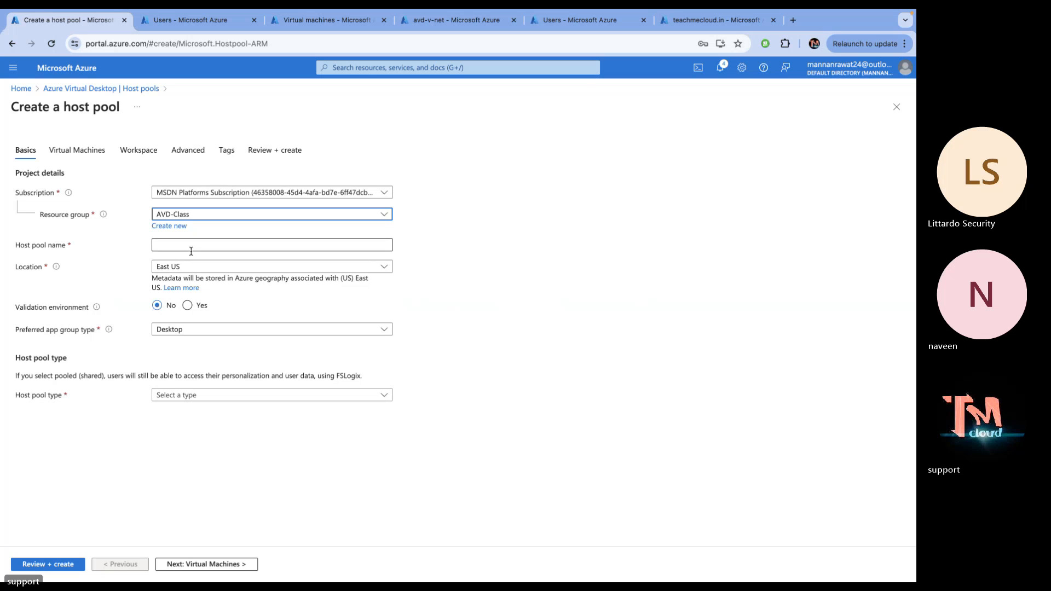
{"action": "left_click", "coordinate": [190, 246]}
{"action": "type", "text": "demo-"}
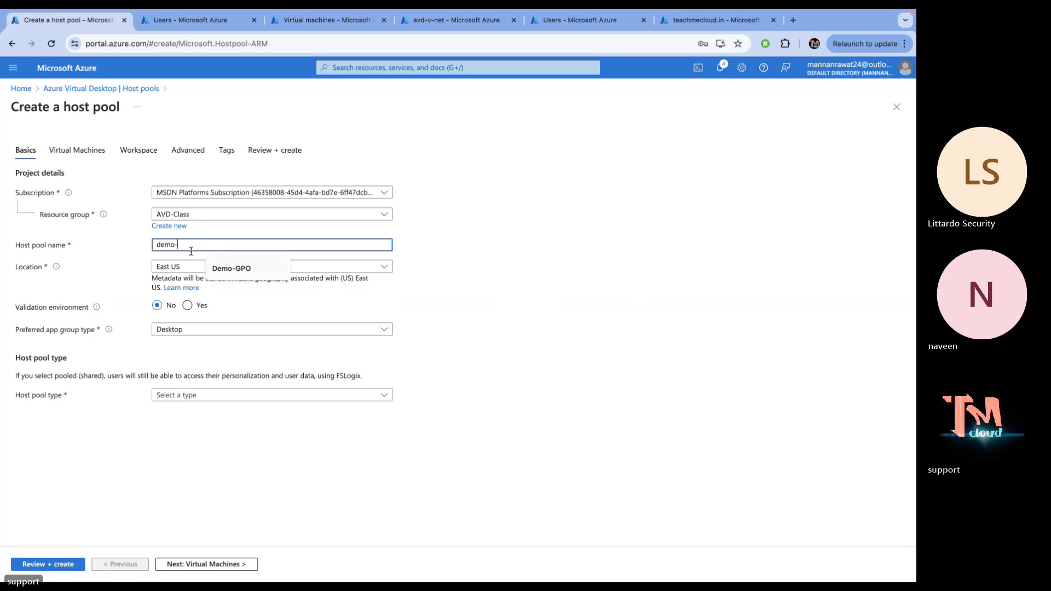
{"action": "type", "text": "vm"}
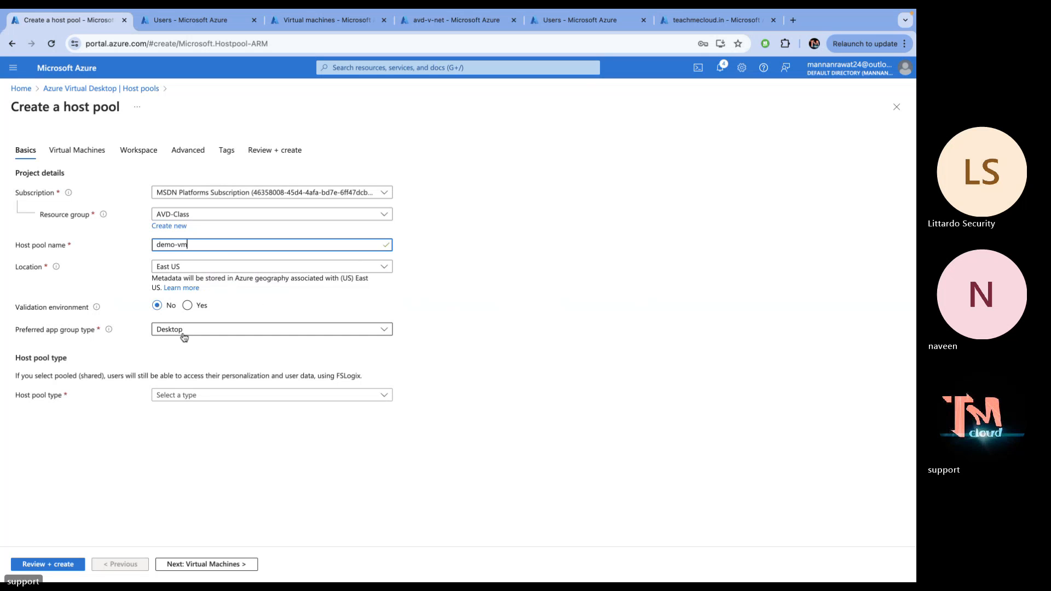
{"action": "left_click", "coordinate": [191, 396]}
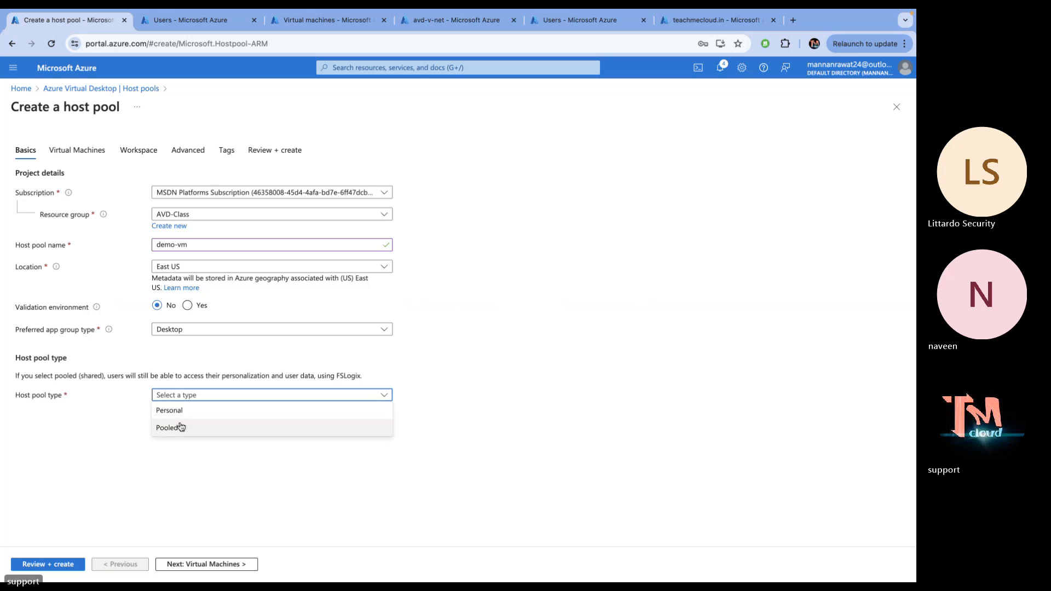
{"action": "left_click", "coordinate": [181, 427]}
{"action": "left_click", "coordinate": [206, 438]}
{"action": "type", "text": "3"}
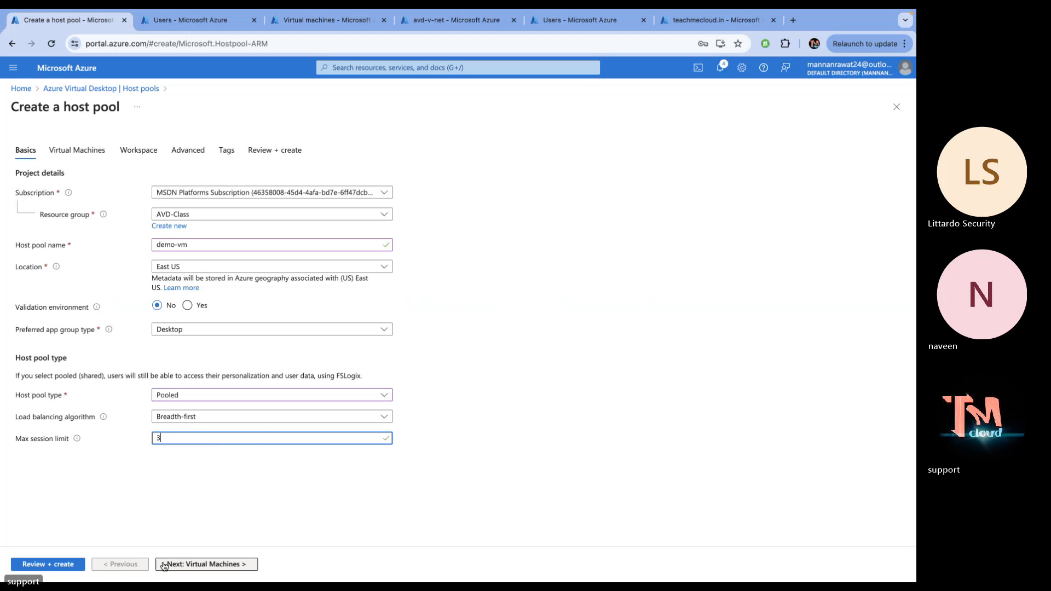
Add virtual machines to the host pool and place them in Central US
{"action": "left_click", "coordinate": [193, 569]}
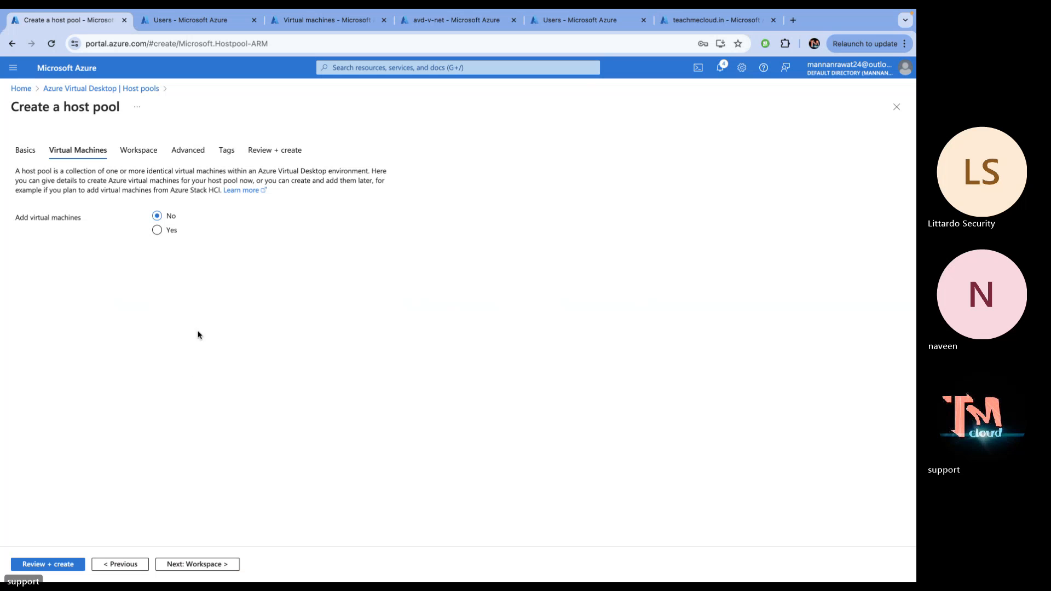
{"action": "left_click", "coordinate": [157, 230]}
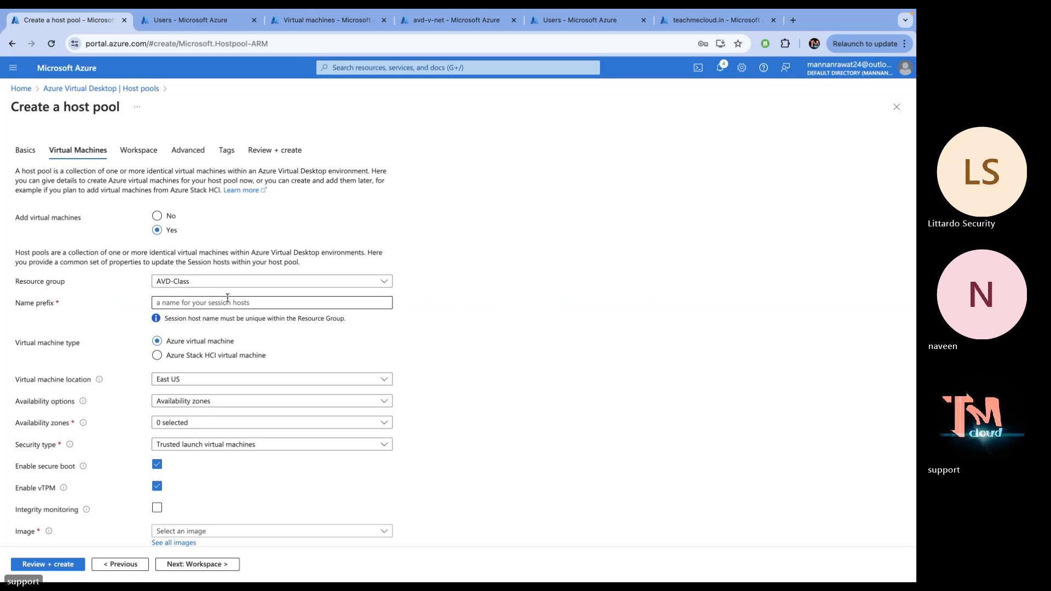
{"action": "left_click", "coordinate": [226, 300]}
{"action": "type", "text": "w"}
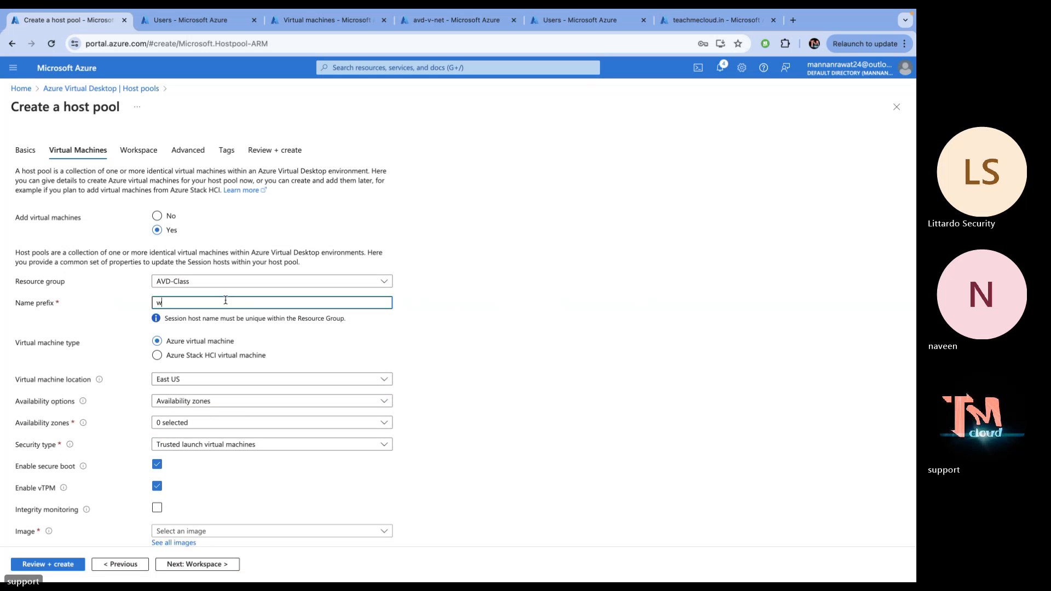
{"action": "key", "text": "BackSpace"}
{"action": "type", "text": "demo"}
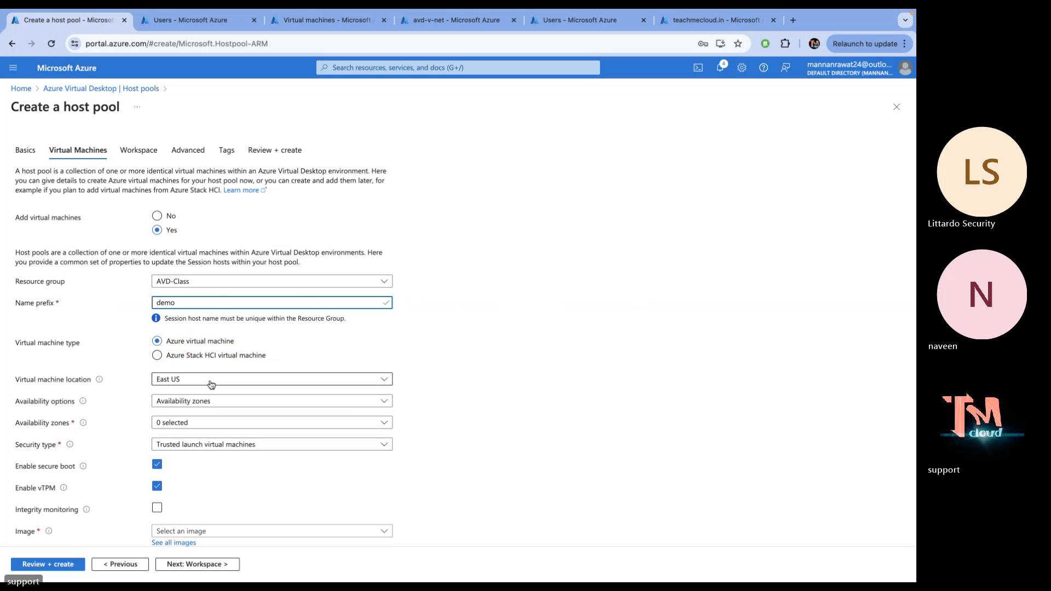
{"action": "left_click", "coordinate": [197, 386]}
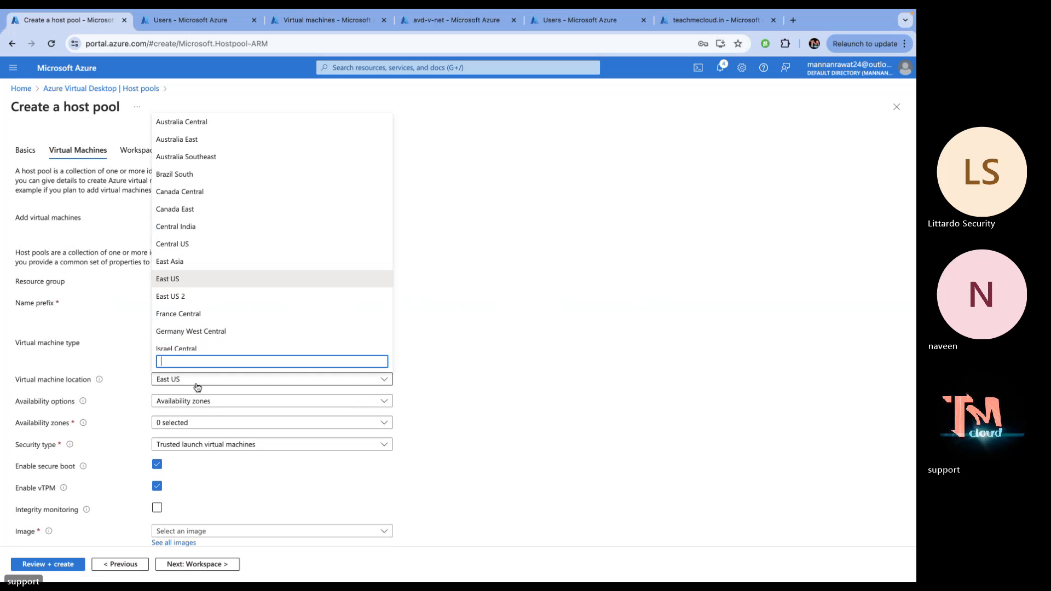
{"action": "left_click", "coordinate": [181, 245]}
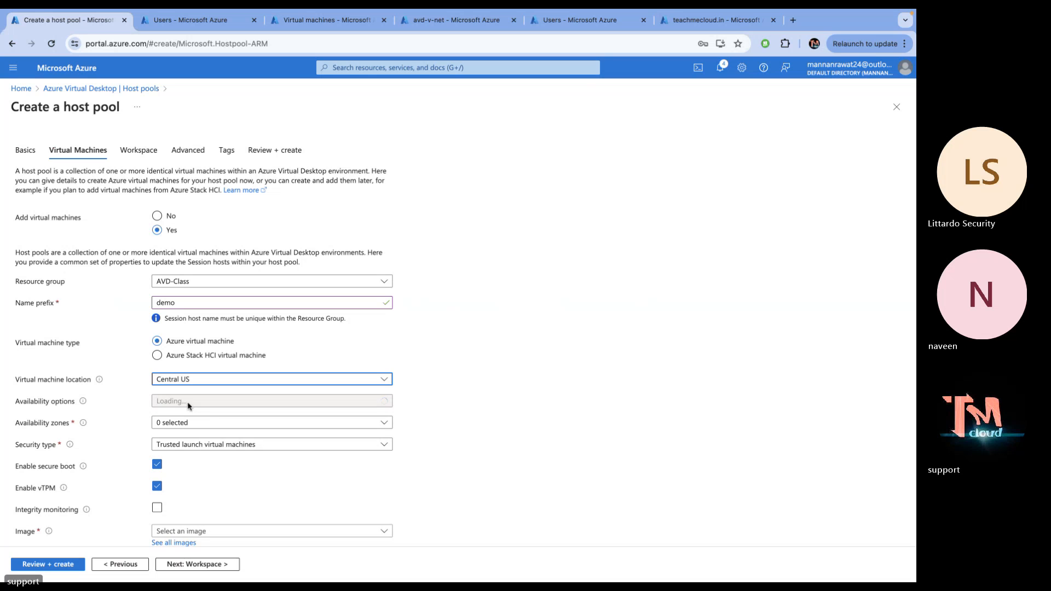
Set availability to No infrastructure redundancy required and the VM name prefix to VM
{"action": "left_click", "coordinate": [212, 403]}
{"action": "left_click", "coordinate": [181, 417]}
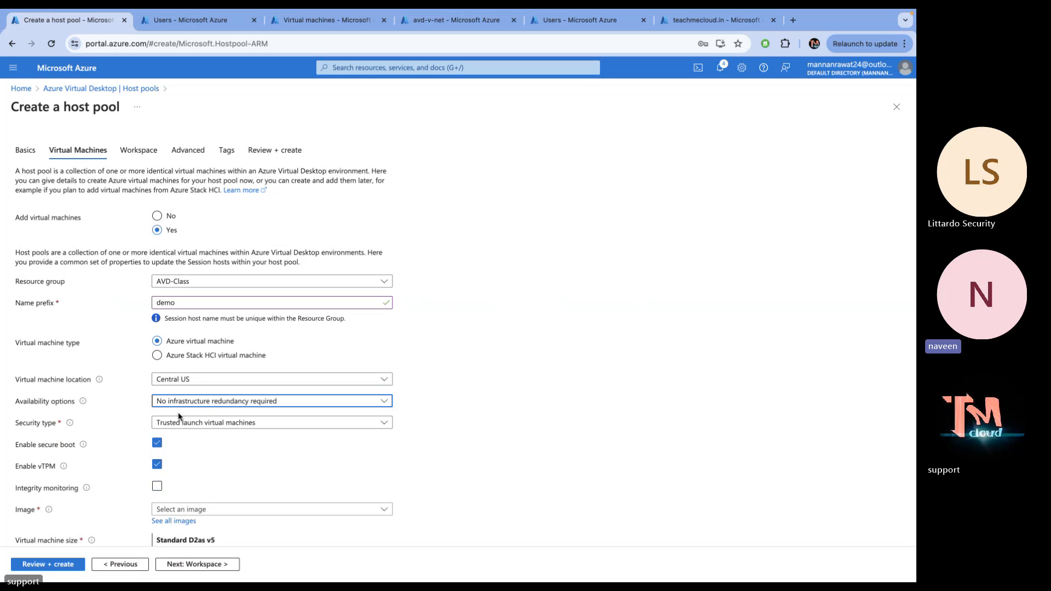
{"action": "left_click", "coordinate": [221, 404]}
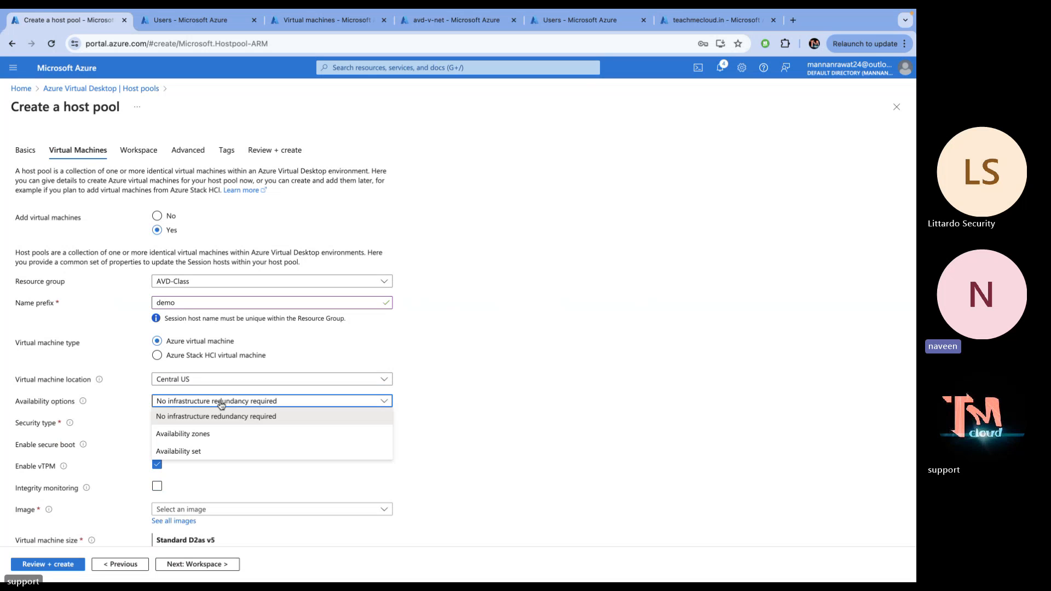
{"action": "left_click", "coordinate": [193, 419]}
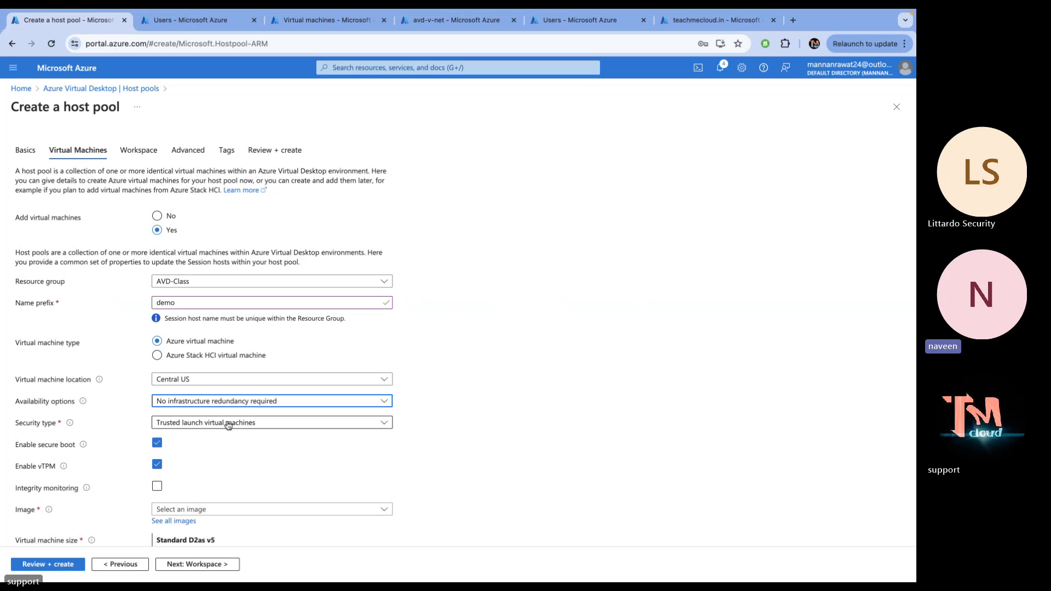
{"action": "left_click", "coordinate": [190, 306]}
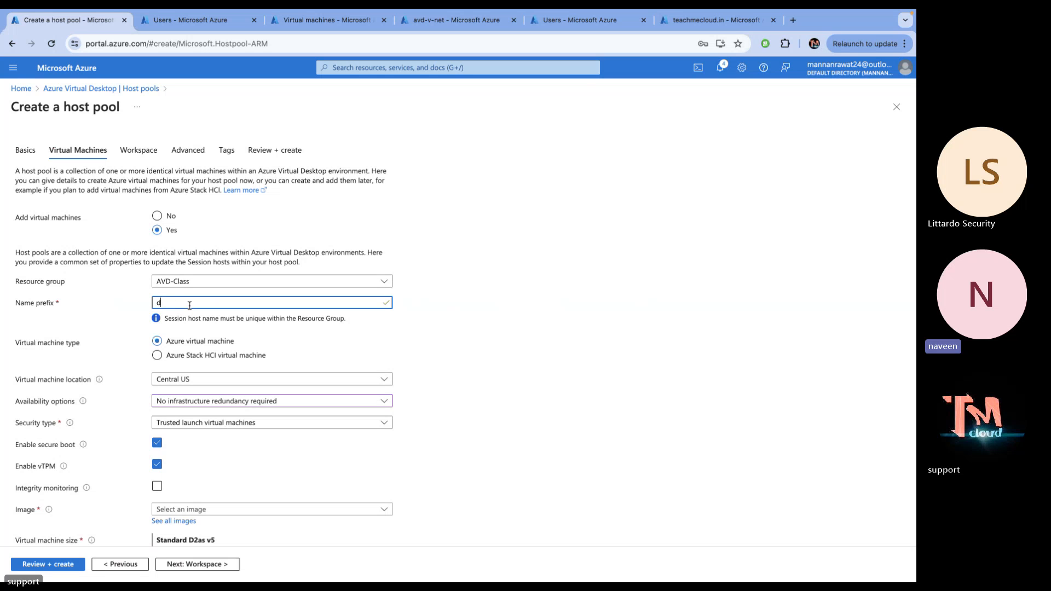
{"action": "key", "text": "BackSpace"}
{"action": "type", "text": "VM"}
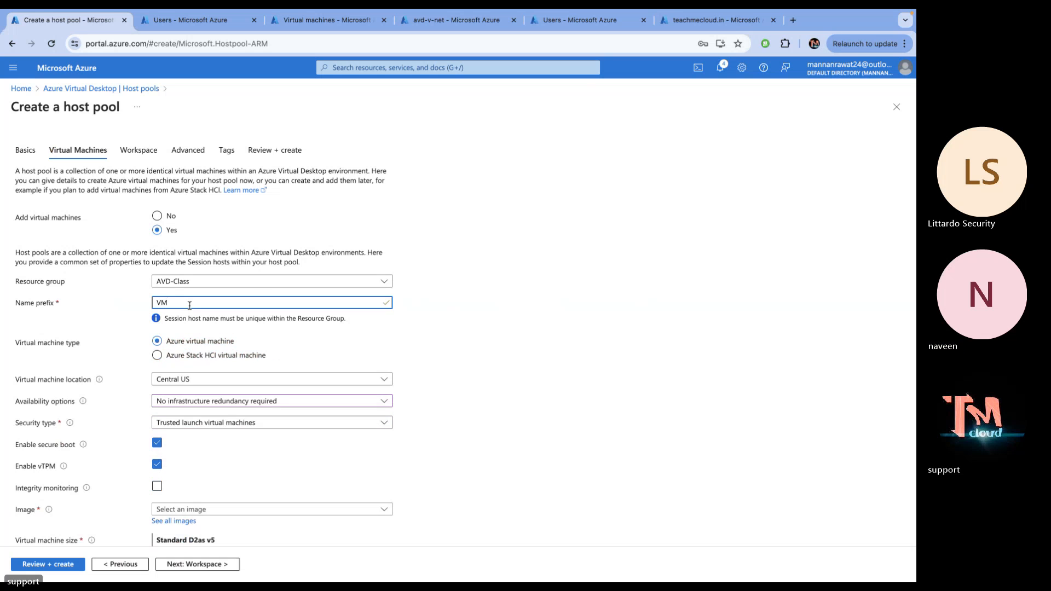
{"action": "left_click", "coordinate": [583, 275]}
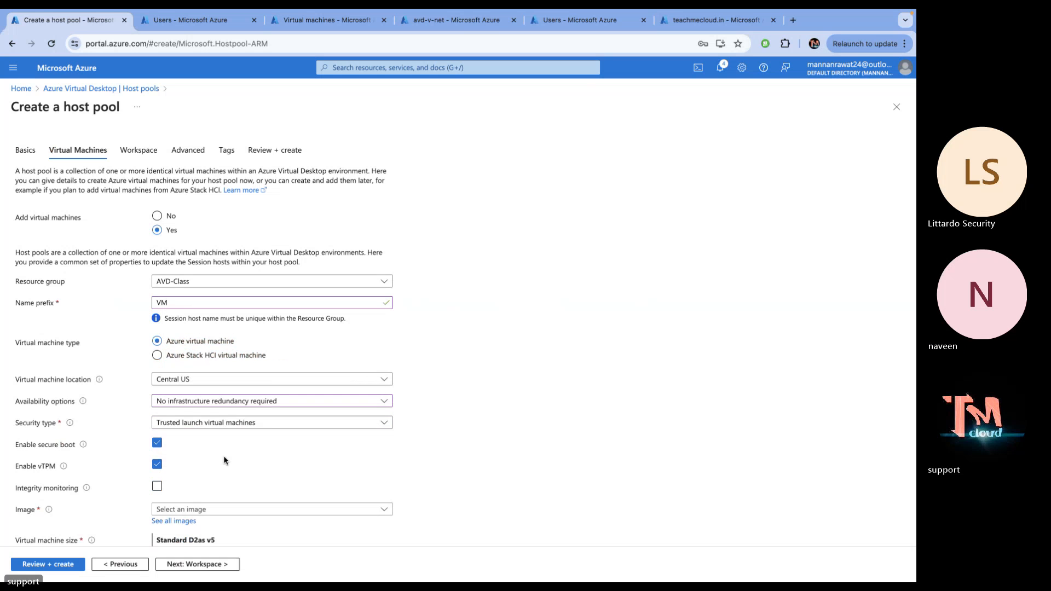
Set security type to Standard and choose the gold-vm shared image
{"action": "scroll", "coordinate": [218, 457], "scroll_direction": "down", "scroll_amount": 2}
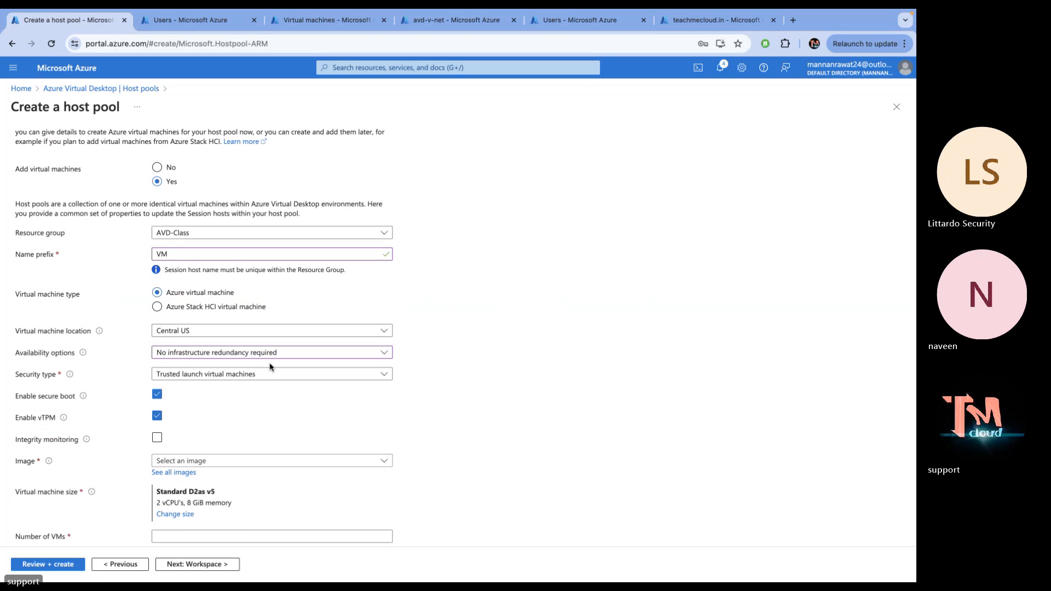
{"action": "left_click", "coordinate": [264, 376]}
{"action": "left_click", "coordinate": [184, 388]}
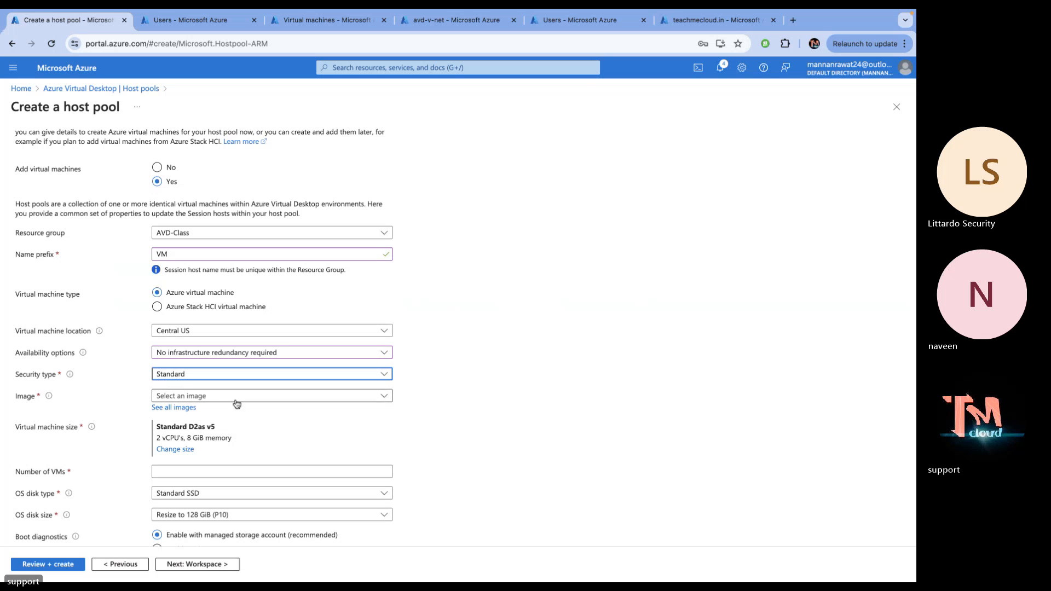
{"action": "left_click", "coordinate": [174, 407]}
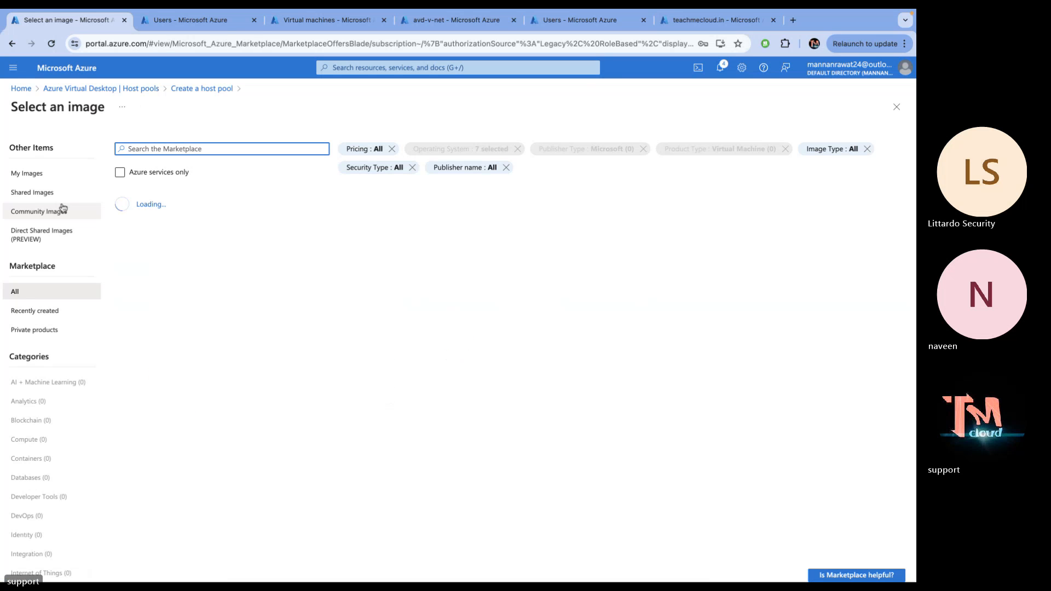
{"action": "left_click", "coordinate": [42, 200]}
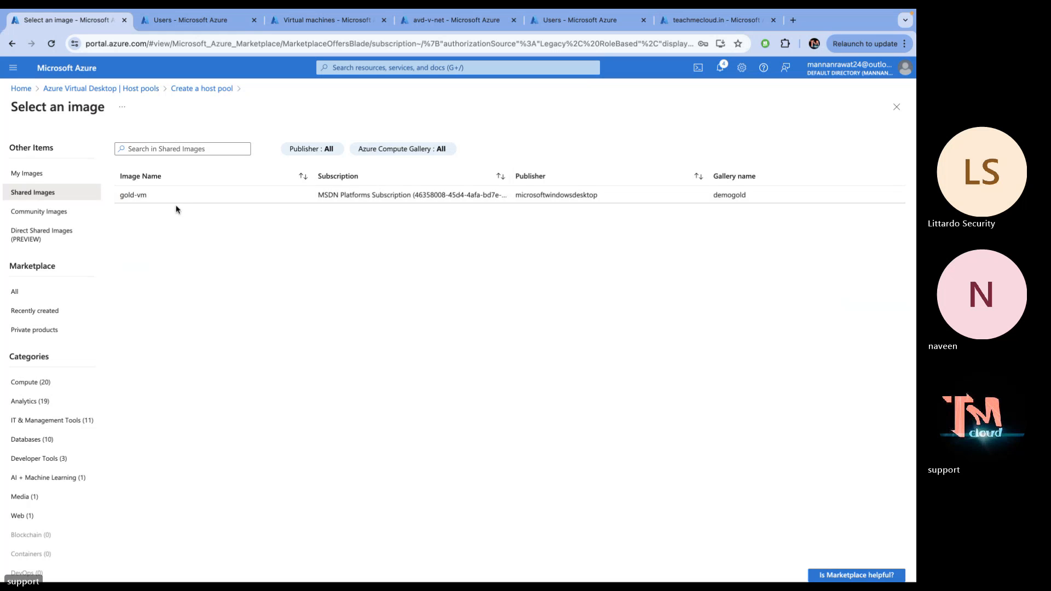
{"action": "left_click", "coordinate": [171, 199]}
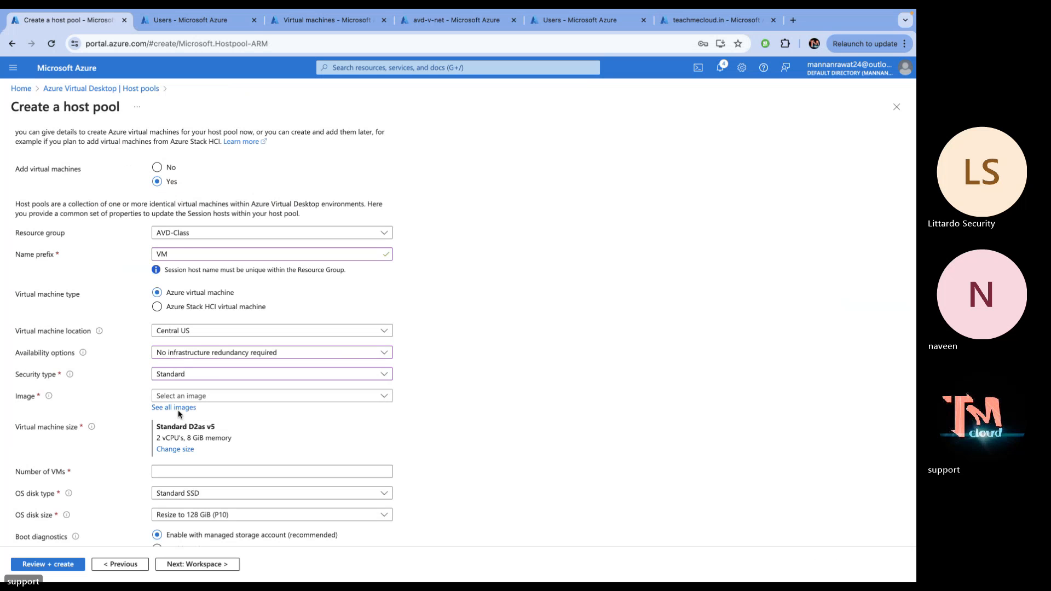
{"action": "scroll", "coordinate": [197, 382], "scroll_direction": "down", "scroll_amount": 1}
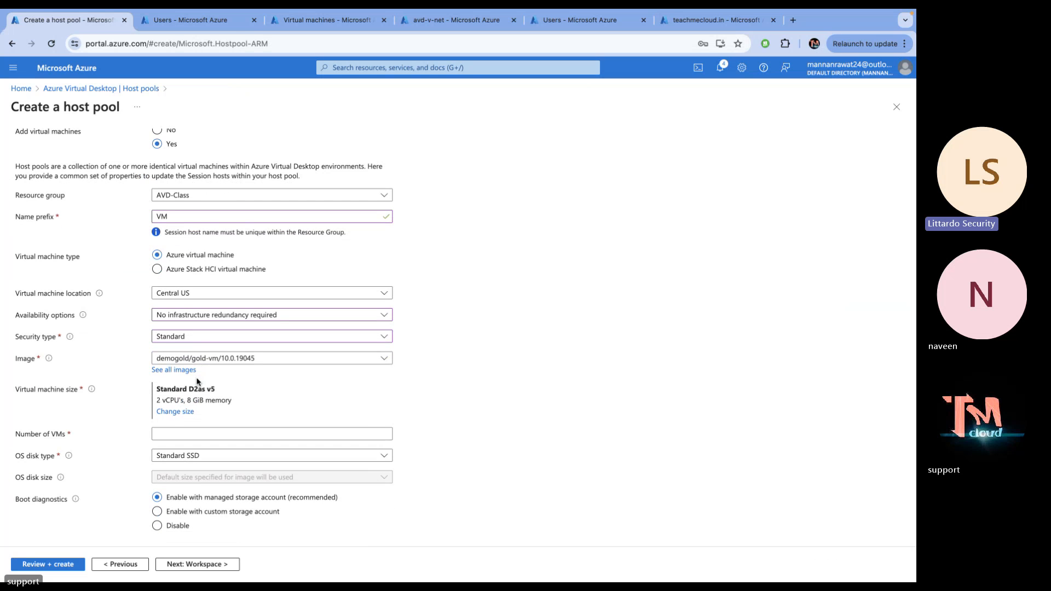
{"action": "scroll", "coordinate": [197, 381], "scroll_direction": "down", "scroll_amount": 1}
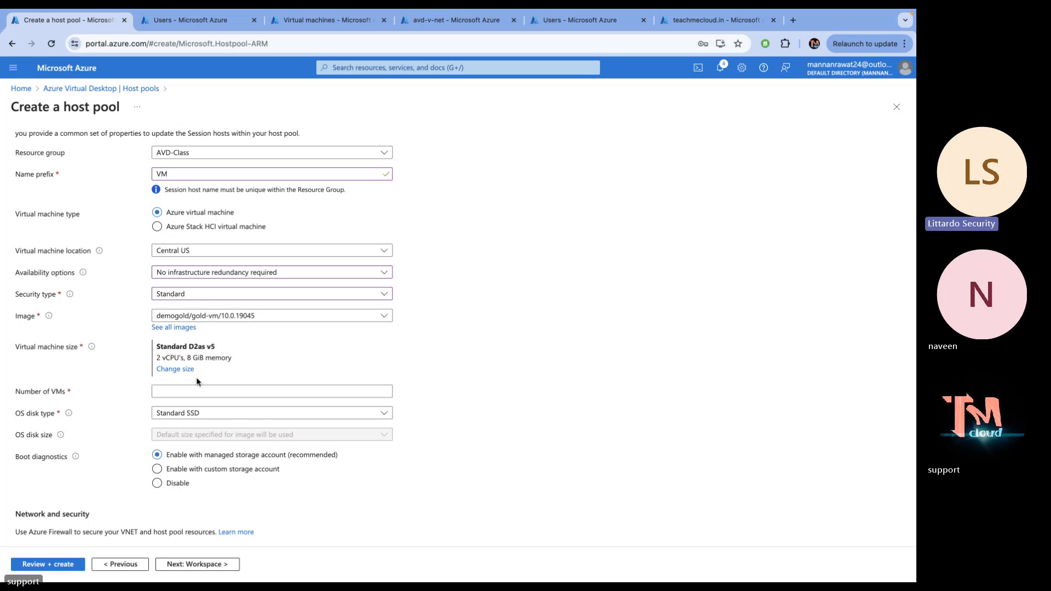
{"action": "scroll", "coordinate": [197, 381], "scroll_direction": "up", "scroll_amount": 1}
Set the number of VMs to 2 with a Premium SSD OS disk
{"action": "left_click", "coordinate": [171, 410]}
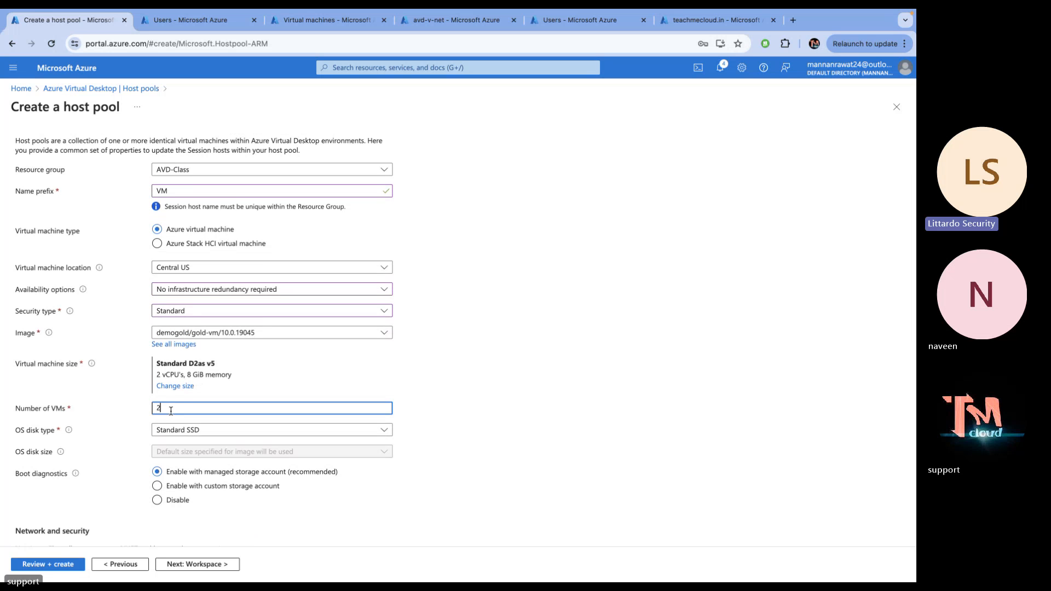
{"action": "left_click", "coordinate": [495, 384]}
{"action": "scroll", "coordinate": [186, 443], "scroll_direction": "down", "scroll_amount": 2}
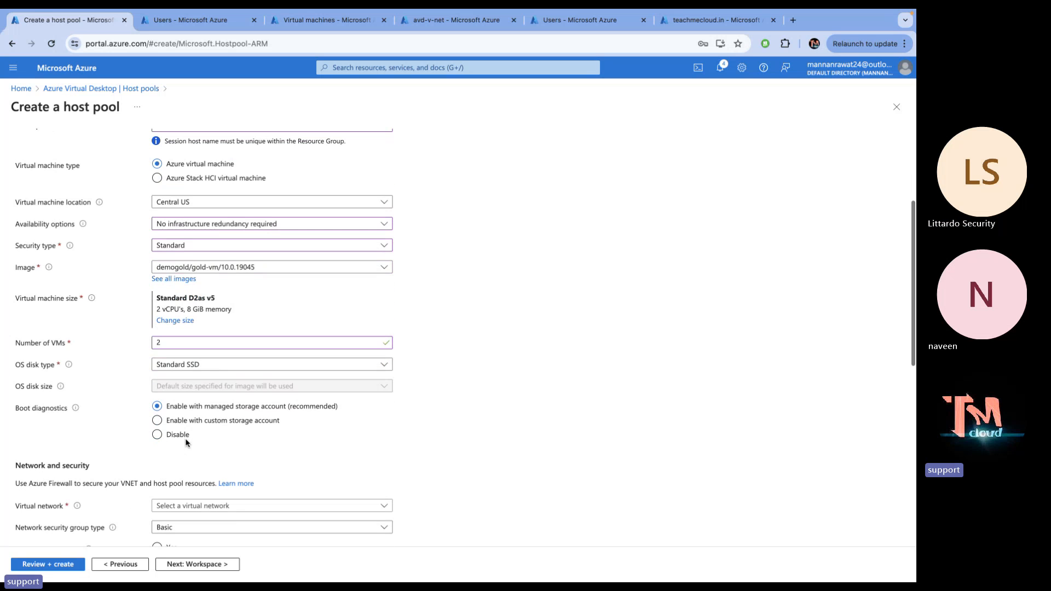
{"action": "left_click", "coordinate": [227, 364]}
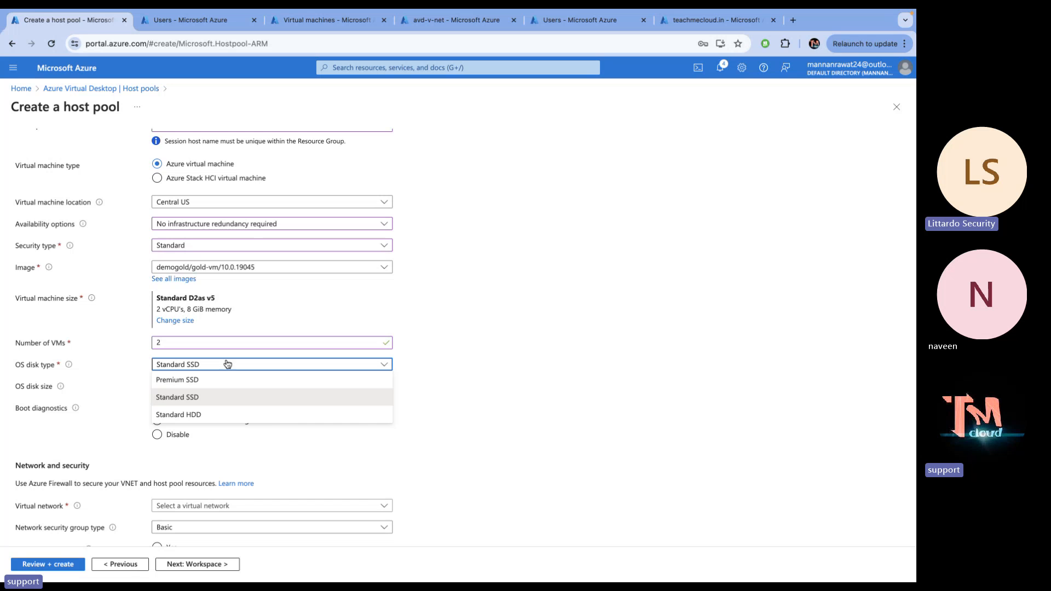
{"action": "left_click", "coordinate": [190, 384]}
{"action": "scroll", "coordinate": [191, 415], "scroll_direction": "down", "scroll_amount": 5}
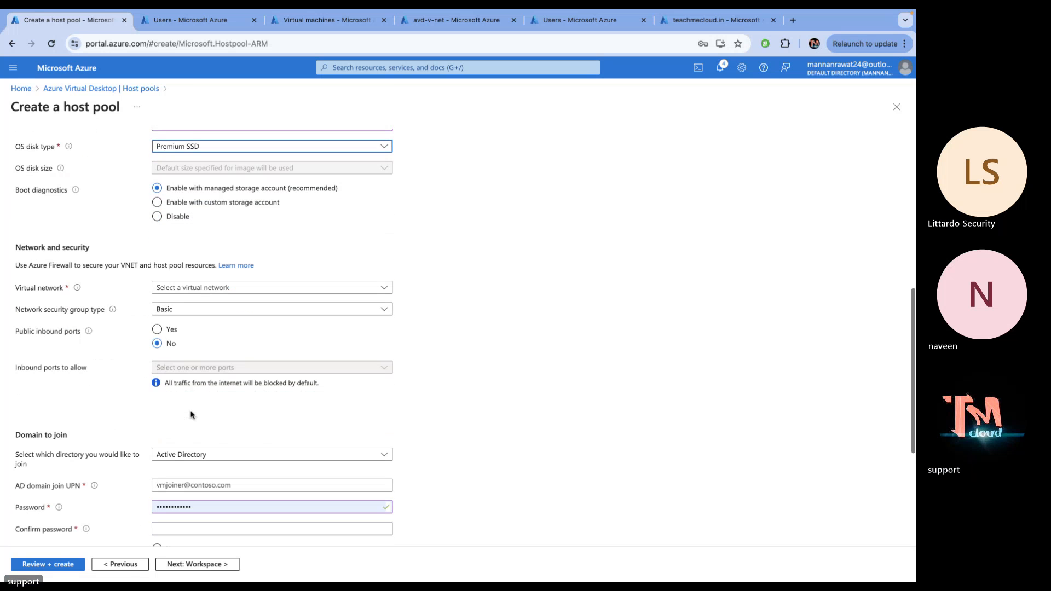
Put the VMs on avd-v-net with a Basic security group and no public inbound ports
{"action": "left_click", "coordinate": [246, 288]}
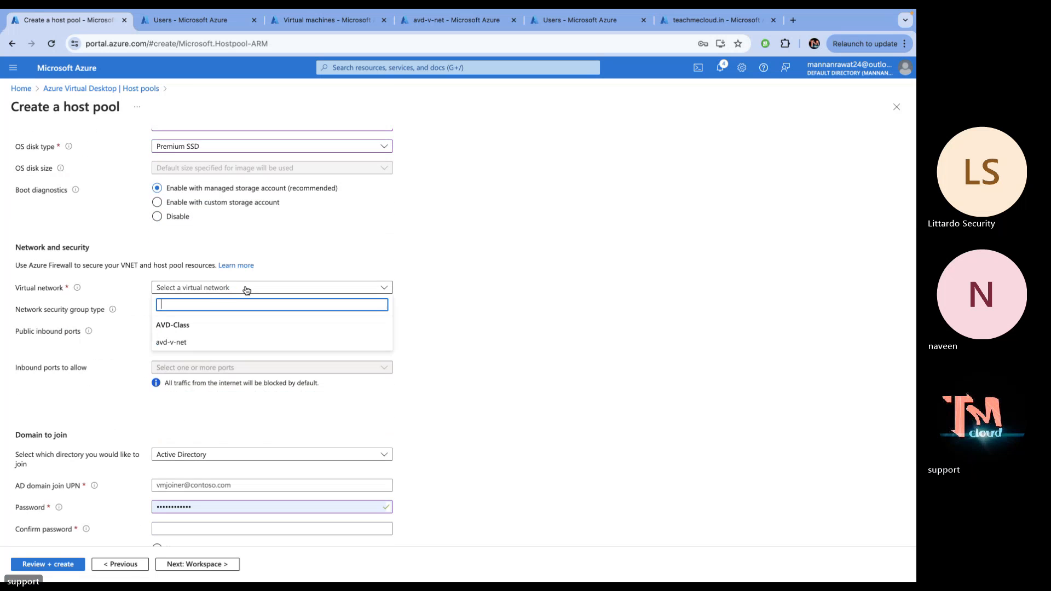
{"action": "left_click", "coordinate": [177, 343]}
{"action": "left_click", "coordinate": [202, 332]}
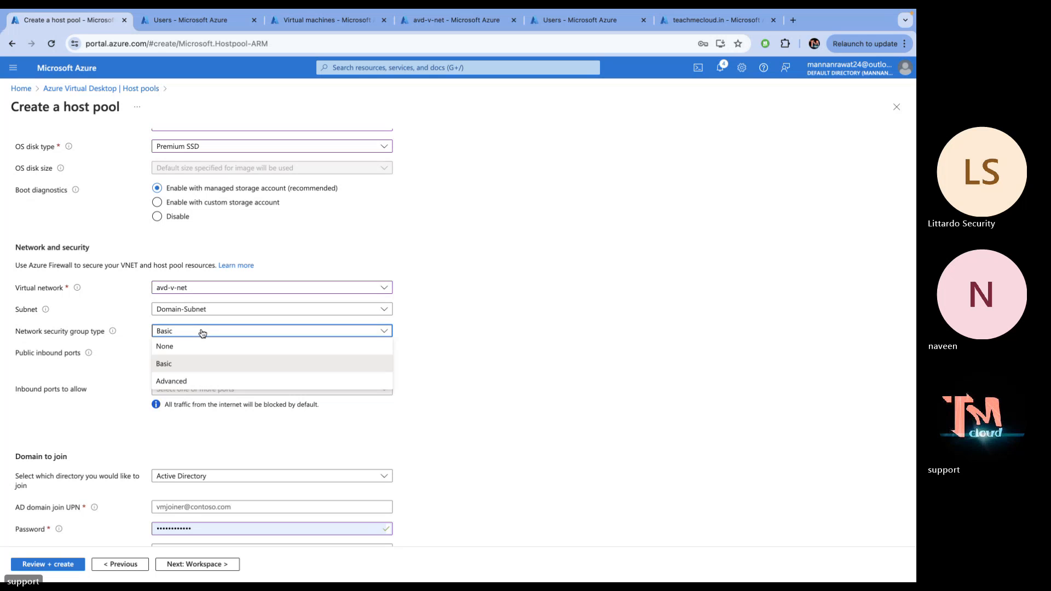
{"action": "left_click", "coordinate": [178, 364]}
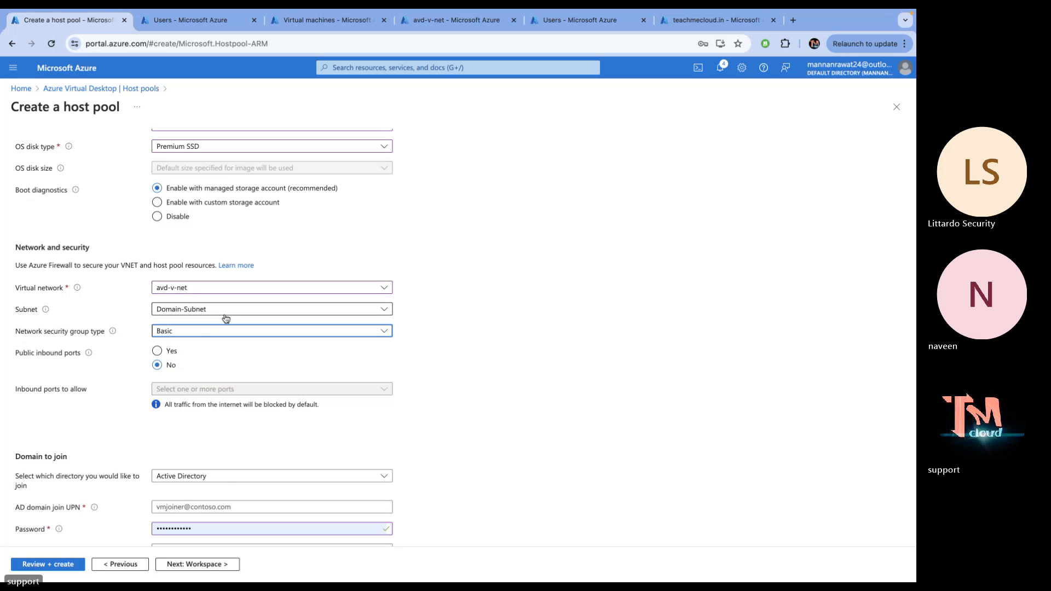
{"action": "left_click", "coordinate": [158, 351]}
{"action": "double_click", "coordinate": [163, 353]}
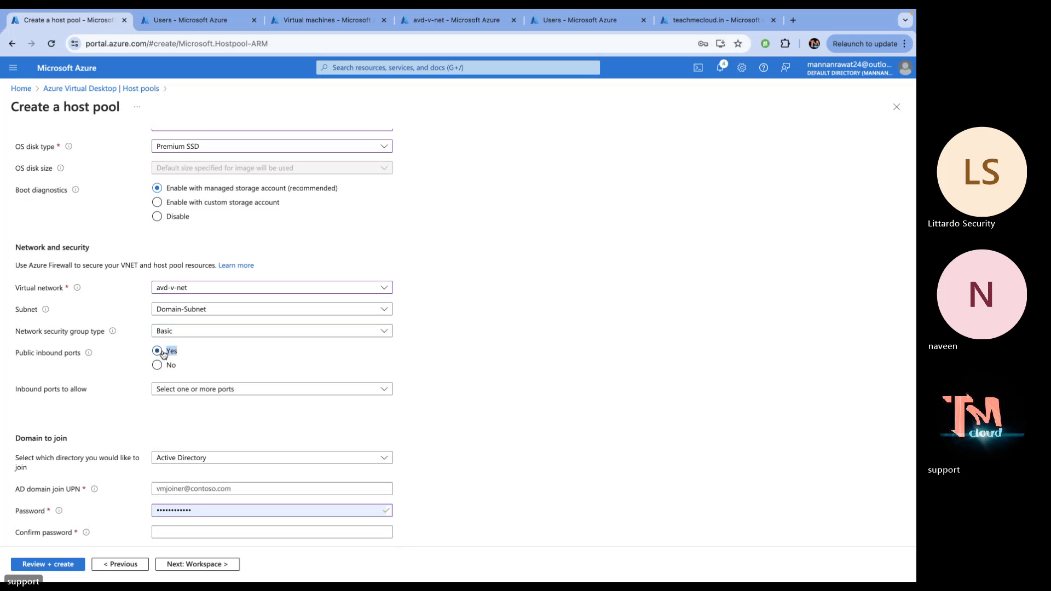
{"action": "left_click", "coordinate": [159, 365]}
{"action": "scroll", "coordinate": [181, 405], "scroll_direction": "down", "scroll_amount": 2}
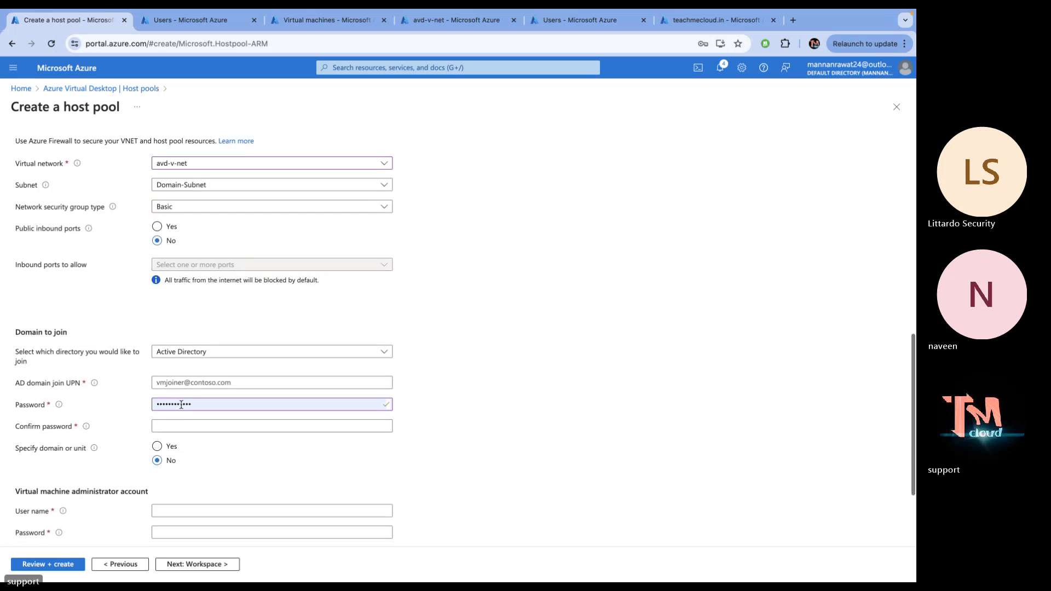
{"action": "scroll", "coordinate": [181, 405], "scroll_direction": "down", "scroll_amount": 1}
Enter the domain-join account and matching passwords, and set domain to join to teachmecloud.net
{"action": "left_click", "coordinate": [214, 337]}
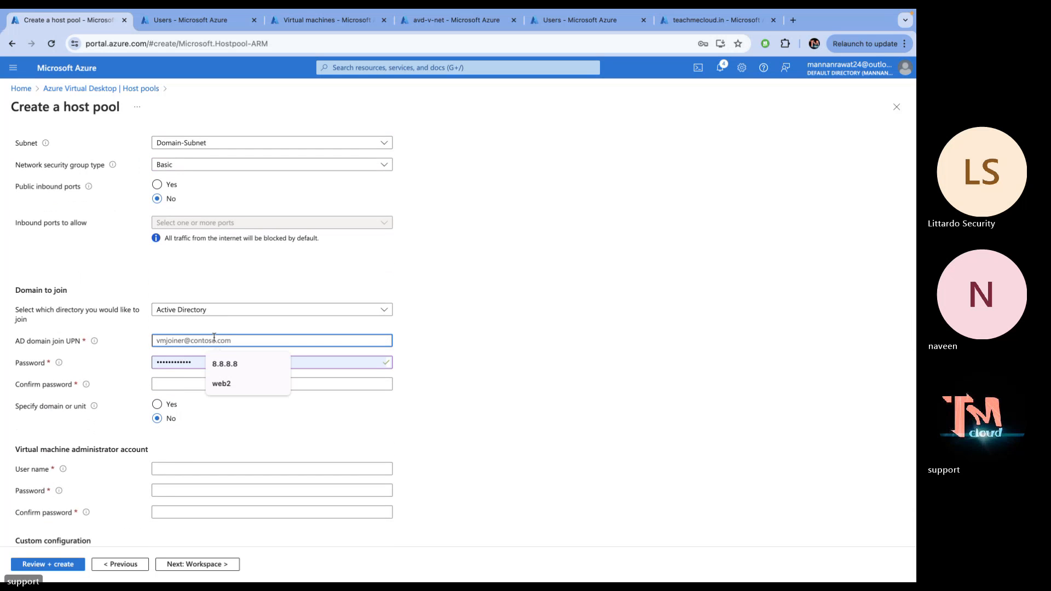
{"action": "key", "text": "super+v"}
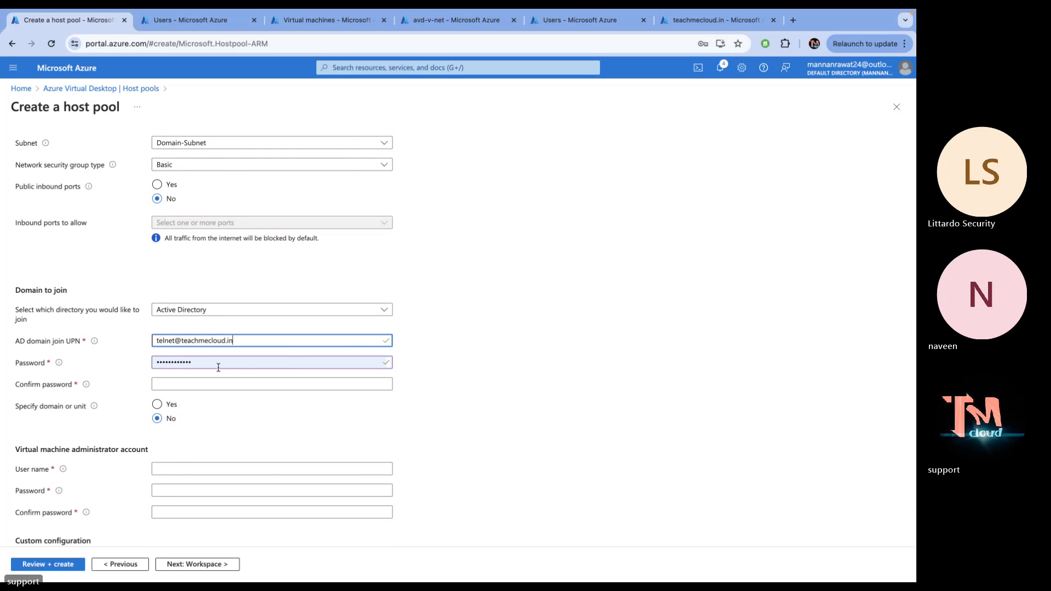
{"action": "double_click", "coordinate": [201, 364]}
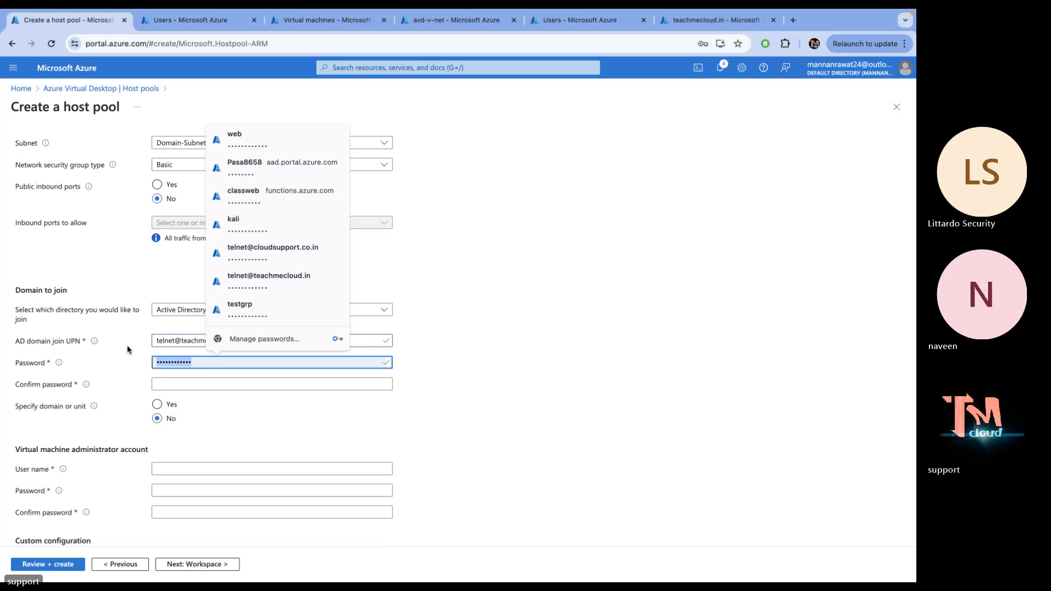
{"action": "type", "text": "P"}
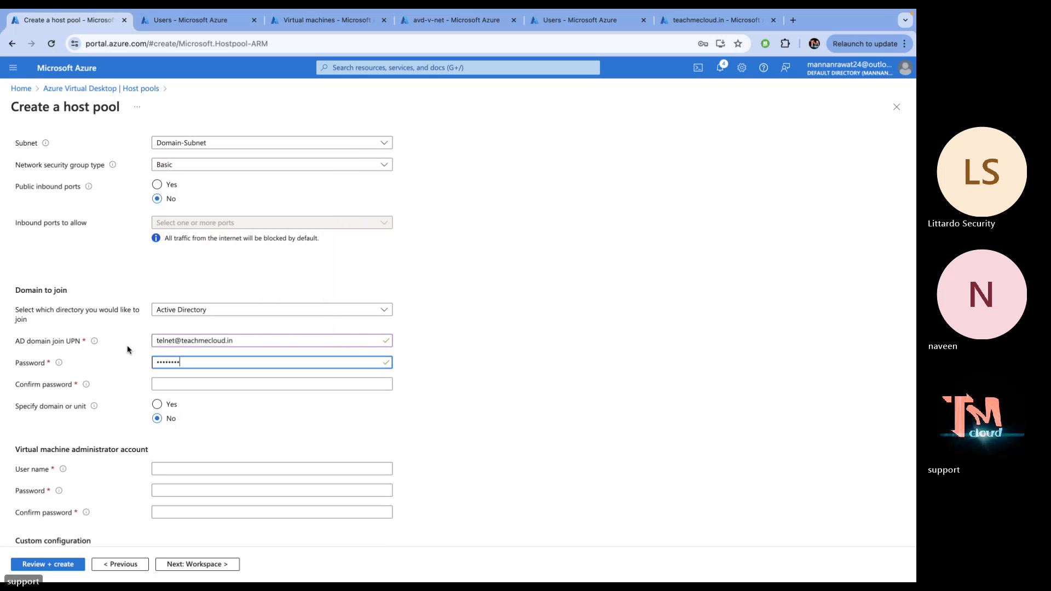
{"action": "key", "text": "shift+Tab"}
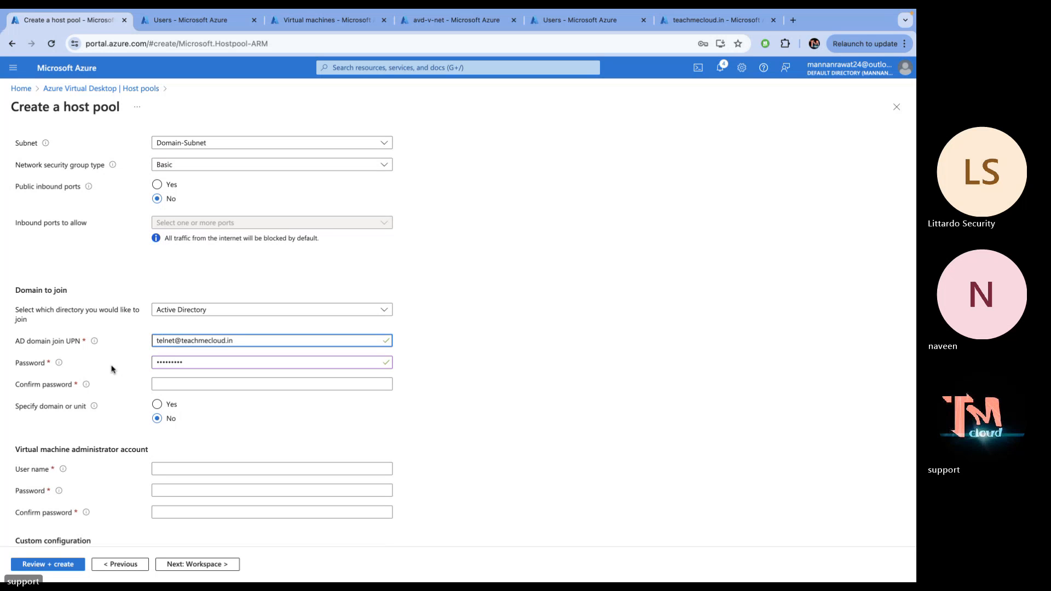
{"action": "left_click", "coordinate": [169, 407]}
{"action": "left_click", "coordinate": [177, 384]}
{"action": "type", "text": "••"}
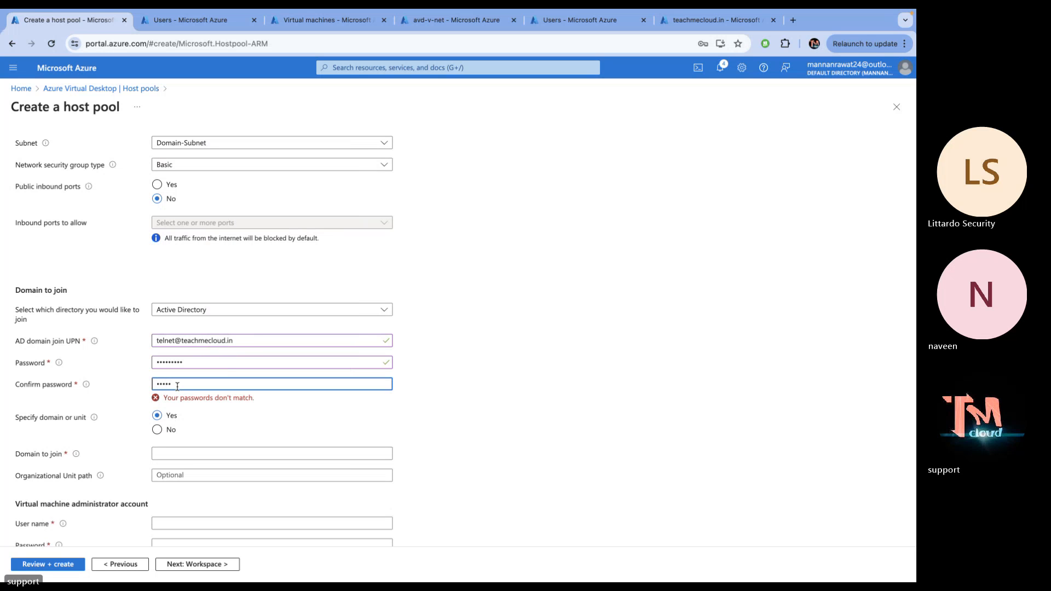
{"action": "type", "text": "•"}
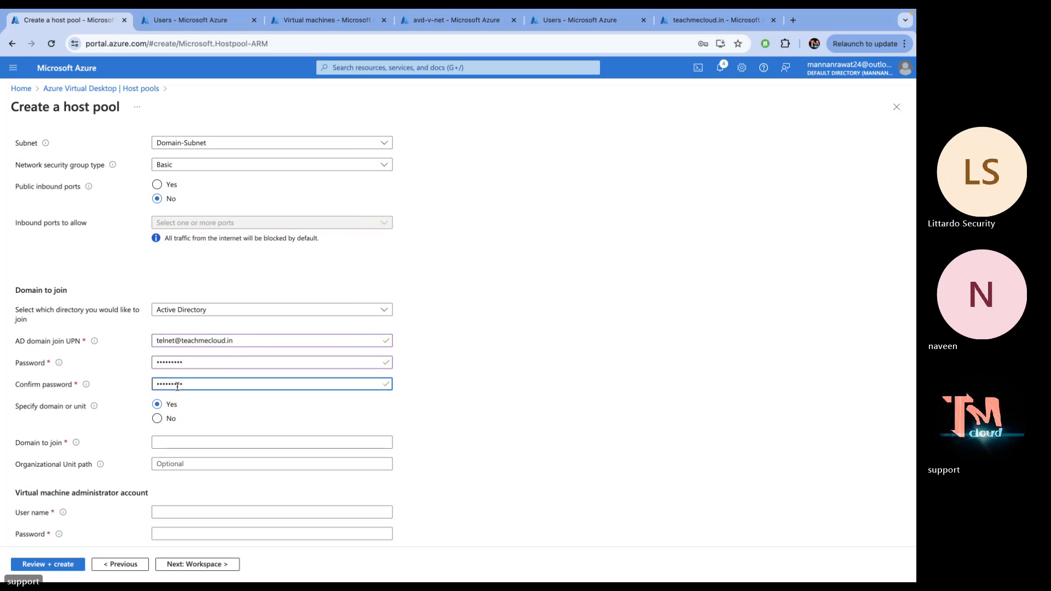
{"action": "left_click", "coordinate": [168, 441]}
{"action": "type", "text": "teachmecloud.net"}
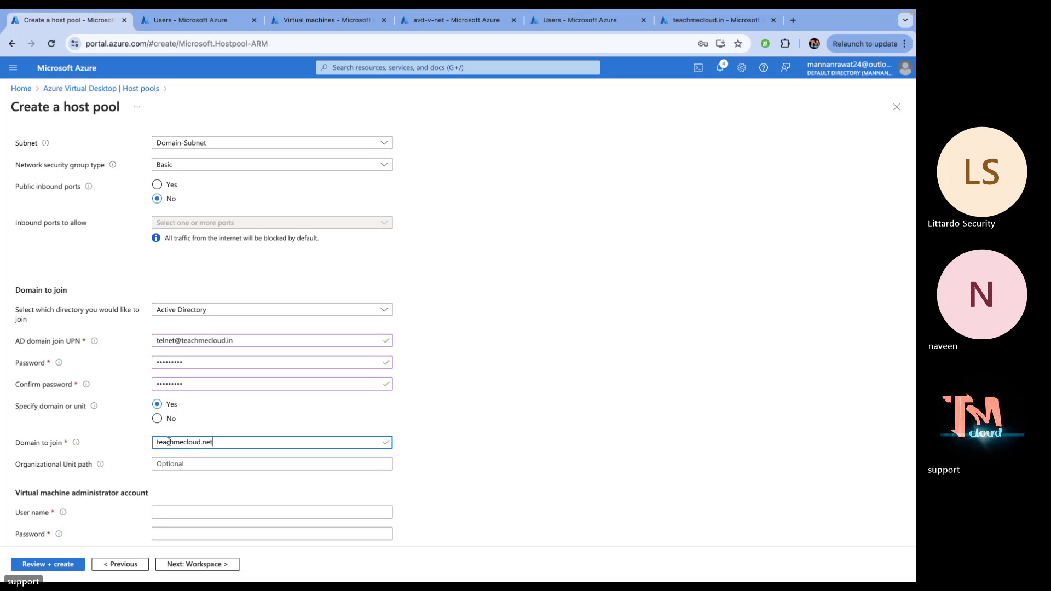
Scroll down to the VM administrator account and select its User name field
{"action": "scroll", "coordinate": [152, 446], "scroll_direction": "down", "scroll_amount": 3}
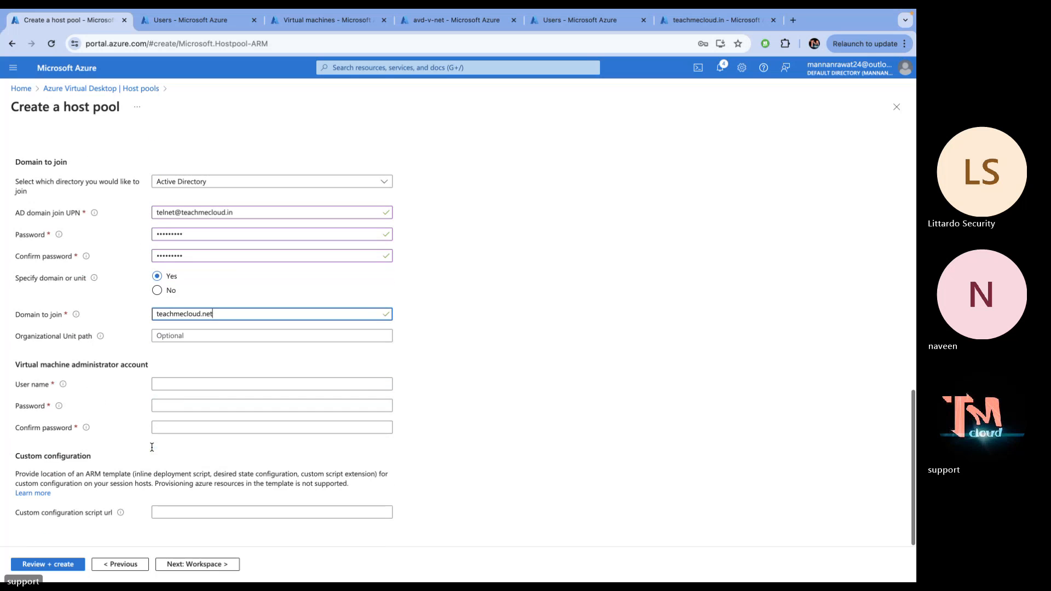
{"action": "key", "text": "super+Tab"}
{"action": "key", "text": "super+Tab"}
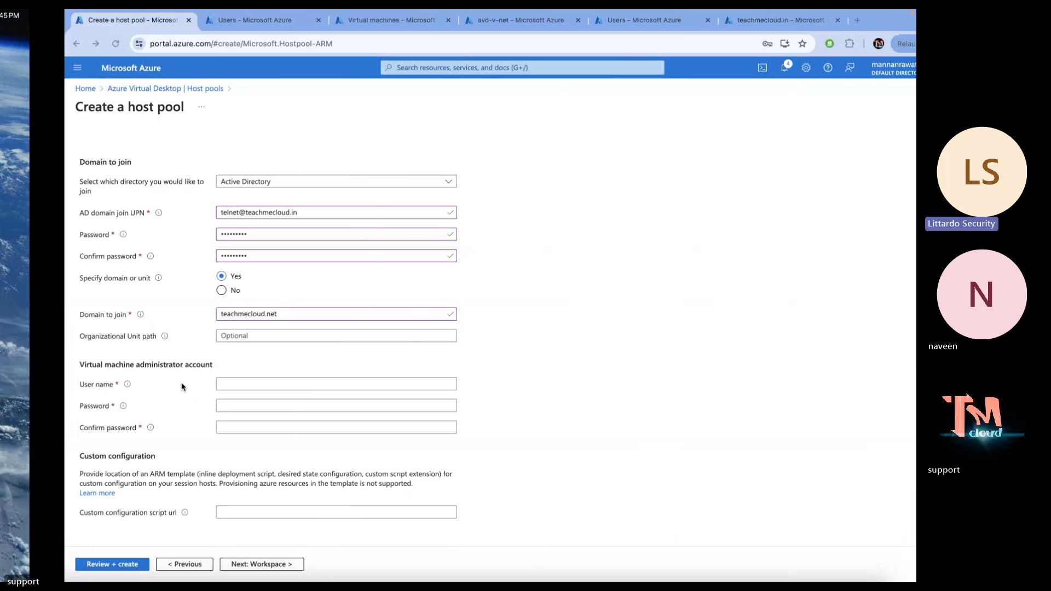
{"action": "left_click", "coordinate": [177, 382]}
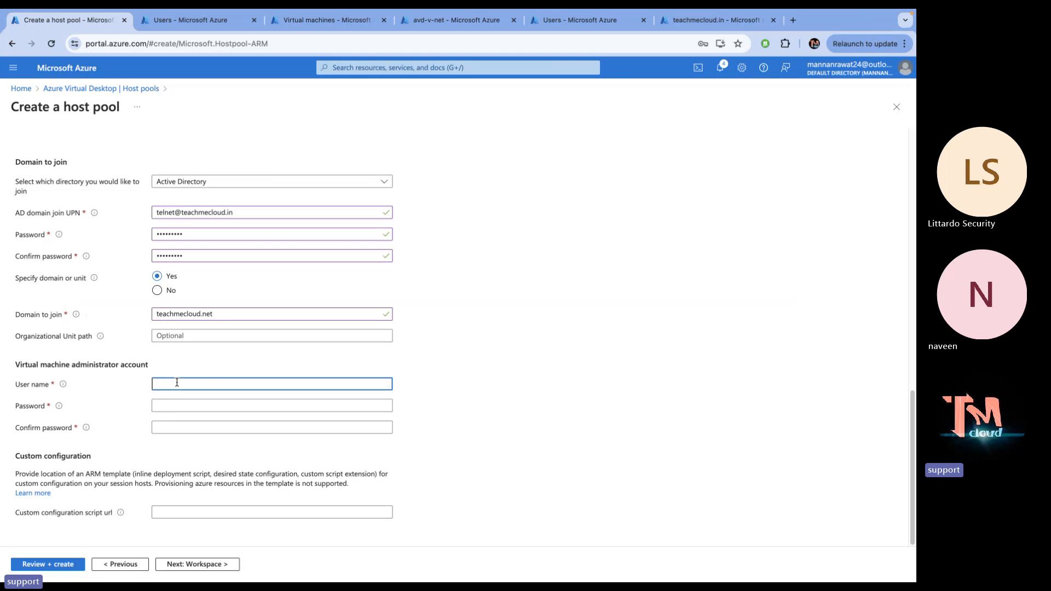
Set the VM administrator user name to web with a matching password and confirmation
{"action": "type", "text": "web"}
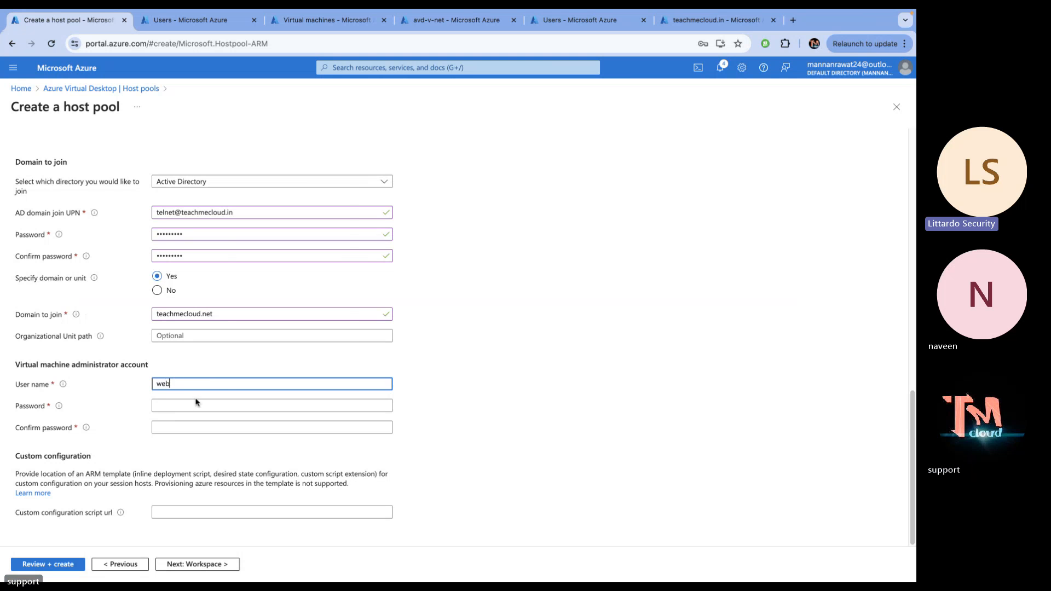
{"action": "left_click", "coordinate": [178, 406]}
{"action": "type", "text": "Pa"}
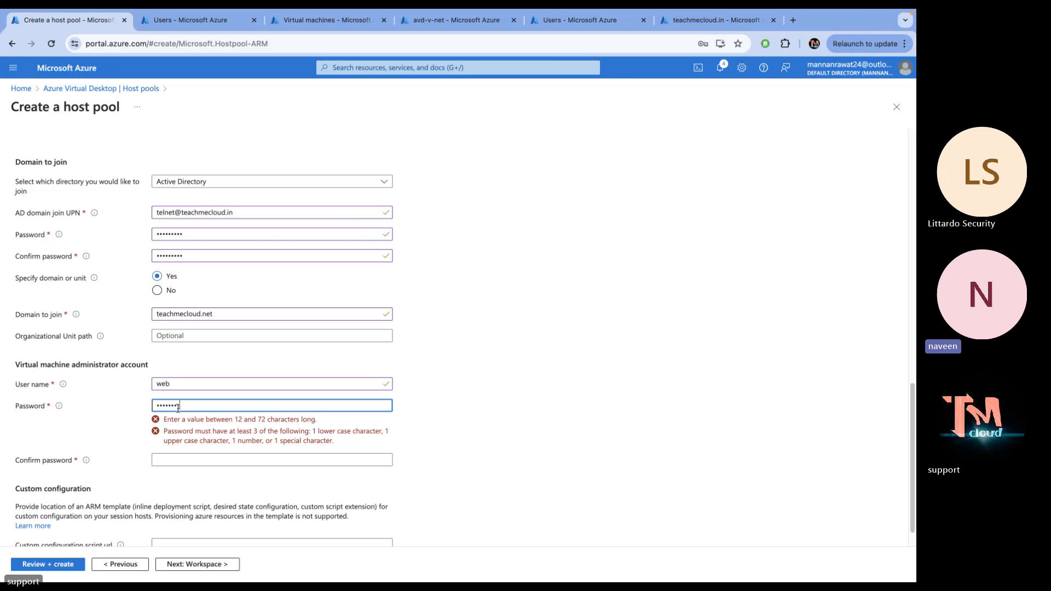
{"action": "left_click", "coordinate": [182, 441]}
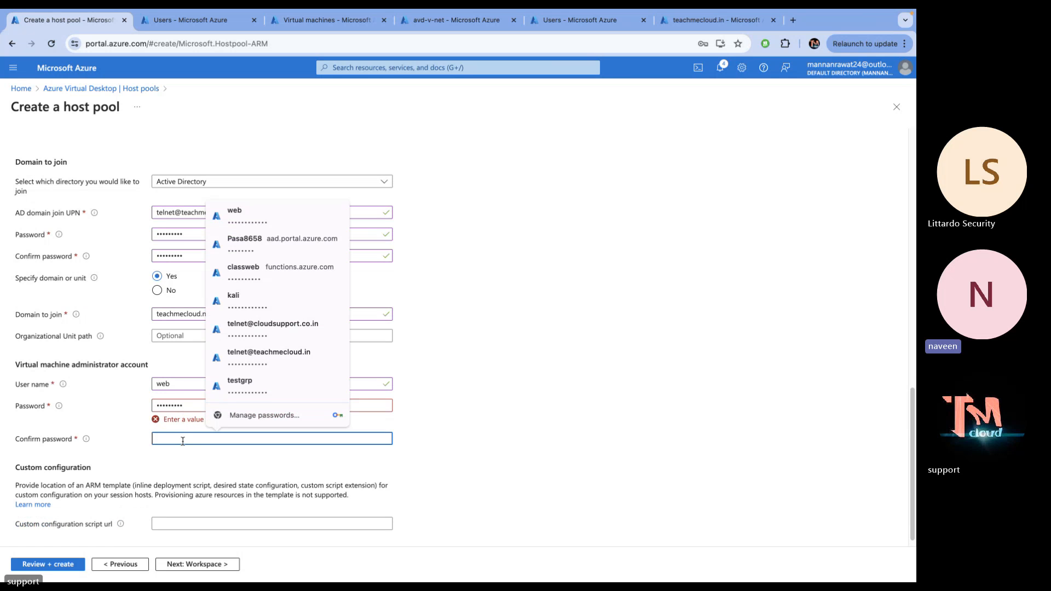
{"action": "type", "text": "••••••••"}
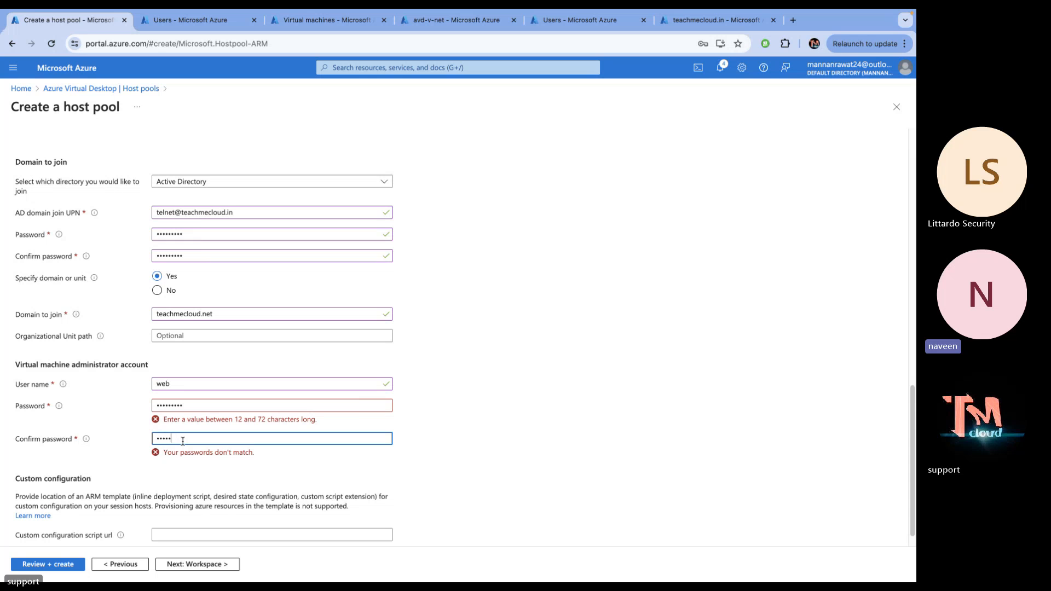
{"action": "type", "text": "•"}
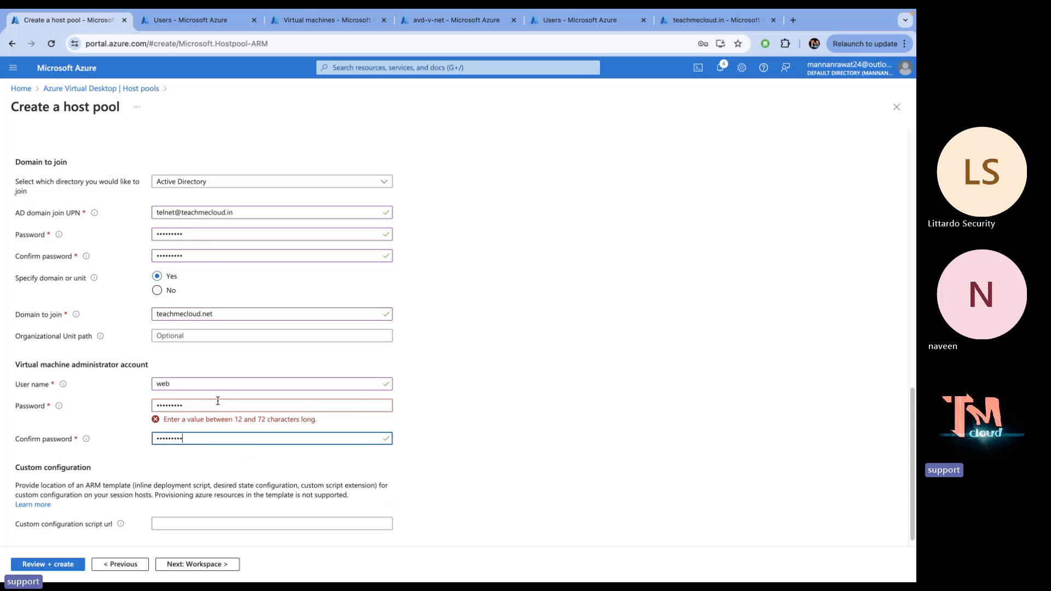
{"action": "left_click", "coordinate": [201, 404]}
{"action": "type", "text": "•"}
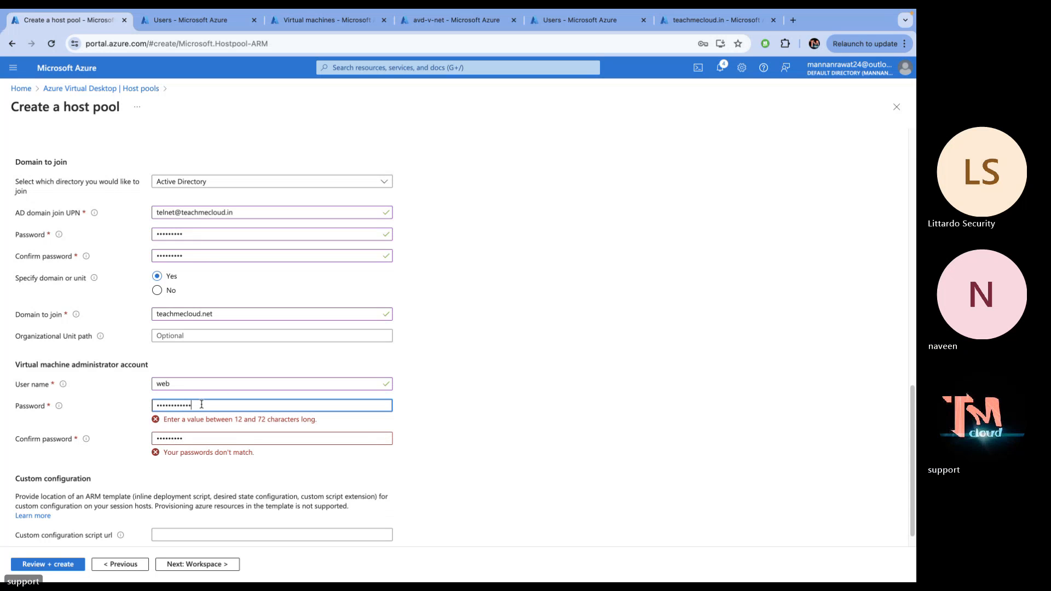
{"action": "type", "text": "•"}
{"action": "left_click", "coordinate": [209, 425]}
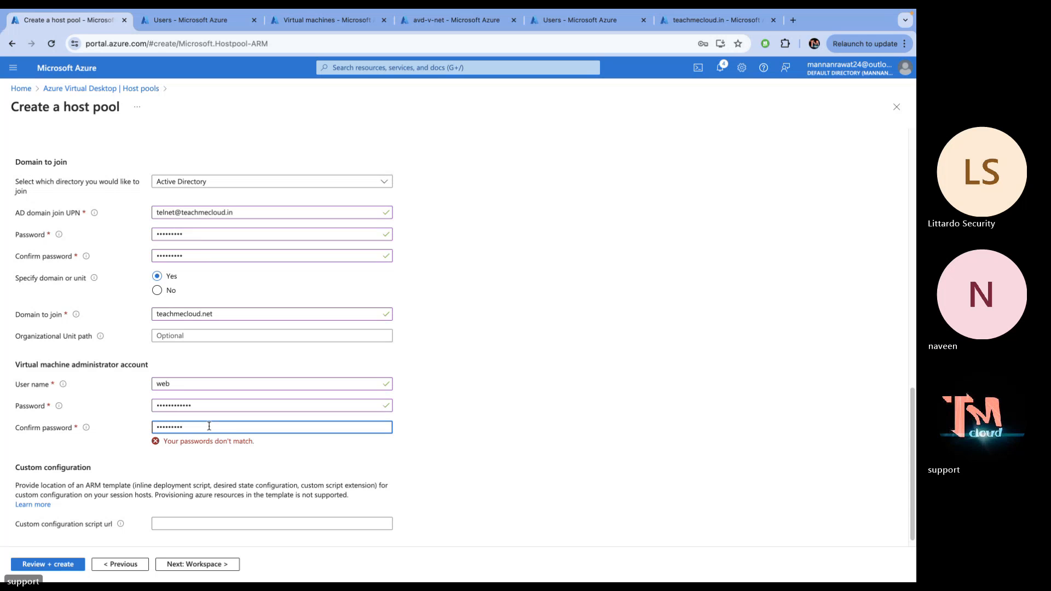
Register the desktop app group to a new workspace named class-work
{"action": "type", "text": "•"}
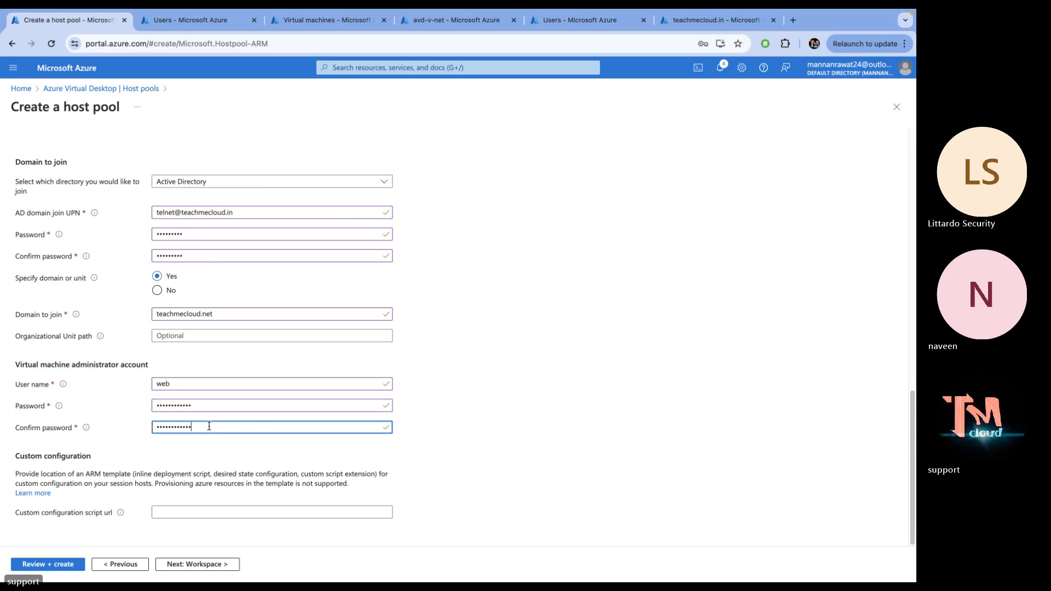
{"action": "left_click", "coordinate": [191, 564]}
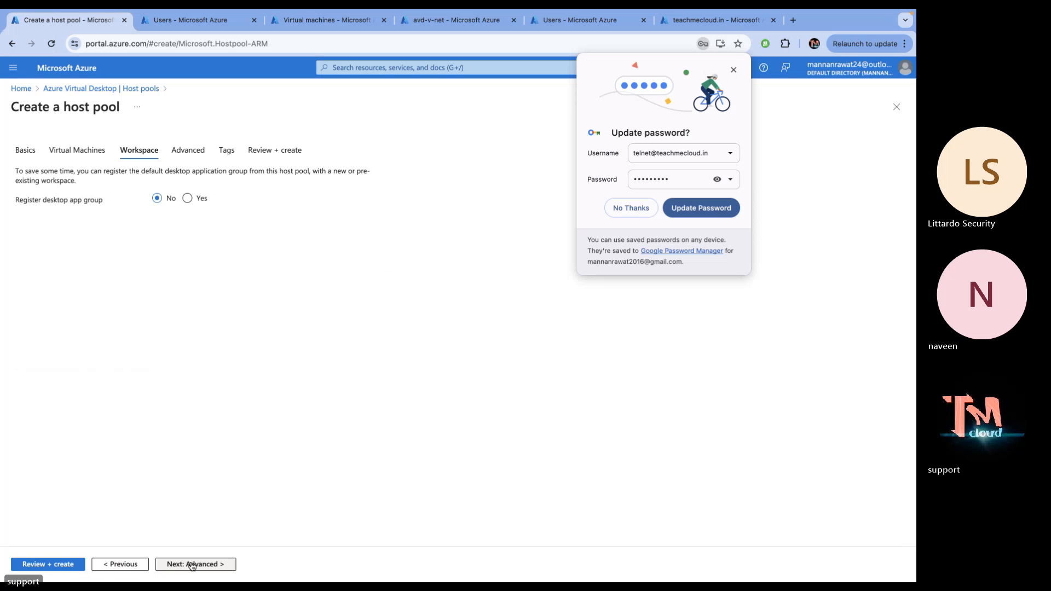
{"action": "left_click", "coordinate": [187, 198]}
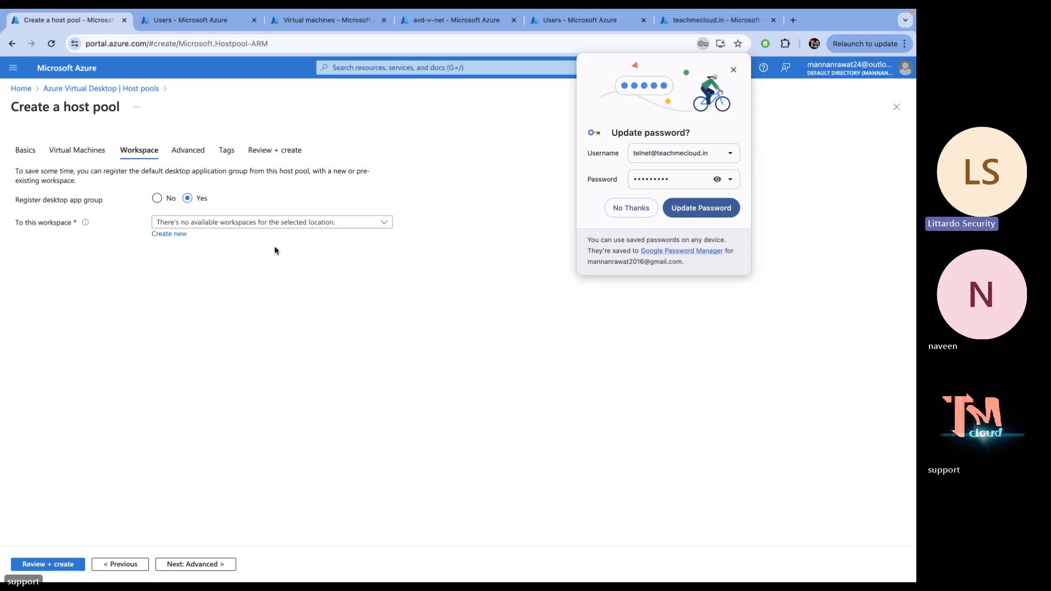
{"action": "left_click", "coordinate": [177, 235]}
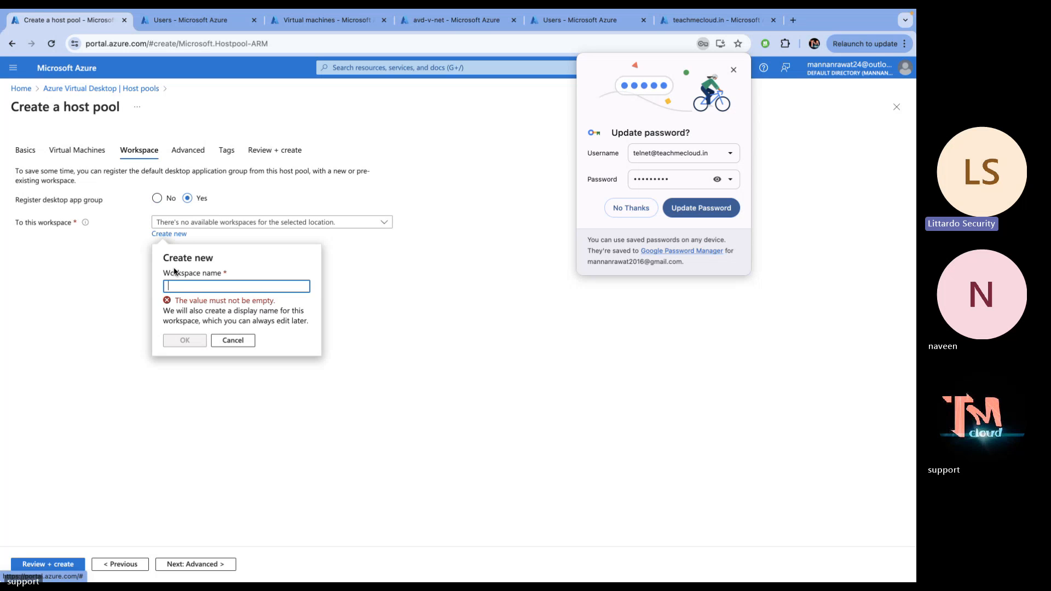
{"action": "type", "text": "c"}
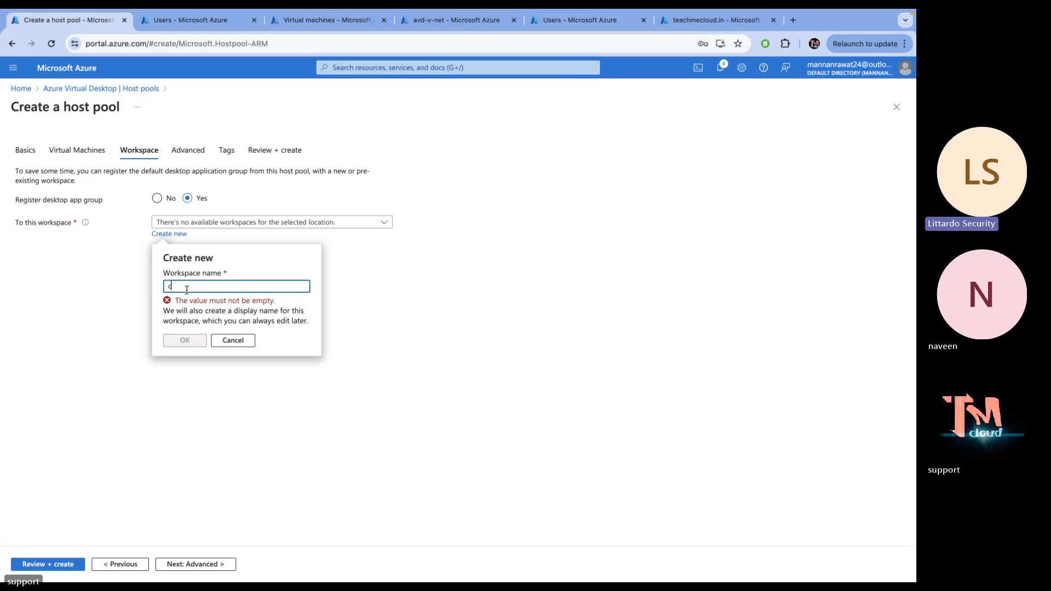
{"action": "type", "text": "lass"}
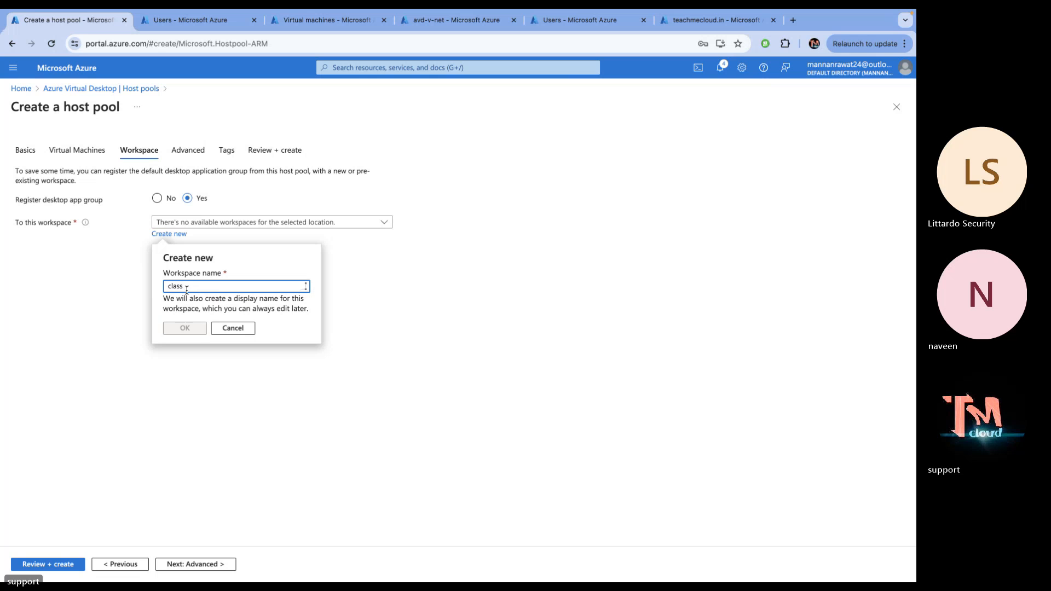
{"action": "type", "text": "-work"}
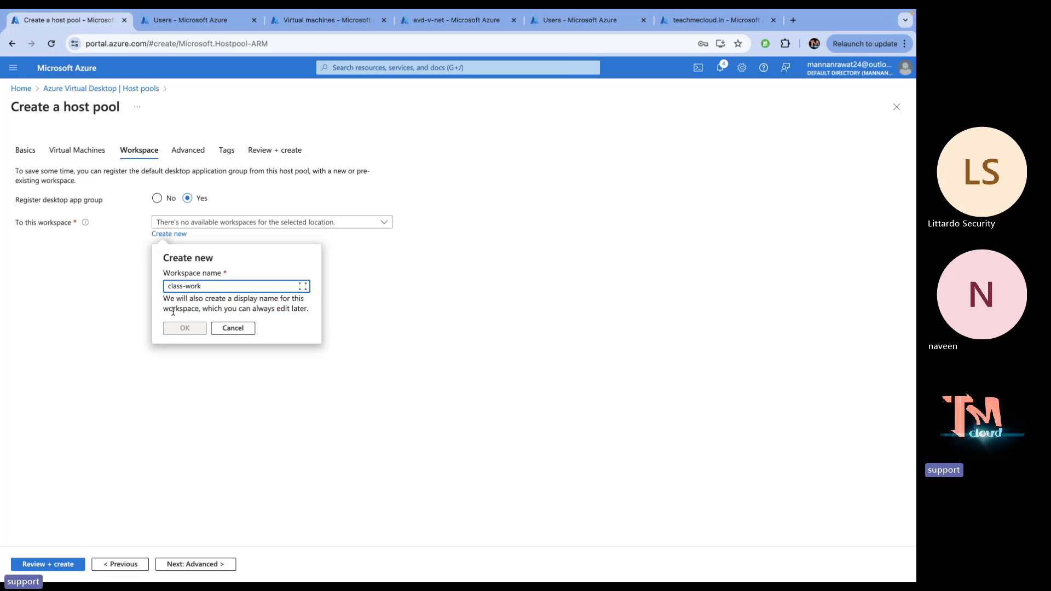
{"action": "left_click", "coordinate": [181, 329]}
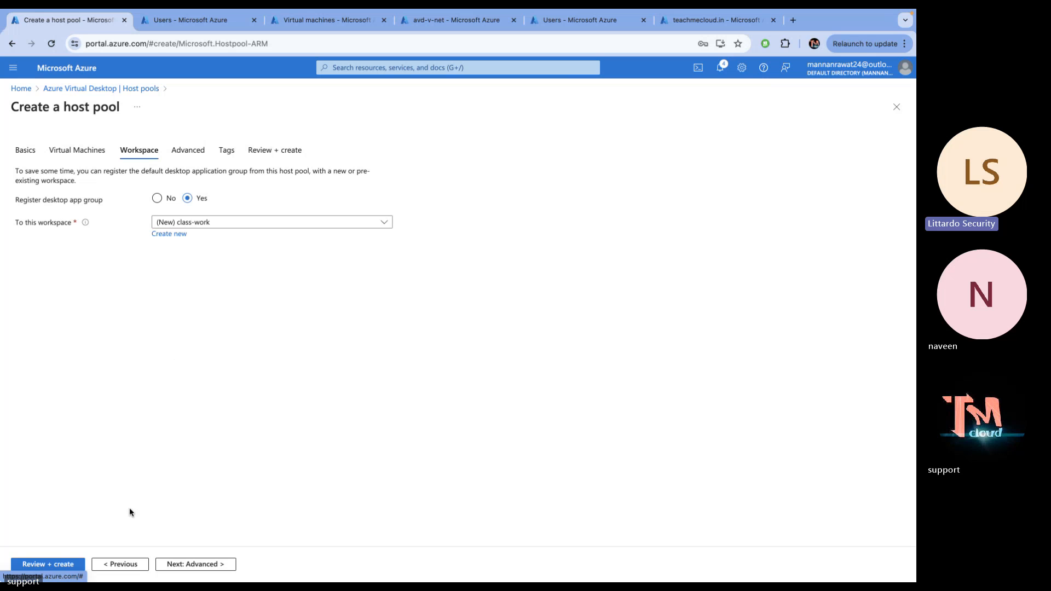
Advance past Advanced and Tags to Review + create until validation passes
{"action": "left_click", "coordinate": [165, 565]}
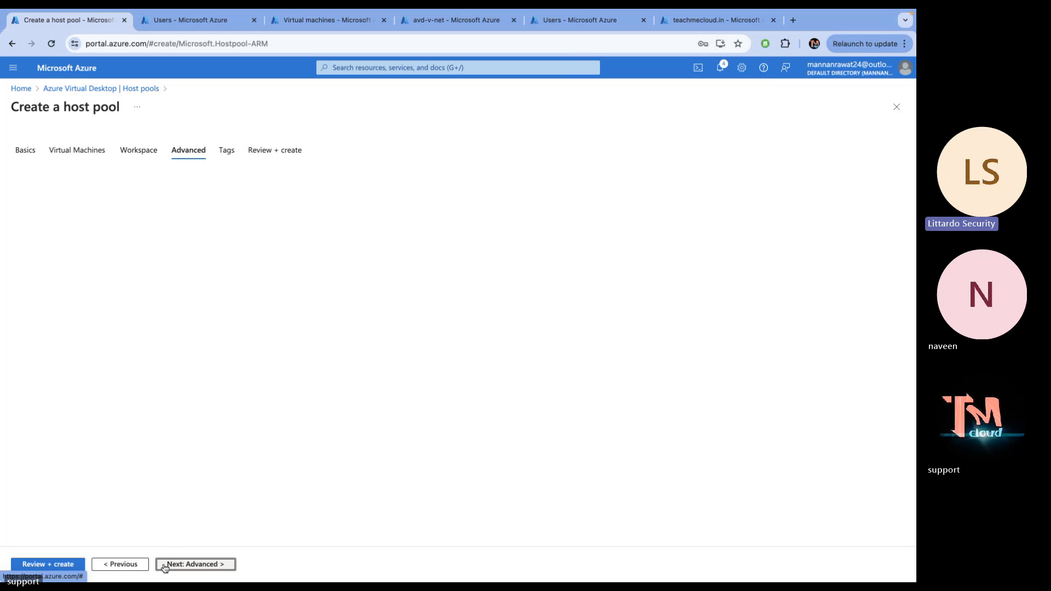
{"action": "left_click", "coordinate": [165, 565]}
{"action": "left_click", "coordinate": [164, 564]}
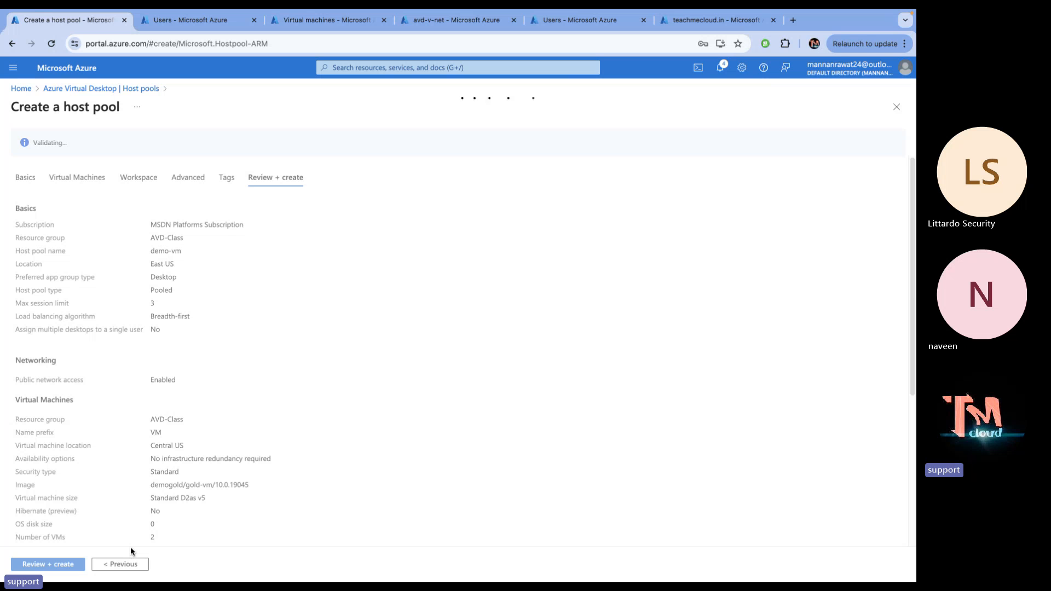
{"action": "key", "text": "ctrl+Left"}
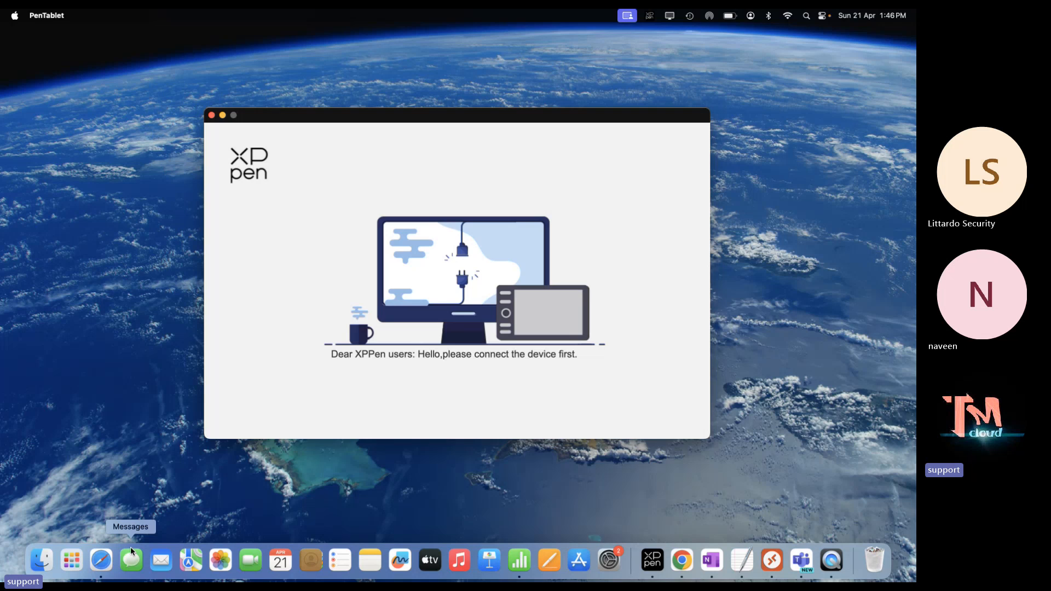
{"action": "key", "text": "ctrl+Right"}
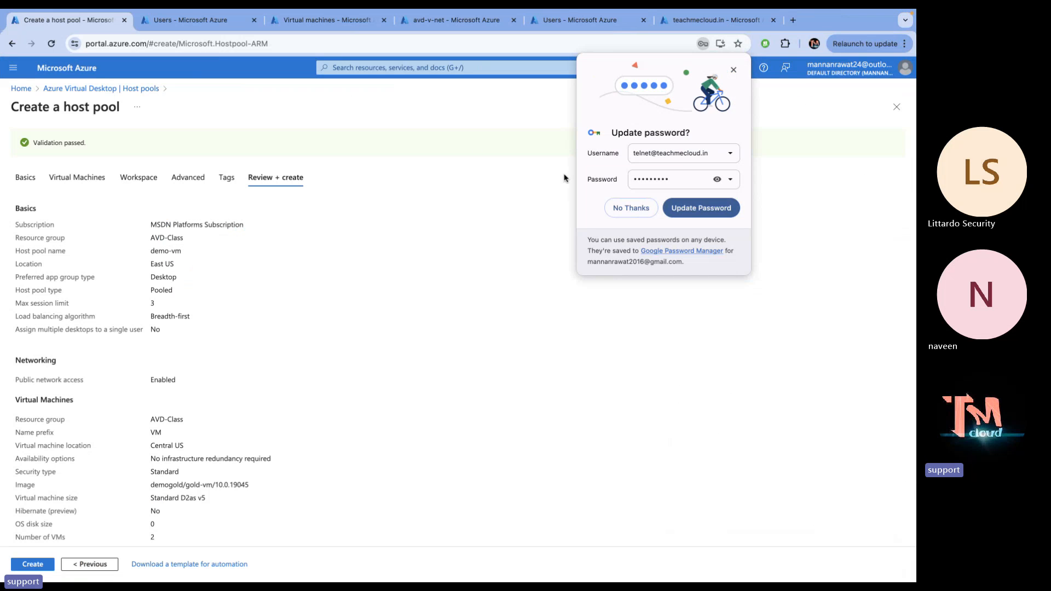
Create the demo-vm host pool from the Review + create tab
{"action": "left_click", "coordinate": [31, 565]}
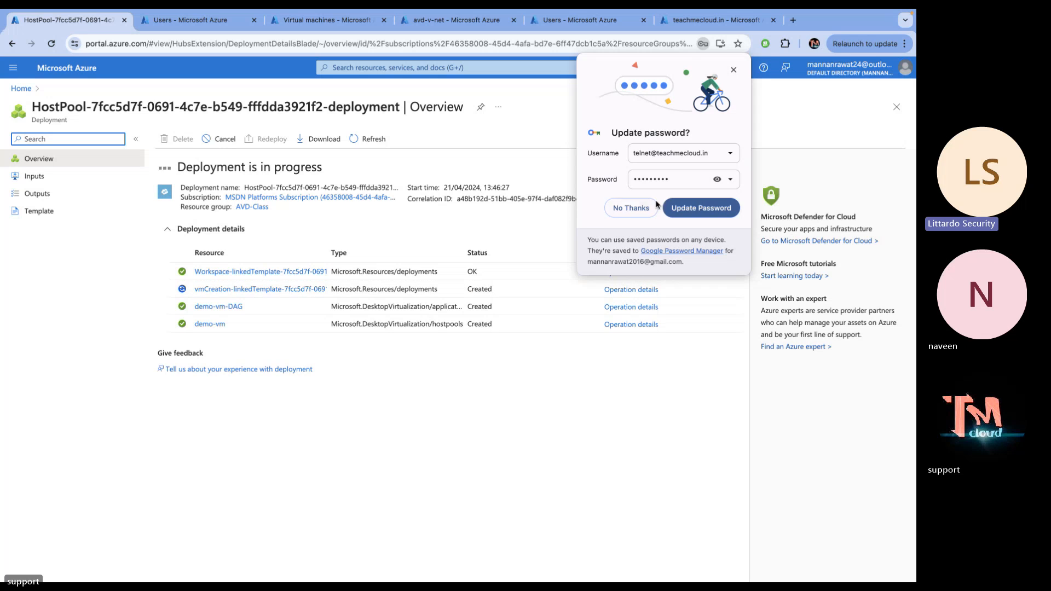
Dismiss the browser's password-update offer while the HostPool deployment finishes
{"action": "left_click", "coordinate": [631, 208]}
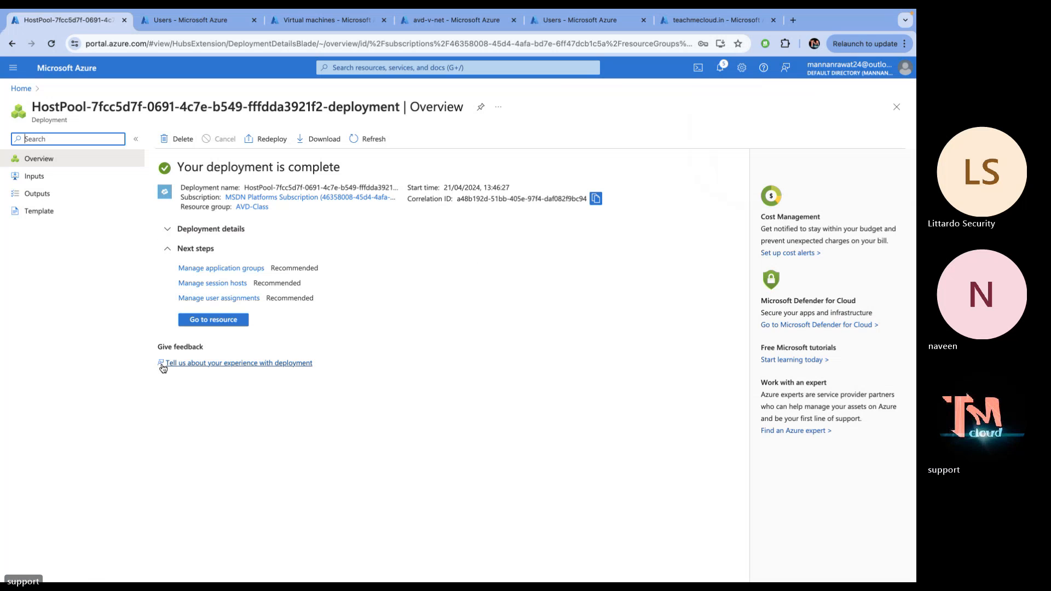
Open the demo-vm host pool overview through Azure Virtual Desktop's Host pools list
{"action": "left_click", "coordinate": [217, 320]}
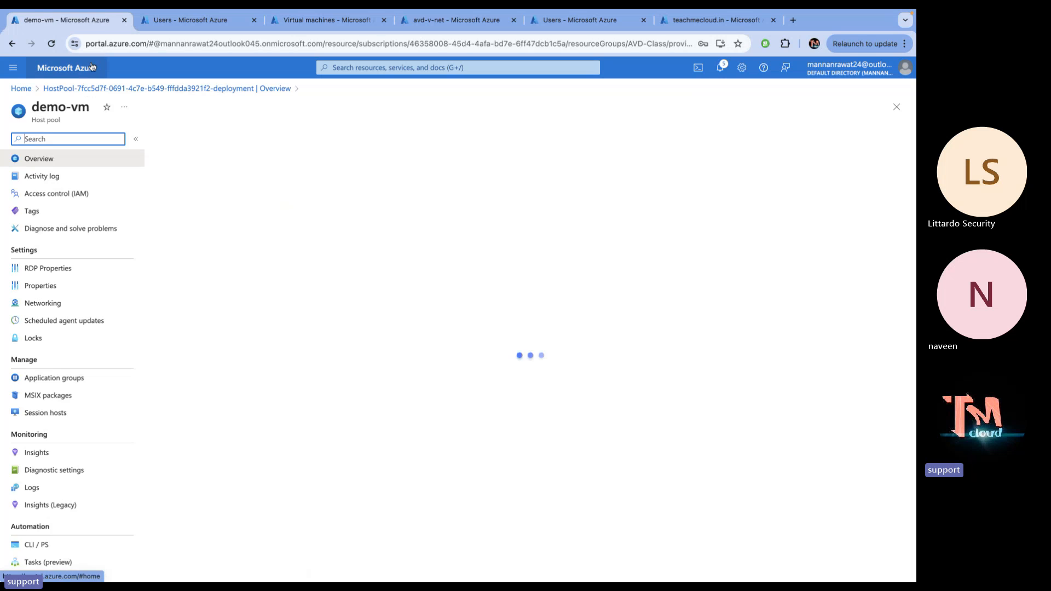
{"action": "left_click", "coordinate": [67, 68]}
{"action": "left_click", "coordinate": [274, 145]}
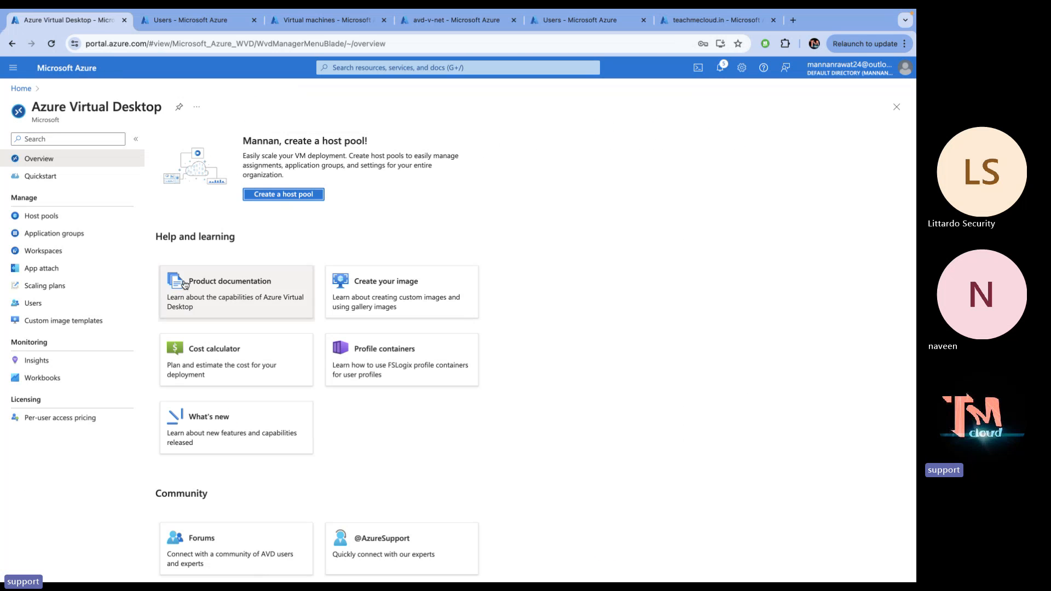
{"action": "left_click", "coordinate": [63, 230]}
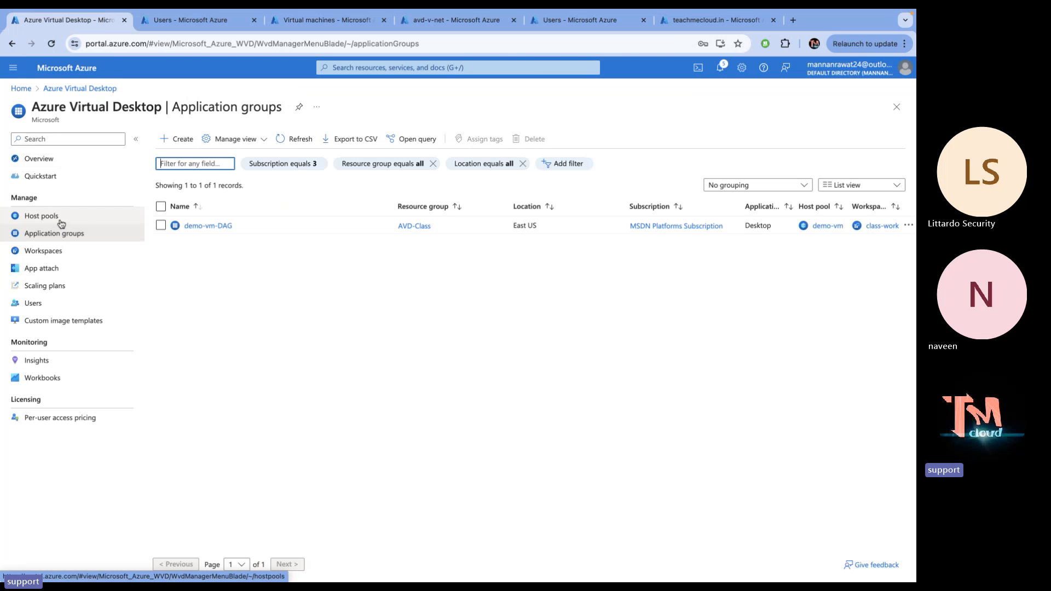
{"action": "left_click", "coordinate": [61, 218]}
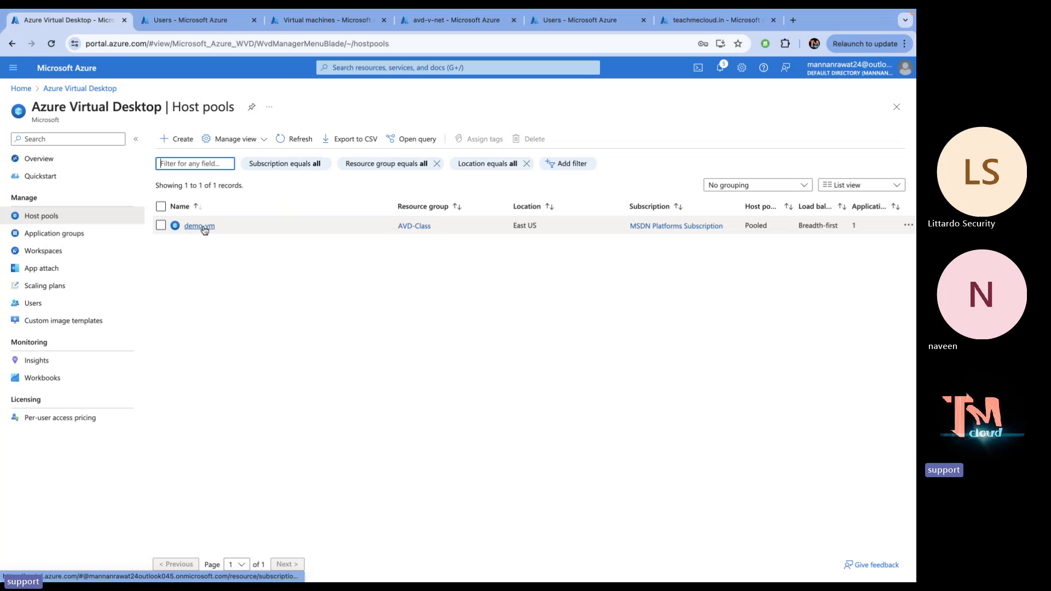
{"action": "left_click", "coordinate": [199, 226]}
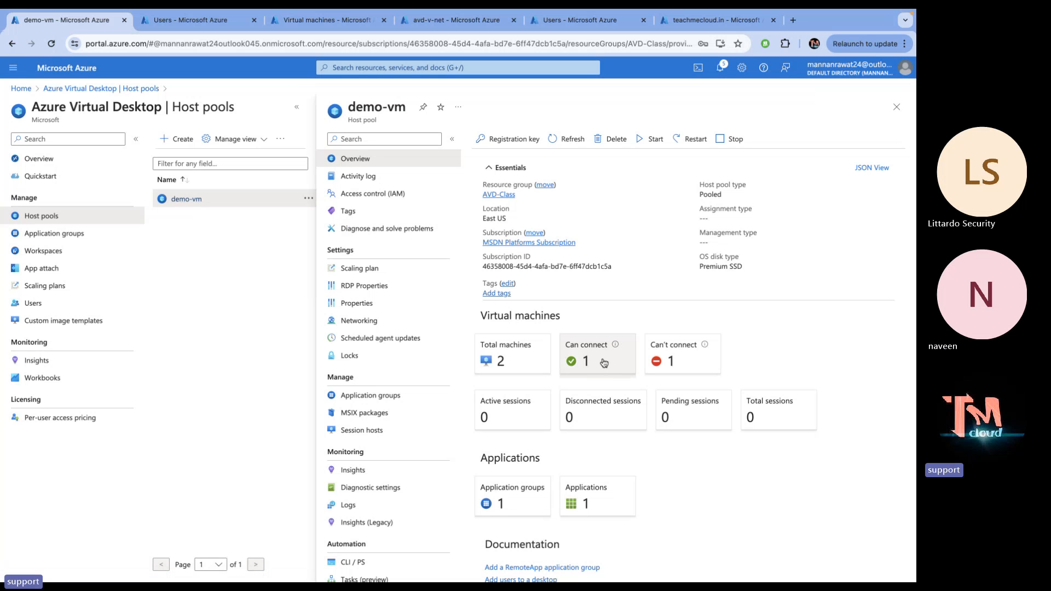
List demo-vm's can't-connect session hosts, select VM-0, and refresh its status twice
{"action": "left_click", "coordinate": [688, 356]}
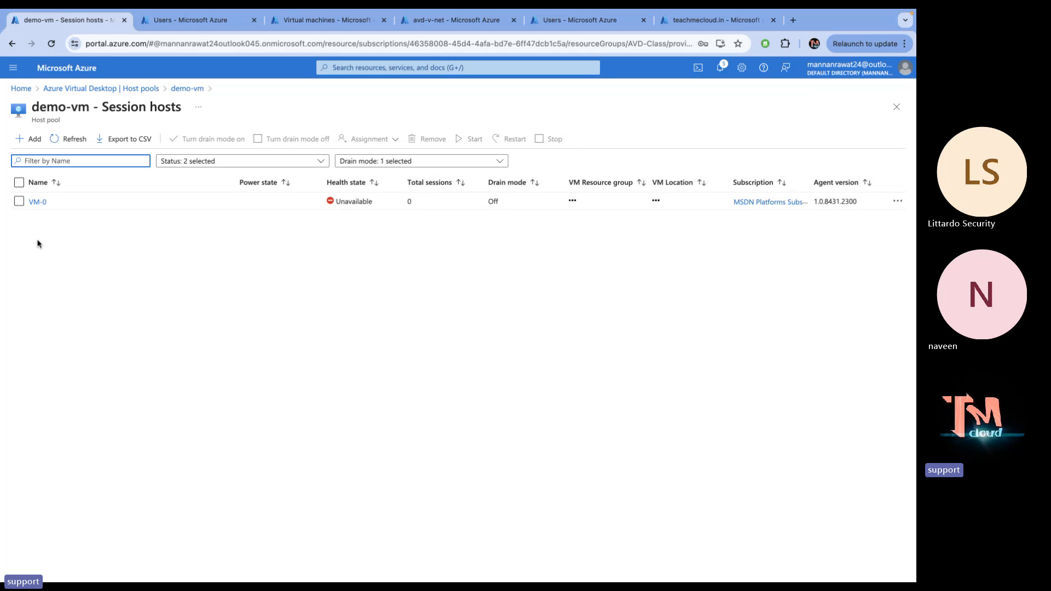
{"action": "left_click", "coordinate": [18, 201]}
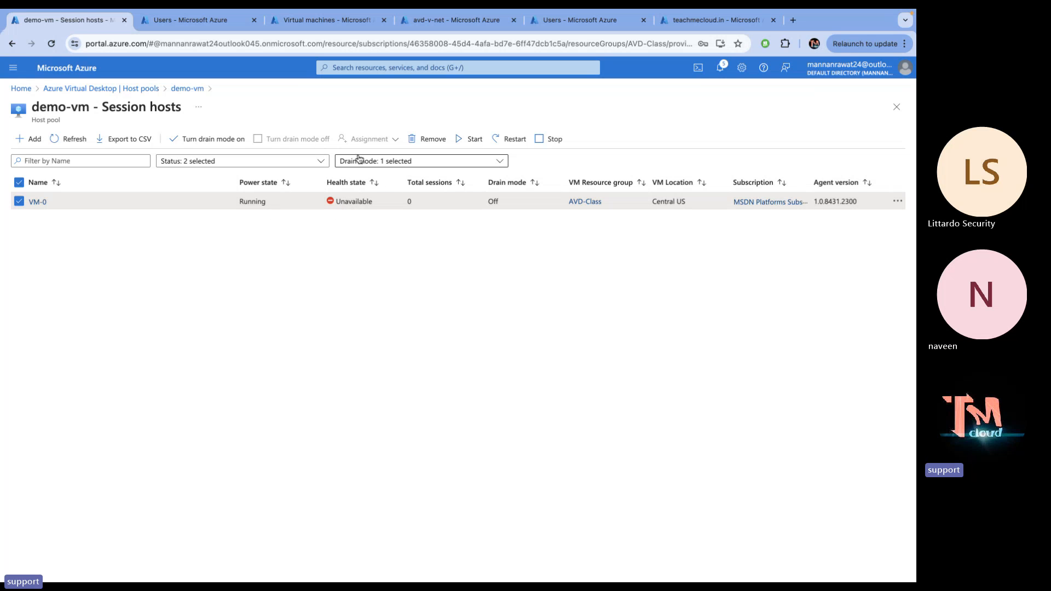
{"action": "left_click", "coordinate": [78, 142]}
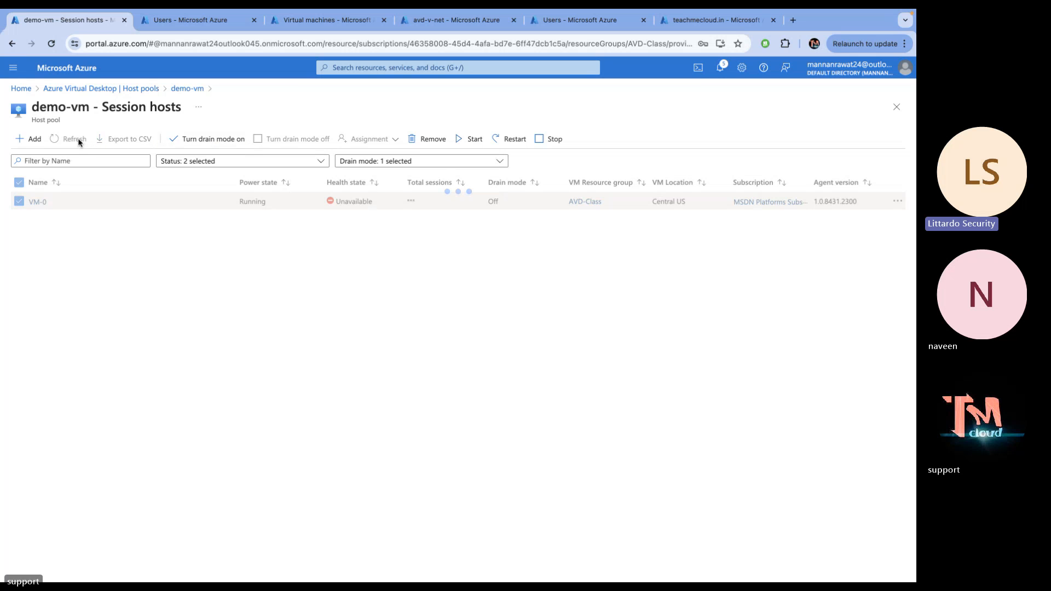
{"action": "left_click", "coordinate": [79, 142]}
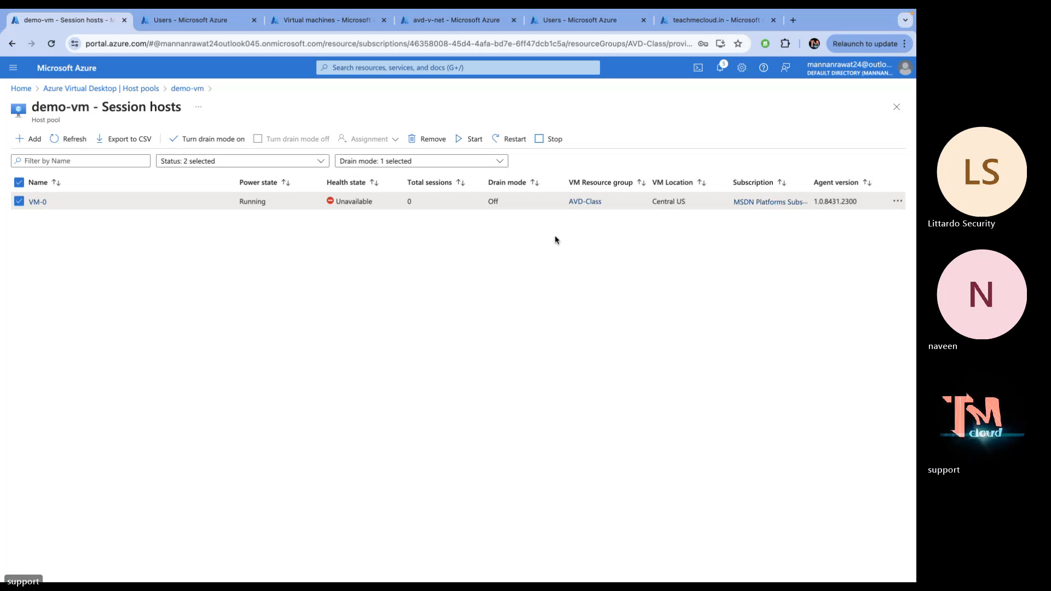
Return to the Host pools list and refresh it several times
{"action": "left_click", "coordinate": [138, 89]}
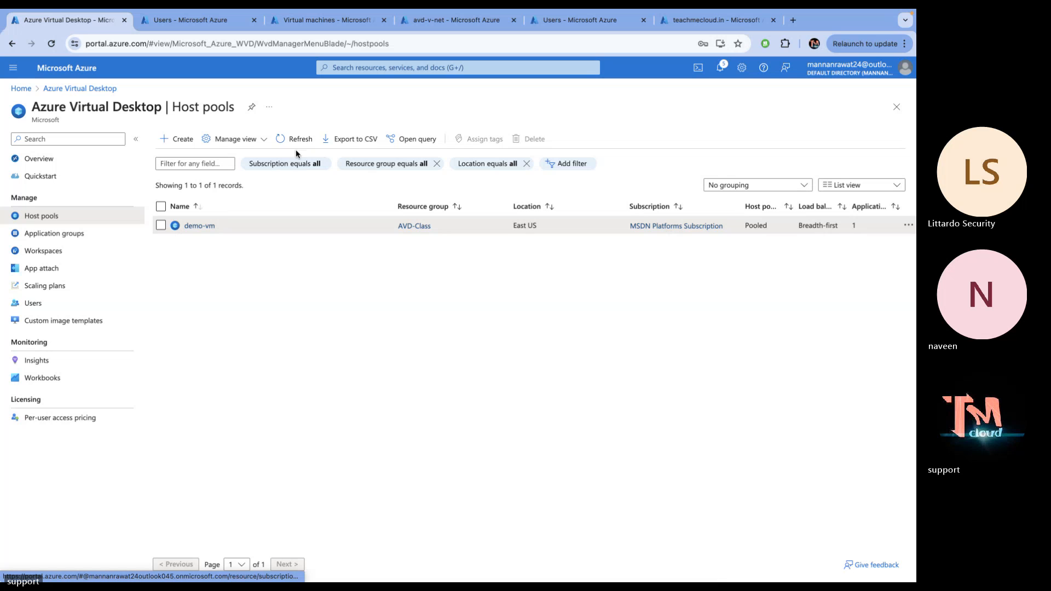
{"action": "left_click", "coordinate": [296, 139]}
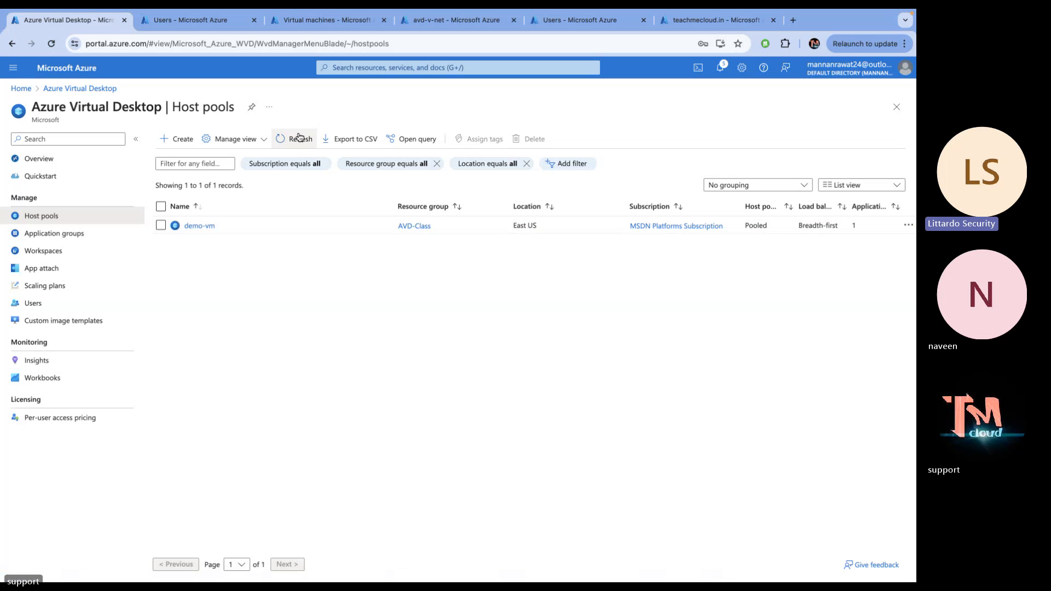
{"action": "left_click", "coordinate": [298, 137]}
{"action": "left_click", "coordinate": [298, 137]}
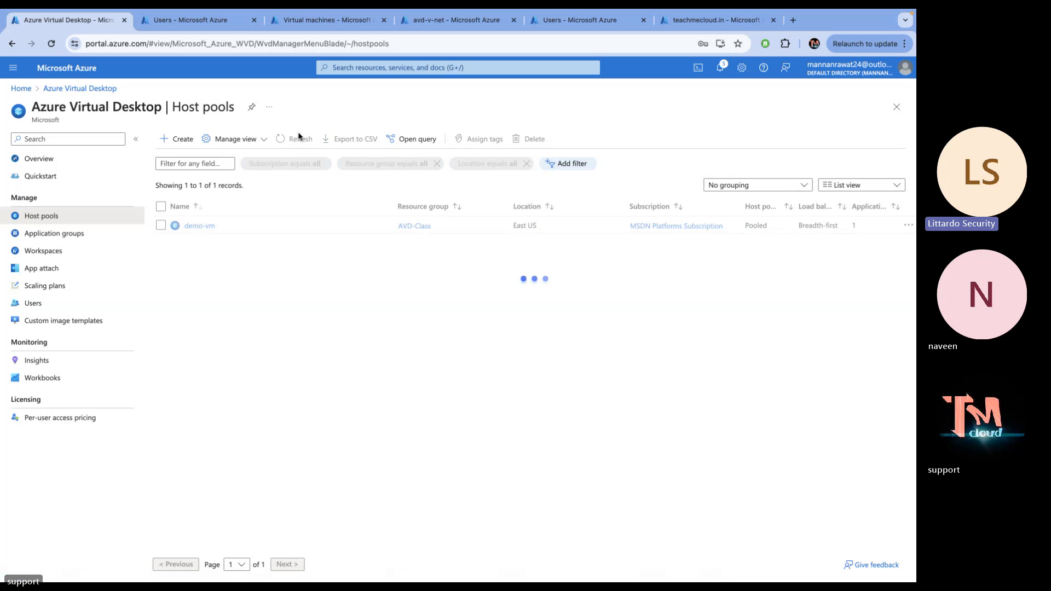
Browse the Workspaces list, then settle on the Application groups list showing demo-vm-DAG
{"action": "left_click", "coordinate": [82, 237]}
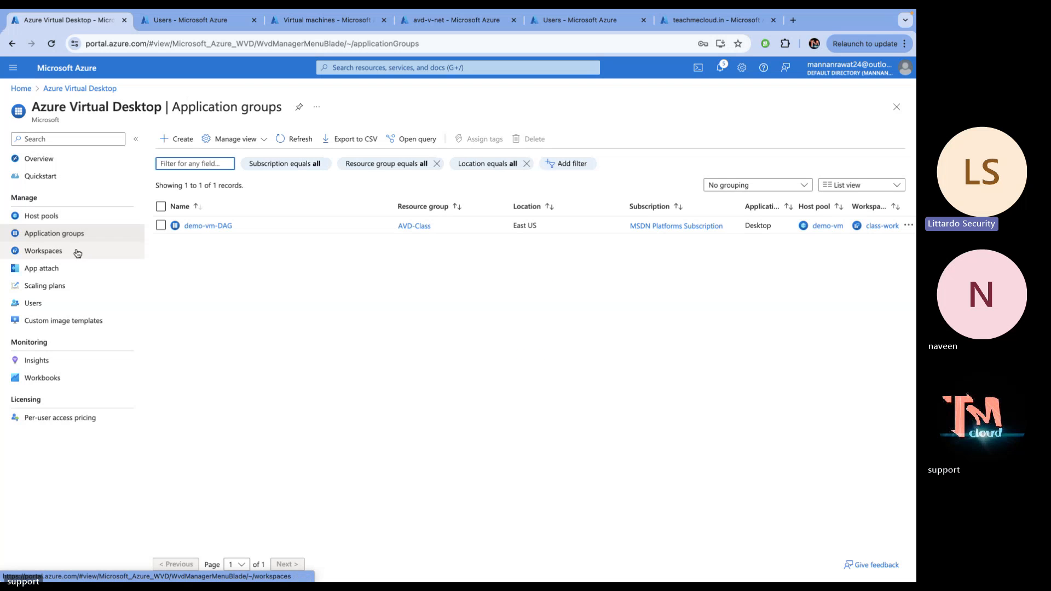
{"action": "left_click", "coordinate": [58, 254]}
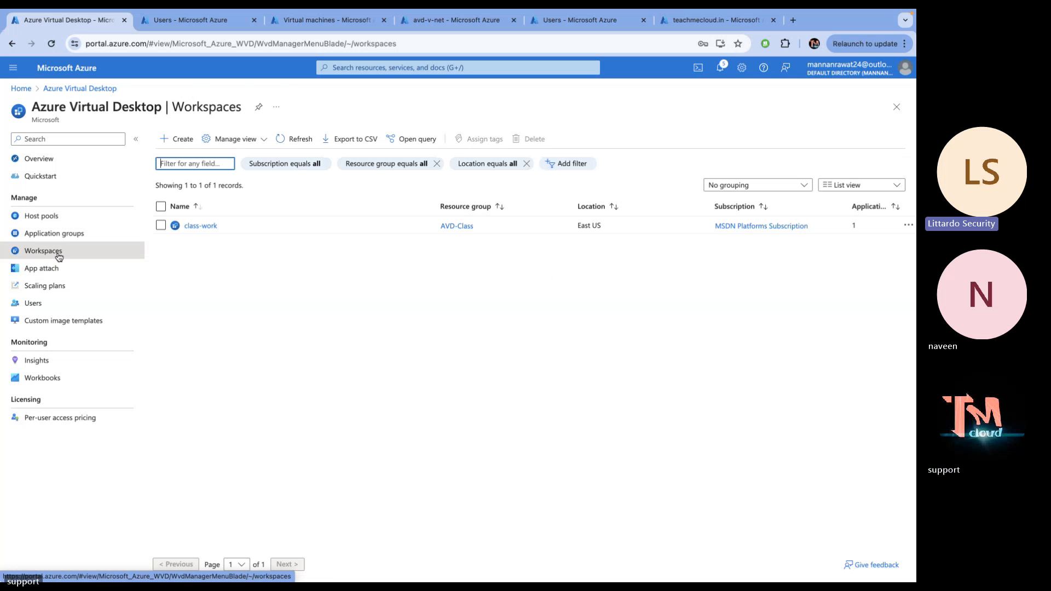
{"action": "left_click", "coordinate": [63, 236]}
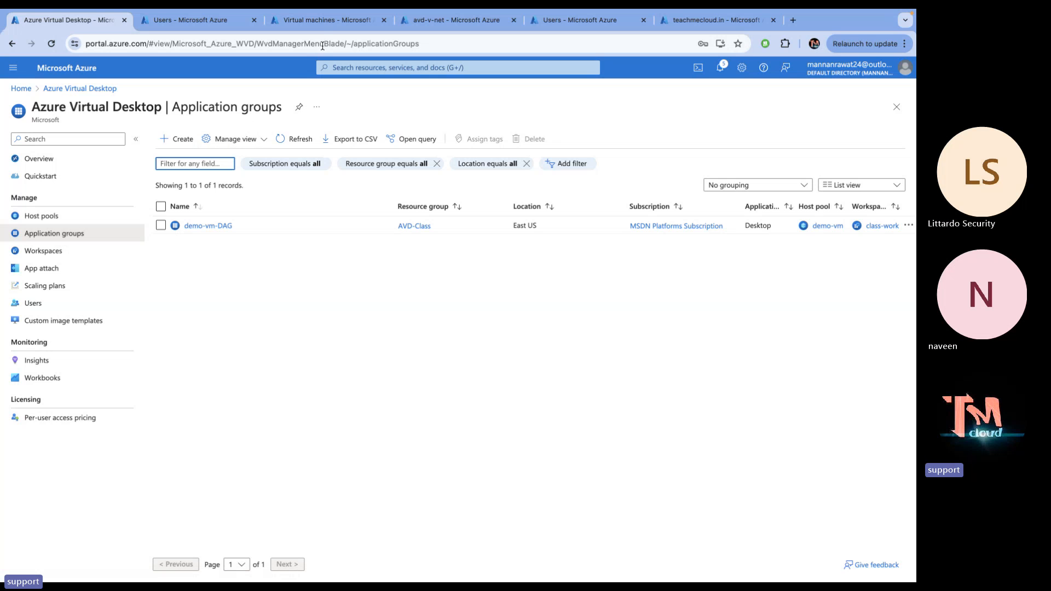
Refresh the VM list and force-delete host-0, confirming with the word 'delete'
{"action": "left_click", "coordinate": [330, 20]}
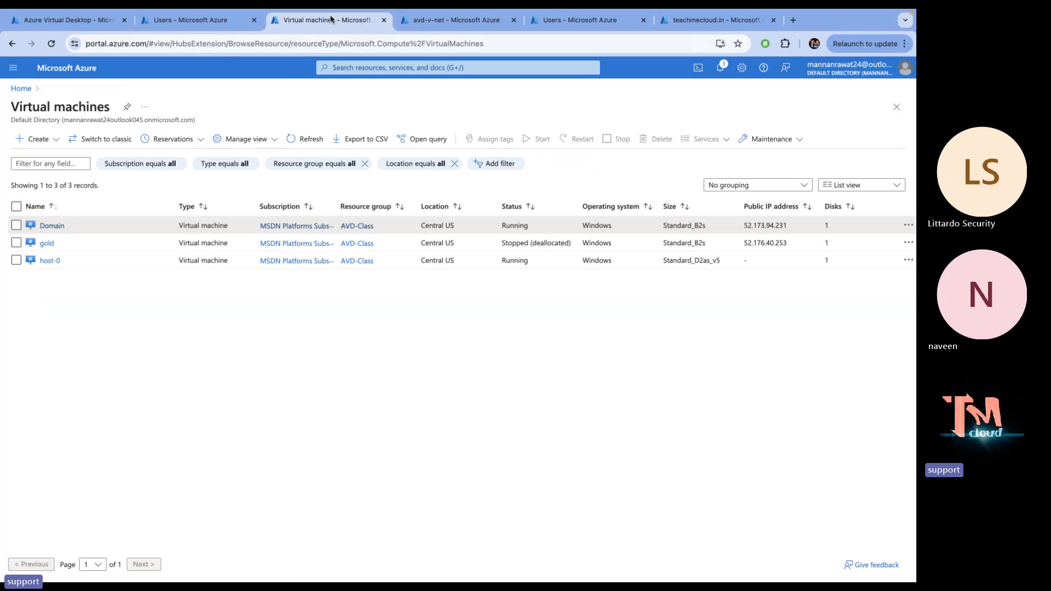
{"action": "left_click", "coordinate": [292, 140]}
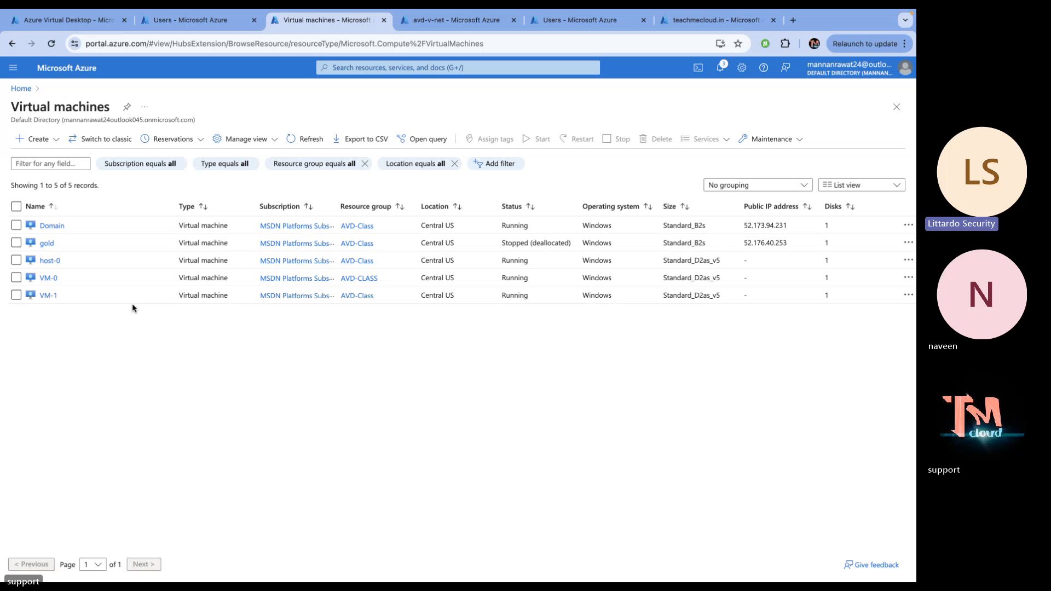
{"action": "left_click", "coordinate": [16, 261]}
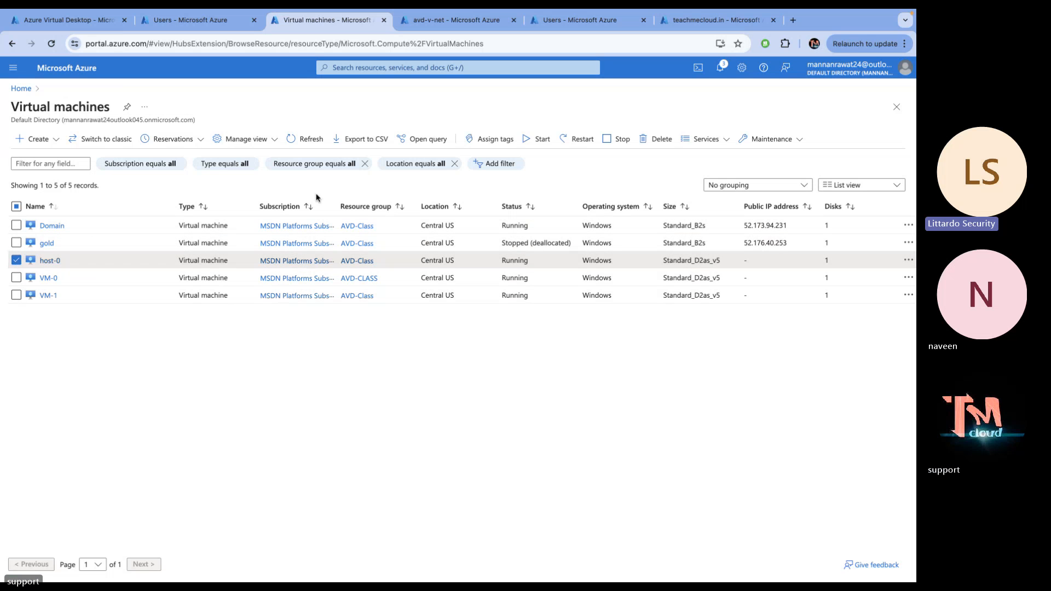
{"action": "left_click", "coordinate": [651, 141]}
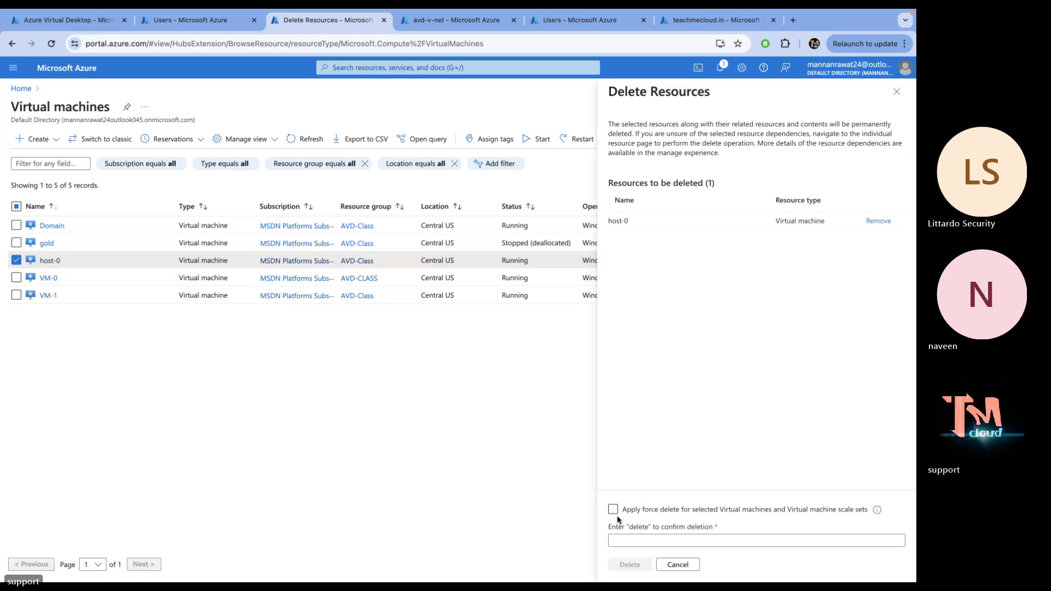
{"action": "left_click", "coordinate": [613, 509]}
{"action": "left_click", "coordinate": [625, 541]}
{"action": "type", "text": "d"}
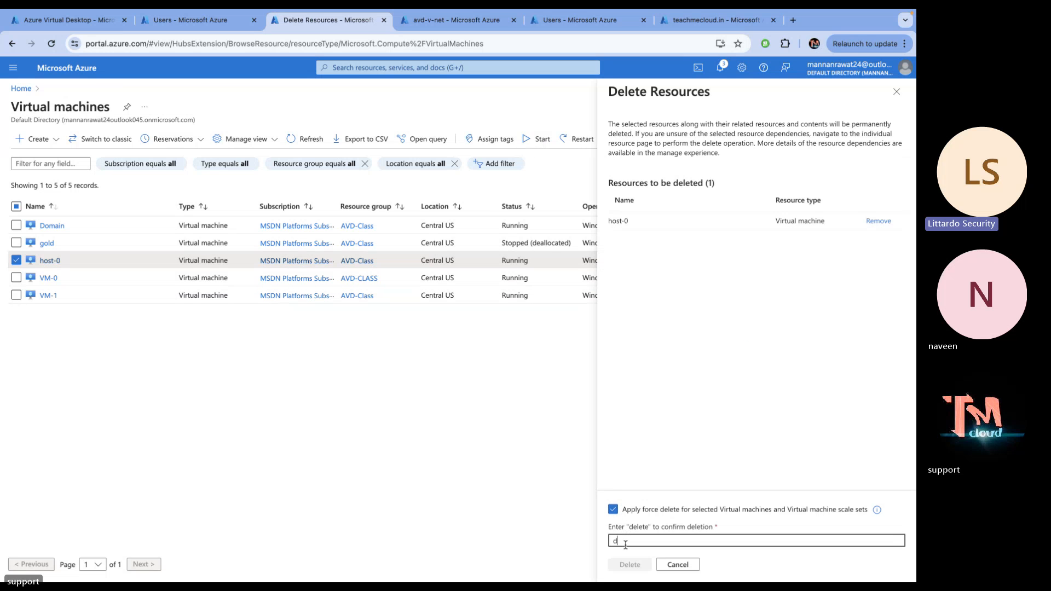
{"action": "type", "text": "ele"}
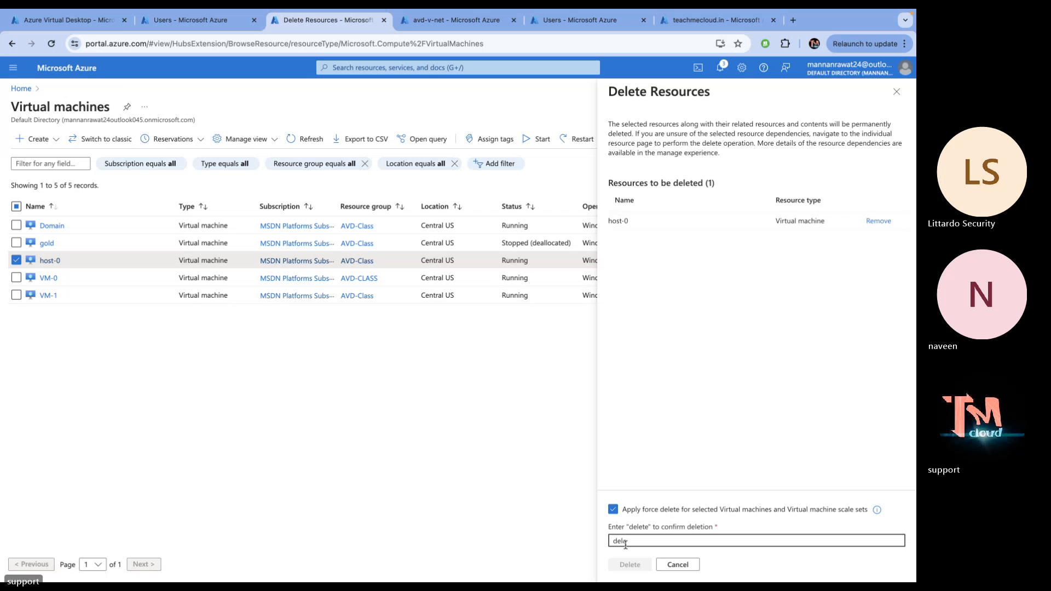
{"action": "type", "text": "ted"}
{"action": "key", "text": "BackSpace"}
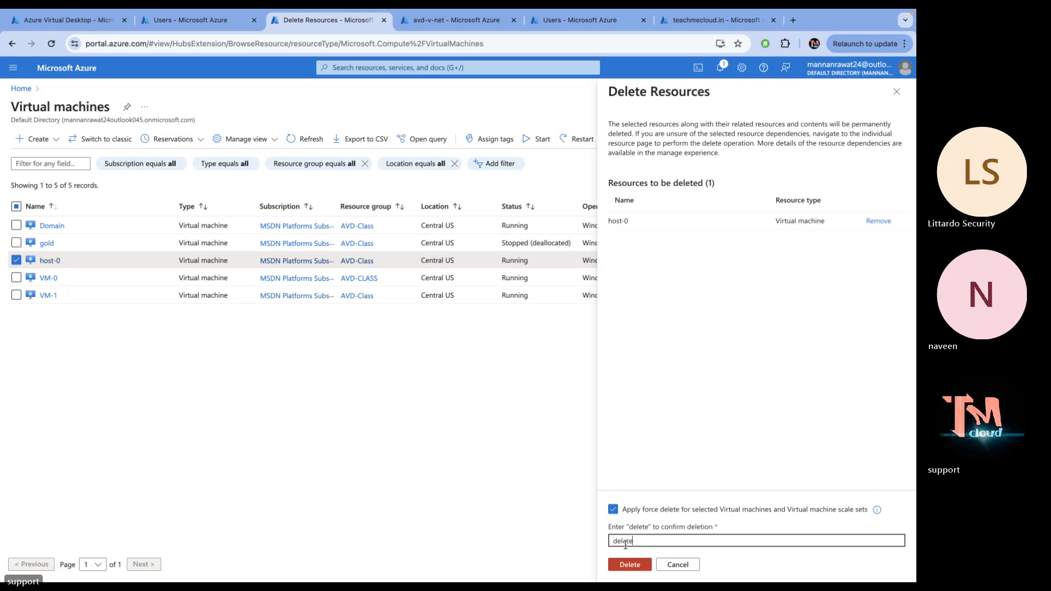
{"action": "left_click", "coordinate": [632, 564]}
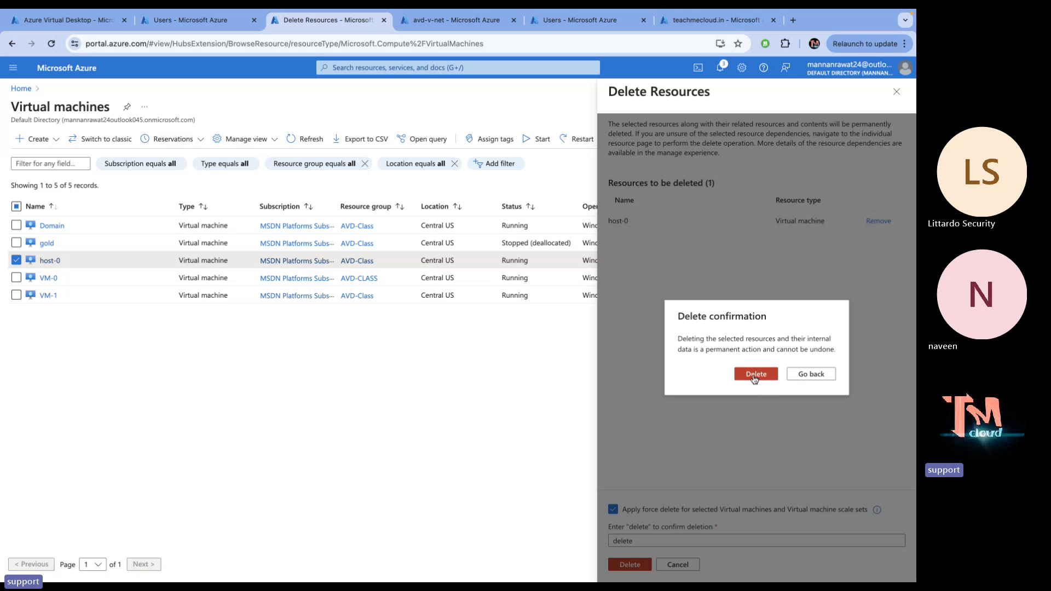
{"action": "left_click", "coordinate": [754, 375]}
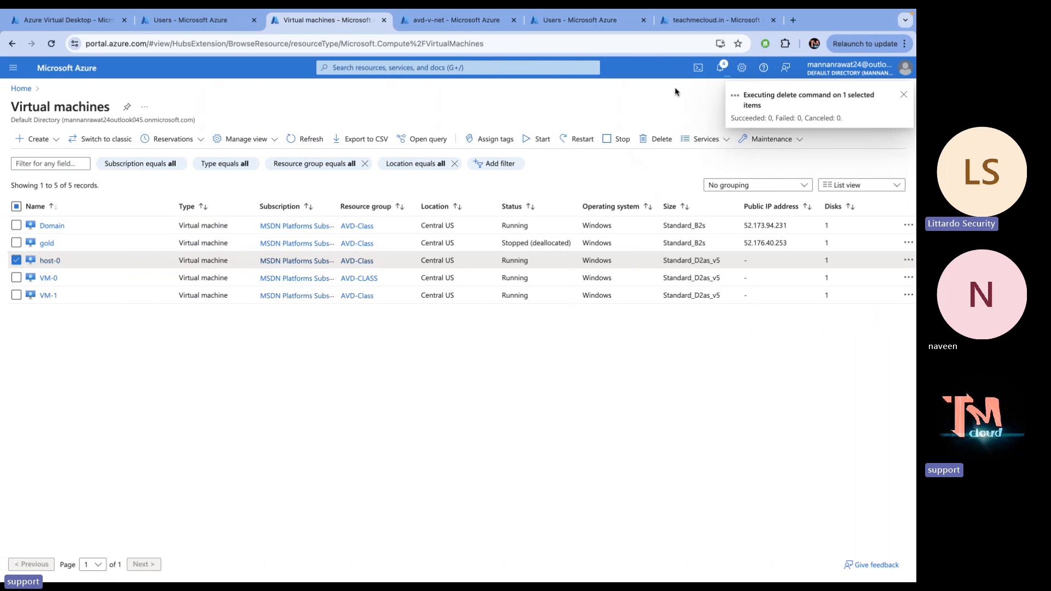
In a new tab, search the web for 'client.wvd' and look through the Yahoo results
{"action": "key", "text": "ctrl+t"}
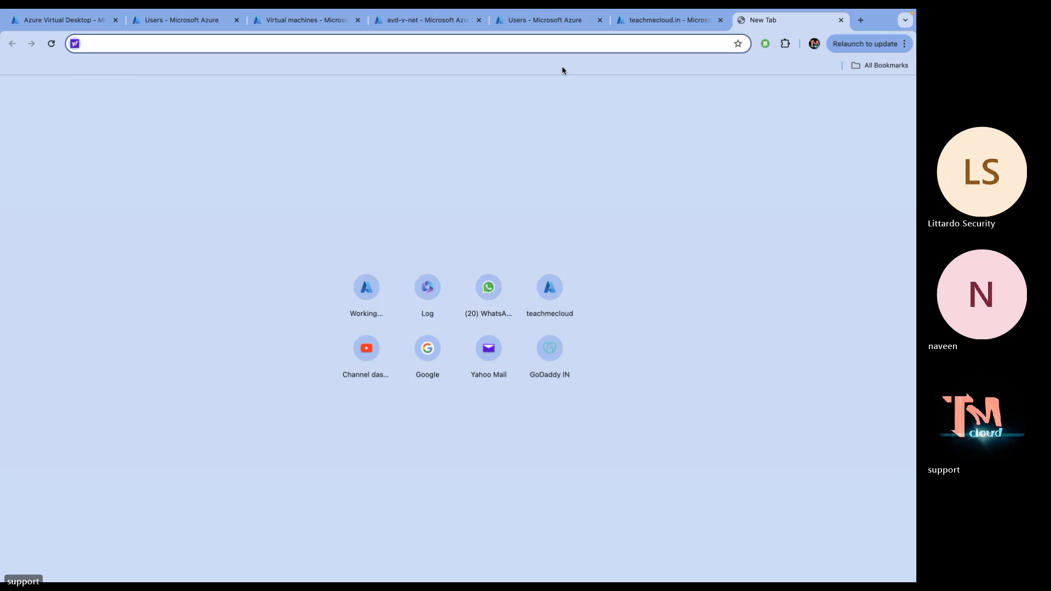
{"action": "type", "text": "cli"}
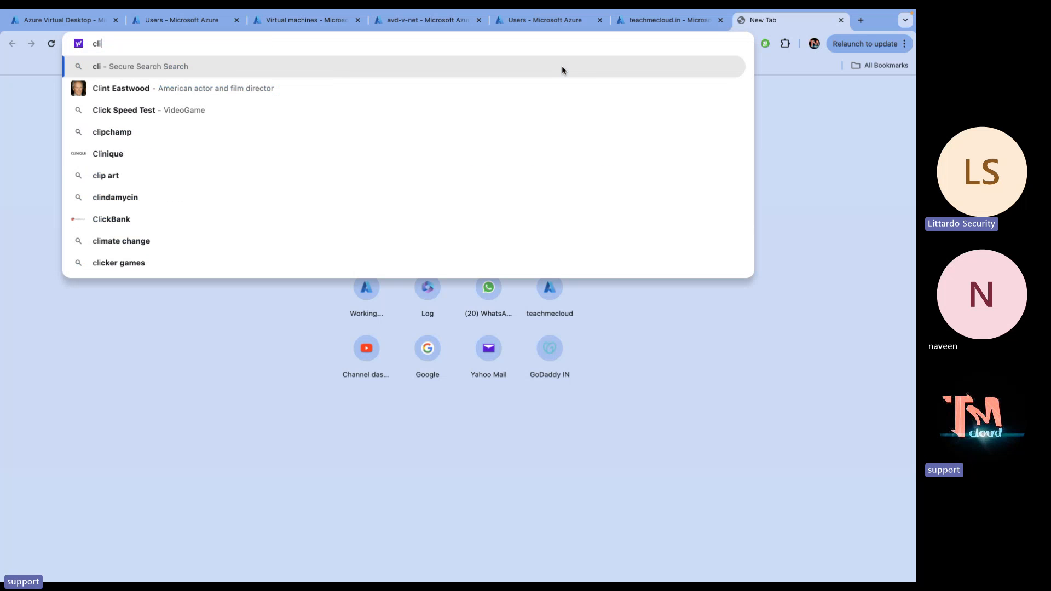
{"action": "key", "text": "BackSpace"}
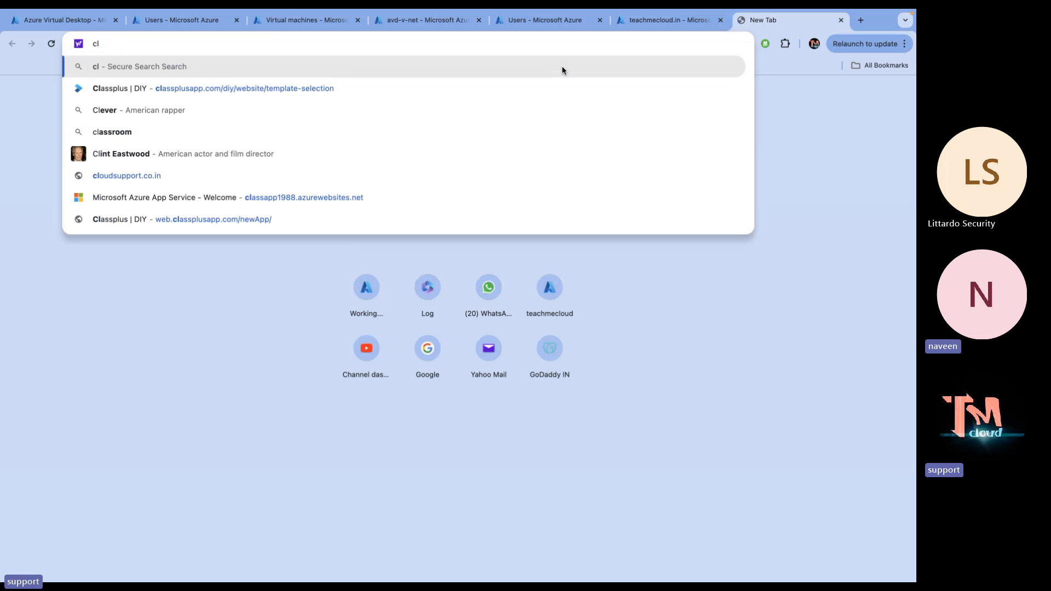
{"action": "key", "text": "BackSpace"}
{"action": "key", "text": "BackSpace"}
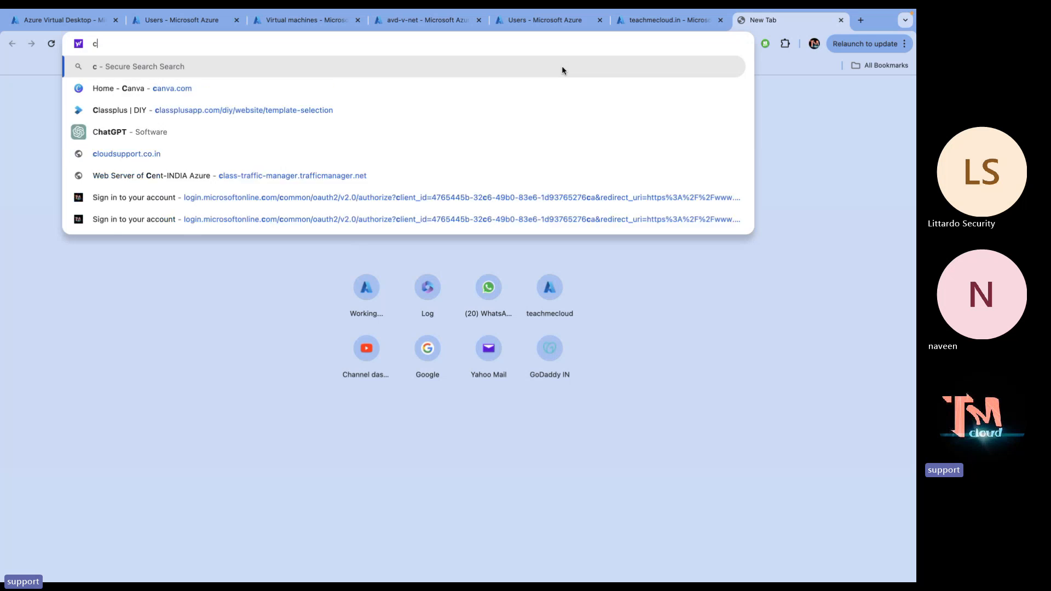
{"action": "type", "text": "clie"}
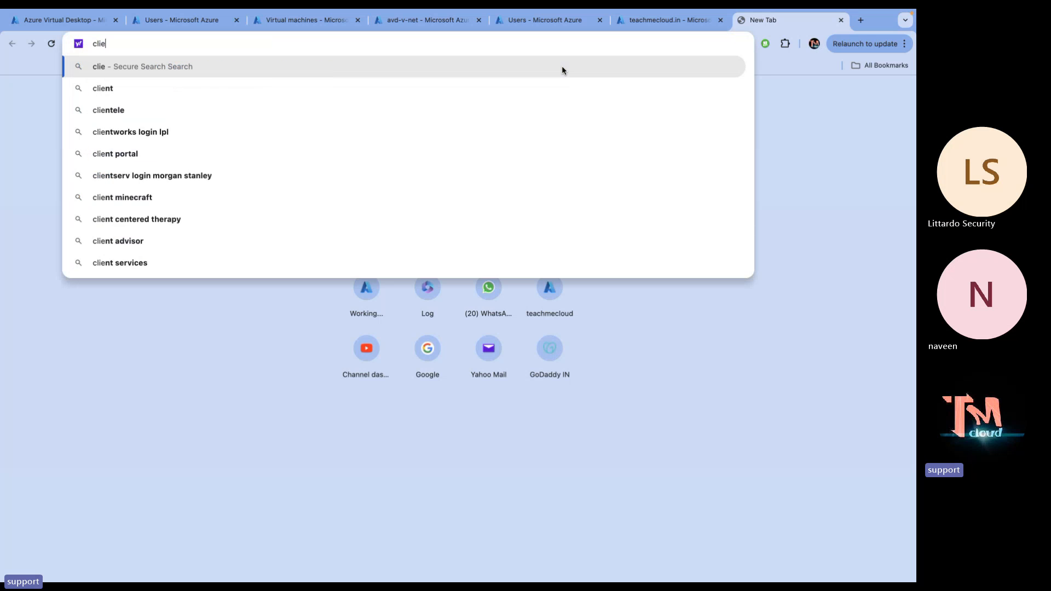
{"action": "key", "text": "BackSpace"}
{"action": "key", "text": "BackSpace"}
{"action": "key", "text": "BackSpace"}
{"action": "key", "text": "BackSpace"}
{"action": "type", "text": "client"}
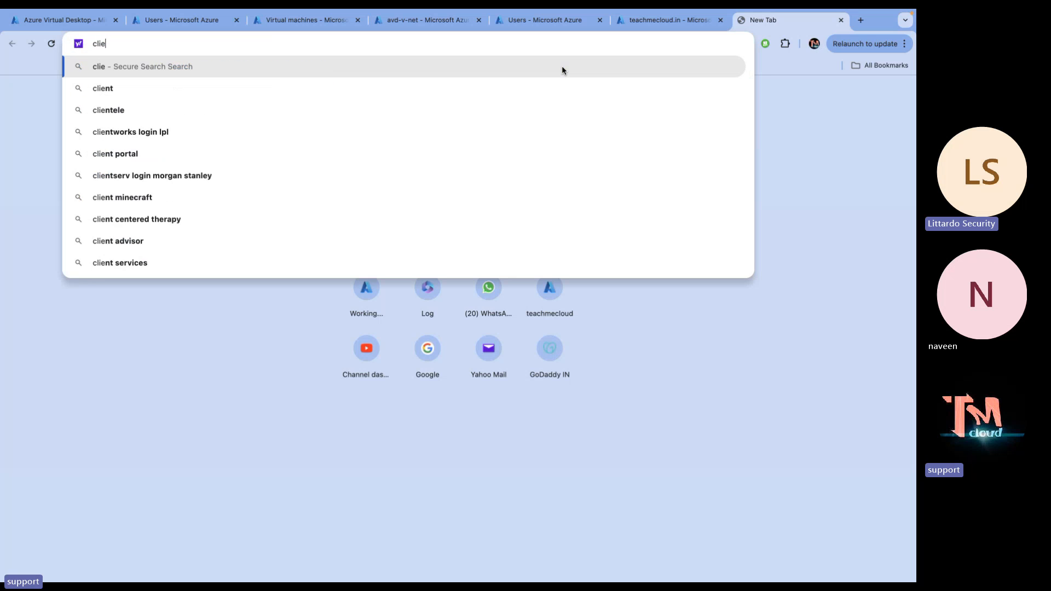
{"action": "type", "text": ".wvd"}
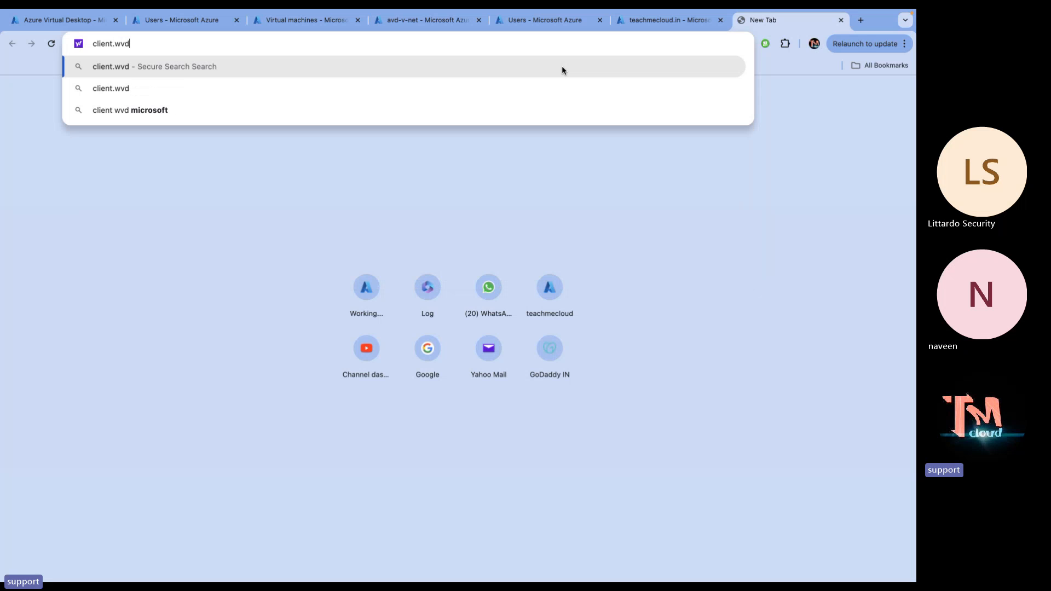
{"action": "left_click", "coordinate": [132, 111]}
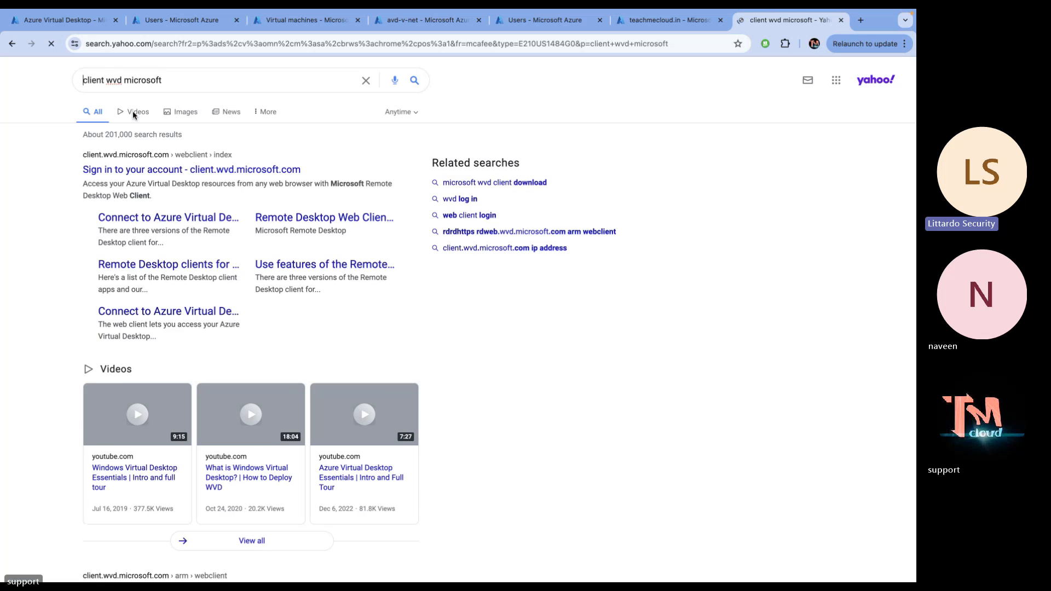
{"action": "scroll", "coordinate": [186, 244], "scroll_direction": "down", "scroll_amount": 5}
{"action": "scroll", "coordinate": [191, 235], "scroll_direction": "down", "scroll_amount": 1}
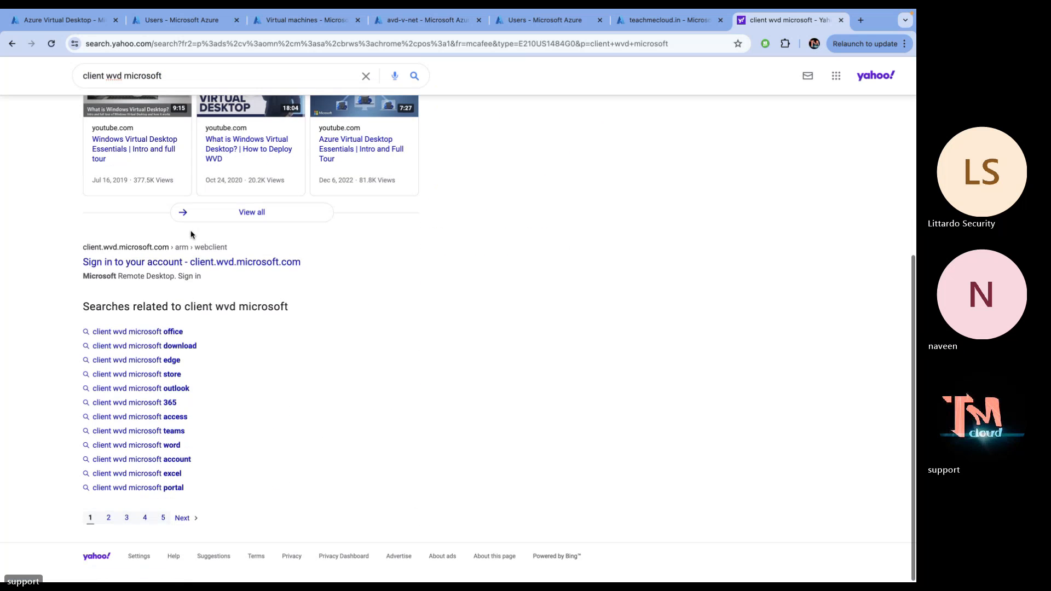
{"action": "scroll", "coordinate": [192, 234], "scroll_direction": "up", "scroll_amount": 6}
{"action": "left_click", "coordinate": [193, 85]}
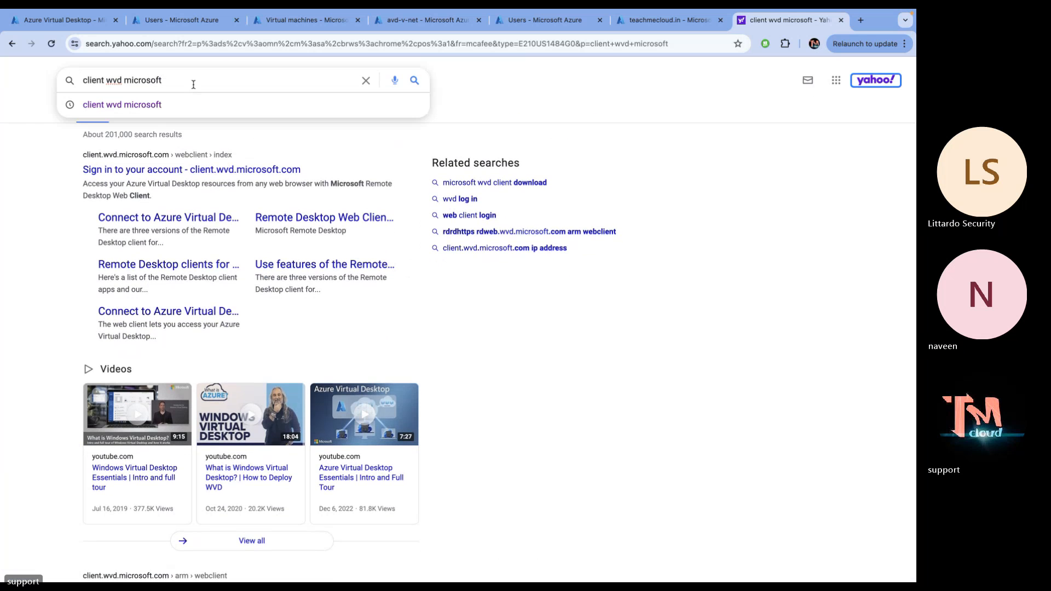
{"action": "key", "text": "Return"}
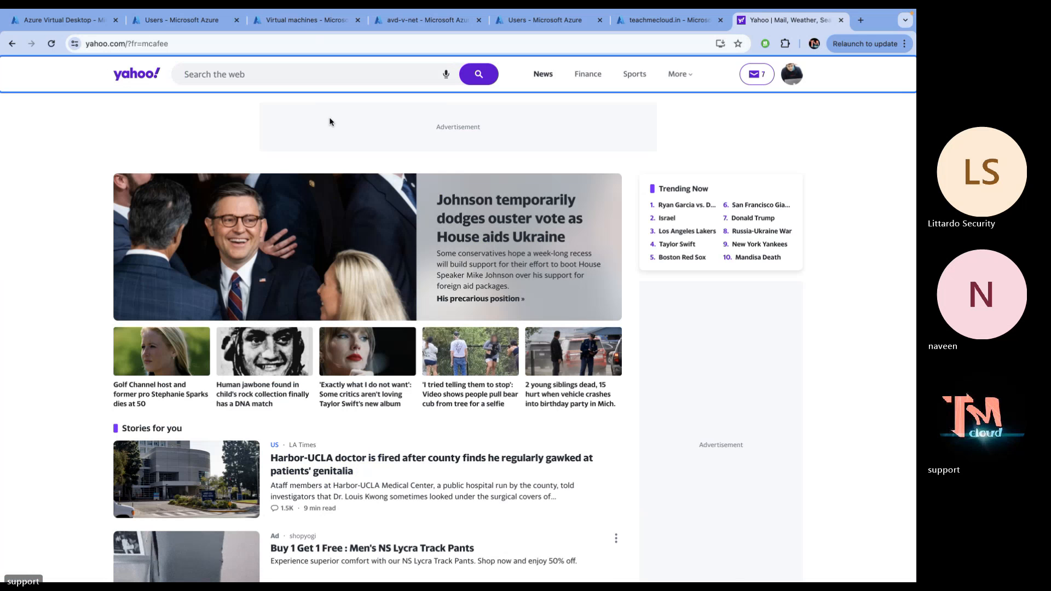
Close the Yahoo page and load aka.ms/avdwebclient in a fresh tab
{"action": "left_click", "coordinate": [840, 20]}
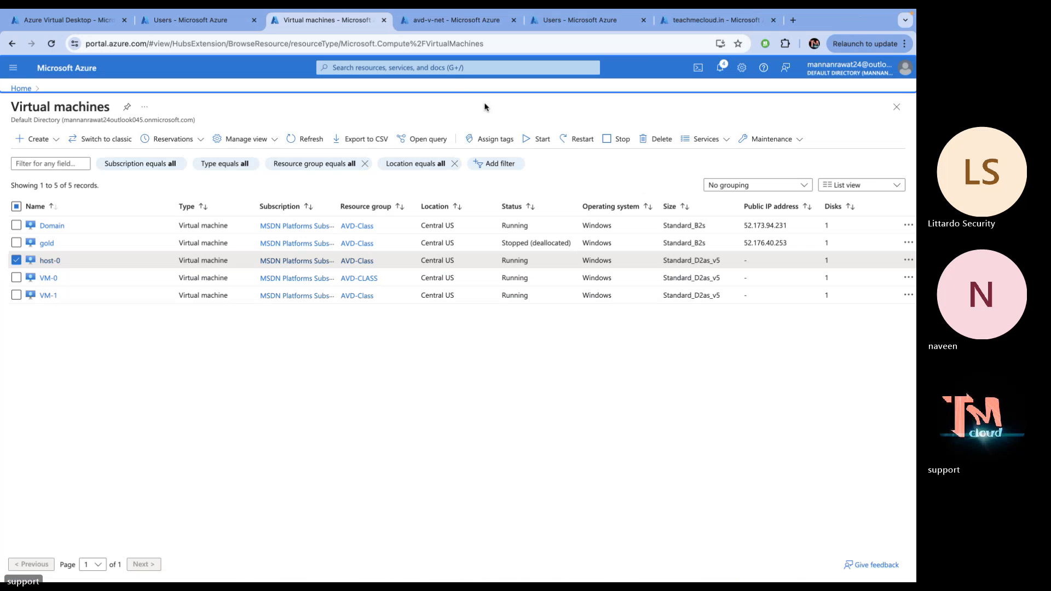
{"action": "left_click", "coordinate": [793, 20]}
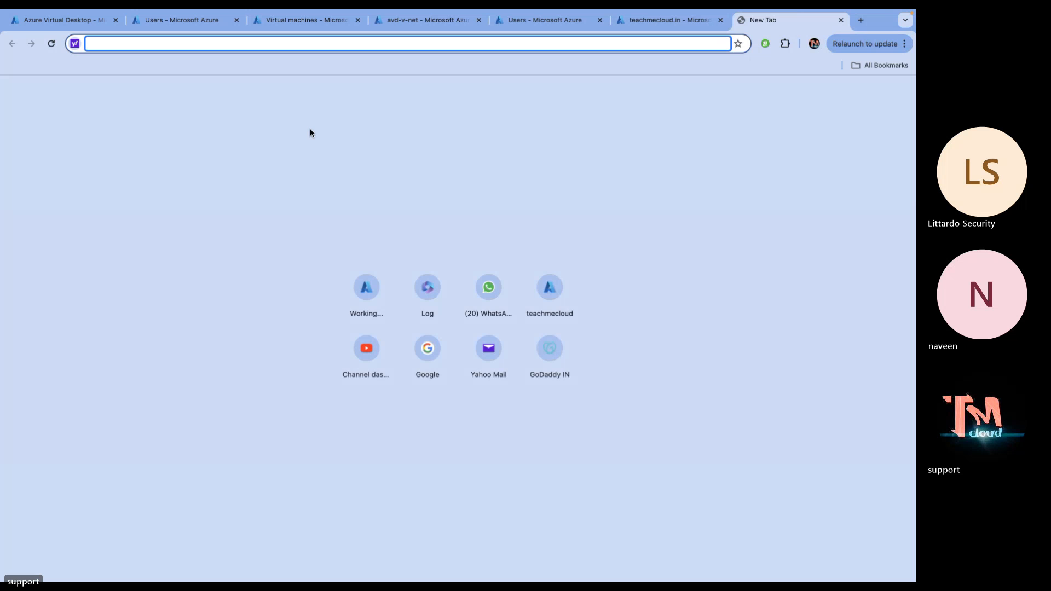
{"action": "type", "text": "clinet"}
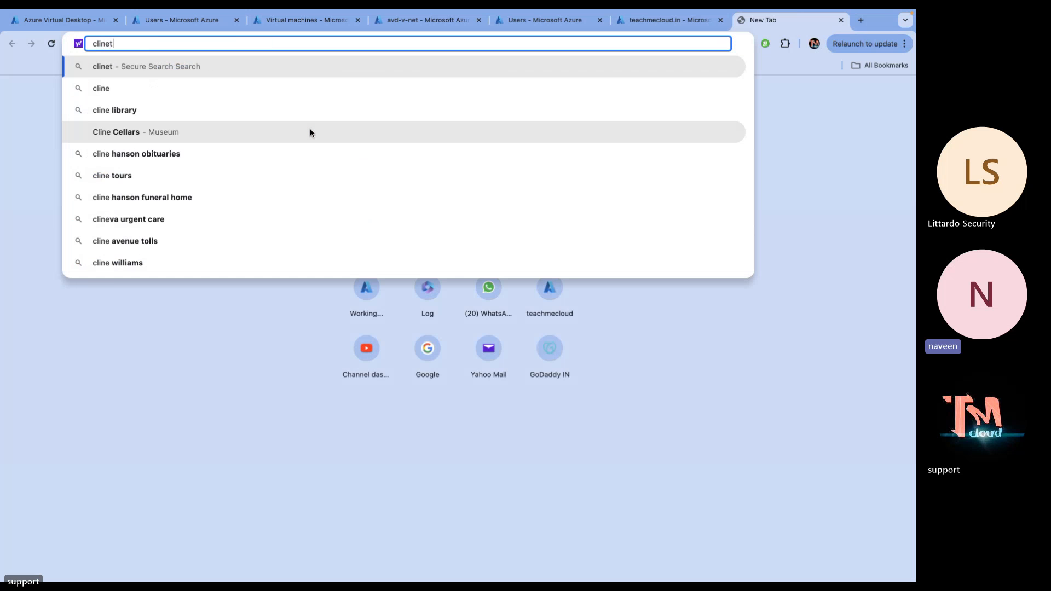
{"action": "key", "text": "BackSpace"}
{"action": "key", "text": "BackSpace"}
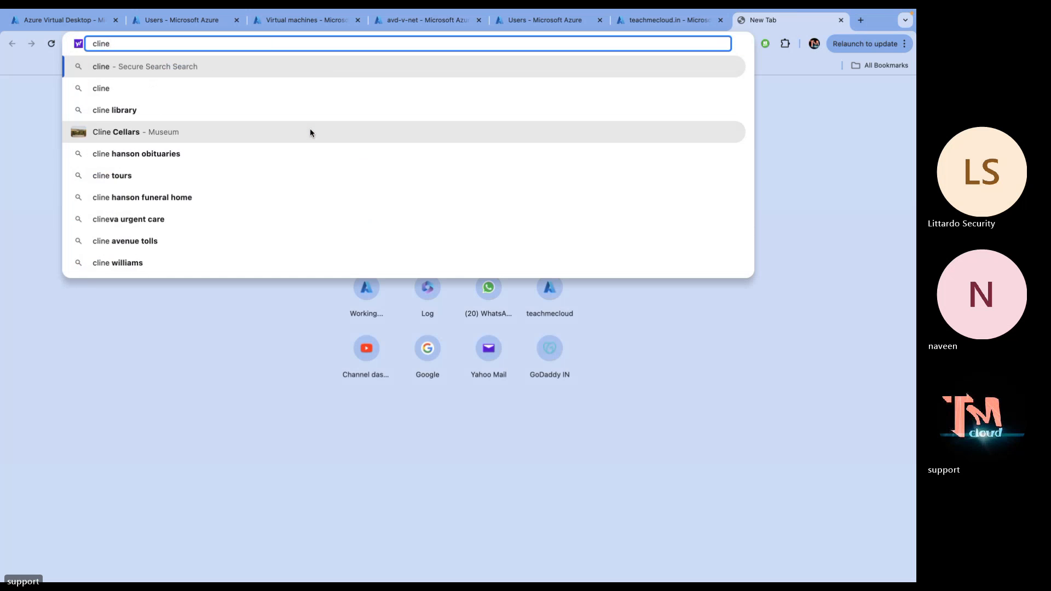
{"action": "key", "text": "BackSpace"}
{"action": "type", "text": "en"}
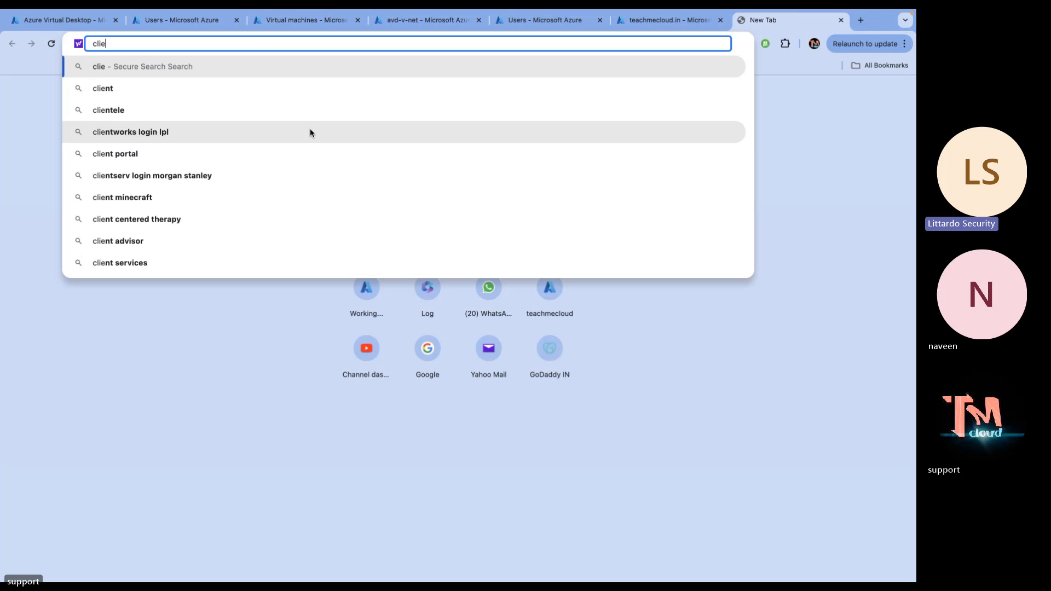
{"action": "type", "text": "t."}
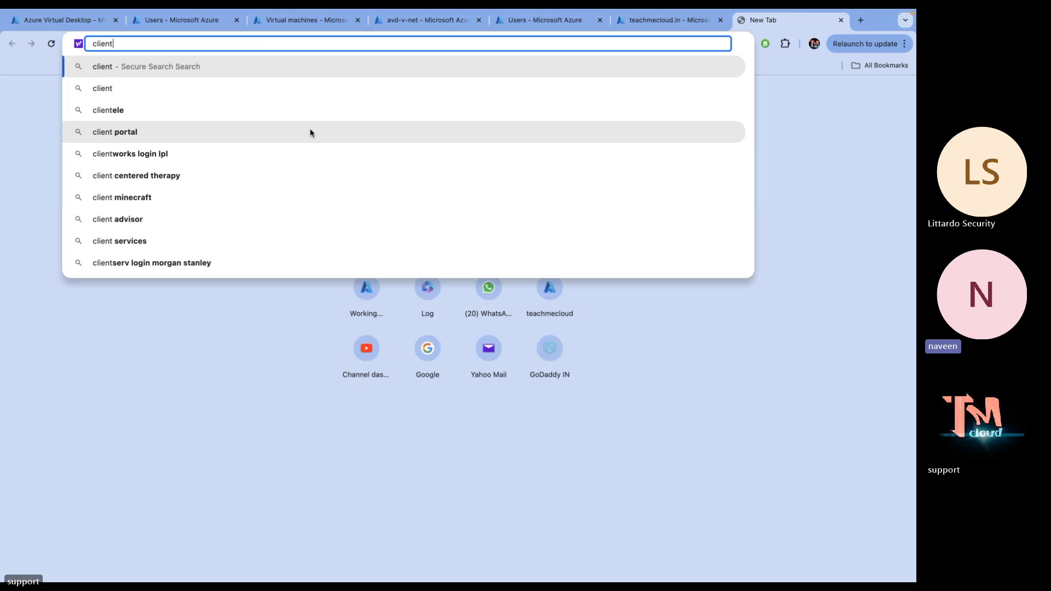
{"action": "key", "text": "BackSpace"}
{"action": "key", "text": "BackSpace"}
{"action": "key", "text": "BackSpace"}
{"action": "key", "text": "BackSpace"}
{"action": "key", "text": "BackSpace"}
{"action": "key", "text": "BackSpace"}
{"action": "key", "text": "BackSpace"}
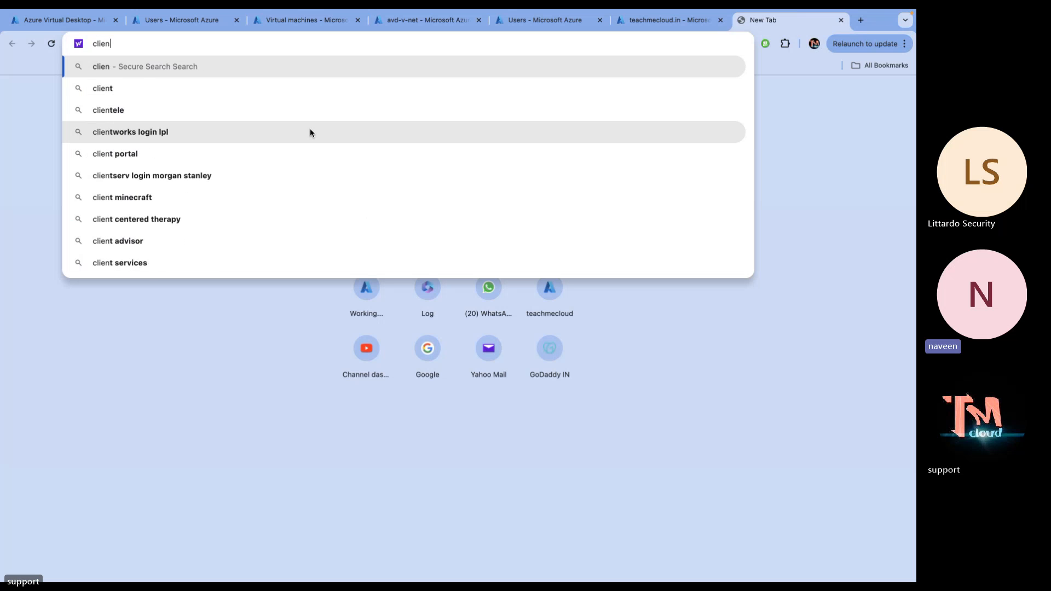
{"action": "type", "text": "aka"}
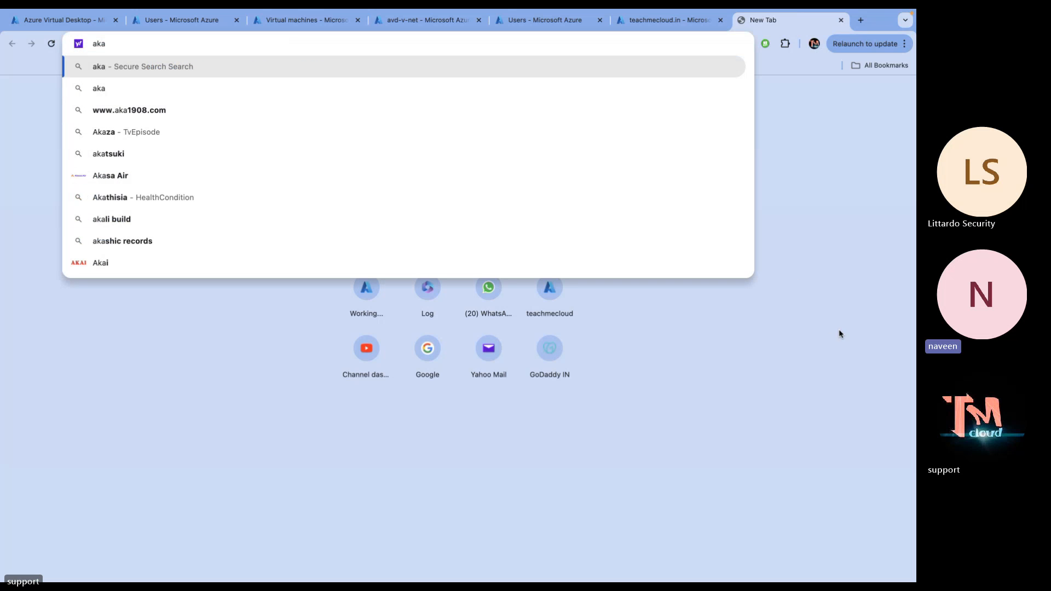
{"action": "type", "text": ".ms"}
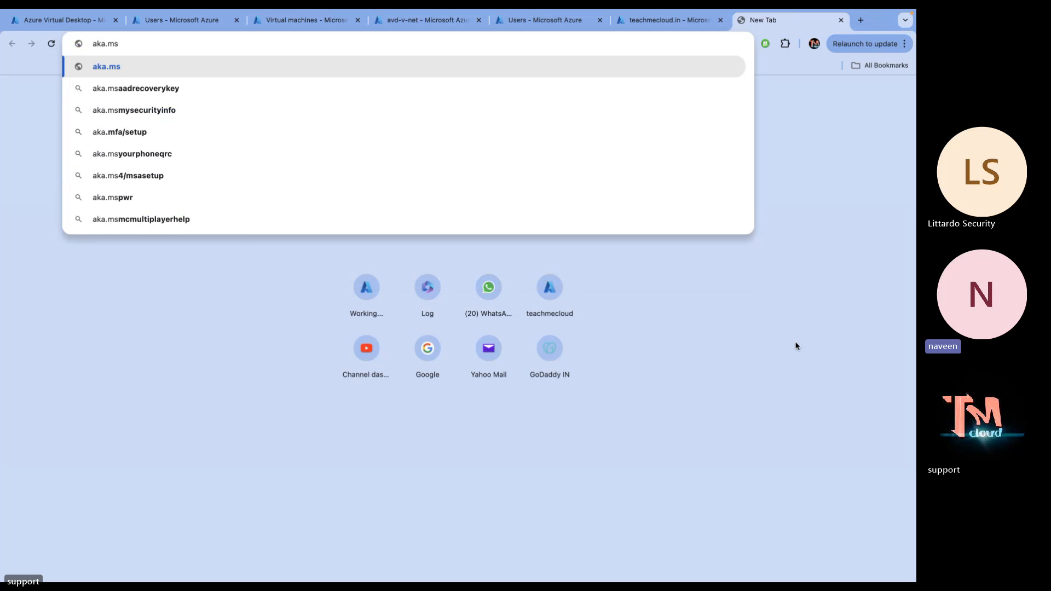
{"action": "type", "text": "/avdw"}
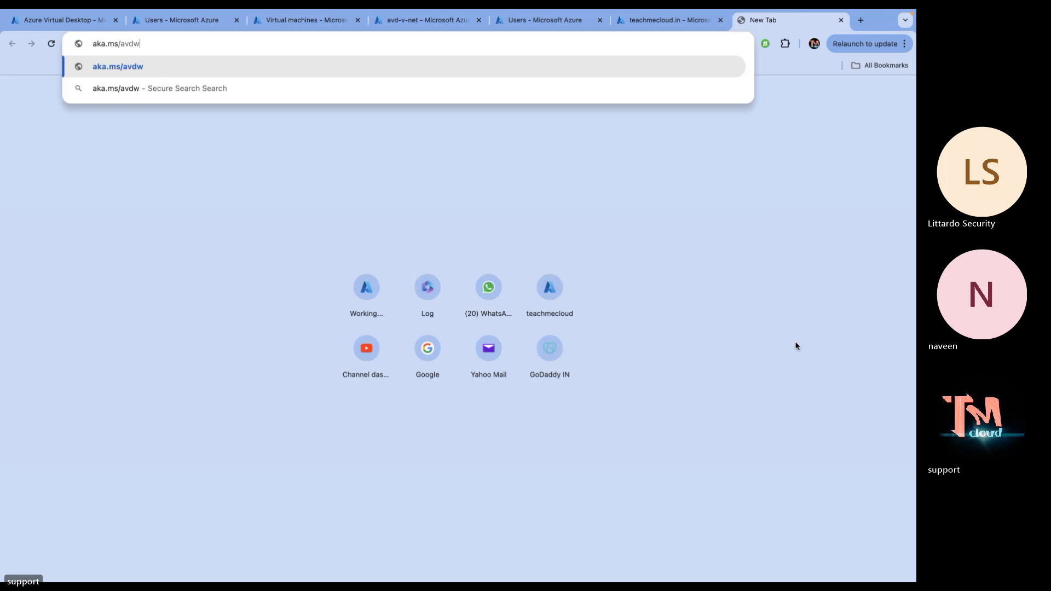
{"action": "type", "text": "ebci"}
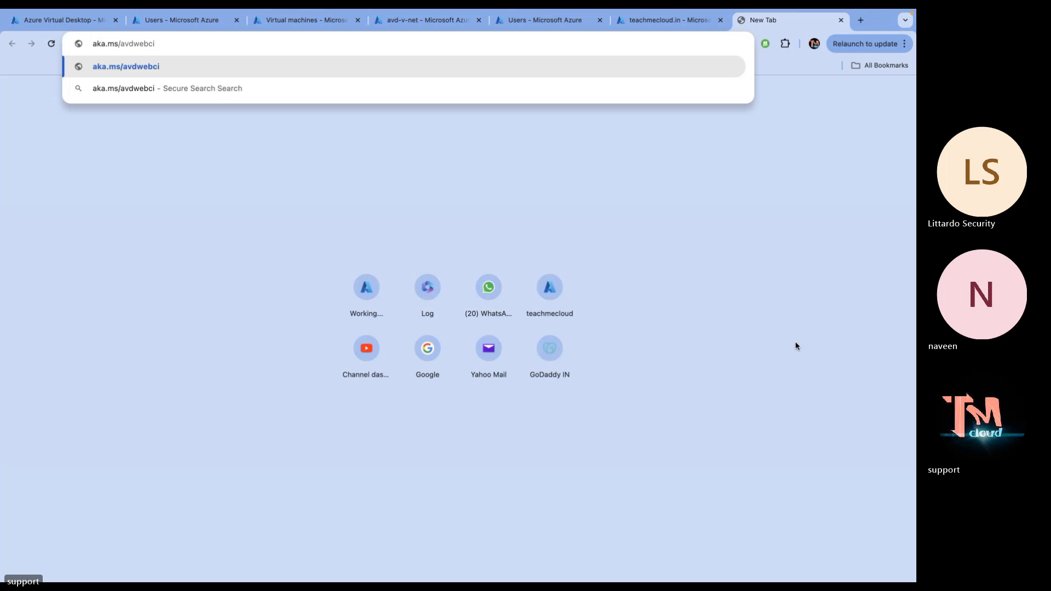
{"action": "key", "text": "BackSpace"}
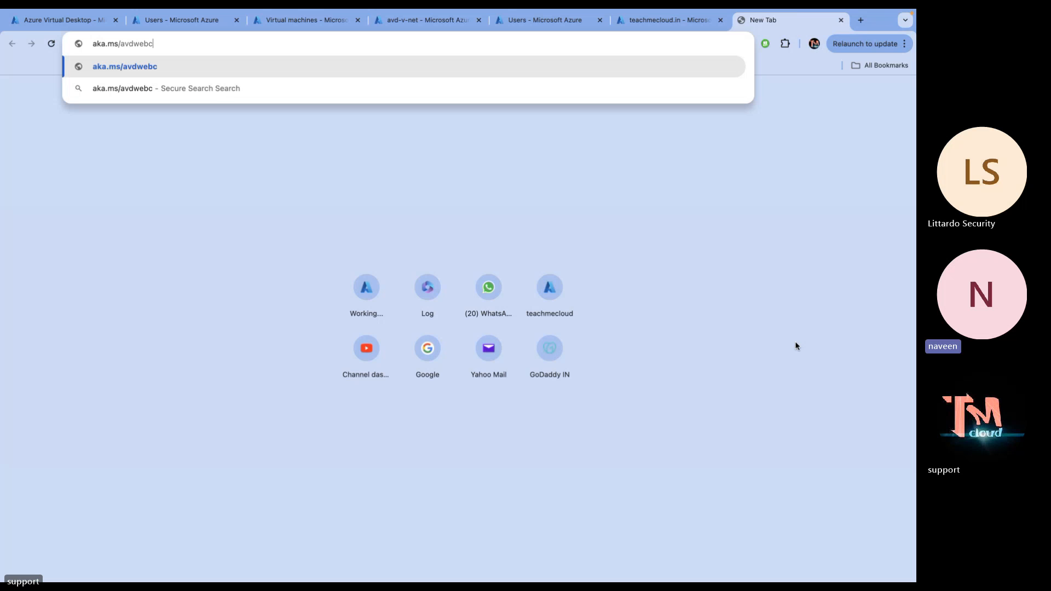
{"action": "type", "text": "lient"}
{"action": "key", "text": "Return"}
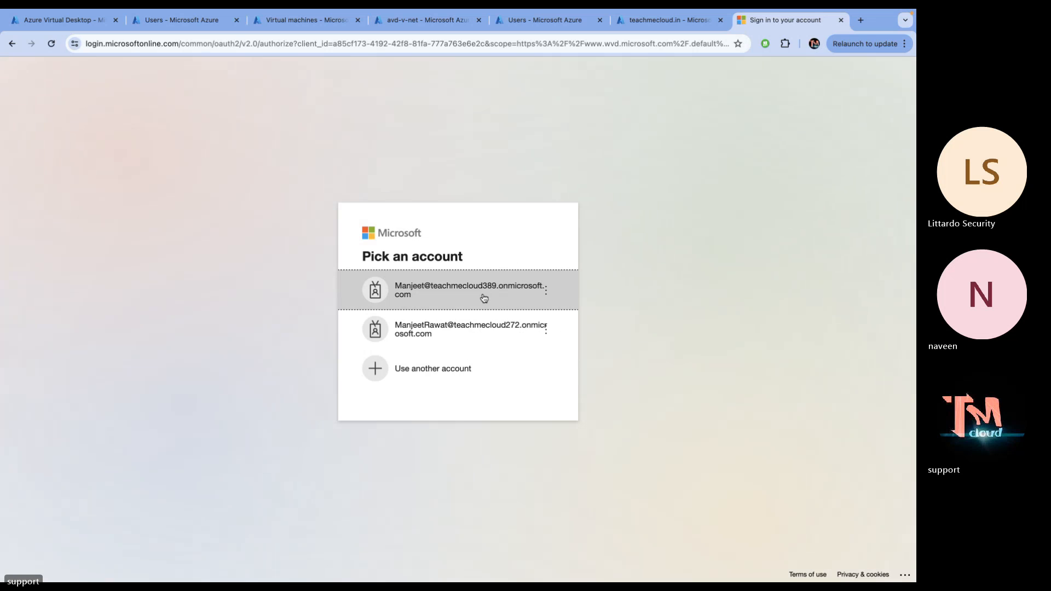
Choose 'Use another account' on the web client sign-in, then return to the Application groups tab
{"action": "left_click", "coordinate": [461, 361]}
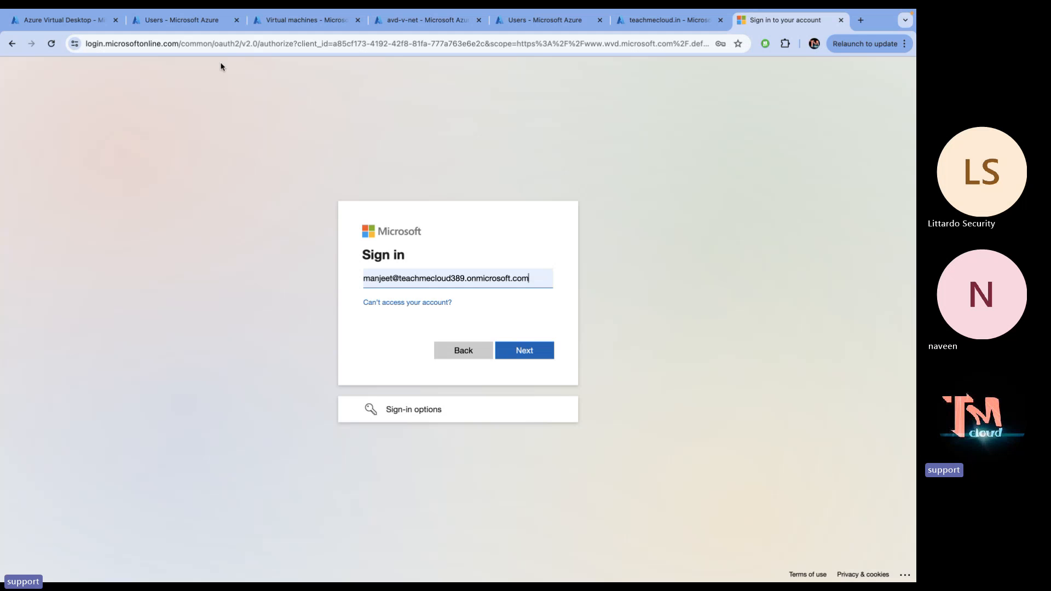
{"action": "left_click", "coordinate": [392, 22]}
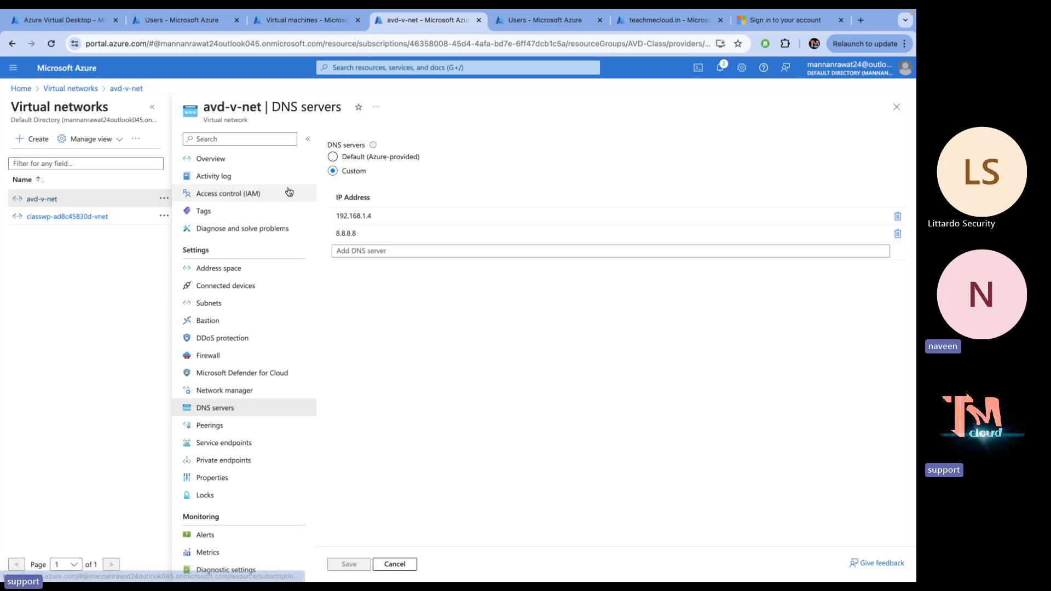
{"action": "left_click", "coordinate": [660, 19]}
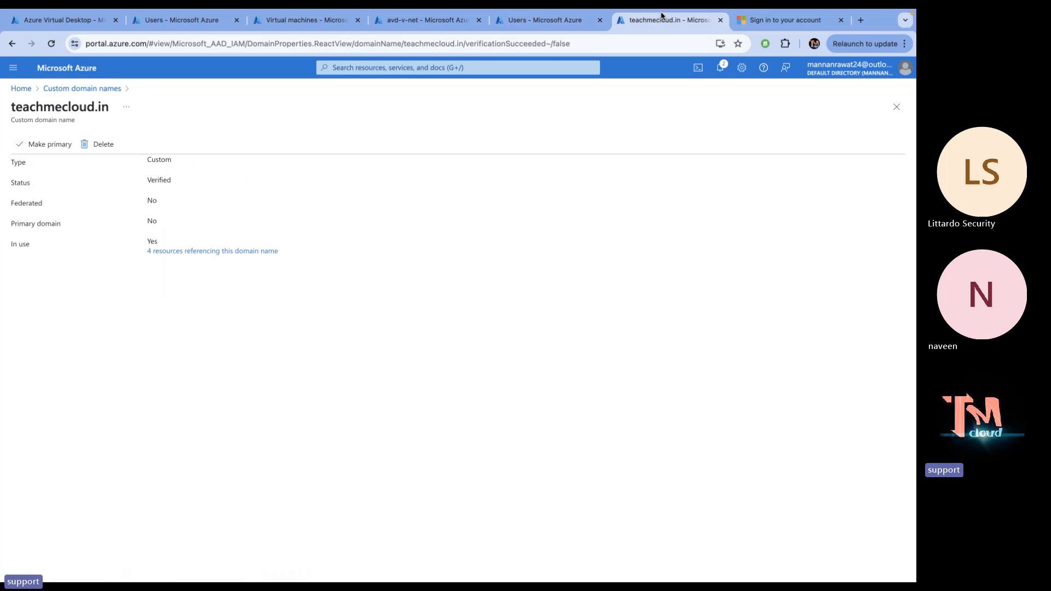
{"action": "left_click", "coordinate": [63, 20]}
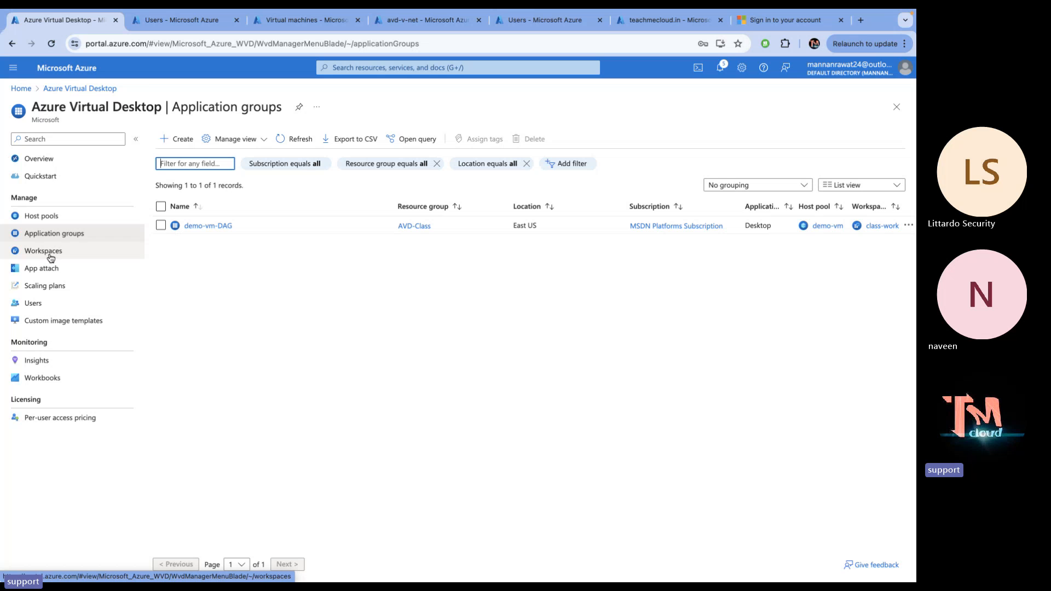
Open demo-vm-DAG and view its Assignments page
{"action": "left_click", "coordinate": [189, 227]}
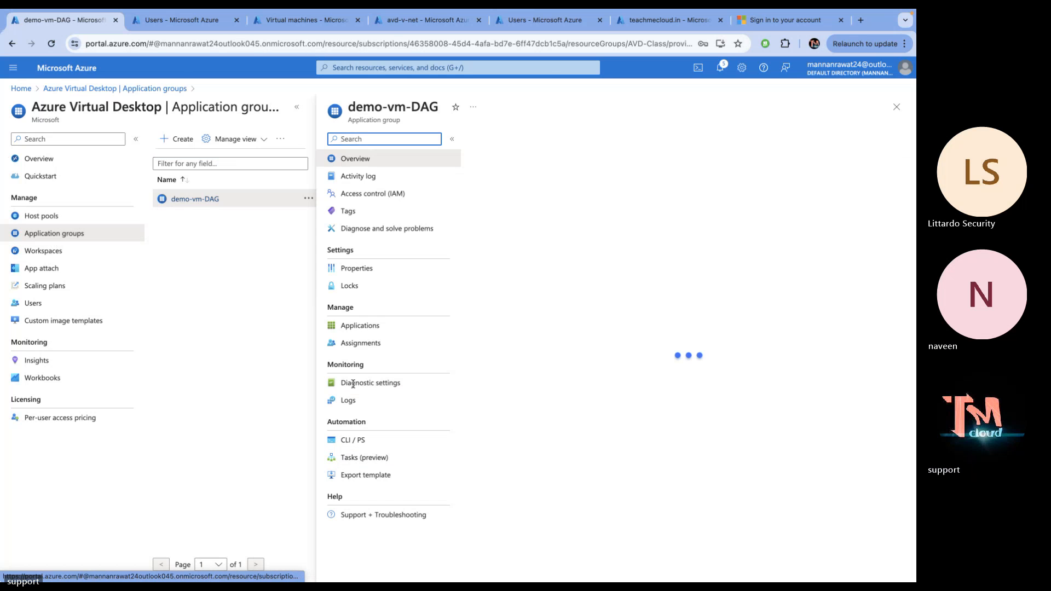
{"action": "left_click", "coordinate": [377, 343]}
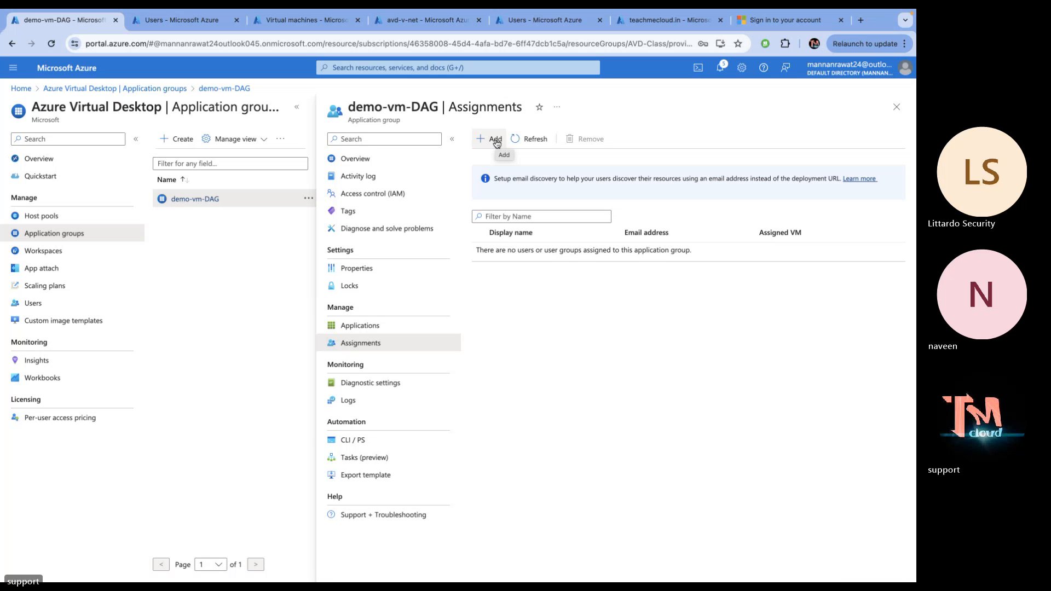
Assign the telnet and gcp Entra users to the demo-vm-DAG application group
{"action": "left_click", "coordinate": [496, 140]}
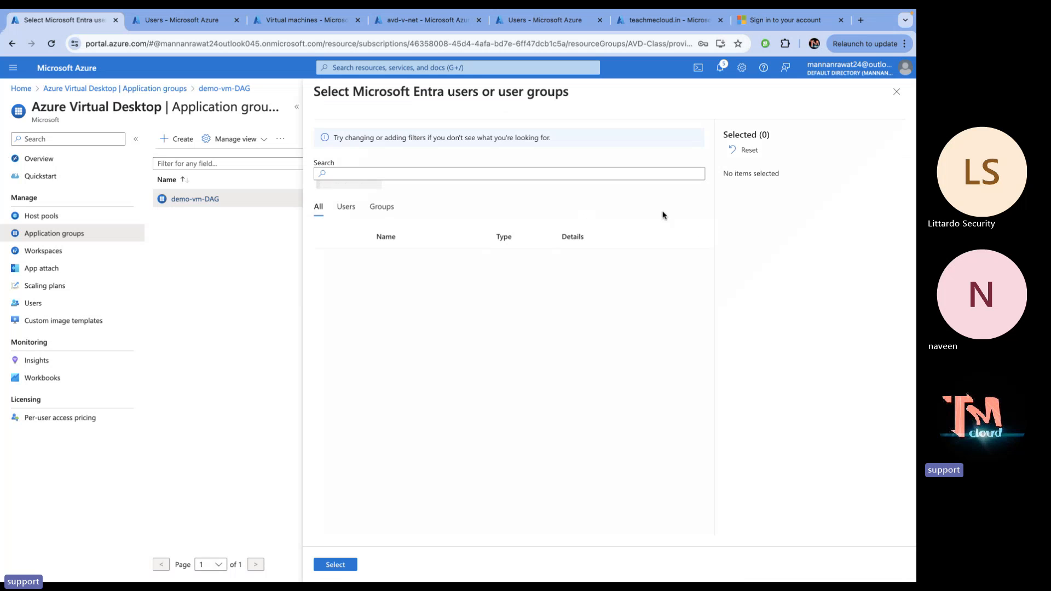
{"action": "left_click", "coordinate": [452, 178]}
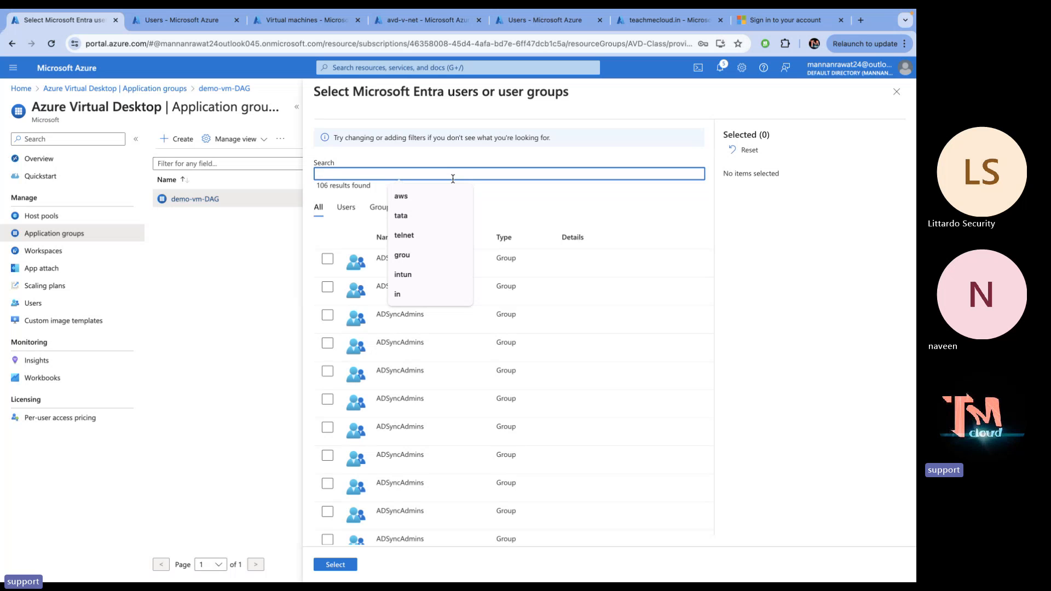
{"action": "type", "text": "tel"}
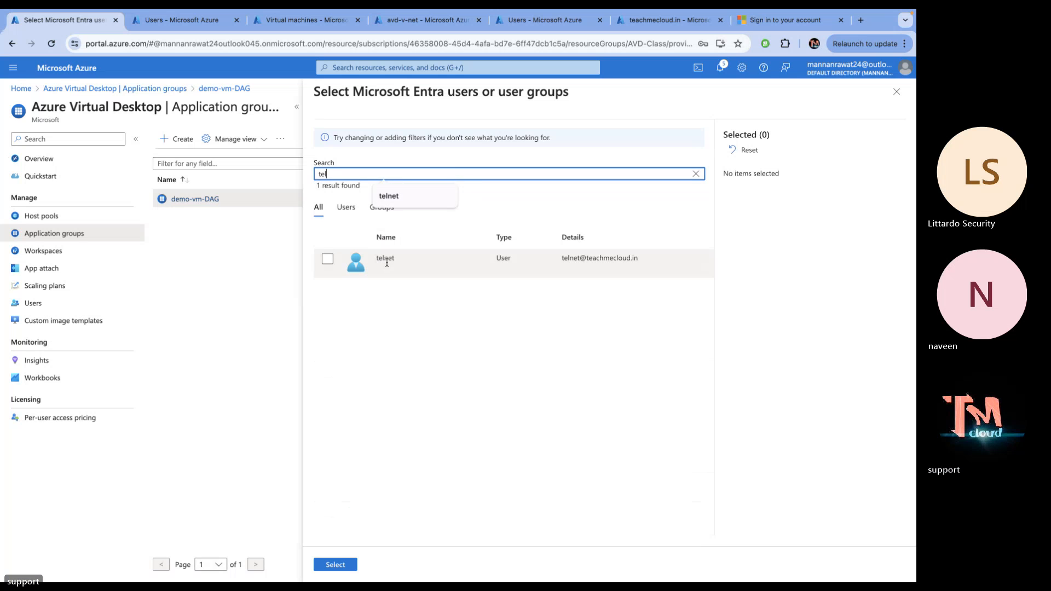
{"action": "left_click", "coordinate": [380, 265]}
{"action": "left_click", "coordinate": [335, 567]}
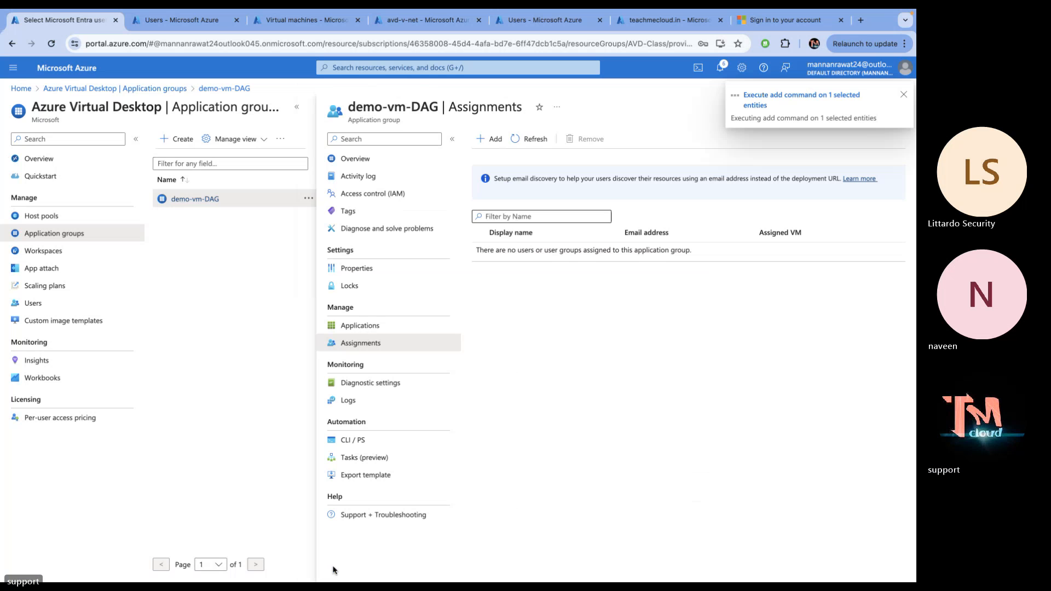
{"action": "left_click", "coordinate": [491, 140]}
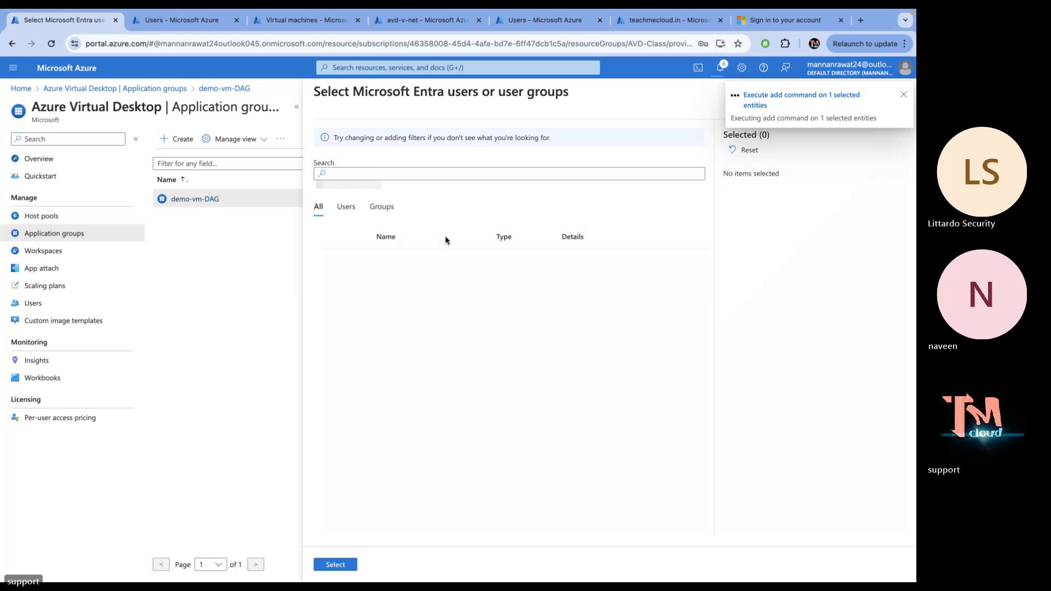
{"action": "left_click", "coordinate": [374, 174]}
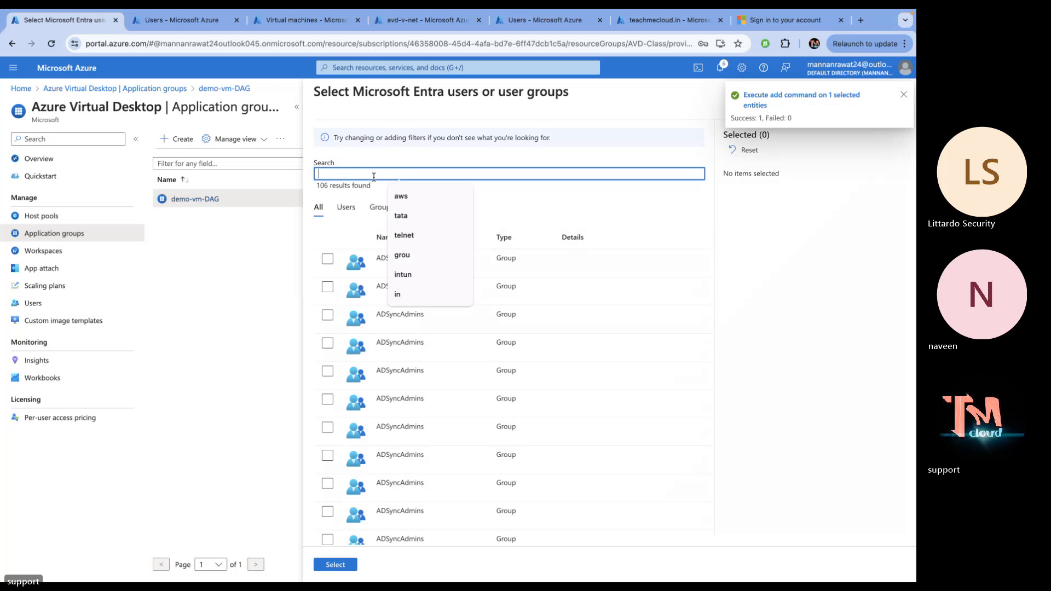
{"action": "type", "text": "gcp"}
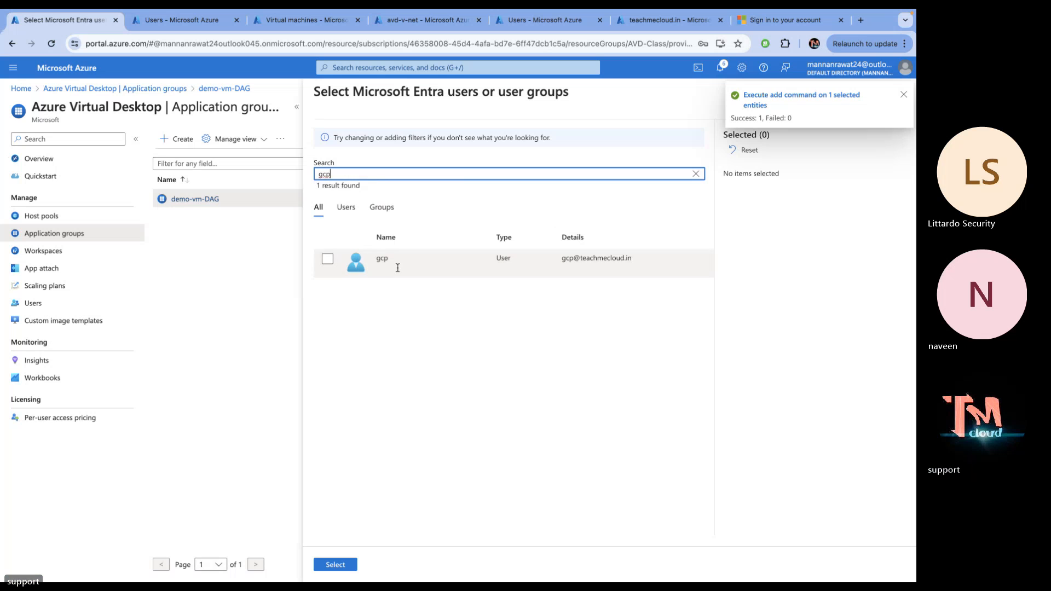
{"action": "left_click", "coordinate": [397, 268]}
{"action": "left_click", "coordinate": [335, 564]}
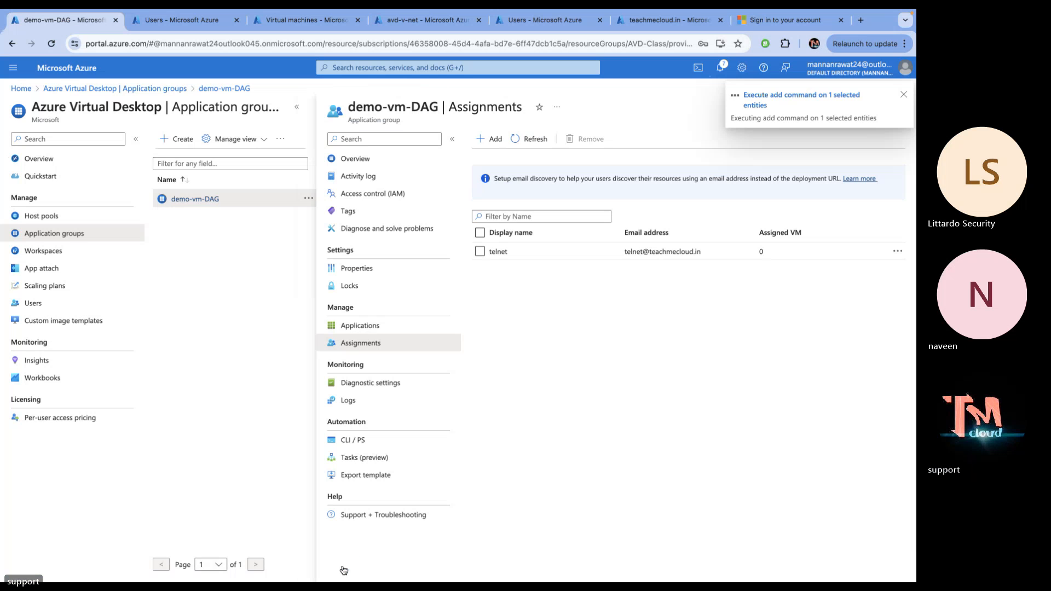
Check the teachmecloud.in domain and assignments tabs, ending on the Microsoft sign-in tab
{"action": "left_click", "coordinate": [766, 22]}
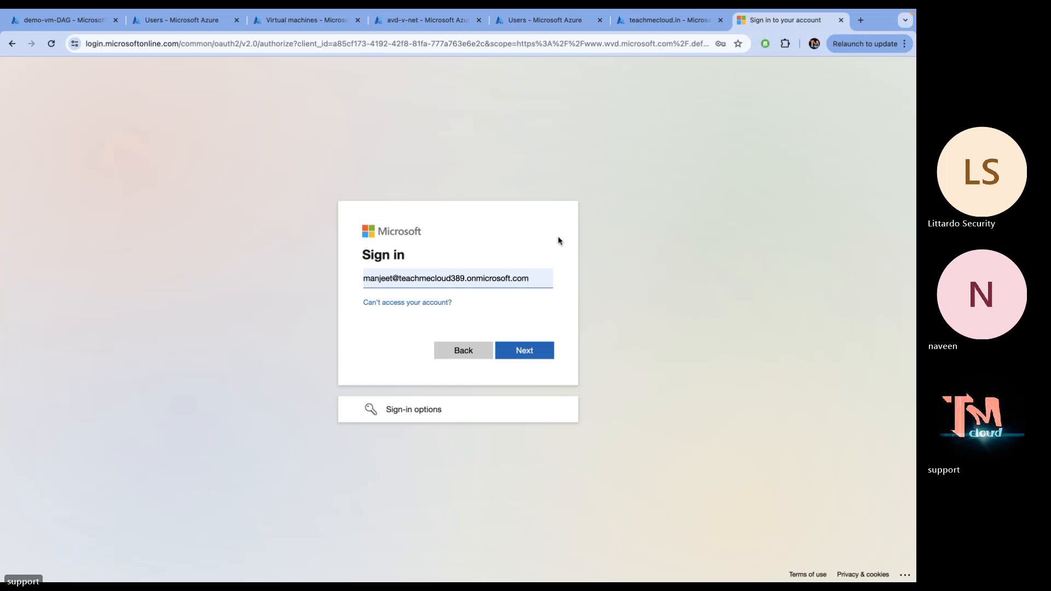
{"action": "left_click", "coordinate": [677, 26]}
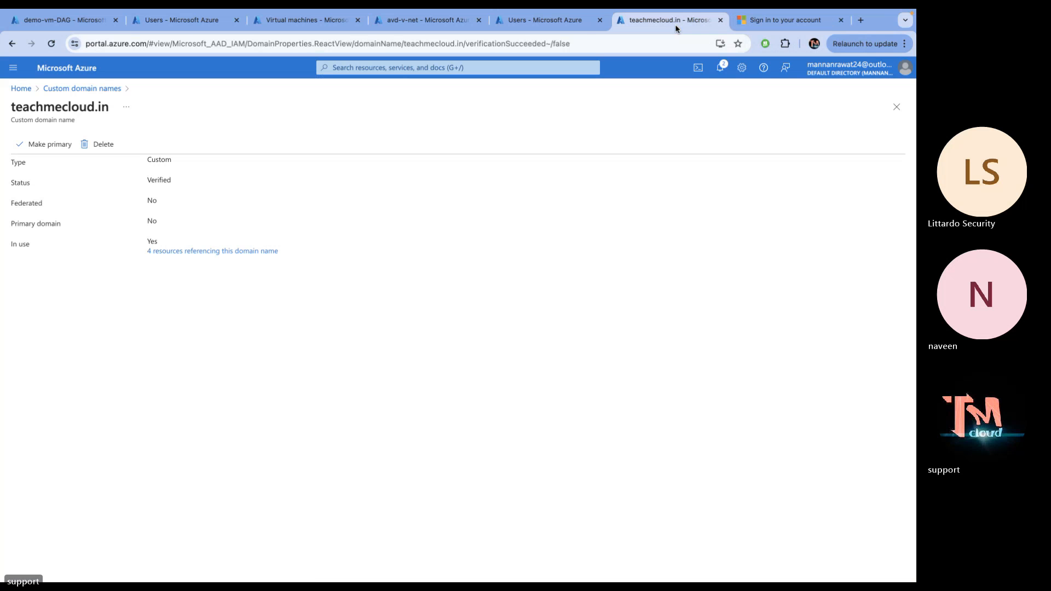
{"action": "left_click", "coordinate": [63, 20]}
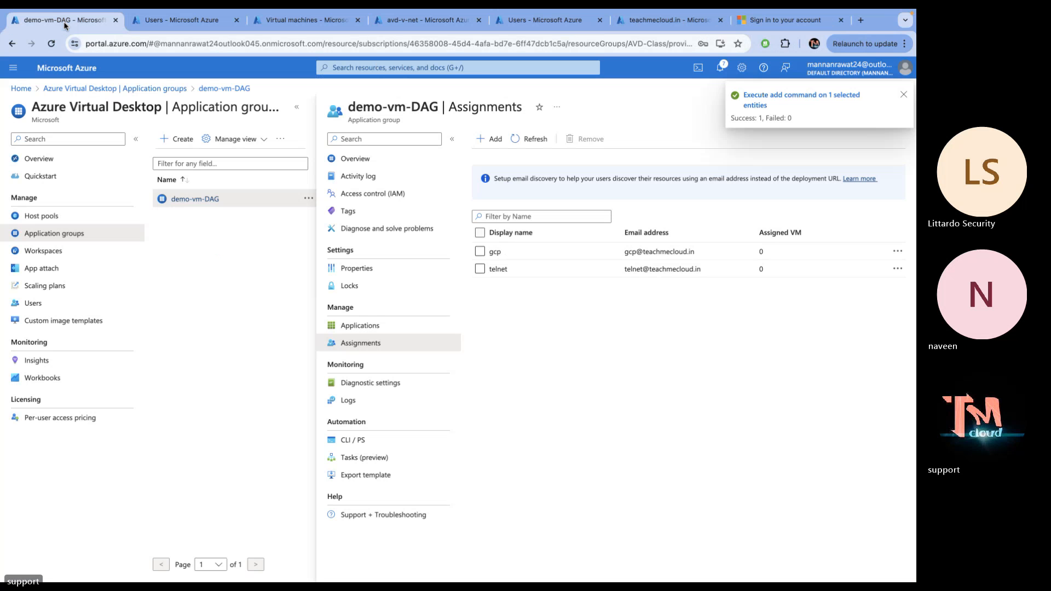
{"action": "left_click", "coordinate": [768, 22]}
Replace the prefilled sign-in address with the telnet user's e-mail and submit it
{"action": "key", "text": "BackSpace"}
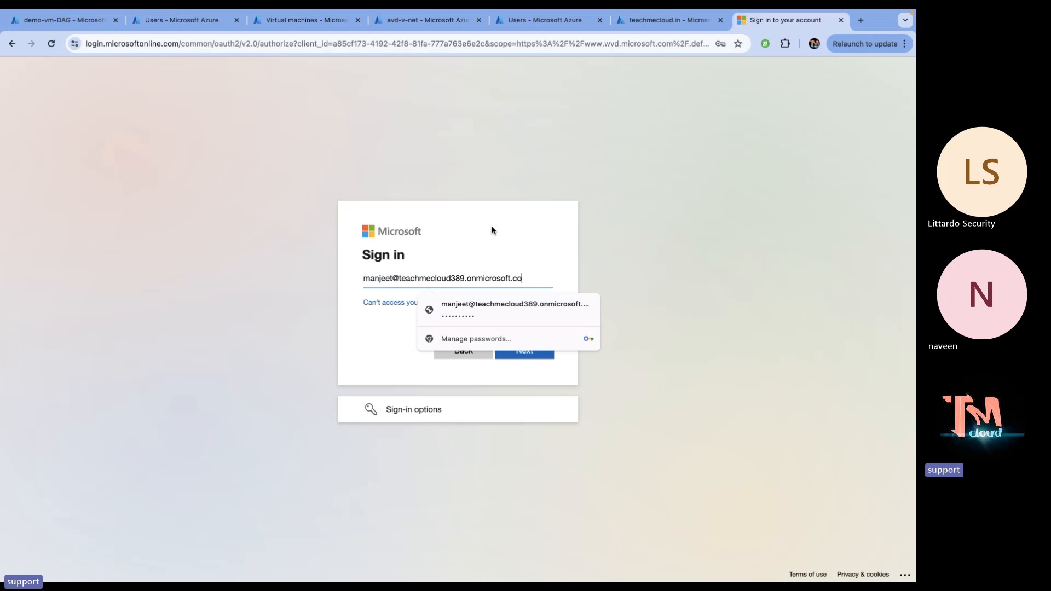
{"action": "key", "text": "ctrl+F3"}
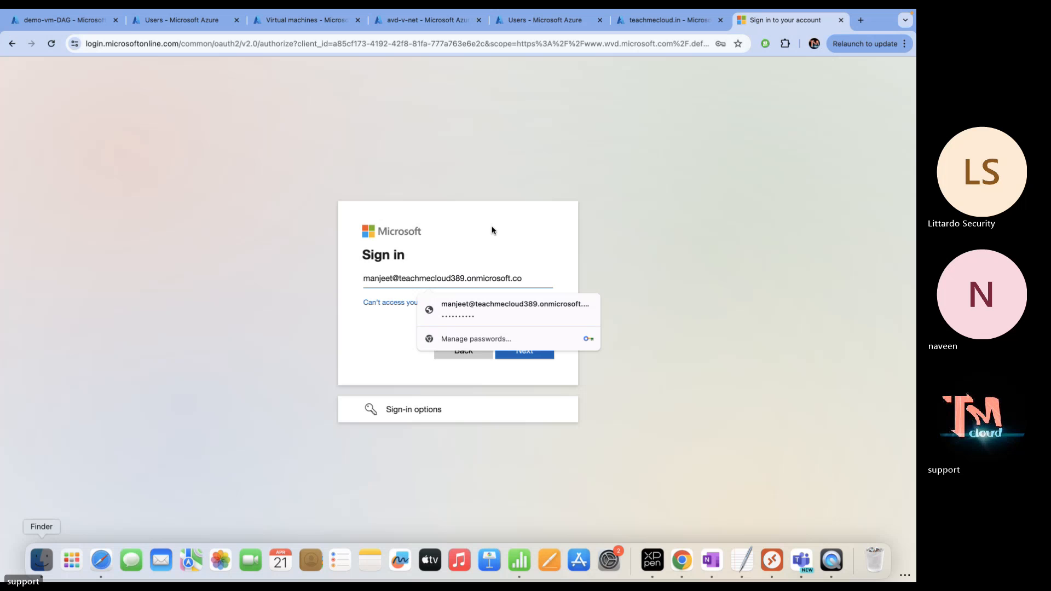
{"action": "left_click", "coordinate": [529, 281]}
{"action": "key", "text": "super+a"}
{"action": "key", "text": "BackSpace"}
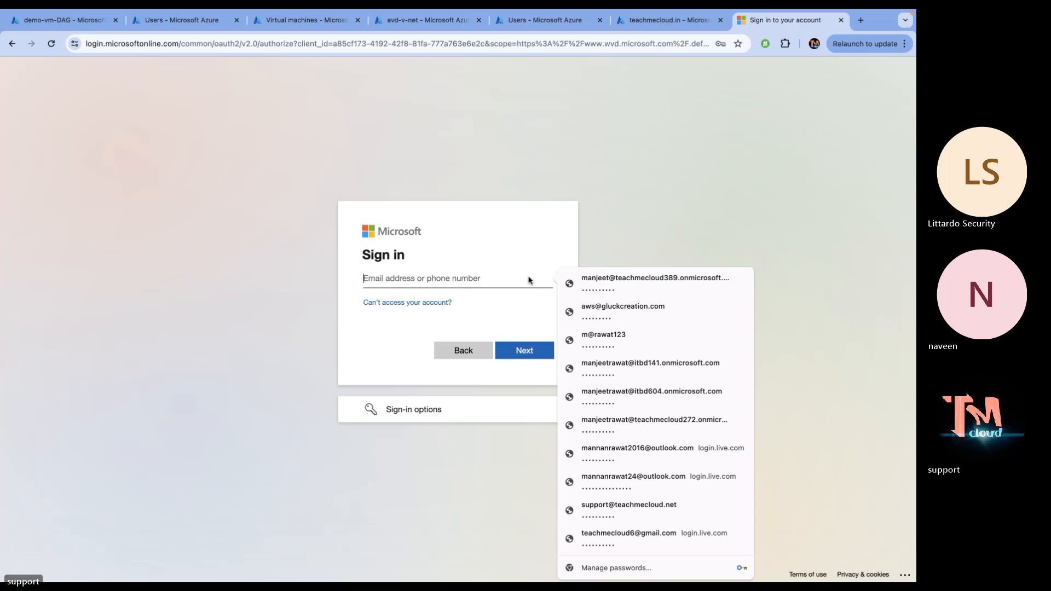
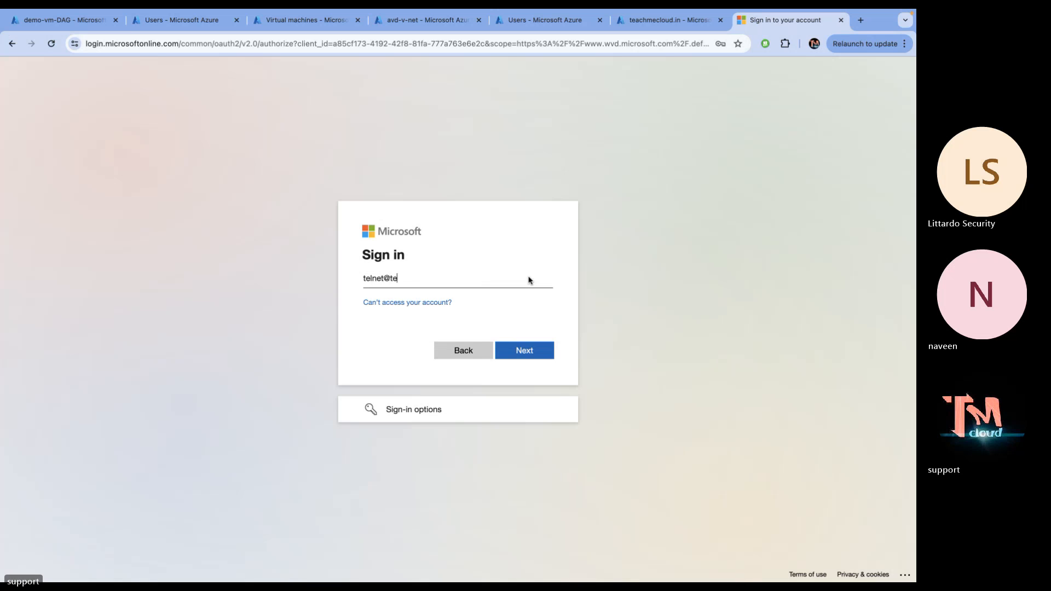
{"action": "key", "text": "Return"}
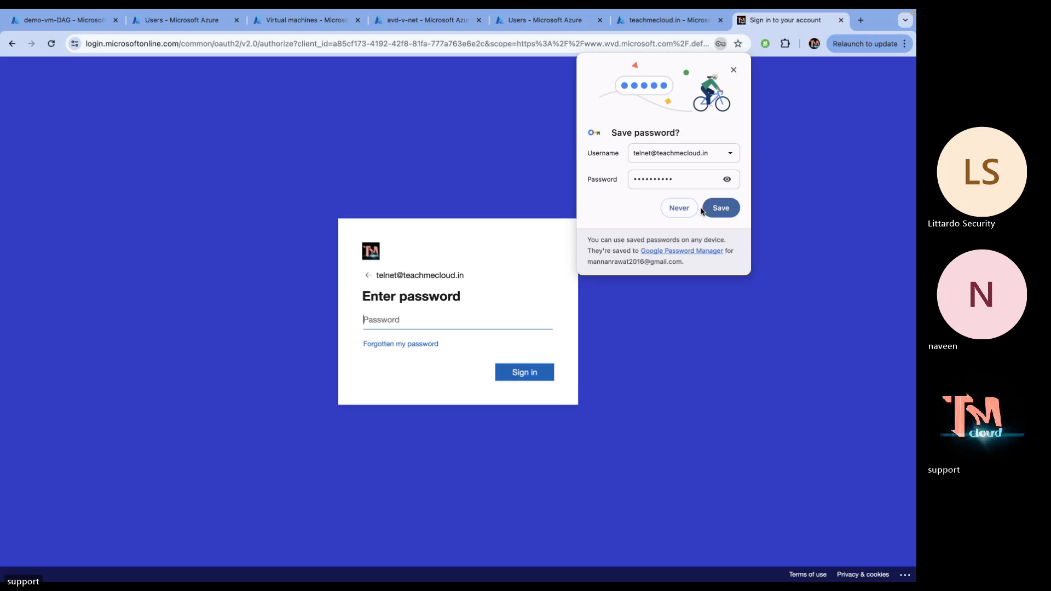
Enter the telnet password, decline saving it, skip security setup, and choose not to stay signed in
{"action": "left_click", "coordinate": [691, 214]}
{"action": "type", "text": "•"}
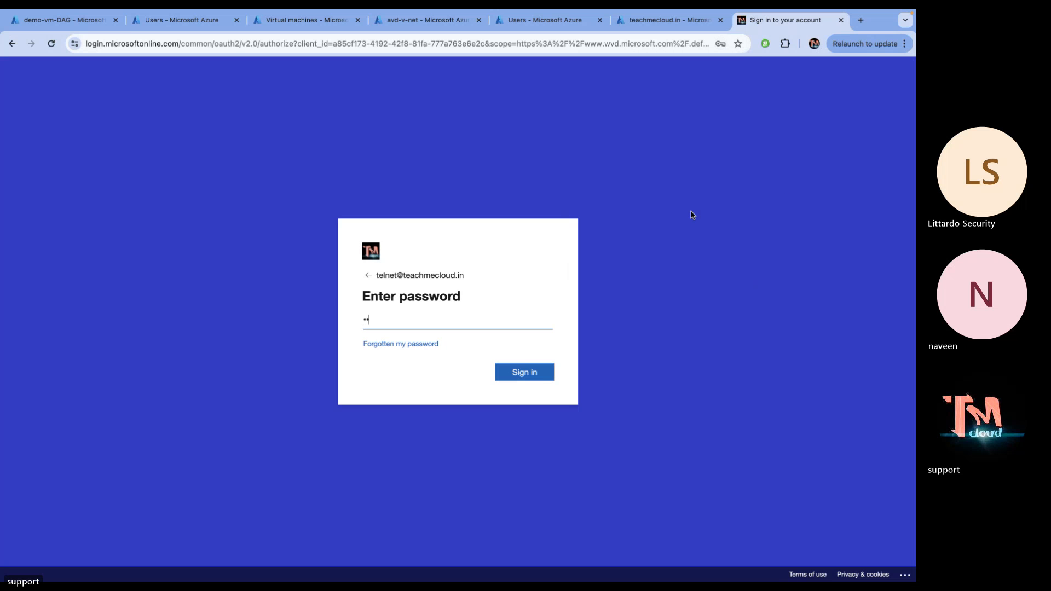
{"action": "type", "text": "••••••••"}
{"action": "key", "text": "Return"}
{"action": "left_click", "coordinate": [683, 217]}
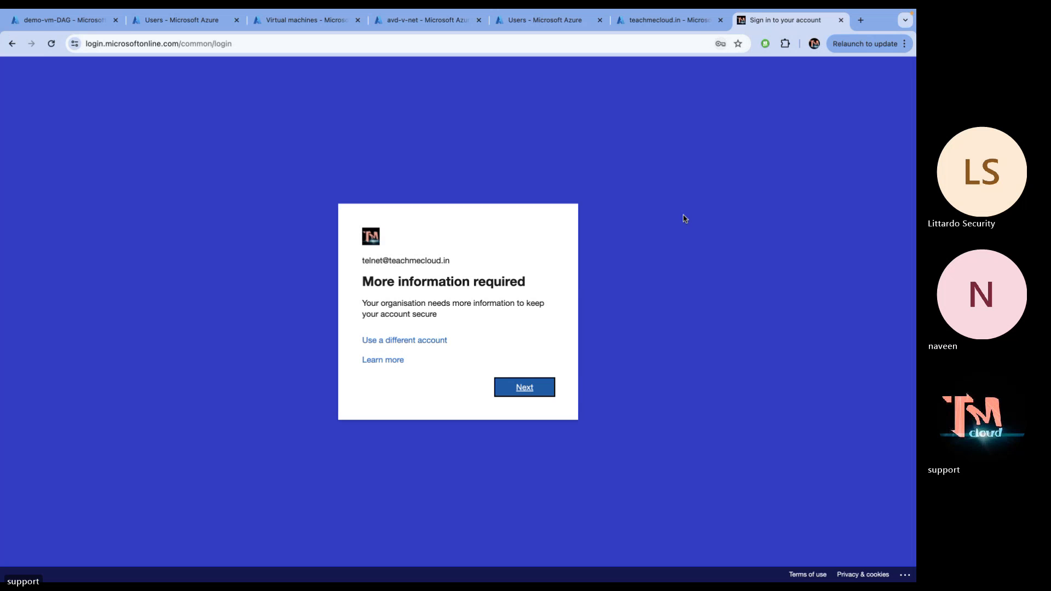
{"action": "left_click", "coordinate": [528, 390]}
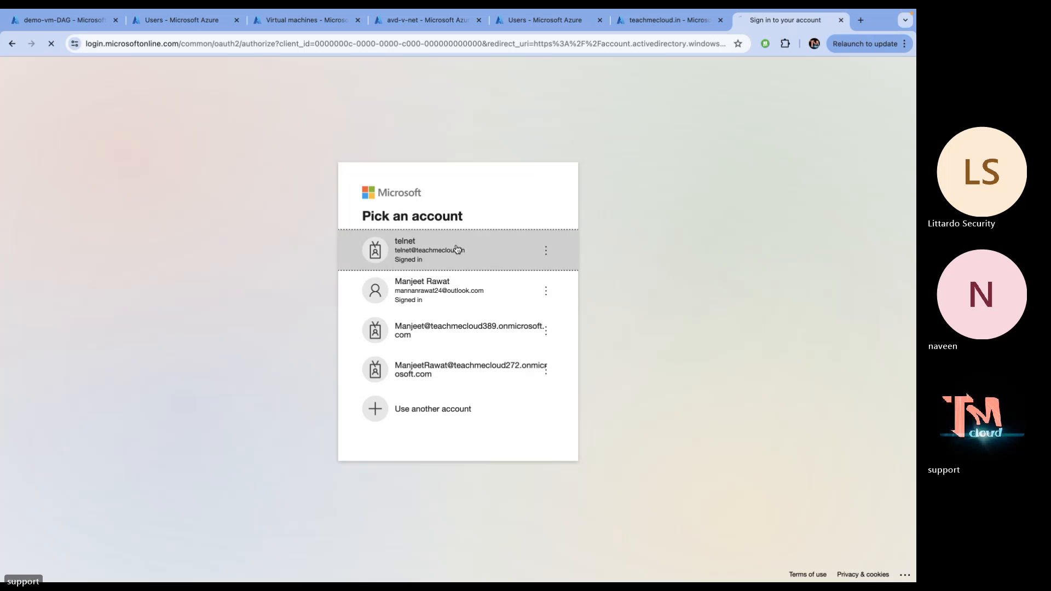
{"action": "left_click", "coordinate": [455, 244]}
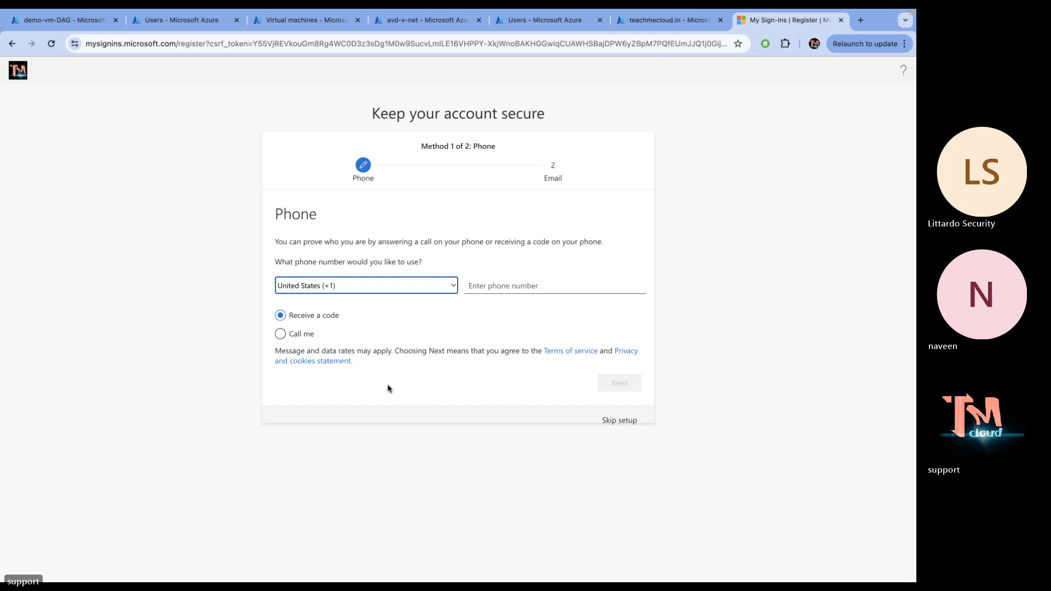
{"action": "key", "text": "ctrl+Left"}
{"action": "key", "text": "ctrl+Right"}
{"action": "left_click", "coordinate": [622, 423]}
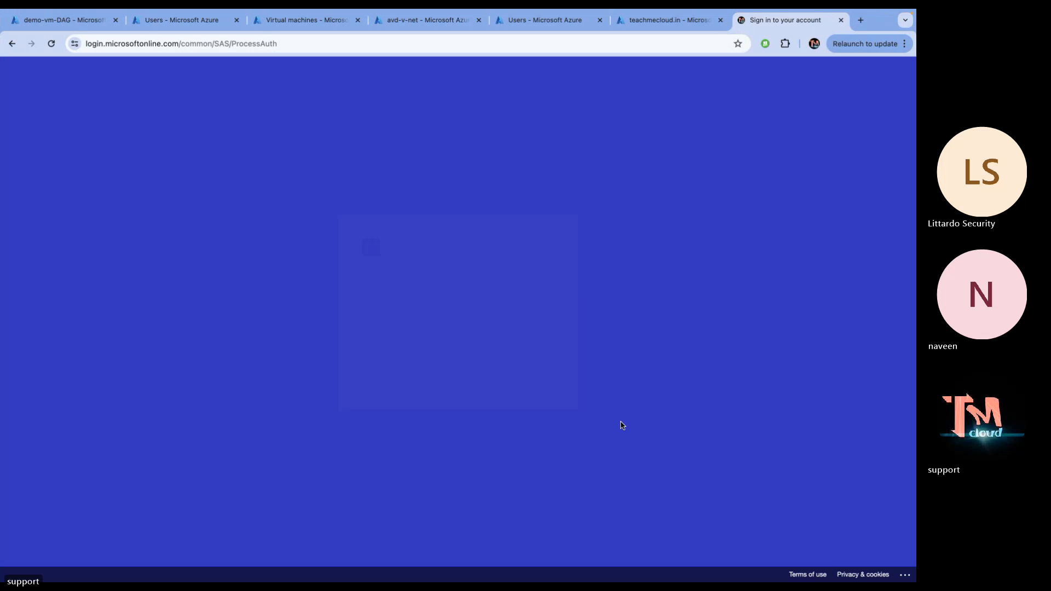
{"action": "left_click", "coordinate": [458, 382]}
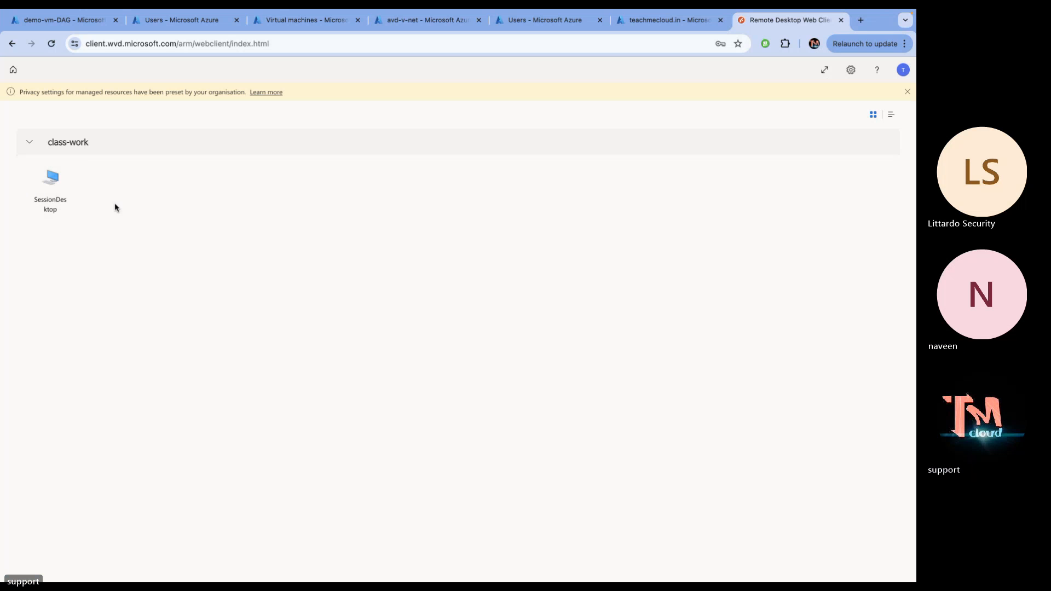
Launch SessionDesktop again, this time allowing clipboard, printer and file transfer access
{"action": "left_click", "coordinate": [48, 207]}
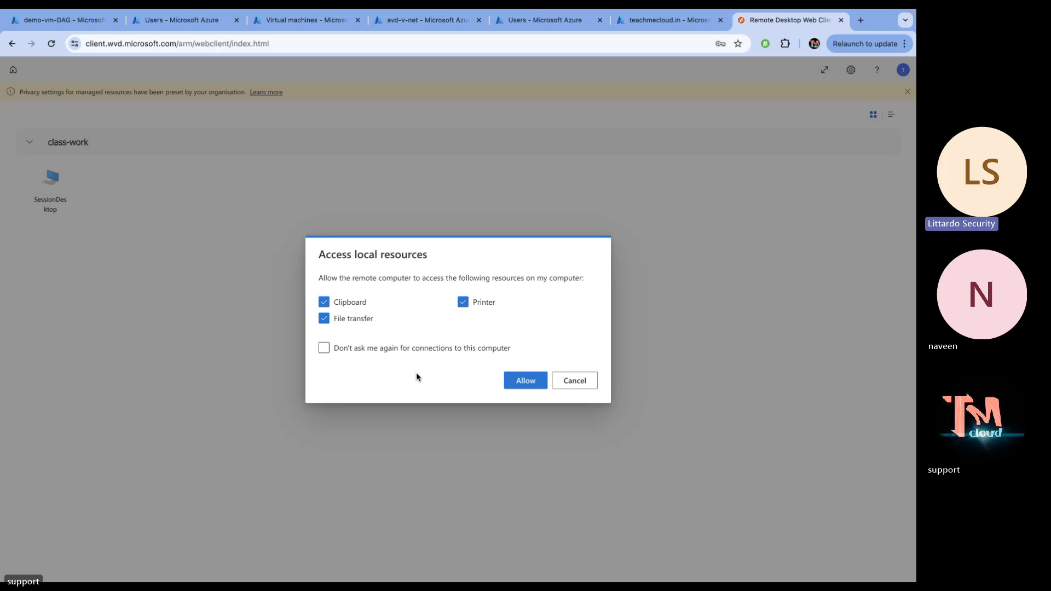
{"action": "left_click", "coordinate": [585, 384]}
{"action": "left_click", "coordinate": [50, 192]}
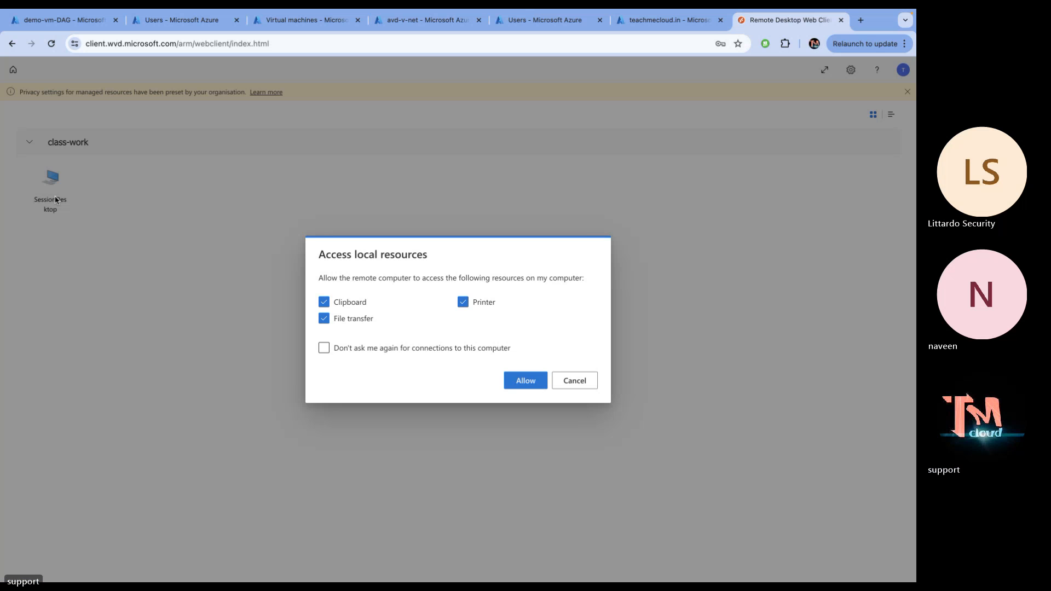
{"action": "left_click", "coordinate": [526, 382]}
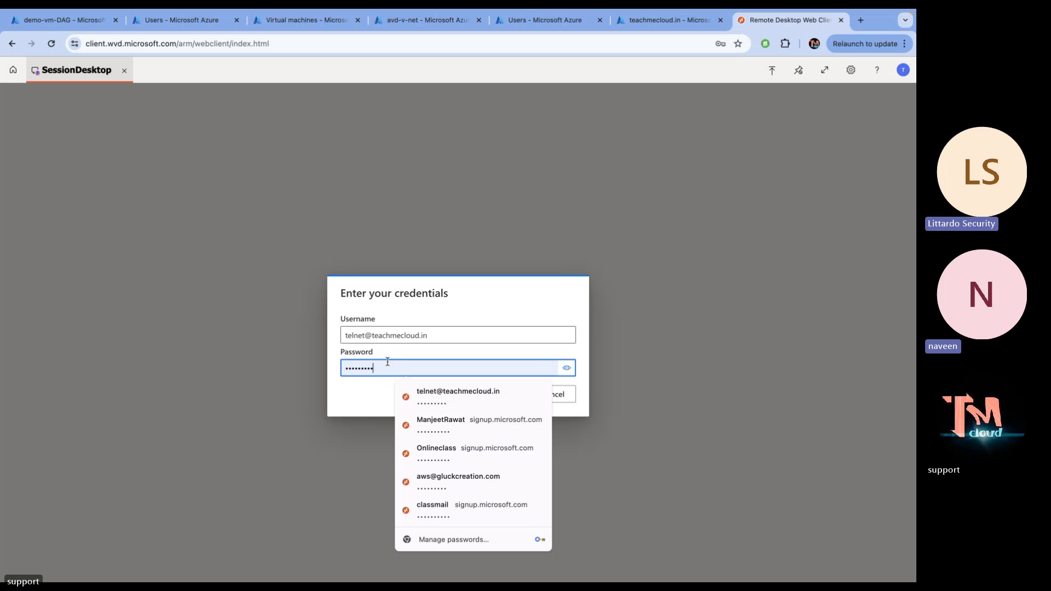
Replace the filled-in password, submit the credentials, and reconnect after the remote PC ends the session
{"action": "left_click_drag", "start_coordinate": [381, 370], "coordinate": [268, 344]}
{"action": "type", "text": "•••"}
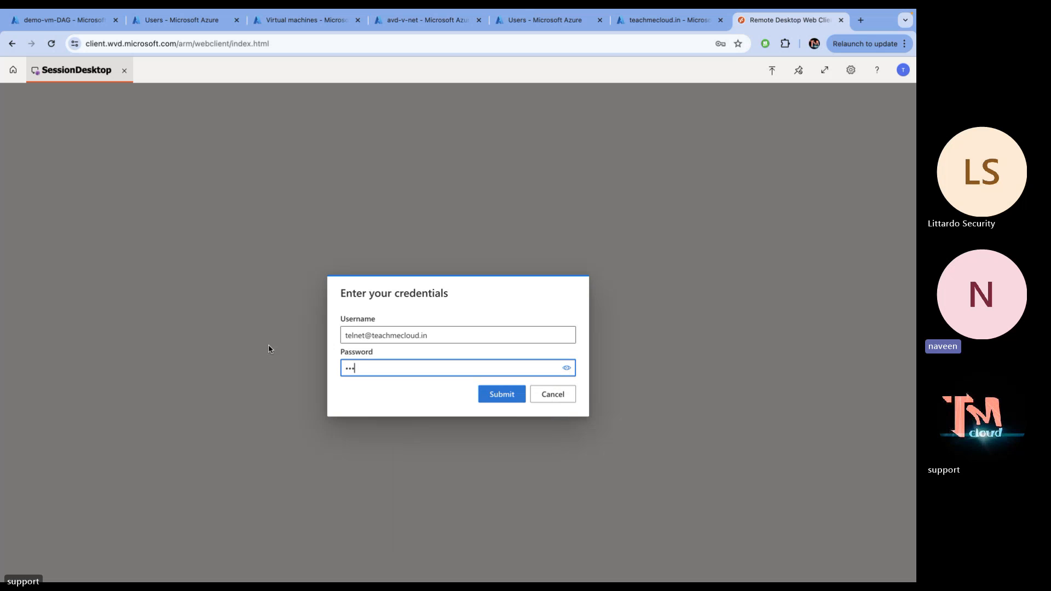
{"action": "type", "text": "••••••"}
{"action": "key", "text": "Return"}
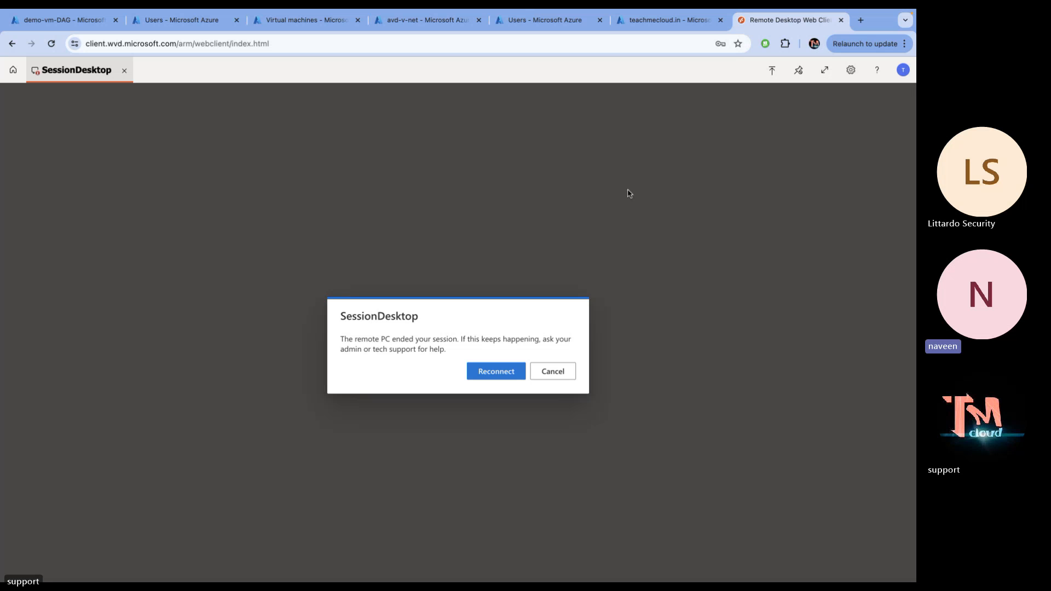
{"action": "left_click", "coordinate": [497, 371]}
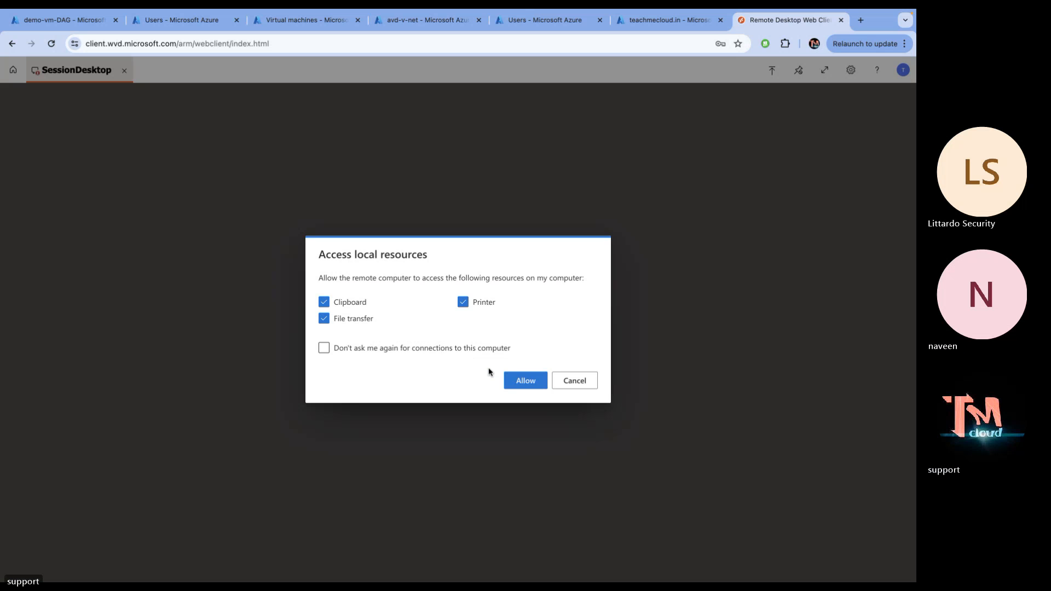
Allow local resources, submit the credentials, and reconnect to SessionDesktop after it ends again
{"action": "left_click", "coordinate": [521, 386]}
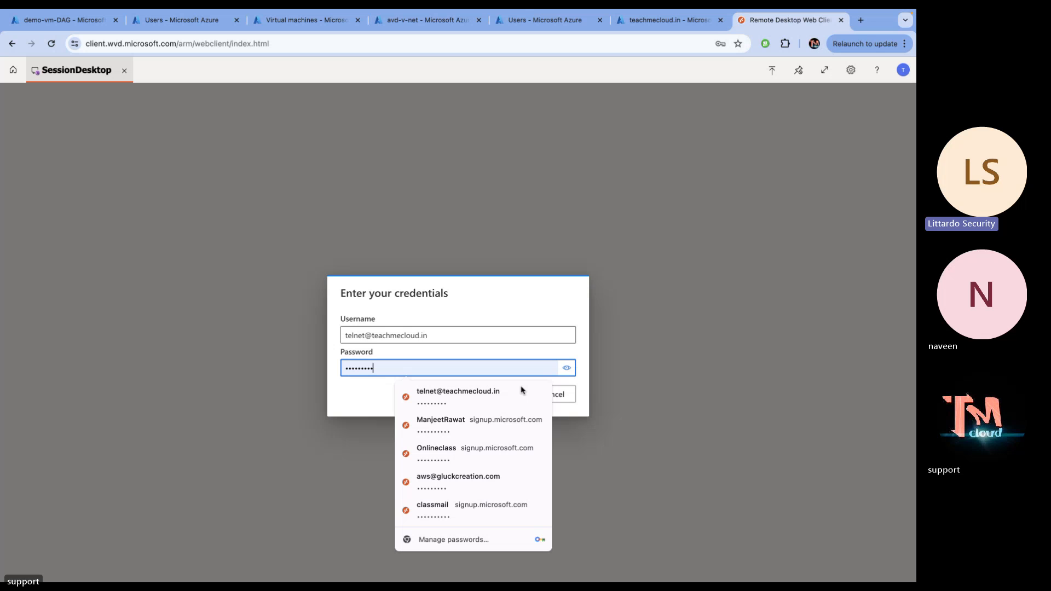
{"action": "left_click", "coordinate": [598, 294]}
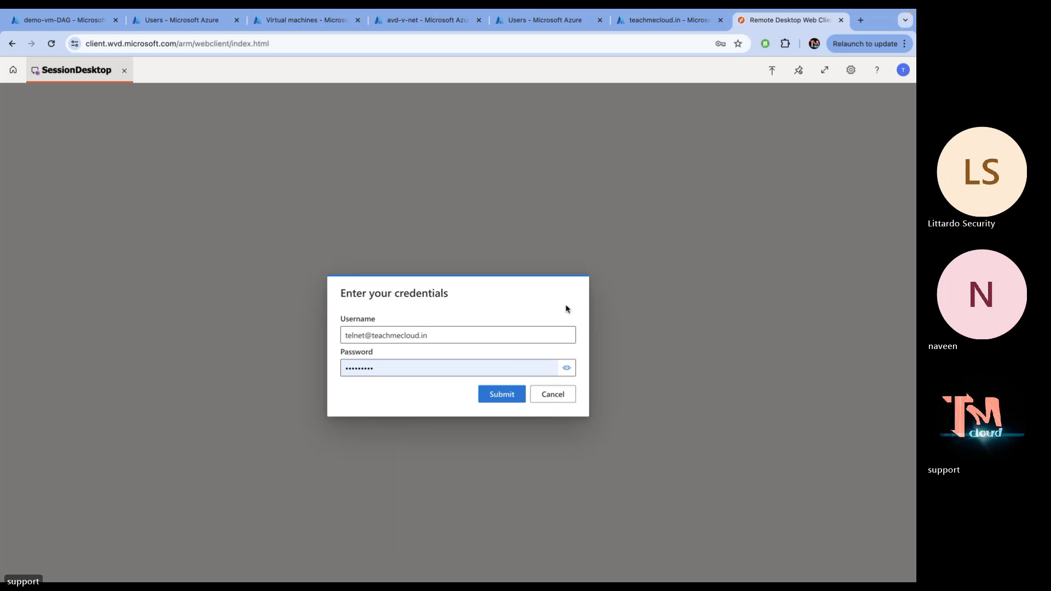
{"action": "left_click", "coordinate": [496, 394]}
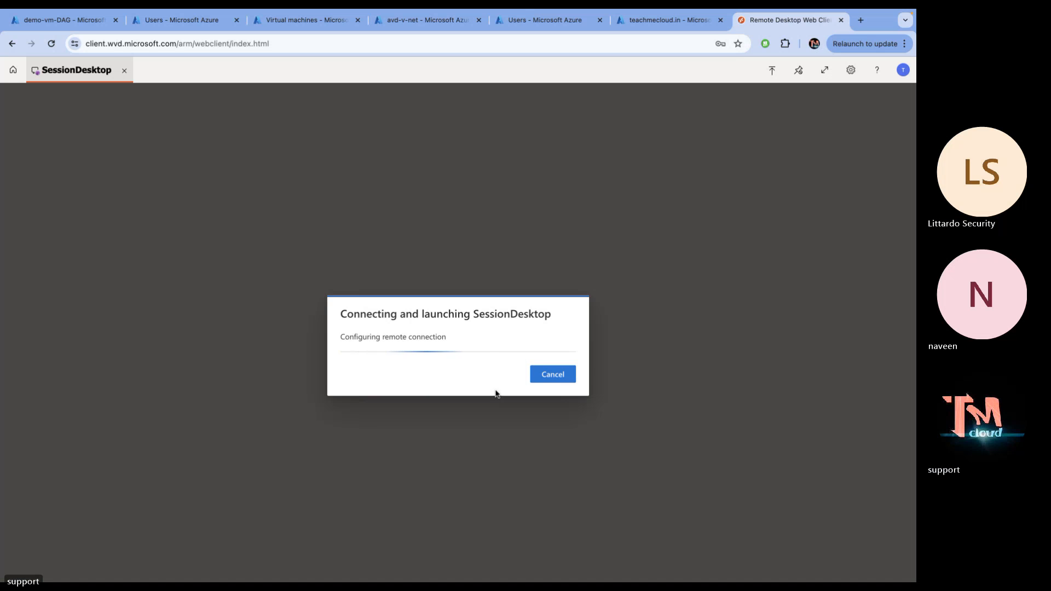
{"action": "left_click", "coordinate": [498, 378]}
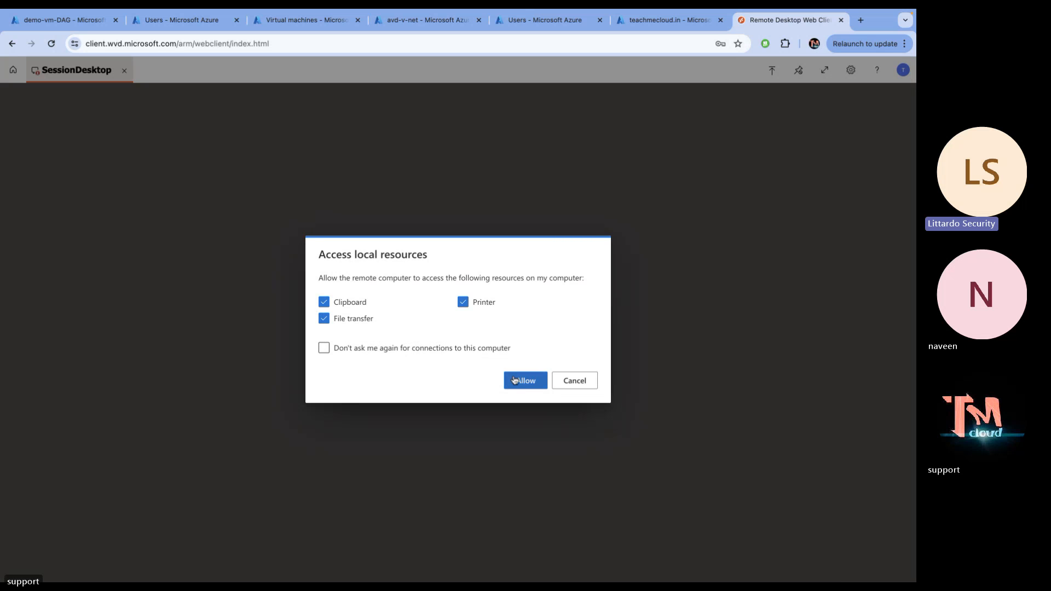
{"action": "left_click", "coordinate": [524, 382]}
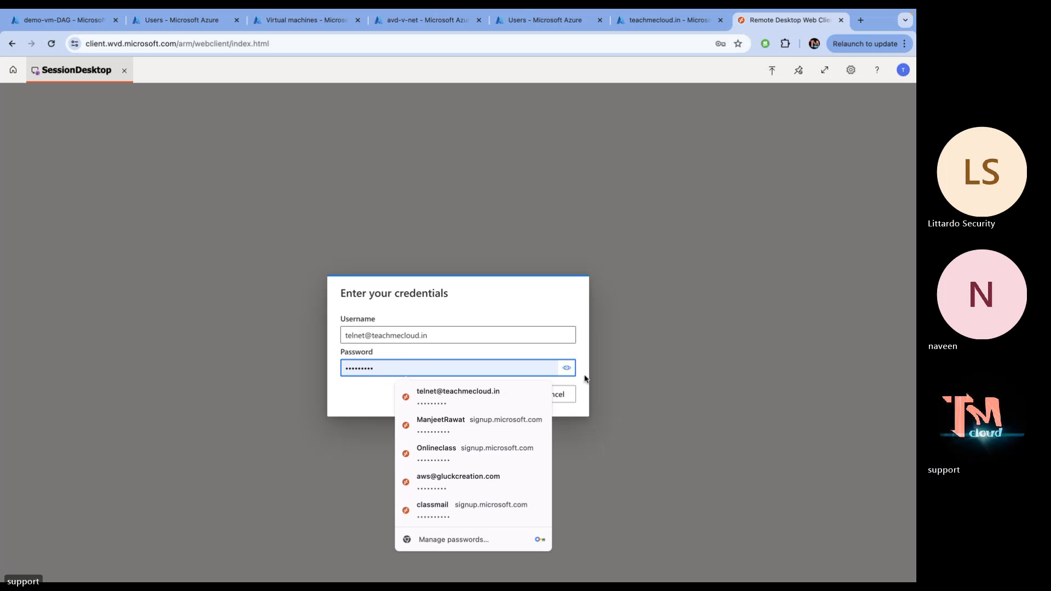
Refill both credential fields from the saved telnet login and reveal the password to verify it
{"action": "double_click", "coordinate": [454, 339]}
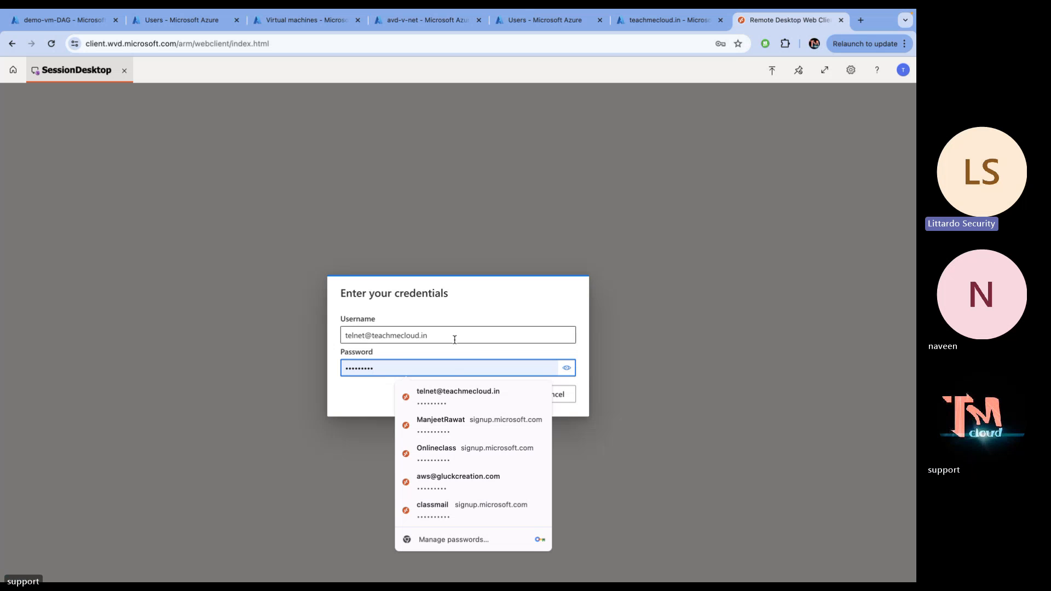
{"action": "triple_click", "coordinate": [454, 338]}
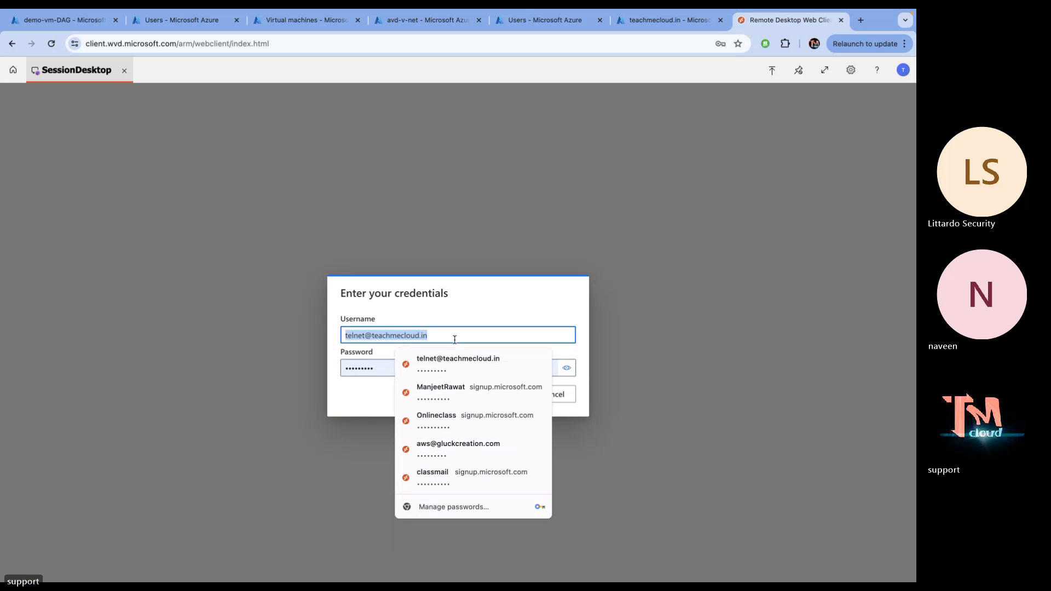
{"action": "left_click", "coordinate": [464, 372]}
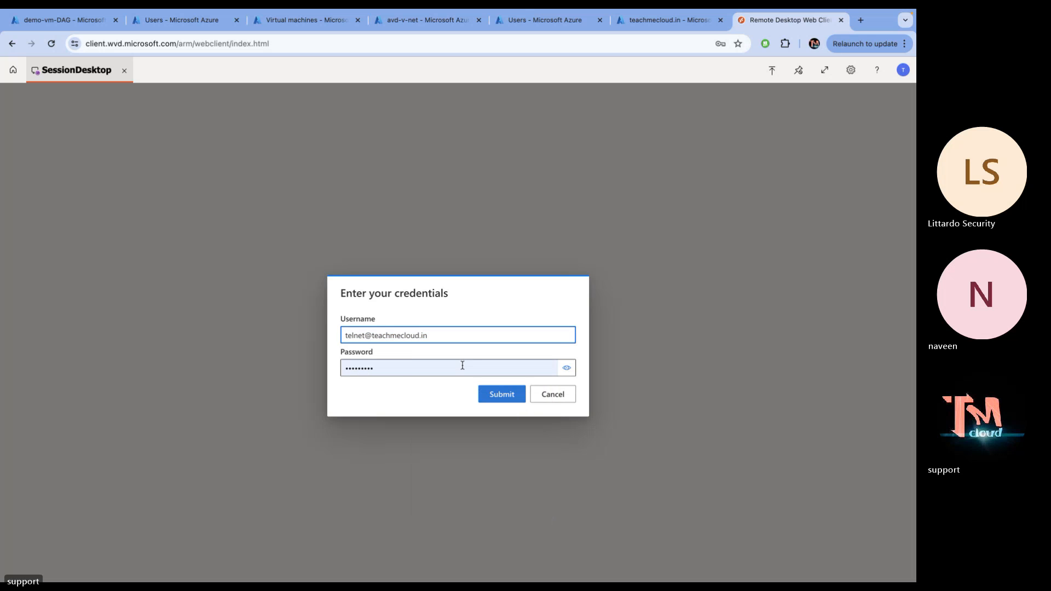
{"action": "left_click", "coordinate": [567, 368]}
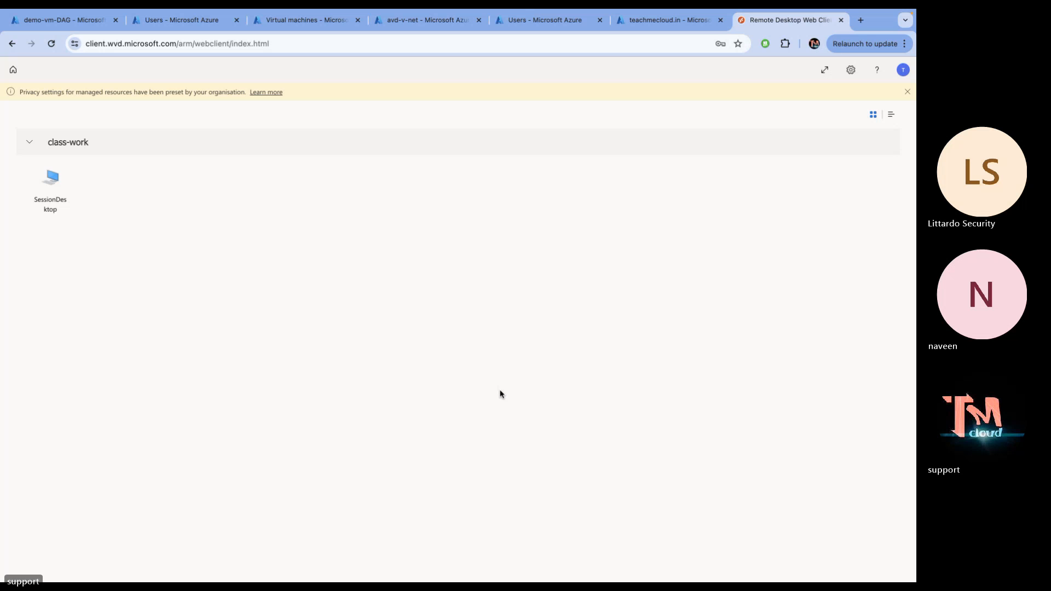
Relaunch SessionDesktop with local resources allowed, then return to the Azure portal tab
{"action": "left_click", "coordinate": [77, 202]}
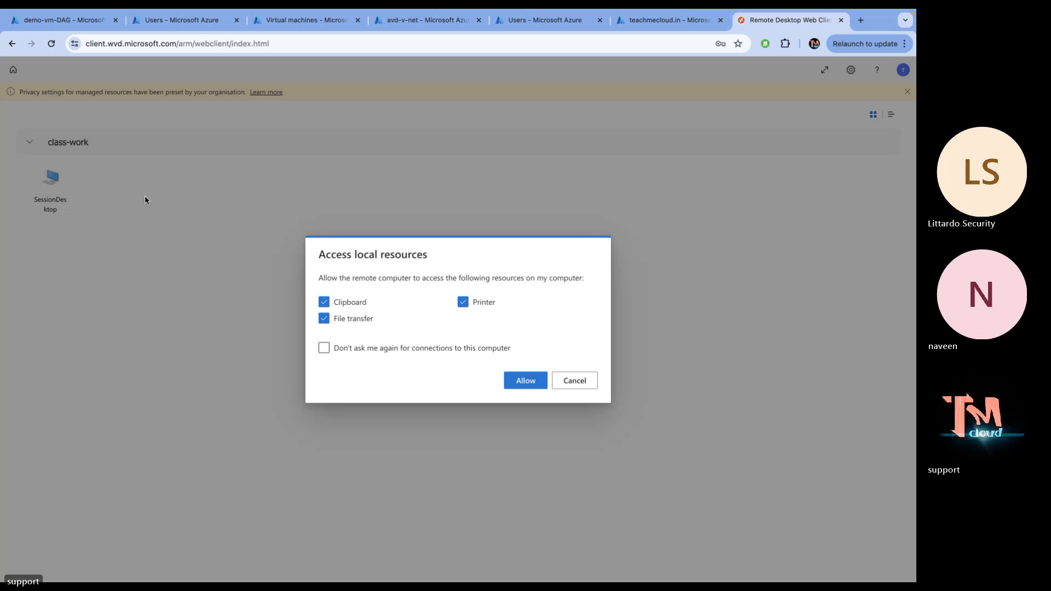
{"action": "left_click", "coordinate": [536, 383]}
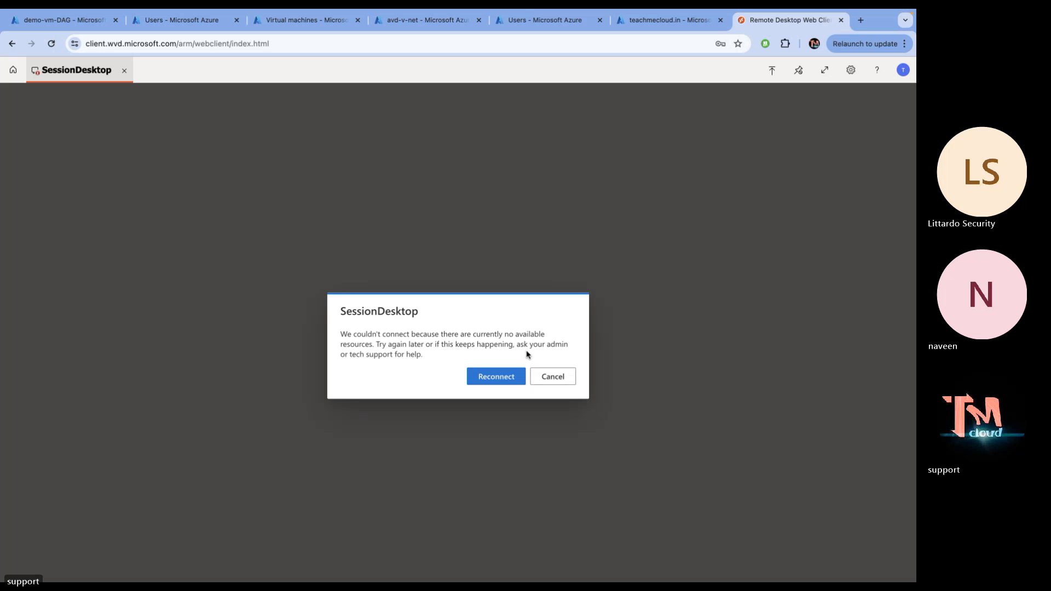
{"action": "left_click", "coordinate": [664, 25]}
Open the demo-vm host pool and list the session hosts that can't connect
{"action": "left_click", "coordinate": [82, 20]}
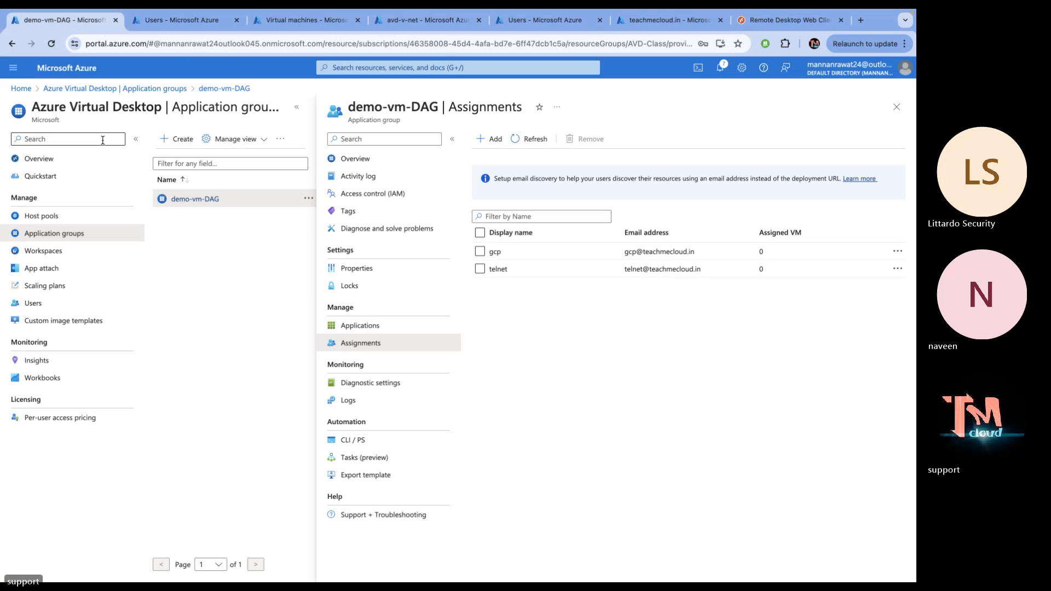
{"action": "left_click", "coordinate": [37, 217]}
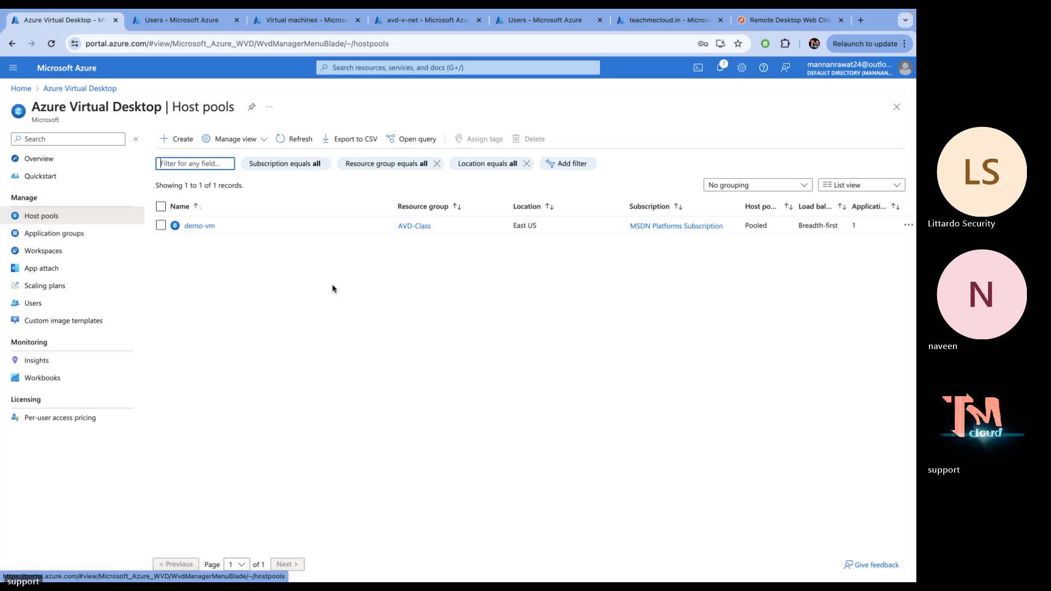
{"action": "left_click", "coordinate": [204, 226]}
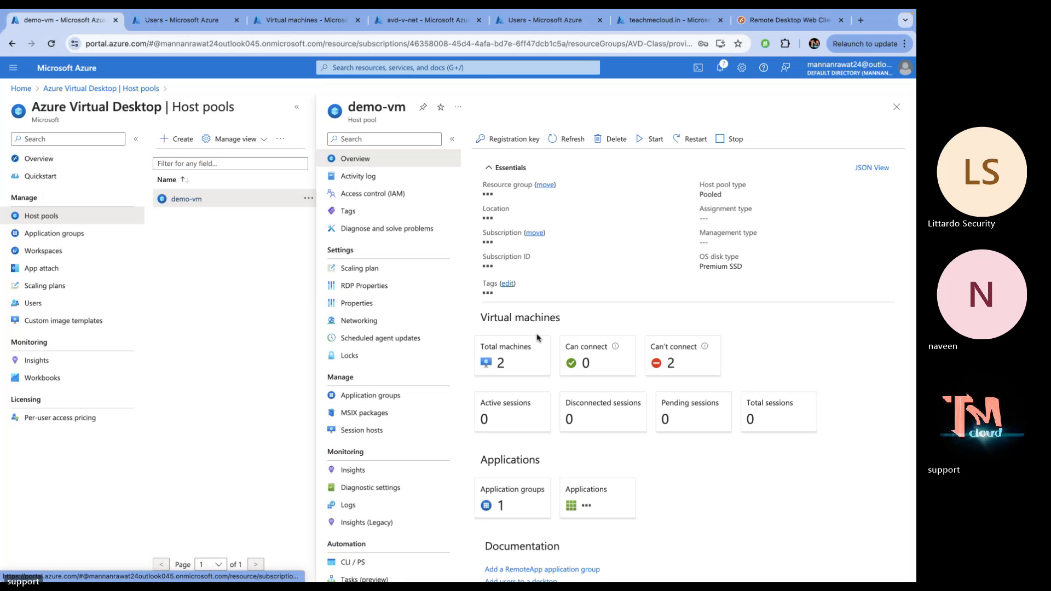
{"action": "left_click", "coordinate": [673, 357]}
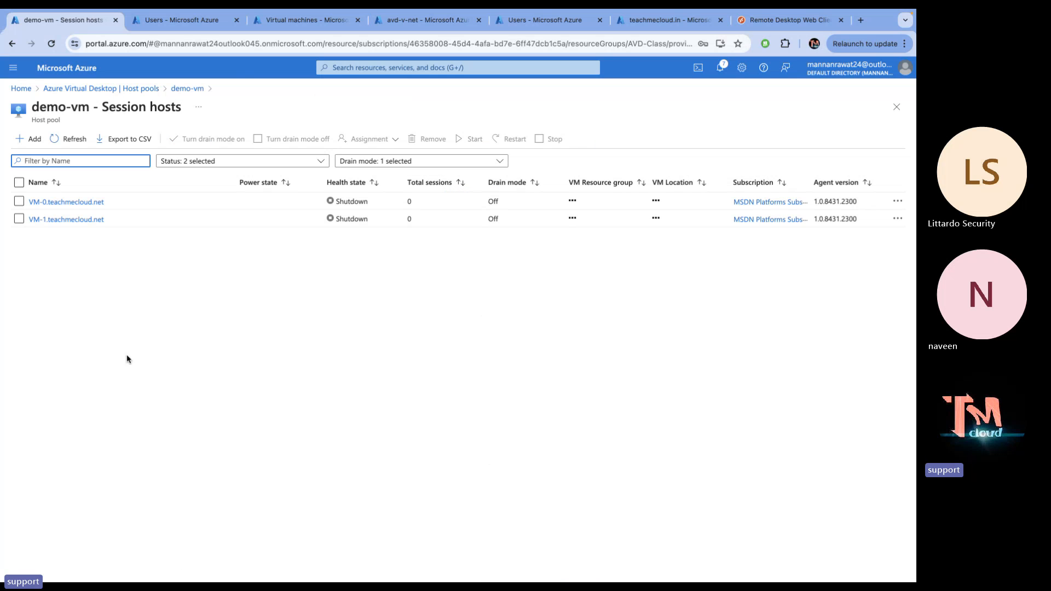
Start both session hosts, refresh their status, and open VM-0.teachmecloud.net's details
{"action": "left_click", "coordinate": [18, 183]}
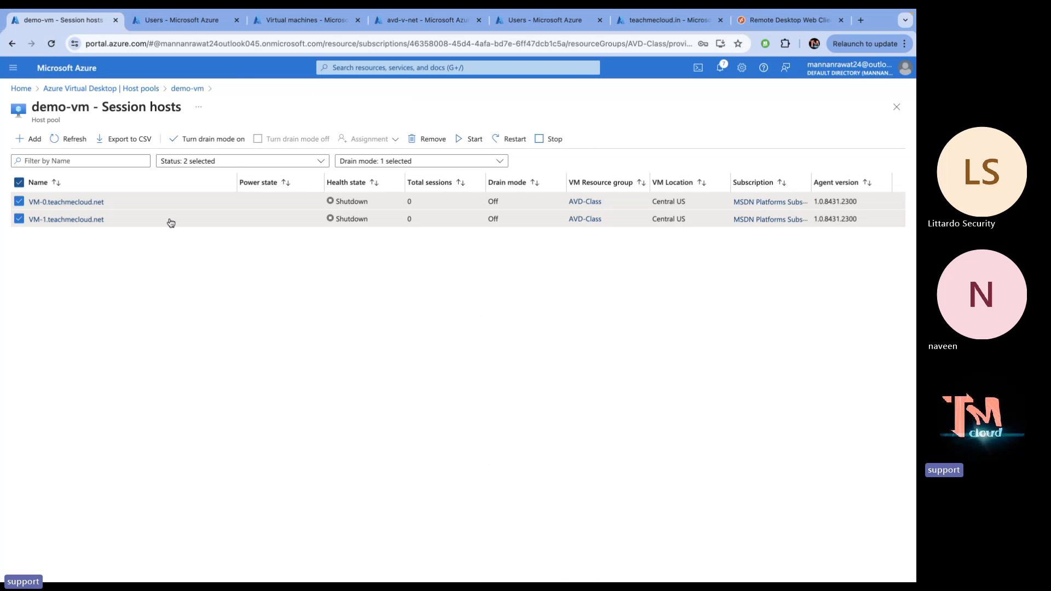
{"action": "left_click", "coordinate": [476, 137]}
{"action": "left_click", "coordinate": [37, 198]}
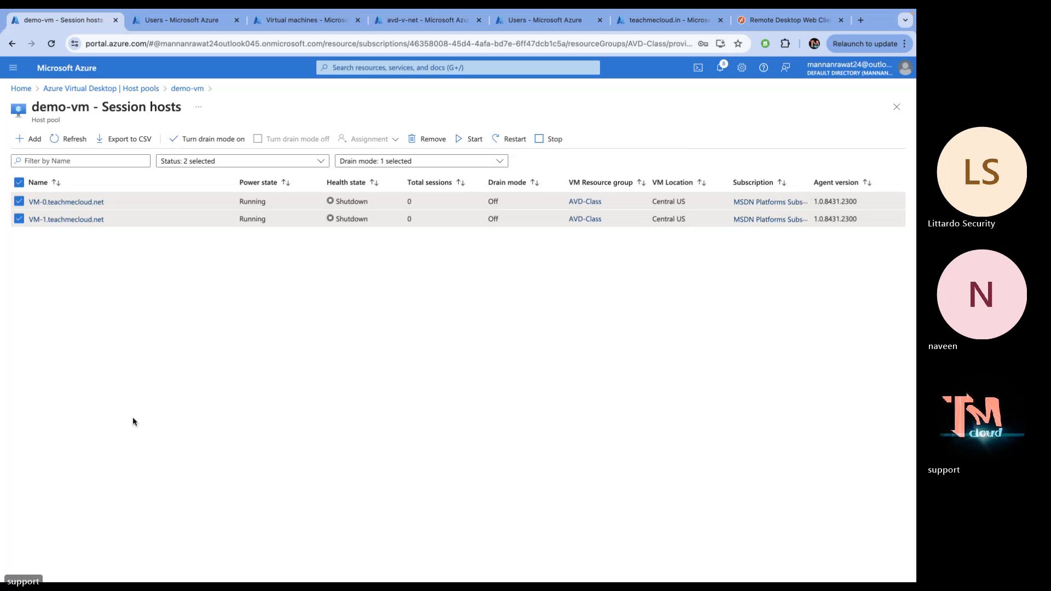
{"action": "left_click", "coordinate": [76, 139]}
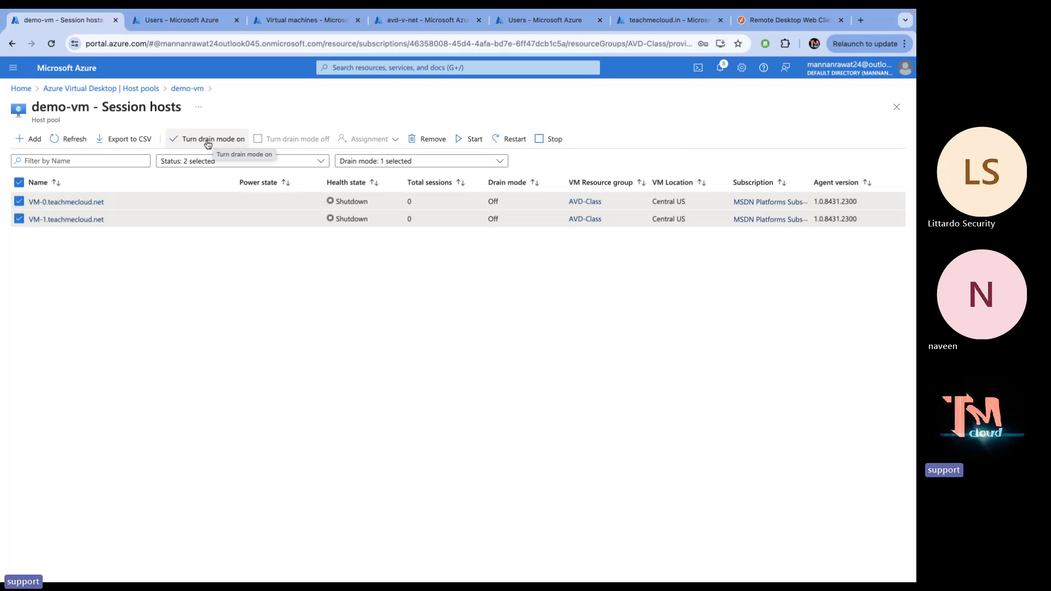
{"action": "left_click", "coordinate": [71, 141]}
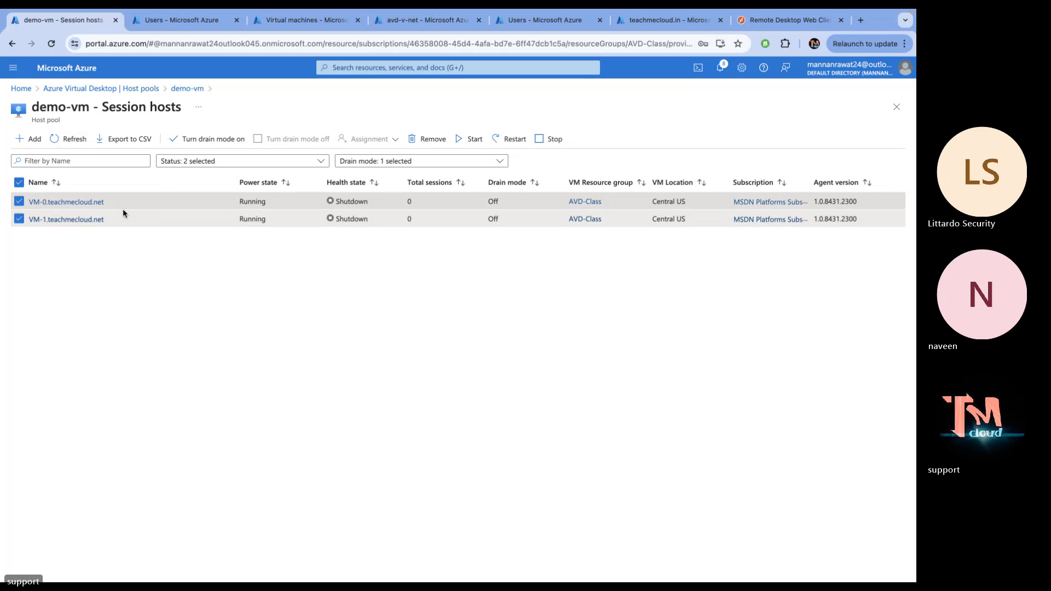
{"action": "left_click", "coordinate": [72, 203]}
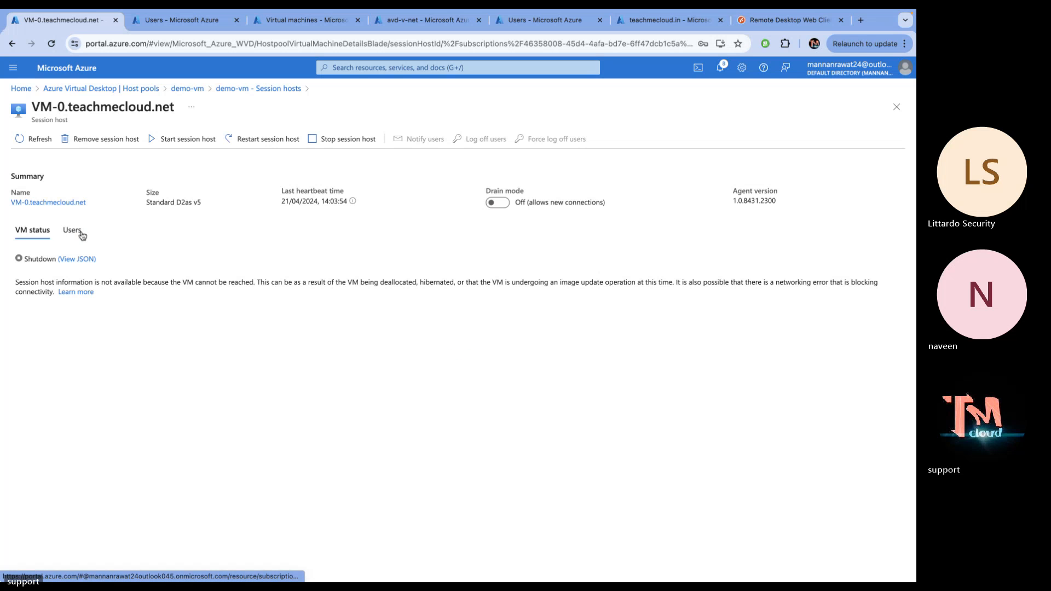
Start the VM-0 session host, then recheck demo-vm's list of hosts that can't connect
{"action": "left_click", "coordinate": [169, 144]}
{"action": "left_click", "coordinate": [33, 198]}
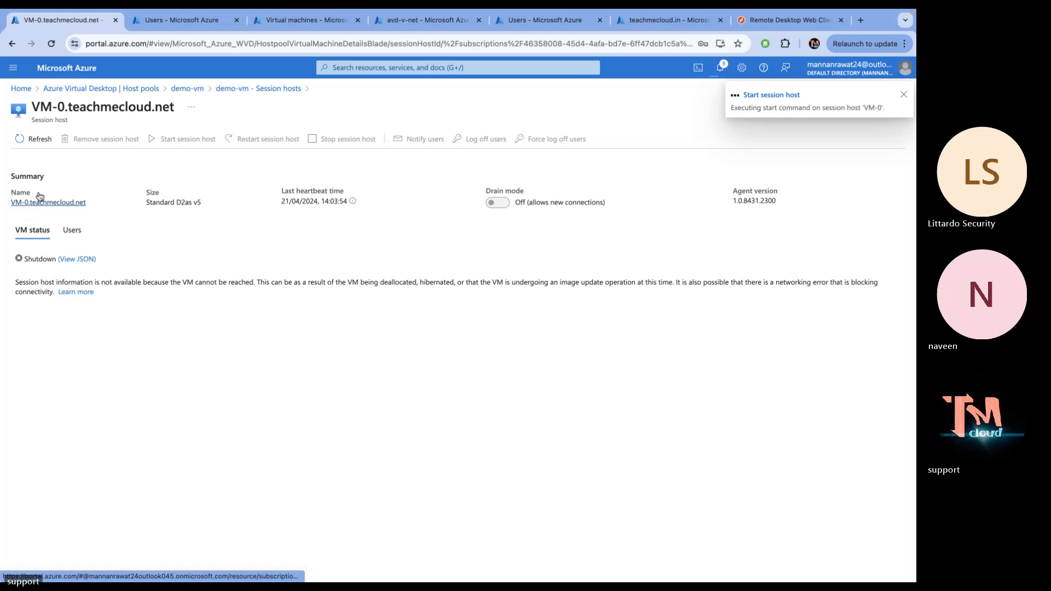
{"action": "left_click", "coordinate": [191, 91]}
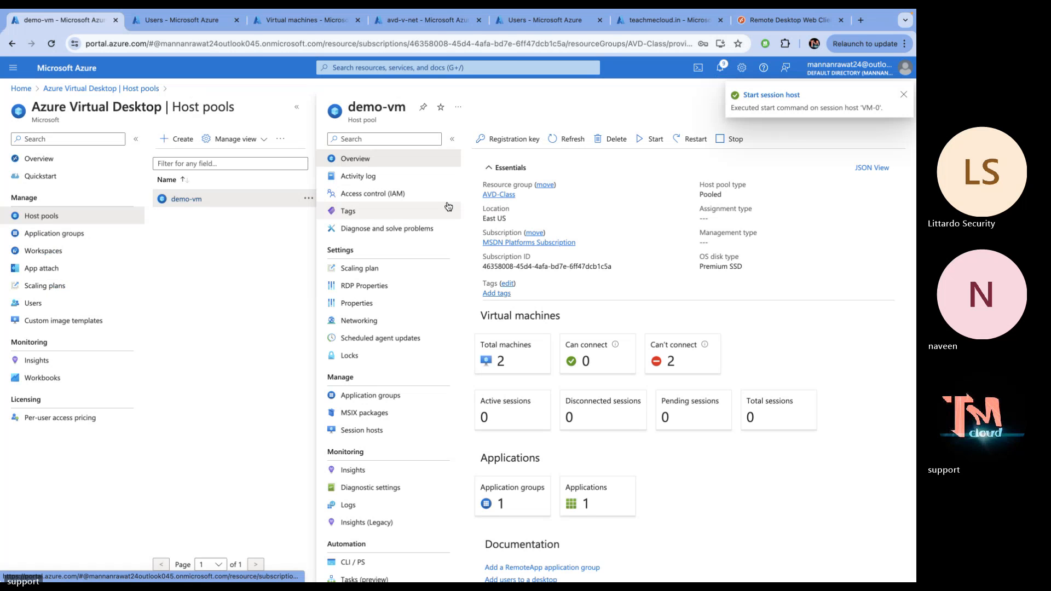
{"action": "left_click", "coordinate": [675, 372]}
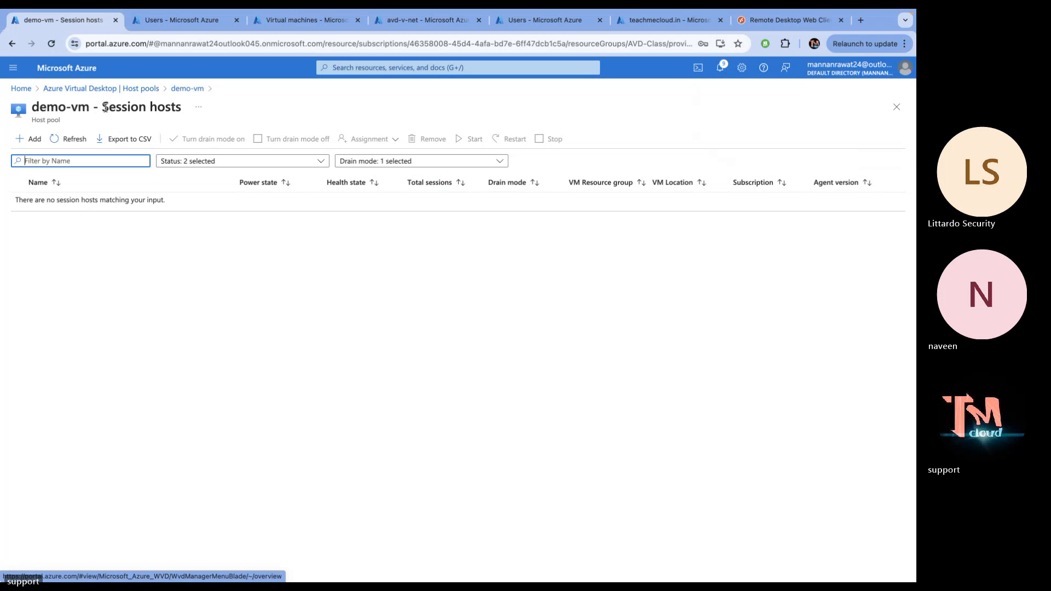
{"action": "left_click", "coordinate": [73, 140]}
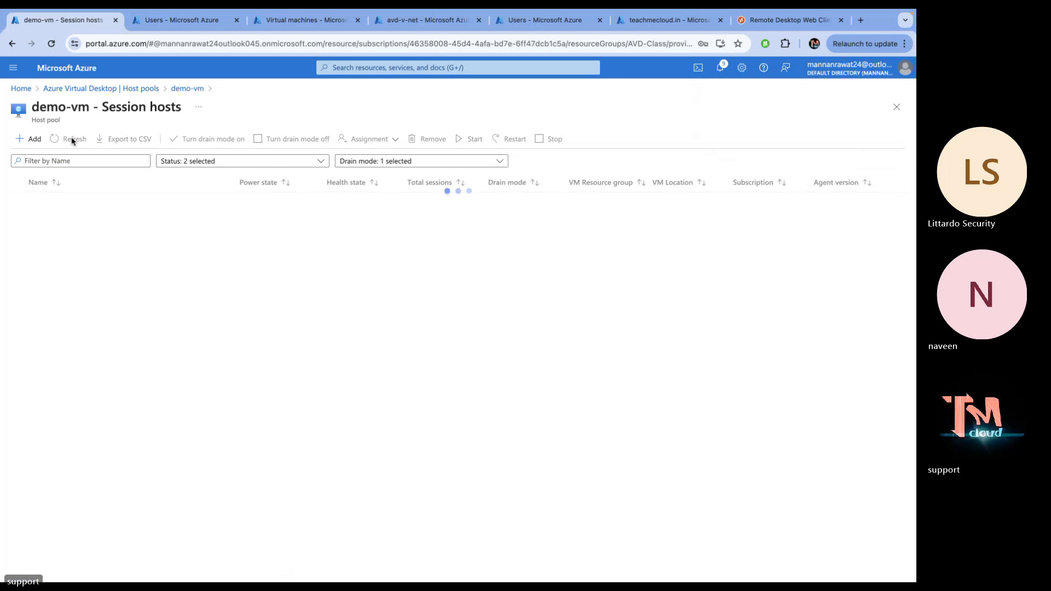
Check demo-vm's disconnected sessions and reopen the host pool overview showing 2 hosts able to connect
{"action": "left_click", "coordinate": [136, 89]}
{"action": "left_click", "coordinate": [203, 227]}
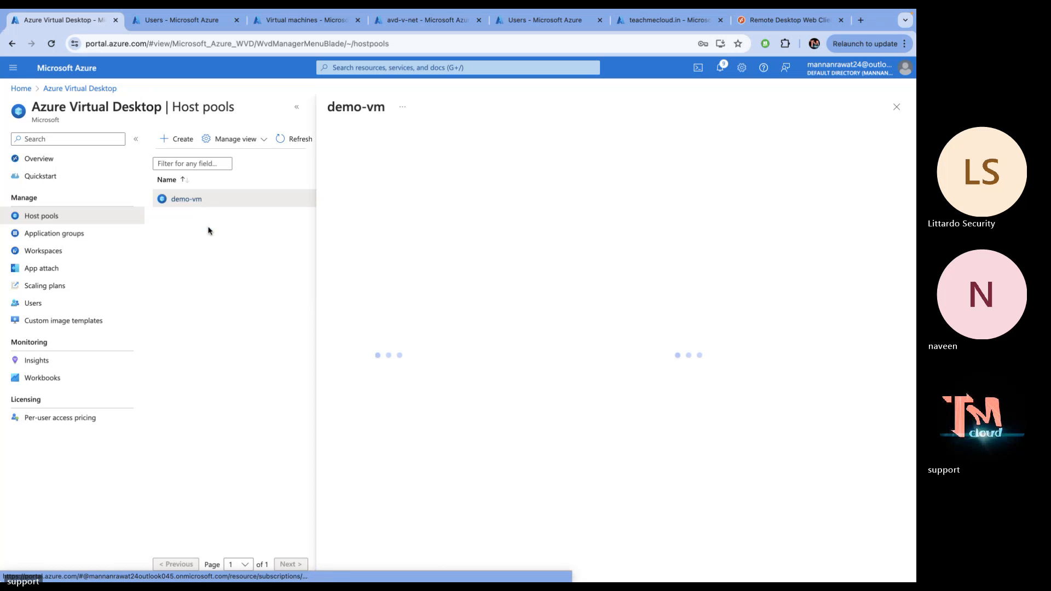
{"action": "left_click", "coordinate": [641, 396]}
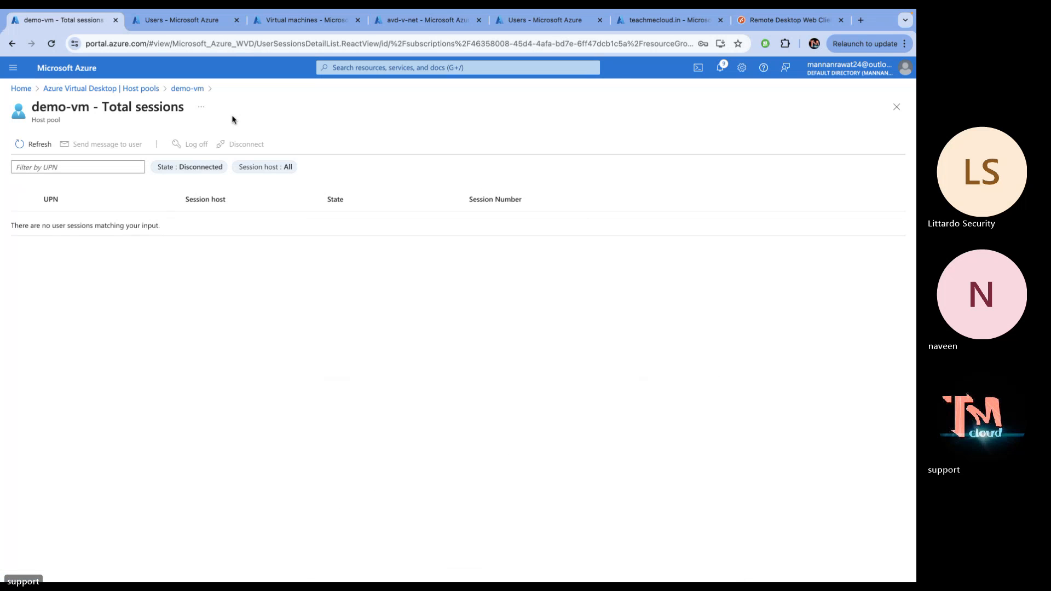
{"action": "left_click", "coordinate": [105, 89]}
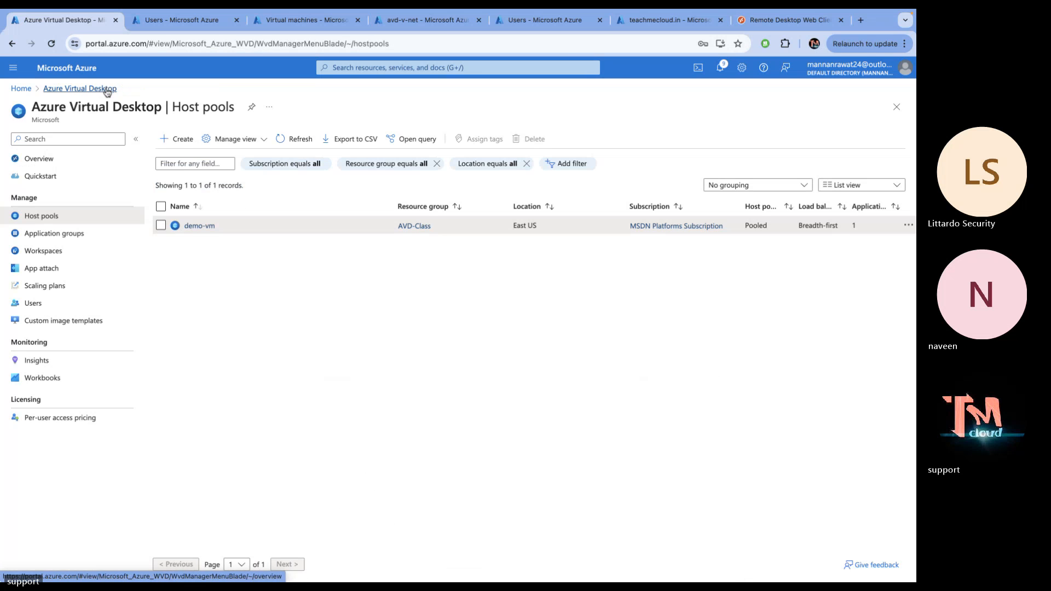
{"action": "left_click", "coordinate": [202, 227]}
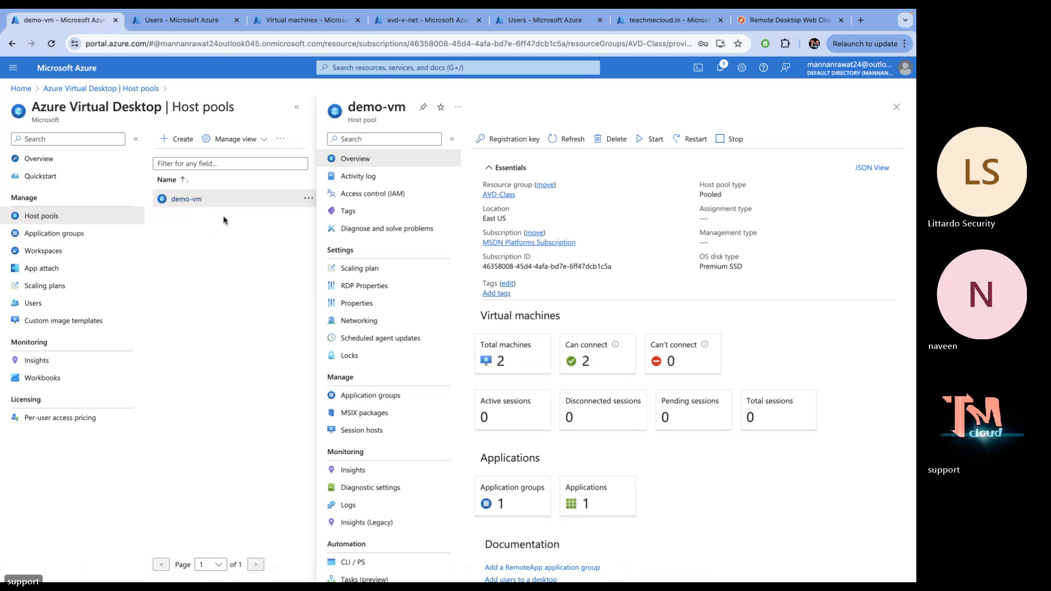
{"action": "key", "text": "ctrl+Right"}
{"action": "key", "text": "ctrl+Left"}
Reconnect to SessionDesktop in the web client, allowing local resources and submitting the credentials
{"action": "left_click", "coordinate": [775, 23]}
{"action": "left_click", "coordinate": [508, 378]}
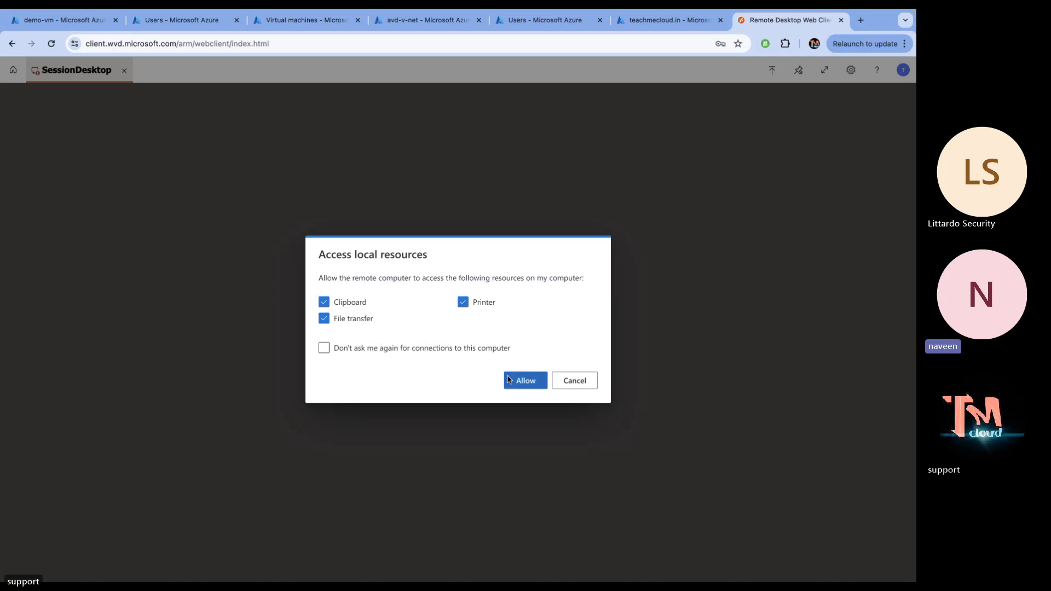
{"action": "left_click", "coordinate": [523, 380]}
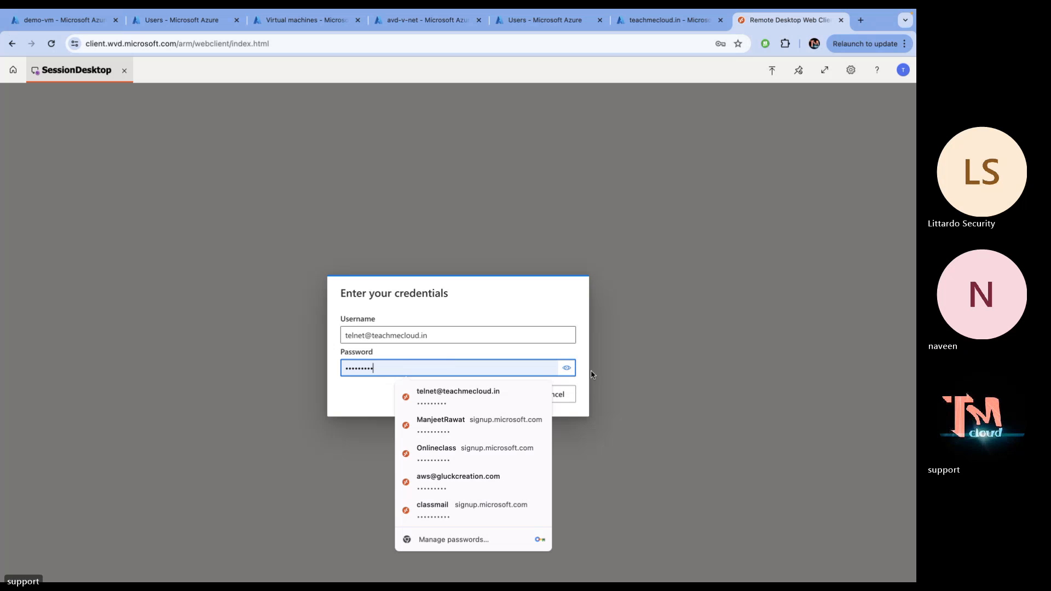
{"action": "left_click", "coordinate": [618, 360]}
{"action": "left_click", "coordinate": [501, 395]}
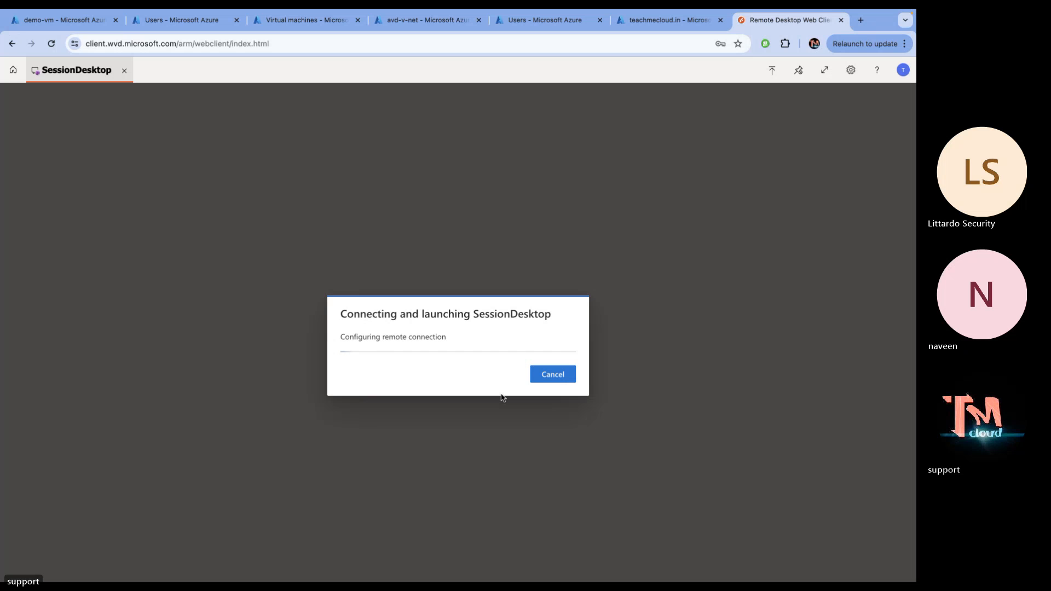